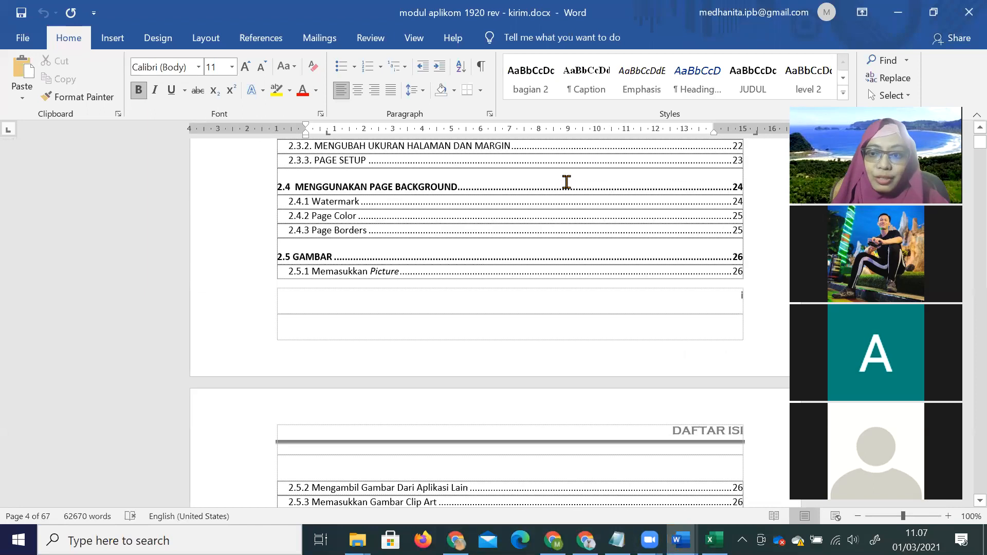
# Step: Review the module document's cover page, its table of contents, and the opening pages of the Microsoft Windows chapter
pyautogui.scroll(8, 567, 182)
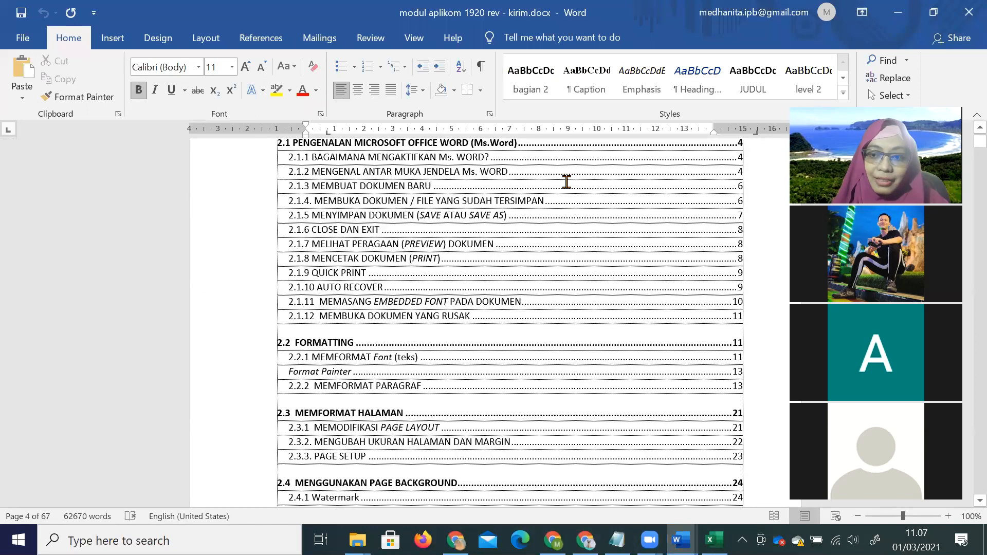
pyautogui.scroll(15, 567, 182)
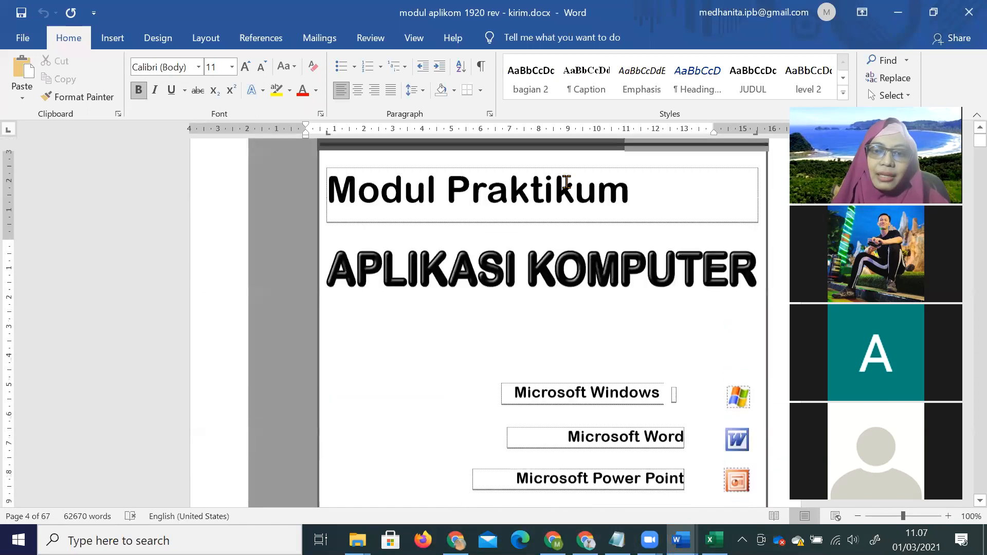
pyautogui.scroll(-13, 564, 231)
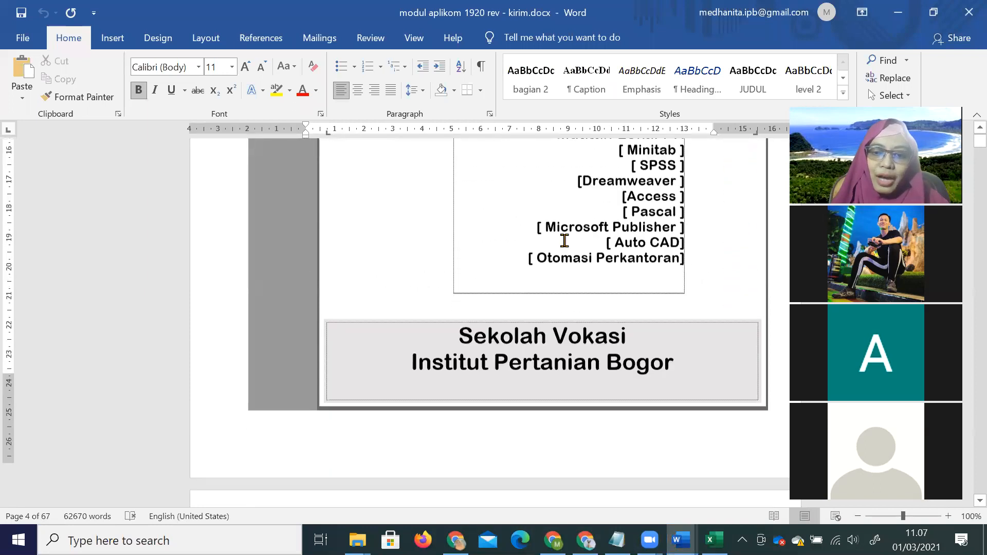
pyautogui.scroll(-7, 644, 286)
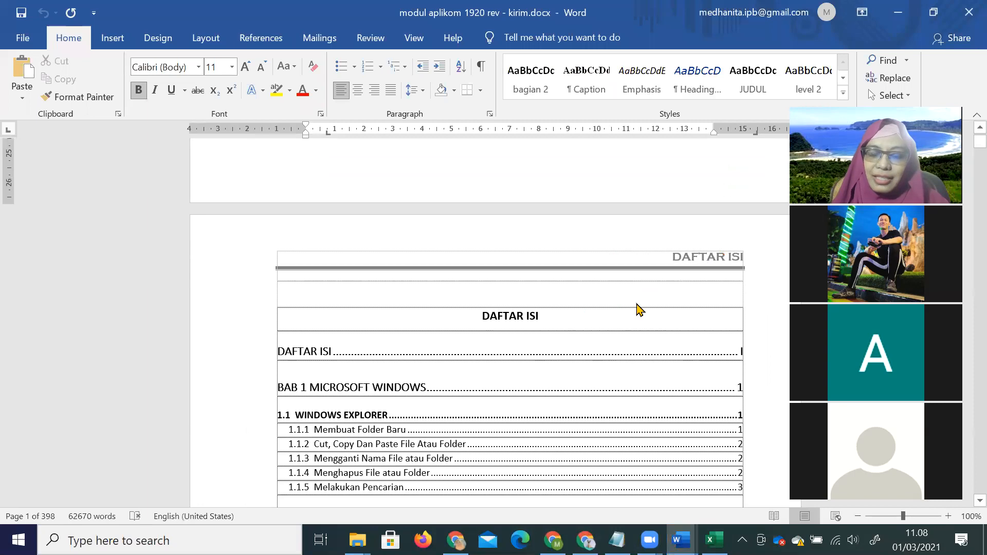
pyautogui.scroll(-2, 636, 309)
pyautogui.scroll(-7, 637, 305)
pyautogui.scroll(-3, 713, 356)
pyautogui.scroll(-4, 713, 356)
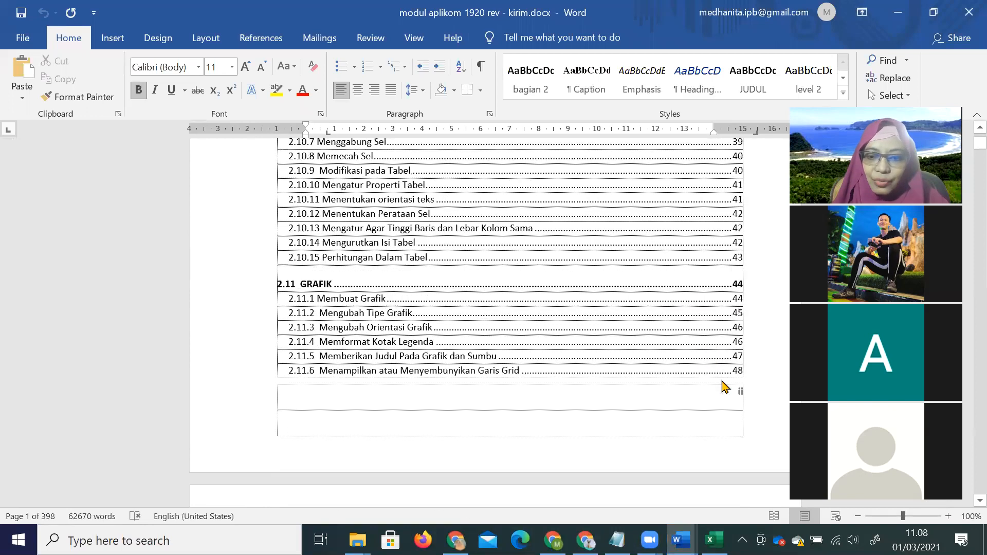
pyautogui.scroll(-6, 723, 387)
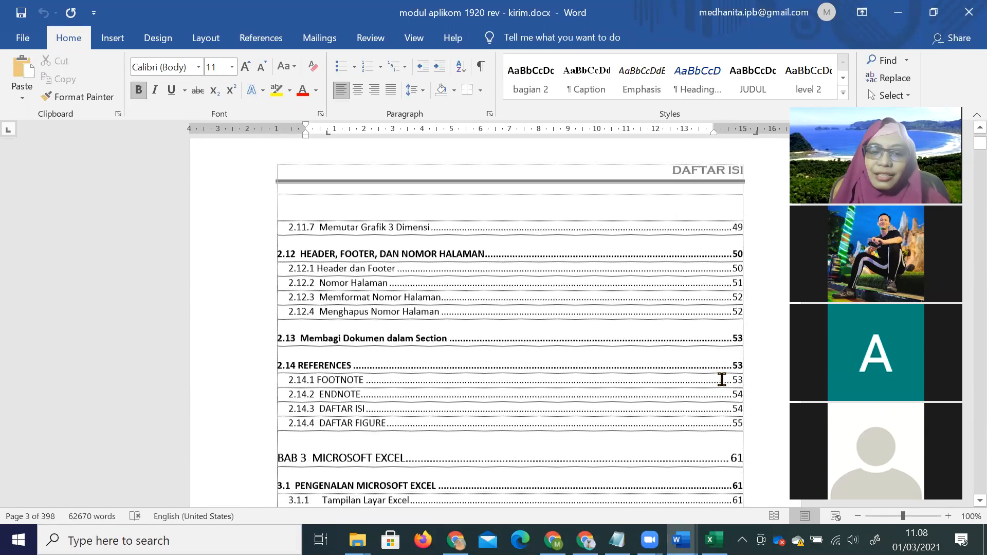
pyautogui.scroll(-6, 722, 387)
pyautogui.scroll(5, 721, 379)
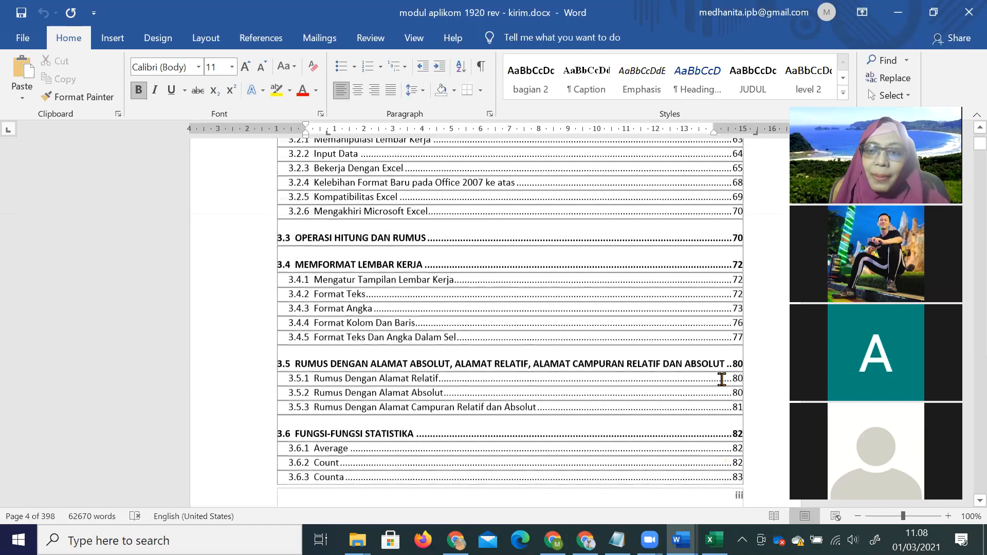
pyautogui.scroll(4, 690, 282)
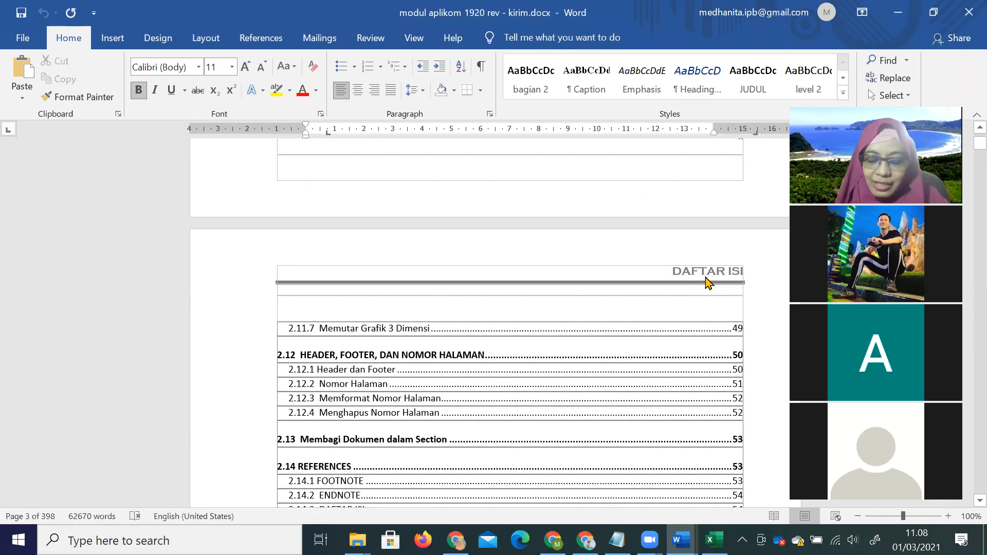
pyautogui.scroll(-4, 706, 283)
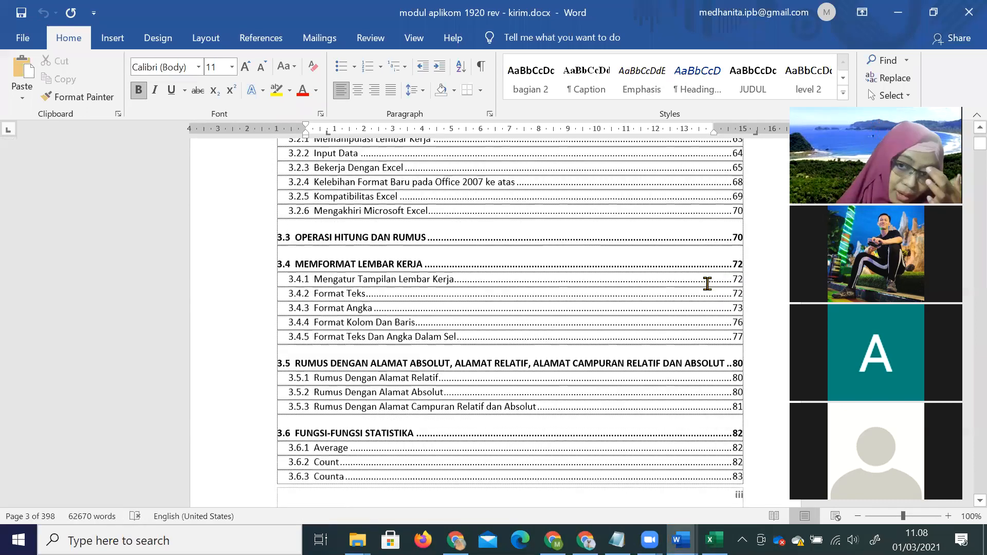
pyautogui.scroll(-20, 708, 290)
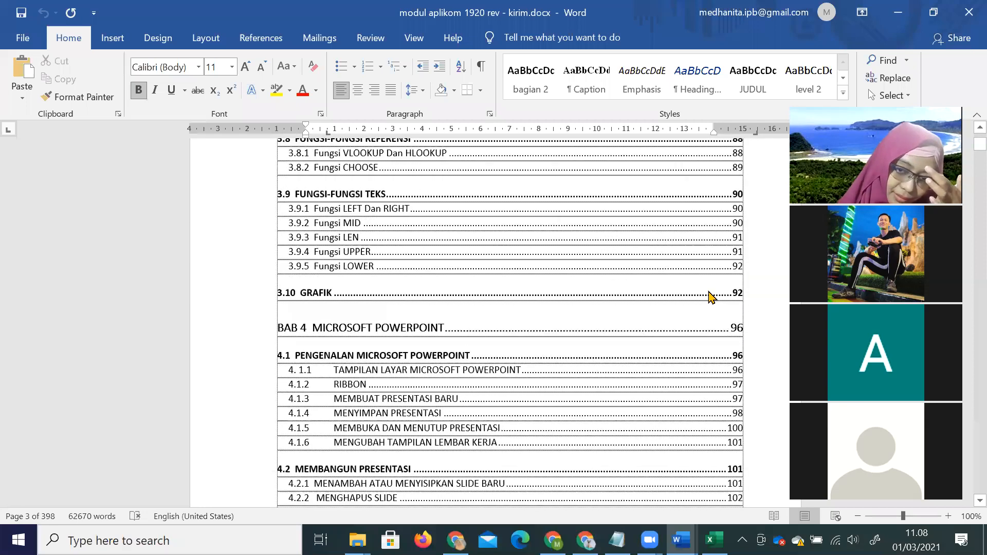
pyautogui.scroll(-4, 709, 290)
pyautogui.scroll(-12, 696, 324)
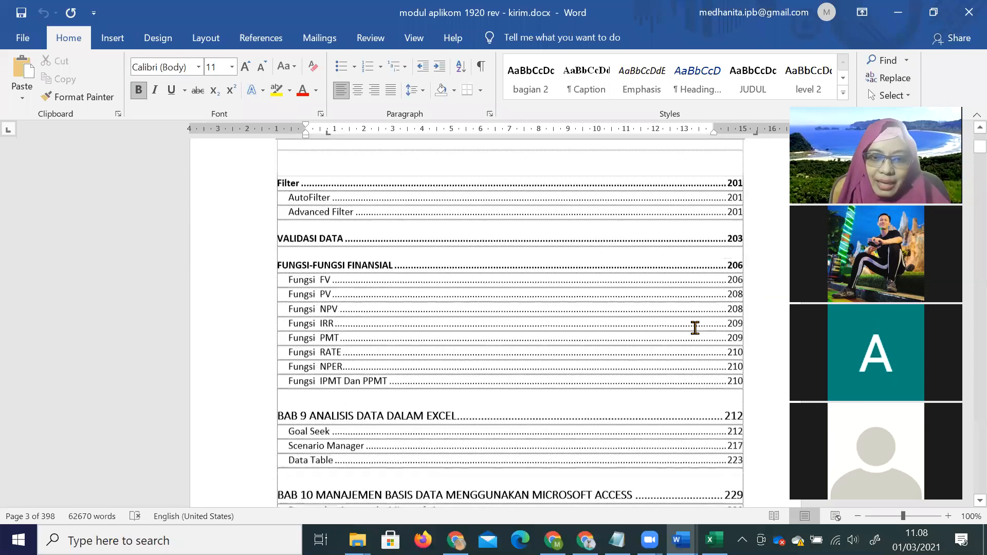
pyautogui.scroll(-20, 697, 333)
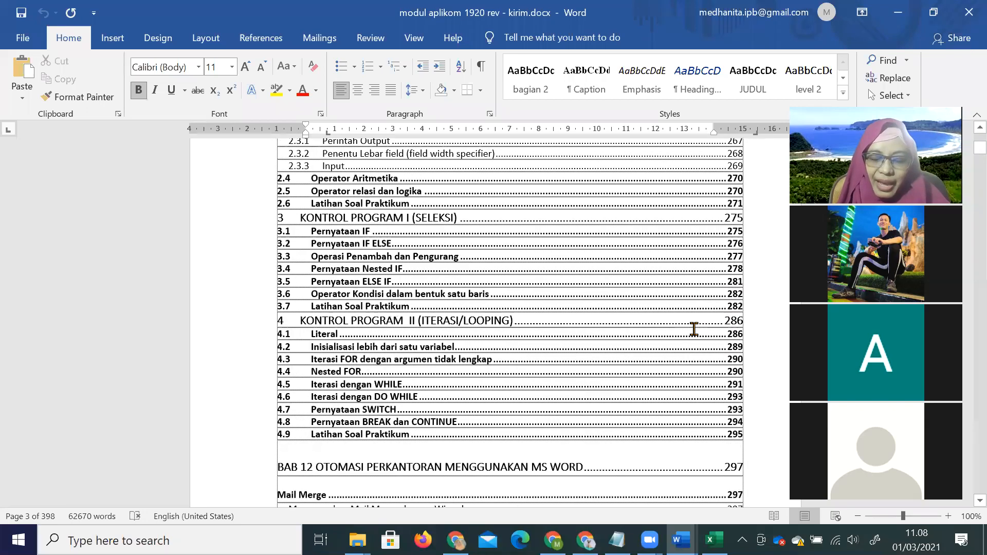
pyautogui.scroll(-20, 693, 329)
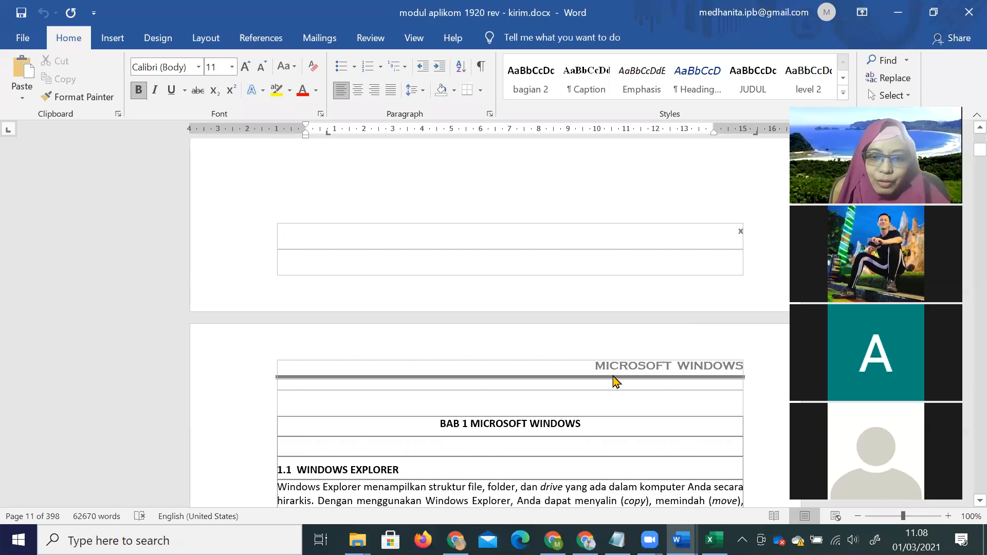
pyautogui.scroll(-10, 615, 381)
pyautogui.scroll(-20, 553, 332)
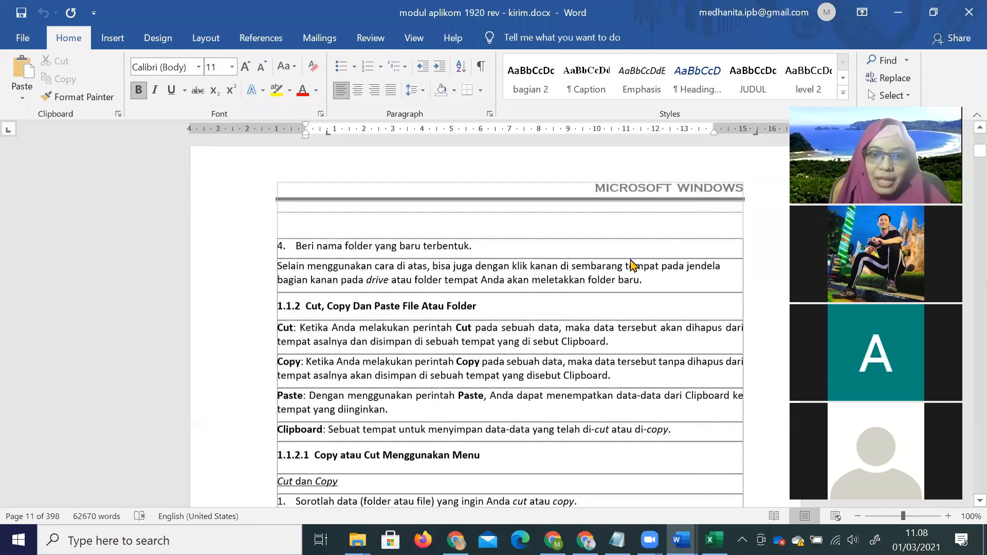
# Step: Switch to the blank Excel workbook and enter the heading COVER in cell B2
pyautogui.click(714, 540)
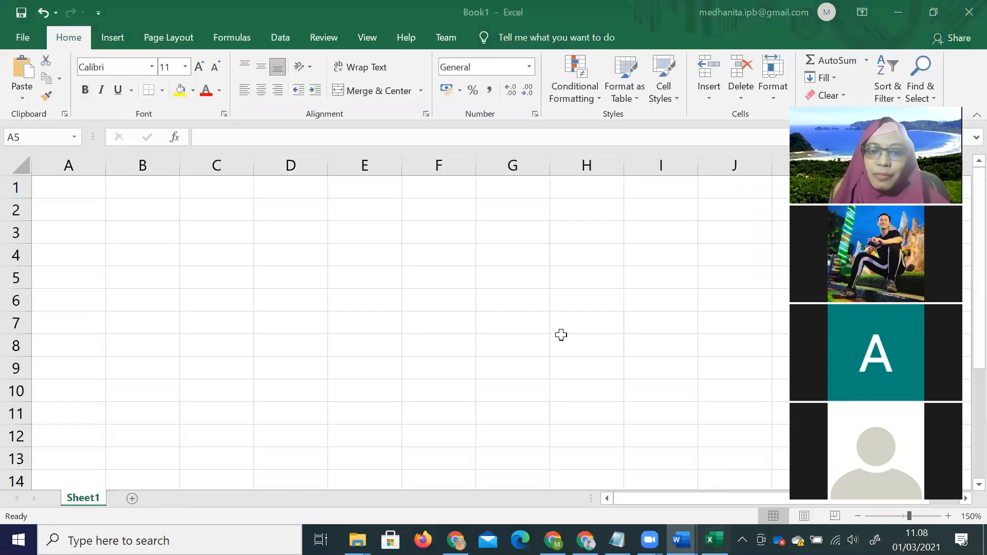
pyautogui.click(229, 230)
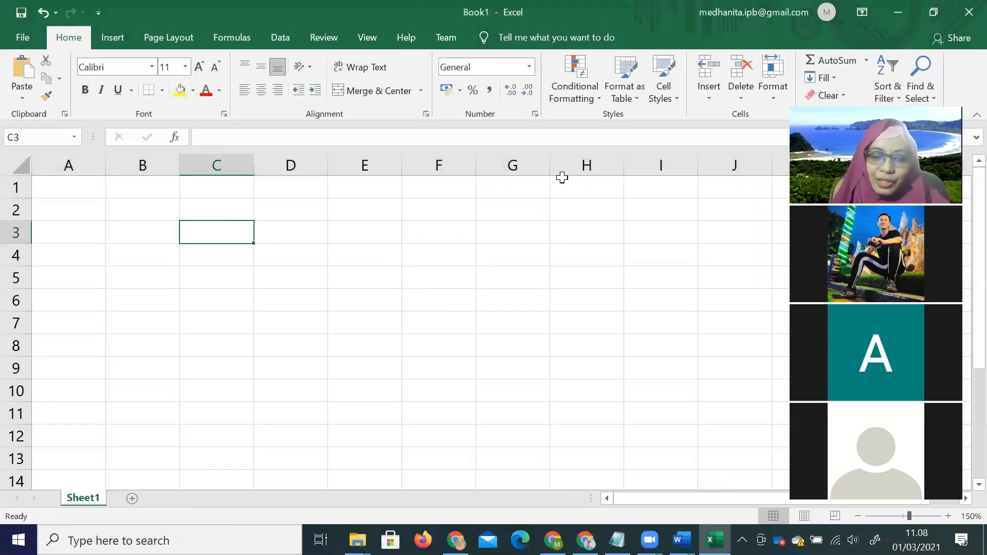
pyautogui.click(165, 204)
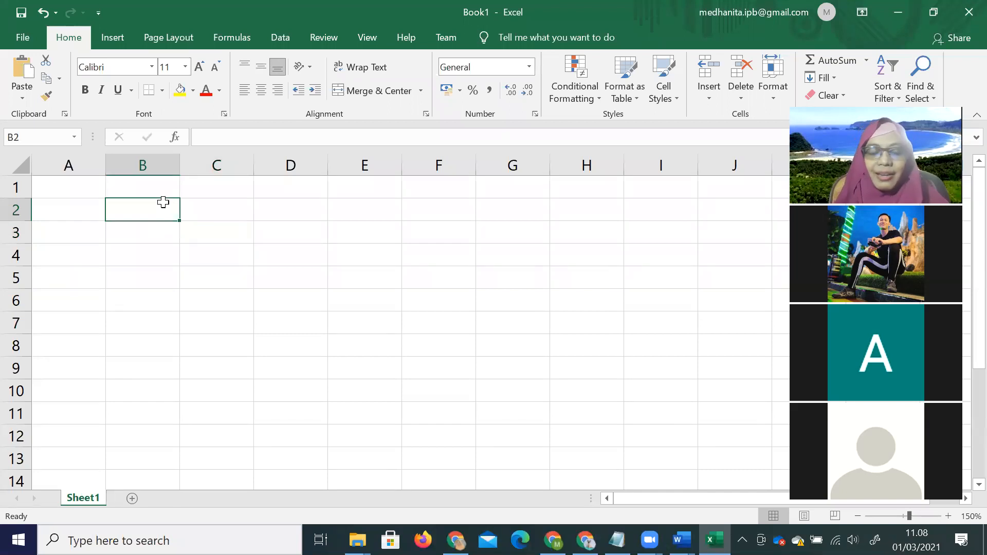
pyautogui.write('COVE')
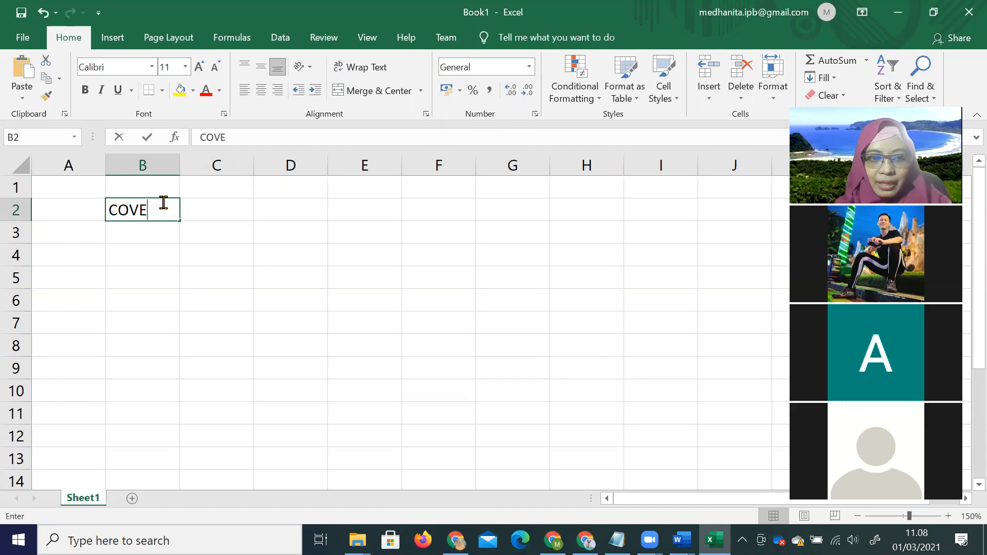
pyautogui.write('R')
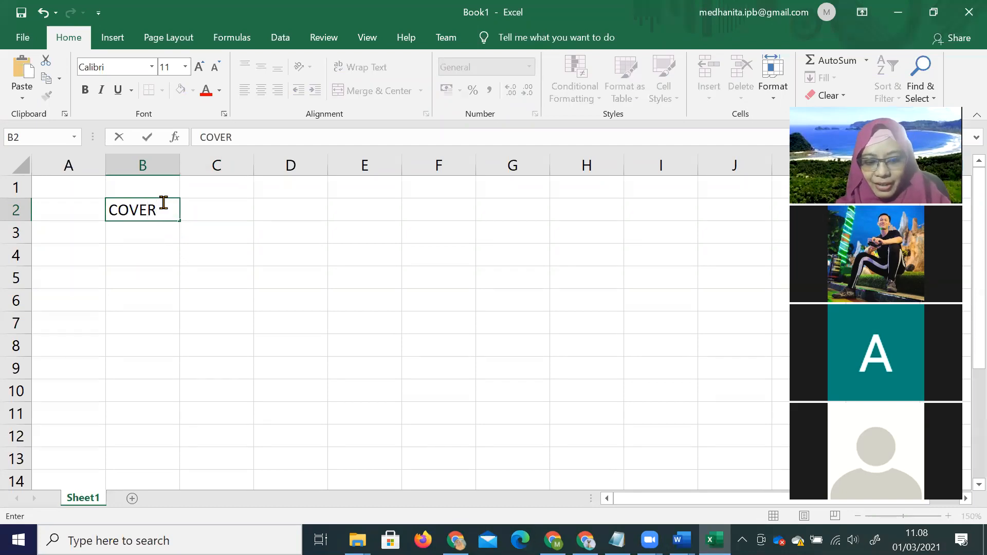
# Step: Enter the heading Kata Pengantar in cell C2, beside COVER
pyautogui.press('Tab')
pyautogui.write('kata')
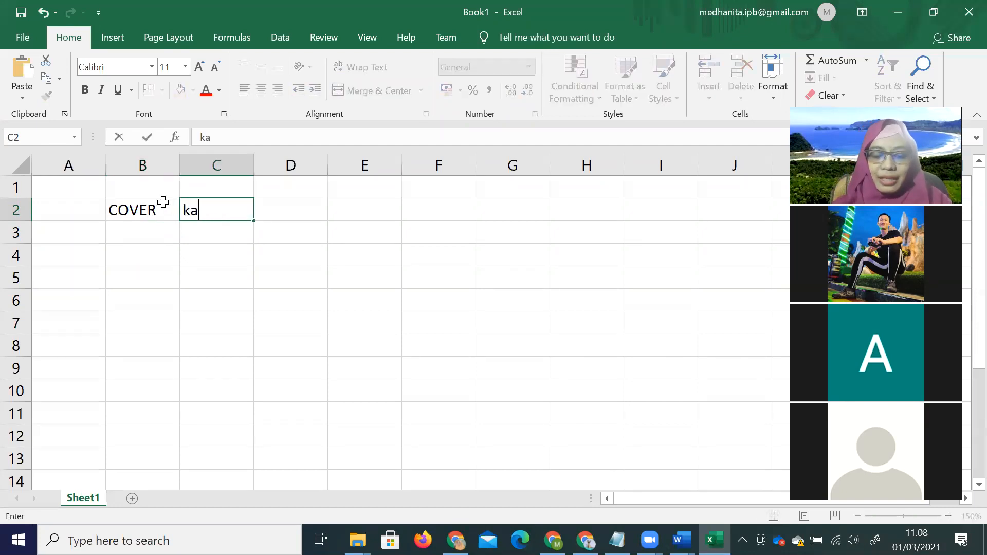
pyautogui.press('BackSpace')
pyautogui.press('BackSpace')
pyautogui.press('BackSpace')
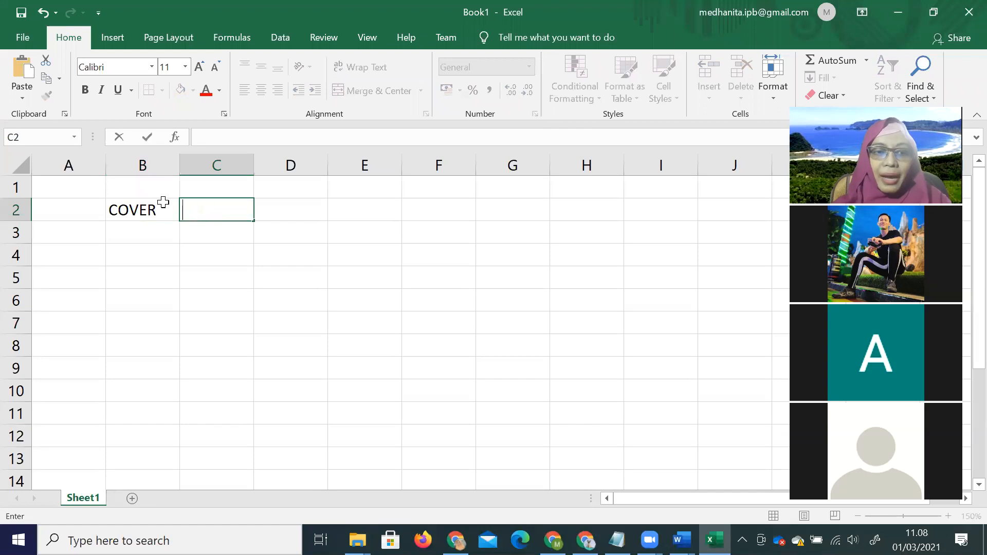
pyautogui.press('capslock')
pyautogui.write('Kata ')
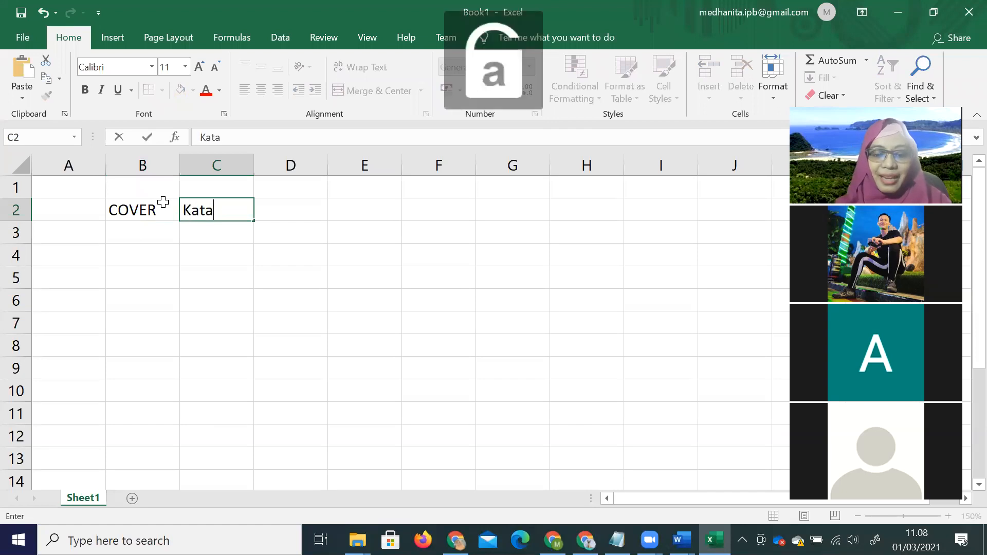
pyautogui.write('Pengantar')
pyautogui.press('Tab')
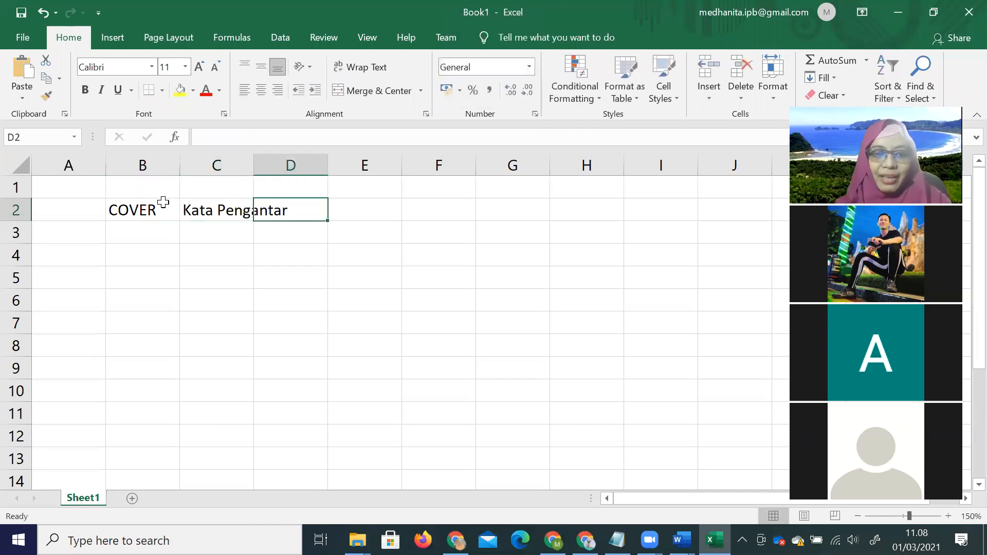
# Step: Enter Daftar Isi in cell D2 and Daftar Tabel/Daftar Gambar in cell E2
pyautogui.write('a')
pyautogui.press('BackSpace')
pyautogui.write('Daftar Isi')
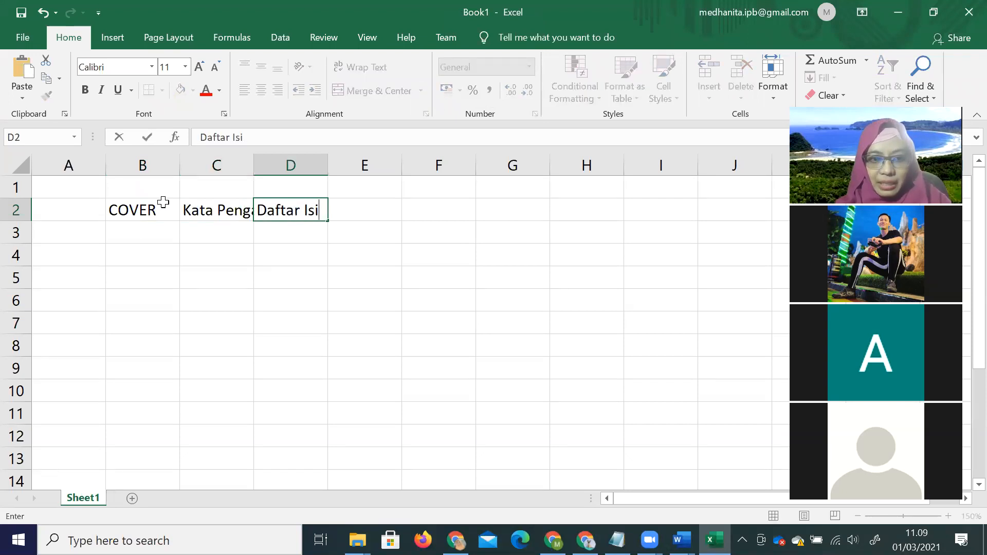
pyautogui.press('Tab')
pyautogui.write('Daftar ')
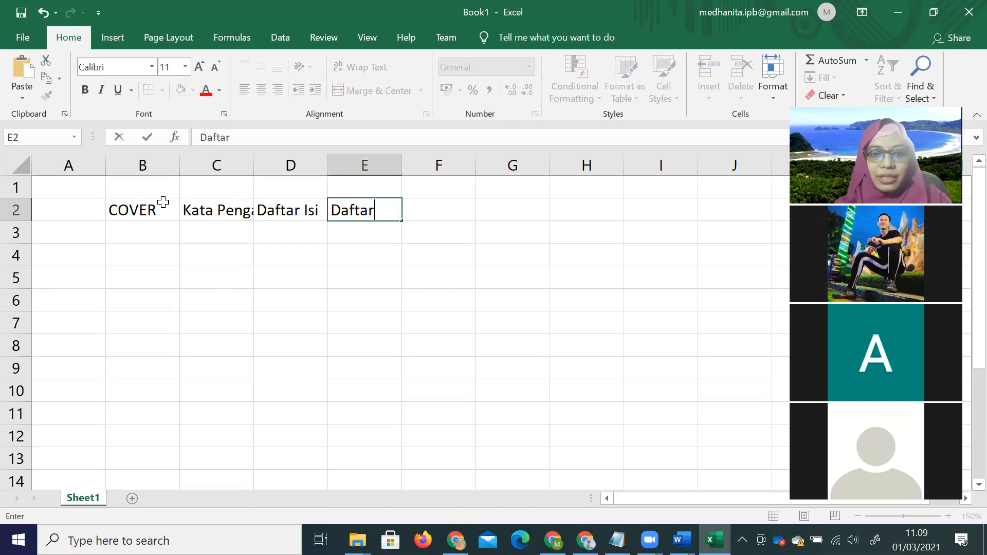
pyautogui.write('Tab')
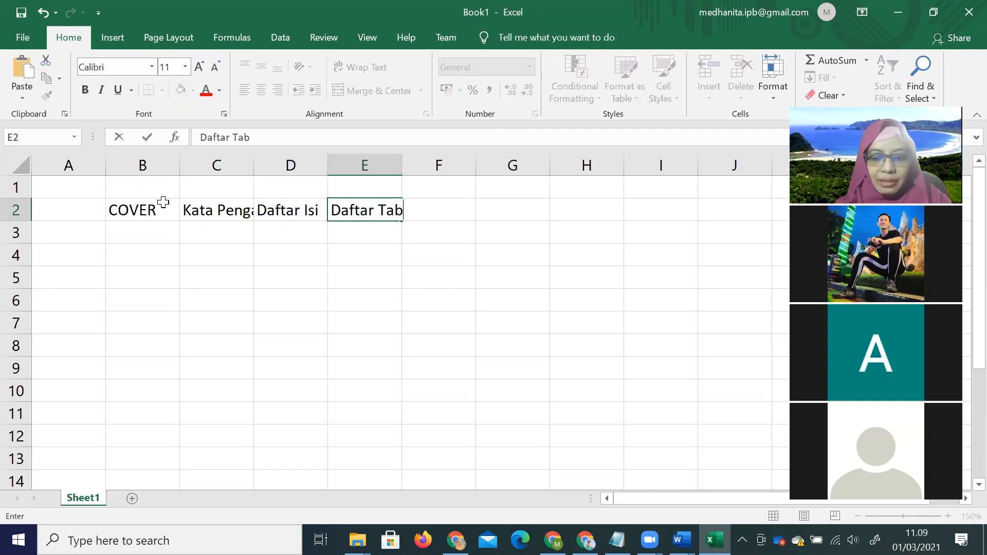
pyautogui.write('el/Daftar Gambar')
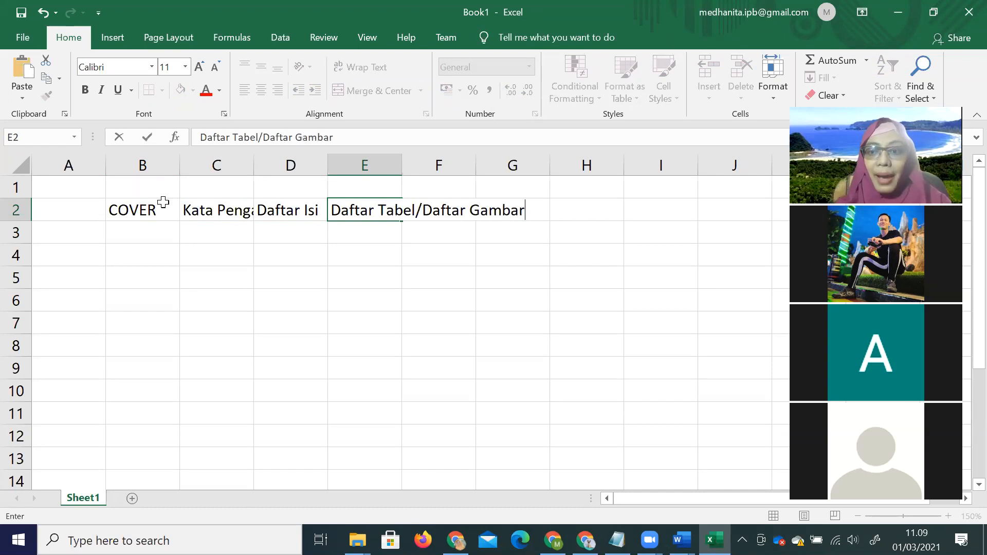
pyautogui.click(361, 297)
# Step: Increase the height of rows 2 to 5 equally, to about three times the height of row 1
pyautogui.moveTo(161, 211); pyautogui.dragTo(511, 362)
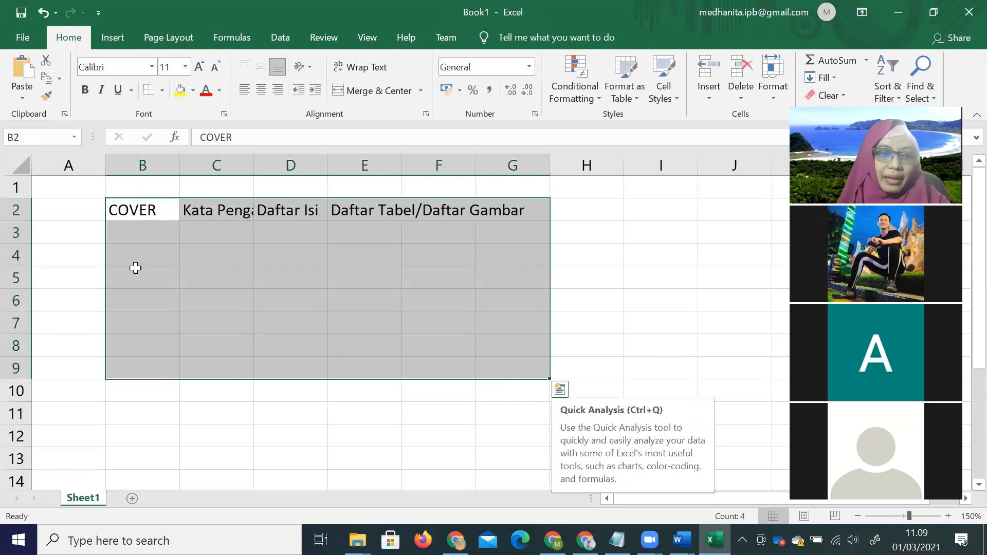
pyautogui.moveTo(16, 207); pyautogui.dragTo(66, 386)
pyautogui.click(67, 390)
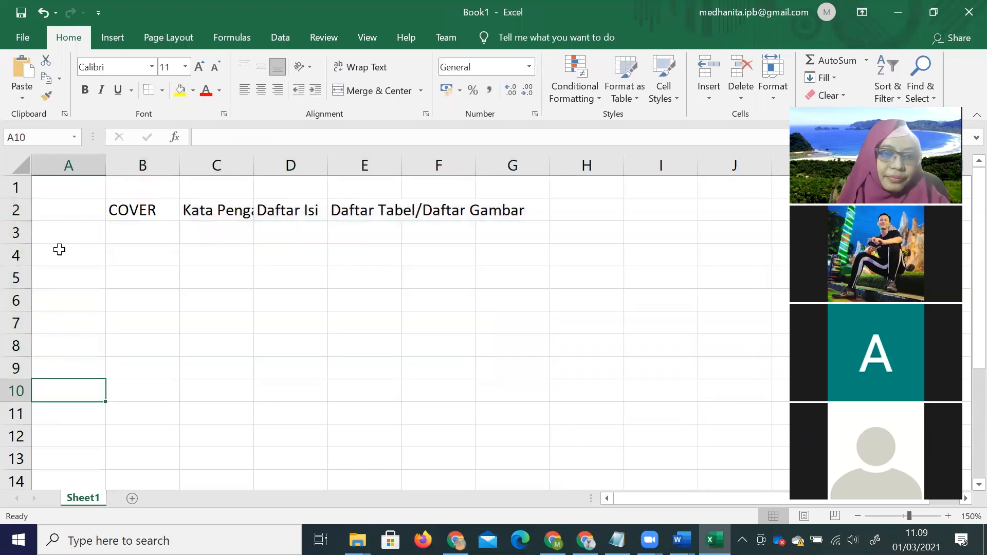
pyautogui.moveTo(21, 208); pyautogui.dragTo(18, 257)
pyautogui.moveTo(23, 266); pyautogui.dragTo(26, 311)
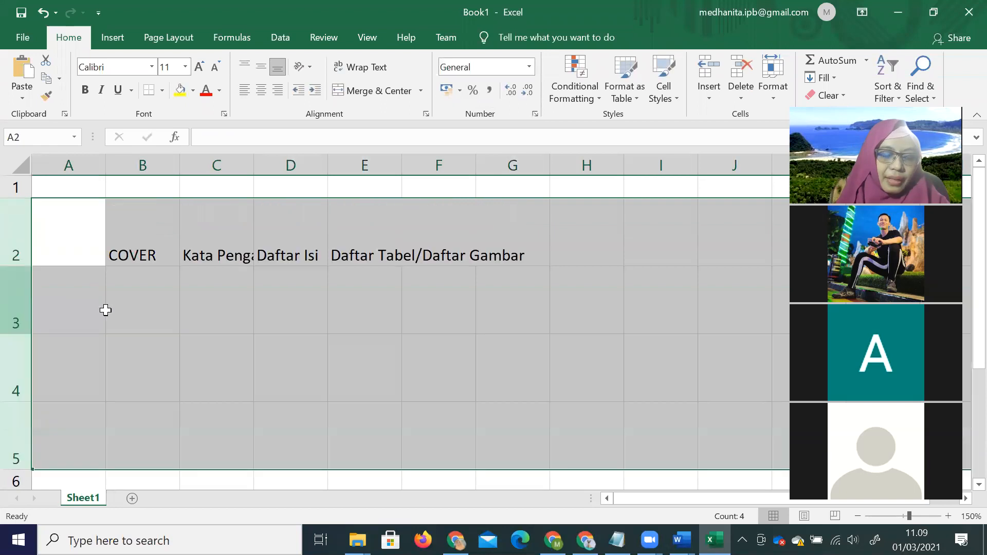
pyautogui.click(235, 306)
# Step: Apply text wrapping to cells B2 through F2 through the cell format settings
pyautogui.moveTo(152, 220); pyautogui.dragTo(449, 252)
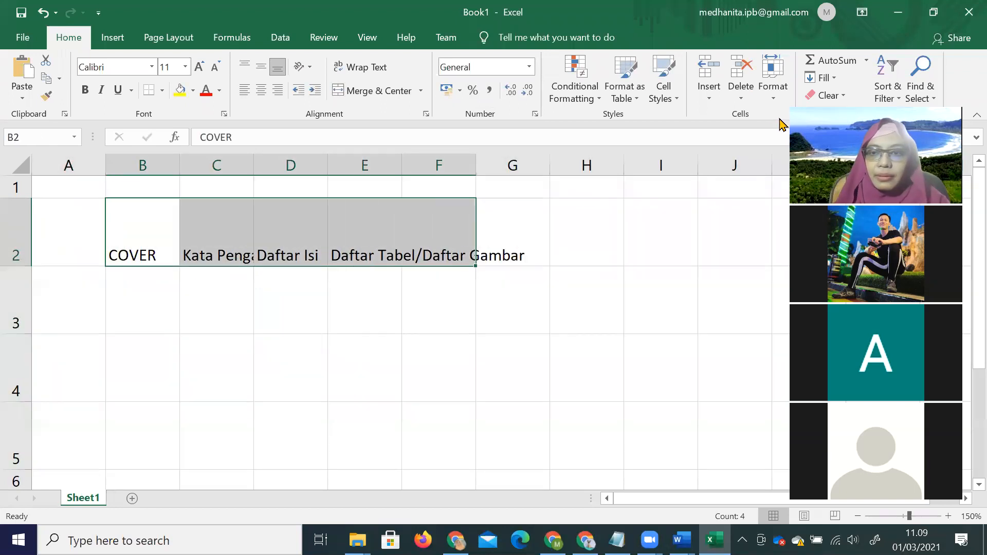
pyautogui.click(772, 101)
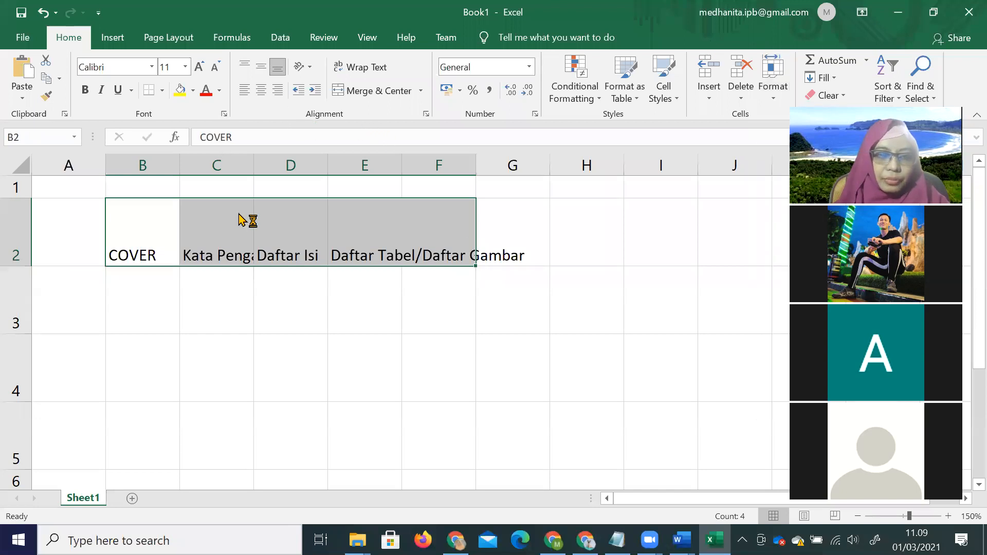
pyautogui.hotkey('ctrl', '1')
pyautogui.click(355, 92)
pyautogui.click(359, 234)
pyautogui.click(583, 434)
pyautogui.click(399, 341)
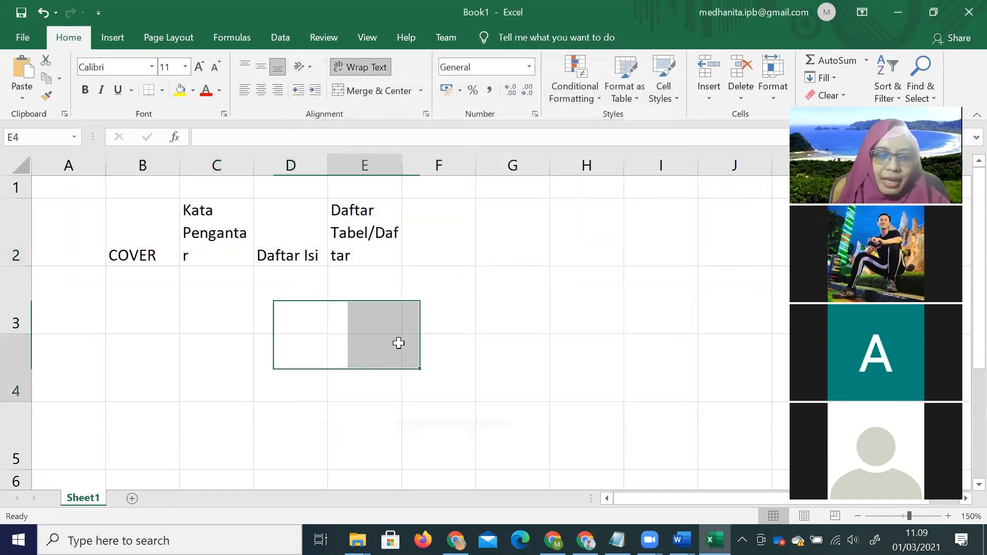
# Step: Widen columns C and E slightly so the wrapped headings Kata Pengantar and Daftar Tabel/Daftar Gambar fit
pyautogui.moveTo(254, 165); pyautogui.dragTo(264, 165)
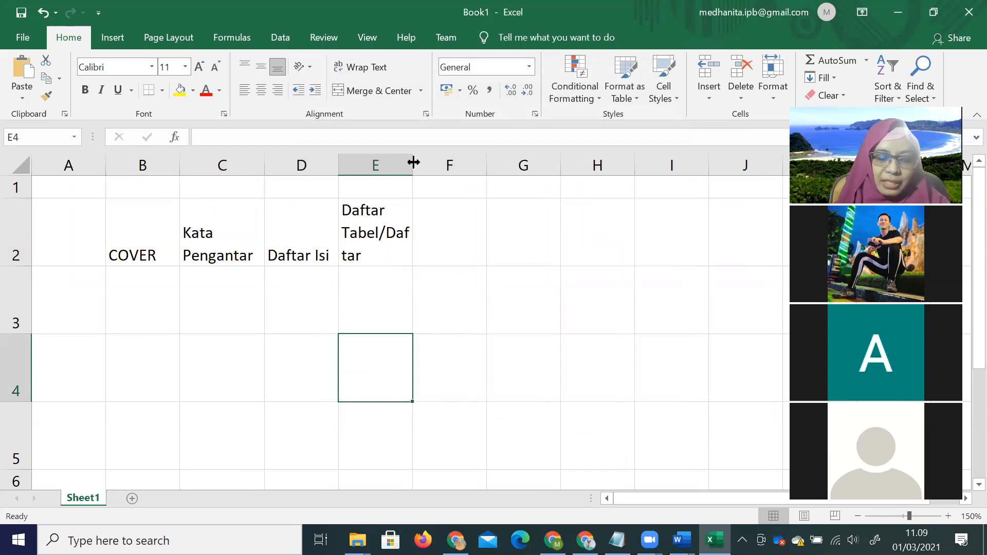
pyautogui.moveTo(413, 165); pyautogui.dragTo(422, 165)
pyautogui.click(385, 236)
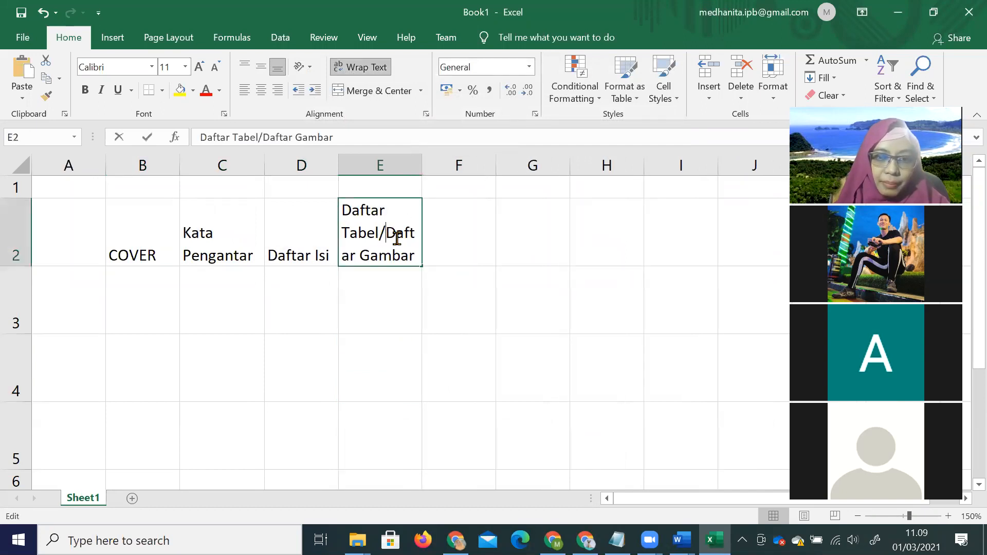
pyautogui.press('Down')
pyautogui.press('Down')
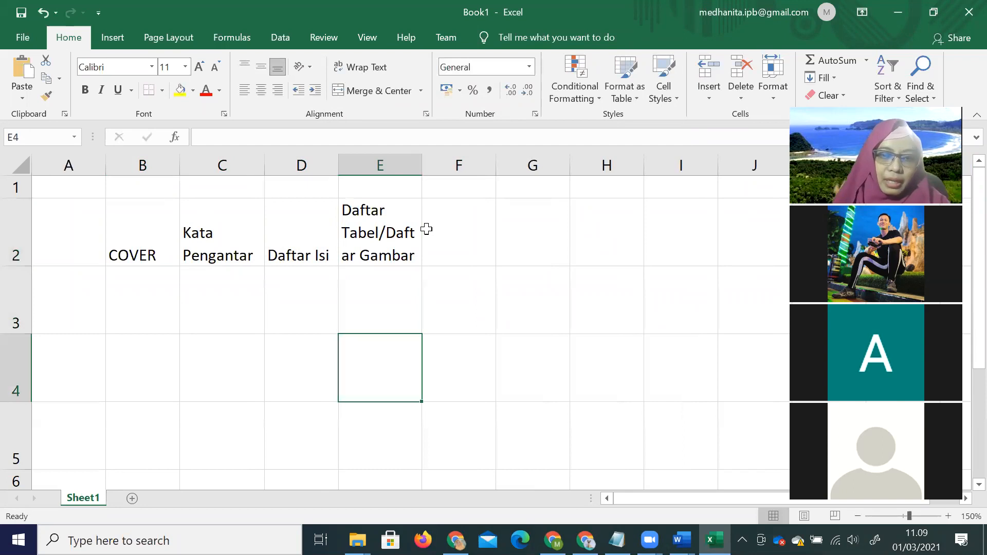
# Step: Enter 1. Pendahuluan in cell F2 and Isi Pendahuluan in cell G2
pyautogui.click(451, 226)
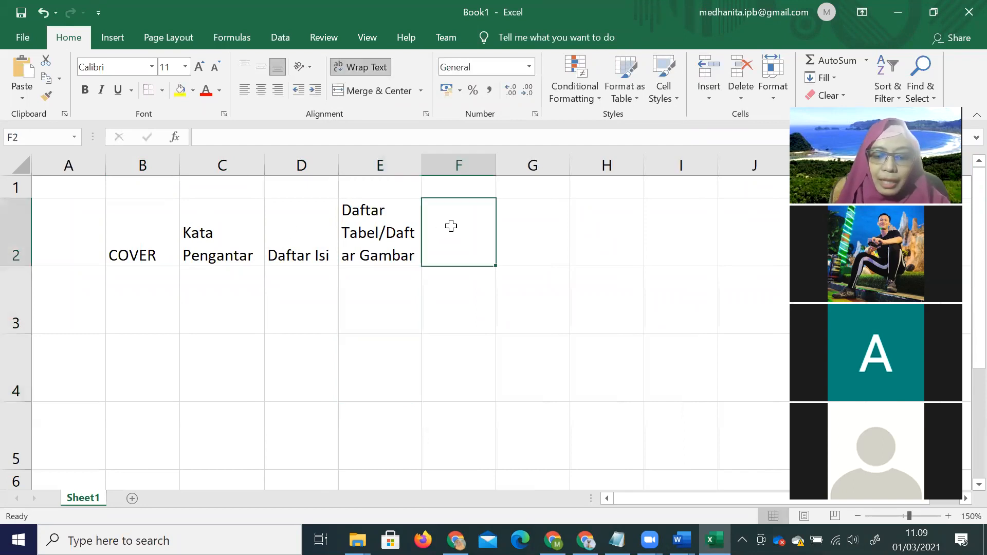
pyautogui.write('Bab')
pyautogui.press('BackSpace')
pyautogui.press('BackSpace')
pyautogui.press('BackSpace')
pyautogui.write('1. Pendahuluan')
pyautogui.press('Tab')
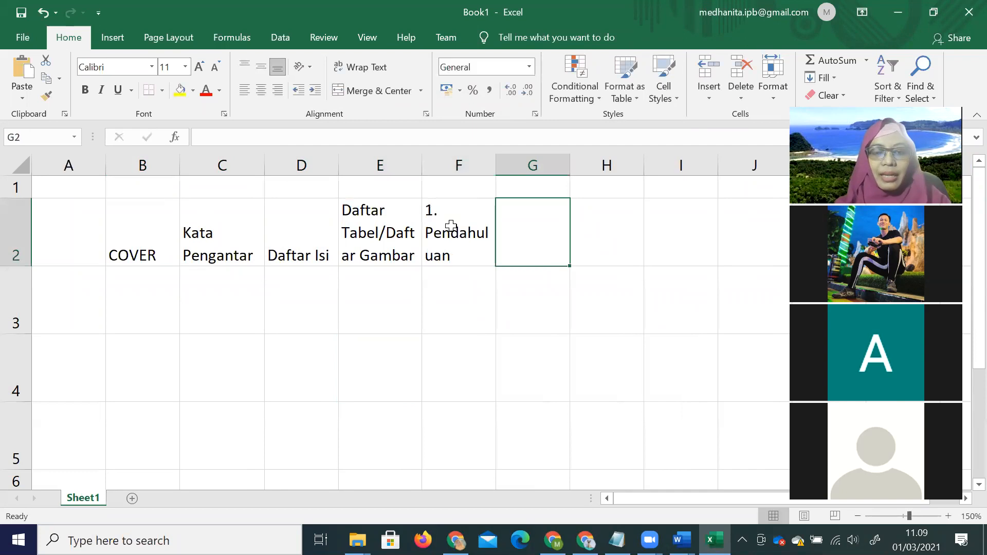
pyautogui.write('Isi ')
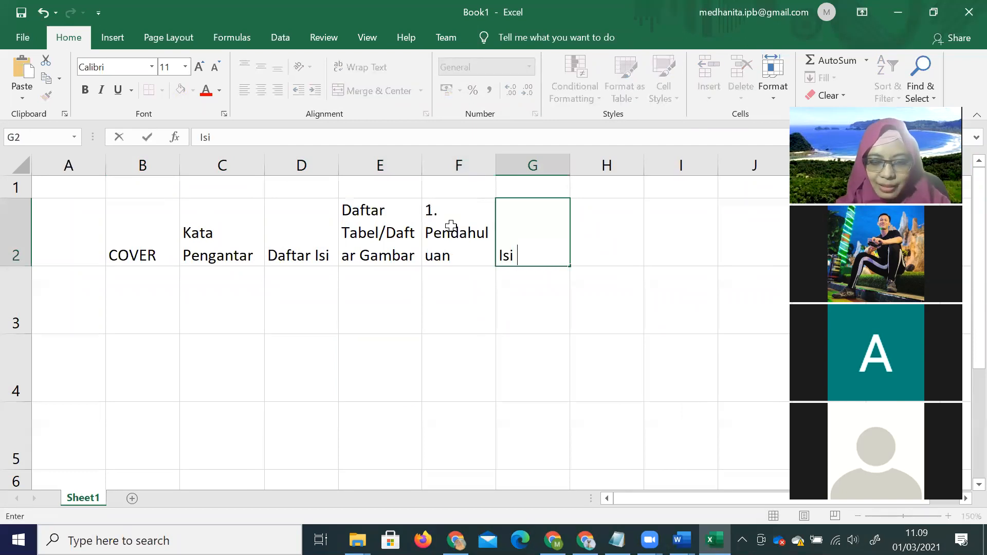
pyautogui.write('Pendahulu')
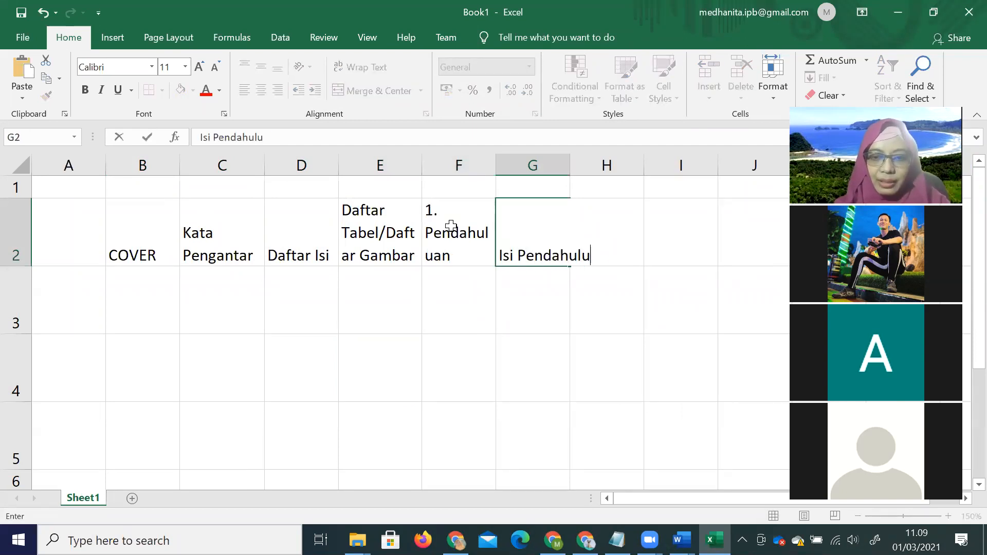
pyautogui.write('an')
pyautogui.press('Tab')
# Step: Enter 2. Pembahasan, Isi Pembahasan and 3. Penutup in cells H2 to J2
pyautogui.write('2')
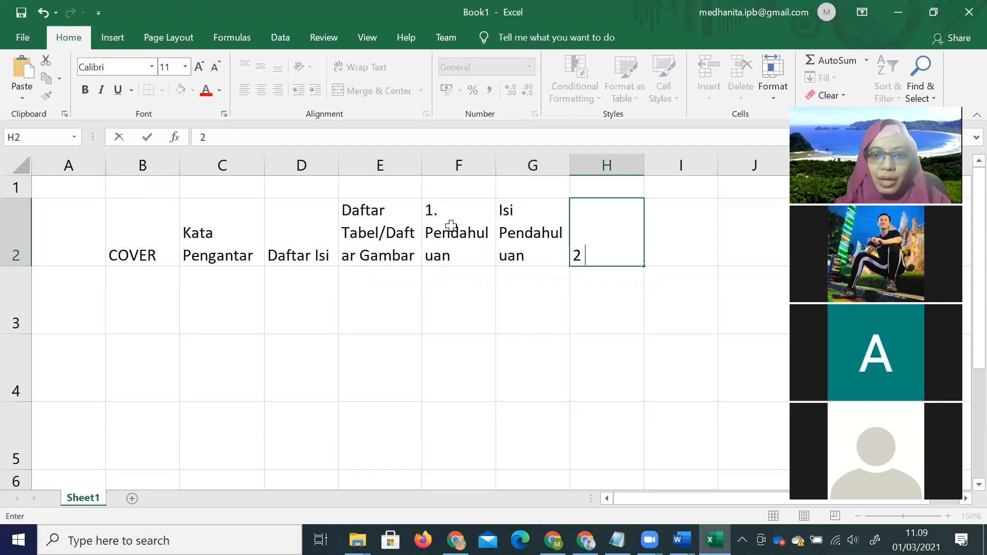
pyautogui.write('. Pembahasan')
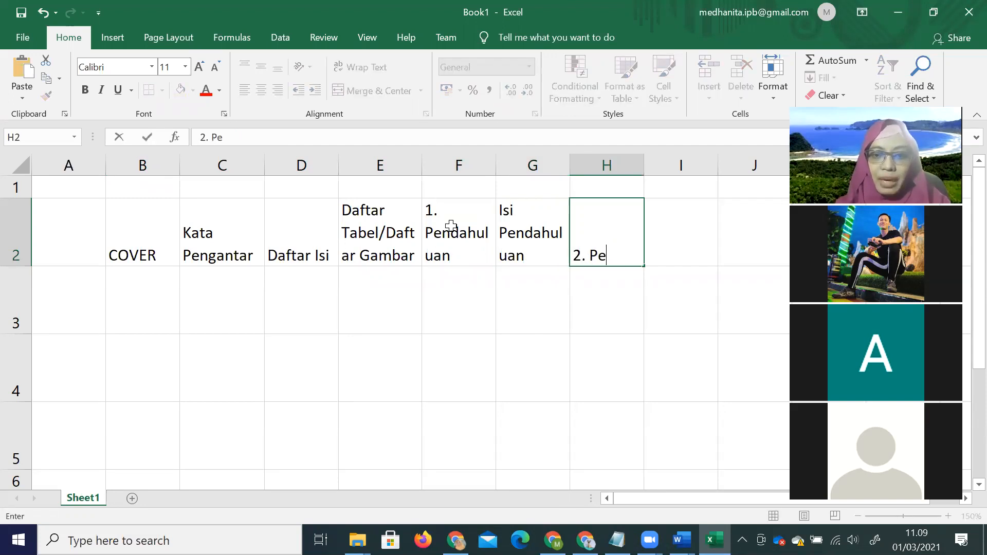
pyautogui.press('Tab')
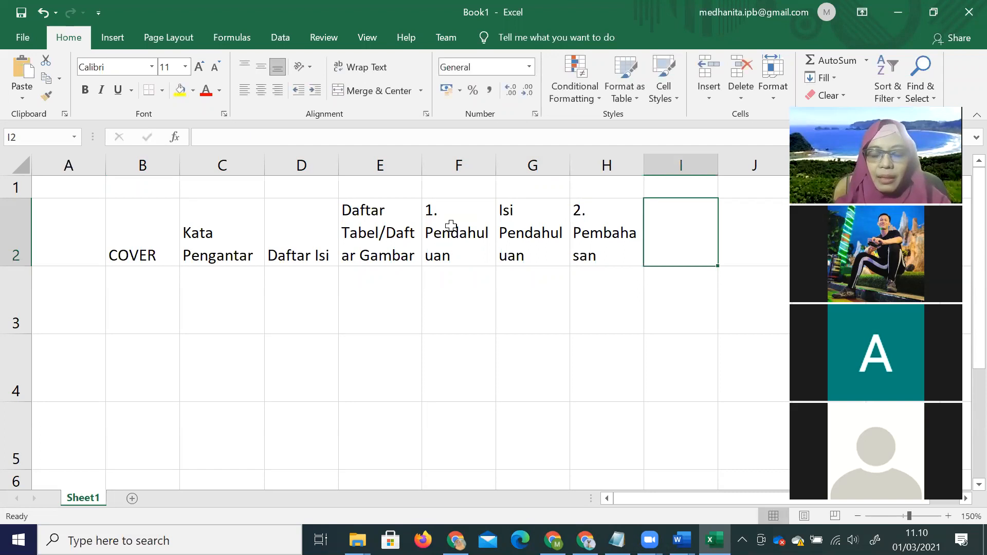
pyautogui.write('Isi')
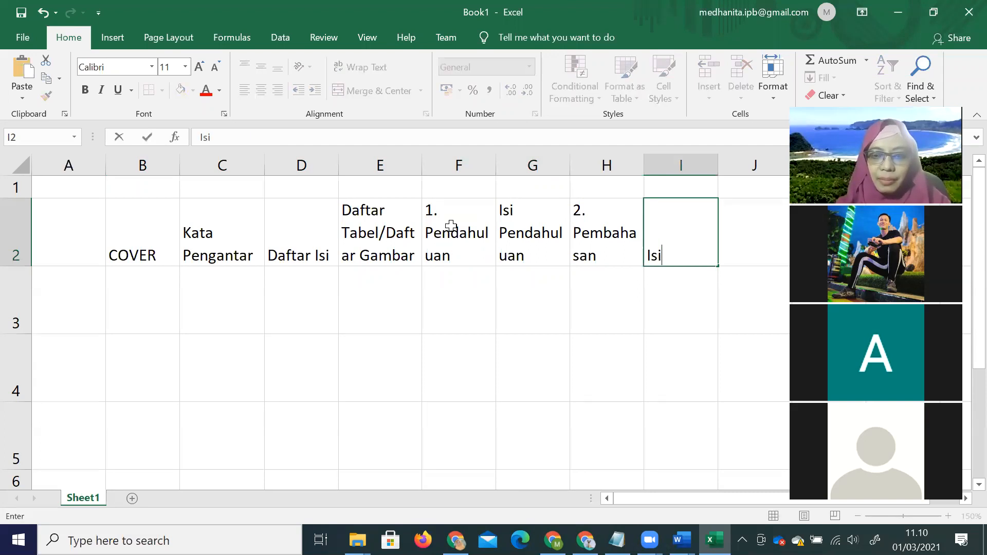
pyautogui.write(' Pembahasan')
pyautogui.press('Tab')
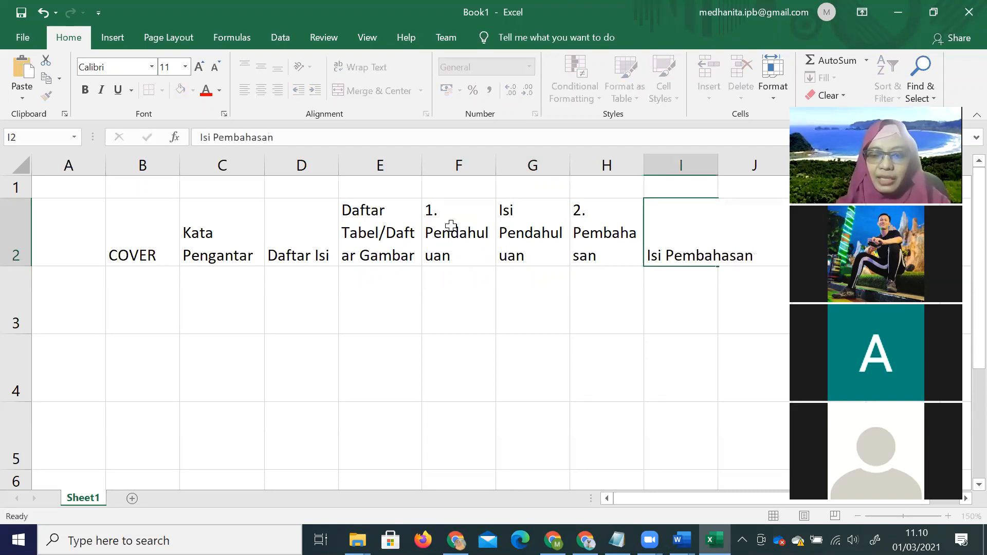
pyautogui.write('3.')
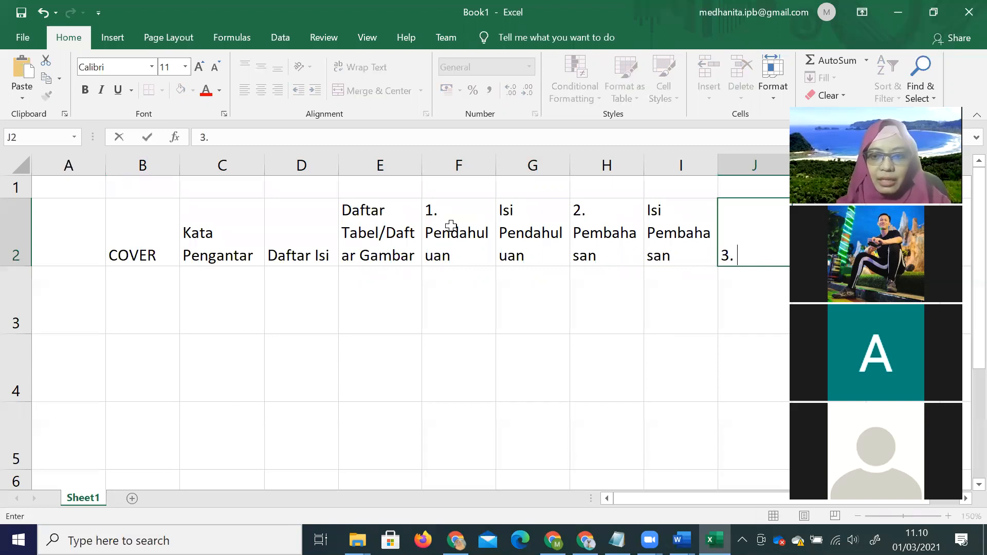
pyautogui.write(' Penutup')
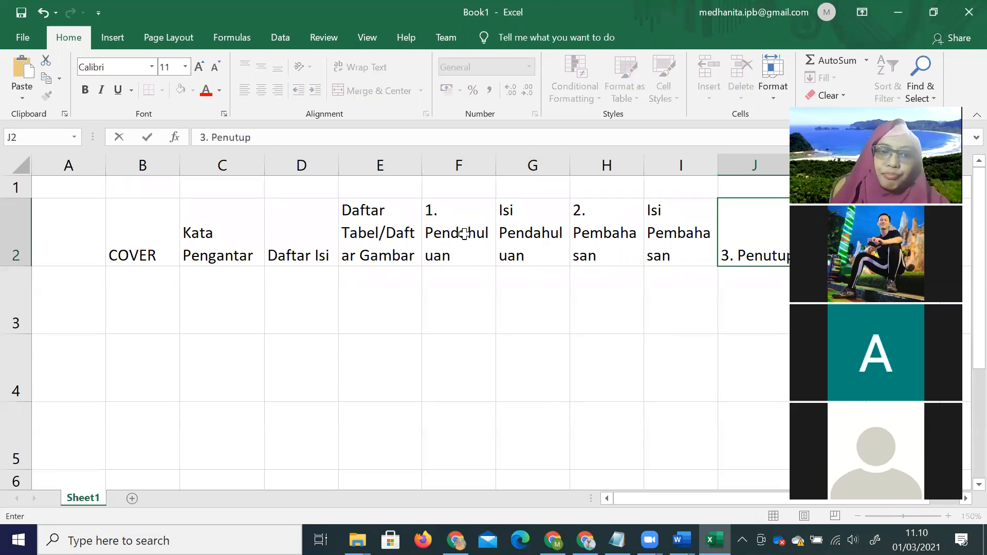
# Step: Delete the empty column A so the headings start in the first column
pyautogui.click(72, 164)
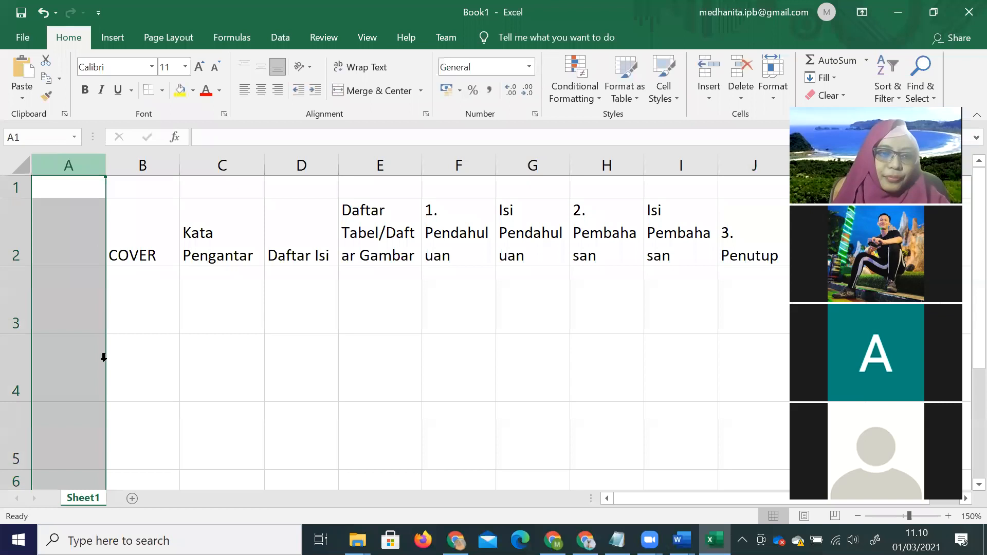
pyautogui.rightClick(76, 161)
pyautogui.click(110, 290)
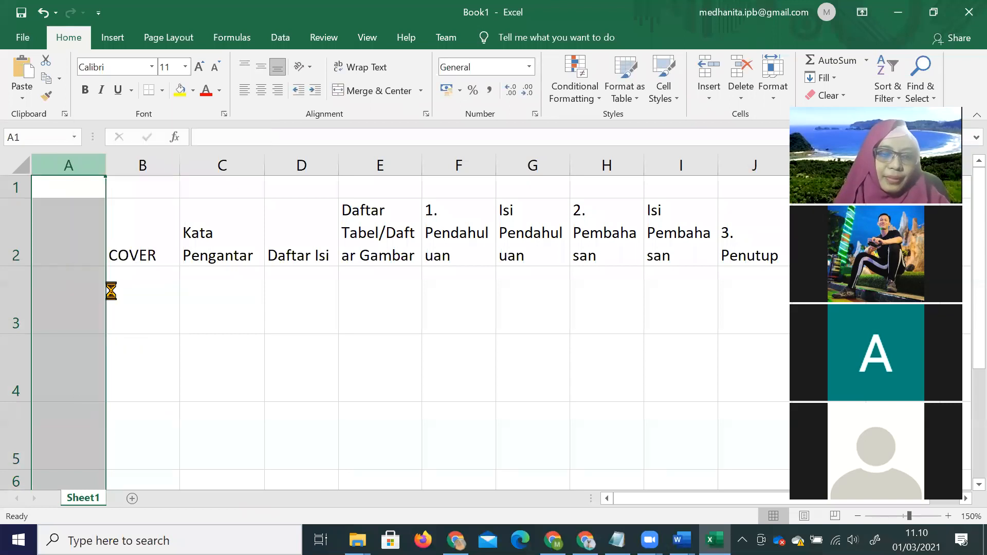
pyautogui.click(225, 348)
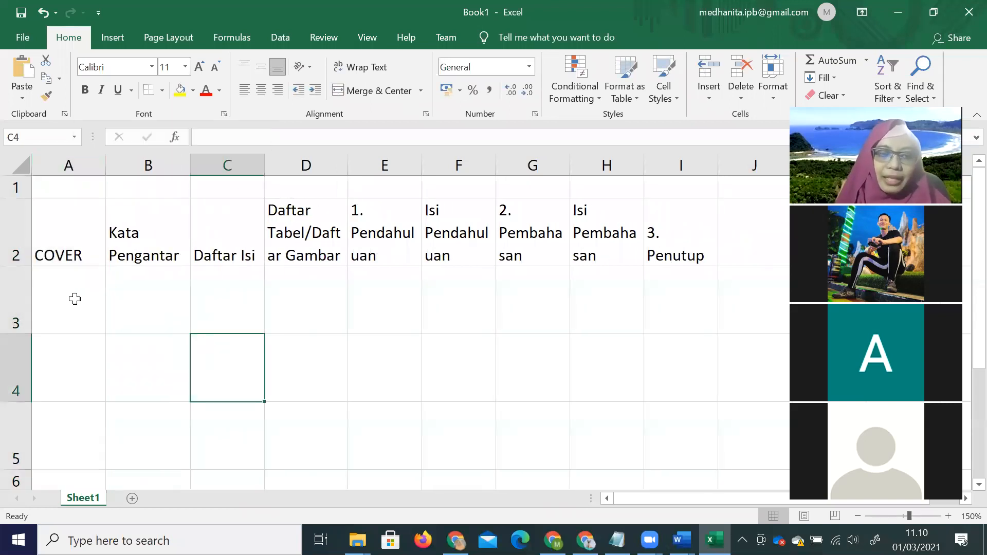
# Step: Number the headings in row 1 from 1 to 9 by filling a series across cells A1 to I1
pyautogui.click(72, 186)
pyautogui.write('1')
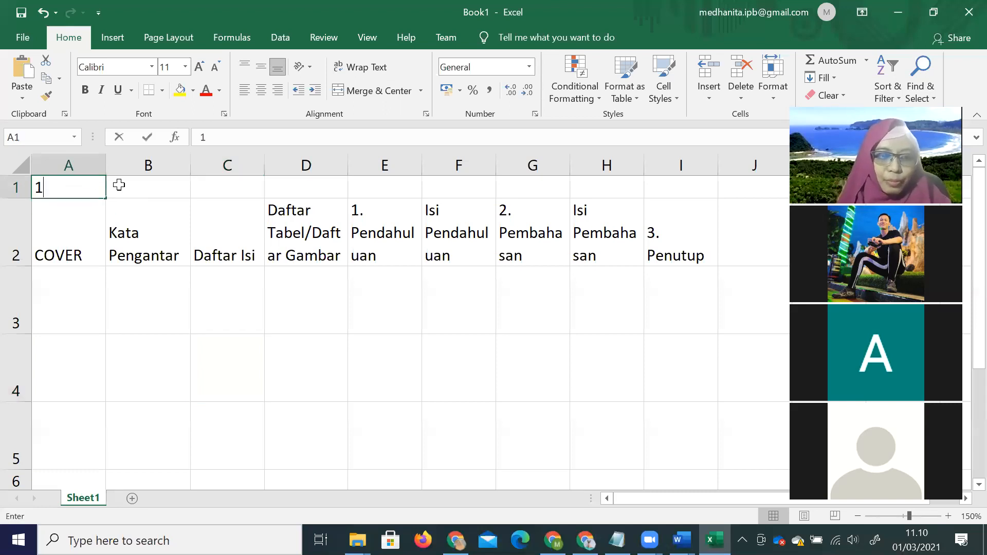
pyautogui.write('2')
pyautogui.click(117, 186)
pyautogui.click(78, 185)
pyautogui.write('1')
pyautogui.press('Right')
pyautogui.write('2')
pyautogui.moveTo(78, 186); pyautogui.dragTo(658, 226)
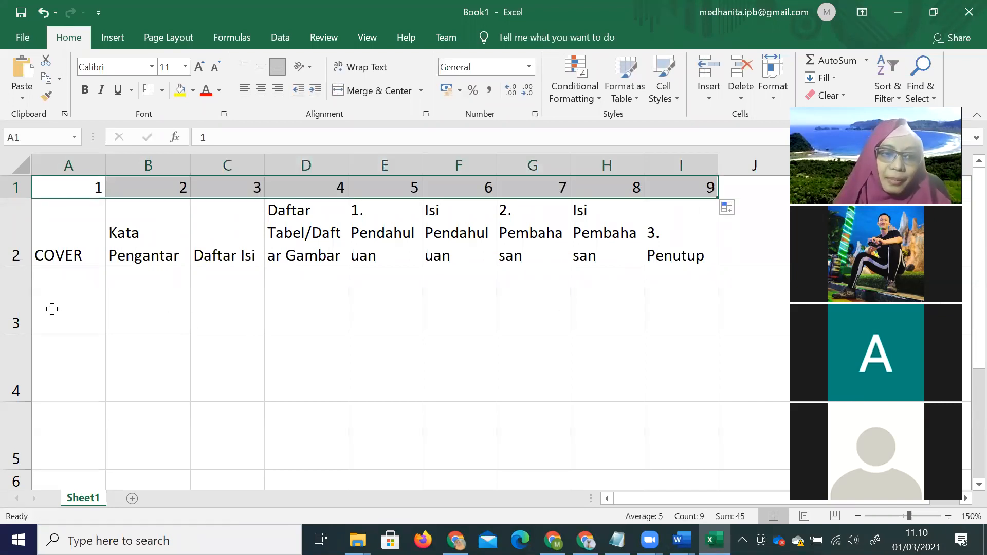
# Step: Enter the Roman page numbers i, ii and iii in cells B3 to D3, leaving A3 under COVER empty
pyautogui.click(52, 309)
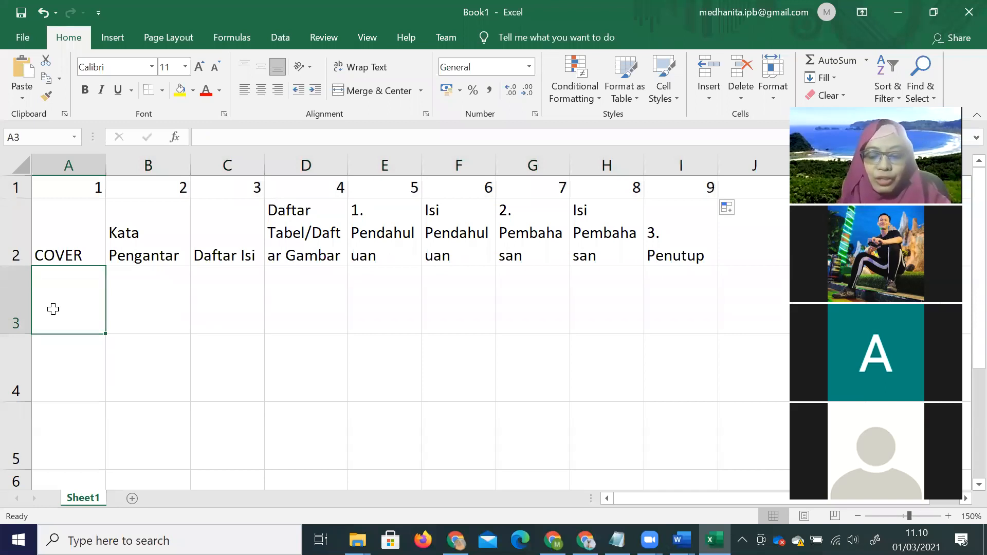
pyautogui.press('Tab')
pyautogui.write('i')
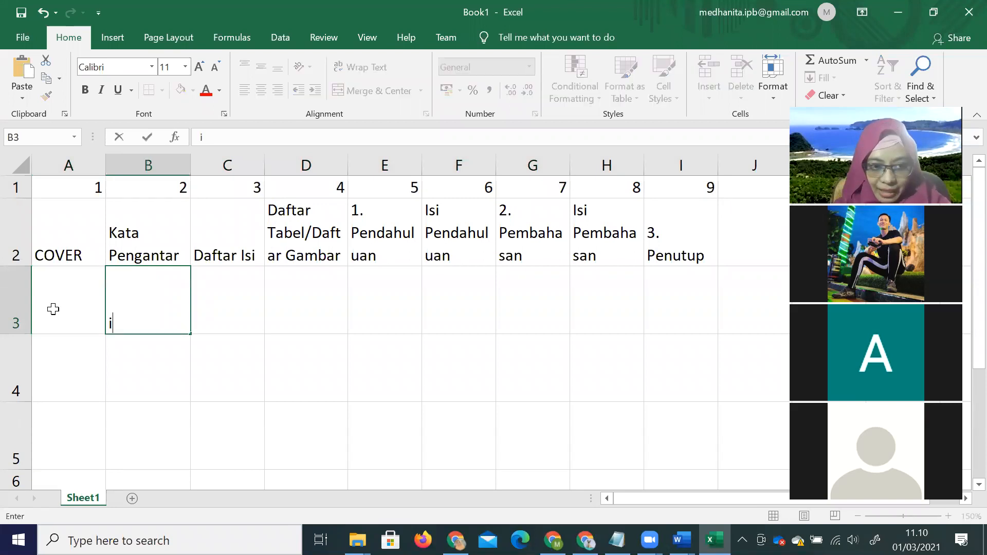
pyautogui.press('Tab')
pyautogui.write('ii')
pyautogui.press('Tab')
pyautogui.write('i')
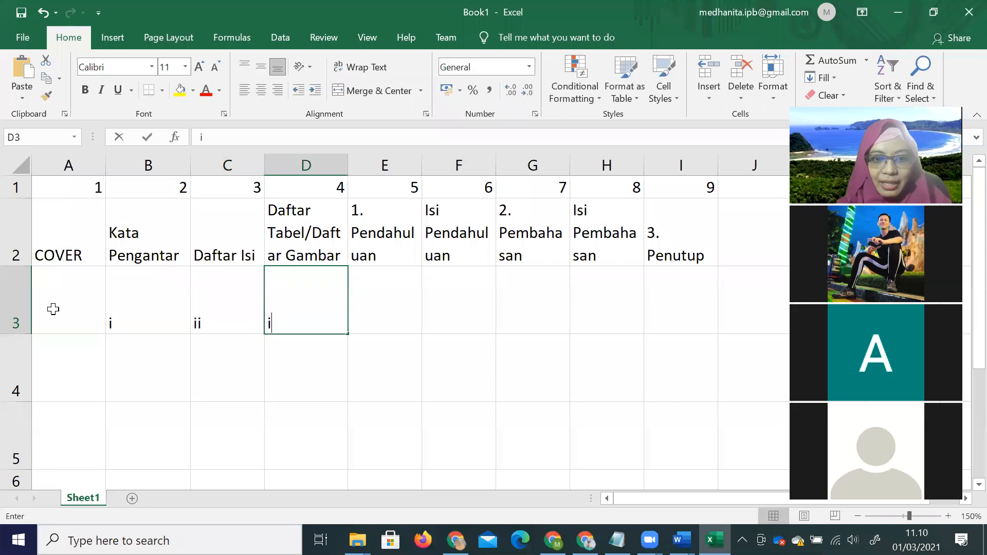
pyautogui.press('Tab')
# Step: Enter the page numbers 1 to 5 in cells E3 to I3 under the chapter headings
pyautogui.write('1')
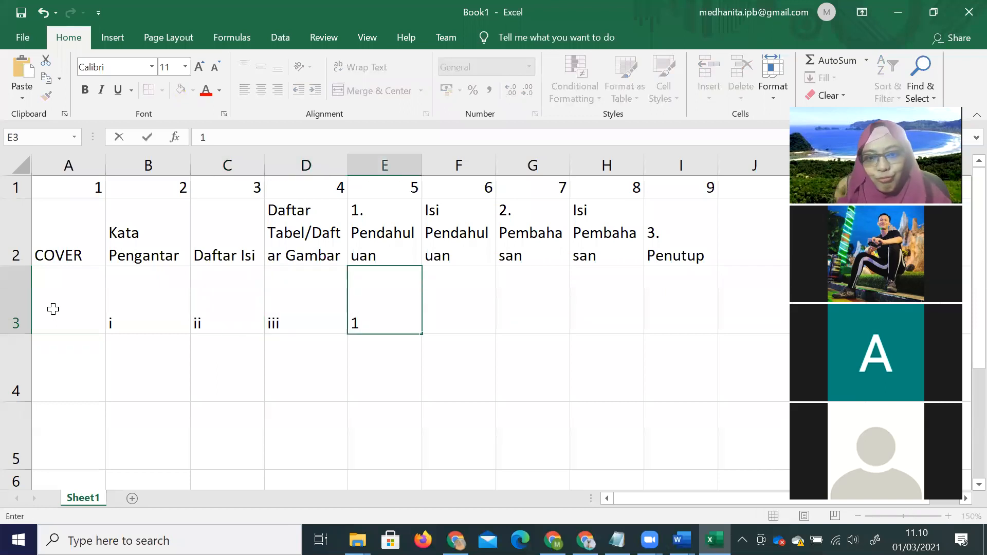
pyautogui.press('Tab')
pyautogui.write('2')
pyautogui.press('Tab')
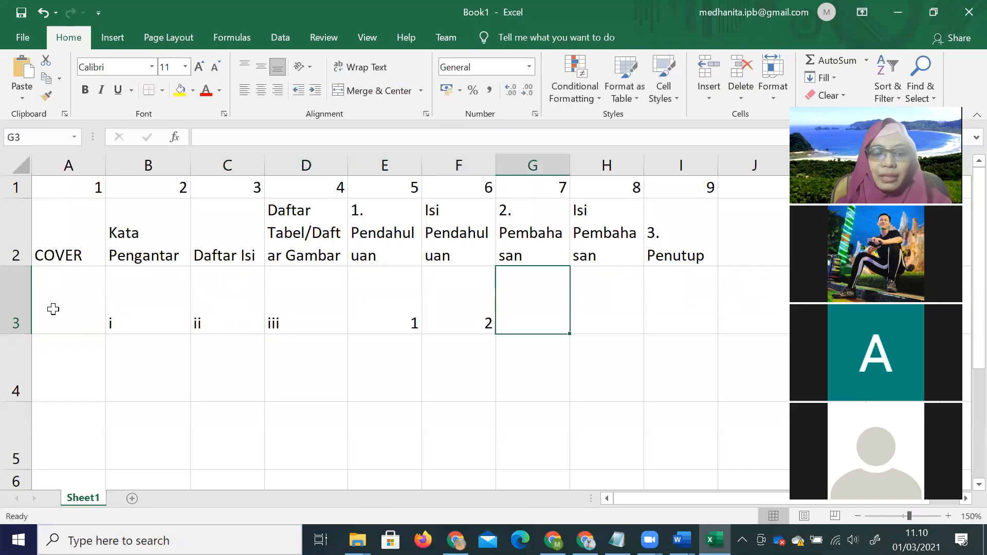
pyautogui.write('3')
pyautogui.press('Tab')
pyautogui.write('4')
pyautogui.press('Tab')
pyautogui.write('5')
pyautogui.press('Tab')
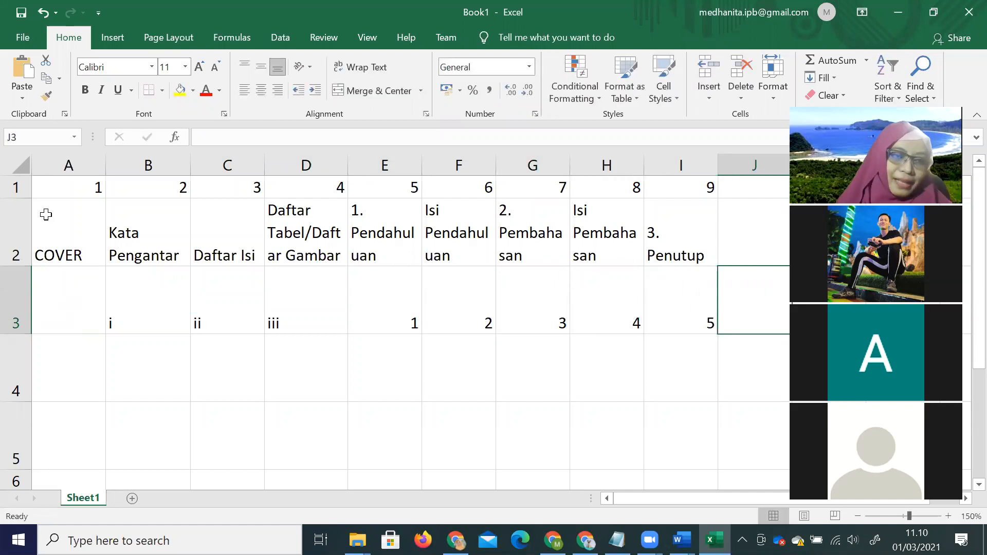
# Step: Fill the COVER cells A1 to A3 with light green
pyautogui.moveTo(64, 184); pyautogui.dragTo(71, 307)
pyautogui.click(193, 90)
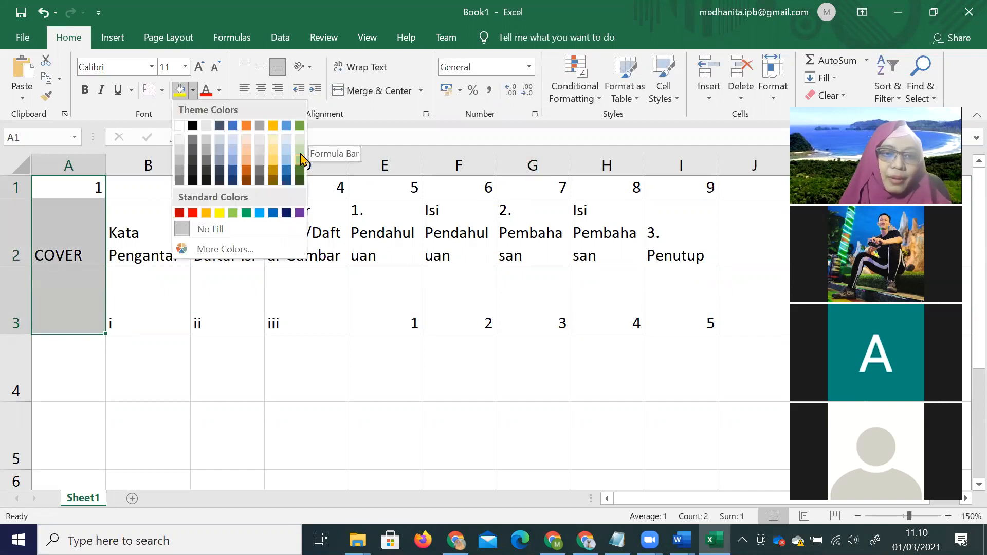
pyautogui.click(299, 149)
# Step: Fill cells B1 to D3, covering Kata Pengantar through Daftar Tabel/Daftar Gambar, with light gold
pyautogui.moveTo(165, 183); pyautogui.dragTo(226, 187)
pyautogui.moveTo(260, 227); pyautogui.dragTo(324, 319)
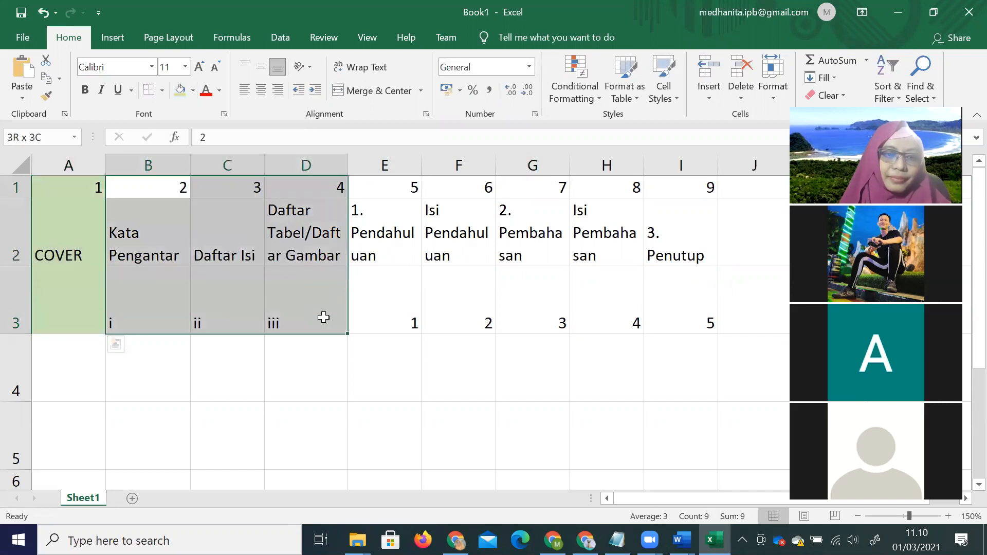
pyautogui.click(193, 90)
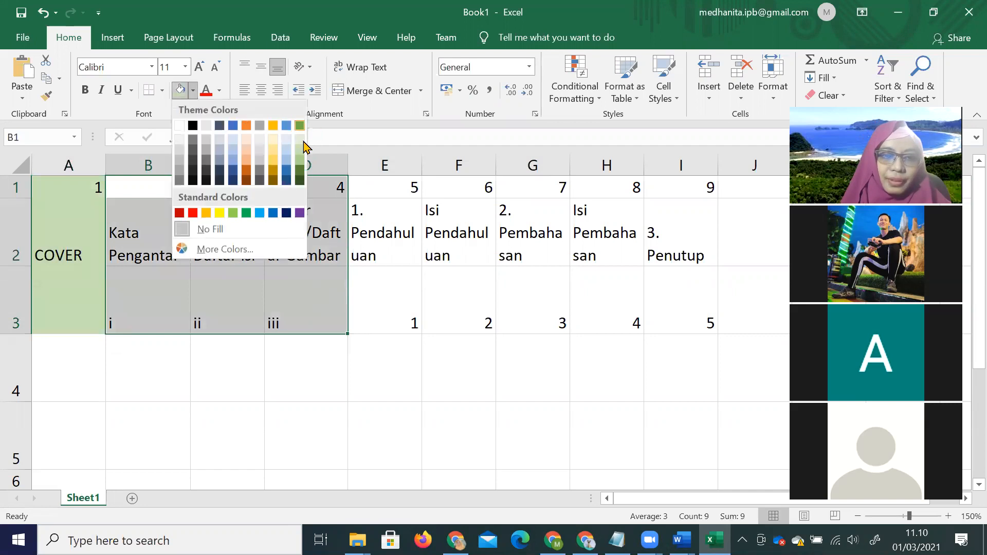
pyautogui.click(273, 159)
# Step: Fill the chapter cells E1 to I3 with light orange
pyautogui.moveTo(363, 193); pyautogui.dragTo(672, 326)
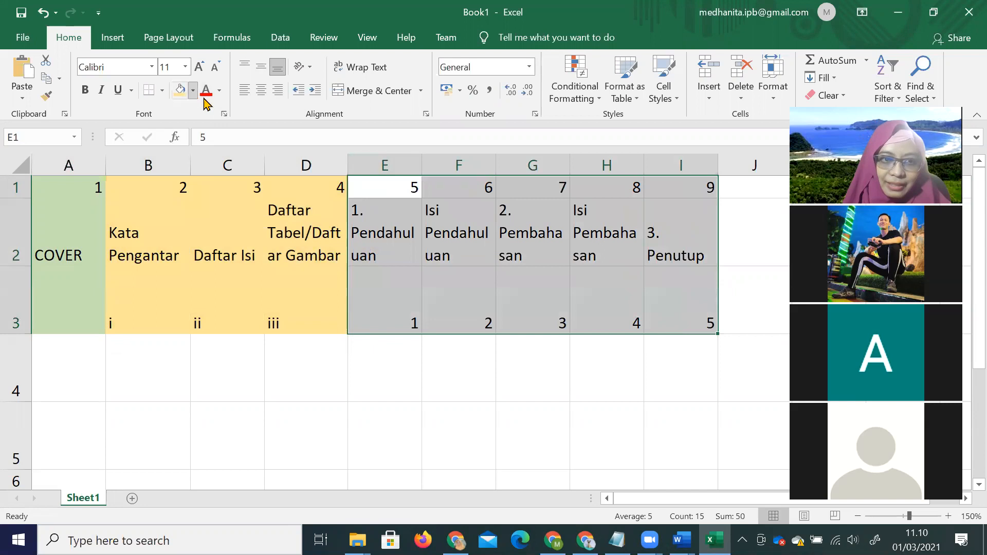
pyautogui.click(193, 90)
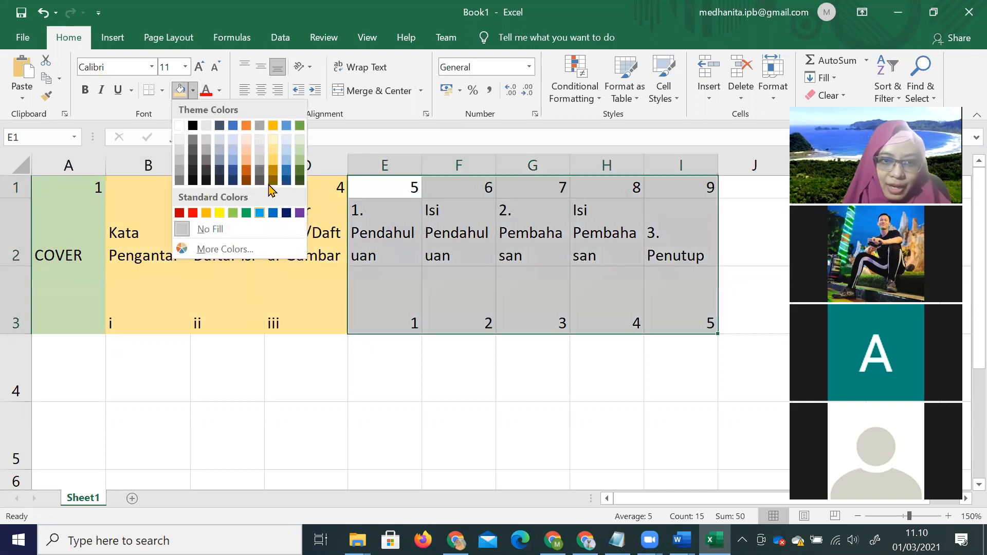
pyautogui.click(246, 150)
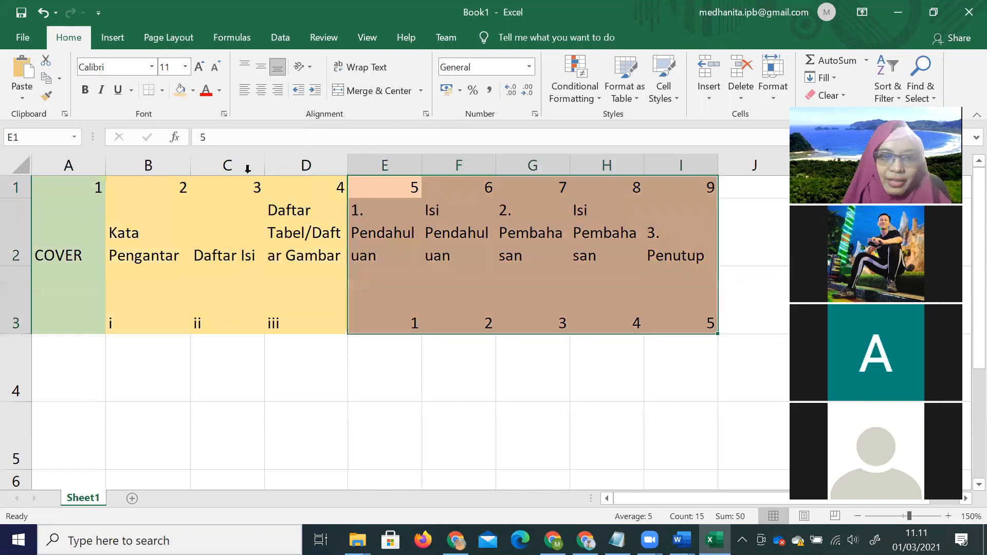
pyautogui.click(307, 406)
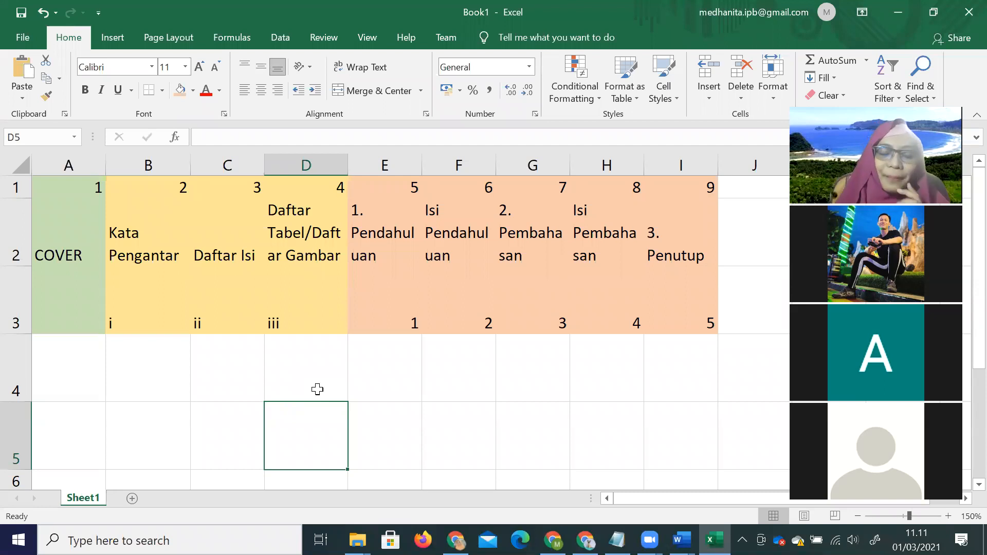
# Step: Enter the text section in cell B4 below the page numbers
pyautogui.click(147, 394)
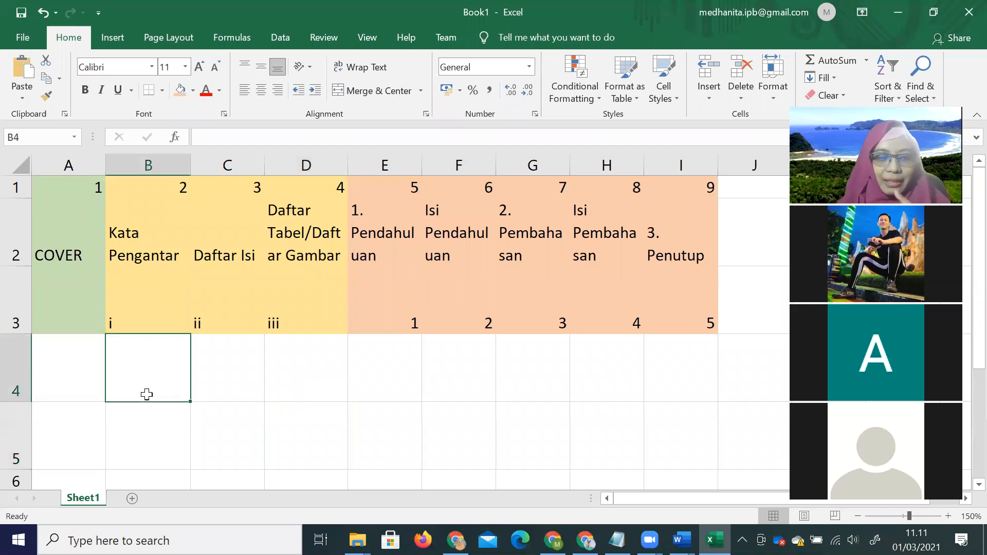
pyautogui.write('section')
pyautogui.click(319, 456)
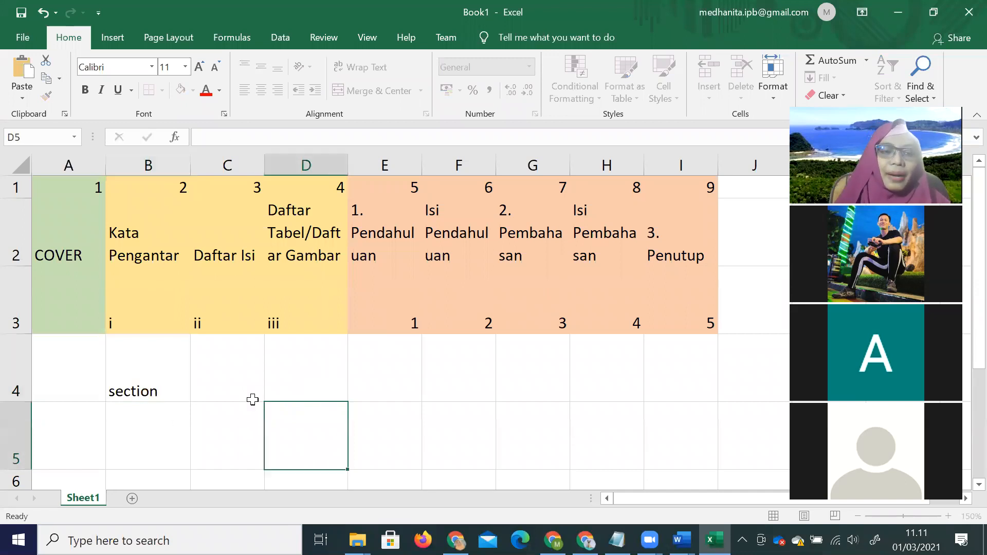
pyautogui.moveTo(80, 190); pyautogui.dragTo(78, 294)
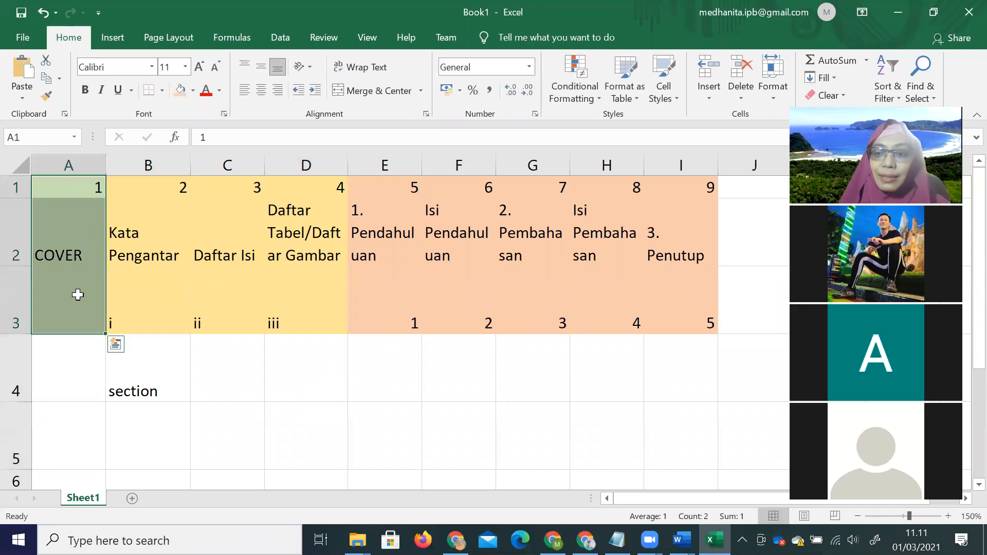
pyautogui.click(258, 437)
pyautogui.click(83, 305)
pyautogui.click(183, 311)
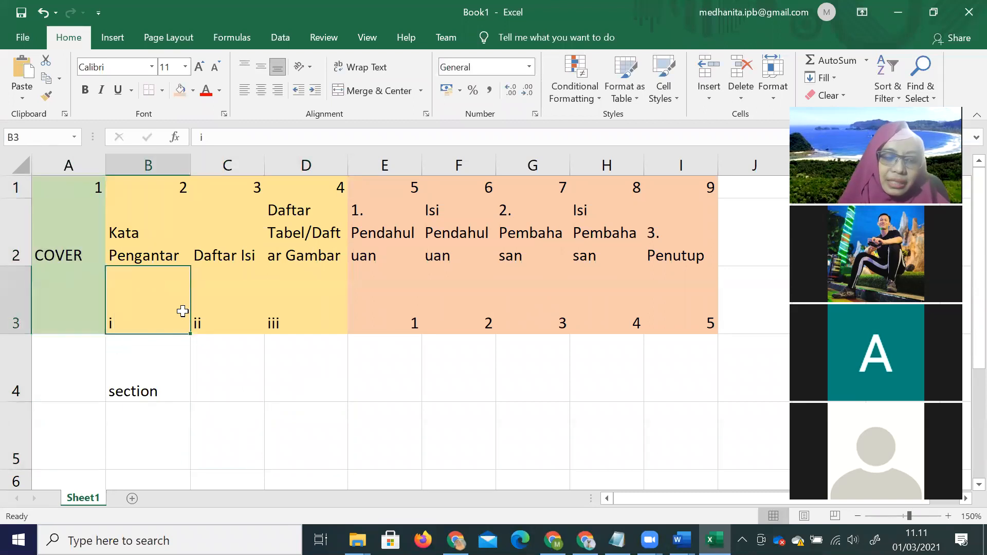
# Step: Review the page-number row across the cover, the Kata Pengantar to Daftar Tabel/Daftar Gambar cells, and the chapter cells
pyautogui.click(404, 315)
pyautogui.click(64, 322)
pyautogui.click(252, 313)
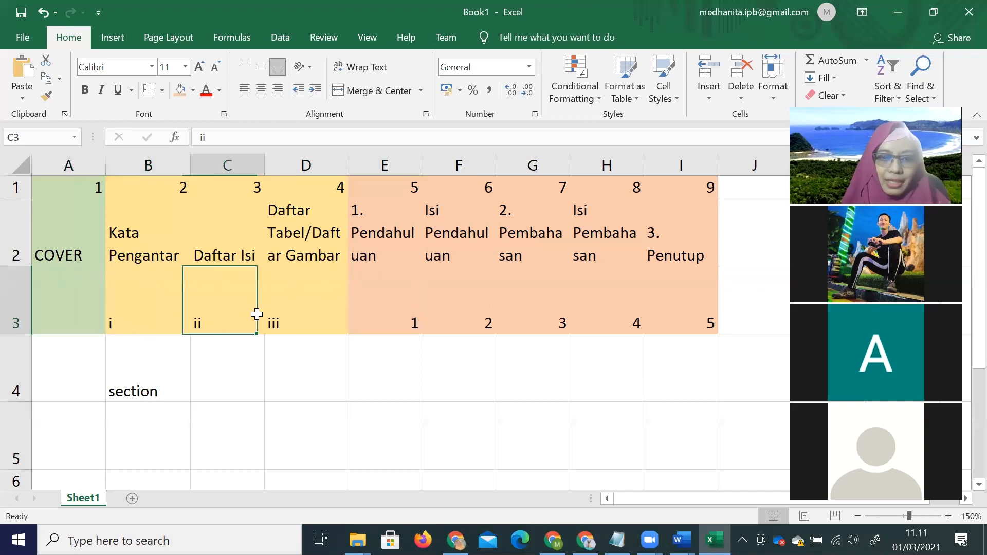
pyautogui.click(488, 312)
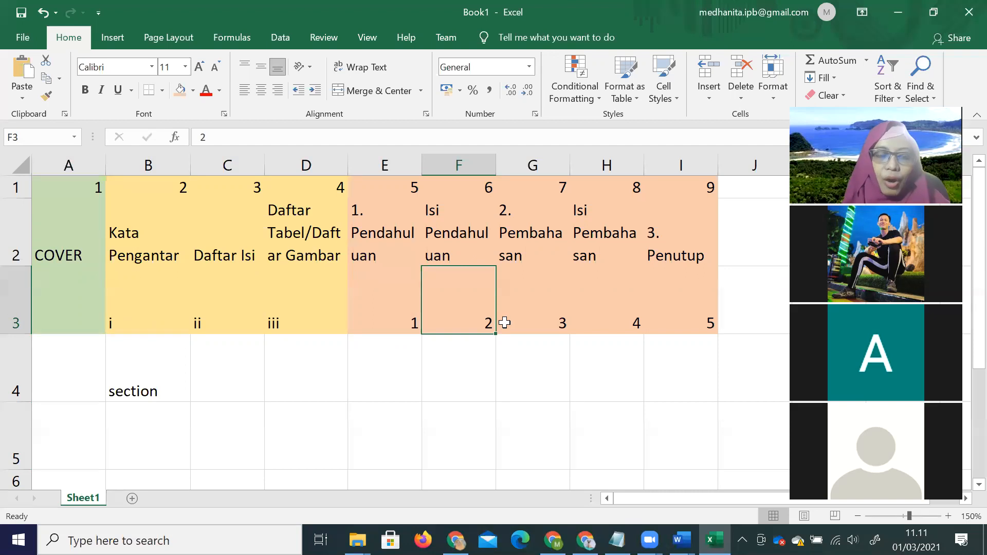
pyautogui.click(63, 313)
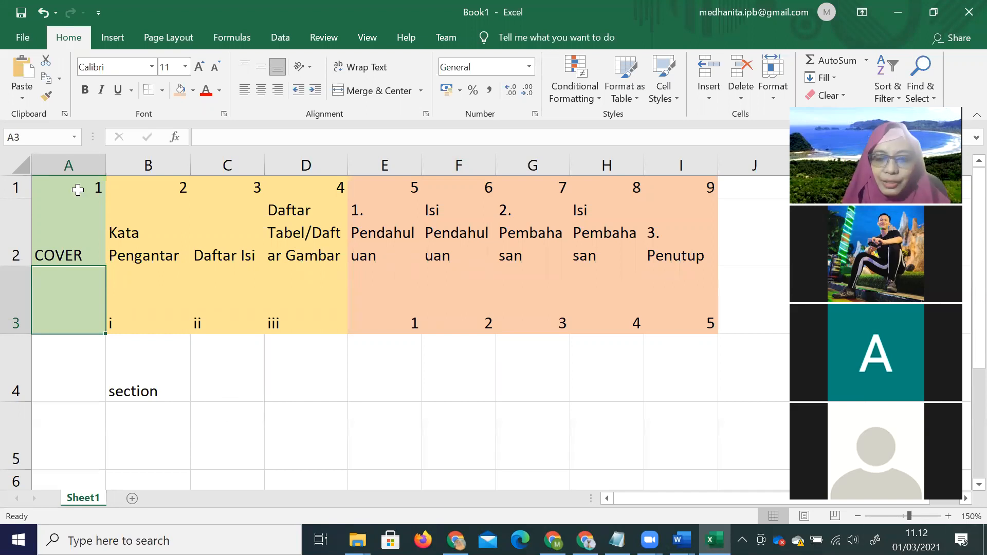
pyautogui.moveTo(78, 189); pyautogui.dragTo(82, 307)
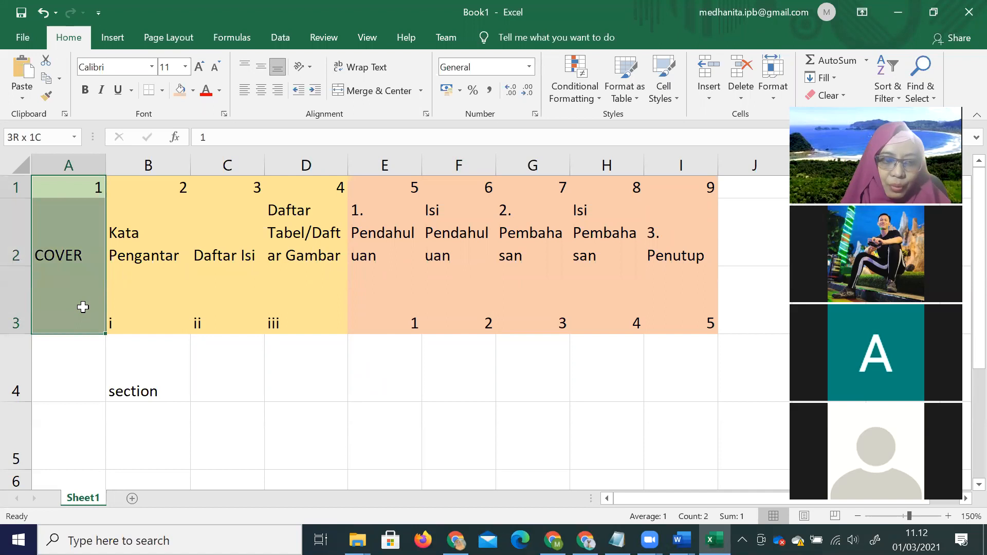
pyautogui.doubleClick(85, 323)
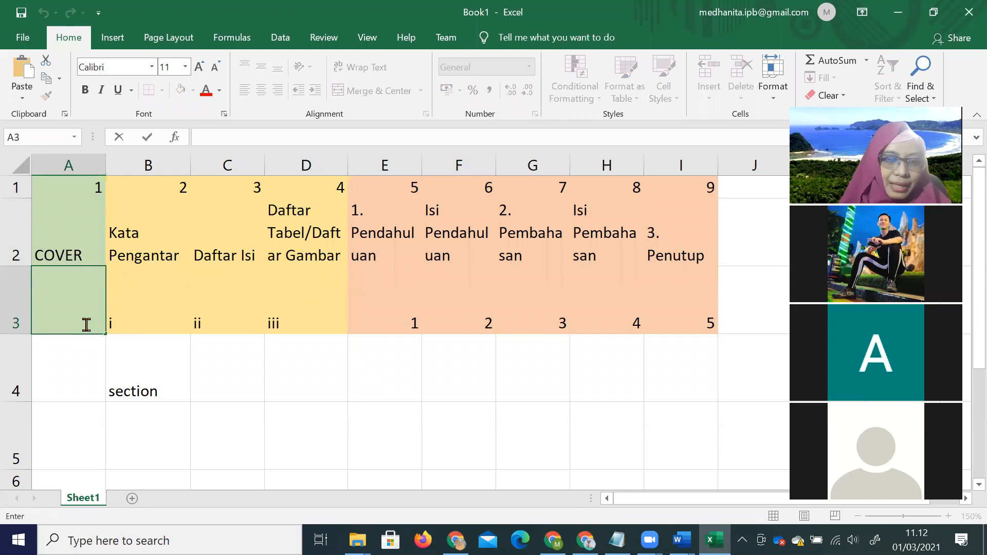
pyautogui.moveTo(141, 299); pyautogui.dragTo(305, 308)
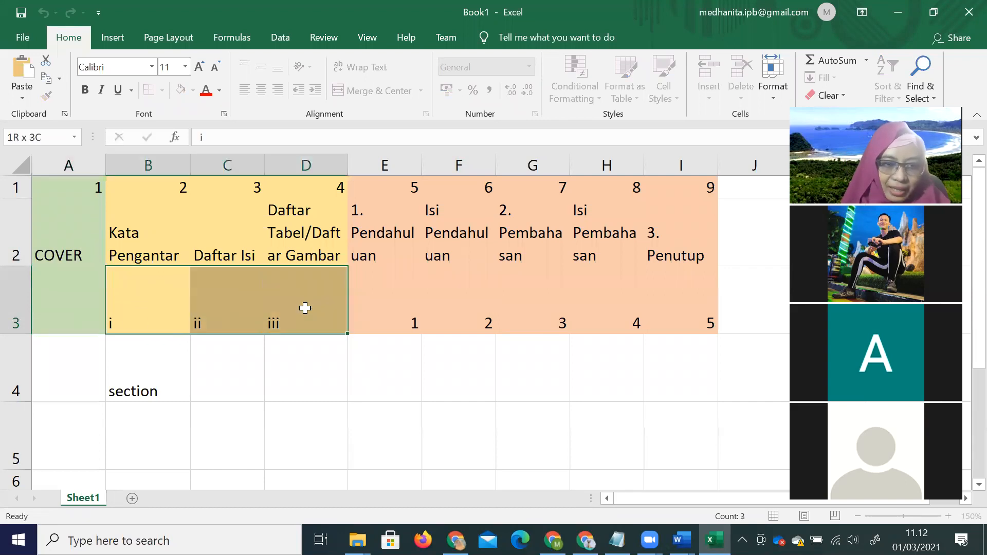
# Step: Change the fill of cells B1 to D3, Kata Pengantar through Daftar Tabel/Daftar Gambar, to standard yellow
pyautogui.moveTo(165, 195); pyautogui.dragTo(335, 322)
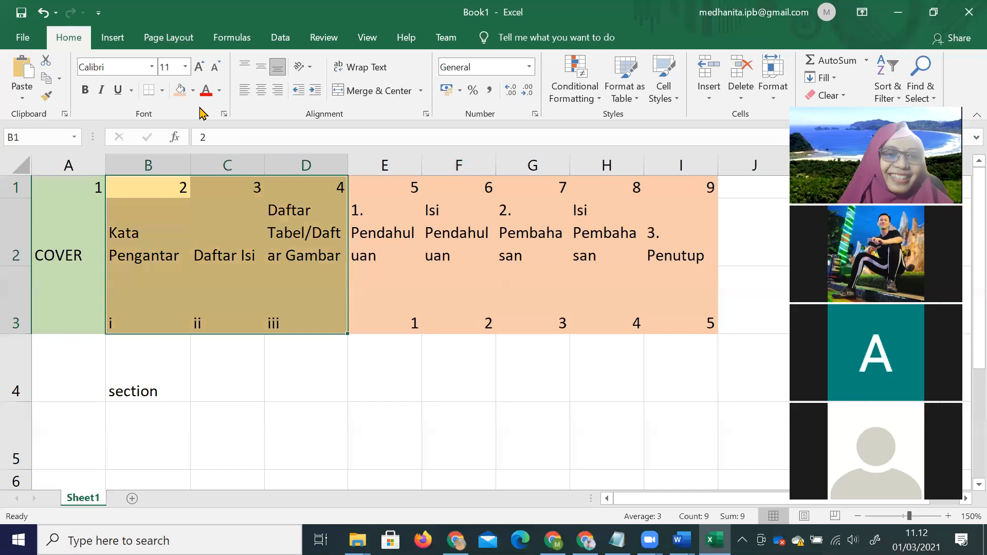
pyautogui.click(194, 90)
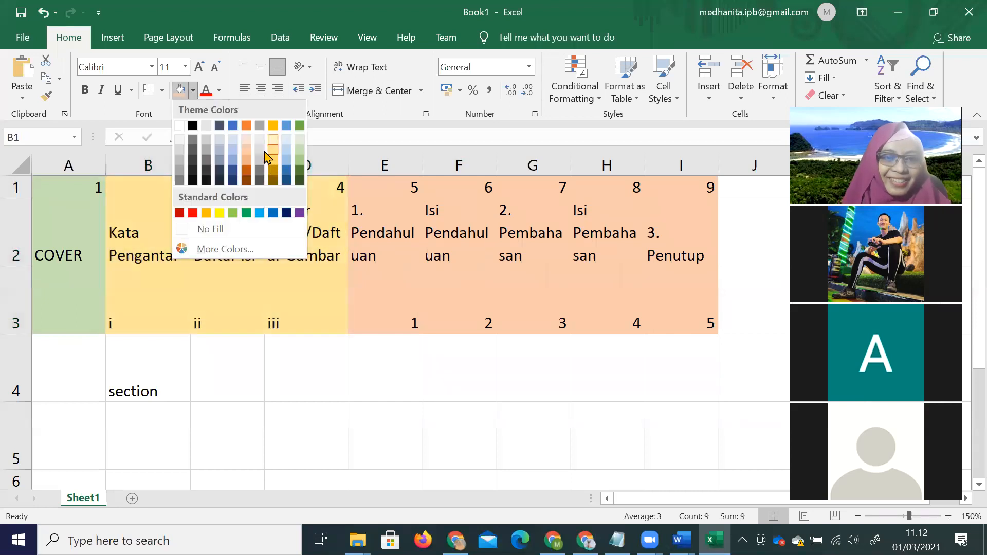
pyautogui.click(220, 212)
pyautogui.click(267, 393)
pyautogui.moveTo(152, 297); pyautogui.dragTo(324, 304)
pyautogui.click(166, 326)
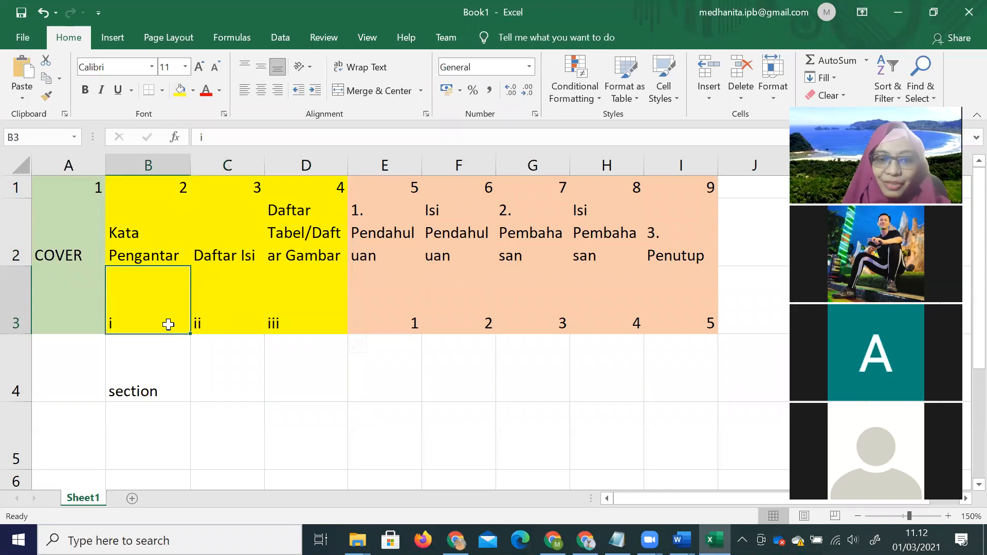
pyautogui.click(242, 327)
pyautogui.click(319, 312)
# Step: Change the fill of the chapter cells E1 to I3 to light blue
pyautogui.click(393, 191)
pyautogui.moveTo(392, 191); pyautogui.dragTo(702, 315)
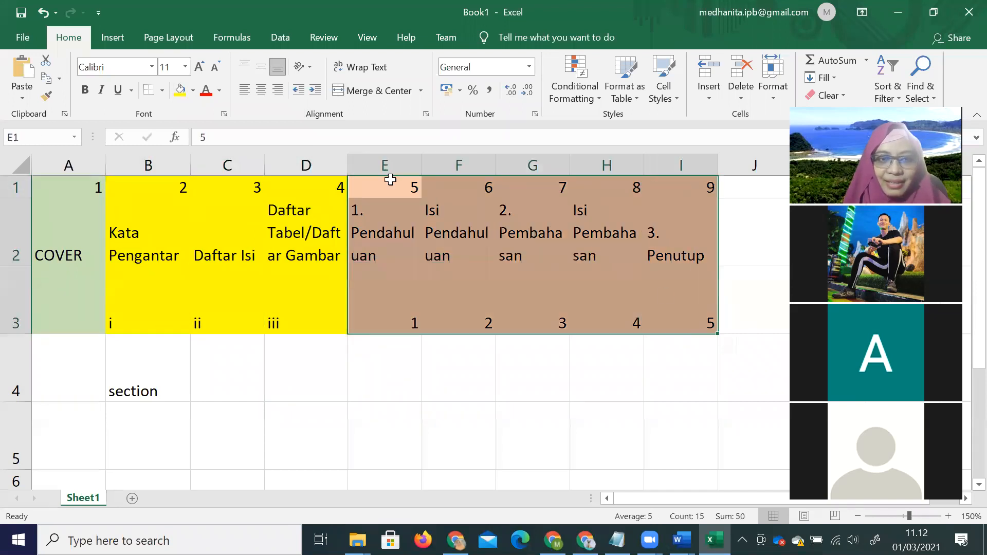
pyautogui.click(193, 92)
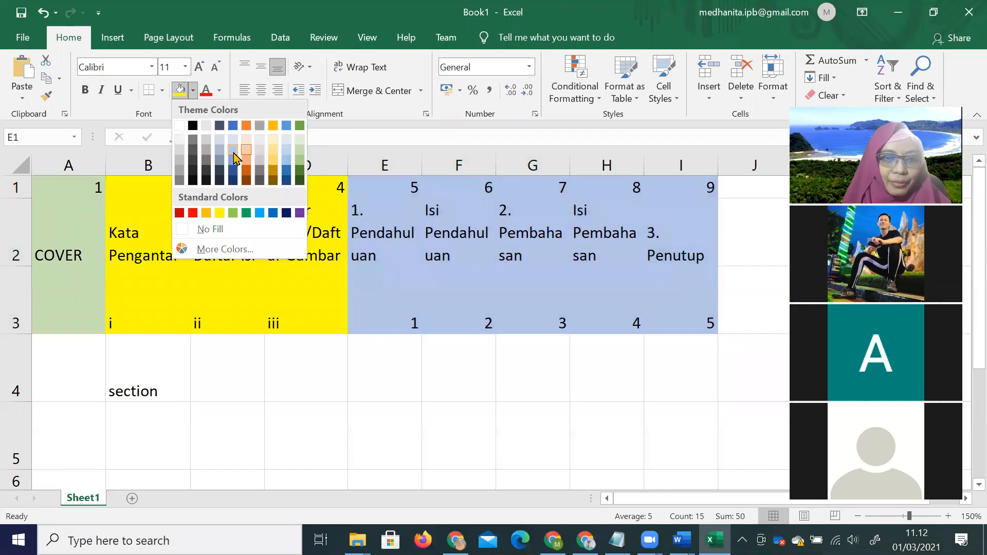
pyautogui.click(233, 151)
pyautogui.click(480, 391)
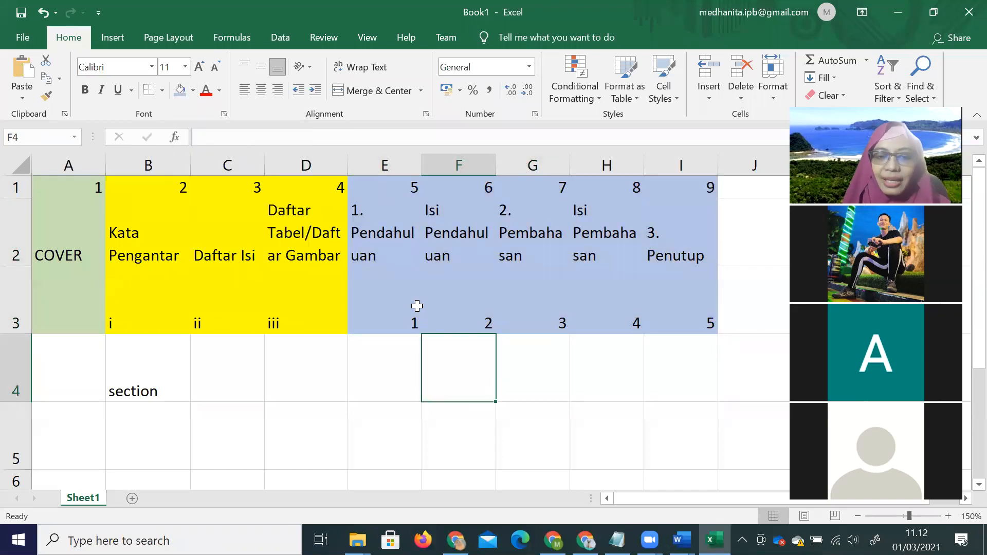
pyautogui.click(395, 320)
pyautogui.click(483, 317)
pyautogui.click(638, 322)
pyautogui.click(726, 313)
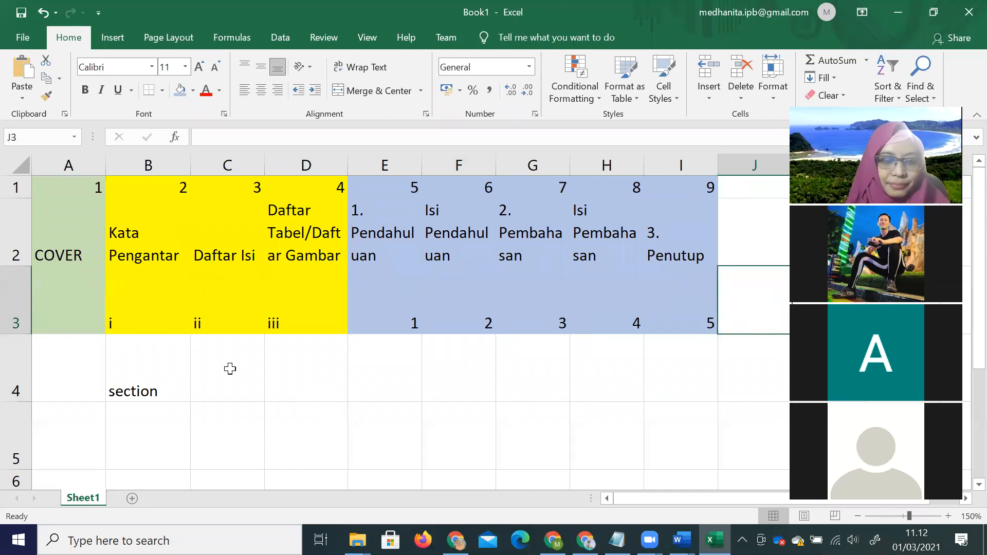
# Step: Enter 3bagian in cell C4 beside the section label
pyautogui.click(148, 381)
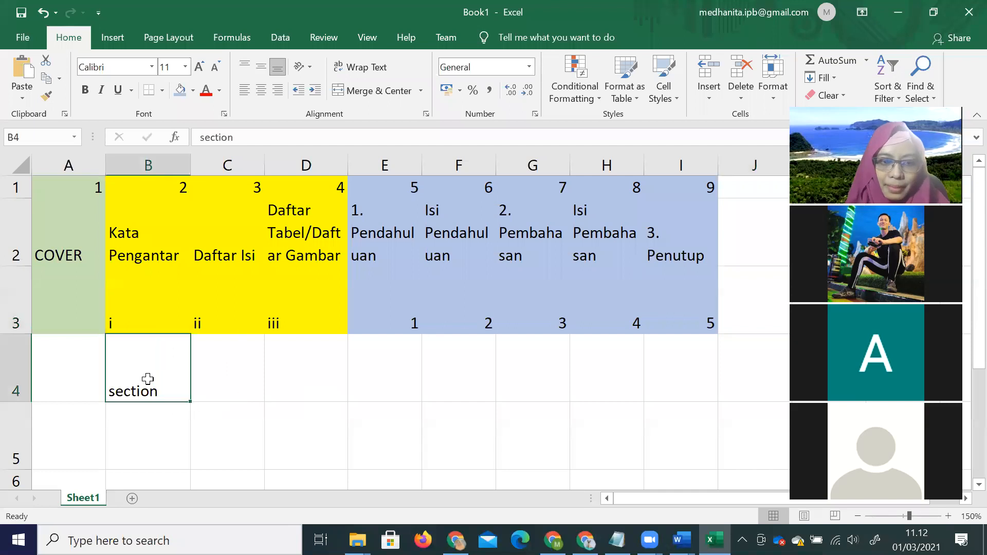
pyautogui.click(221, 375)
pyautogui.write('3bagian')
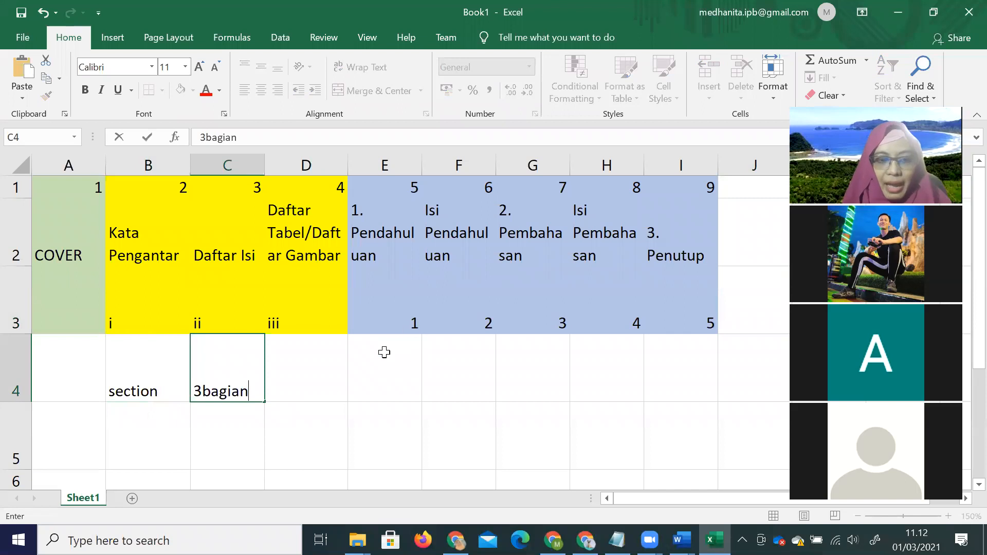
pyautogui.click(231, 430)
# Step: Enter the label break in cell B5 and the value 2 beside it in C5
pyautogui.click(175, 432)
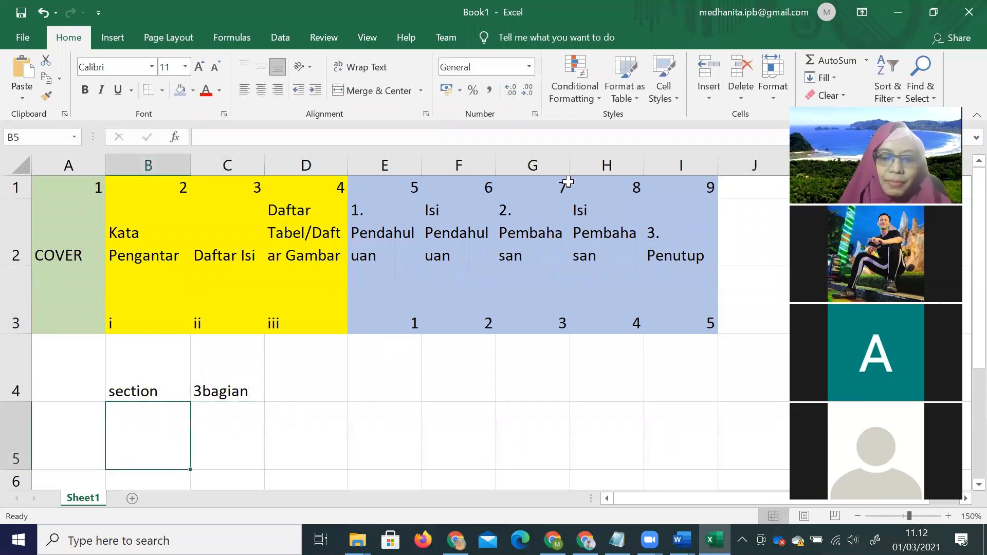
pyautogui.write('break`')
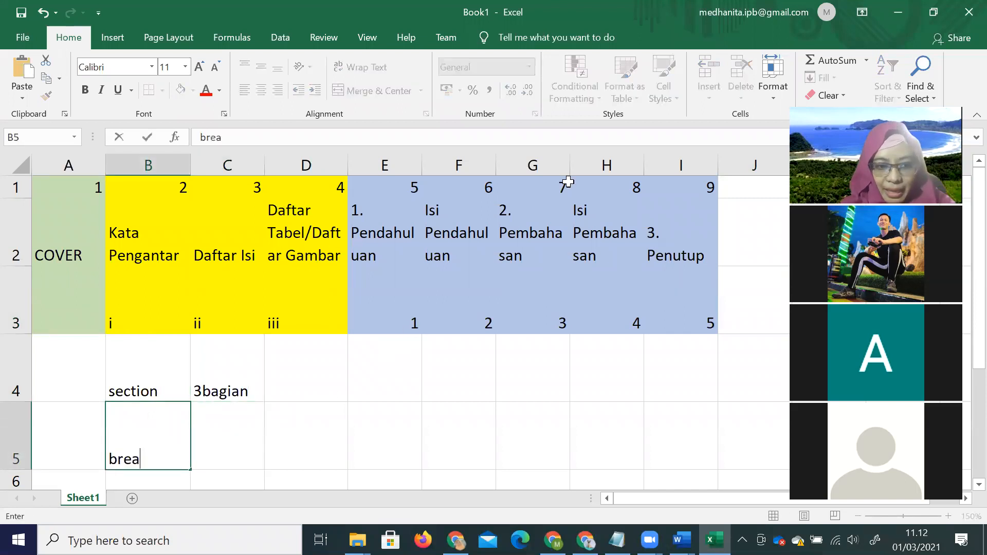
pyautogui.press('BackSpace')
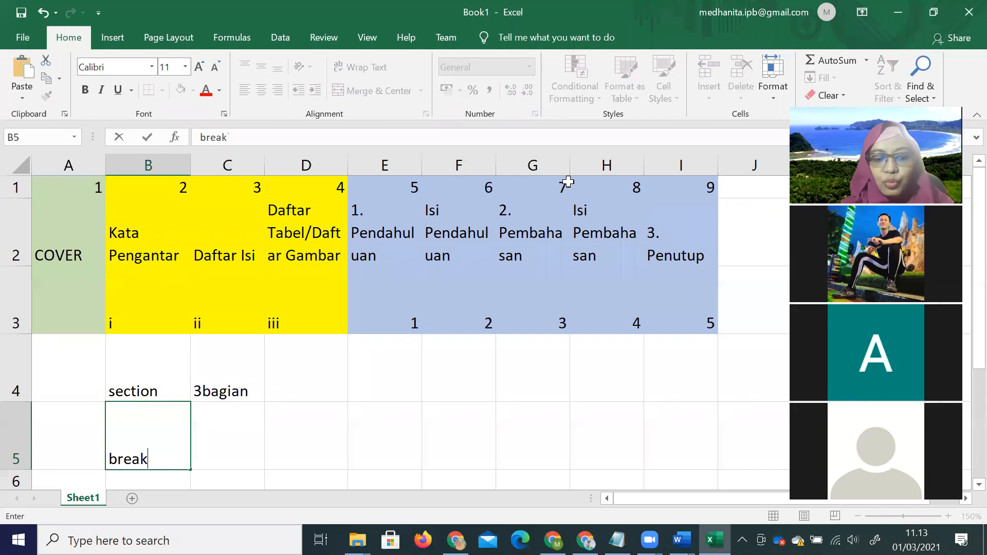
pyautogui.press('Tab')
pyautogui.write('2')
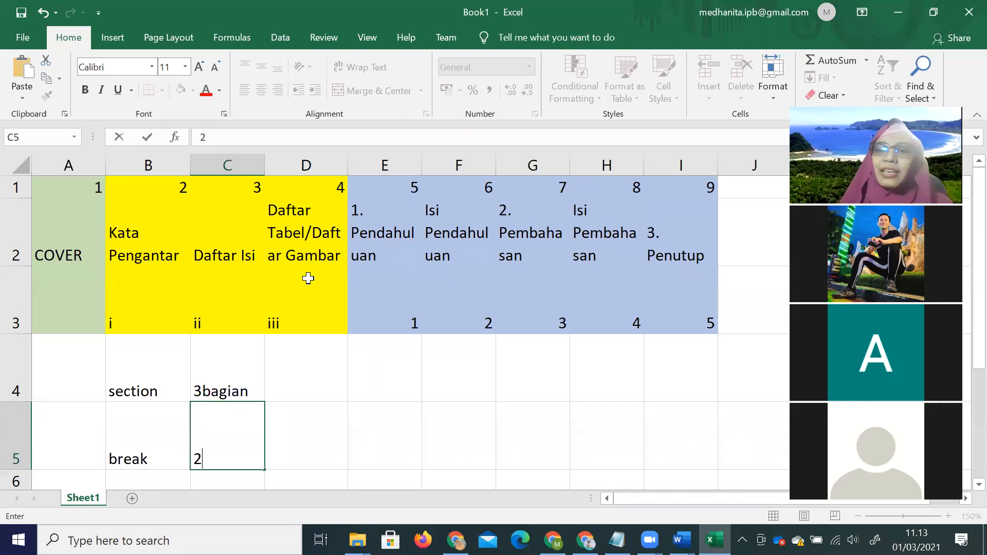
pyautogui.click(77, 213)
# Step: Examine the section boundaries between COVER and Kata Pengantar and between Daftar Tabel/Daftar Gambar and 1. Pendahuluan, including the page-number row
pyautogui.click(197, 216)
pyautogui.click(95, 211)
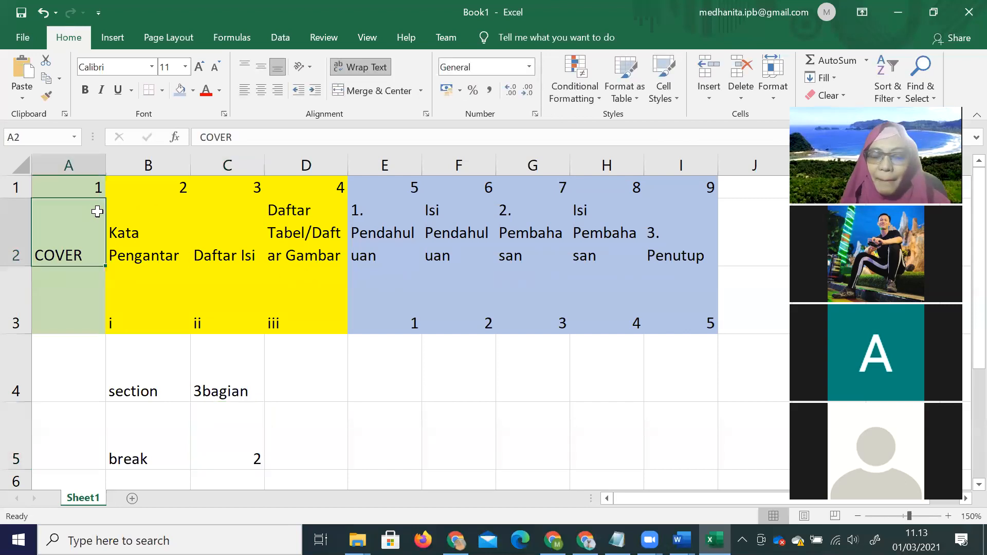
pyautogui.click(160, 211)
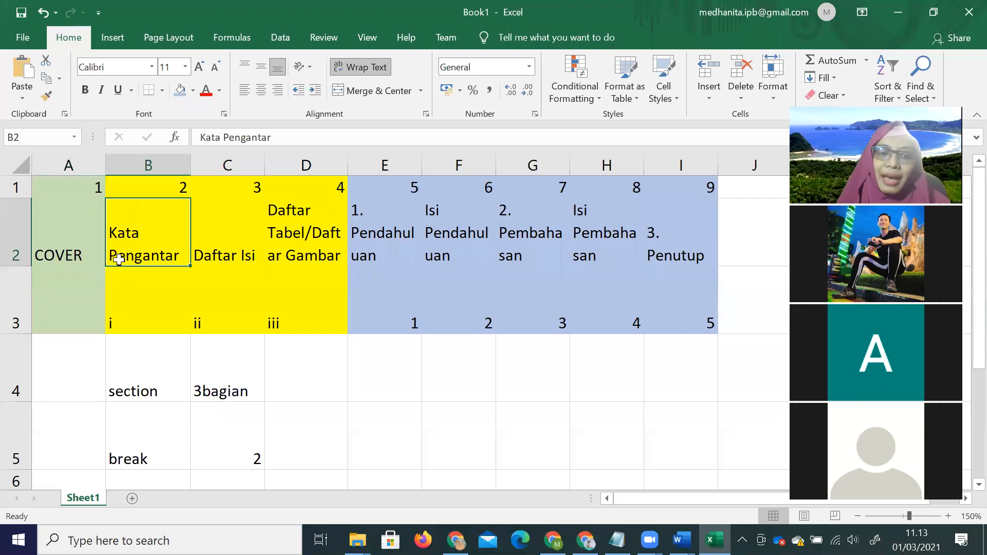
pyautogui.click(95, 255)
pyautogui.press('F2')
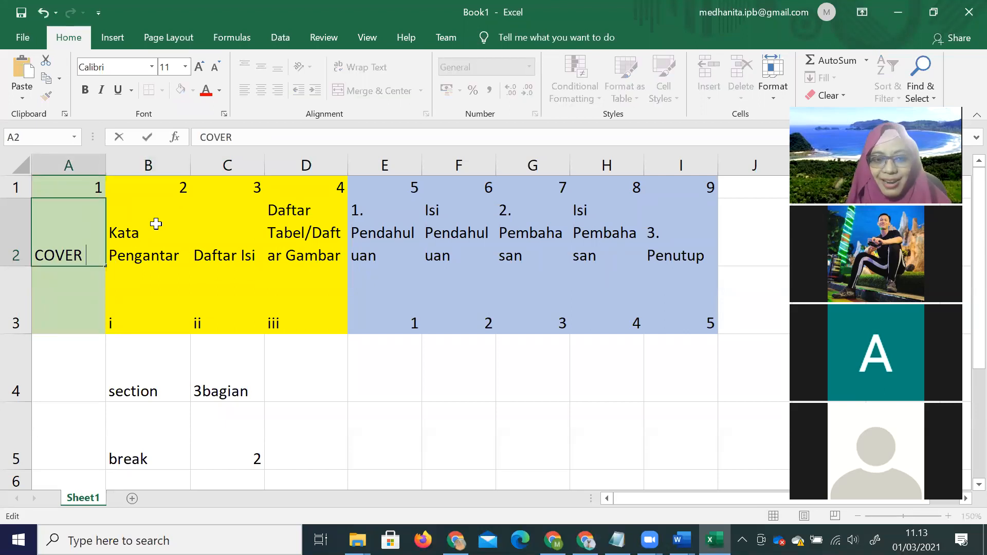
pyautogui.moveTo(139, 205); pyautogui.dragTo(335, 302)
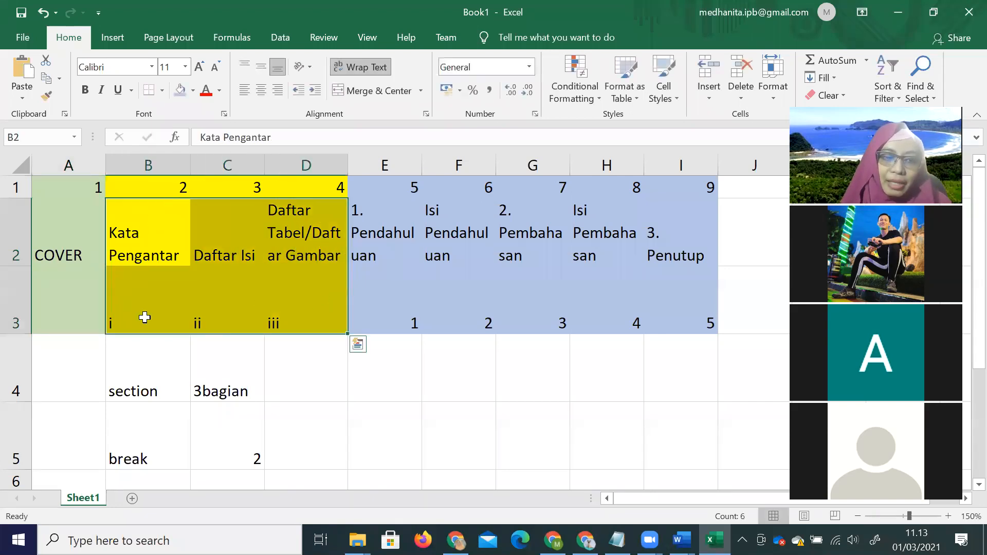
pyautogui.click(231, 318)
pyautogui.click(331, 319)
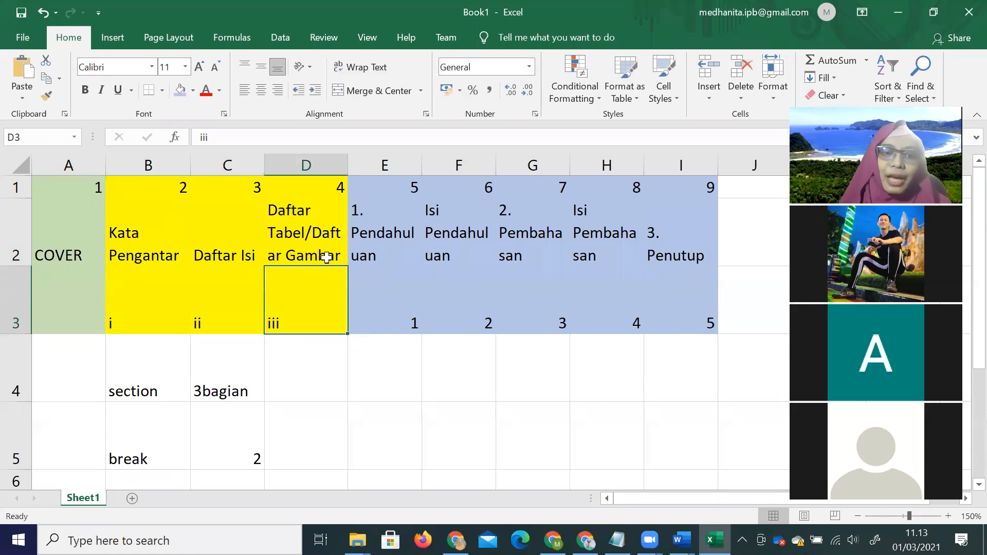
pyautogui.click(383, 273)
pyautogui.click(331, 289)
pyautogui.click(392, 289)
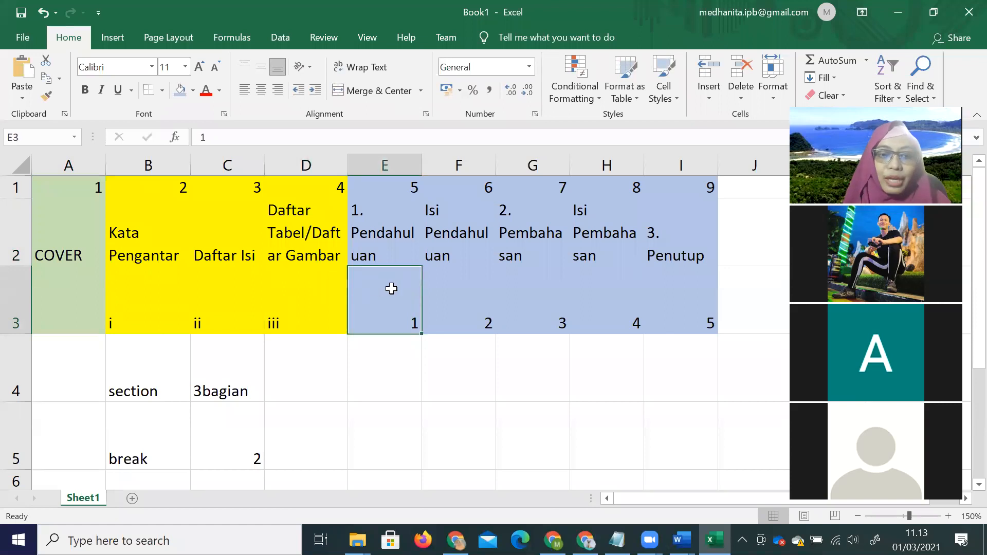
pyautogui.click(308, 297)
pyautogui.click(373, 296)
pyautogui.click(308, 297)
pyautogui.click(381, 302)
pyautogui.click(313, 303)
pyautogui.click(379, 304)
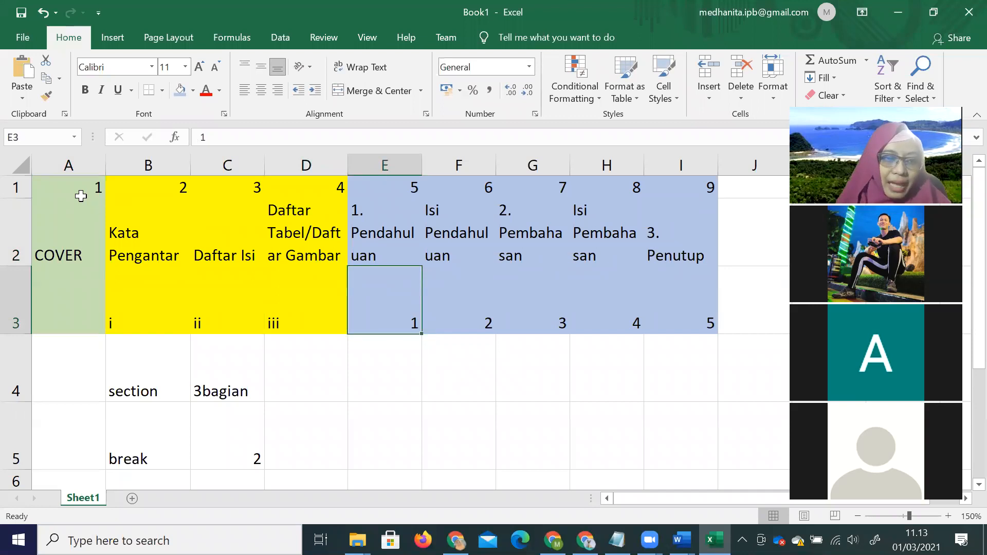
pyautogui.moveTo(81, 196); pyautogui.dragTo(80, 283)
pyautogui.moveTo(132, 192); pyautogui.dragTo(145, 249)
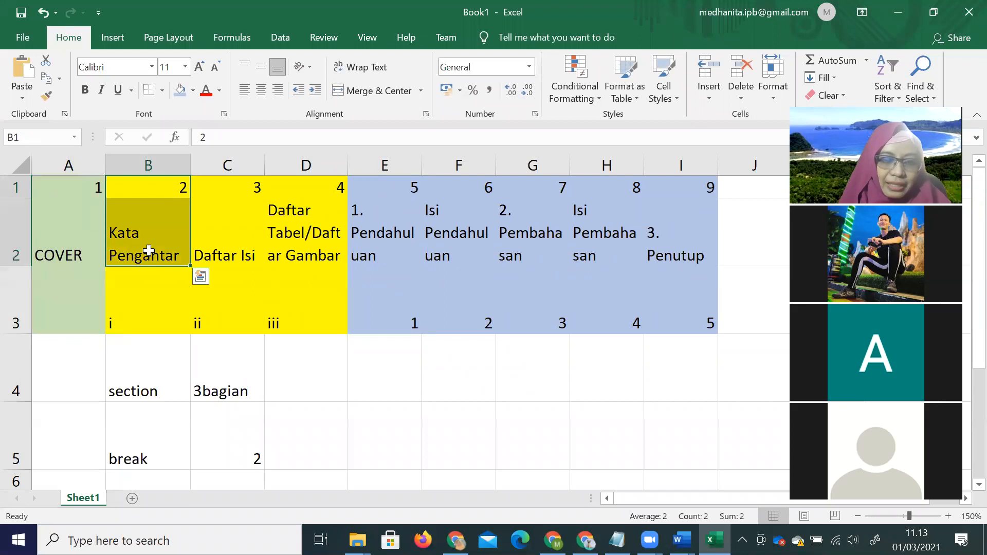
pyautogui.click(325, 214)
pyautogui.click(397, 212)
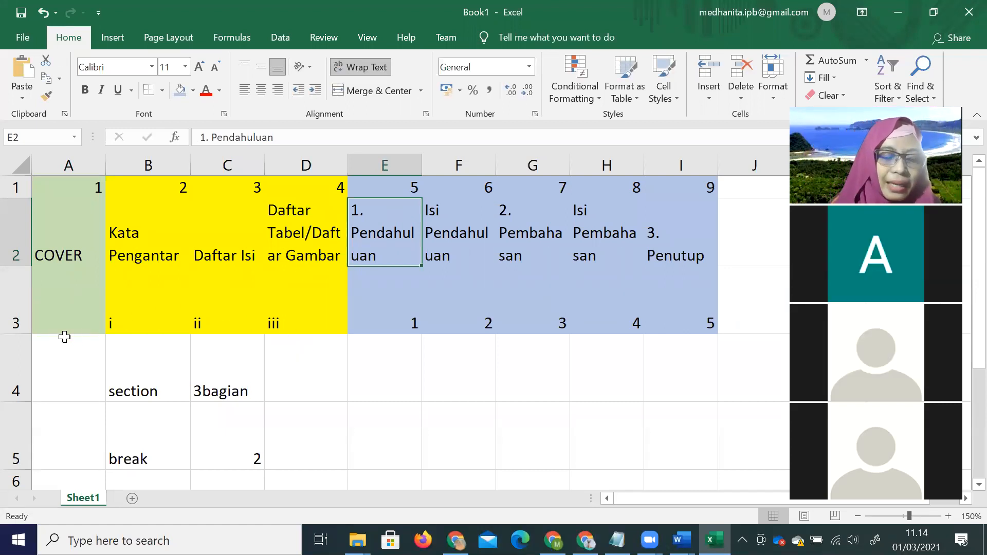
pyautogui.moveTo(65, 315); pyautogui.dragTo(709, 324)
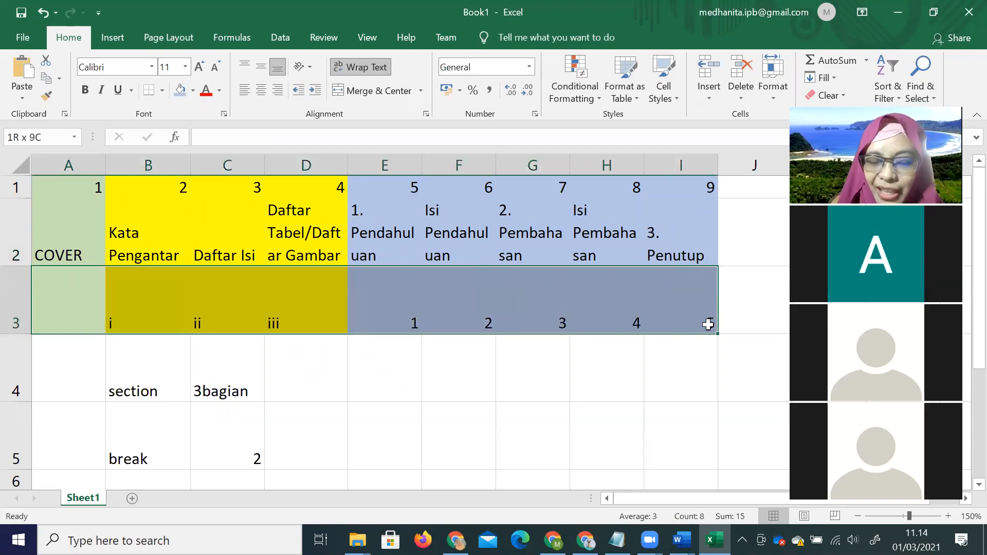
# Step: Switch to the blank Word document Document2, comparing it briefly with the outline in the Excel sheet
pyautogui.click(682, 540)
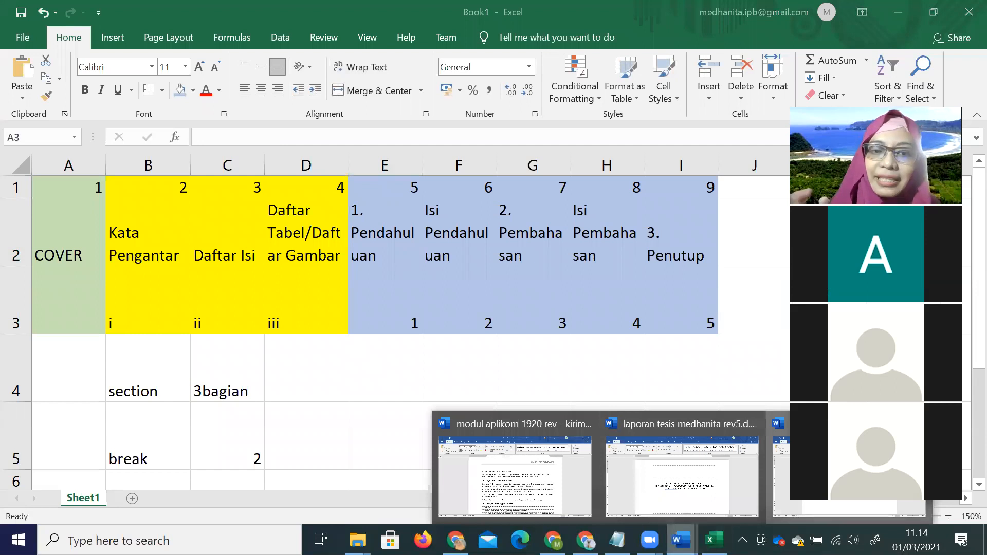
pyautogui.click(849, 471)
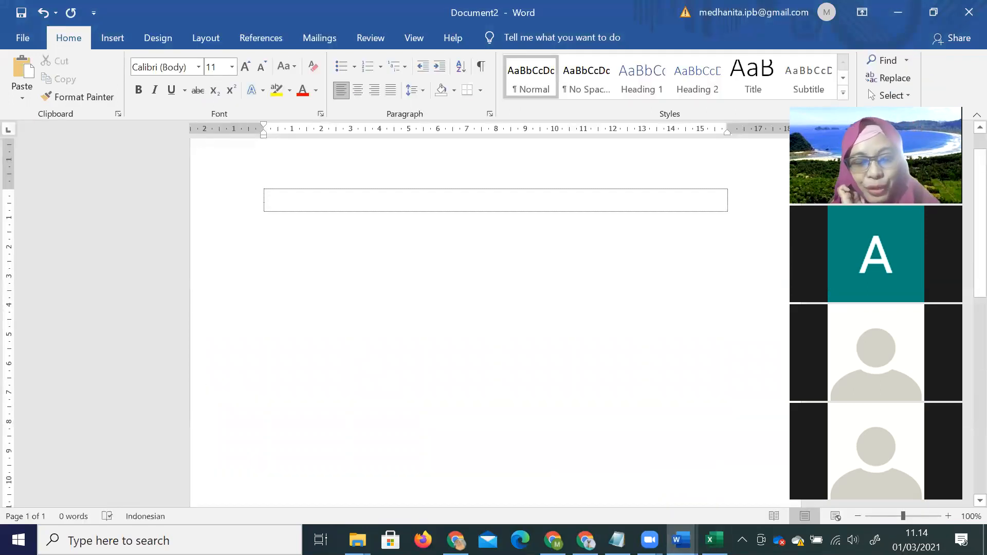
pyautogui.scroll(1, 564, 232)
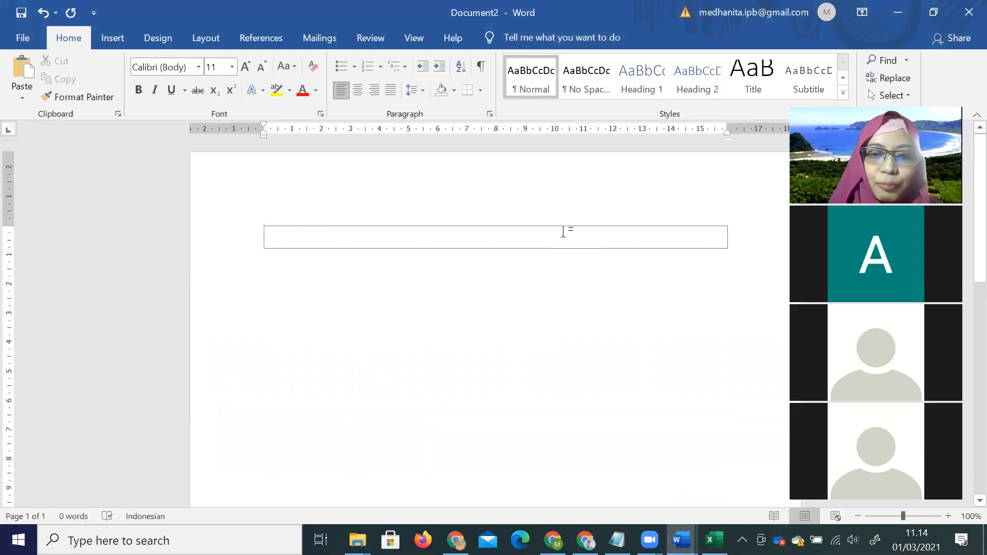
pyautogui.hotkey('alt', 'Tab')
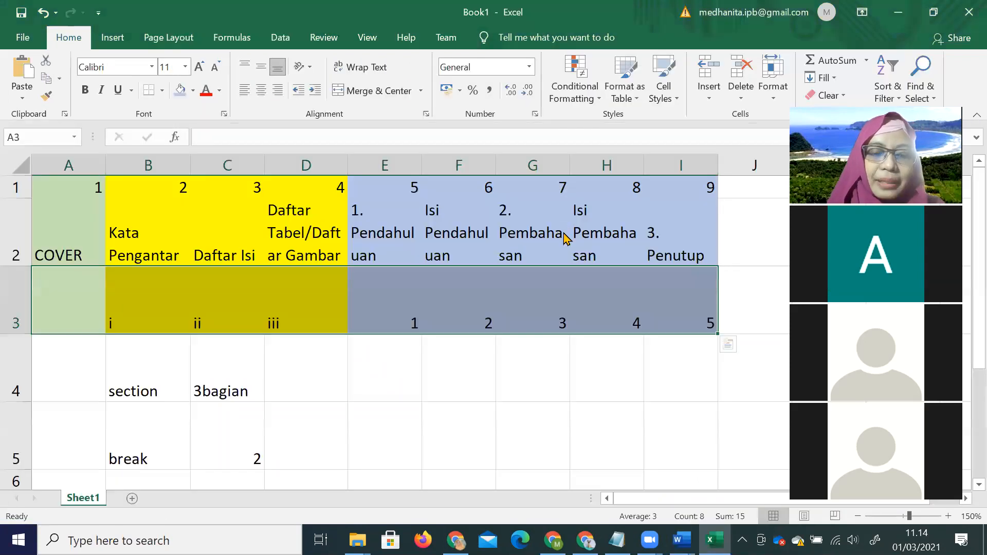
pyautogui.hotkey('alt', 'Tab')
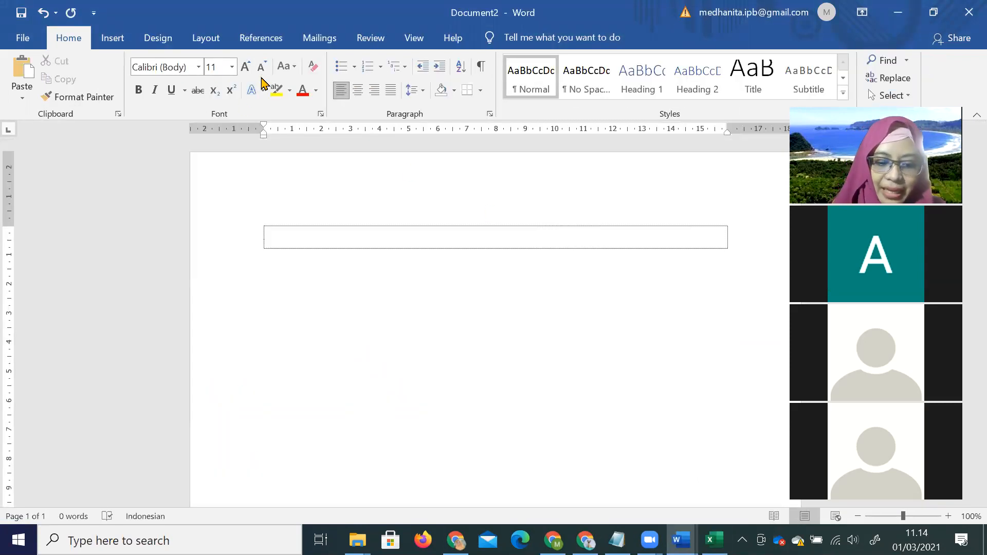
# Step: Enter the cover title TUGAS APLIKASI KOMPUTER, centre it and set its font size to 14
pyautogui.press('capslock')
pyautogui.write('TUGAS AP')
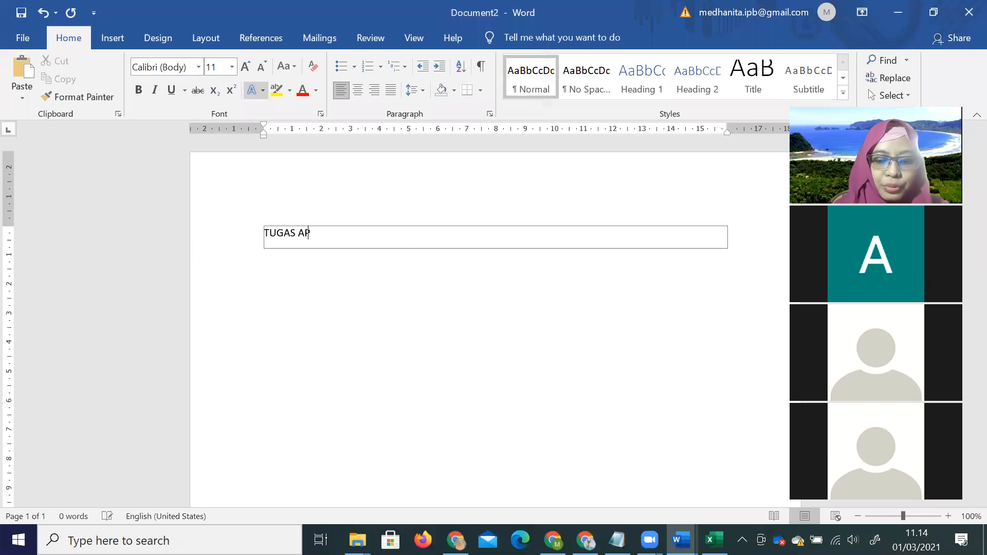
pyautogui.write('LIKASI KOMPUTER')
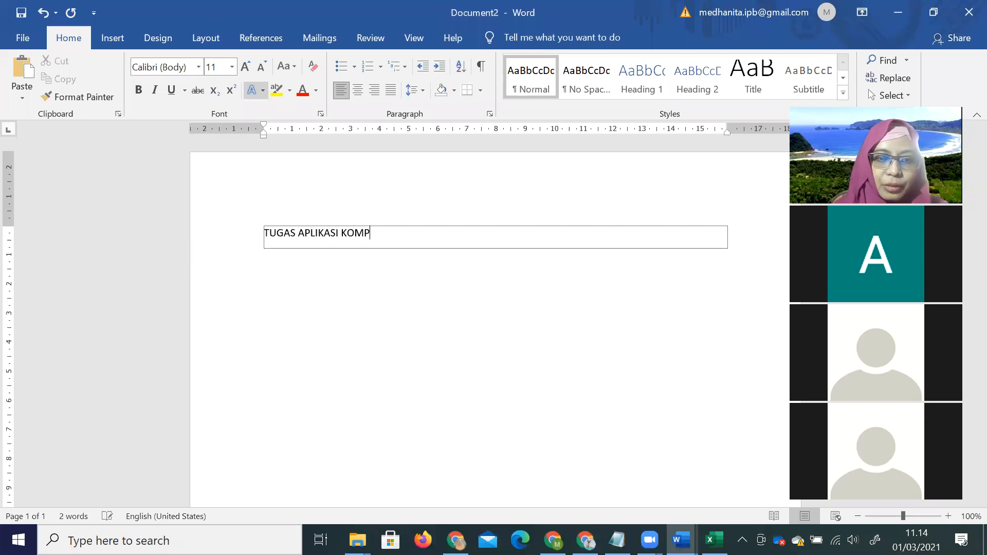
pyautogui.click(358, 90)
pyautogui.tripleClick(550, 229)
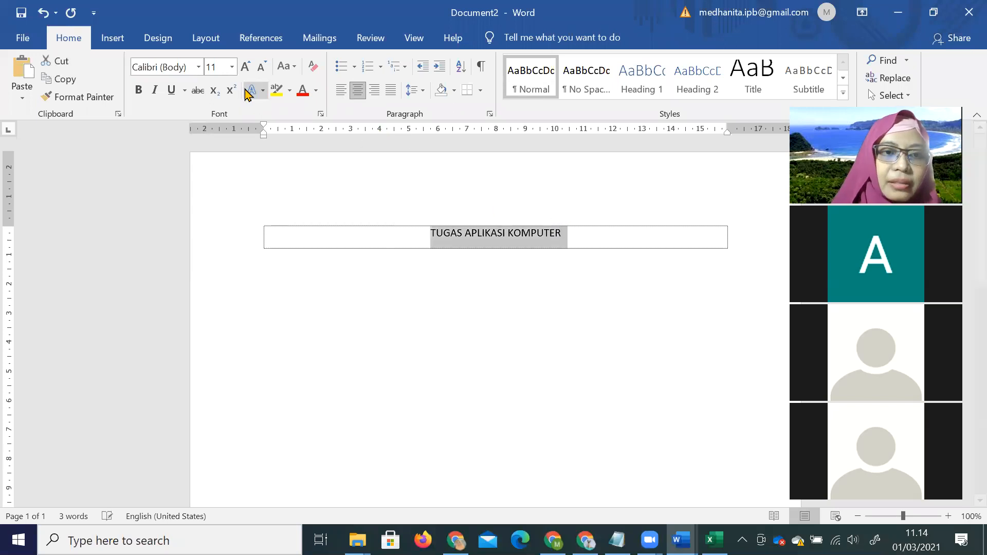
pyautogui.click(232, 67)
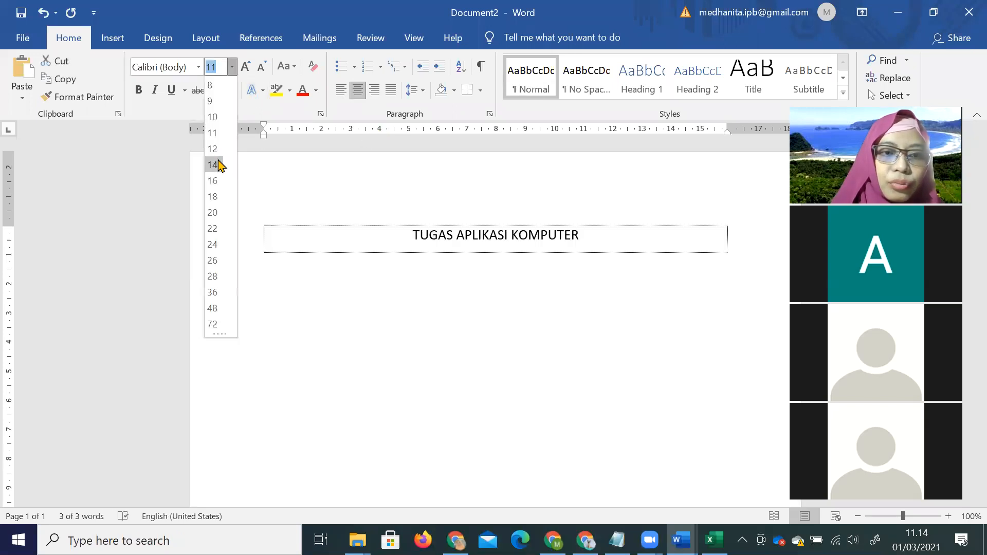
pyautogui.click(214, 165)
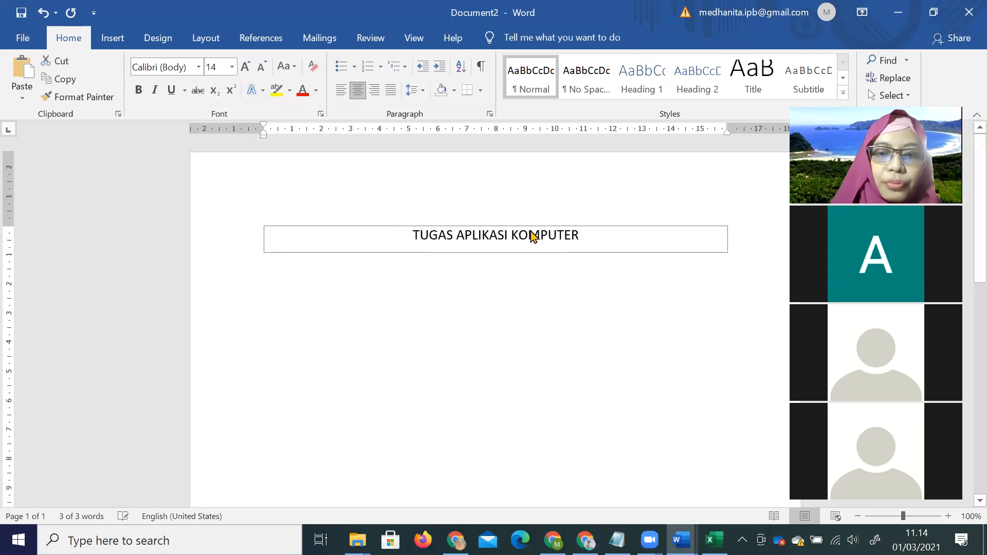
# Step: Enter DISUSUN OLEH a few blank lines below the title, with the author's full name on the following line
pyautogui.click(620, 228)
pyautogui.press('Return')
pyautogui.press('Return')
pyautogui.press('Return')
pyautogui.press('Return')
pyautogui.write('DISUSU')
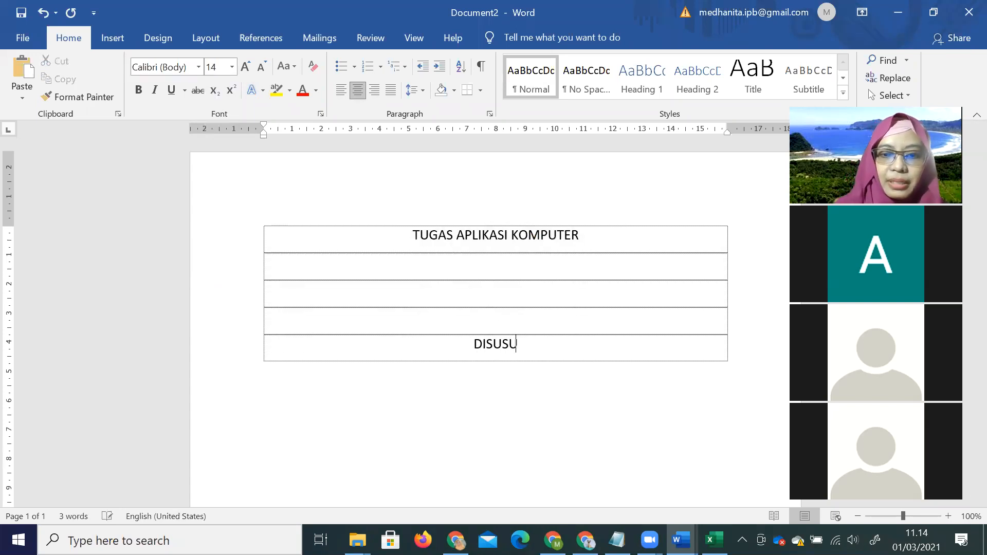
pyautogui.write('N OLEH')
pyautogui.press('Return')
pyautogui.write('MEDHA')
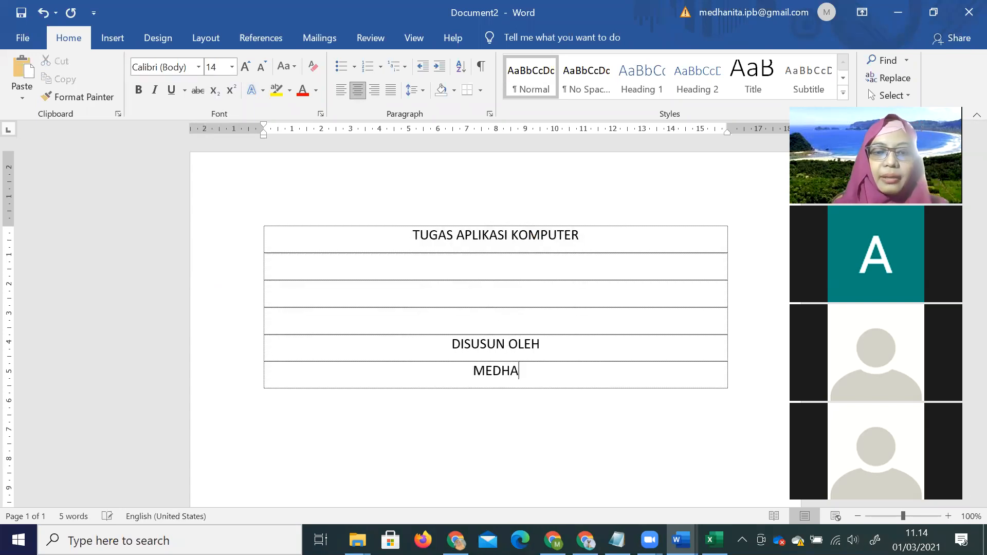
pyautogui.write('NITA DEW')
pyautogui.write('NANTI')
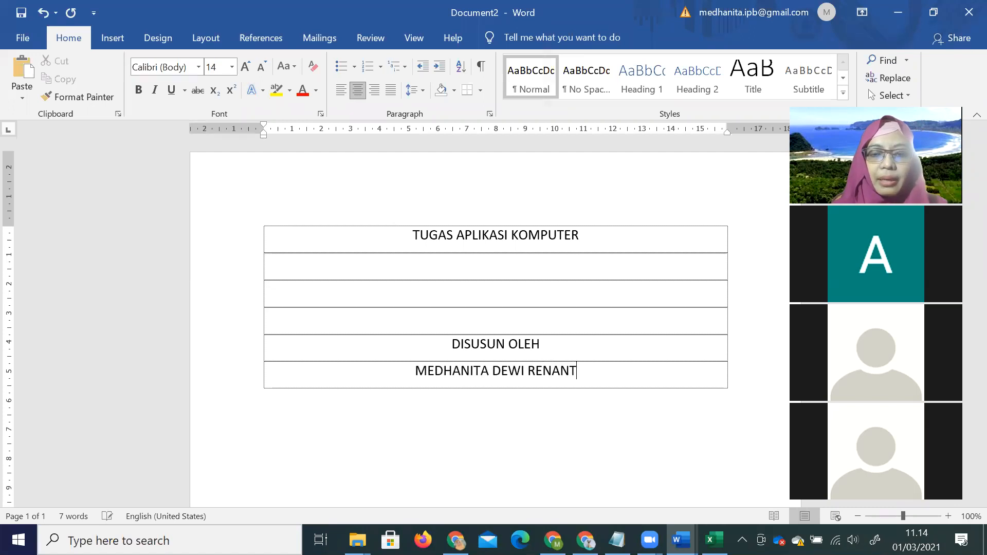
# Step: Insert the picture logo ipb2.png a few blank lines below the author's name and shrink it to about 3.63 cm square
pyautogui.press('Tab')
pyautogui.press('Tab')
pyautogui.press('Tab')
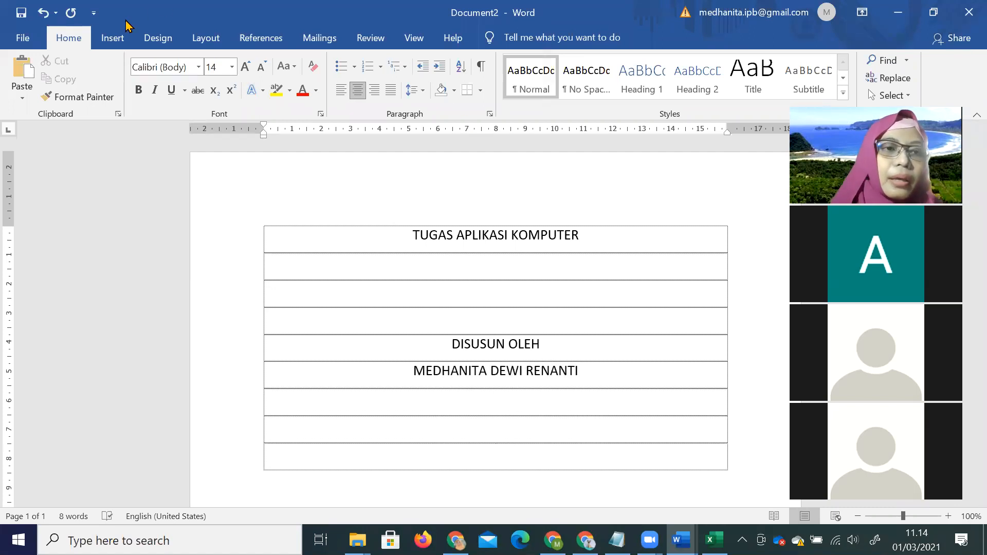
pyautogui.click(118, 38)
pyautogui.click(157, 77)
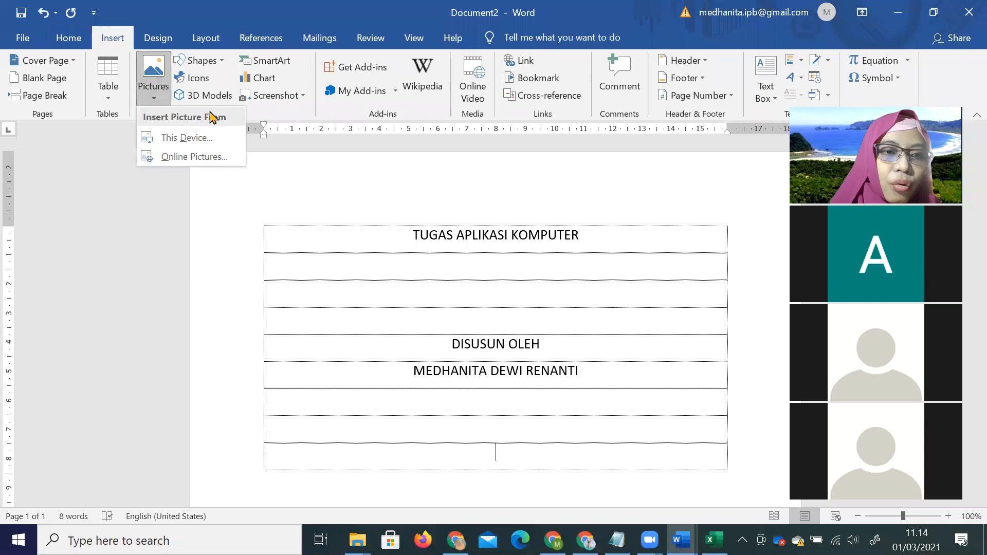
pyautogui.click(214, 153)
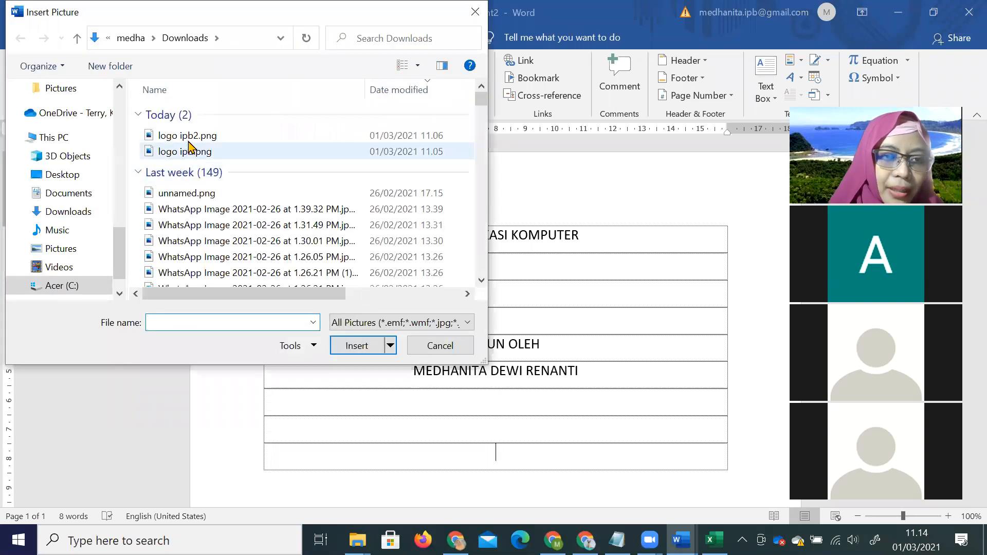
pyautogui.click(189, 138)
pyautogui.click(359, 346)
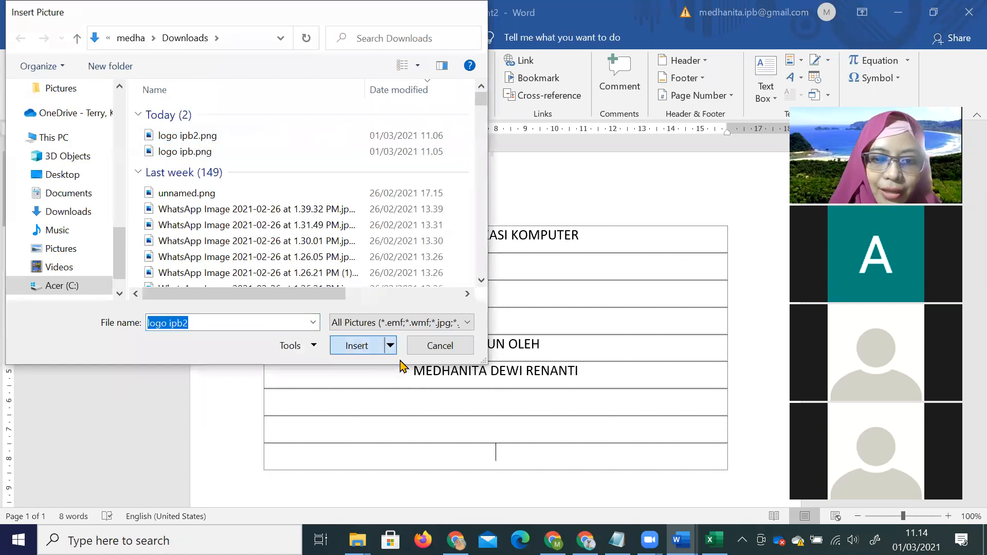
pyautogui.moveTo(583, 408); pyautogui.dragTo(549, 340)
pyautogui.click(610, 345)
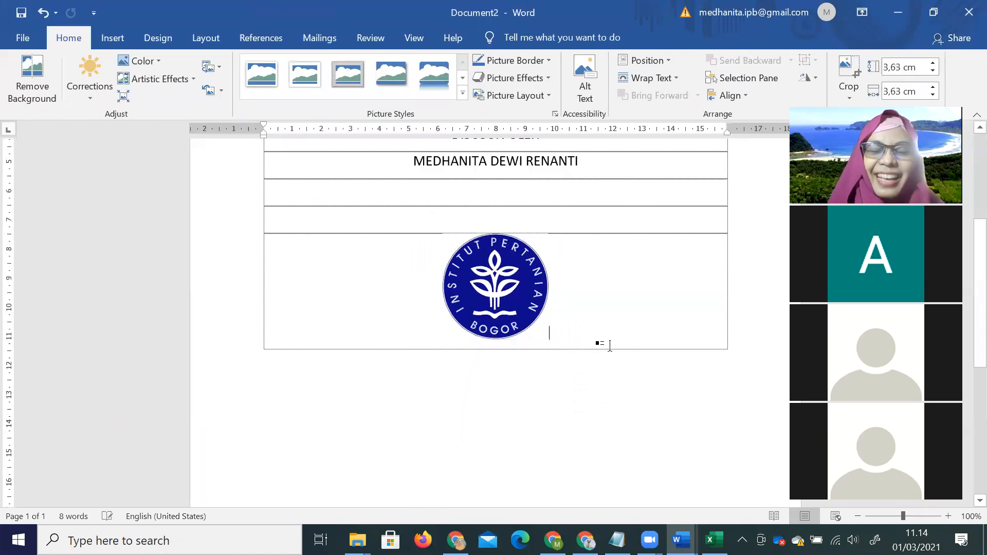
# Step: Enter PROGRAM STUDI MANAJEMEN AGRIBISNSI several blank lines below the logo
pyautogui.scroll(3, 607, 360)
pyautogui.scroll(-5, 594, 356)
pyautogui.scroll(3, 603, 223)
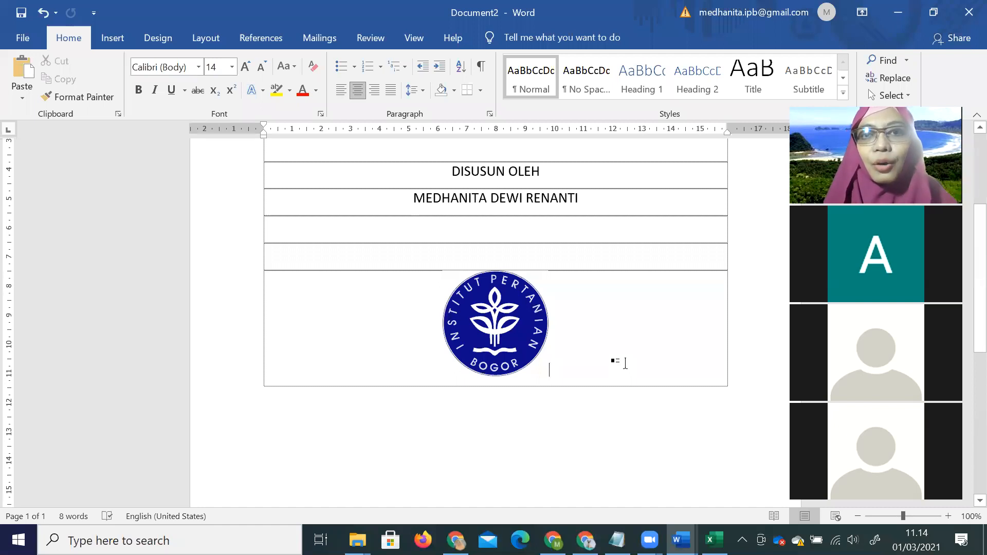
pyautogui.press('Tab')
pyautogui.press('Tab')
pyautogui.press('Tab')
pyautogui.press('Tab')
pyautogui.press('Tab')
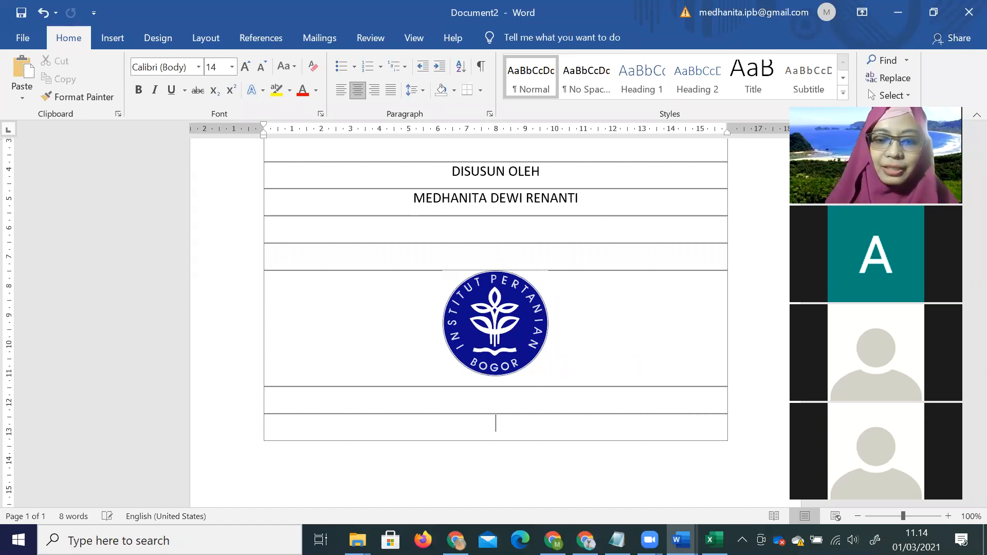
pyautogui.write('PROGRAM')
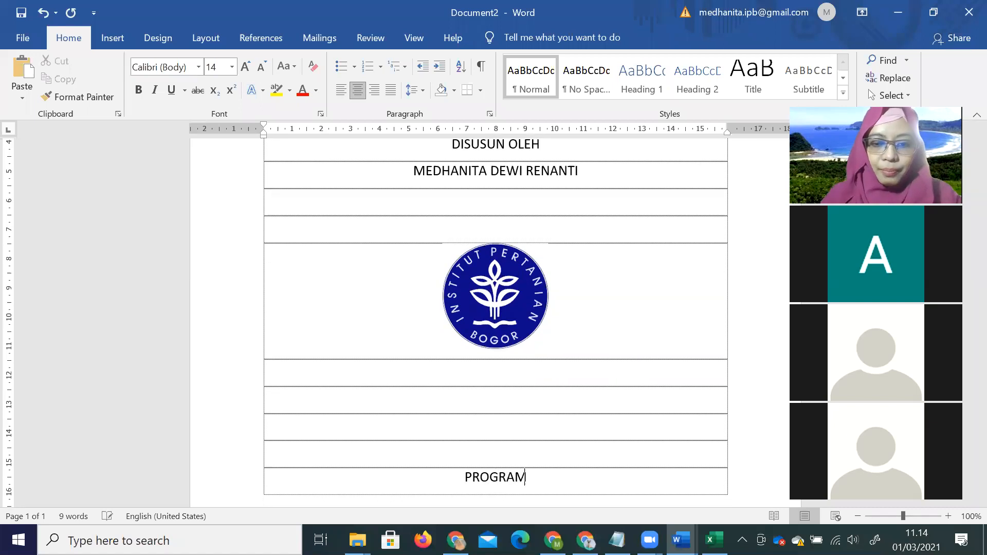
pyautogui.write(' STUDI MANAJEMEN AGRII')
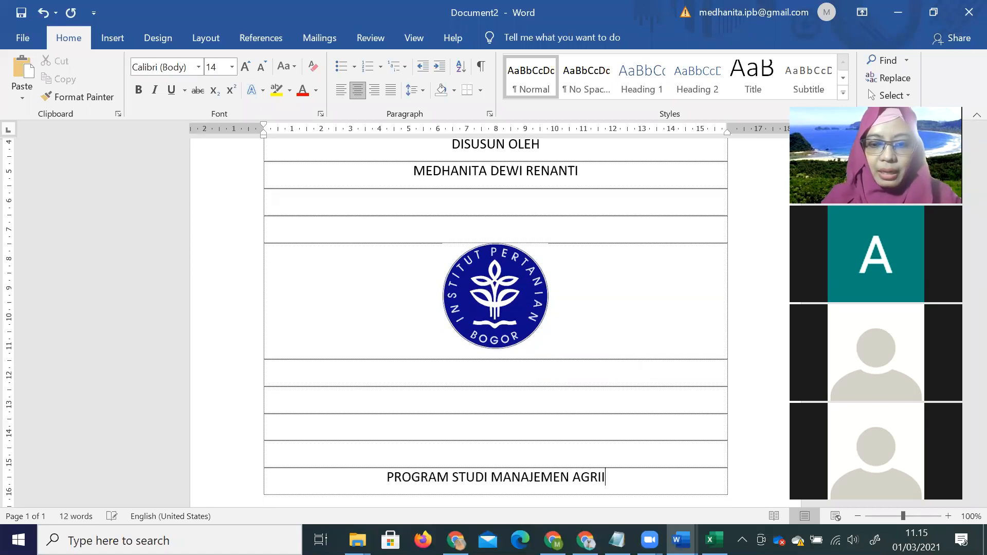
pyautogui.press('BackSpace')
pyautogui.write('BISNSI')
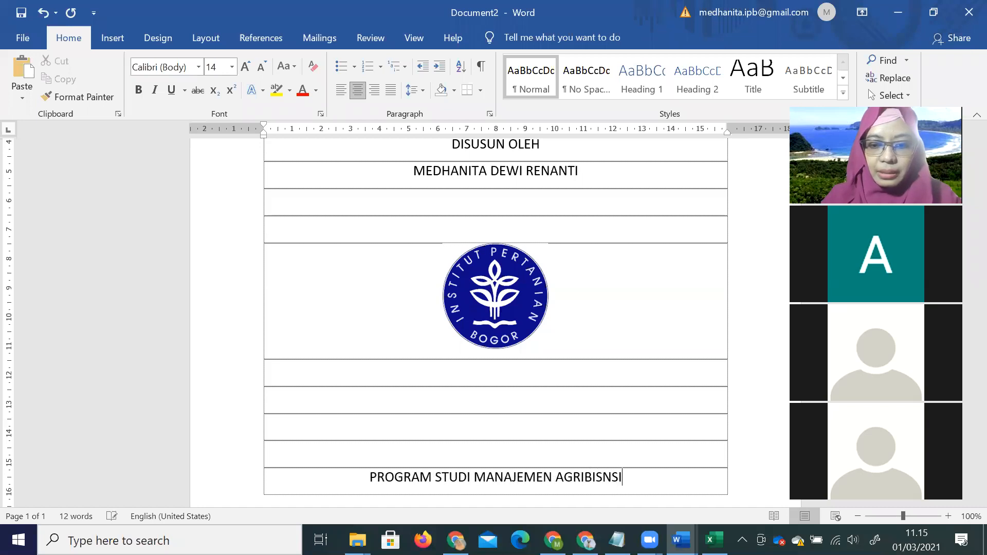
# Step: Enter SEKOLAH VOKASI IPB and 2021 on separate lines below the study programme
pyautogui.press('Tab')
pyautogui.write('SEKOLAH VOKASI')
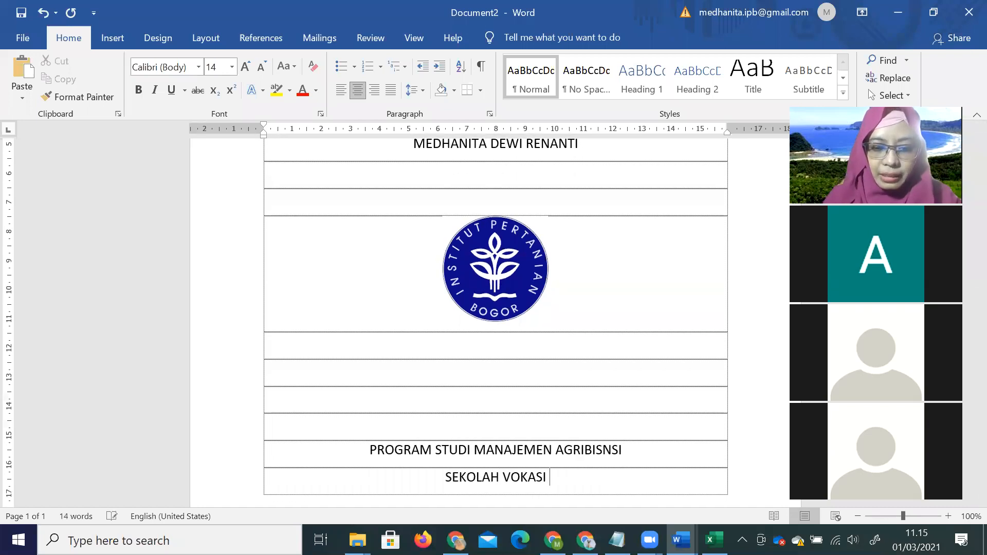
pyautogui.press('Tab')
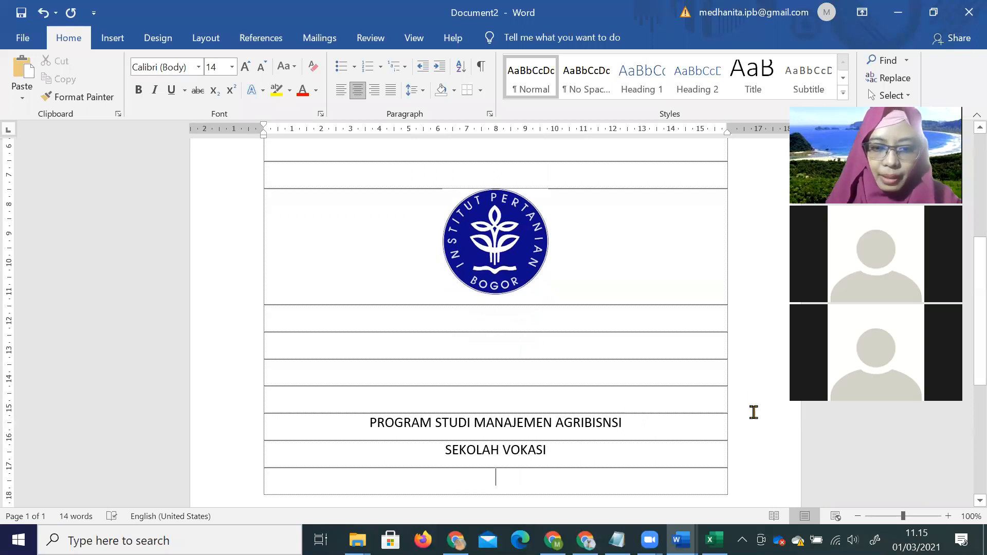
pyautogui.write('IPB')
pyautogui.press('Tab')
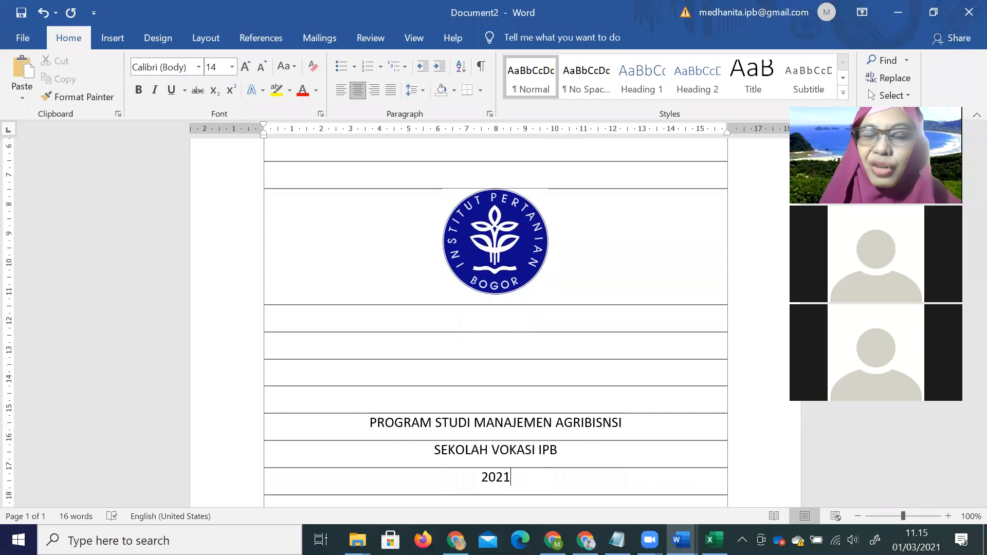
pyautogui.scroll(-3, 661, 492)
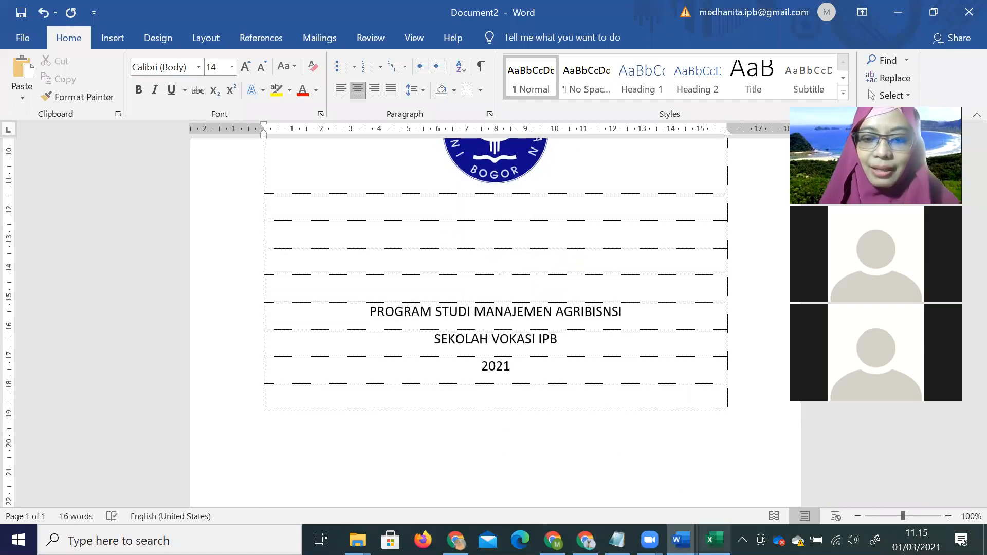
pyautogui.click(719, 538)
pyautogui.hotkey('alt', 'Tab')
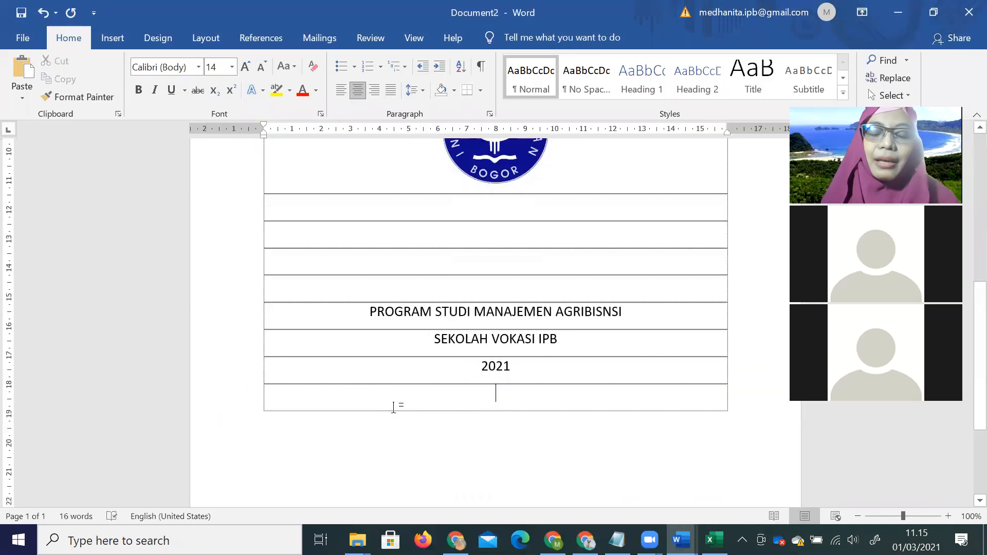
# Step: Add more blank lines between the cover title and DISUSUN OLEH to move the author block lower on the page
pyautogui.scroll(-3, 397, 408)
pyautogui.scroll(2, 512, 209)
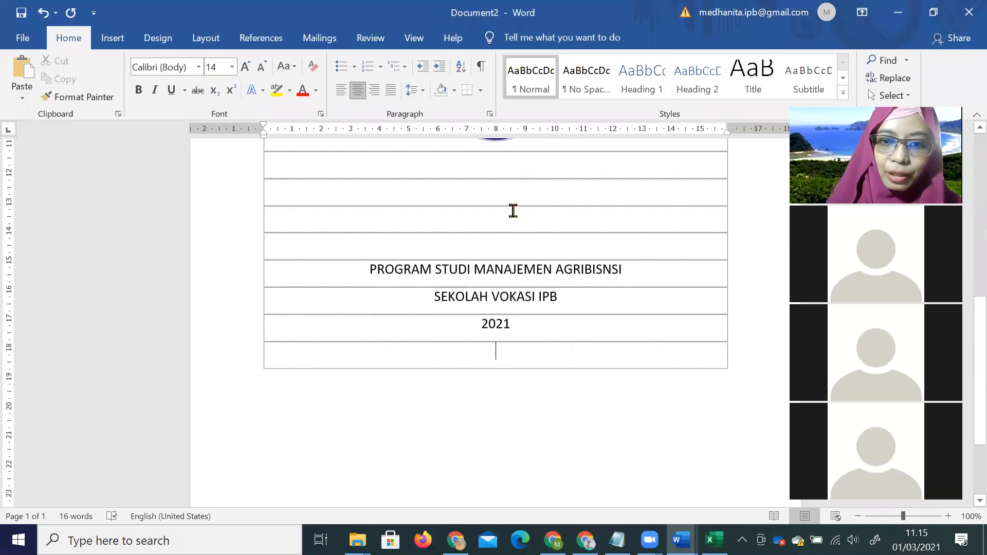
pyautogui.click(509, 206)
pyautogui.scroll(2, 519, 236)
pyautogui.scroll(8, 538, 273)
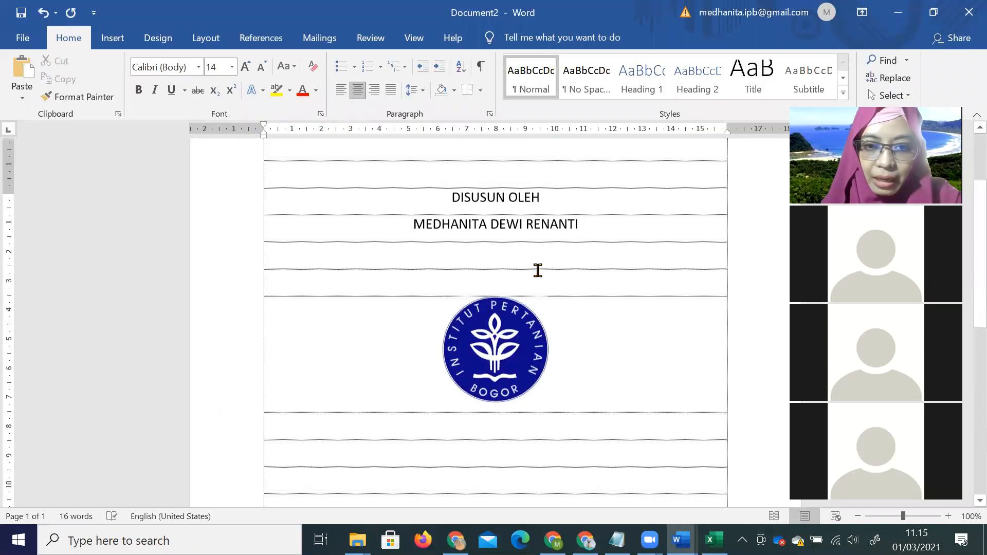
pyautogui.click(547, 297)
pyautogui.press('Return')
pyautogui.press('Return')
pyautogui.press('Return')
pyautogui.scroll(-3, 575, 334)
pyautogui.scroll(-1, 569, 313)
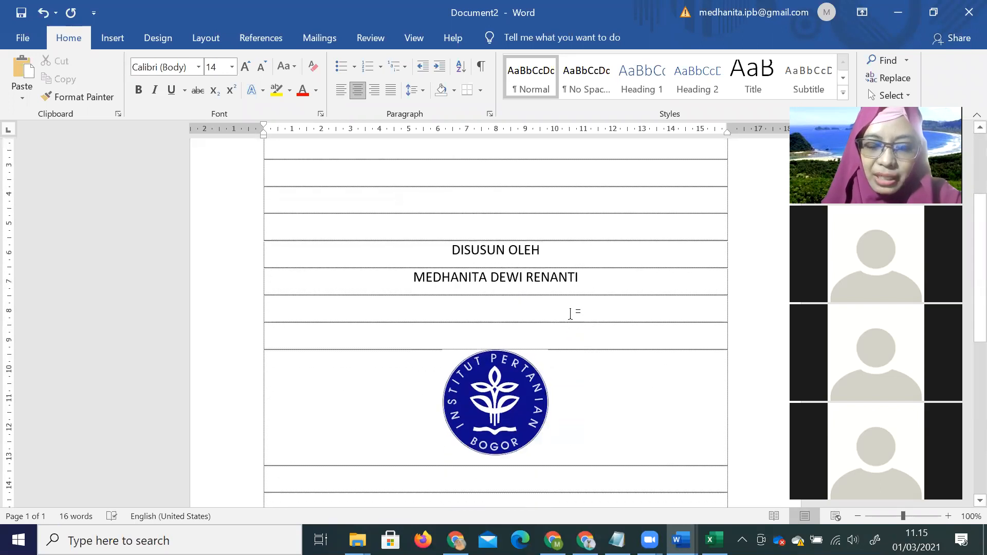
# Step: Add more blank lines between the author's name and the logo to push the closing lines towards the foot of the page
pyautogui.click(570, 312)
pyautogui.press('Return')
pyautogui.press('Return')
pyautogui.scroll(-4, 571, 313)
pyautogui.scroll(-8, 568, 313)
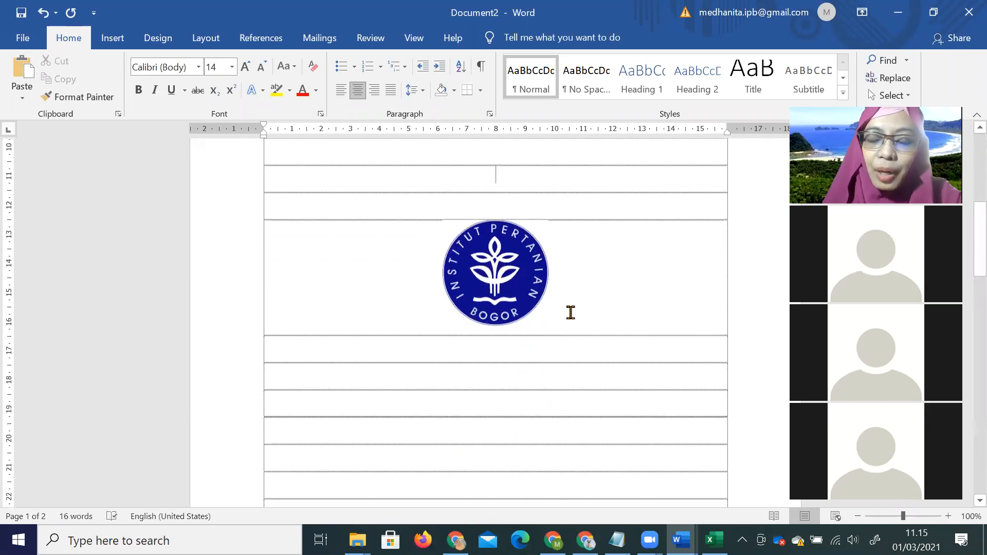
# Step: Set the three closing lines, from PROGRAM STUDI to 2021, to single line spacing with 0 pt spacing after
pyautogui.moveTo(365, 166); pyautogui.dragTo(547, 232)
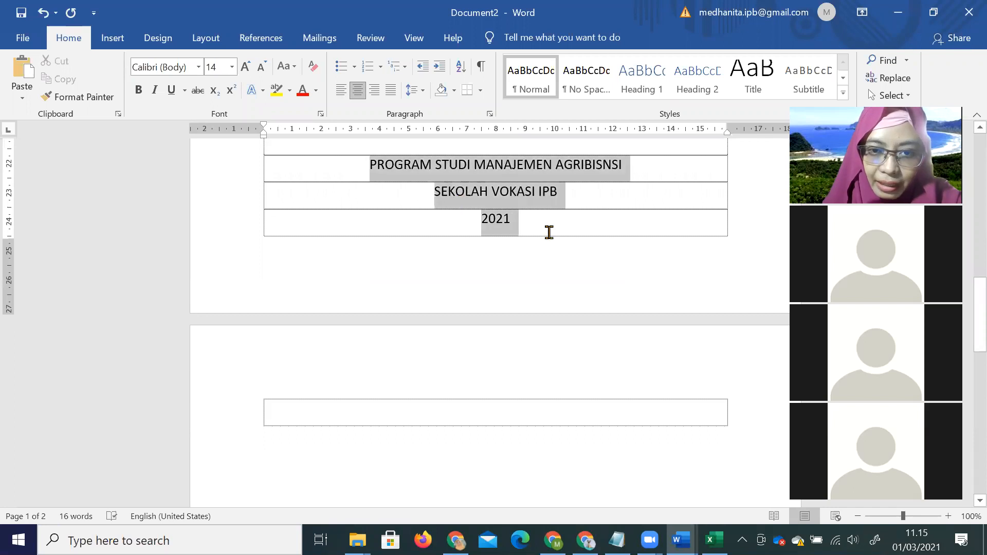
pyautogui.click(488, 113)
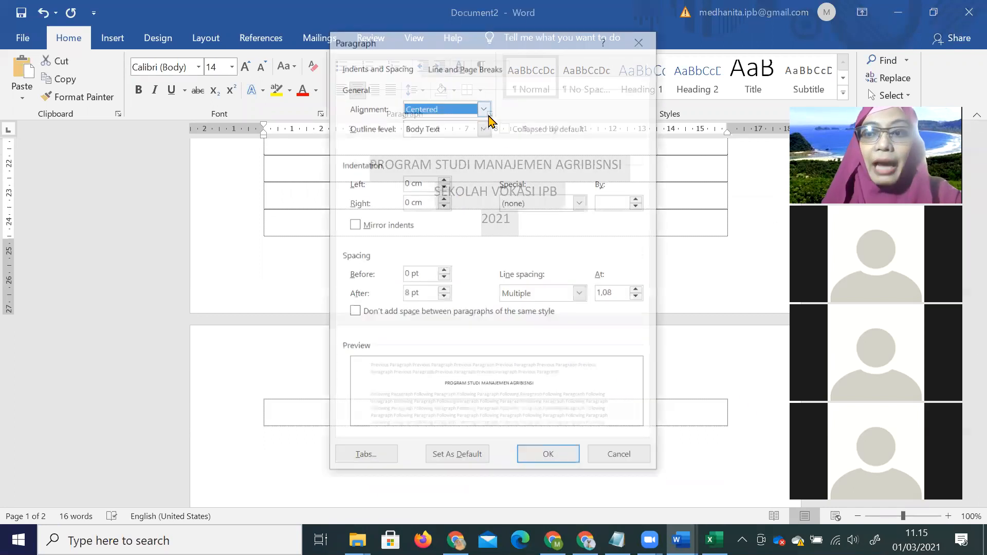
pyautogui.click(537, 295)
pyautogui.click(543, 310)
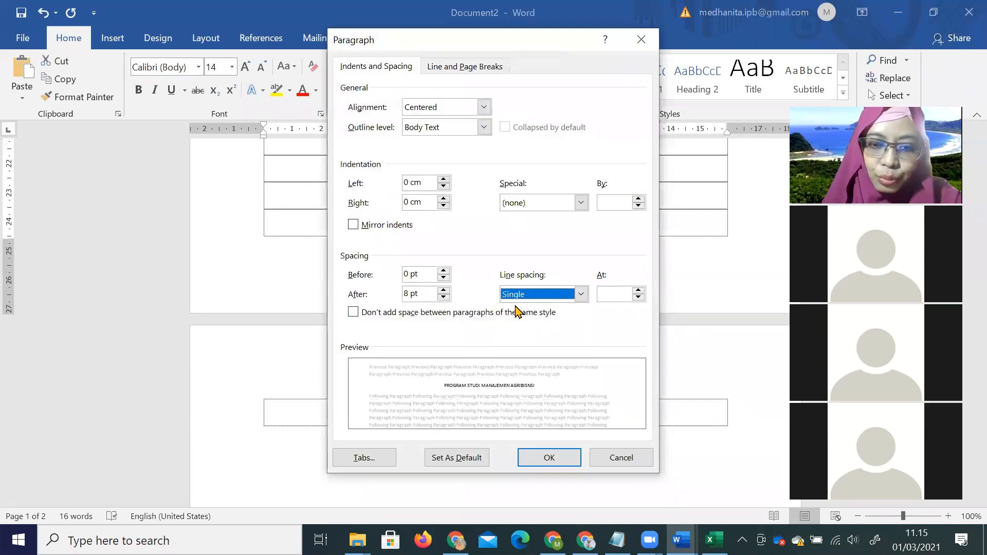
pyautogui.click(443, 291)
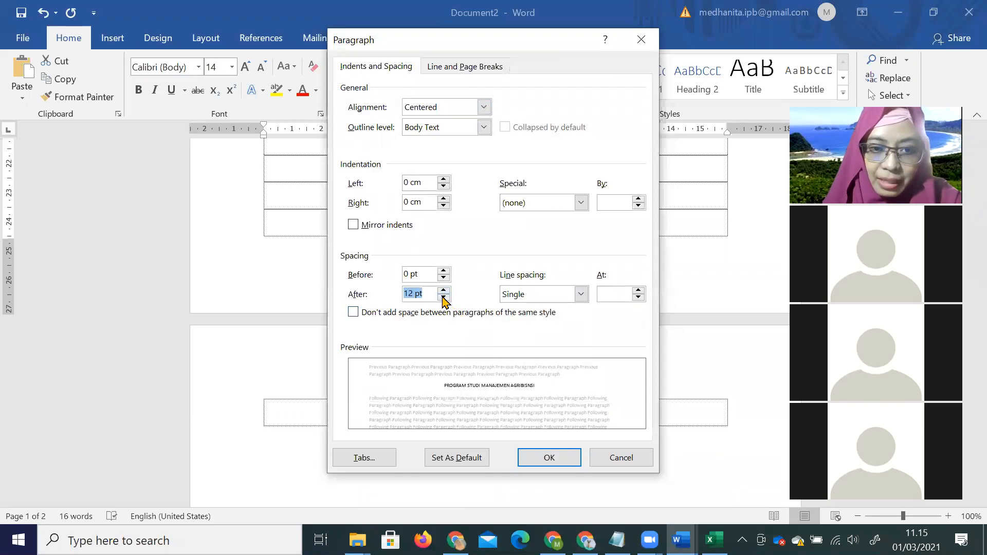
pyautogui.click(442, 298)
pyautogui.click(443, 298)
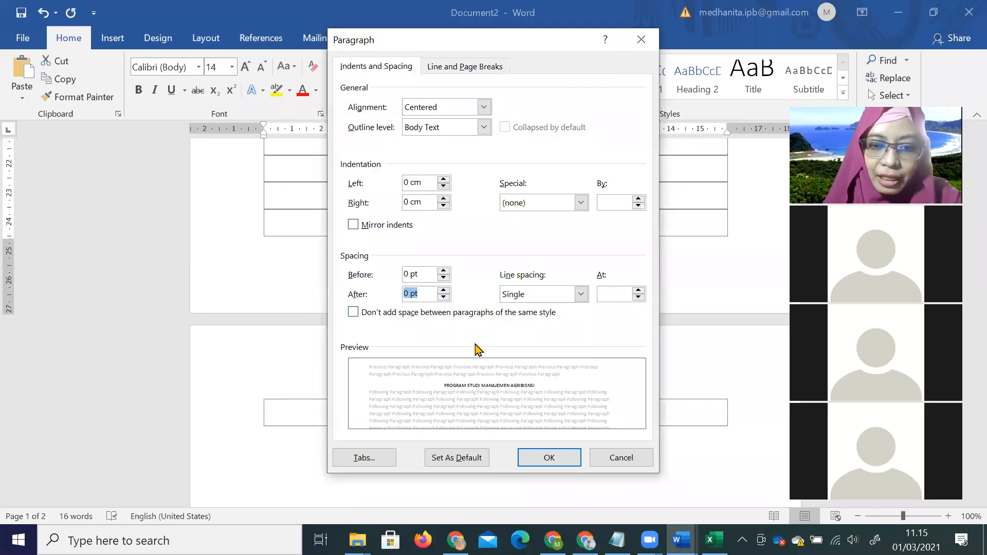
pyautogui.click(535, 458)
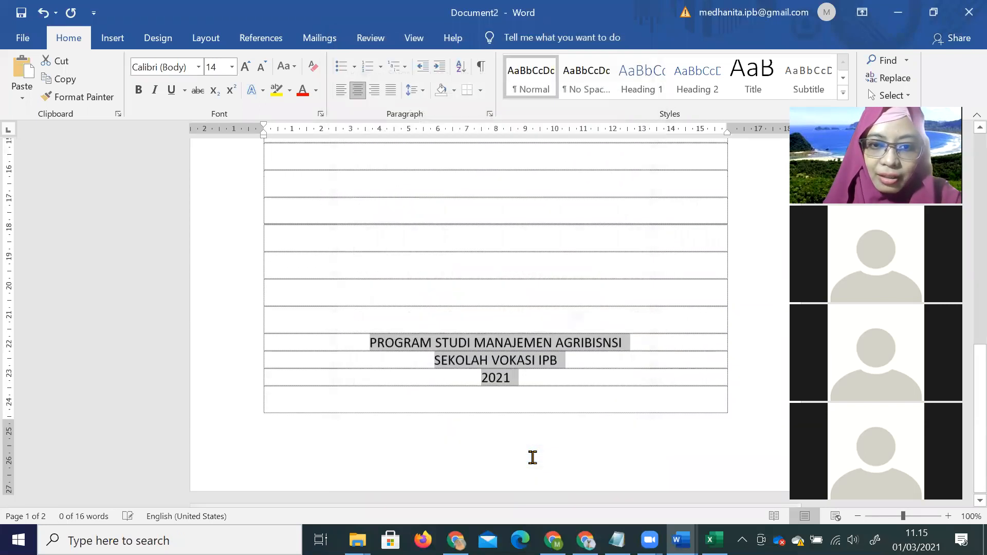
# Step: Add blank lines below 2021 so that the document continues onto a second page
pyautogui.click(563, 394)
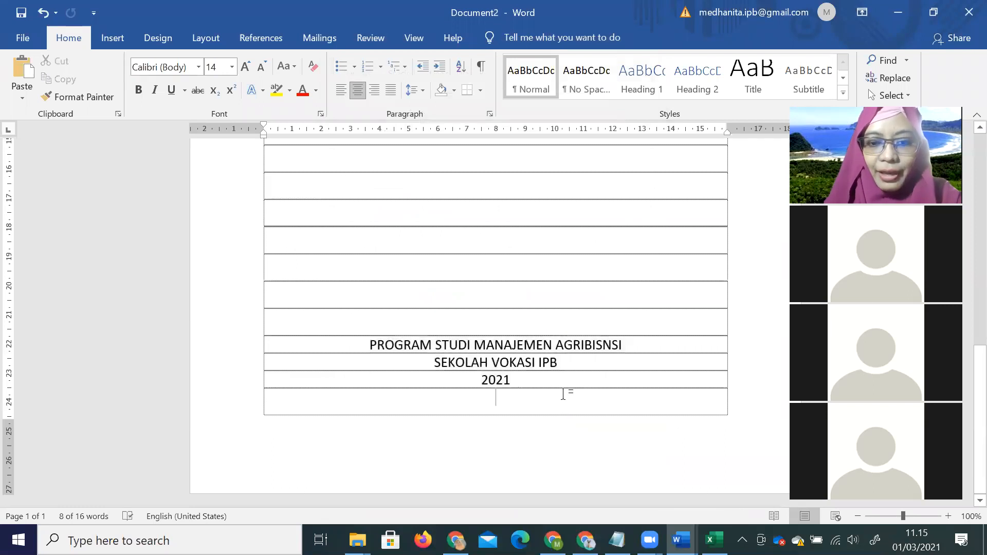
pyautogui.press('Return')
pyautogui.press('Return')
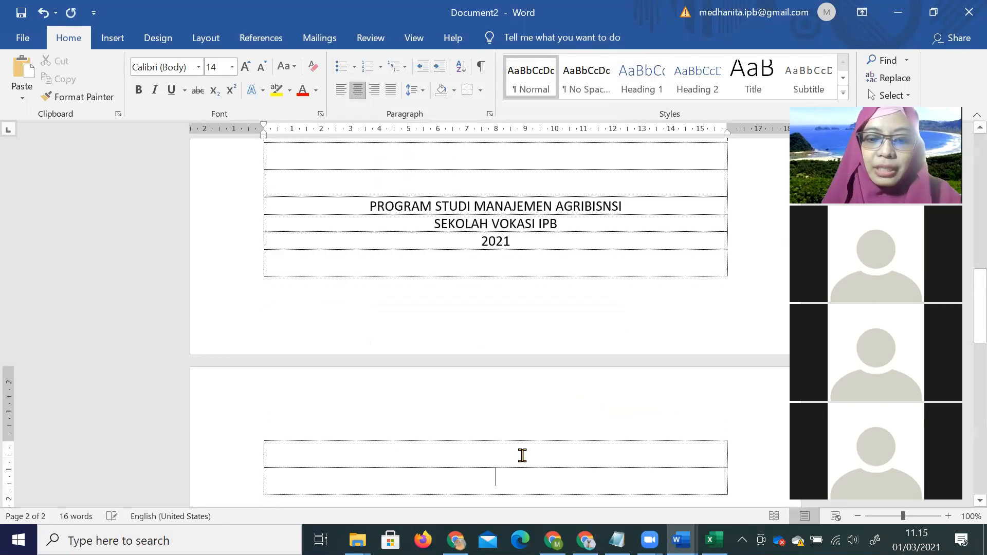
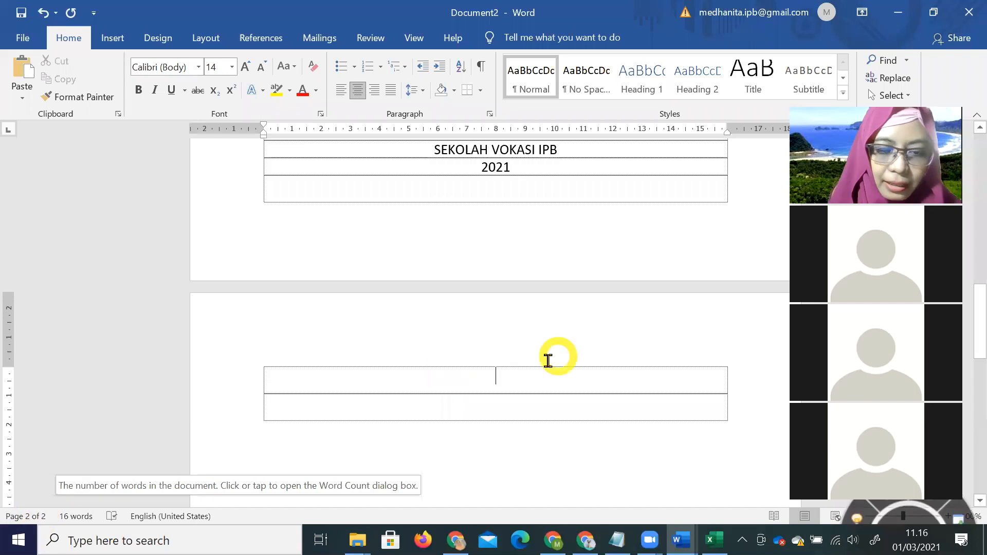
# Step: Add the centered heading Kata Pengantar on the first line of page two and start a new line below it
pyautogui.write('k')
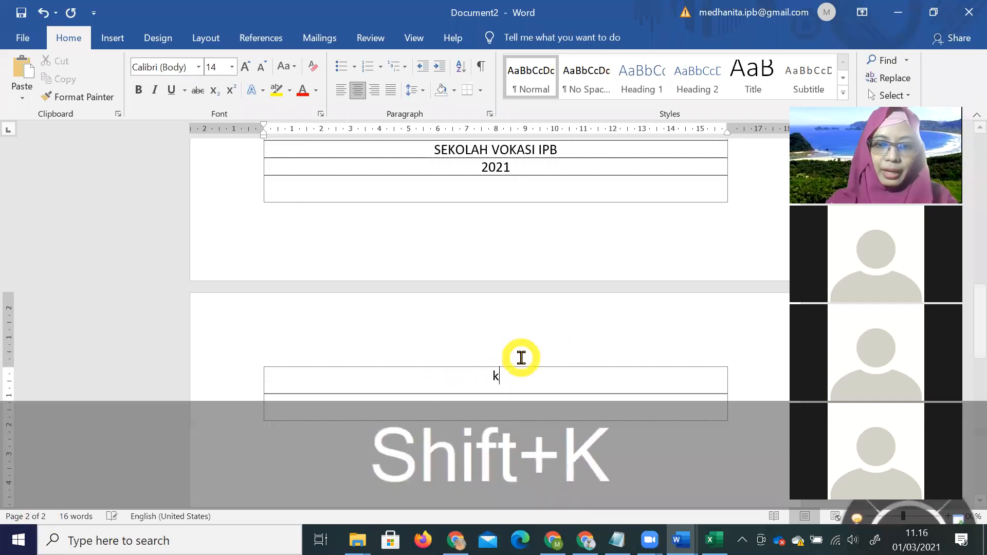
pyautogui.write('kATA')
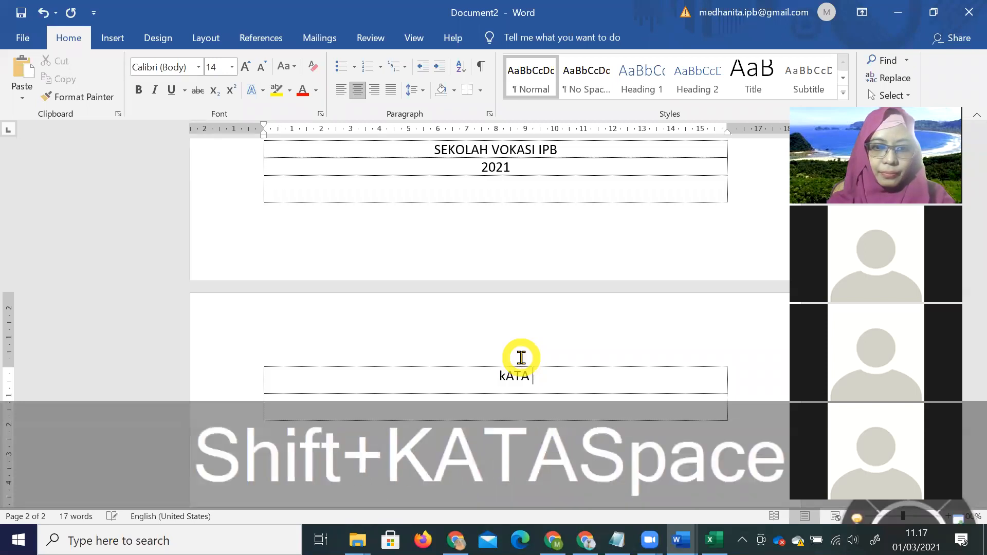
pyautogui.write(' Pengantar')
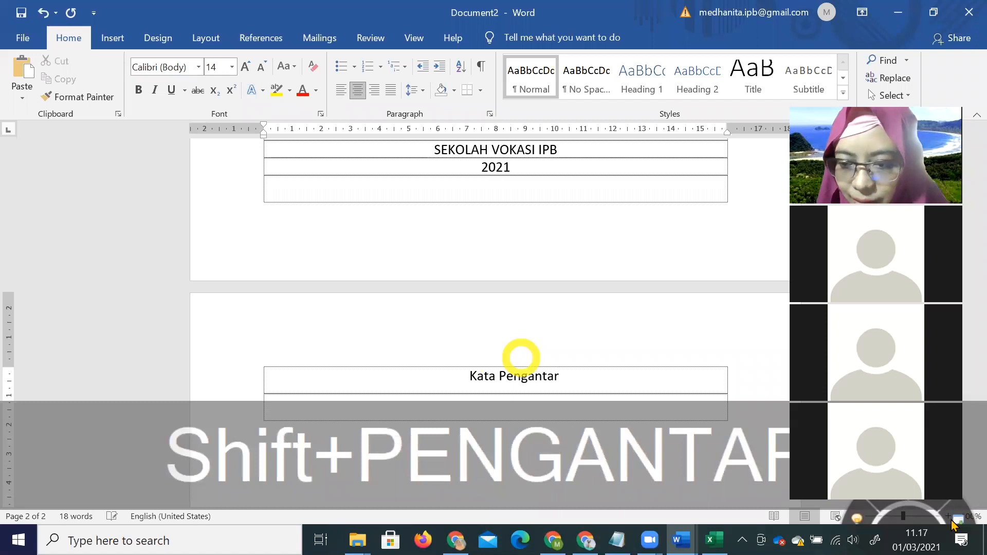
pyautogui.click(561, 382)
pyautogui.press('Return')
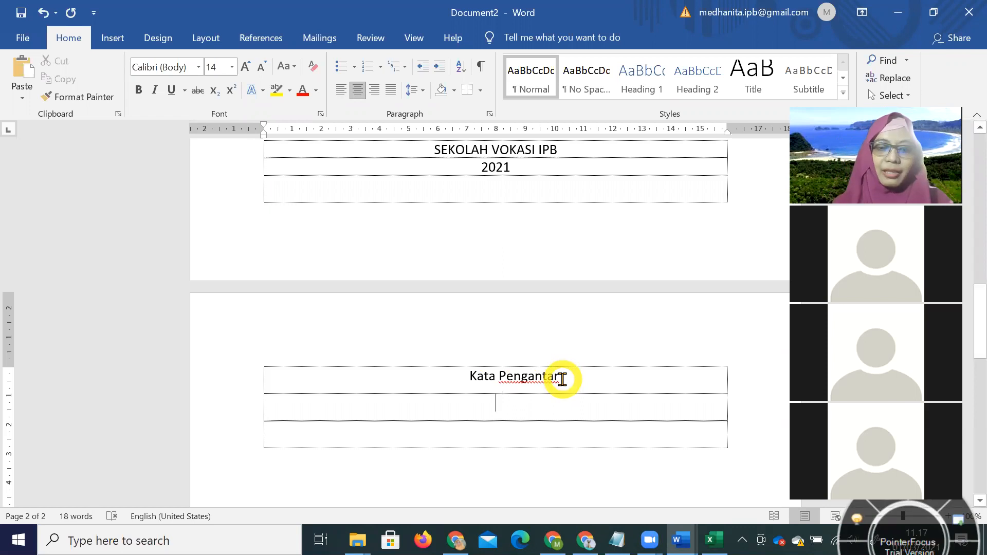
# Step: Justify the line below the Kata Pengantar heading and enter the body text Terima kasih
pyautogui.click(390, 93)
pyautogui.write('Terim')
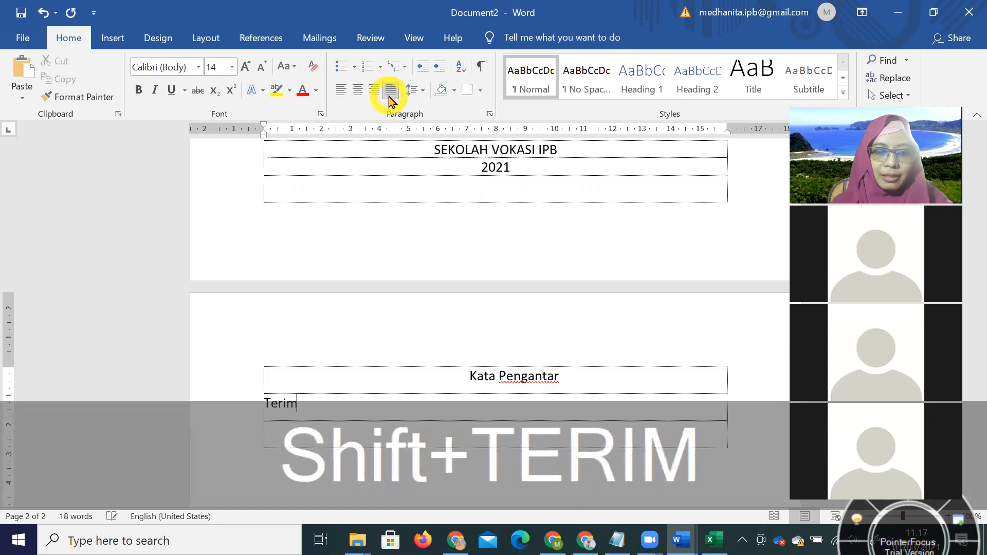
pyautogui.write('a kasih')
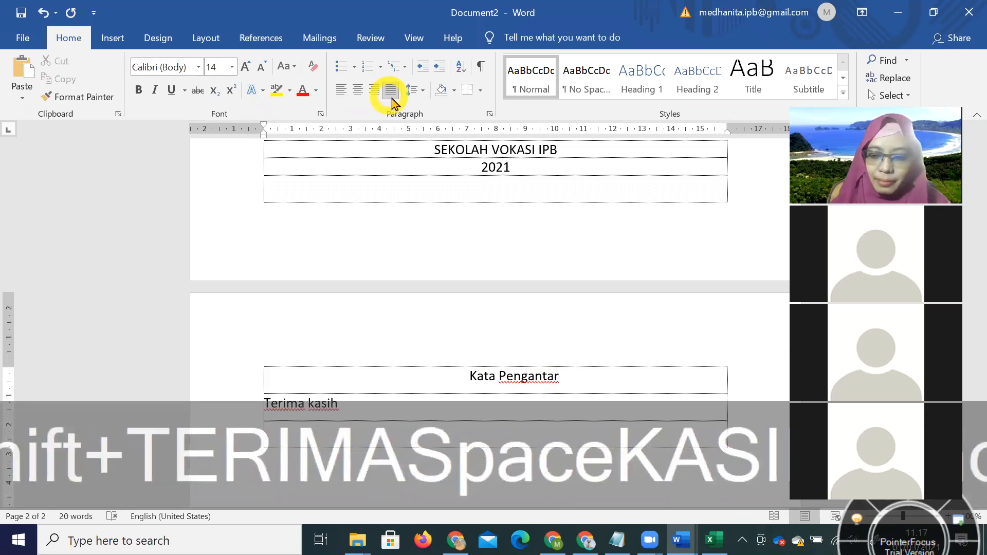
# Step: Add blank lines below Terima kasih so that the document continues onto a third page
pyautogui.press('Return')
pyautogui.press('Return')
pyautogui.press('Return')
pyautogui.press('Return')
pyautogui.press('Return')
pyautogui.press('Return')
pyautogui.press('Return')
pyautogui.press('Return')
pyautogui.press('Return')
pyautogui.press('Return')
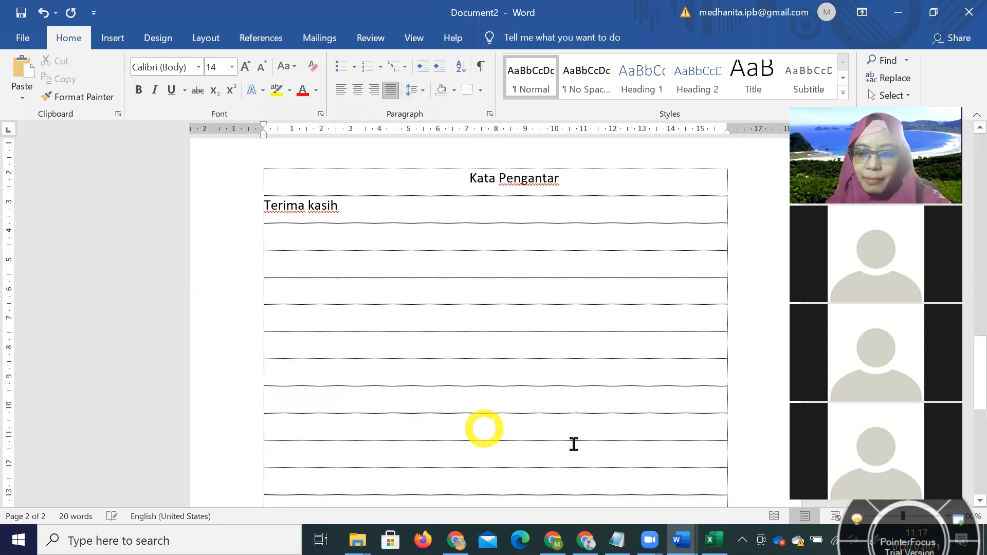
# Step: Add the heading Daftar Isi on the first line of page three and center it
pyautogui.scroll(-1, 573, 442)
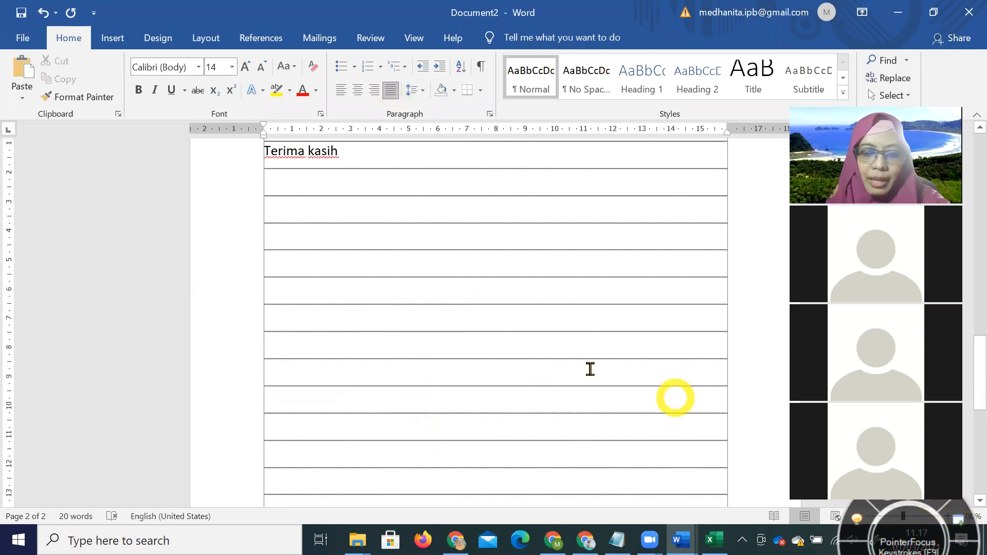
pyautogui.scroll(-13, 580, 368)
pyautogui.click(502, 185)
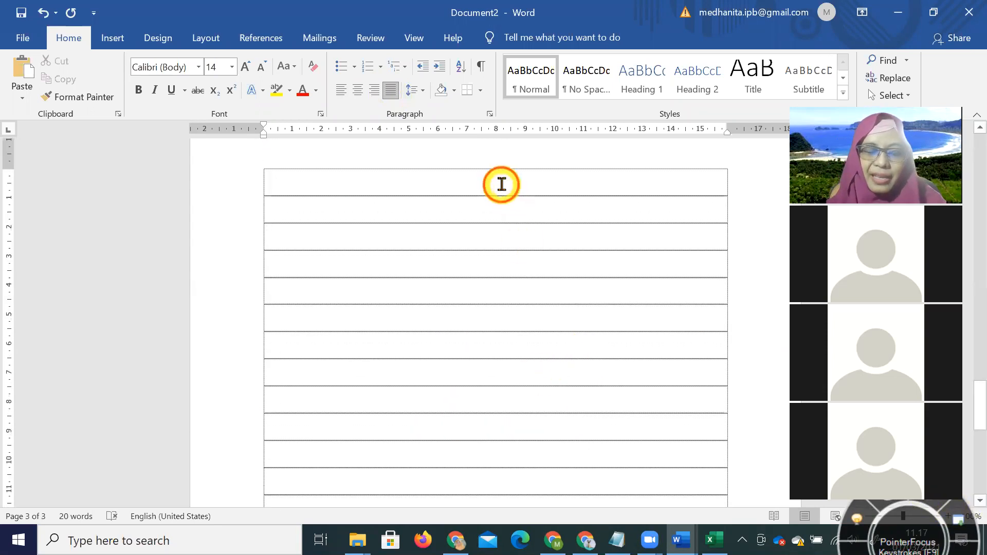
pyautogui.write('Daf')
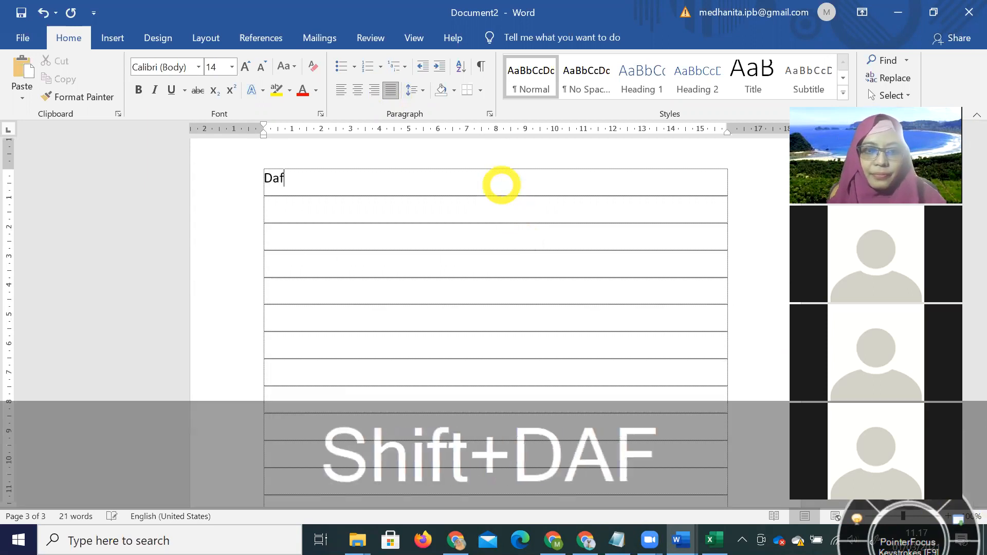
pyautogui.write('tar Isi')
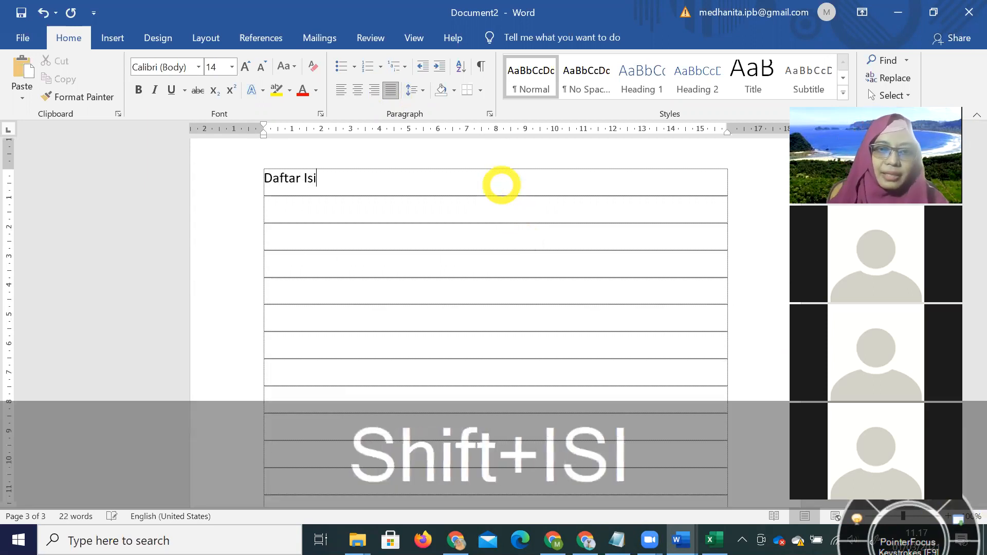
pyautogui.click(359, 91)
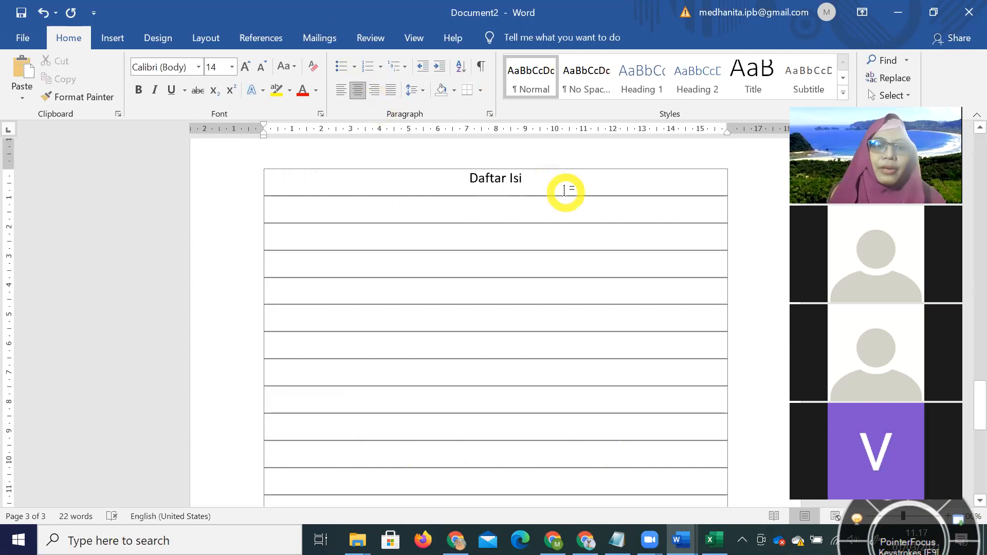
# Step: Add blank lines below the Daftar Isi heading so that the document continues onto a fourth page
pyautogui.press('Down')
pyautogui.press('Down')
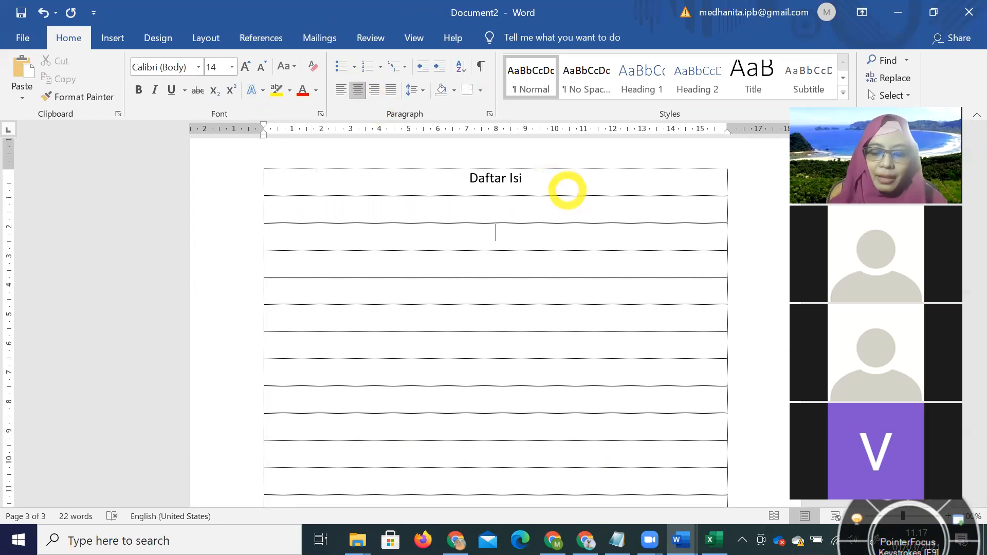
pyautogui.press('Down')
pyautogui.press('Down')
pyautogui.press('Down')
pyautogui.press('Down')
pyautogui.press('Down')
pyautogui.press('Down')
pyautogui.press('Down')
pyautogui.press('Down')
pyautogui.press('Down')
pyautogui.press('Down')
pyautogui.press('Down')
pyautogui.press('Down')
pyautogui.press('Down')
pyautogui.press('Down')
pyautogui.press('Down')
pyautogui.press('Down')
pyautogui.press('Down')
pyautogui.press('Down')
pyautogui.press('Down')
pyautogui.press('Down')
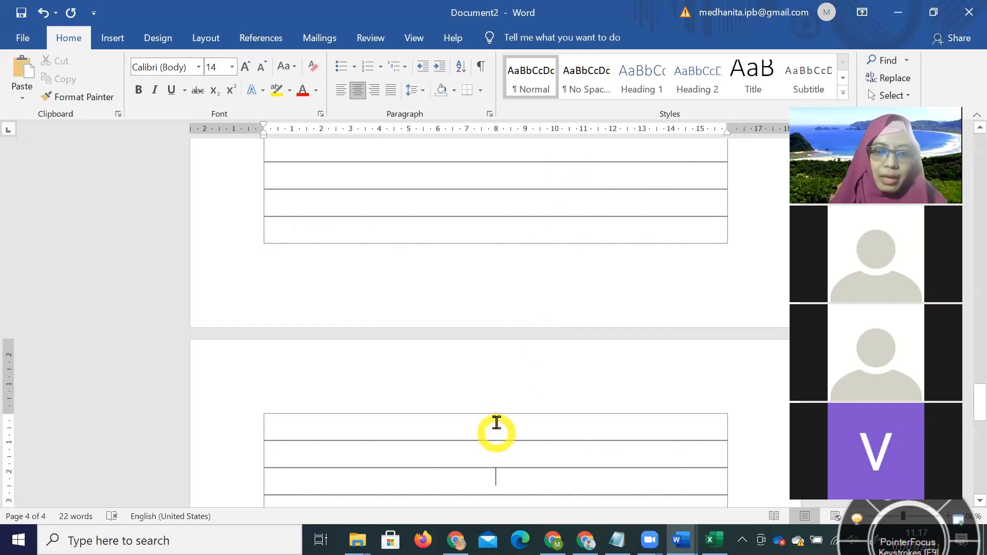
# Step: Enter the heading Daftar Gambar on page four's first line and Daftar Tabel four lines below it
pyautogui.write('Daftar ')
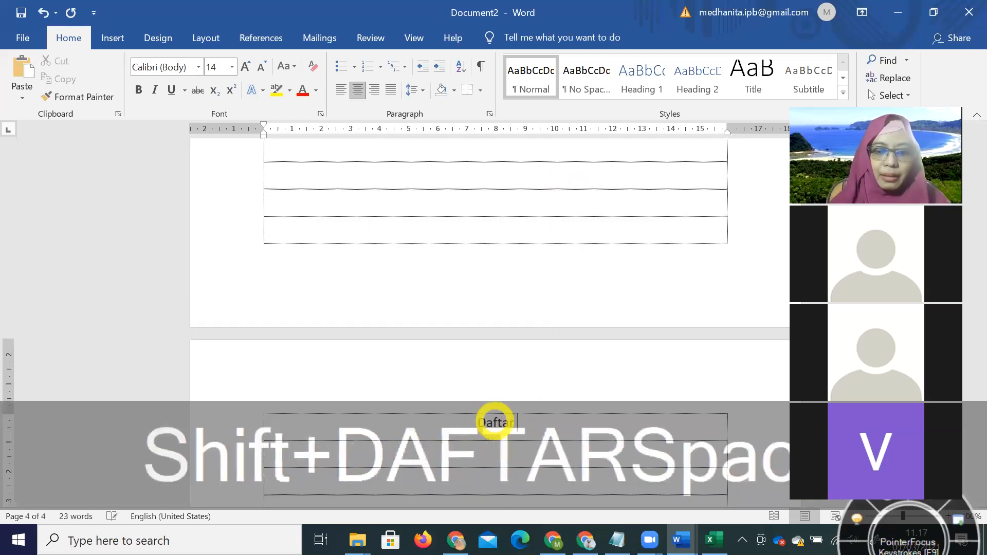
pyautogui.write('Gambar')
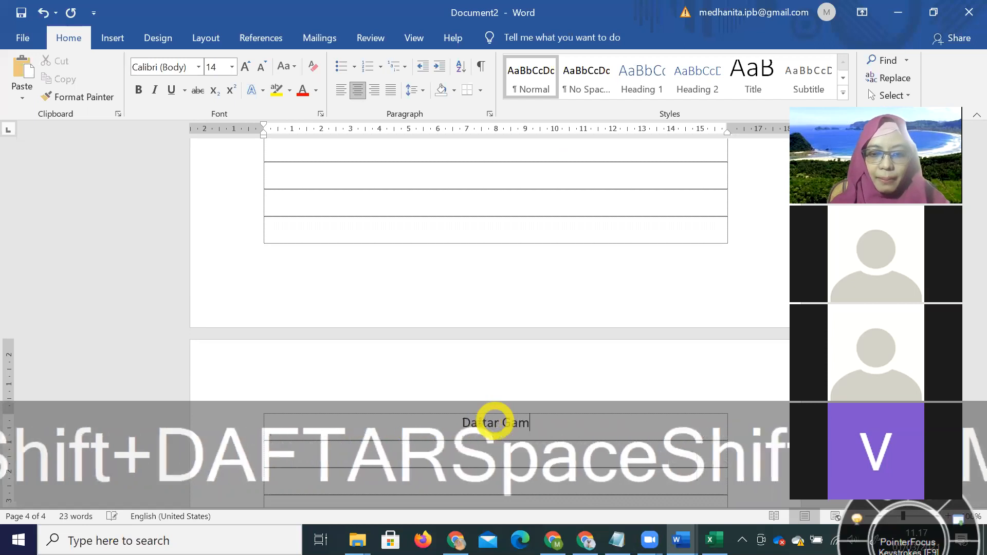
pyautogui.press('Down')
pyautogui.press('Down')
pyautogui.press('Down')
pyautogui.press('Down')
pyautogui.write('Da')
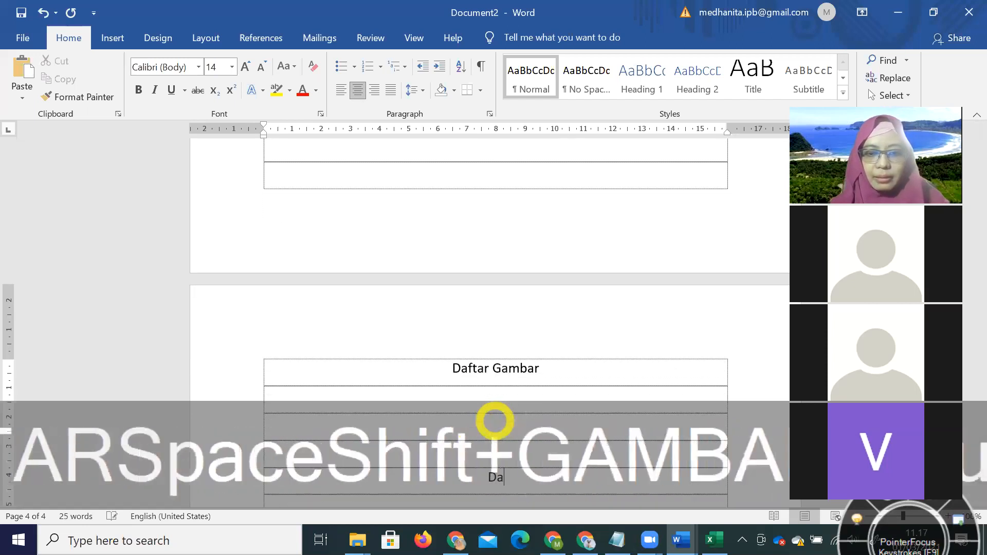
pyautogui.write('ftar Tabel')
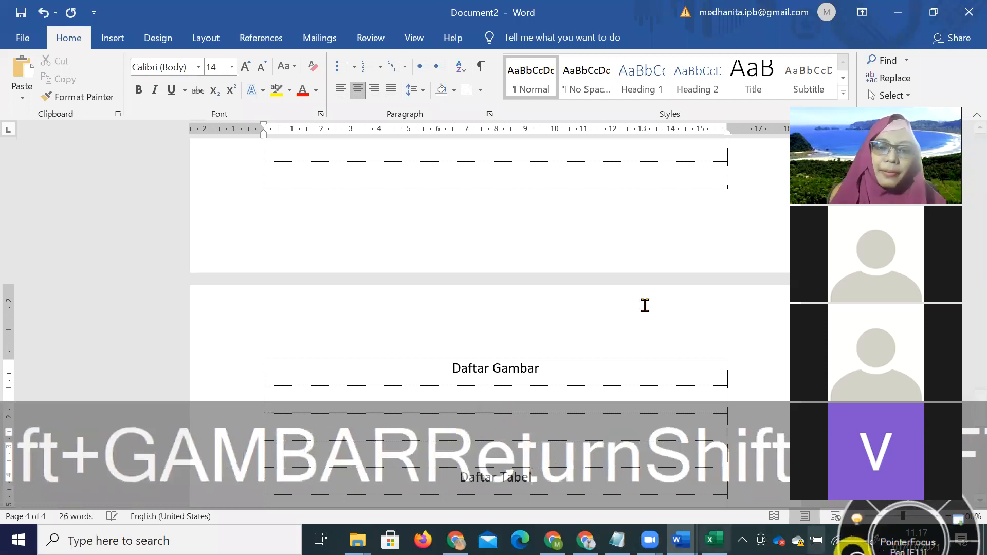
# Step: Review the pages from the cover to the document's end, and check the 1. Pendahuluan section in the Excel outline
pyautogui.scroll(15, 672, 216)
pyautogui.scroll(15, 677, 217)
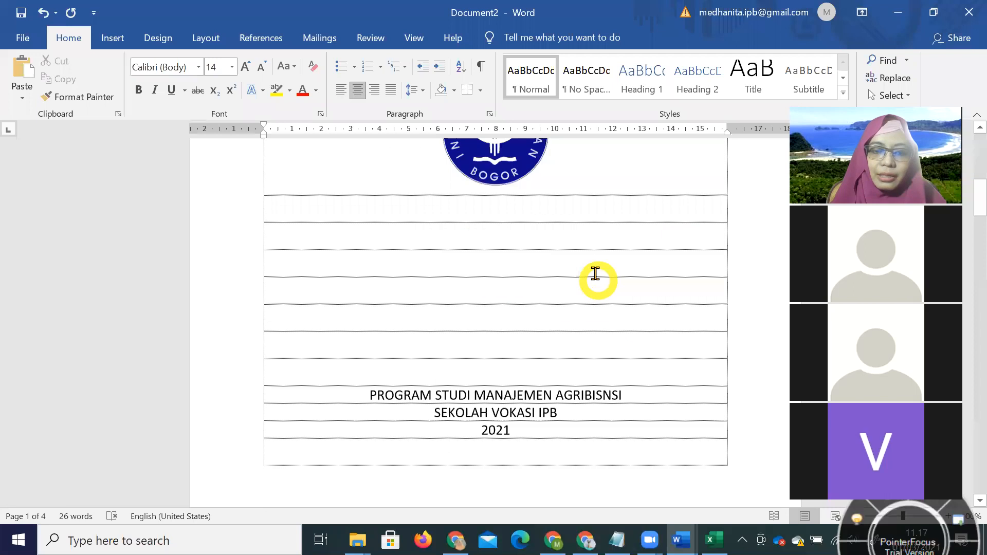
pyautogui.scroll(-15, 596, 274)
pyautogui.scroll(-15, 534, 293)
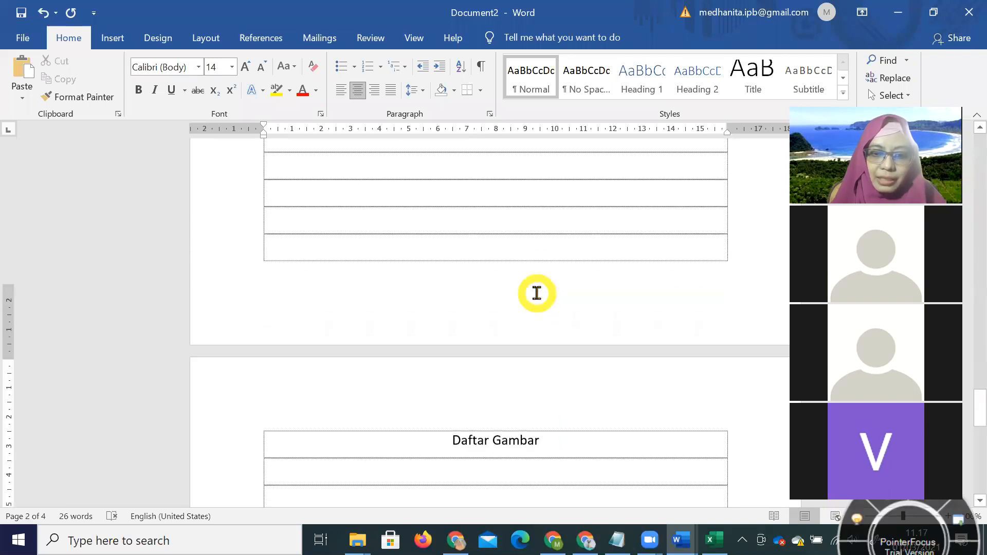
pyautogui.scroll(-15, 537, 293)
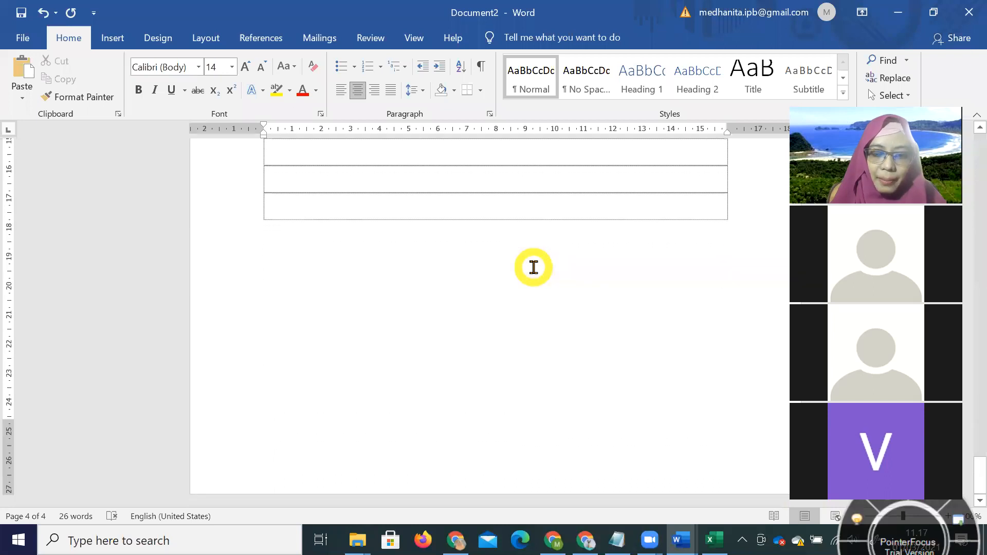
pyautogui.click(538, 210)
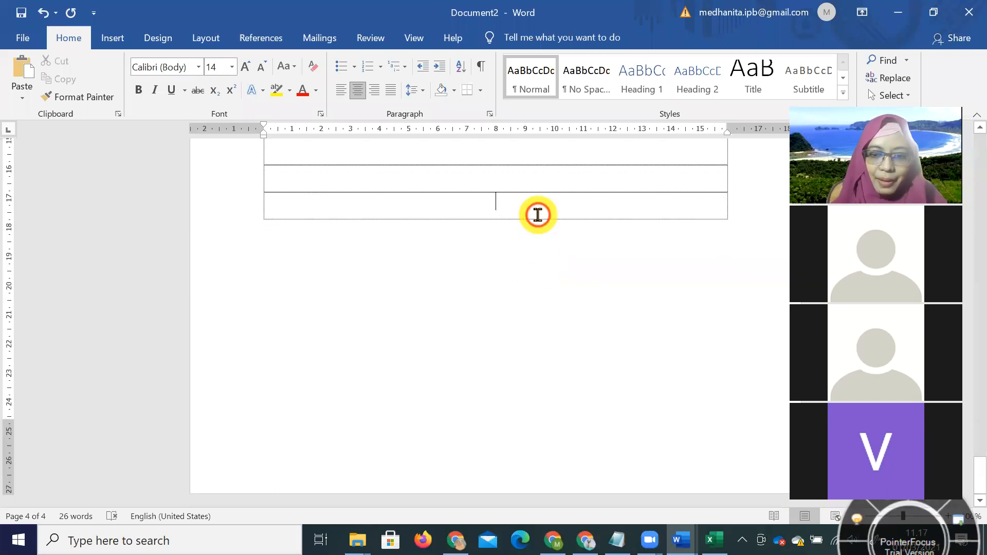
pyautogui.click(720, 539)
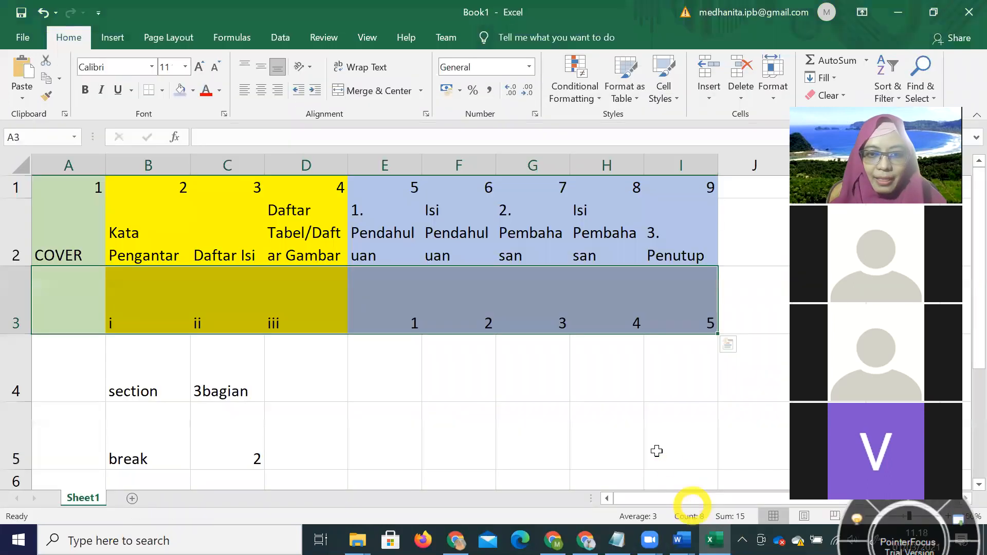
pyautogui.click(399, 308)
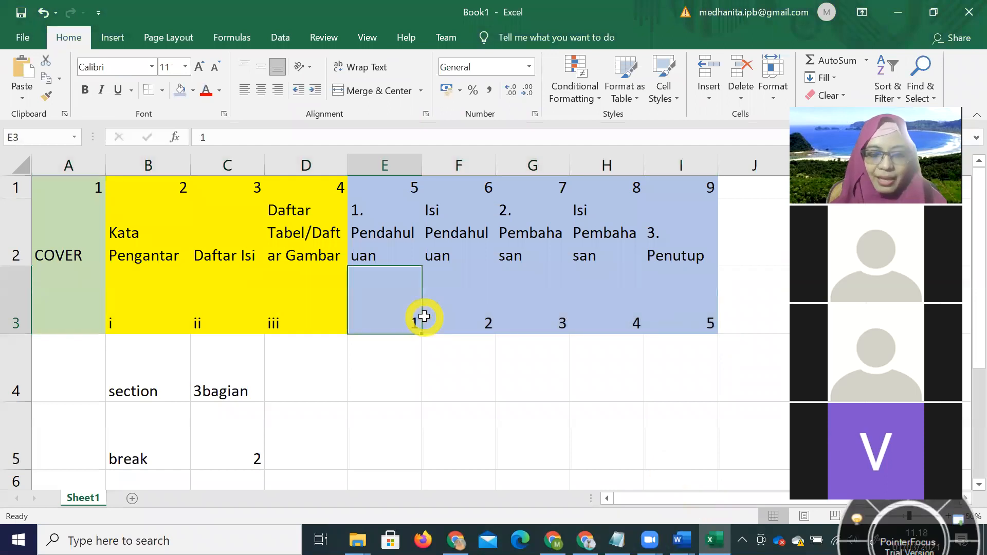
# Step: Switch back to Word and add blank lines at the end of page four so that a fifth page starts
pyautogui.hotkey('alt', 'Tab')
pyautogui.press('Tab')
pyautogui.press('Tab')
pyautogui.press('Tab')
pyautogui.press('Tab')
pyautogui.press('Tab')
pyautogui.press('Tab')
pyautogui.press('Tab')
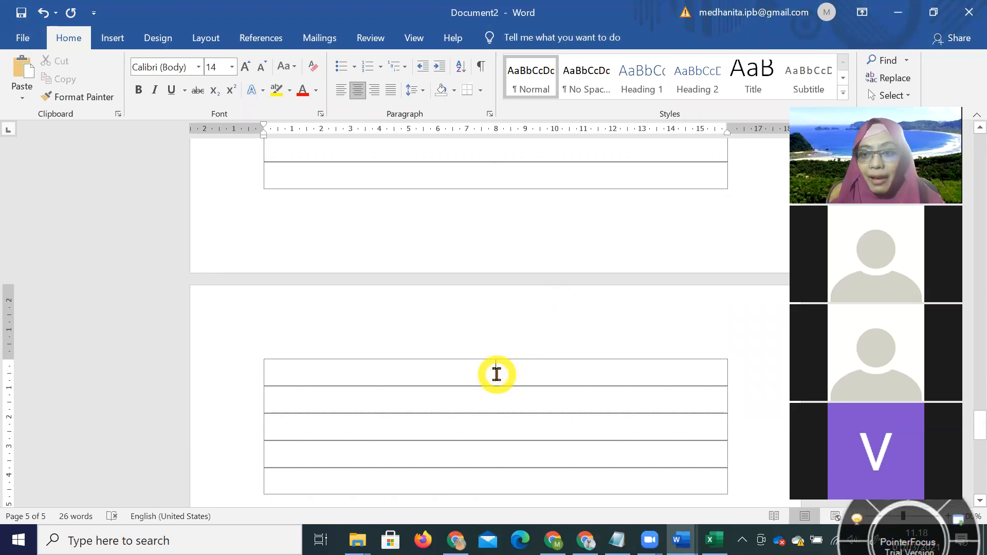
# Step: Enter the centered heading Pendahuluan on the third line of page five, leaving two blank lines above it
pyautogui.click(497, 372)
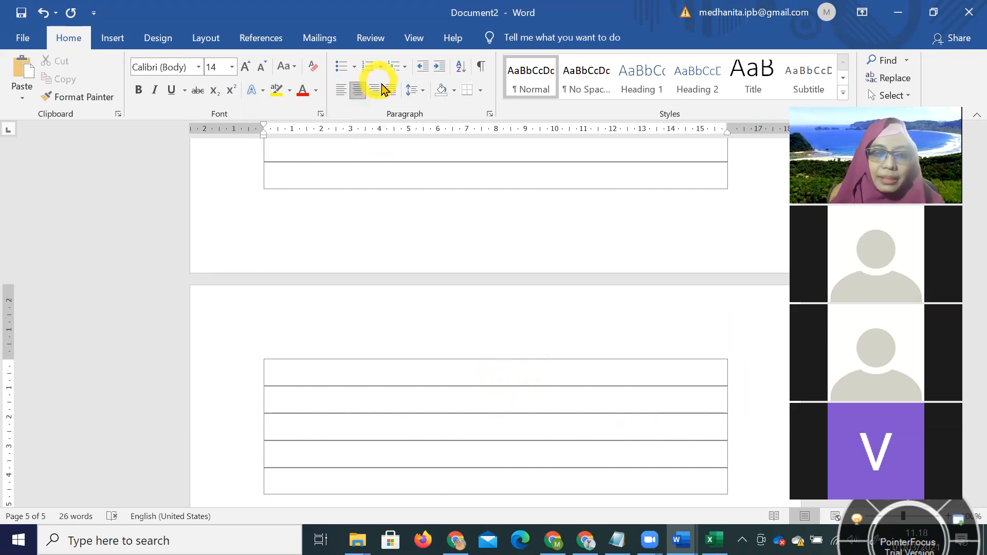
pyautogui.press('Down')
pyautogui.press('Down')
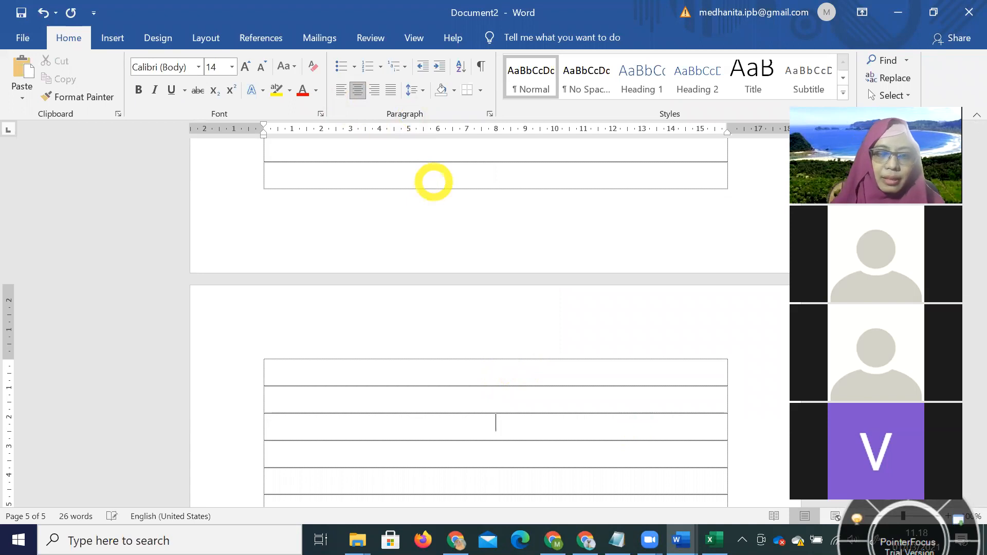
pyautogui.write('Pendahuluan')
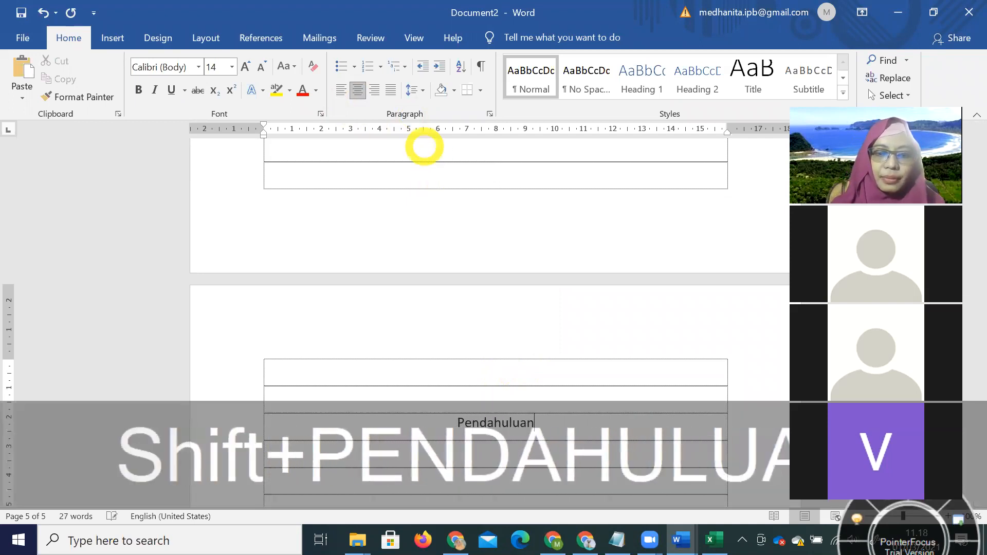
# Step: Add the centered subheading Latar Belakang on a new line directly below Pendahuluan
pyautogui.press('Return')
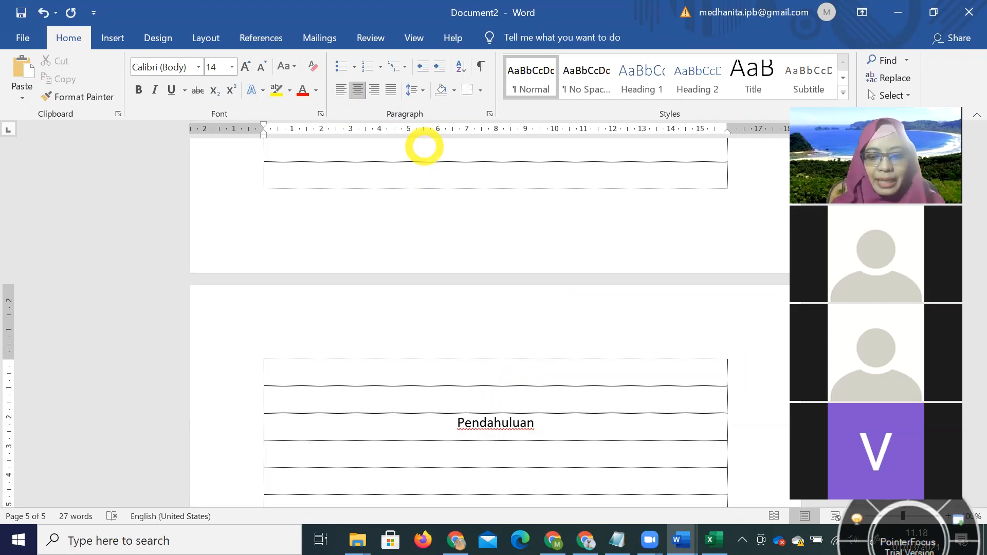
pyautogui.write('Latar ')
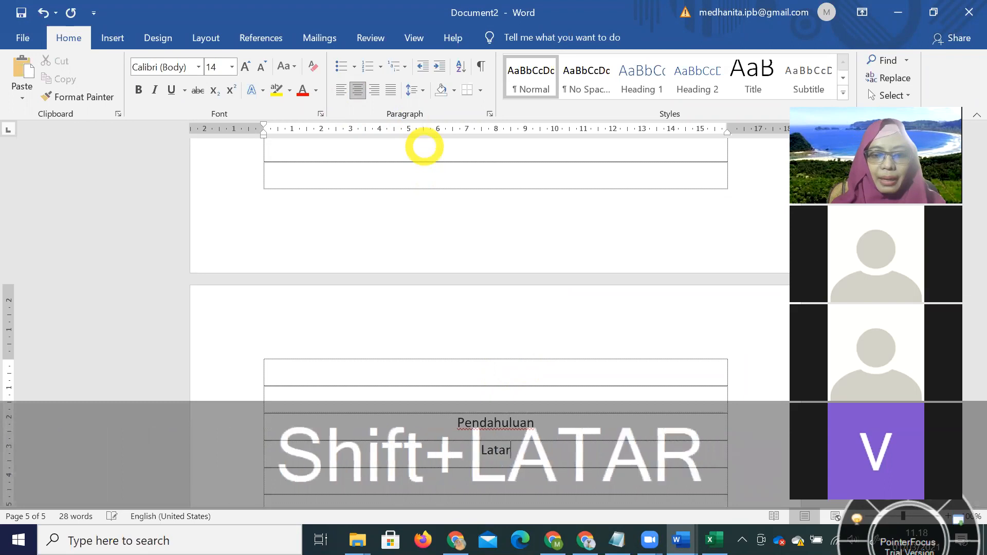
pyautogui.write('Beakan')
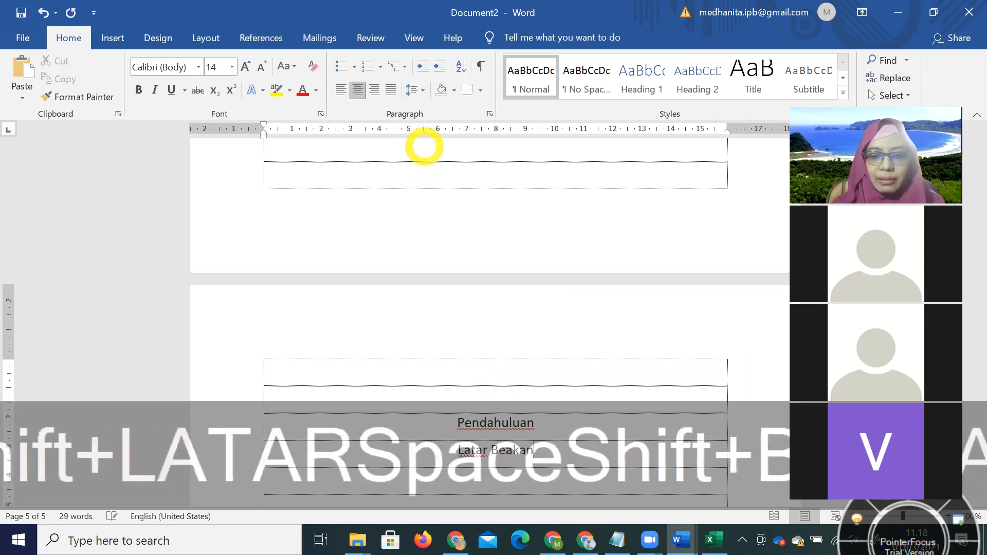
pyautogui.press('BackSpace')
pyautogui.press('BackSpace')
pyautogui.press('BackSpace')
pyautogui.press('BackSpace')
pyautogui.write('lakang')
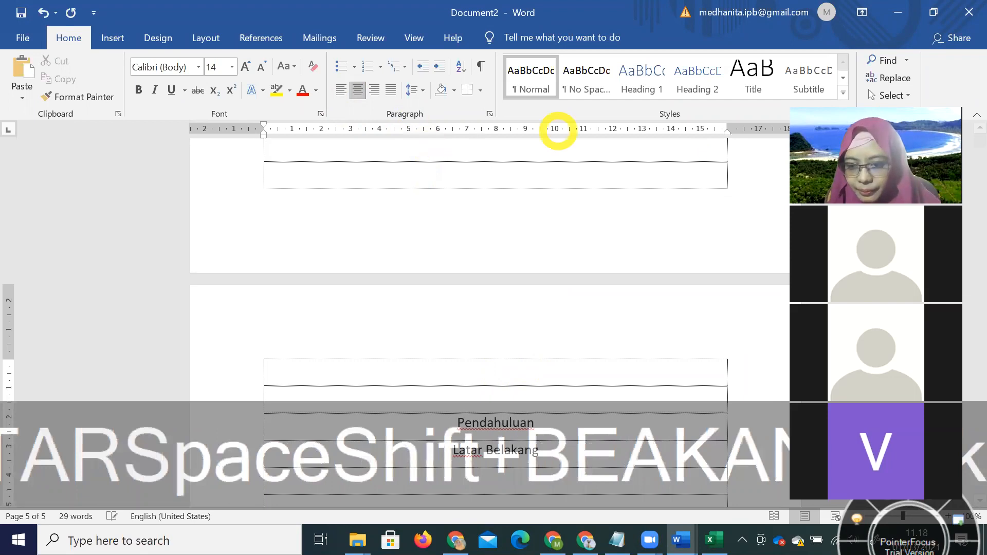
# Step: Open the PointerFocus options and turn off Only Show Shortcut Keys and Enable Hotkey (F9) for the keystroke display
pyautogui.moveTo(909, 541); pyautogui.dragTo(844, 368)
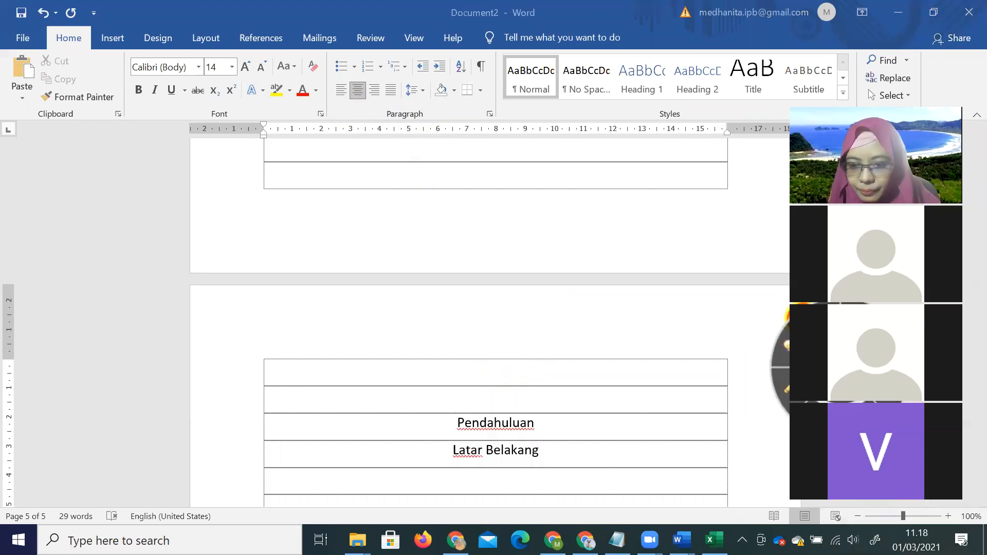
pyautogui.click(844, 367)
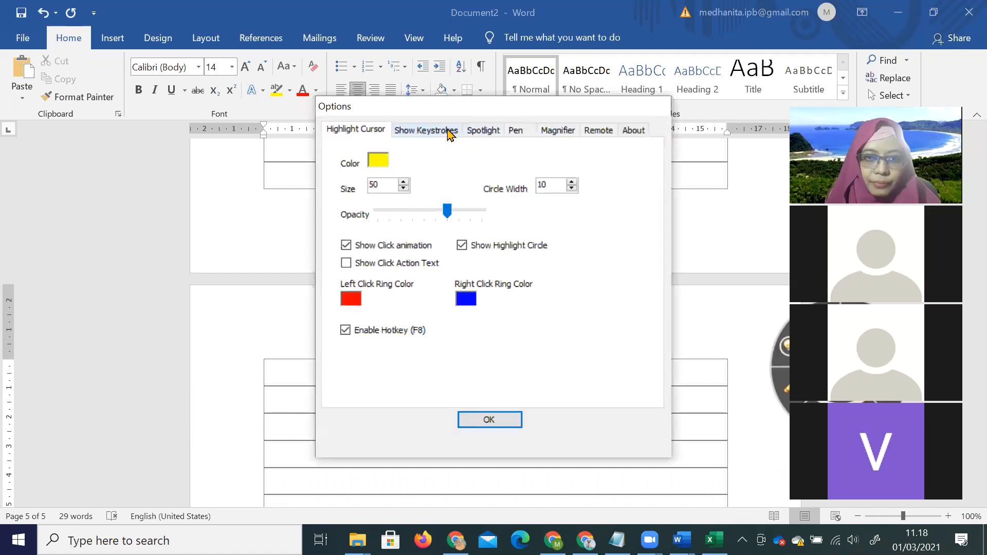
pyautogui.click(450, 134)
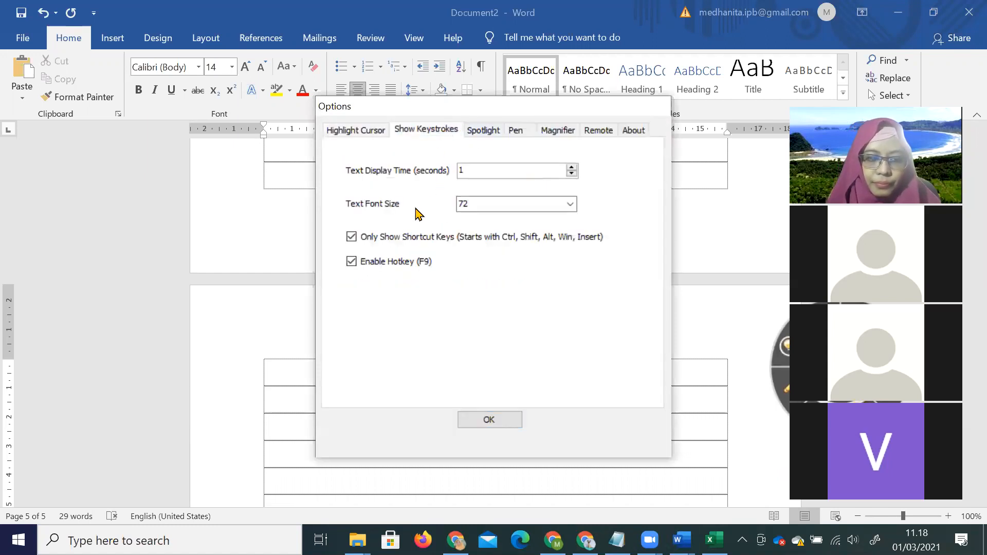
pyautogui.click(352, 237)
pyautogui.click(358, 263)
pyautogui.click(493, 423)
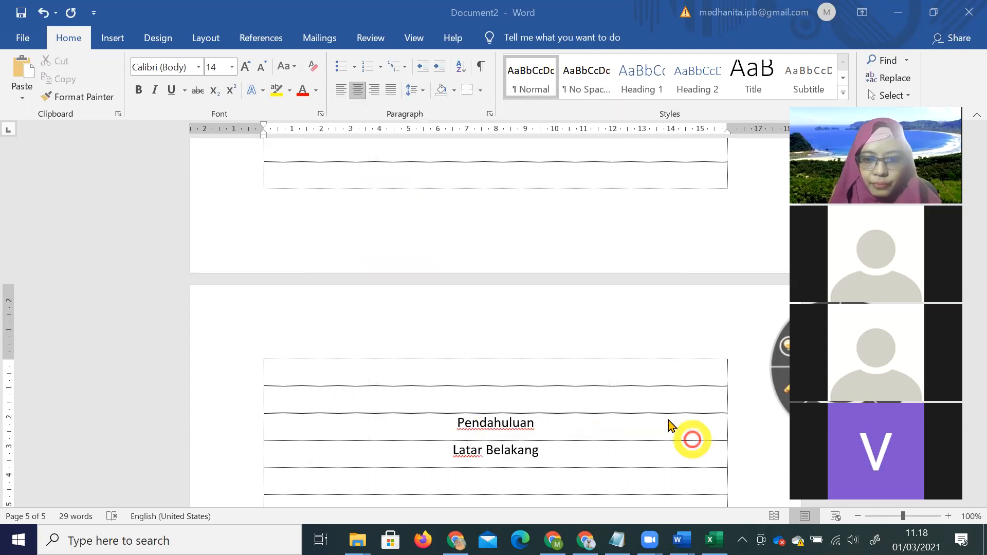
# Step: Start a new line directly below the Latar Belakang subheading on page five
pyautogui.click(552, 446)
pyautogui.press('Return')
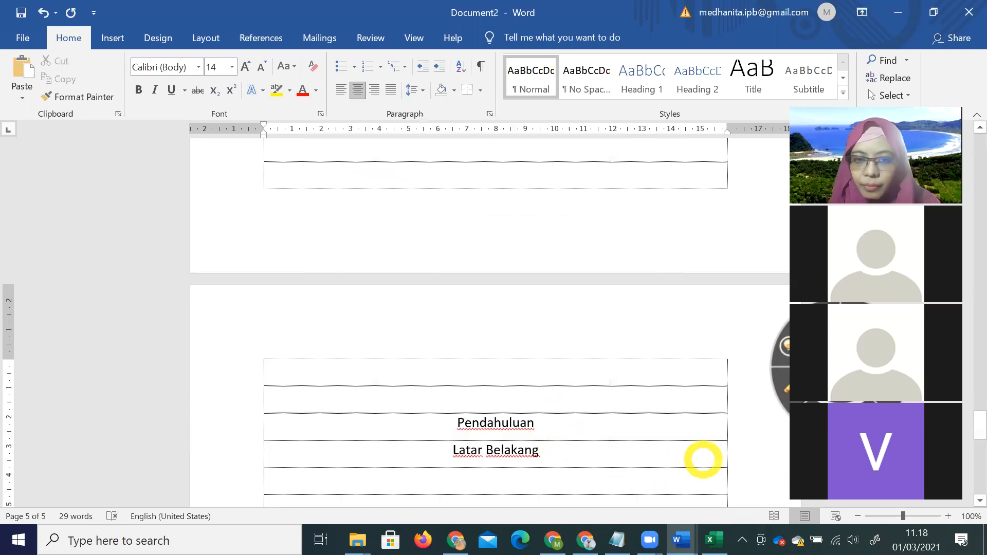
# Step: Review the PointerFocus spotlight and pen options, and turn off the magnifier's Enable Hotkey (F12) and Use Glass Effect
pyautogui.click(492, 135)
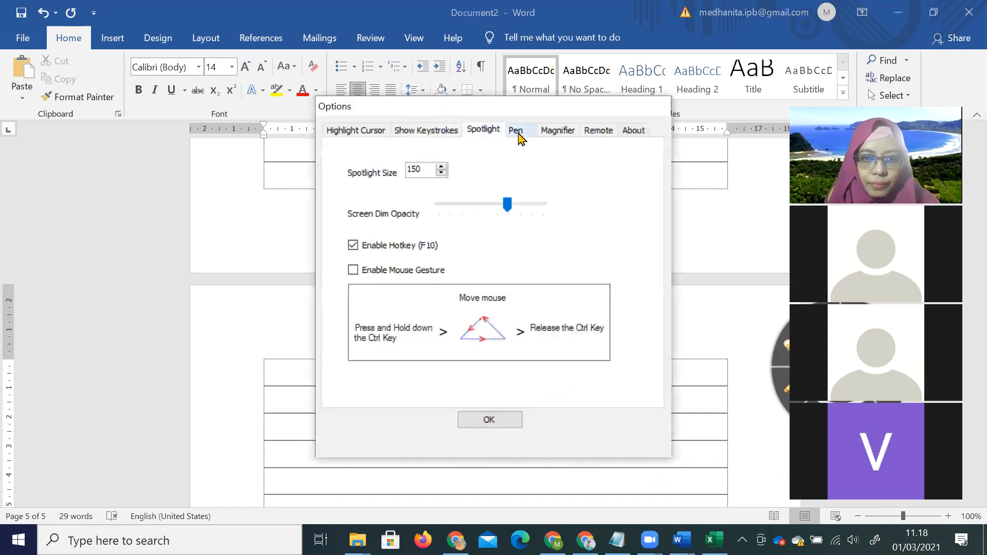
pyautogui.click(513, 133)
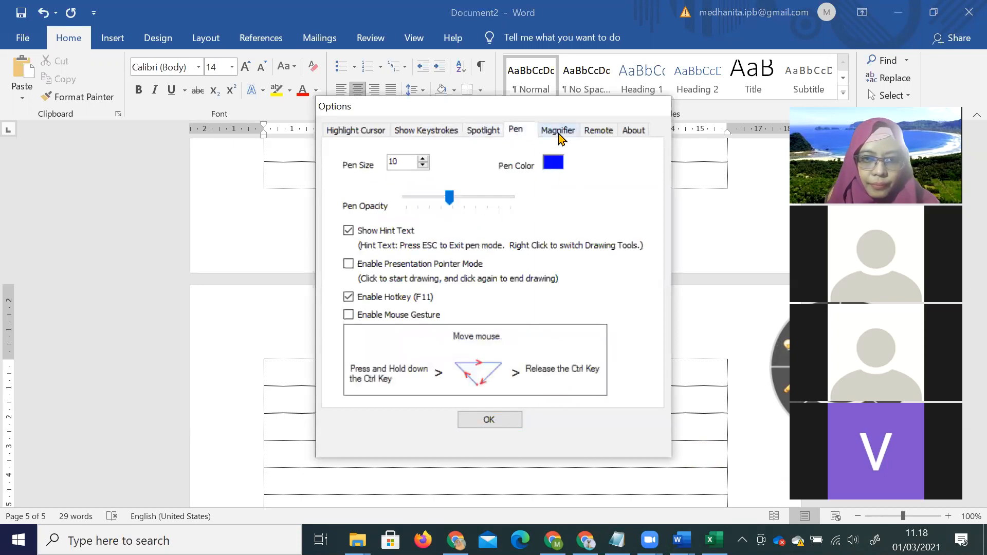
pyautogui.click(560, 134)
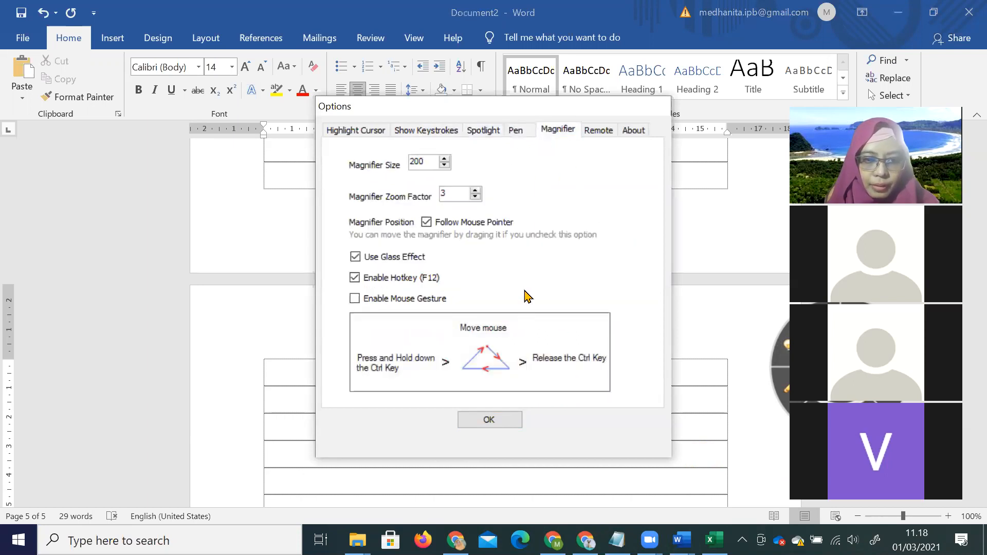
pyautogui.click(355, 277)
pyautogui.click(355, 257)
# Step: Review the remaining PointerFocus settings, turn off the spotlight's Enable Hotkey (F10), and close the options
pyautogui.click(611, 135)
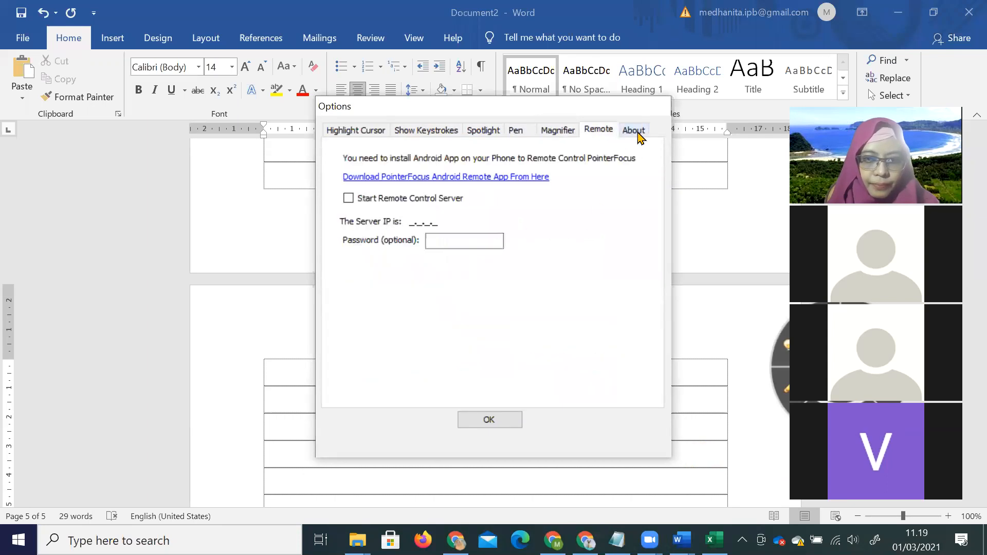
pyautogui.click(639, 136)
pyautogui.click(513, 136)
pyautogui.click(485, 133)
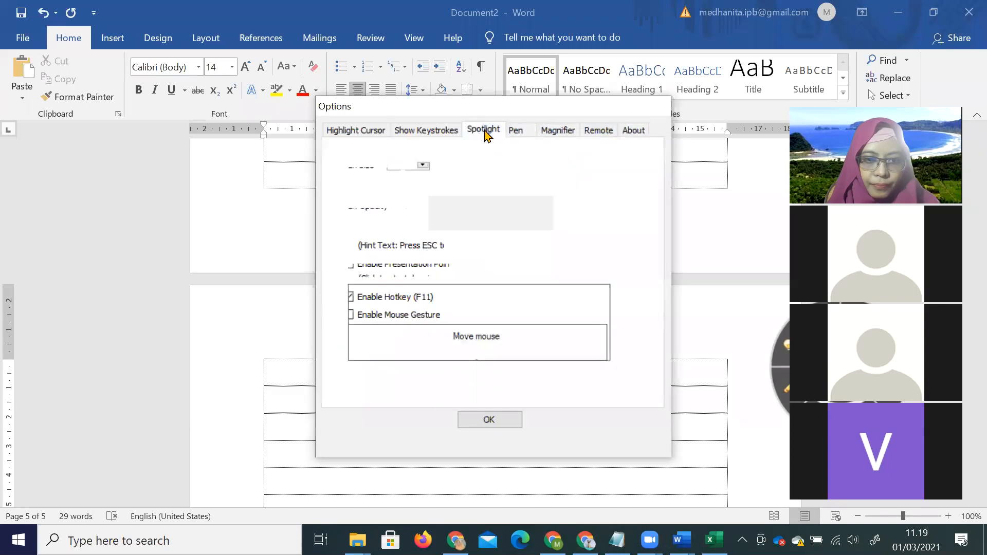
pyautogui.click(513, 135)
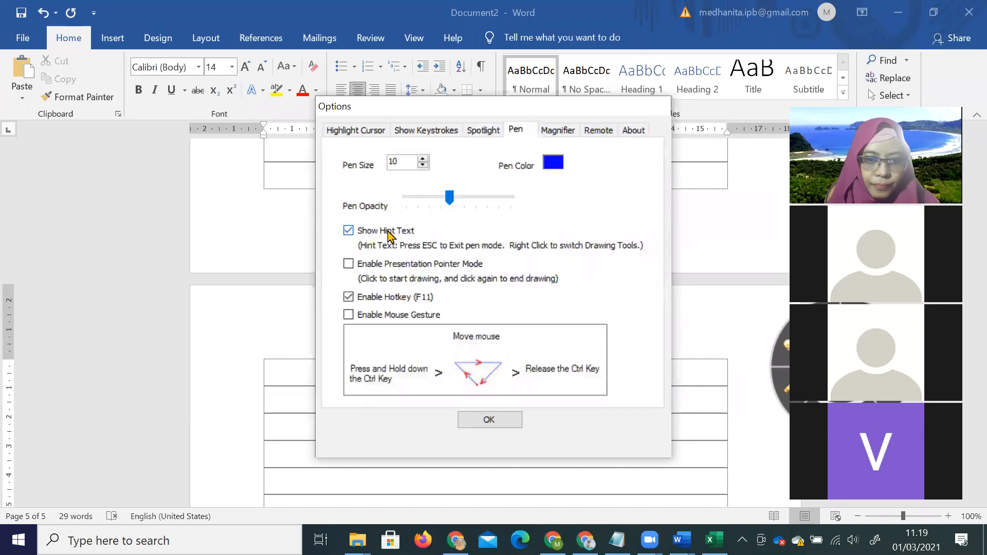
pyautogui.click(484, 130)
pyautogui.click(406, 247)
pyautogui.click(426, 133)
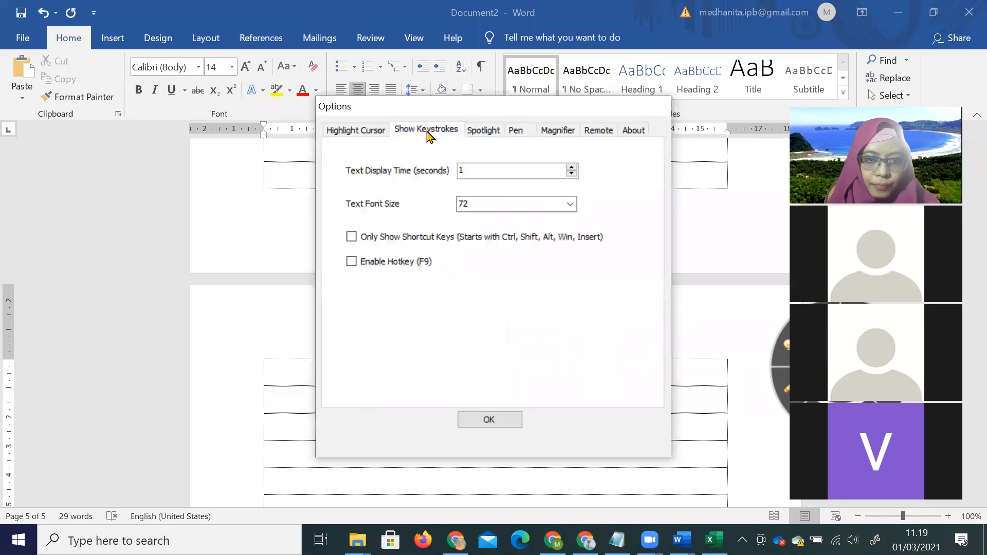
pyautogui.click(360, 132)
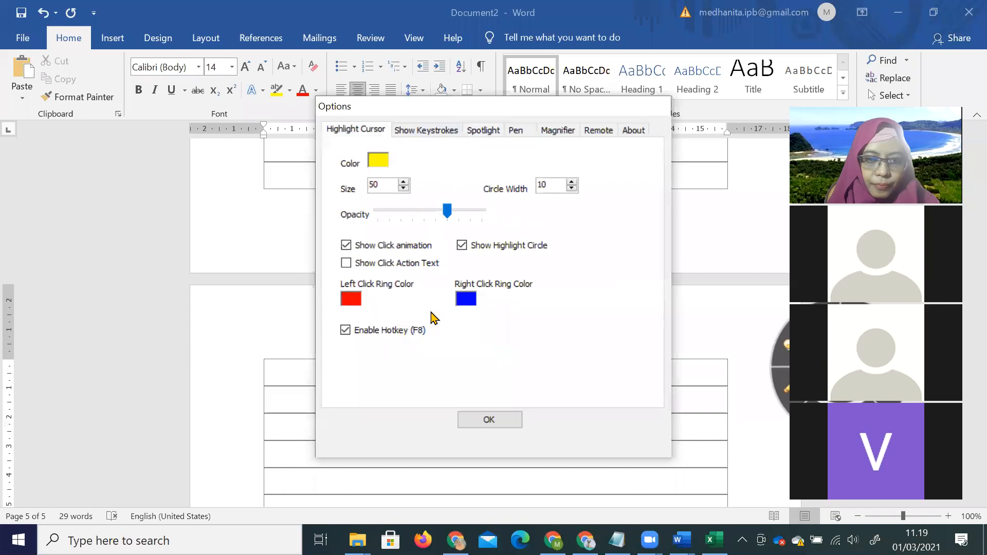
pyautogui.click(489, 420)
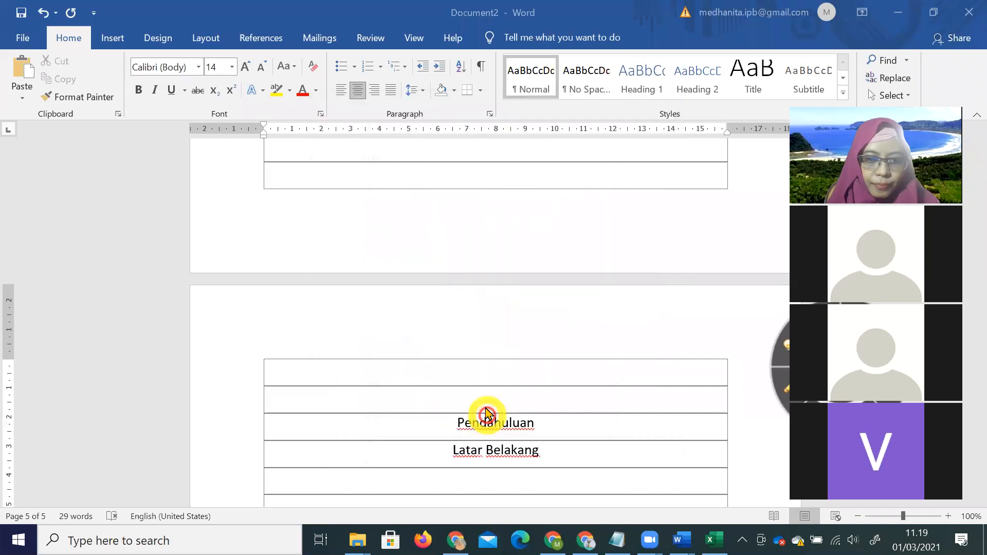
# Step: Return to the Word document and add the centered subheading Tujuan on the line below Latar Belakang
pyautogui.scroll(-1, 493, 409)
pyautogui.scroll(-1, 501, 412)
pyautogui.write('f')
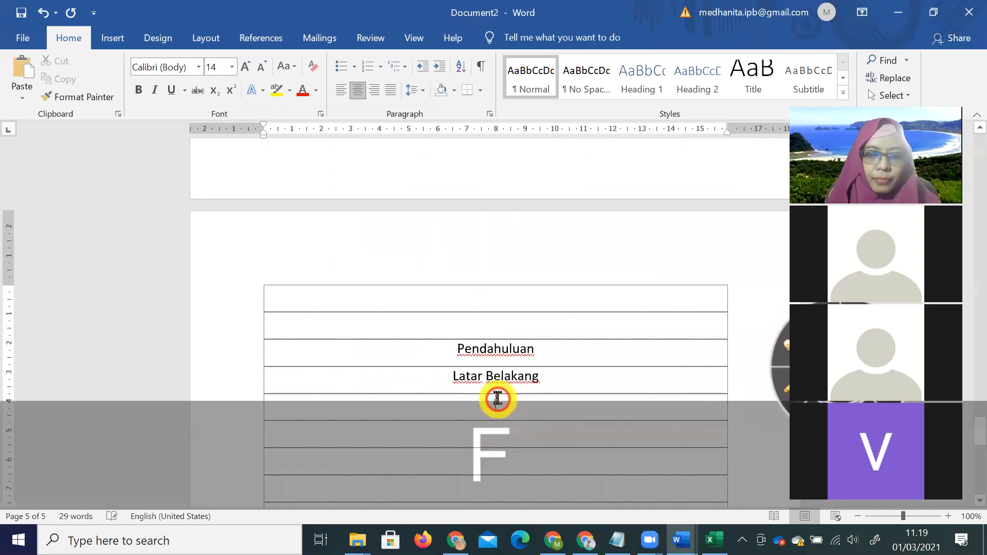
pyautogui.press('BackSpace')
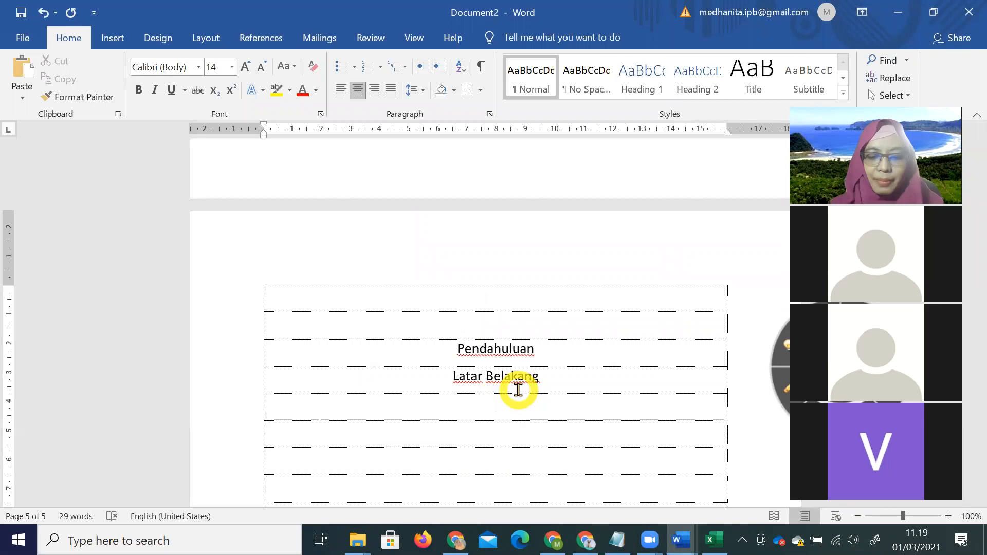
pyautogui.write('Tujuan')
pyautogui.press('Return')
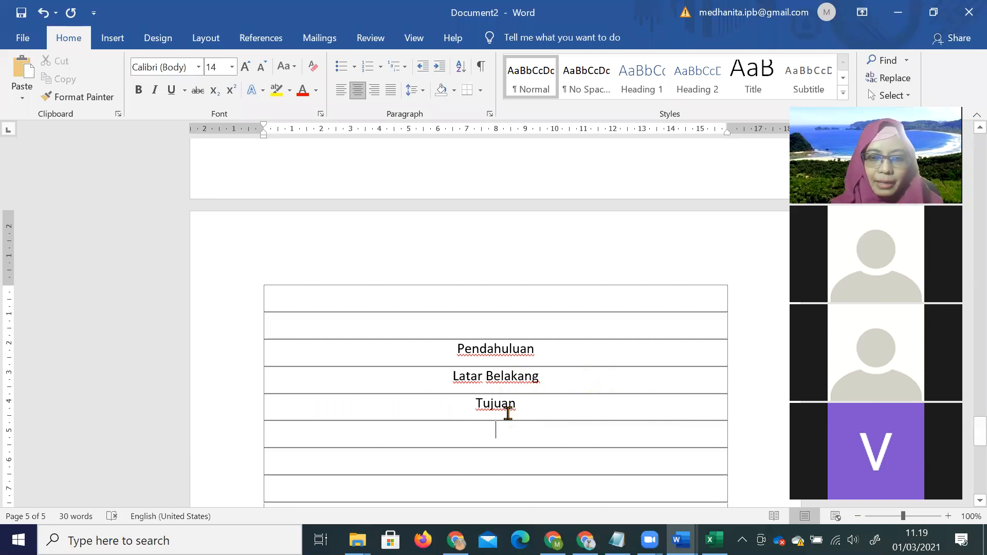
# Step: Add the centered headings Pembahasan and Analisis Kebutuhan on separate lines below Tujuan
pyautogui.write('embahasan')
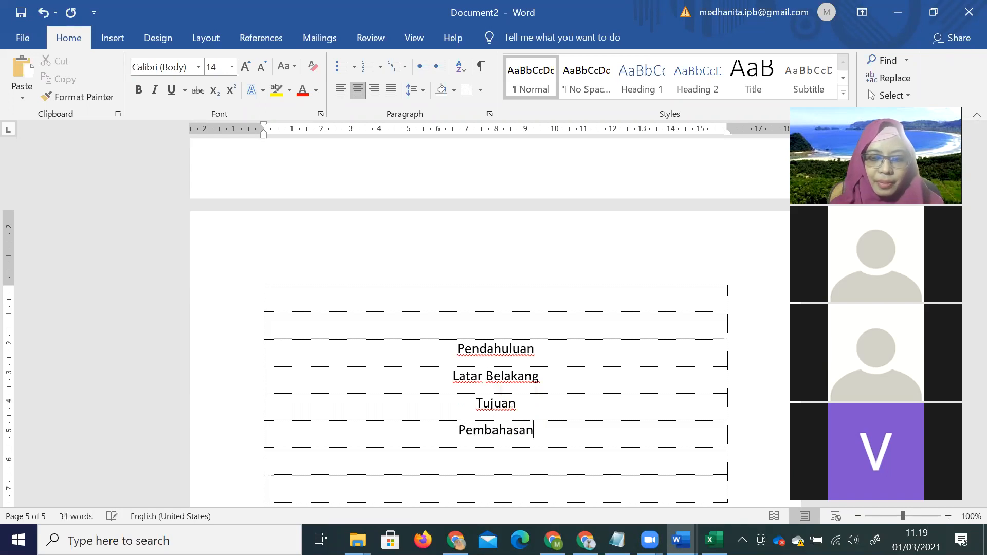
pyautogui.press('Return')
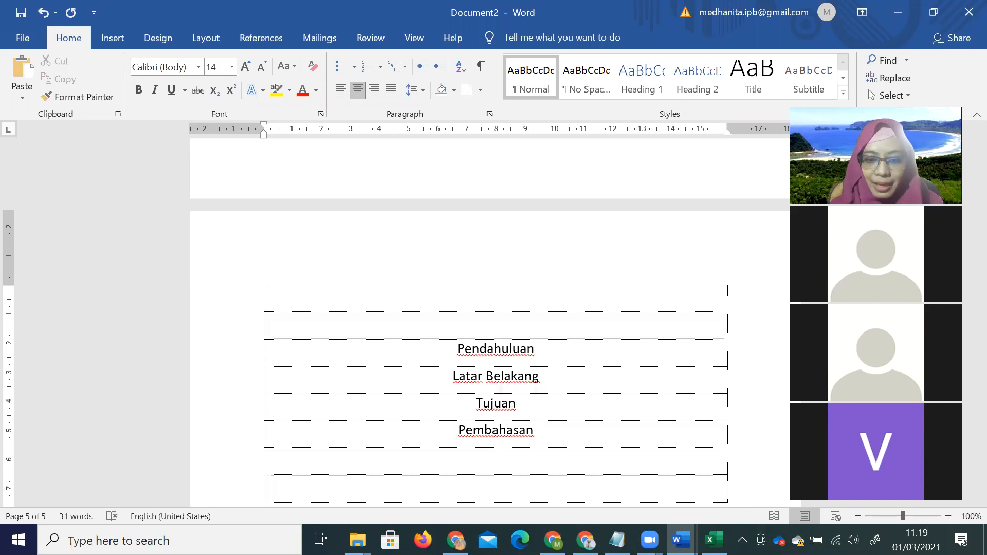
pyautogui.write('Anal')
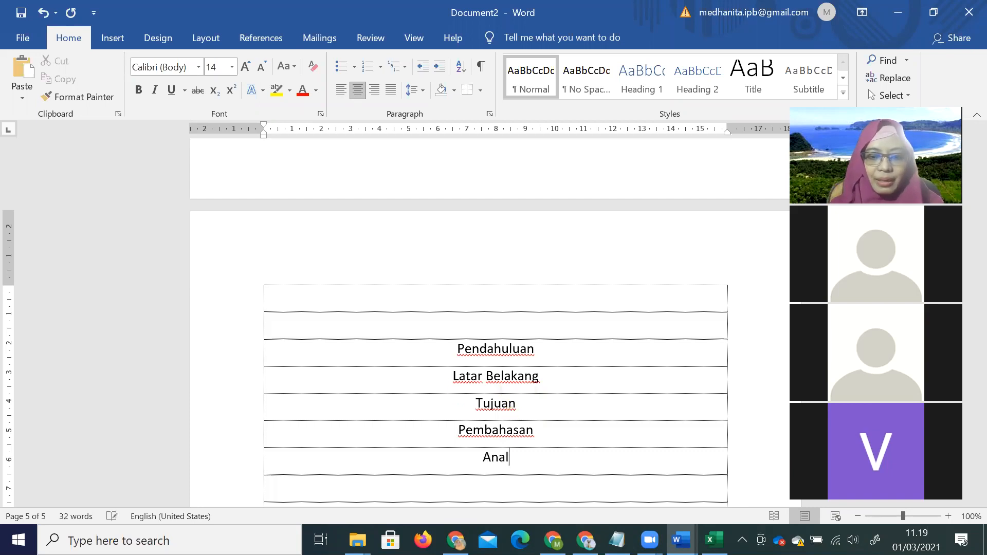
pyautogui.write('isis Kebutuhan')
pyautogui.press('Return')
# Step: Add the centered line Analisis Kebutuhan Fungsional below Analisis Kebutuhan, correcting the capitalisation of both misspelled words
pyautogui.write('ANa')
pyautogui.press('BackSpace')
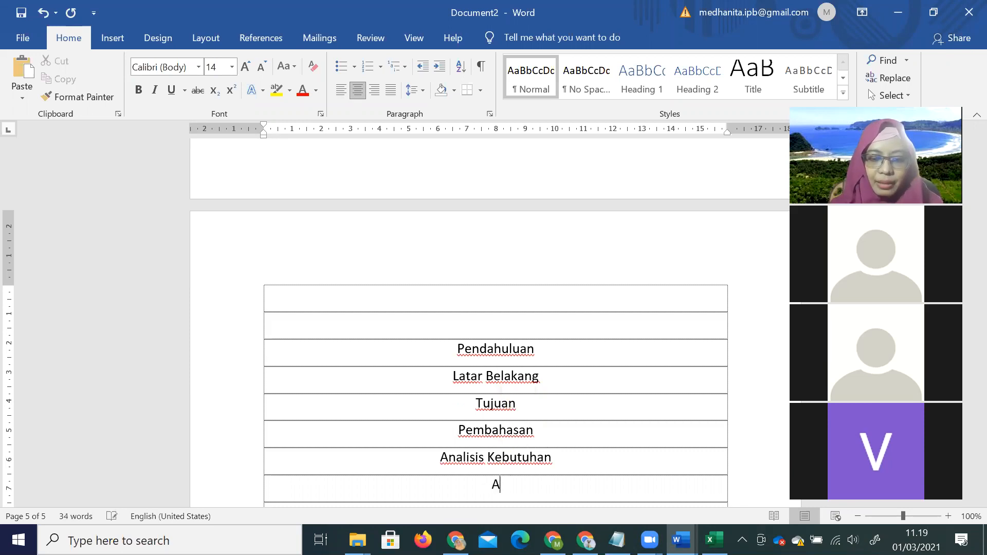
pyautogui.write('alisis K')
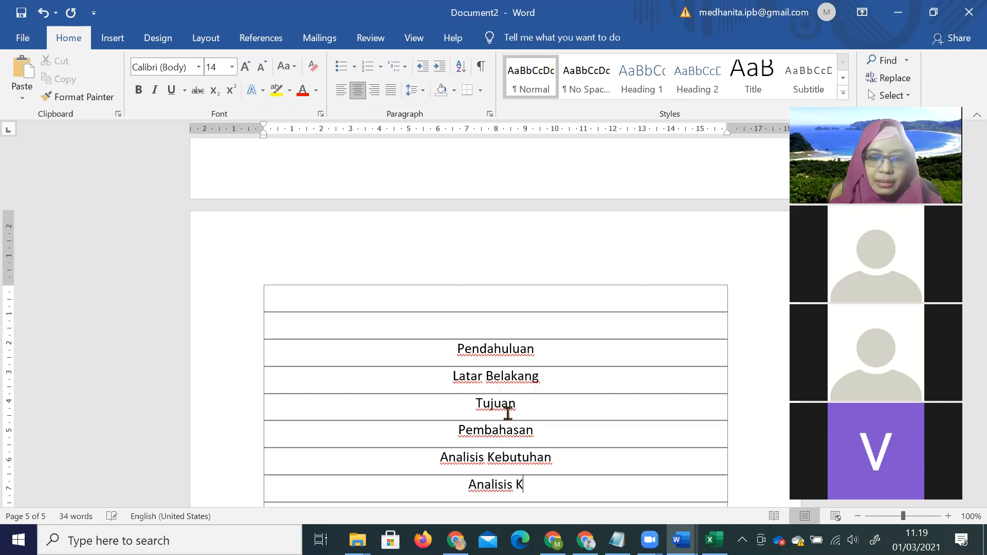
pyautogui.write('ebutuhan FUng')
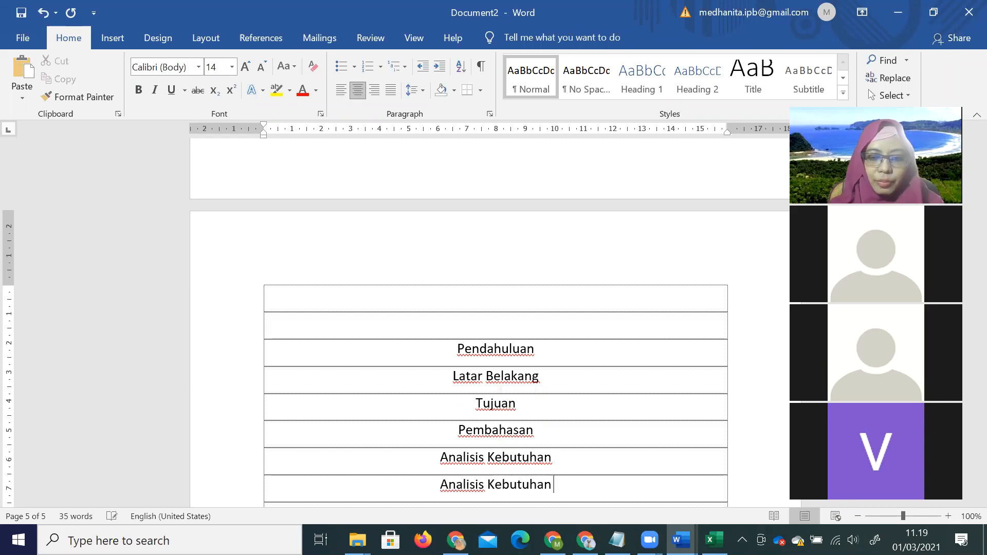
pyautogui.press('BackSpace')
pyautogui.press('BackSpace')
pyautogui.press('BackSpace')
pyautogui.write('gung')
pyautogui.press('BackSpace')
pyautogui.press('BackSpace')
pyautogui.press('BackSpace')
pyautogui.press('BackSpace')
pyautogui.write('ungsional')
pyautogui.press('Down')
# Step: Add the centered line Analisis Kebutunan Non Fungsional below Analisis Kebutuhan Fungsional
pyautogui.write('Analisis Kebutunan N')
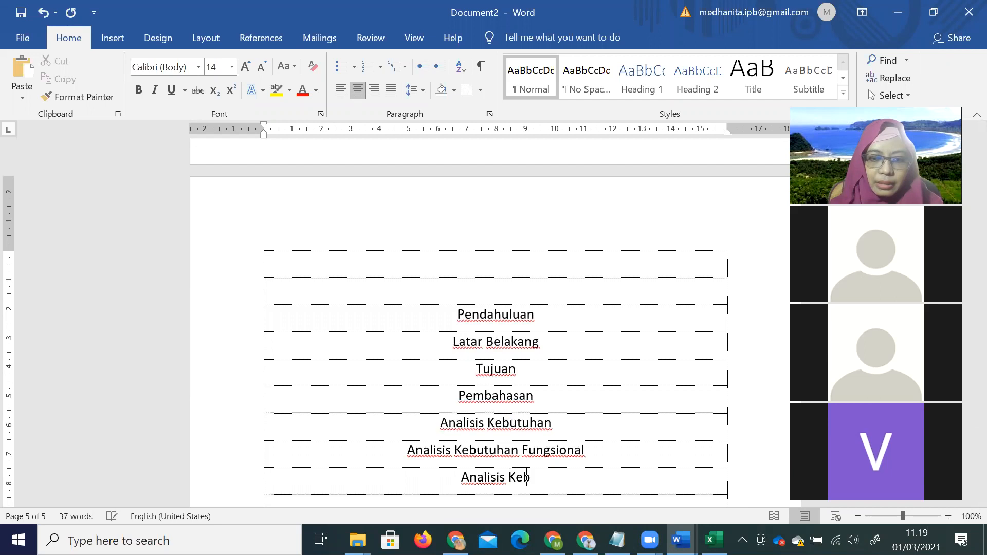
pyautogui.write('on FUng')
pyautogui.press('BackSpace')
pyautogui.press('BackSpace')
pyautogui.press('BackSpace')
pyautogui.write('u')
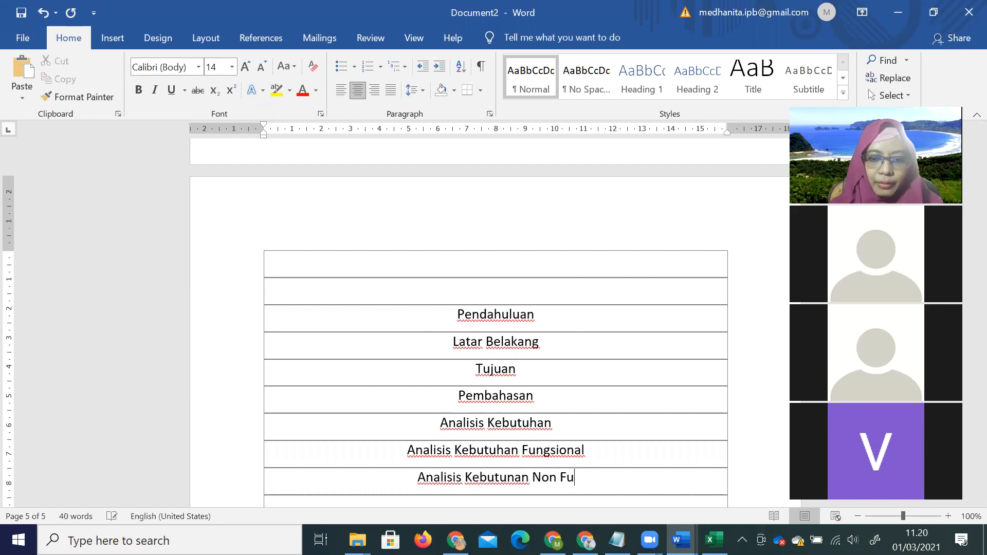
pyautogui.write('ngsiona')
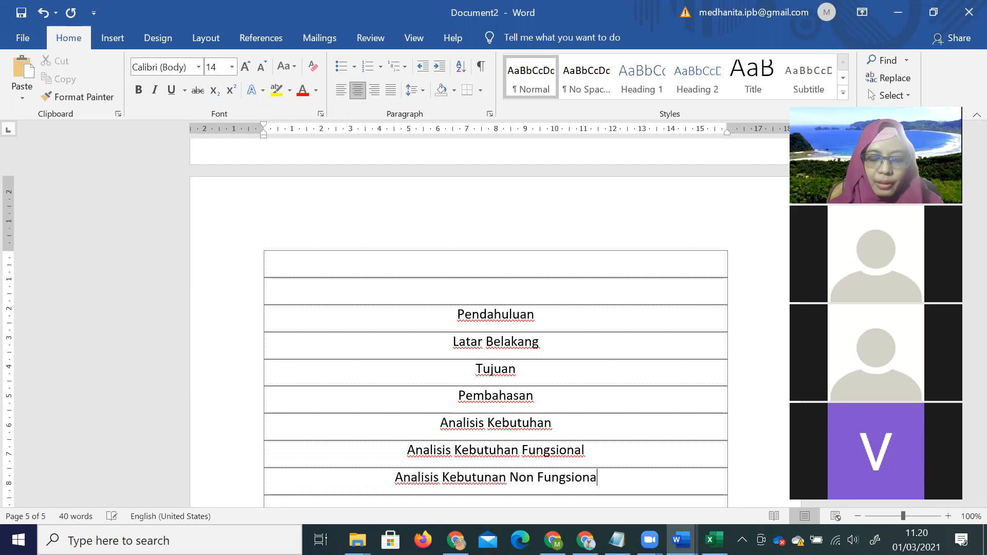
pyautogui.write('l')
pyautogui.press('Down')
# Step: Add the centered lines Desain, Penutup, Simpulan and Saran, each on its own line at the end of the outline
pyautogui.write('Desain')
pyautogui.press('Down')
pyautogui.write('penu')
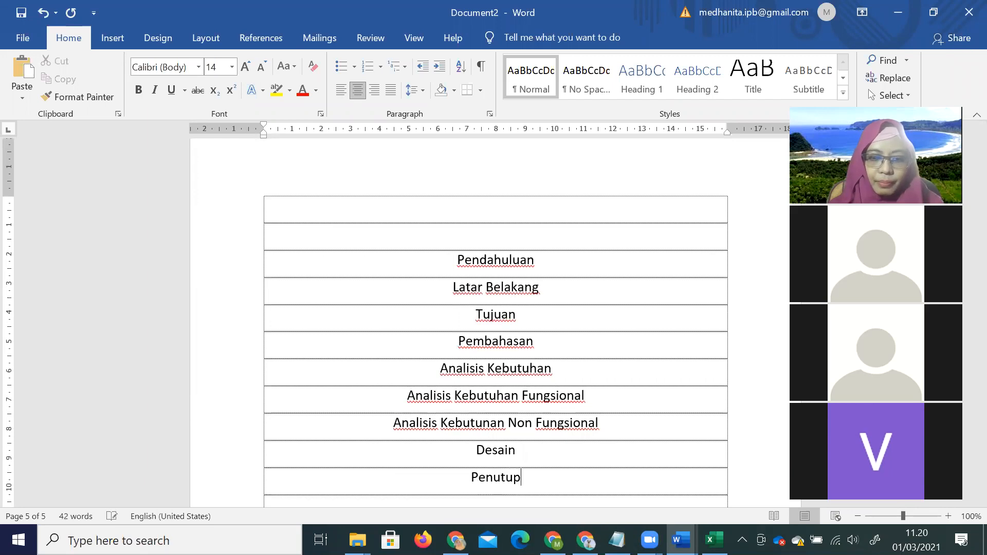
pyautogui.press('Down')
pyautogui.write('Sa')
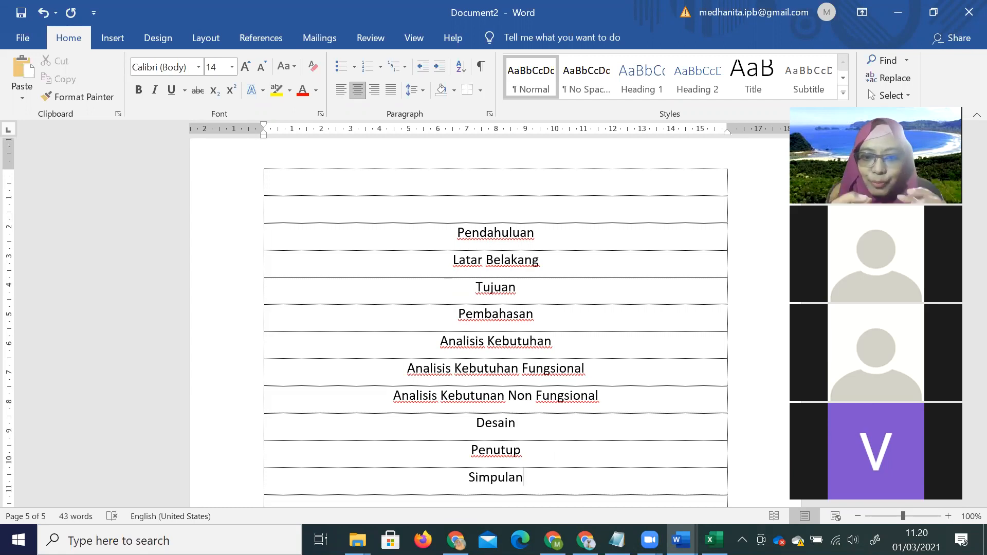
pyautogui.press('Return')
pyautogui.write('sa')
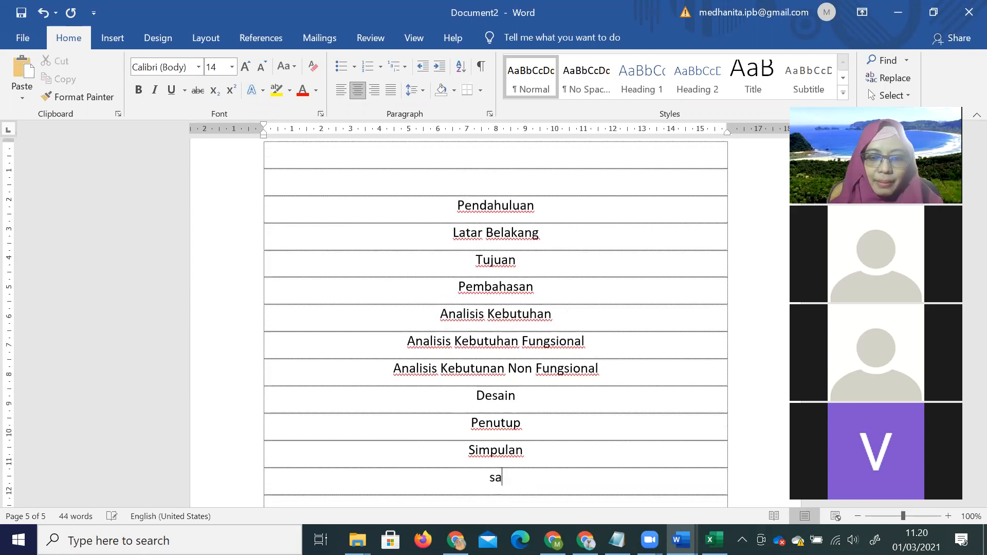
pyautogui.write('Saran')
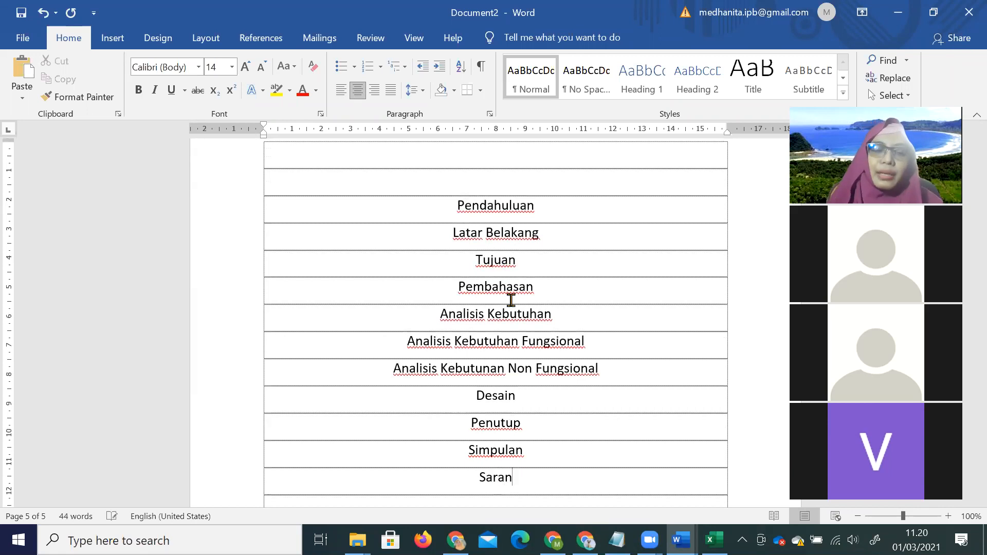
# Step: Apply the multilevel list numbering 1., 1.1., 1.1.1. to all lines from Pendahuluan to Saran
pyautogui.moveTo(457, 205); pyautogui.dragTo(546, 472)
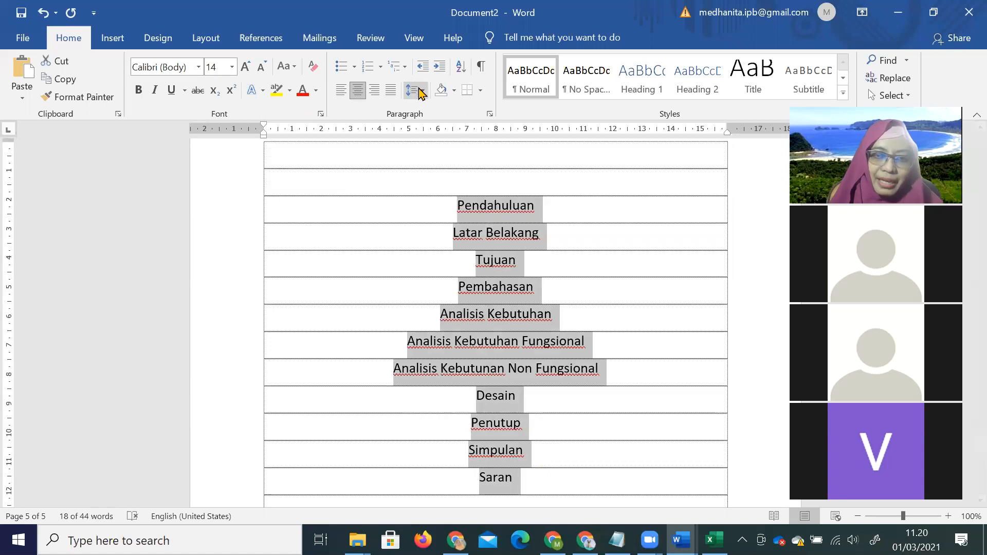
pyautogui.click(406, 71)
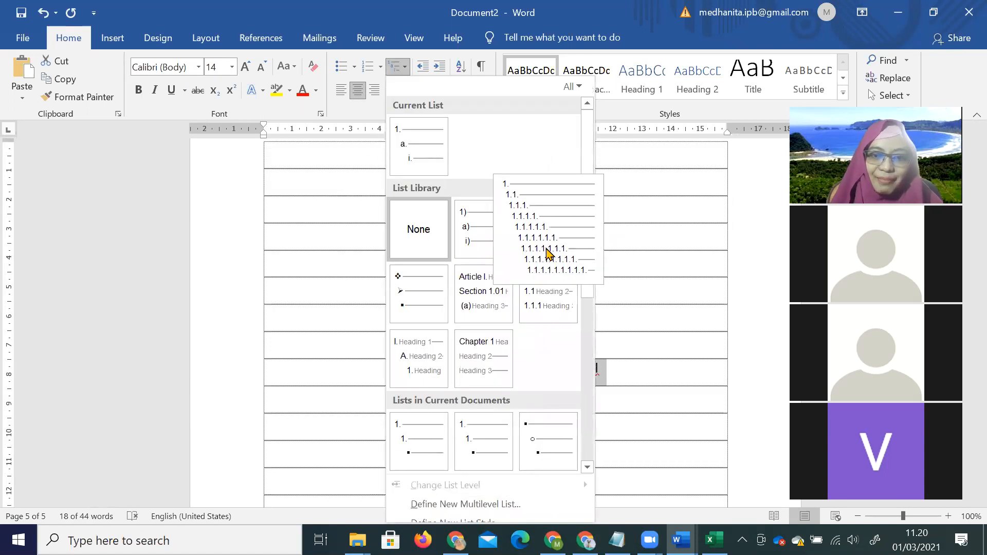
pyautogui.click(549, 251)
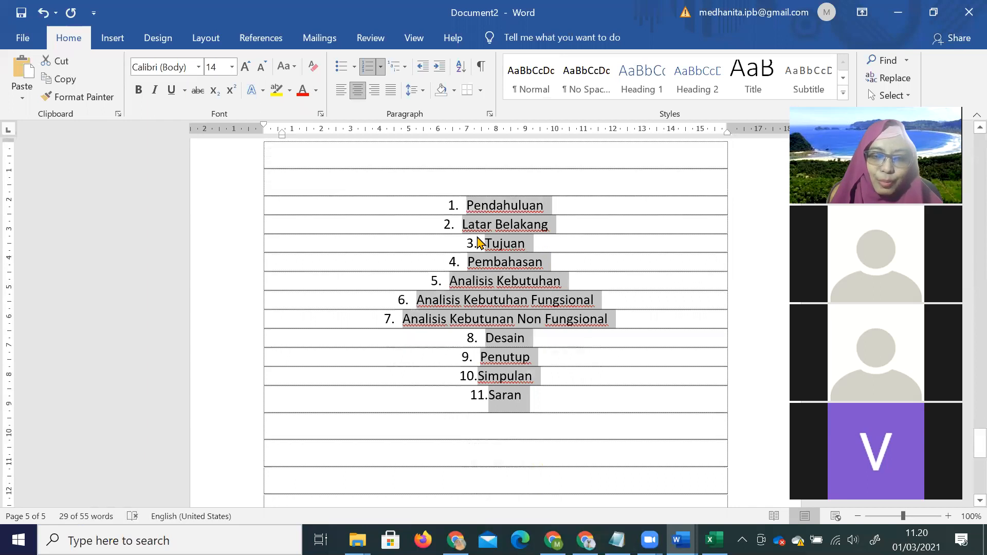
# Step: Demote Latar Belakang and Tujuan to the second list level under Pendahuluan
pyautogui.click(462, 227)
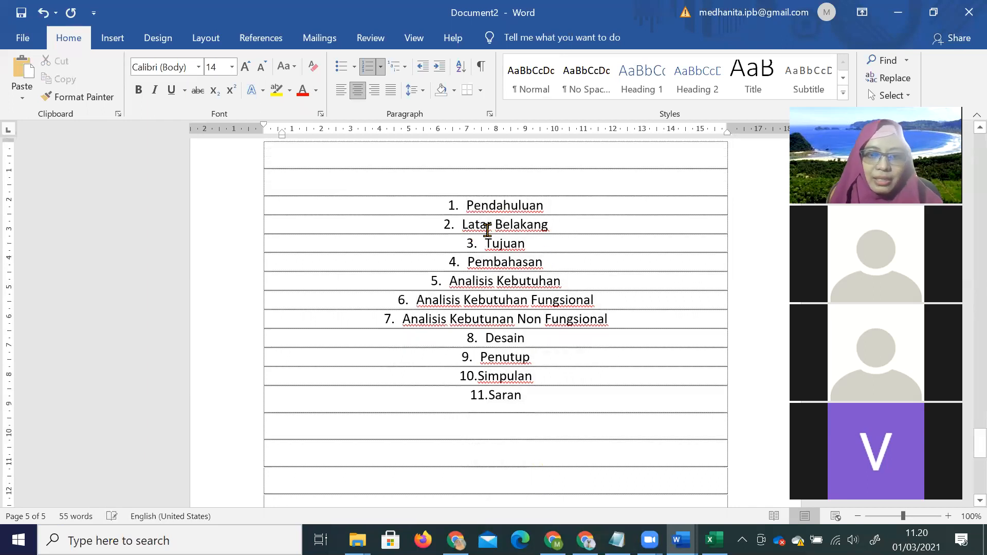
pyautogui.press('Tab')
pyautogui.click(486, 242)
pyautogui.press('Tab')
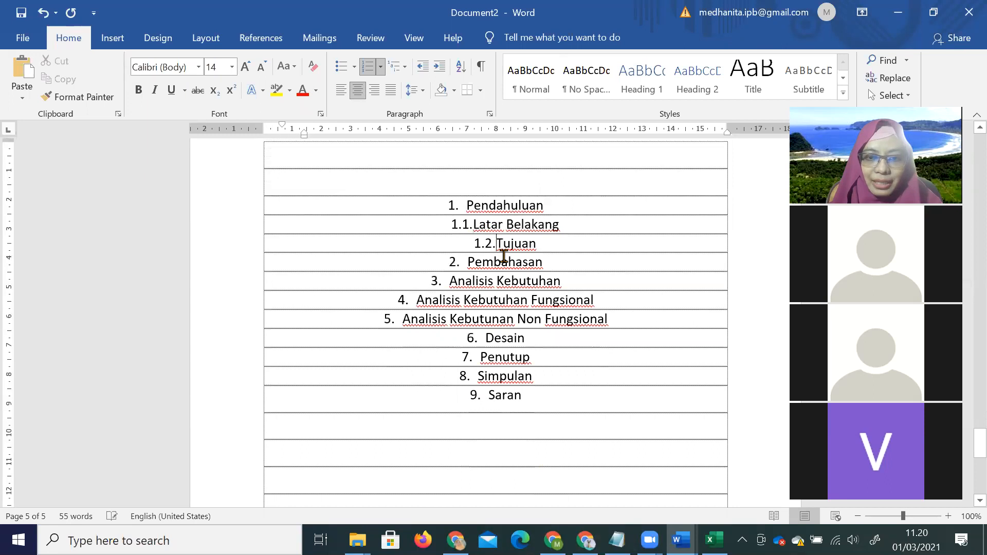
# Step: Demote Analisis Kebutuhan to the second list level and its Fungsional and Non Fungsional lines to the third level
pyautogui.click(452, 283)
pyautogui.click(452, 282)
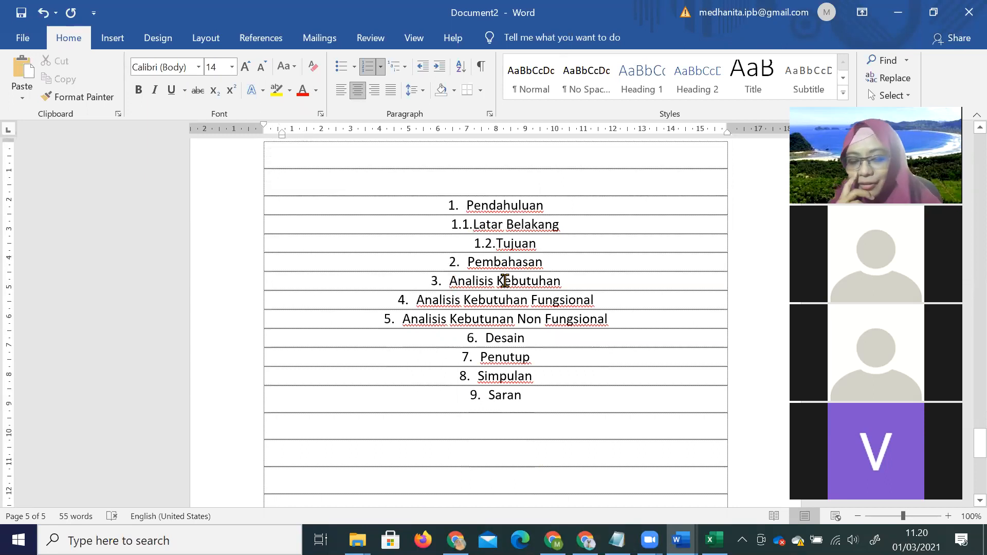
pyautogui.press('Tab')
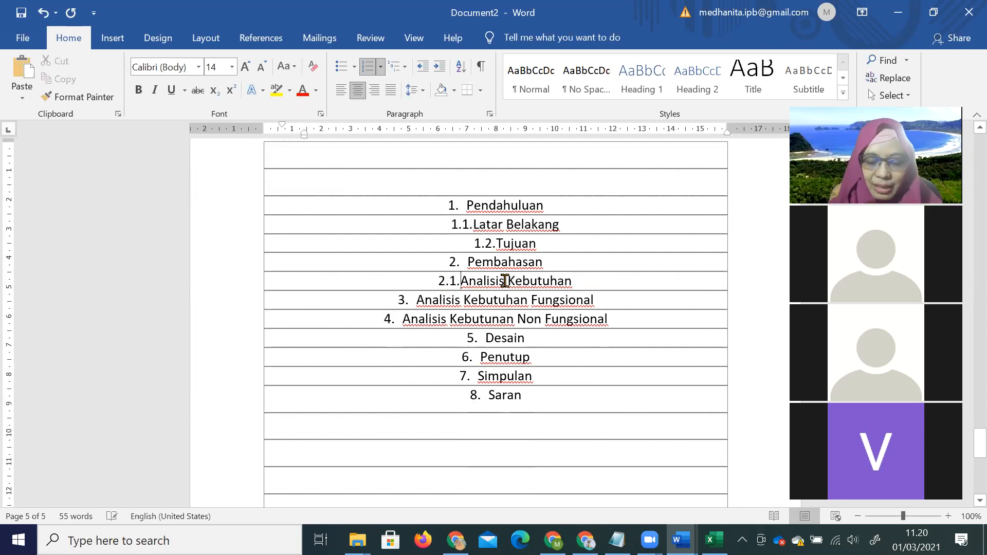
pyautogui.click(419, 298)
pyautogui.press('Tab')
pyautogui.press('Tab')
pyautogui.click(402, 321)
pyautogui.press('Tab')
pyautogui.press('Tab')
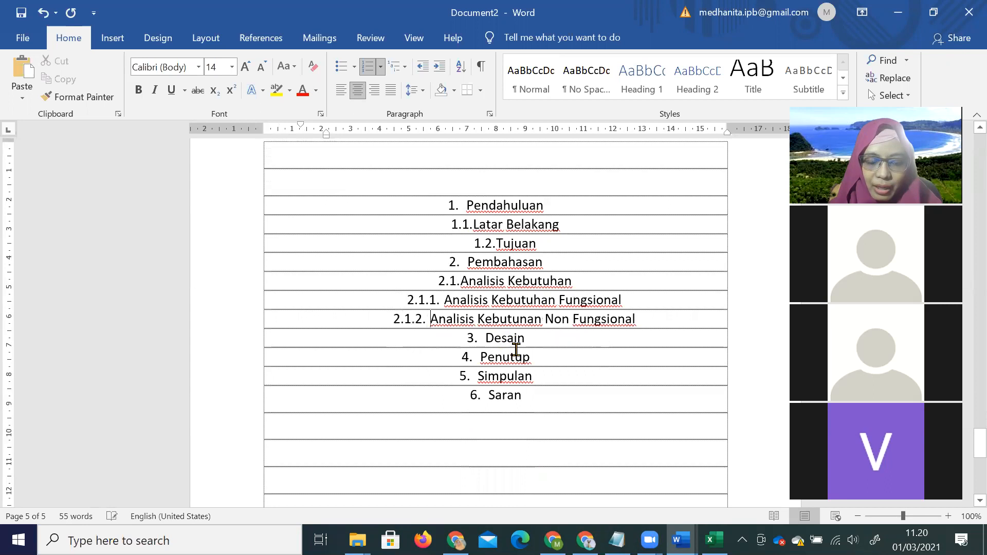
# Step: Demote Desain under Pembahasan, and Simpulan and Saran under Penutup, to the second list level
pyautogui.click(488, 338)
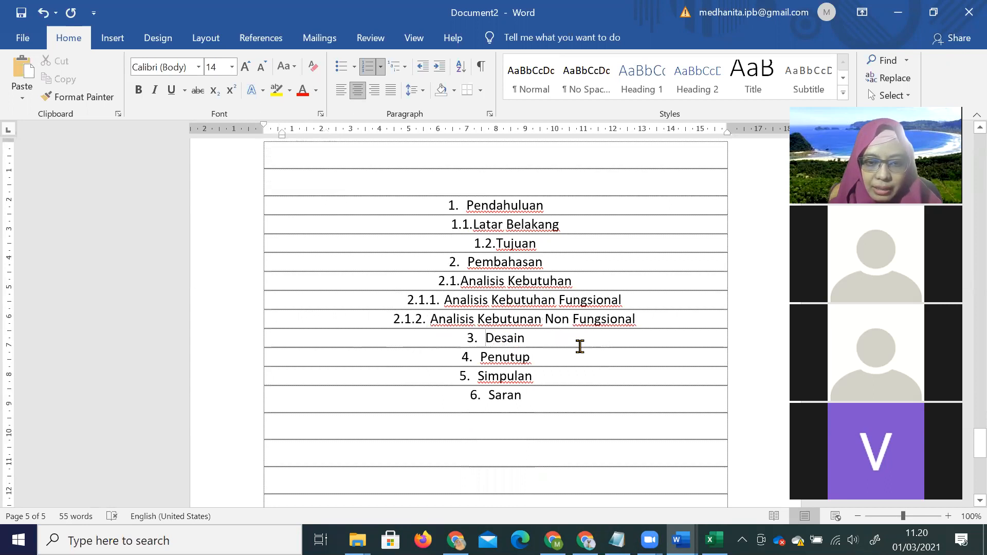
pyautogui.press('Tab')
pyautogui.click(478, 375)
pyautogui.press('Tab')
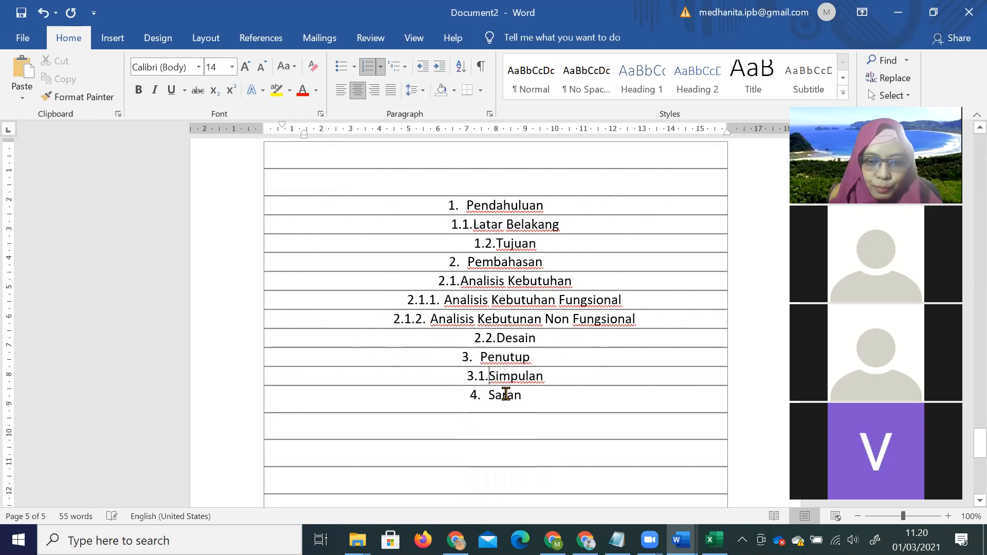
pyautogui.click(491, 395)
pyautogui.press('Tab')
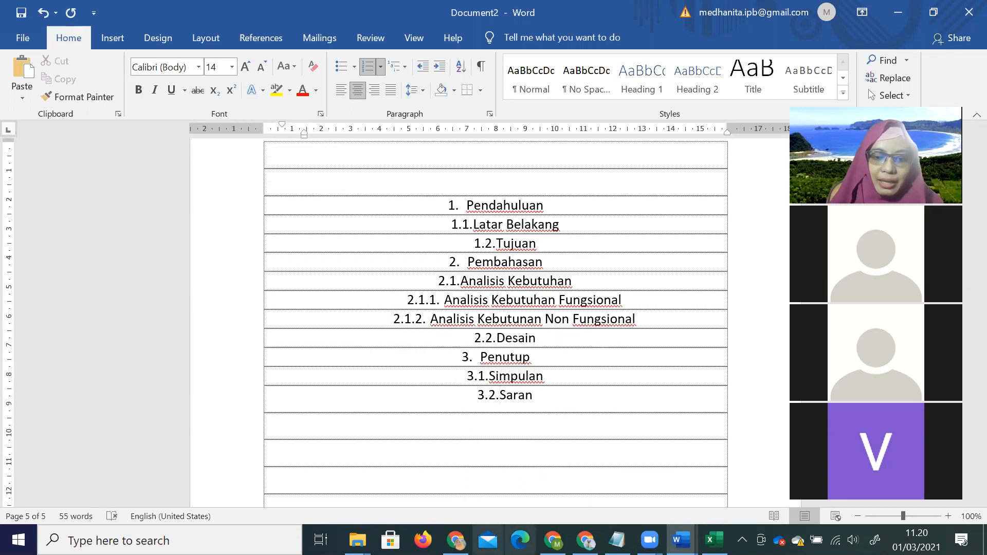
# Step: Switch to WhatsApp, try to paste the clipboard content into the Aplikom MAB kelas C Senin group chat, and return to the Word document
pyautogui.click(585, 540)
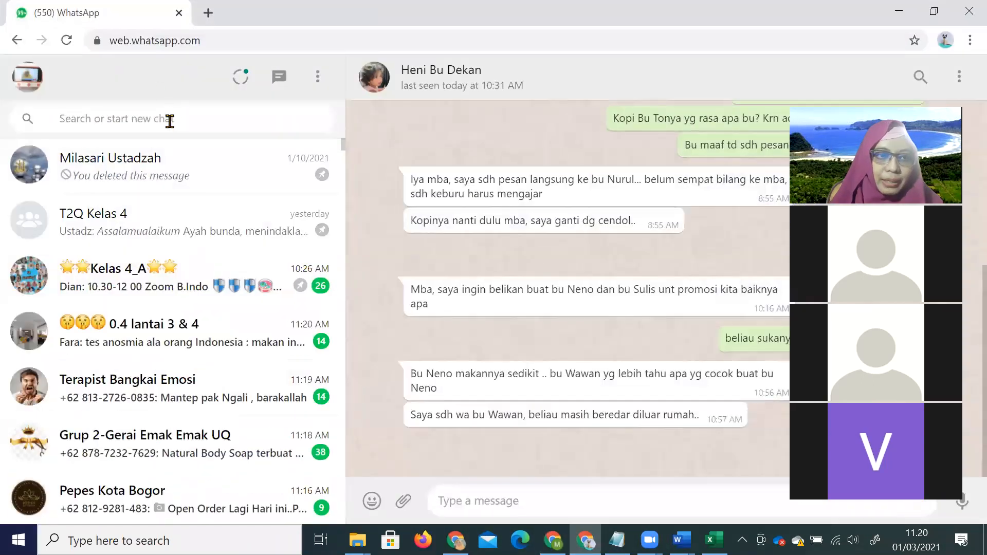
pyautogui.click(184, 119)
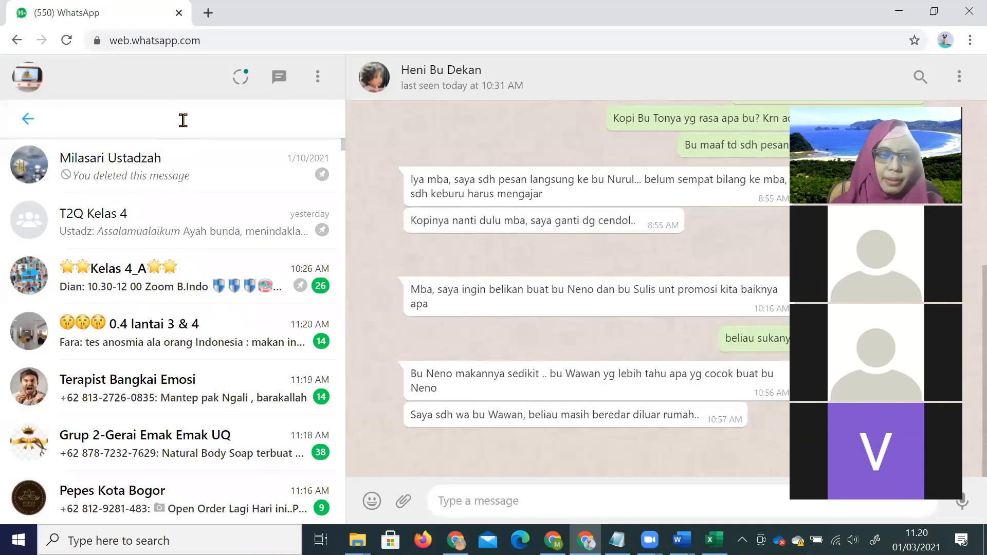
pyautogui.write('mab')
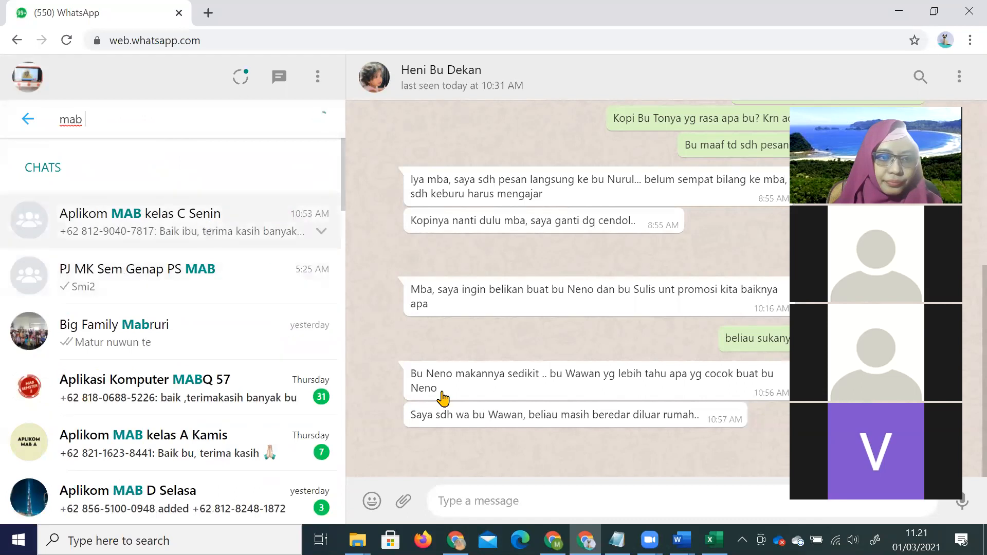
pyautogui.press('Return')
pyautogui.hotkey('ctrl', 'v')
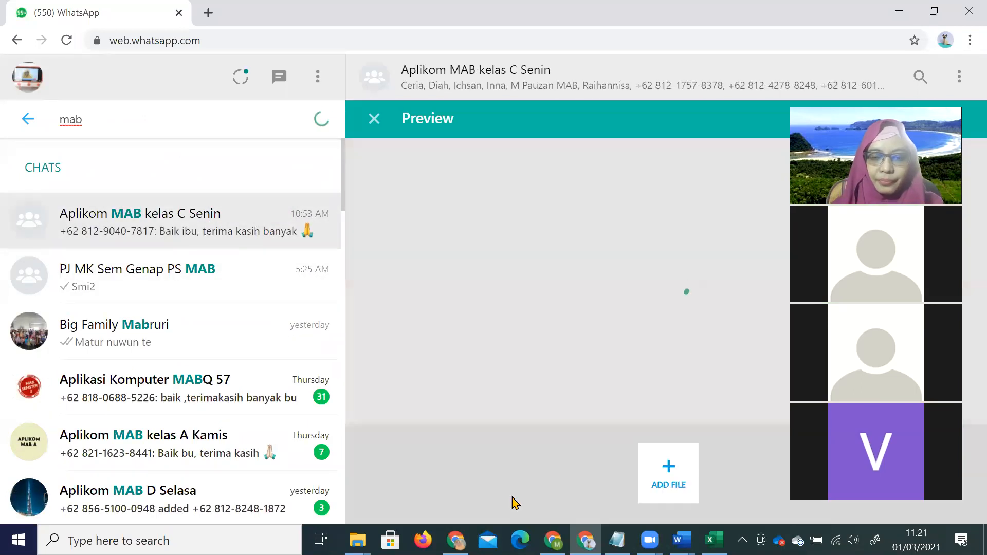
pyautogui.press('Escape')
pyautogui.hotkey('alt', 'Tab')
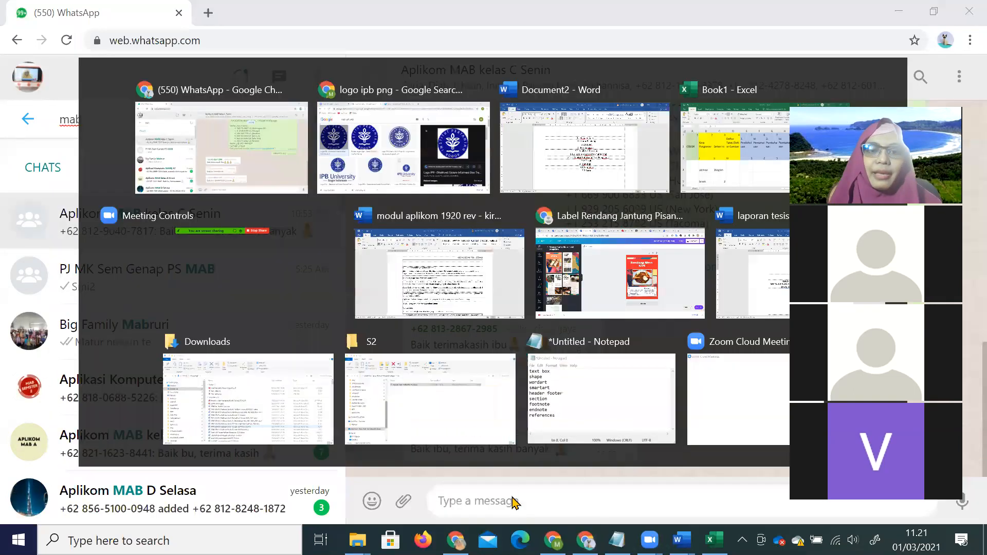
pyautogui.click(681, 540)
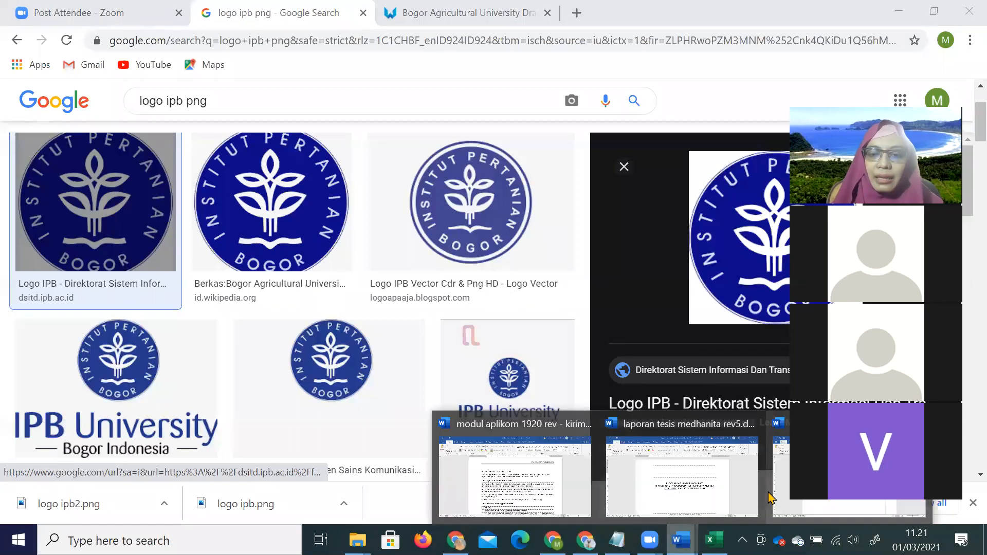
pyautogui.click(772, 498)
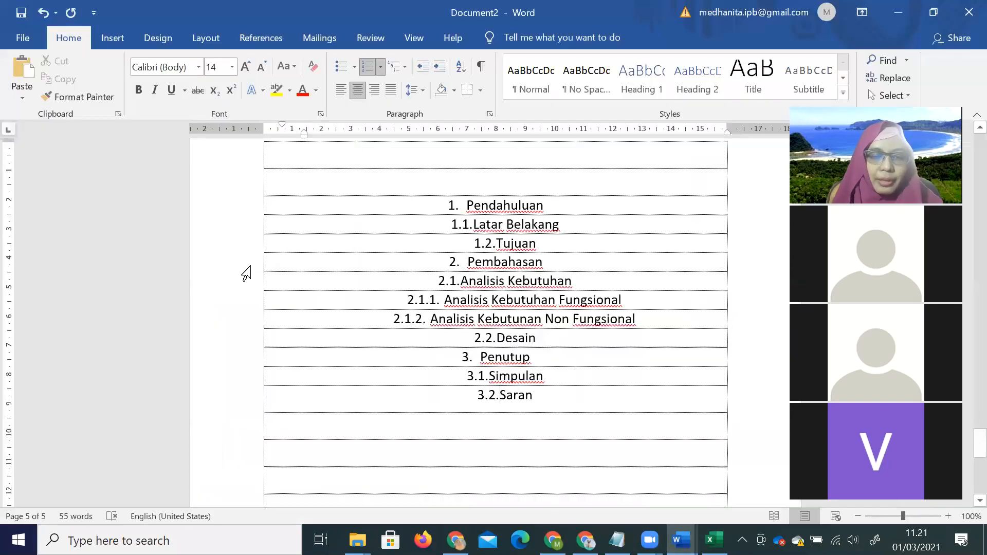
# Step: Save the document in the Downloads folder under the name Praktikum 4_1 Maret 2021
pyautogui.hotkey('ctrl', 's')
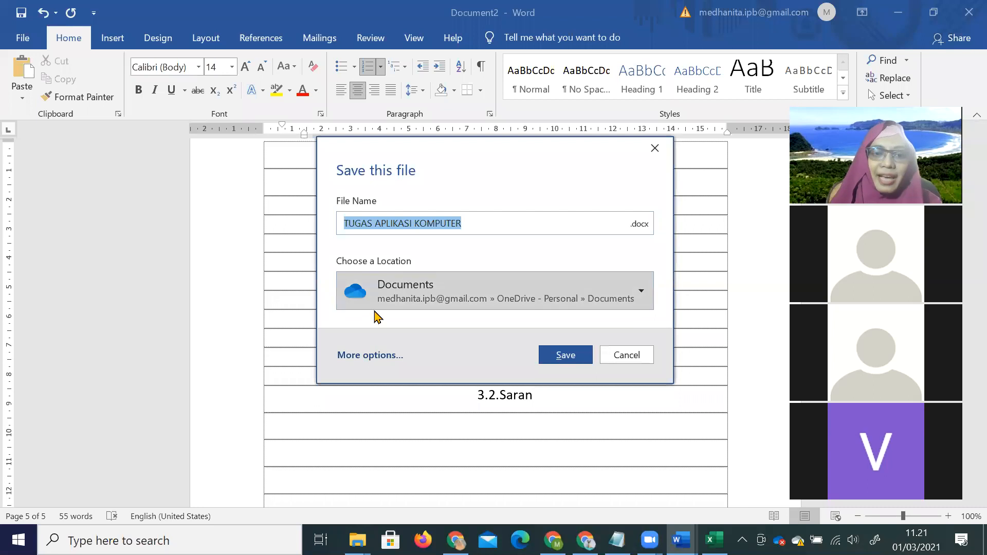
pyautogui.click(580, 302)
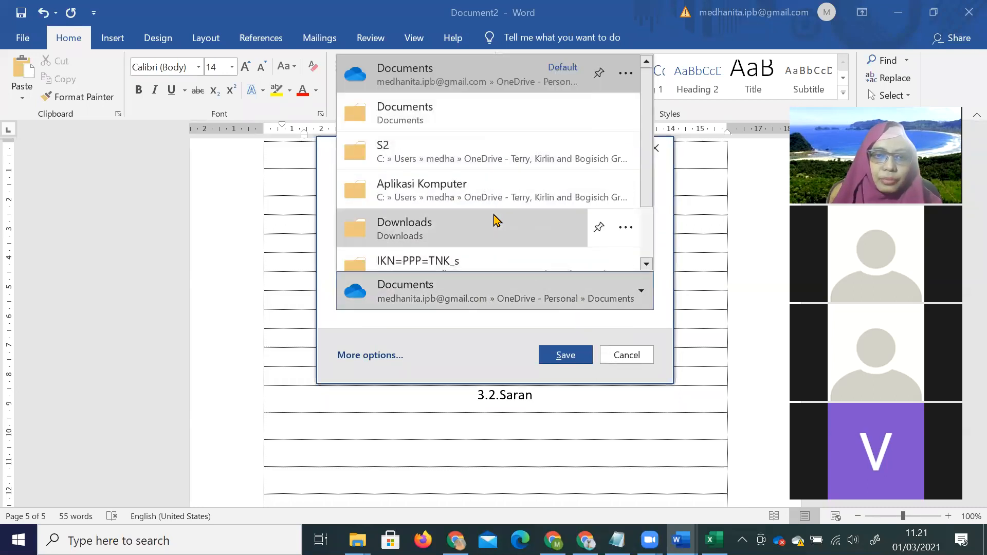
pyautogui.scroll(-1, 494, 221)
pyautogui.click(489, 199)
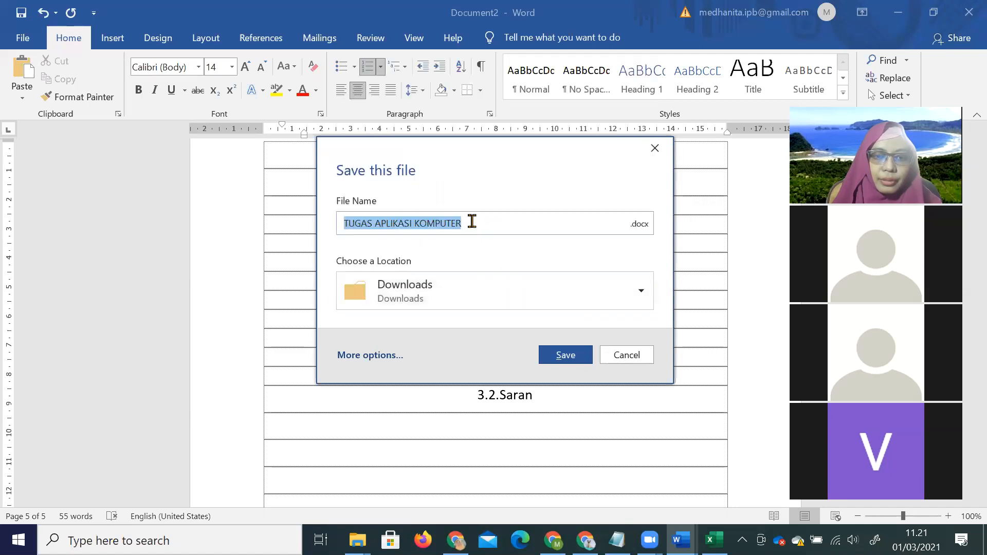
pyautogui.write('Prakti')
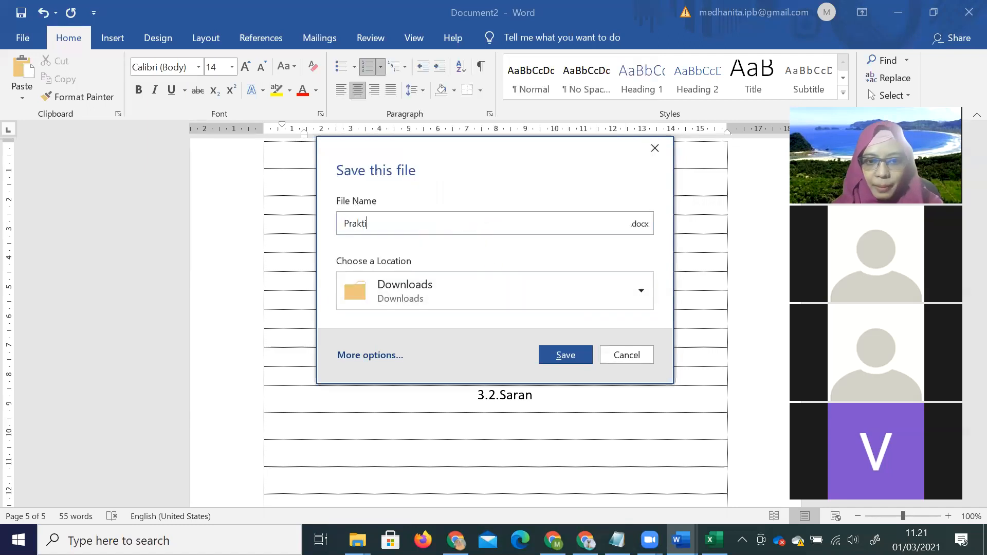
pyautogui.write('kum 4: 1 Maret 2021')
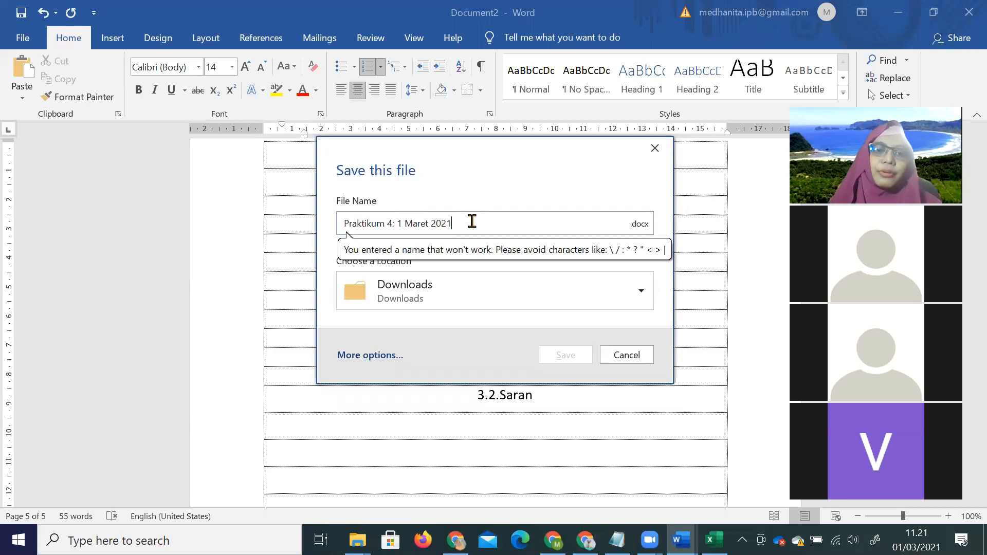
pyautogui.click(397, 223)
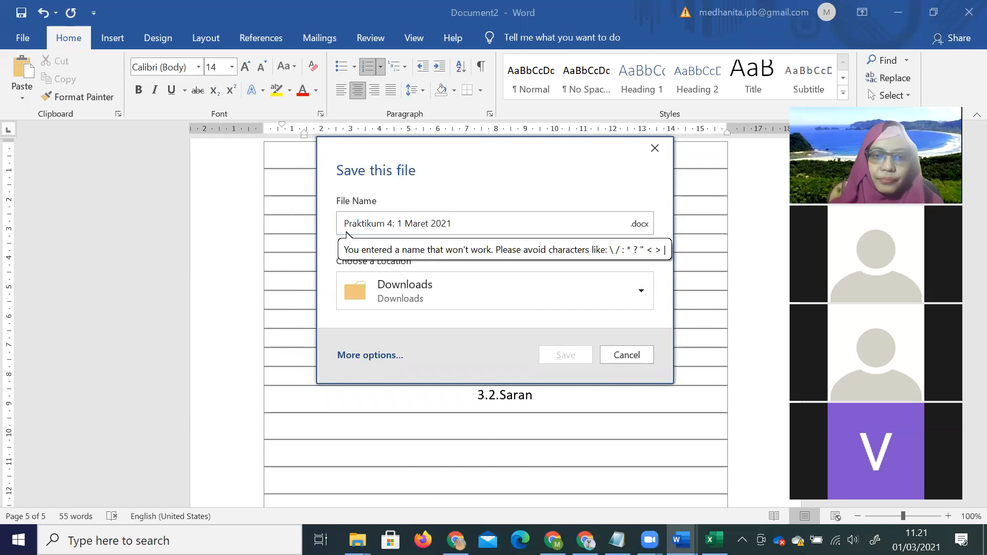
pyautogui.press('BackSpace')
pyautogui.press('BackSpace')
pyautogui.press('Return')
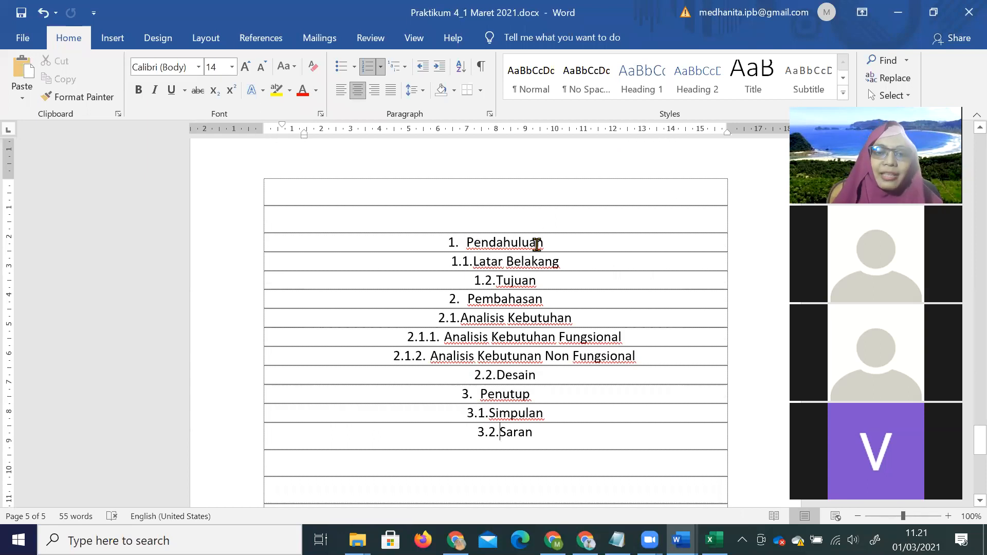
# Step: Insert two blank unnumbered lines below Pendahuluan and three below Latar Belakang
pyautogui.click(564, 242)
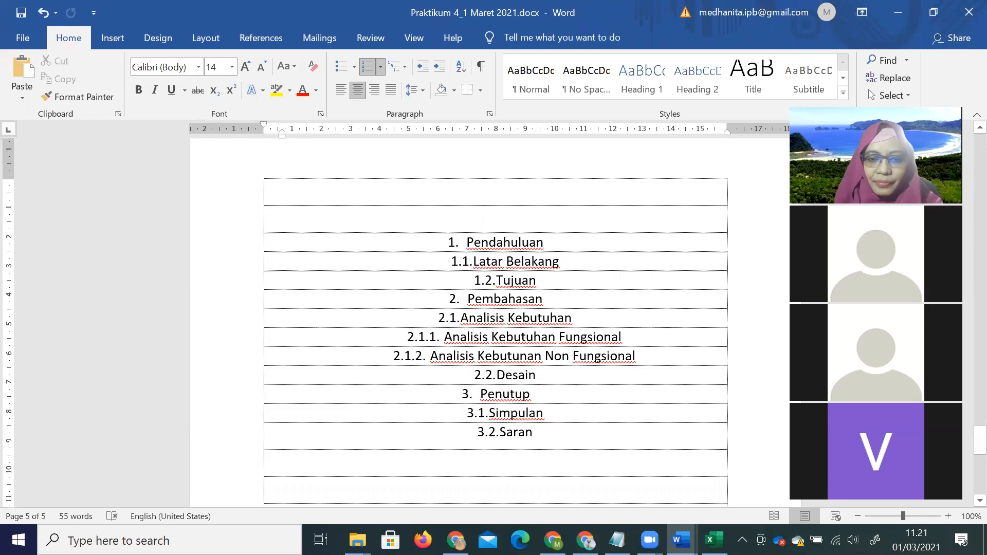
pyautogui.press('Return')
pyautogui.press('Return')
pyautogui.click(572, 324)
pyautogui.press('Return')
pyautogui.hotkey('shift', 'Tab')
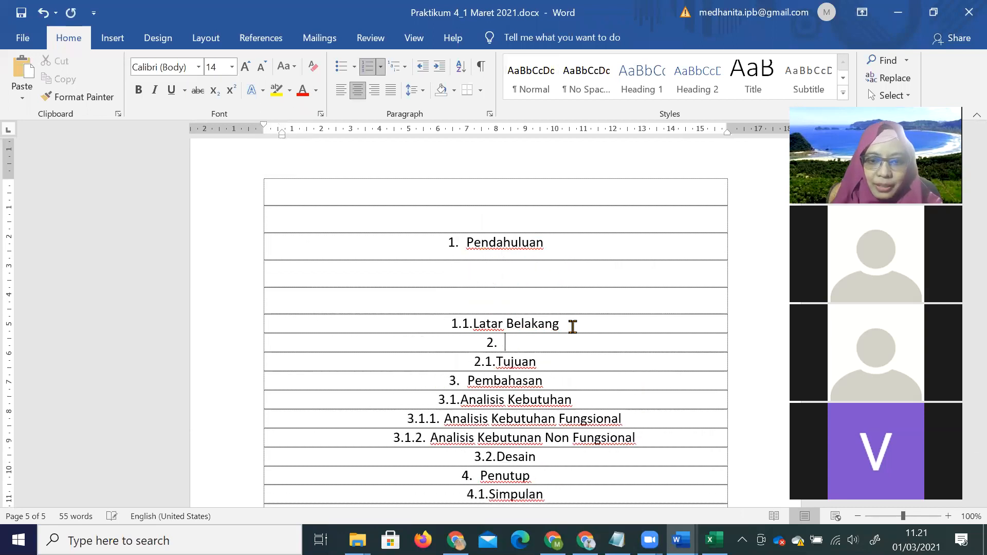
pyautogui.press('Return')
pyautogui.press('Return')
pyautogui.press('Return')
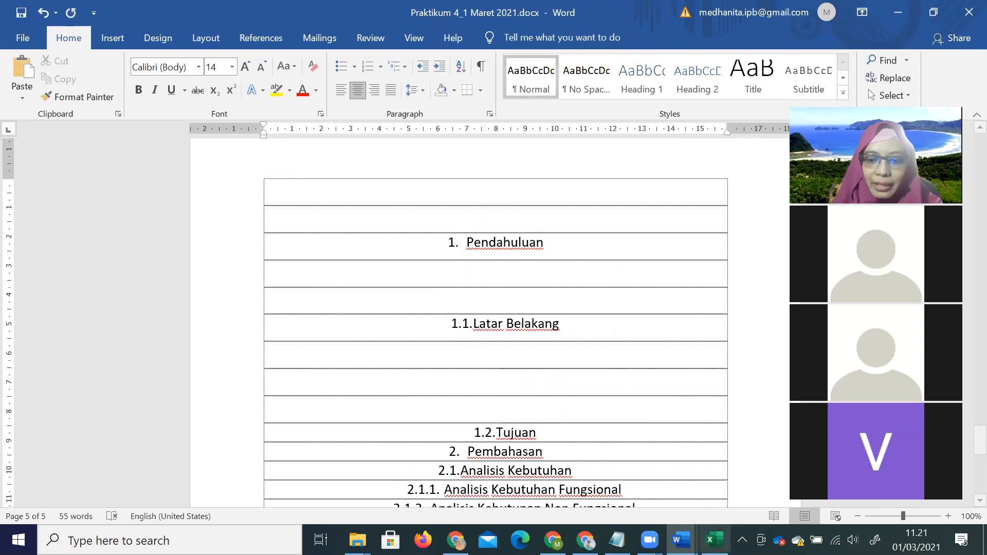
# Step: Check the page-numbering plan in the Excel workbook Book1 and return to the Word document
pyautogui.hotkey('alt', 'Tab')
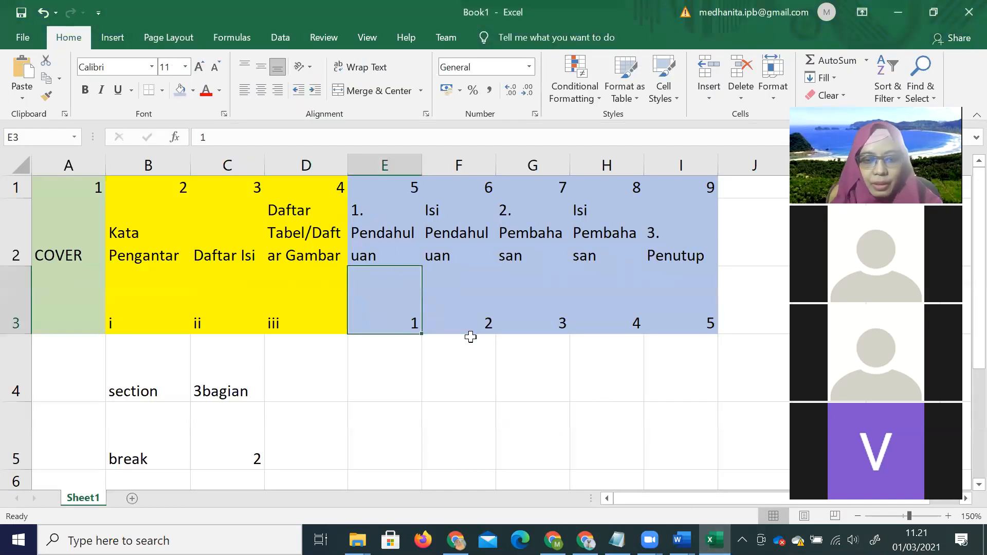
pyautogui.hotkey('alt', 'Tab')
# Step: Insert blank lines below Pendahuluan until the Latar Belakang heading moves to the start of the next page
pyautogui.scroll(-1, 555, 309)
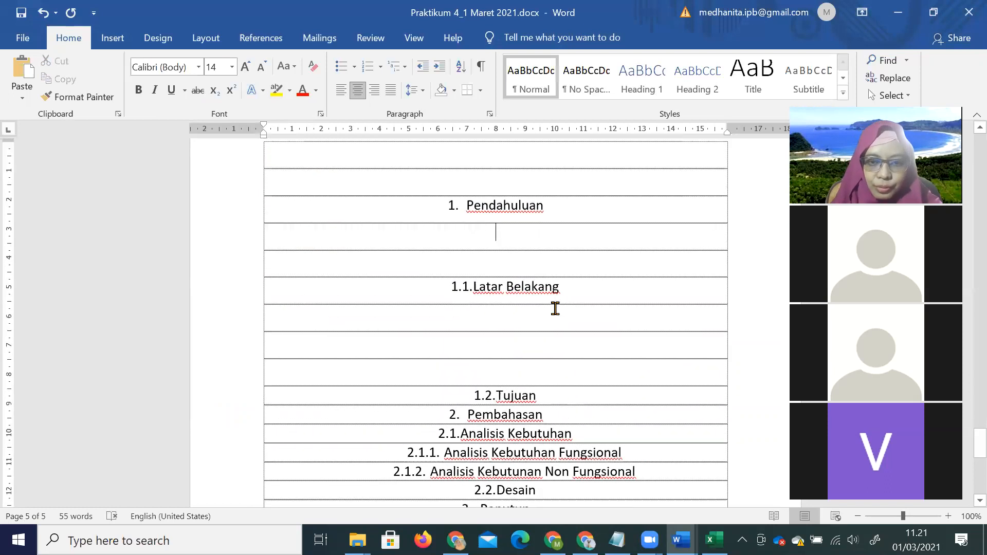
pyautogui.press('Return')
pyautogui.press('Return')
pyautogui.press('Return')
pyautogui.press('Return')
pyautogui.press('Return')
pyautogui.press('Return')
pyautogui.press('Return')
pyautogui.press('Return')
pyautogui.press('Return')
pyautogui.press('Return')
pyautogui.press('Return')
pyautogui.press('Return')
pyautogui.press('Return')
pyautogui.press('Return')
pyautogui.press('Return')
pyautogui.press('Return')
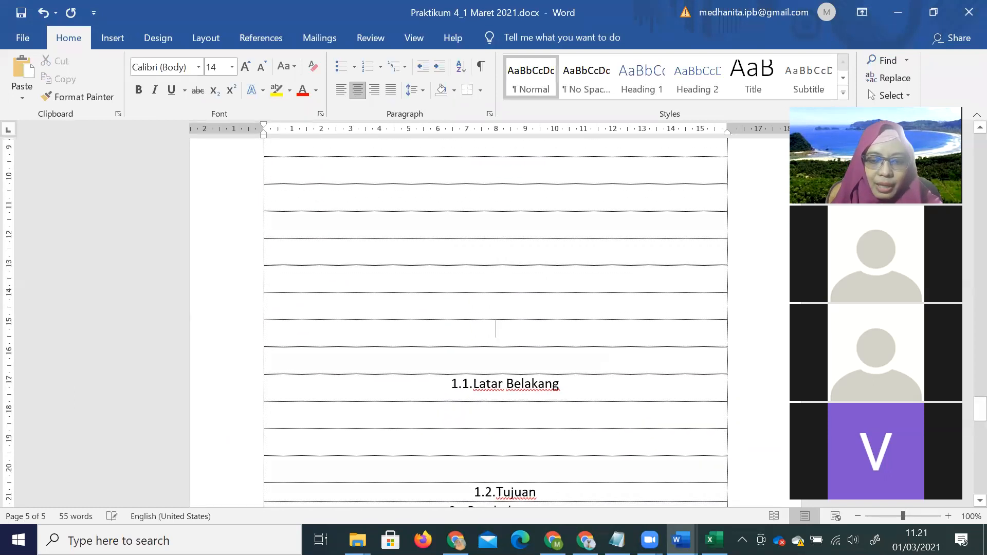
pyautogui.press('Return')
pyautogui.press('Return')
pyautogui.press('Return')
pyautogui.press('Return')
pyautogui.press('Return')
pyautogui.press('Return')
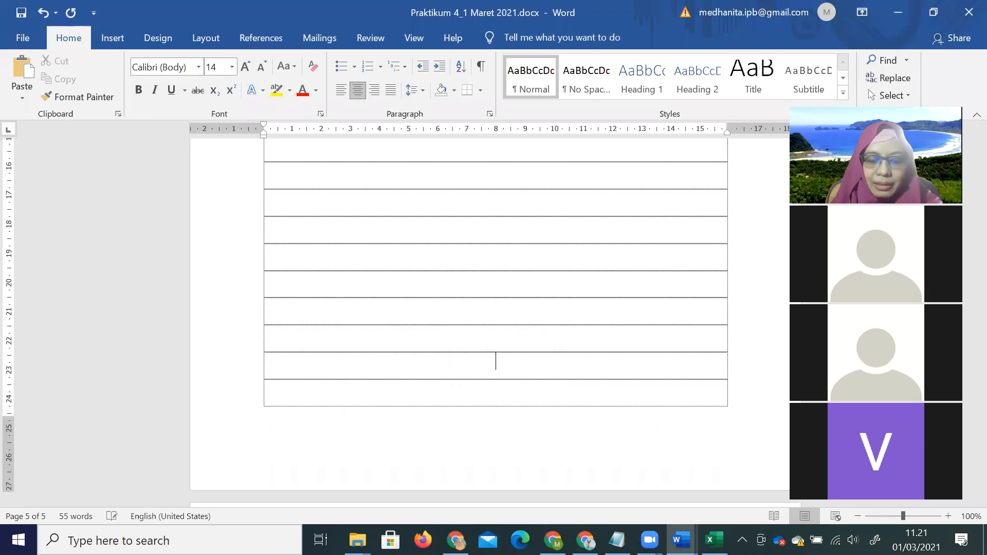
# Step: Left-align the lines from Latar Belakang to Tujuan, with numbers at the page margin and heading text indented about 1 cm
pyautogui.scroll(-3, 546, 312)
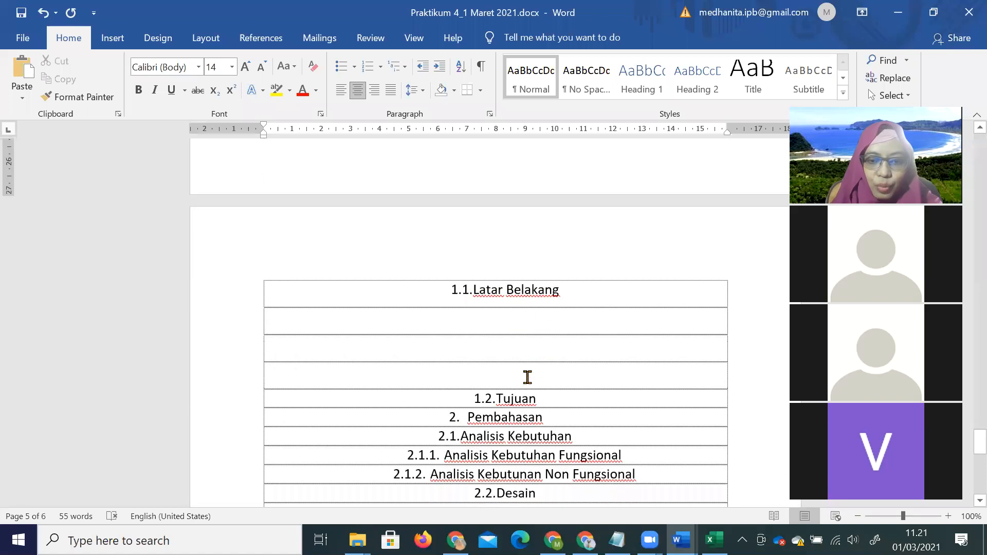
pyautogui.moveTo(490, 291); pyautogui.dragTo(548, 397)
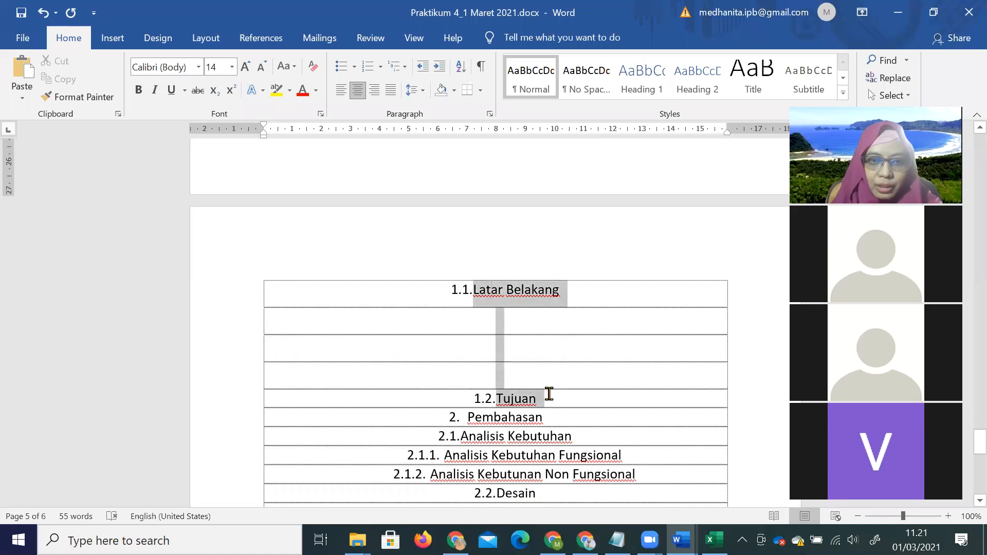
pyautogui.click(341, 90)
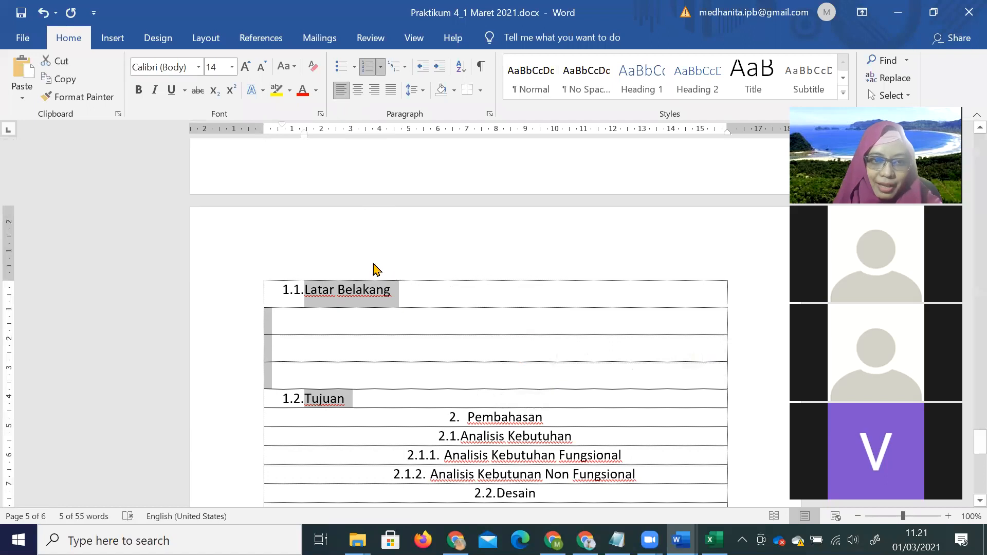
pyautogui.moveTo(315, 277); pyautogui.dragTo(347, 400)
pyautogui.moveTo(282, 129)
pyautogui.mouseDown()
pyautogui.moveTo(261, 128)
pyautogui.moveTo(291, 136)
pyautogui.mouseUp()
pyautogui.click(469, 330)
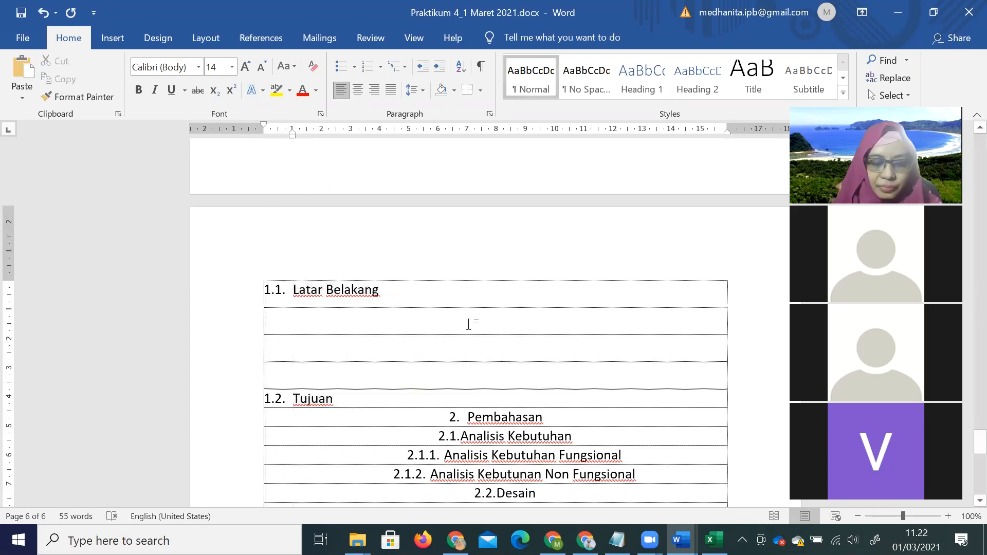
# Step: In the page setup, set the top margin to 3 cm and the left margin to 4 cm
pyautogui.scroll(-3, 468, 324)
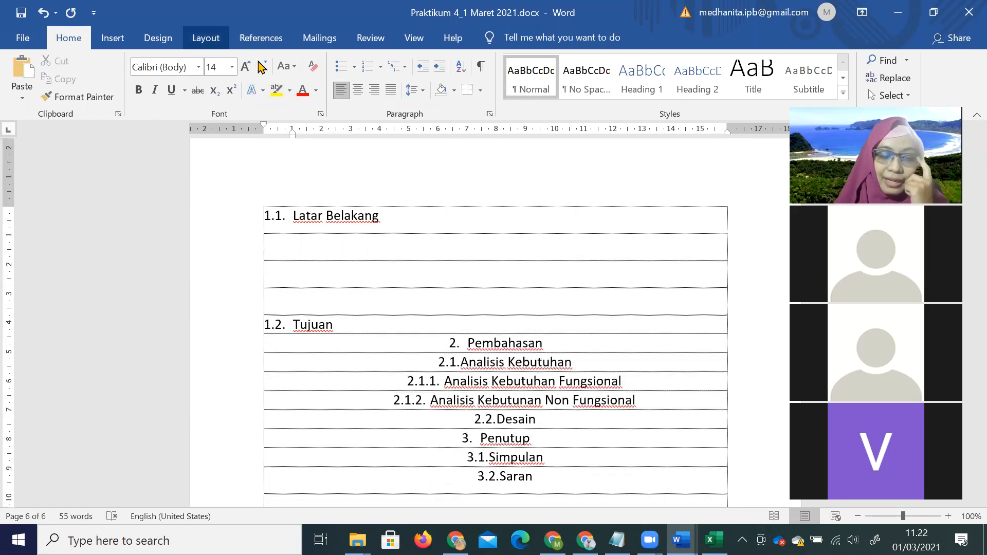
pyautogui.click(206, 38)
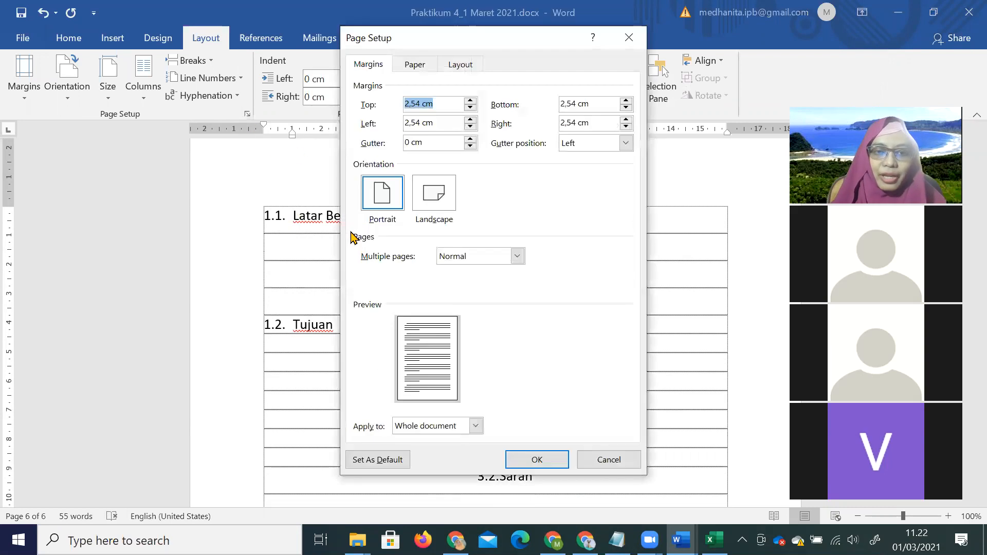
pyautogui.click(458, 65)
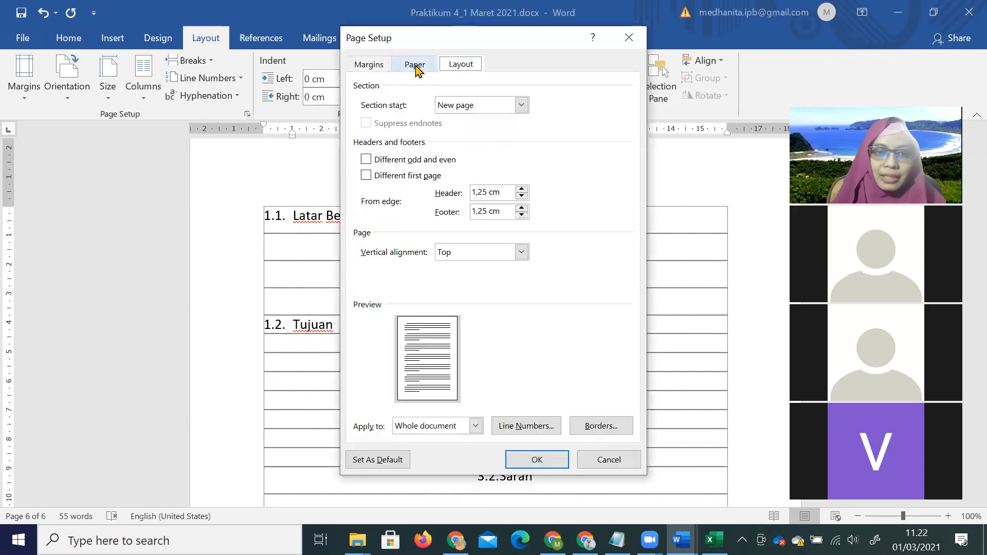
pyautogui.click(417, 66)
pyautogui.click(379, 69)
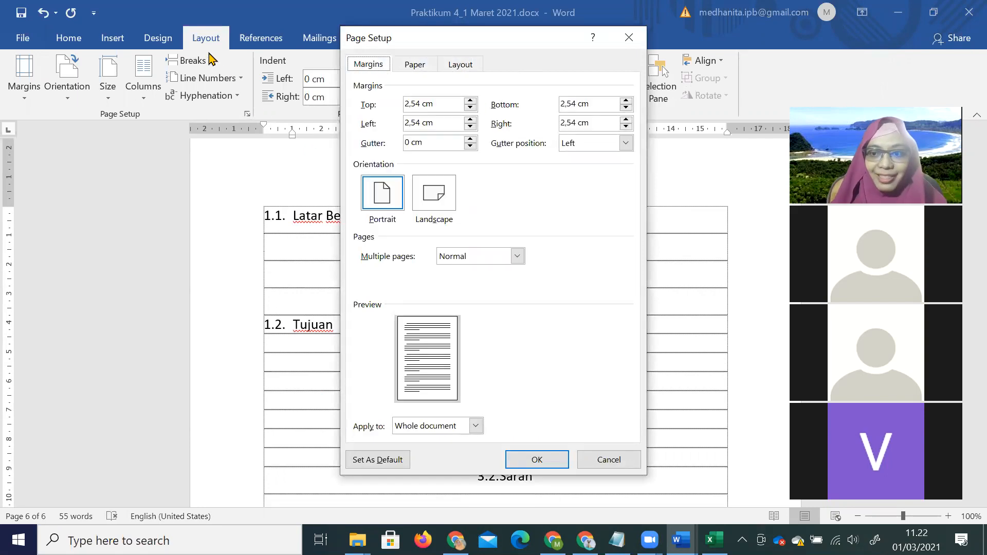
pyautogui.click(414, 105)
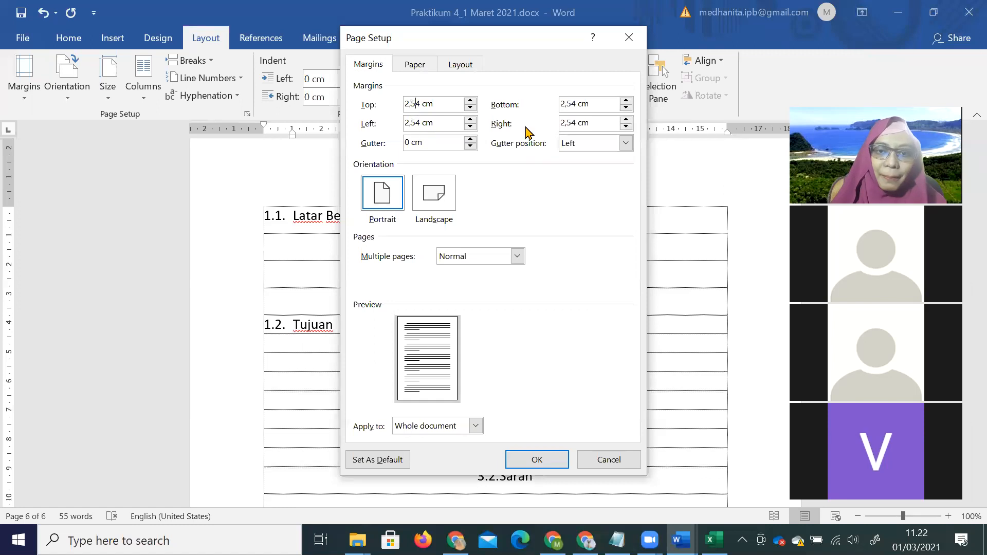
pyautogui.moveTo(425, 103); pyautogui.dragTo(405, 103)
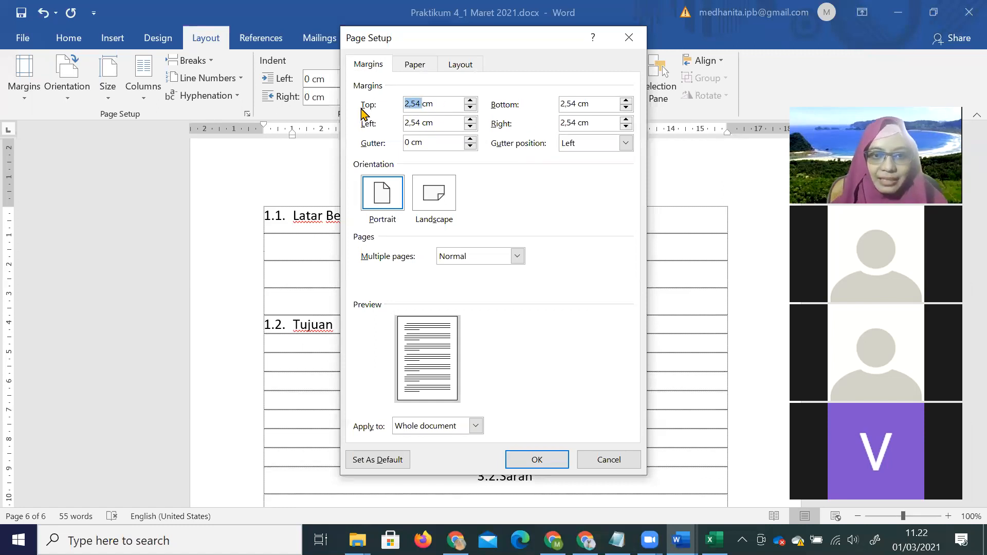
pyautogui.write('3')
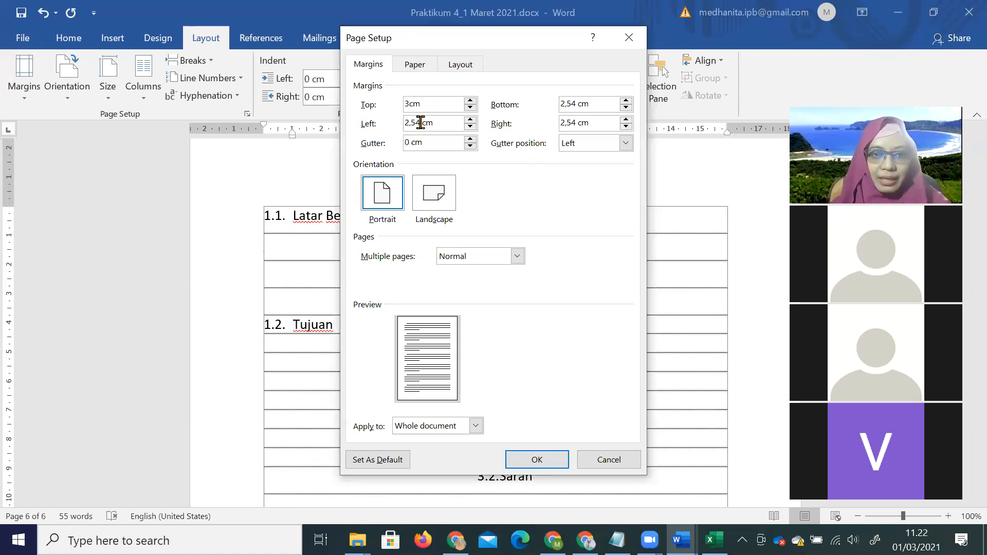
pyautogui.moveTo(422, 123); pyautogui.dragTo(376, 125)
pyautogui.write('4')
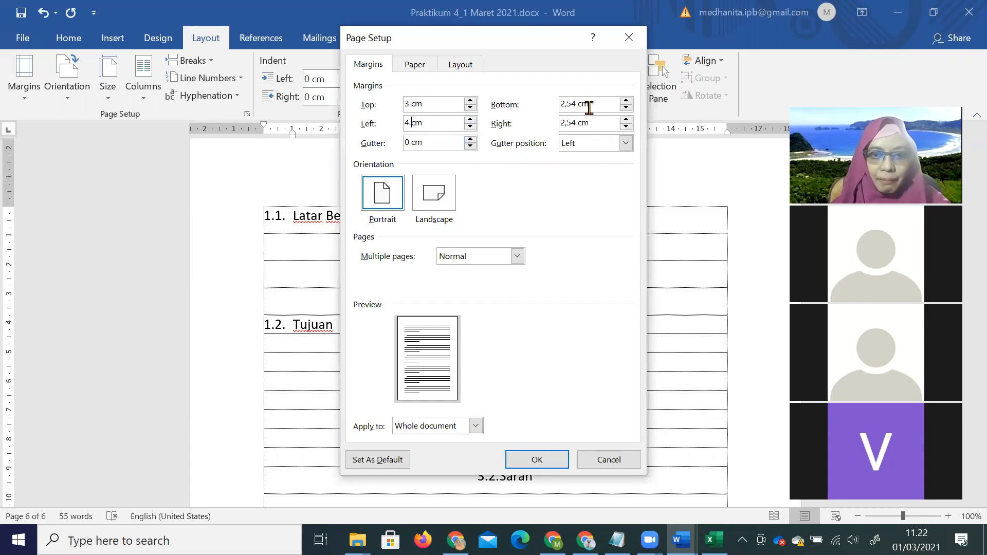
# Step: Set the bottom and right margins to 3 cm and apply the page setup to the whole document
pyautogui.moveTo(579, 103); pyautogui.dragTo(520, 124)
pyautogui.write('3')
pyautogui.write('3')
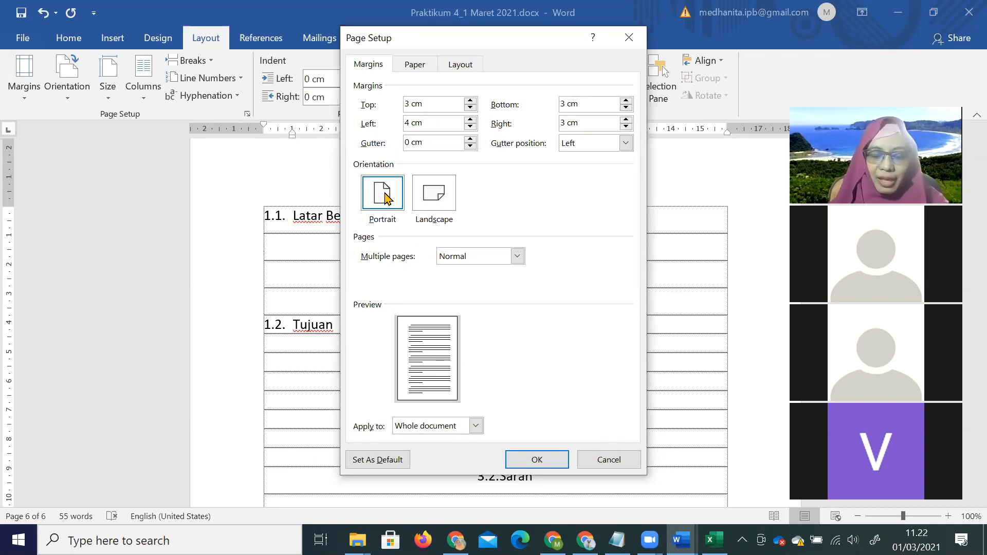
pyautogui.click(450, 434)
pyautogui.click(452, 444)
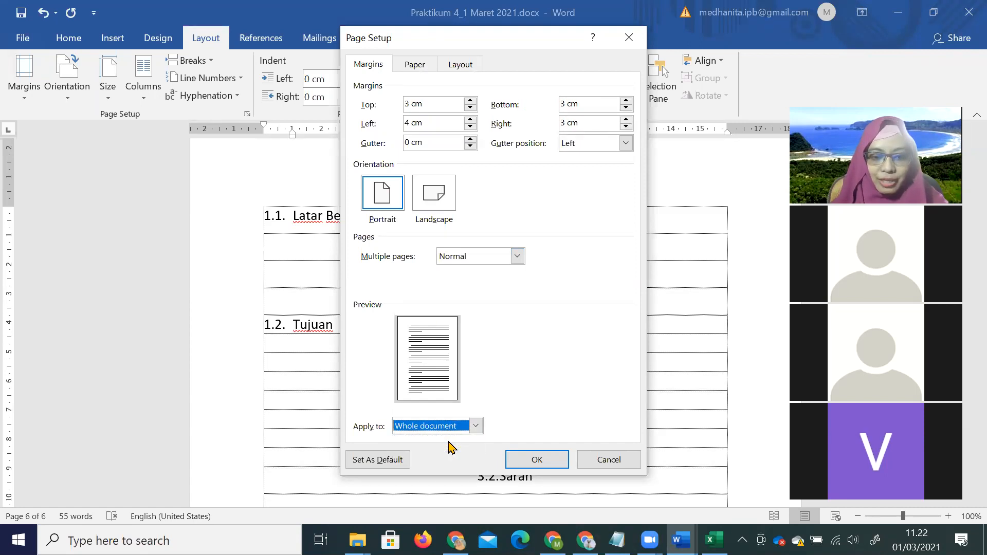
pyautogui.click(537, 460)
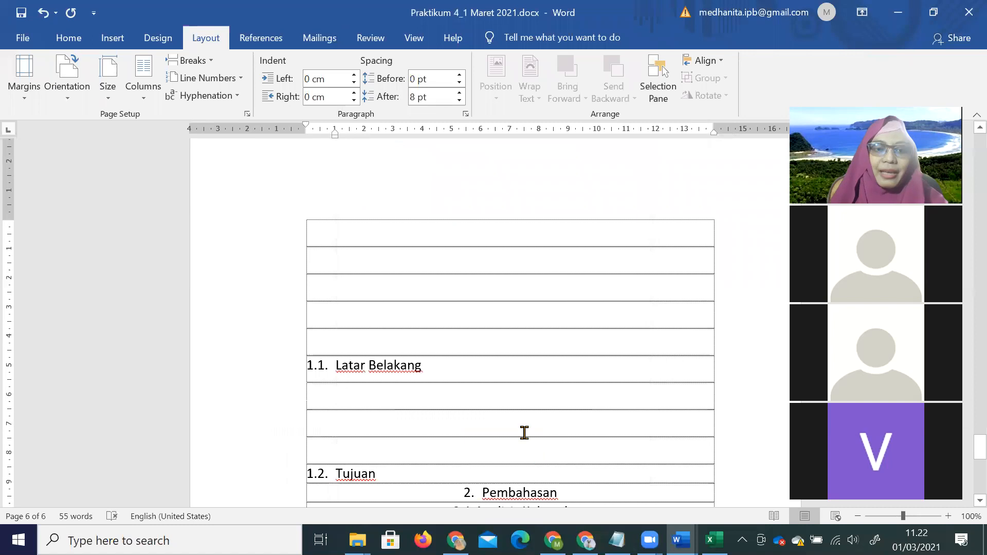
# Step: Delete the surplus blank lines above Latar Belakang so the heading starts at the top of its page
pyautogui.press('Delete')
pyautogui.press('Delete')
pyautogui.press('Delete')
pyautogui.press('Delete')
pyautogui.press('Delete')
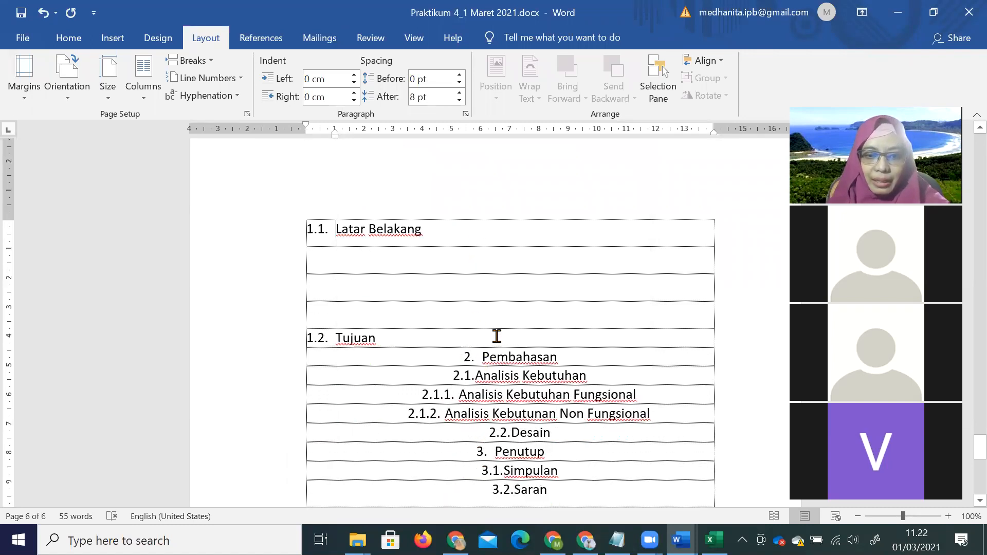
# Step: Insert blank lines below Tujuan until the Pembahasan heading moves to the start of the next page
pyautogui.press('Return')
pyautogui.press('Return')
pyautogui.press('Return')
pyautogui.press('Return')
pyautogui.press('Return')
pyautogui.press('Return')
pyautogui.press('Return')
pyautogui.press('Return')
pyautogui.press('Return')
pyautogui.press('Return')
pyautogui.press('Return')
pyautogui.press('Return')
pyautogui.press('Return')
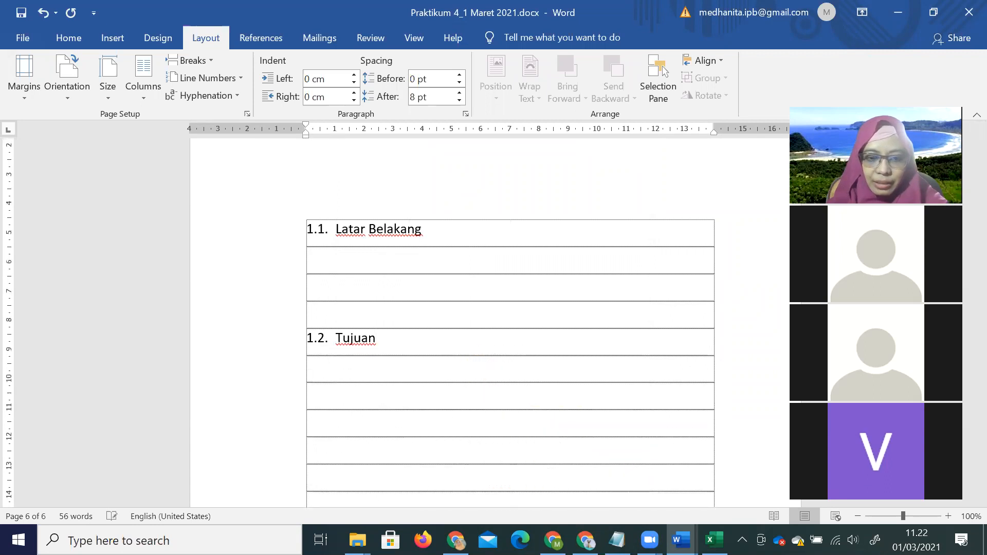
pyautogui.press('Return')
pyautogui.press('Return')
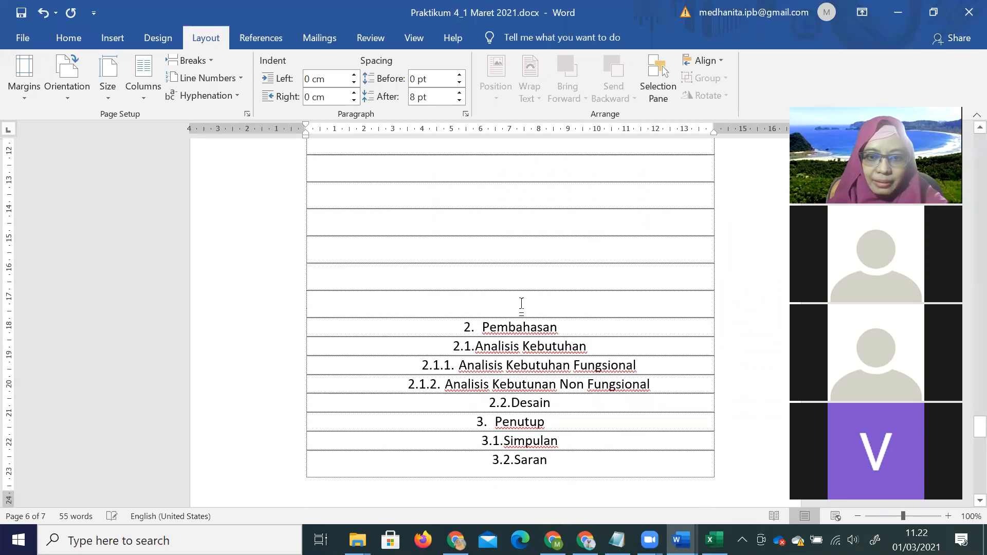
pyautogui.press('Return')
pyautogui.press('Return')
pyautogui.press('Return')
pyautogui.press('Return')
pyautogui.press('Return')
pyautogui.press('Return')
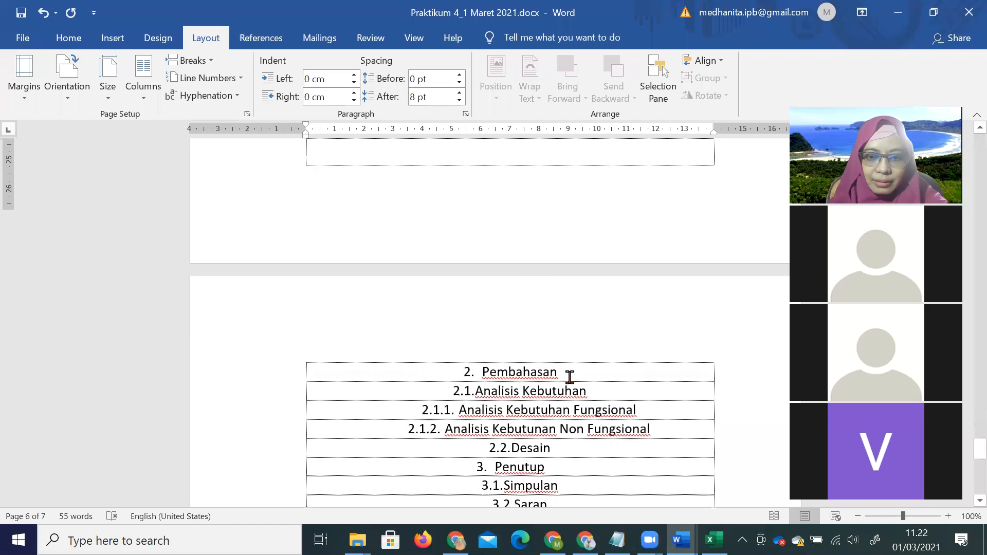
# Step: Insert two blank lines below Pembahasan and three below Analisis Kebutuhan
pyautogui.scroll(-2, 571, 360)
pyautogui.click(569, 316)
pyautogui.press('Return')
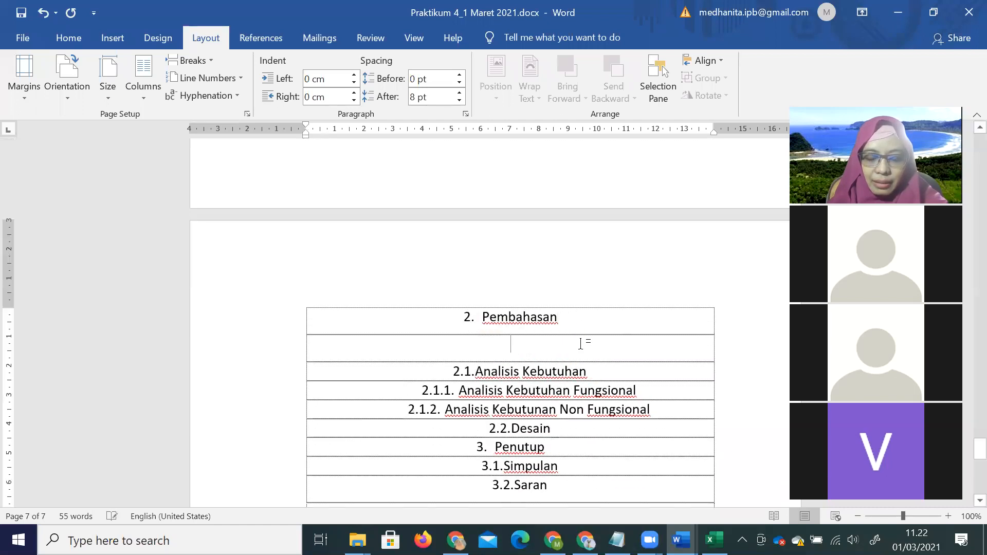
pyautogui.press('Return')
pyautogui.click(611, 400)
pyautogui.press('Return')
pyautogui.press('Return')
pyautogui.press('Return')
pyautogui.press('Return')
pyautogui.press('Return')
# Step: Insert one blank line below Analisis Kebutuhan Fungsional and two below Analisis Kebutunan Non Fungsional
pyautogui.scroll(-3, 643, 411)
pyautogui.click(651, 366)
pyautogui.press('Return')
pyautogui.press('Return')
pyautogui.press('Return')
pyautogui.press('Return')
pyautogui.click(671, 414)
pyautogui.press('Return')
pyautogui.press('Return')
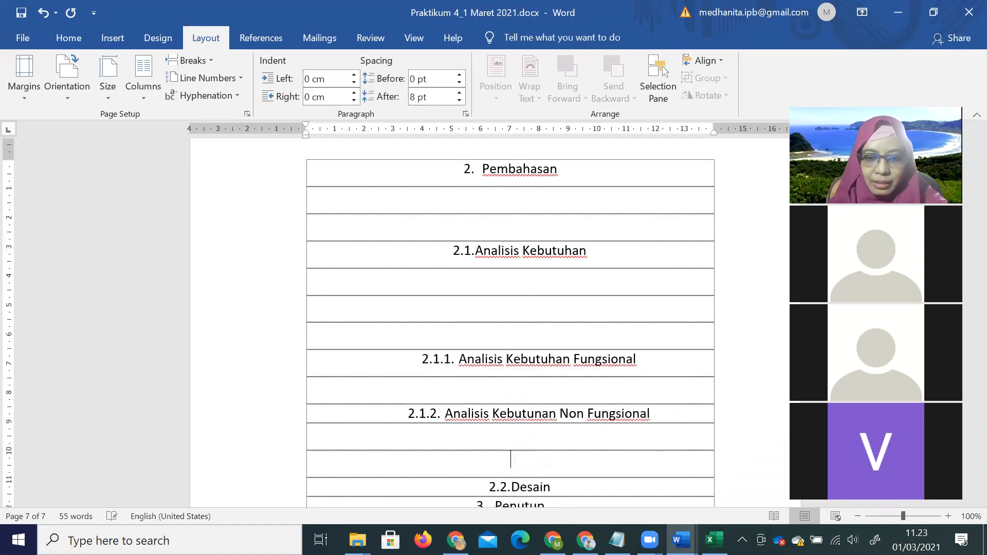
# Step: Insert three blank lines between Desain and the Penutup heading
pyautogui.scroll(-1, 669, 418)
pyautogui.scroll(-4, 670, 418)
pyautogui.click(578, 342)
pyautogui.press('Return')
pyautogui.press('Return')
pyautogui.press('Return')
pyautogui.press('Return')
pyautogui.scroll(-5, 590, 395)
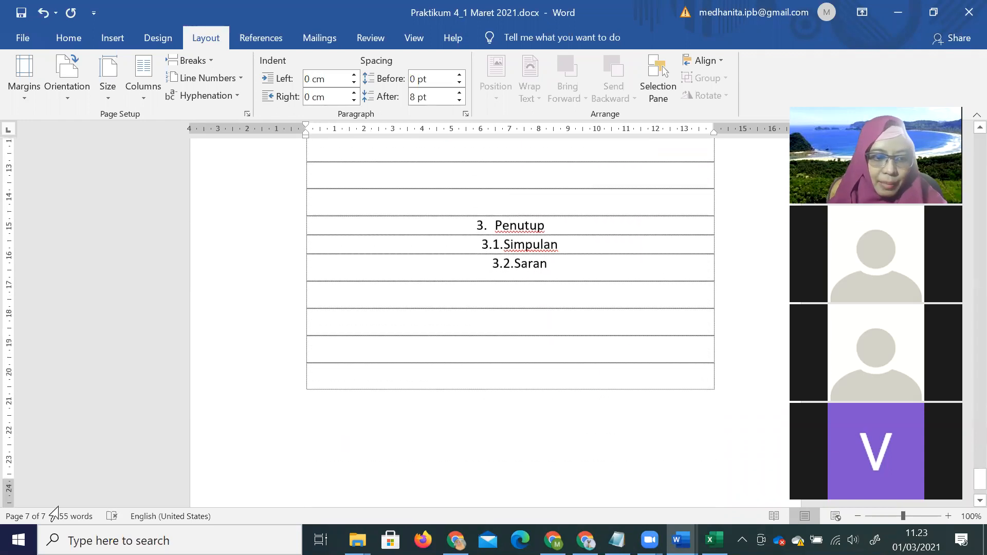
# Step: Compare the document's chapter pages with the page-numbering plan in the Excel workbook Book1, then return to the Word document
pyautogui.hotkey('alt', 'Tab')
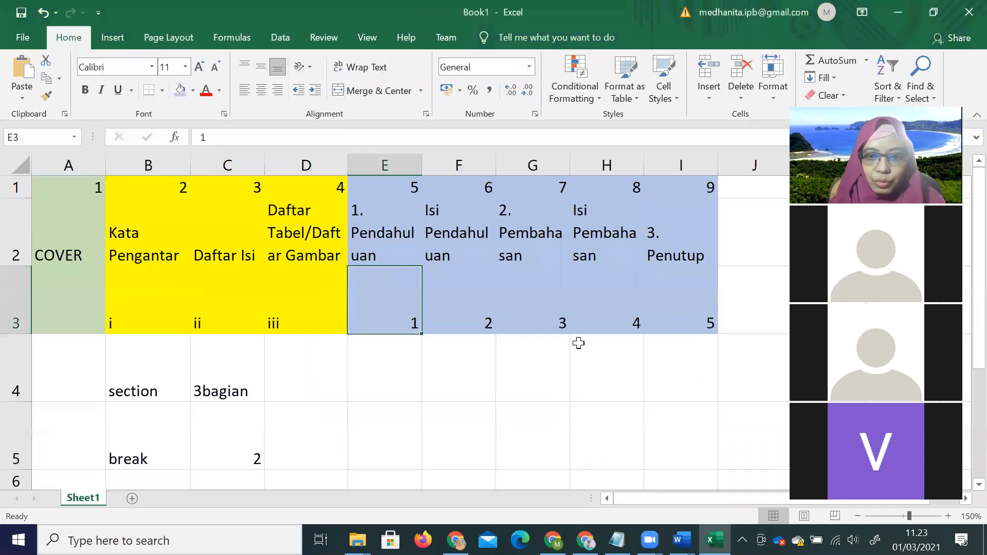
pyautogui.click(595, 314)
pyautogui.hotkey('alt', 'Tab')
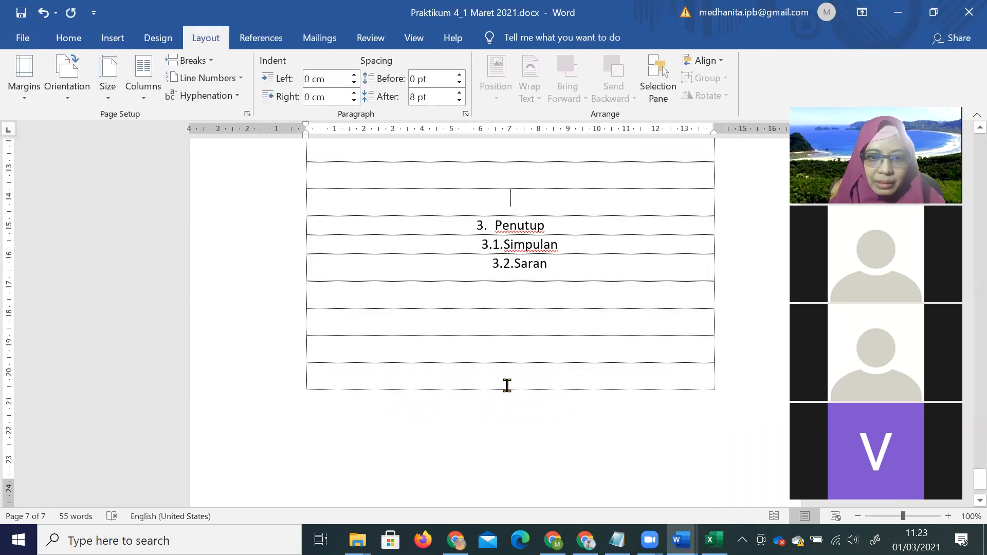
pyautogui.hotkey('alt', 'Tab')
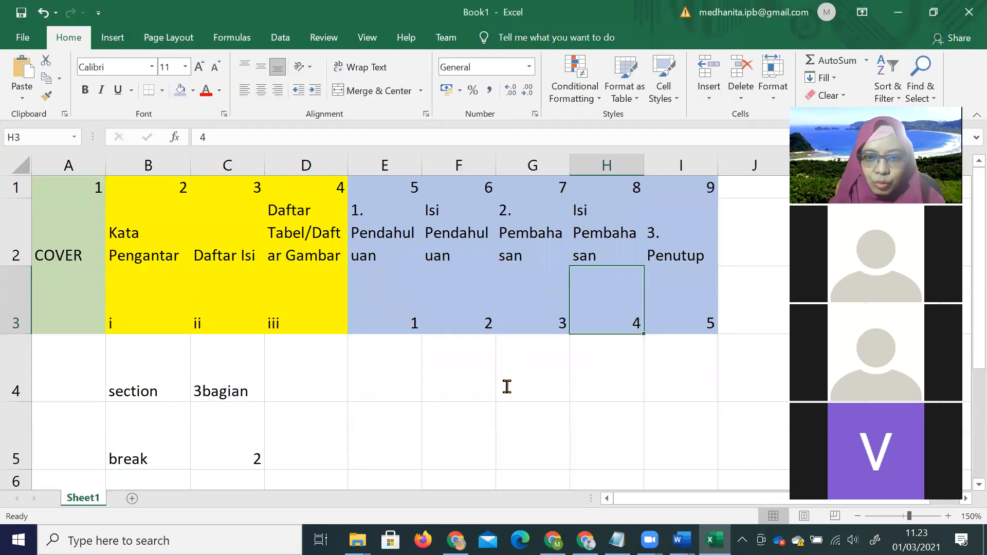
pyautogui.hotkey('alt', 'Tab')
pyautogui.scroll(15, 507, 387)
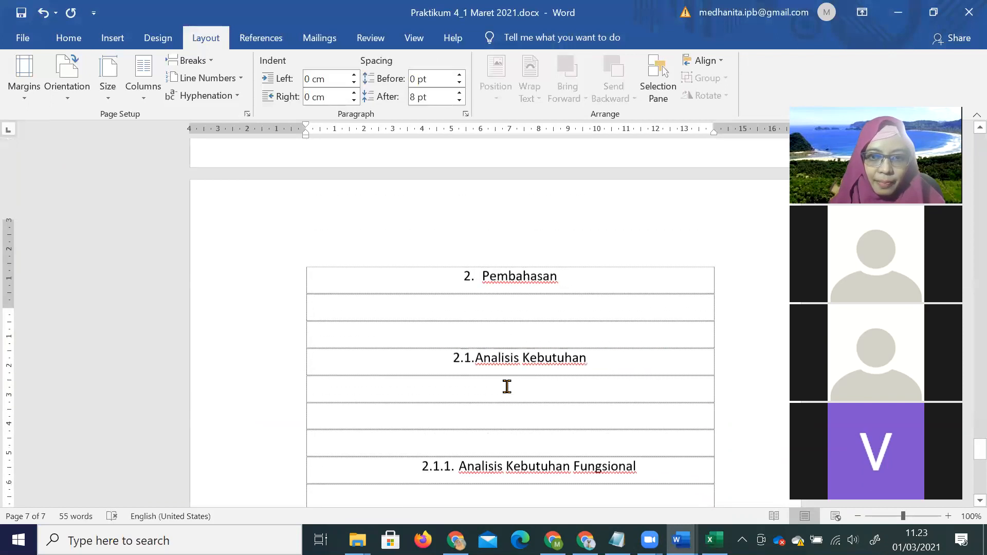
pyautogui.scroll(12, 507, 386)
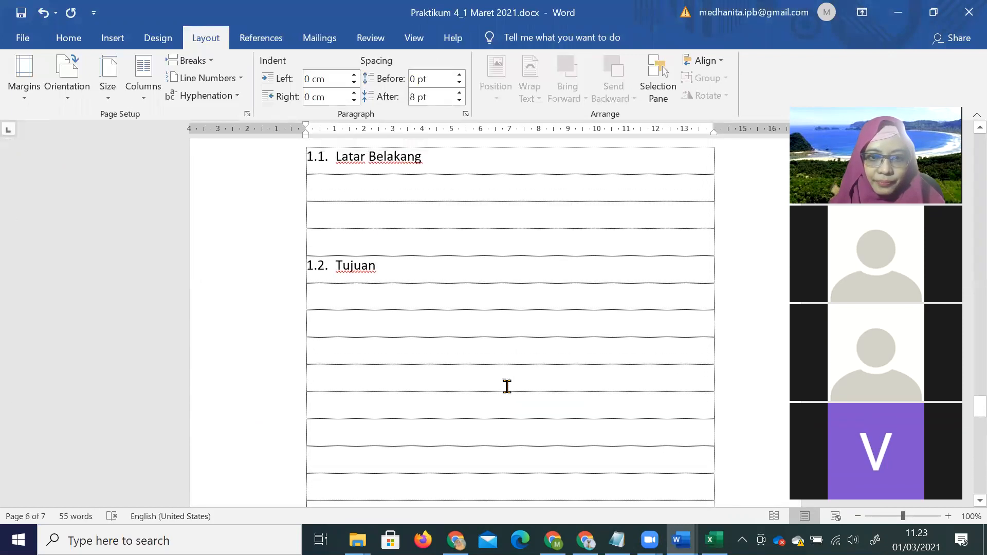
pyautogui.hotkey('alt', 'Tab')
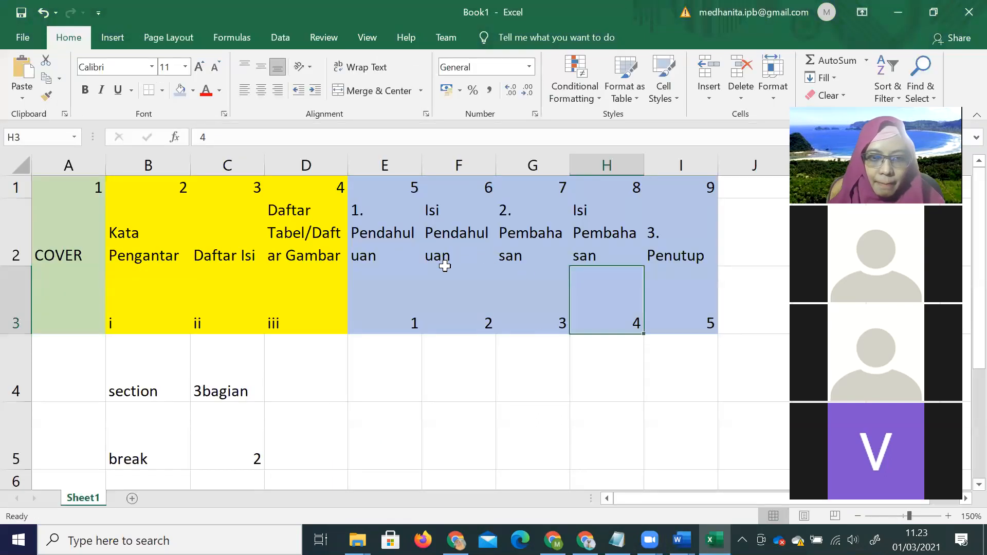
pyautogui.click(445, 265)
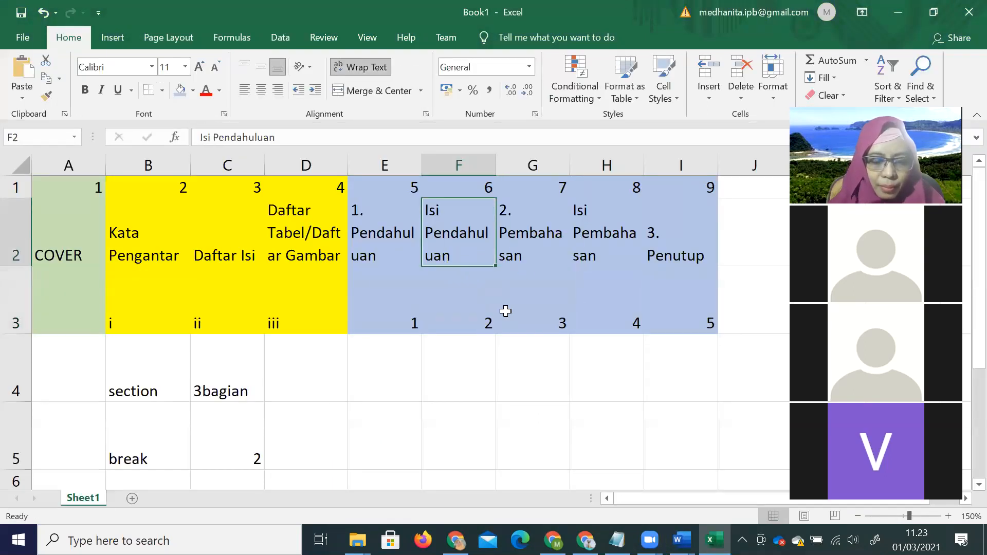
pyautogui.press('alt')
pyautogui.hotkey('alt', 'Tab')
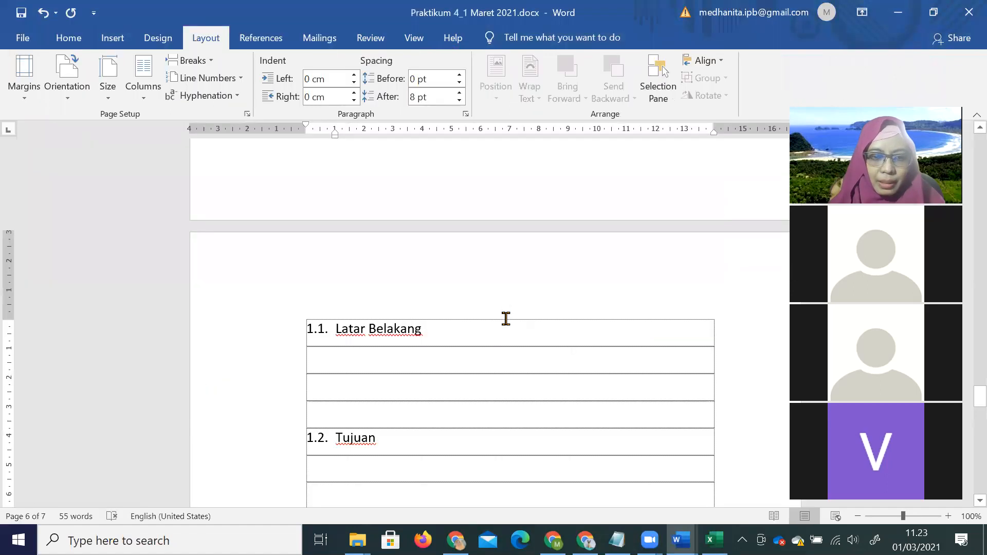
# Step: Insert blank lines below Analisis Kebutunan Non Fungsional until Desain starts the next page, deleting the surplus ones above it
pyautogui.scroll(-15, 509, 324)
pyautogui.scroll(-3, 516, 334)
pyautogui.click(522, 318)
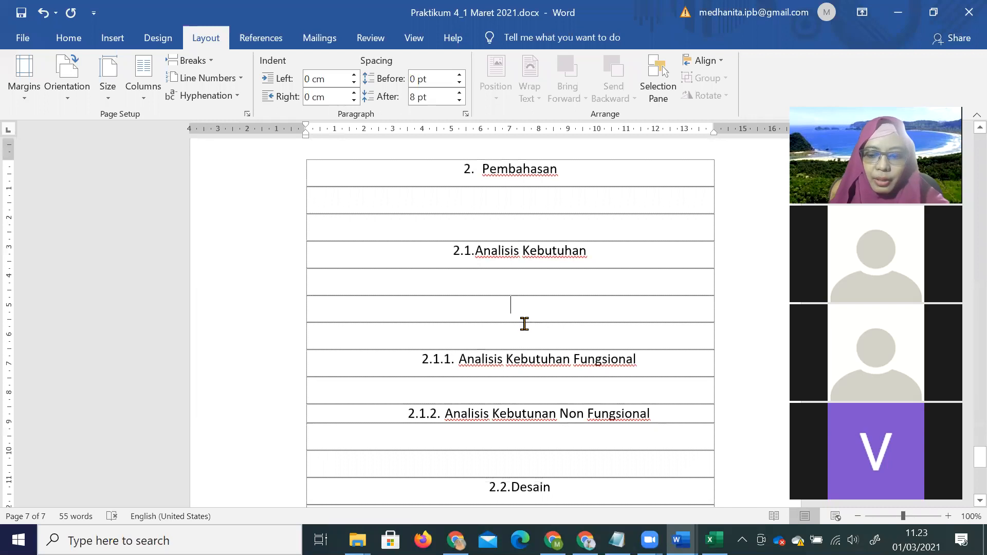
pyautogui.press('Return')
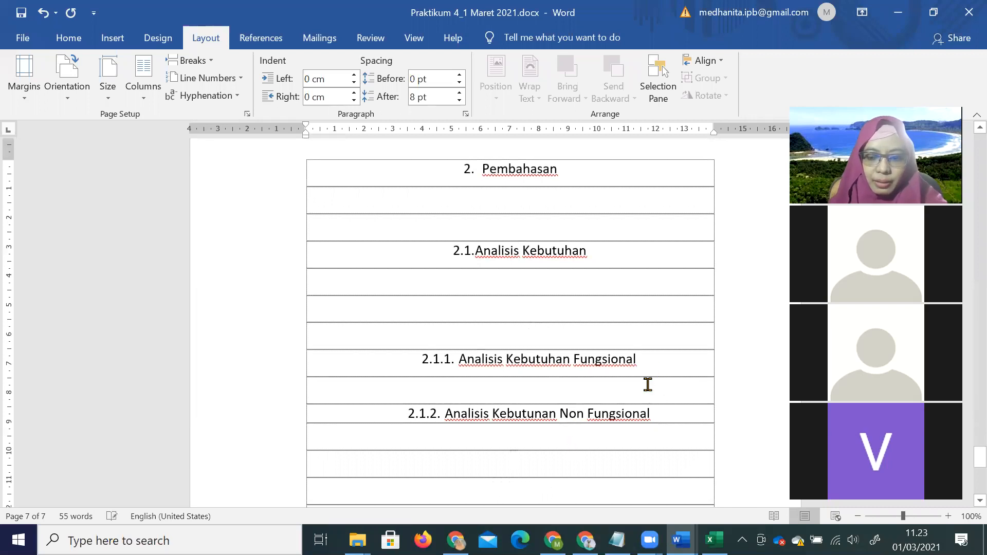
pyautogui.press('Return')
pyautogui.press('Return')
pyautogui.press('Return')
pyautogui.press('Return')
pyautogui.press('Return')
pyautogui.press('Return')
pyautogui.press('Return')
pyautogui.press('Return')
pyautogui.press('Return')
pyautogui.press('Return')
pyautogui.press('Return')
pyautogui.press('Return')
pyautogui.press('Return')
pyautogui.press('Return')
pyautogui.press('Return')
pyautogui.press('Return')
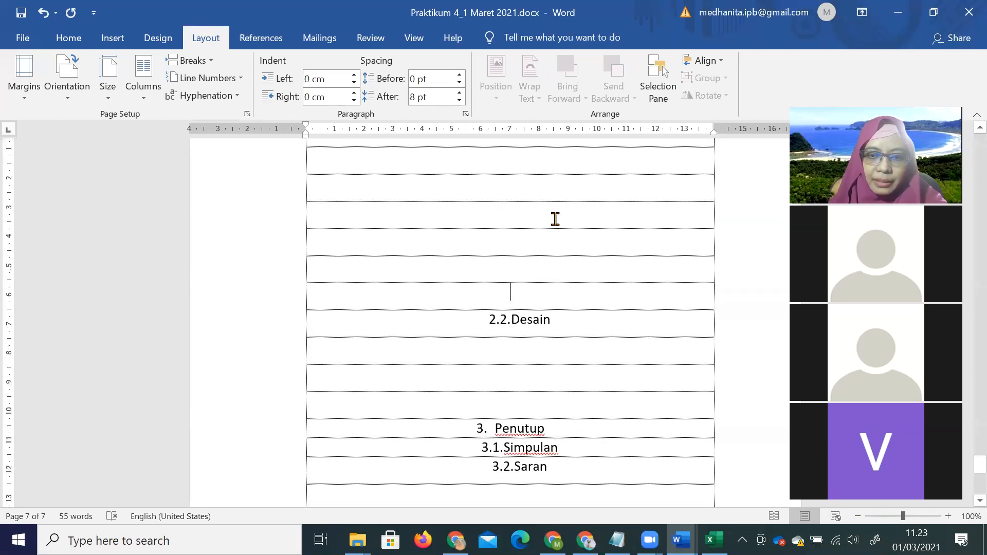
pyautogui.press('Return')
pyautogui.press('Return')
pyautogui.press('Delete')
pyautogui.press('Delete')
pyautogui.press('Delete')
pyautogui.press('Delete')
pyautogui.press('Delete')
pyautogui.press('Delete')
pyautogui.press('Delete')
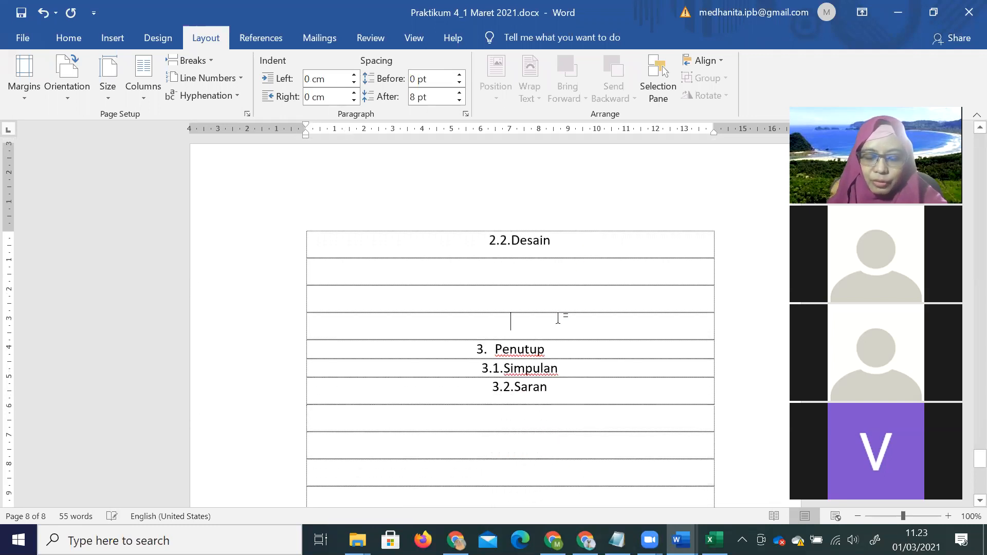
# Step: Insert blank lines below Desain until Penutup starts a new page, deleting the surplus ones above it
pyautogui.press('Return')
pyautogui.press('Return')
pyautogui.press('Return')
pyautogui.press('Return')
pyautogui.press('Return')
pyautogui.press('Return')
pyautogui.press('Return')
pyautogui.press('Return')
pyautogui.press('Return')
pyautogui.press('Return')
pyautogui.press('Return')
pyautogui.press('Return')
pyautogui.press('Return')
pyautogui.press('Return')
pyautogui.press('Return')
pyautogui.press('Return')
pyautogui.press('Return')
pyautogui.press('Return')
pyautogui.press('Return')
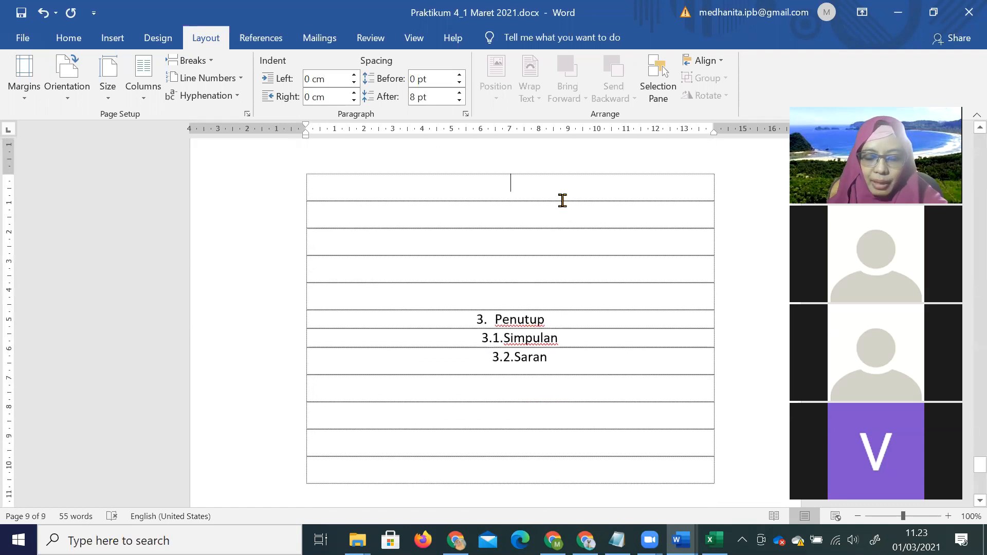
pyautogui.press('Delete')
pyautogui.press('Delete')
pyautogui.press('Delete')
pyautogui.press('Delete')
pyautogui.press('Delete')
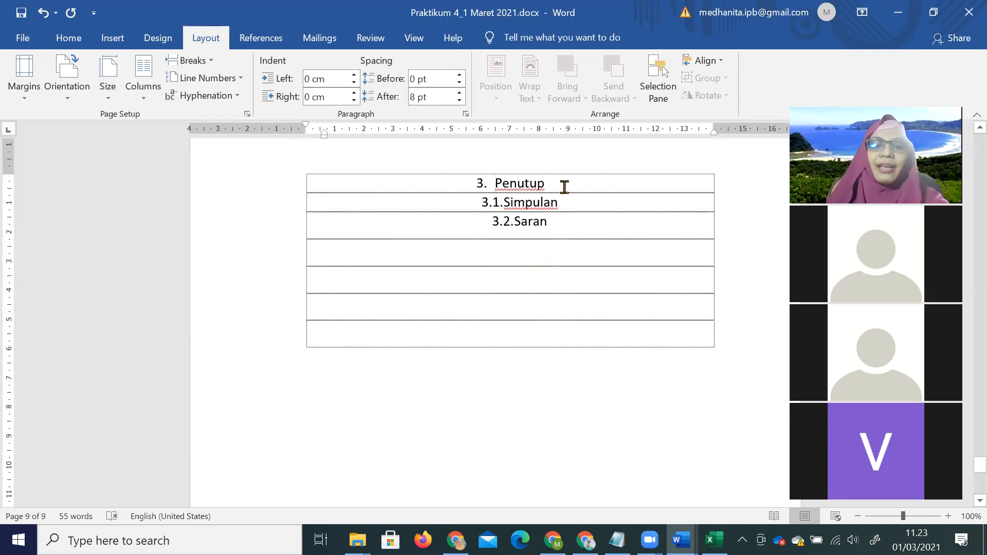
# Step: Left-align the Simpulan and Saran subheadings and set their hanging indent to about 1 cm
pyautogui.moveTo(527, 219); pyautogui.dragTo(494, 202)
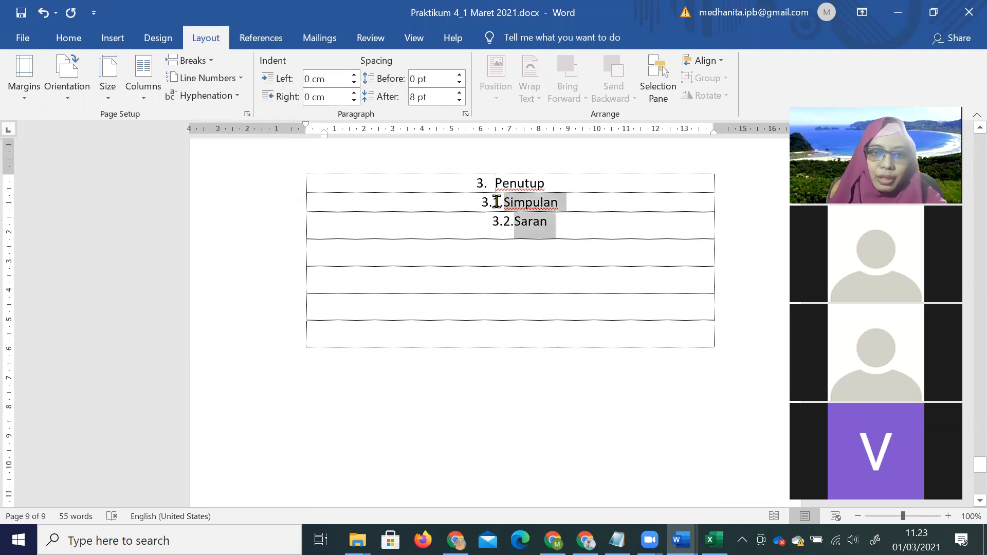
pyautogui.click(21, 37)
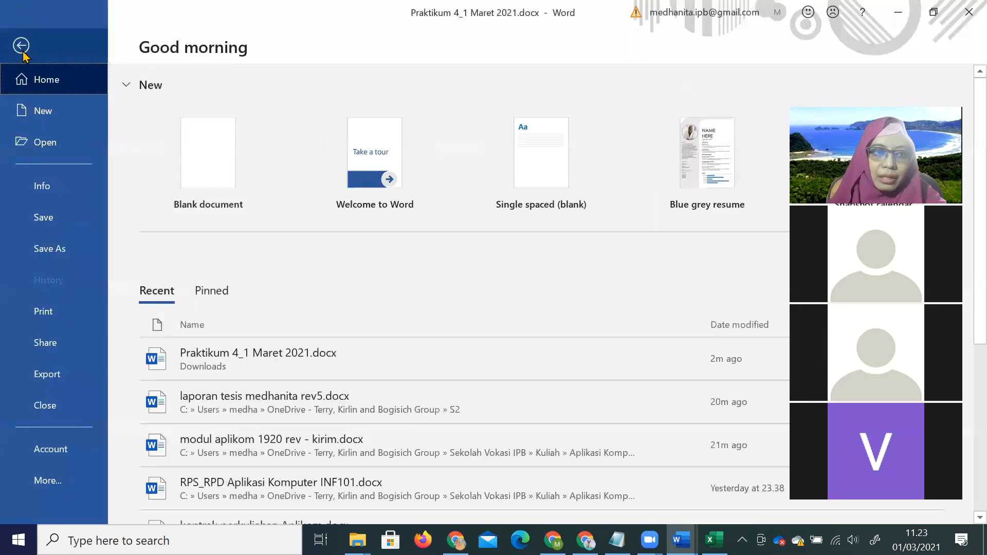
pyautogui.click(17, 45)
pyautogui.click(69, 40)
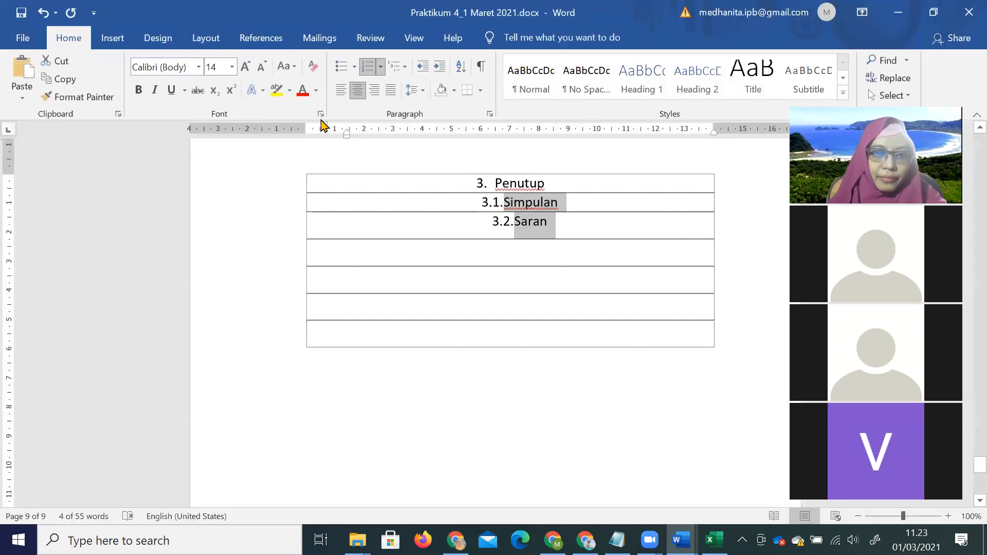
pyautogui.click(342, 91)
pyautogui.click(379, 203)
pyautogui.moveTo(362, 202); pyautogui.dragTo(390, 230)
pyautogui.moveTo(323, 128)
pyautogui.mouseDown()
pyautogui.moveTo(306, 128)
pyautogui.moveTo(335, 137)
pyautogui.mouseUp()
# Step: Insert two unnumbered blank lines below the Simpulan subheading
pyautogui.click(421, 201)
pyautogui.press('Return')
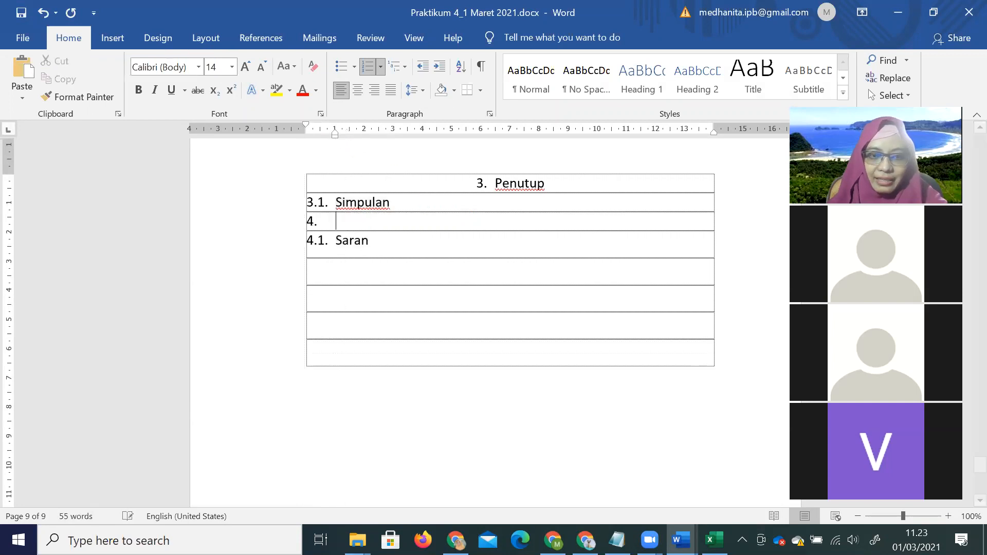
pyautogui.press('Return')
pyautogui.press('Return')
# Step: Switch to the thesis report document, search for "simpulan", and follow its table-of-contents entry to the SIMPULAN DAN SARAN chapter
pyautogui.moveTo(680, 538)
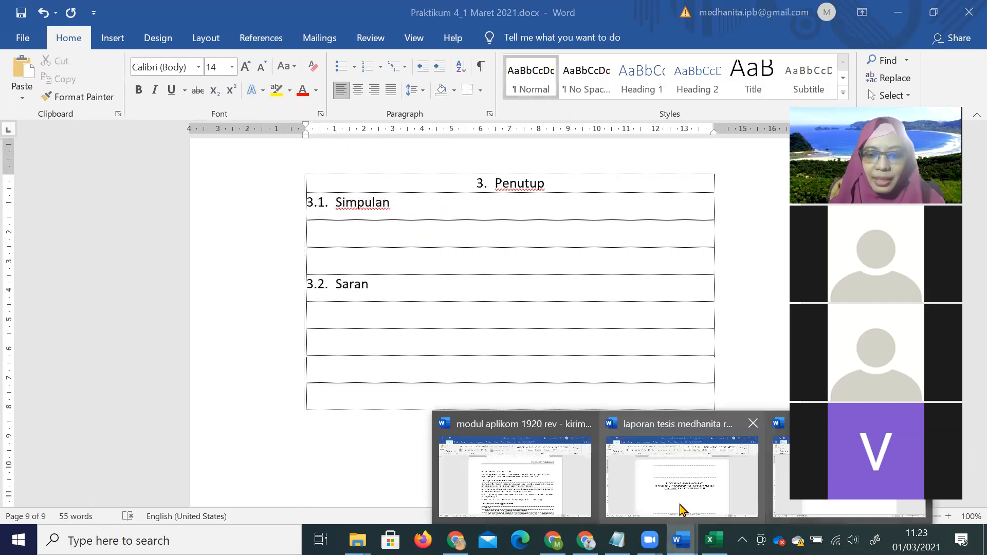
pyautogui.click(663, 504)
pyautogui.scroll(-10, 578, 403)
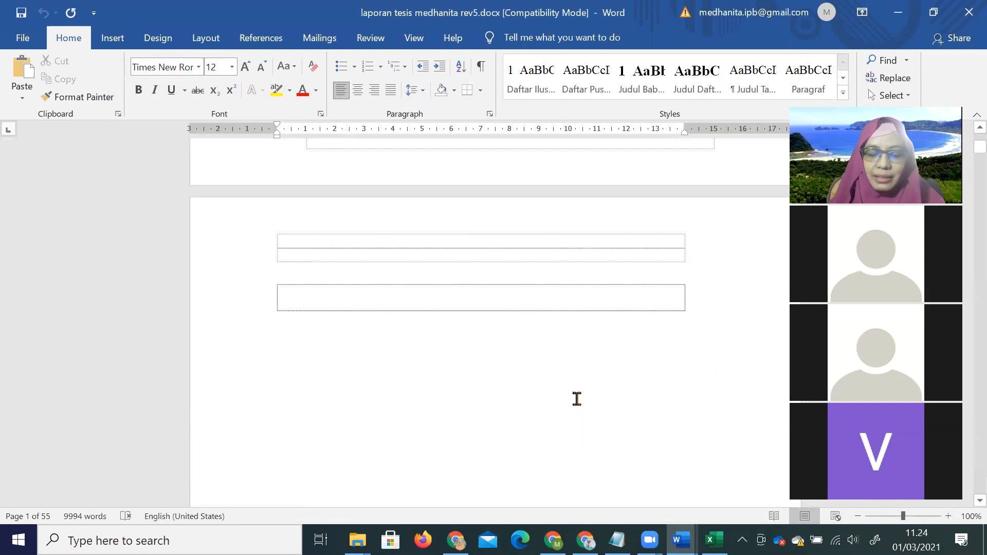
pyautogui.scroll(-10, 577, 400)
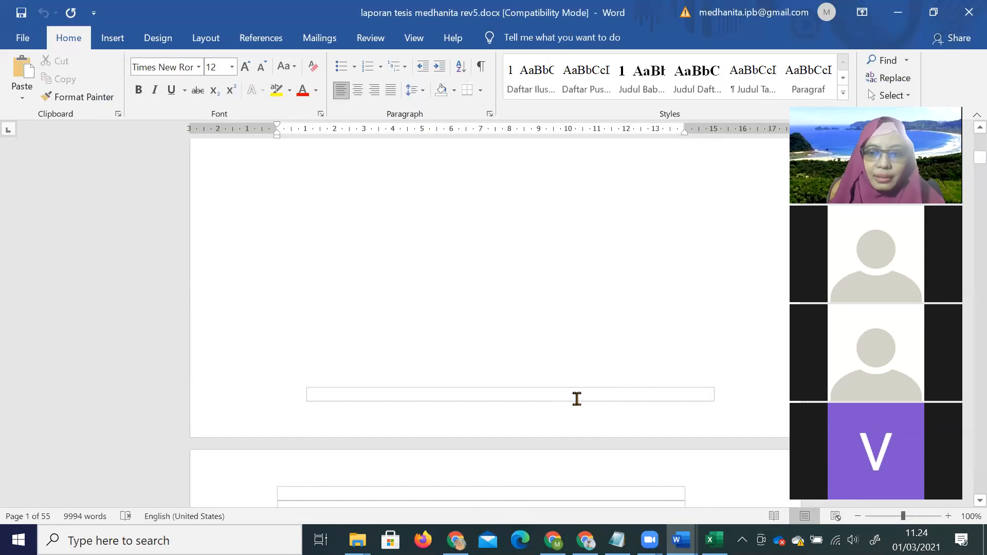
pyautogui.hotkey('ctrl', 'f')
pyautogui.write('simpulan')
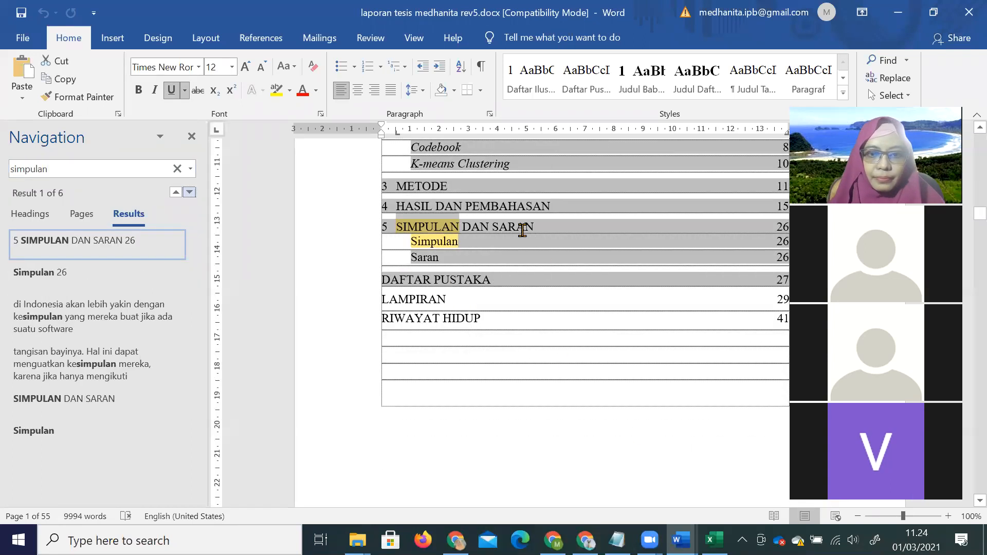
pyautogui.scroll(3, 643, 247)
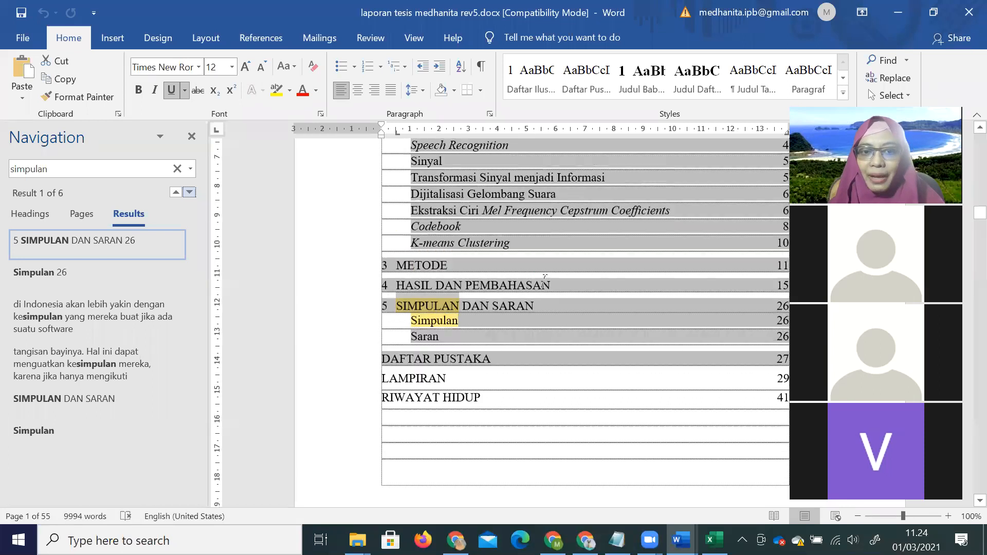
pyautogui.scroll(-1, 553, 288)
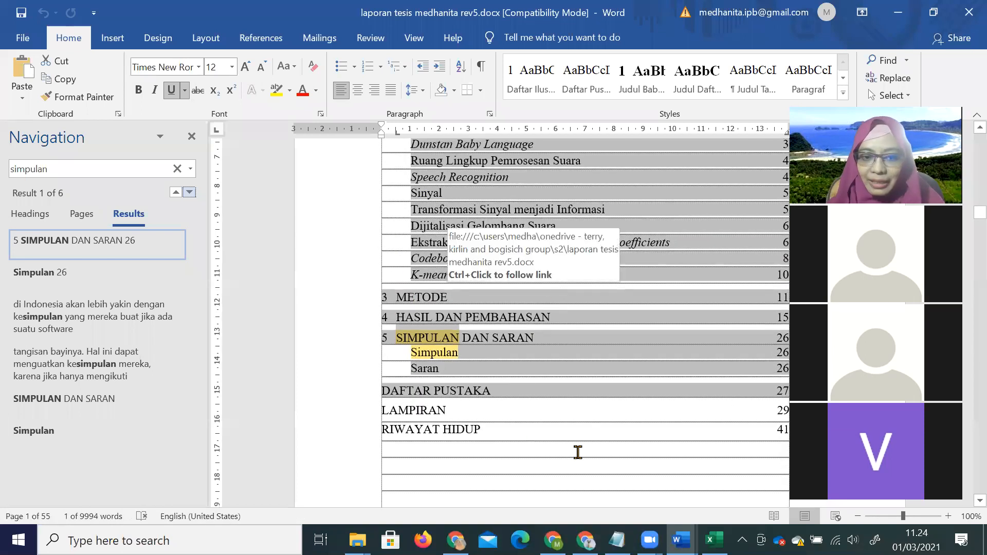
pyautogui.click(547, 439)
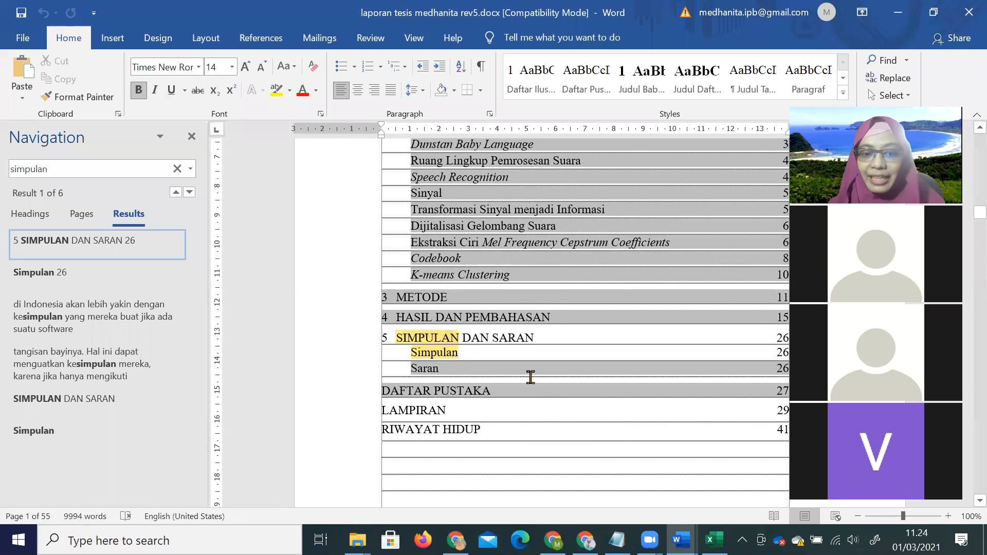
pyautogui.keyDown('ctrl'); pyautogui.click(473, 342); pyautogui.keyUp('ctrl')
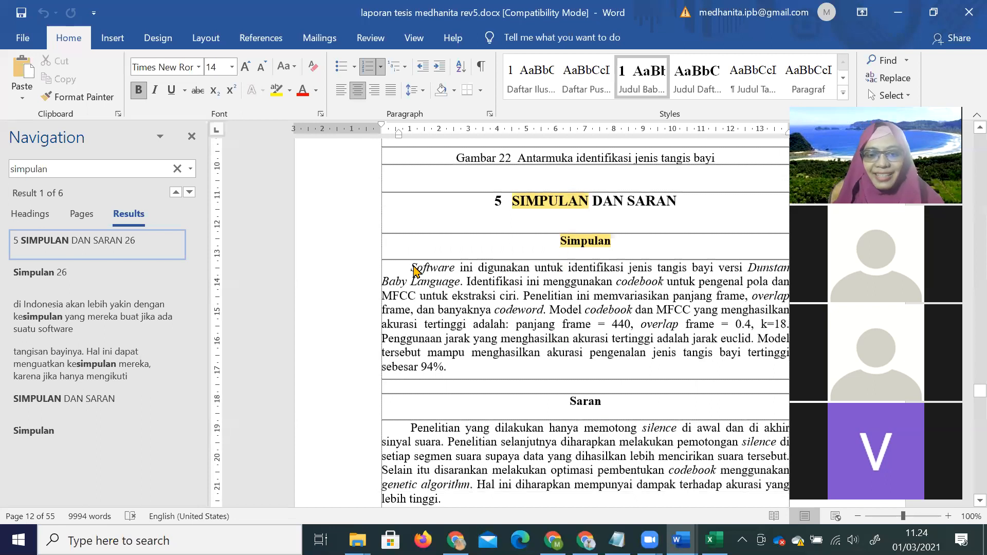
# Step: Copy the thesis's Simpulan paragraph into the Praktikum 4 document below 3.1 Simpulan and apply the Normal style to it
pyautogui.click(415, 267)
pyautogui.moveTo(414, 267); pyautogui.dragTo(475, 370)
pyautogui.hotkey('ctrl', 'c')
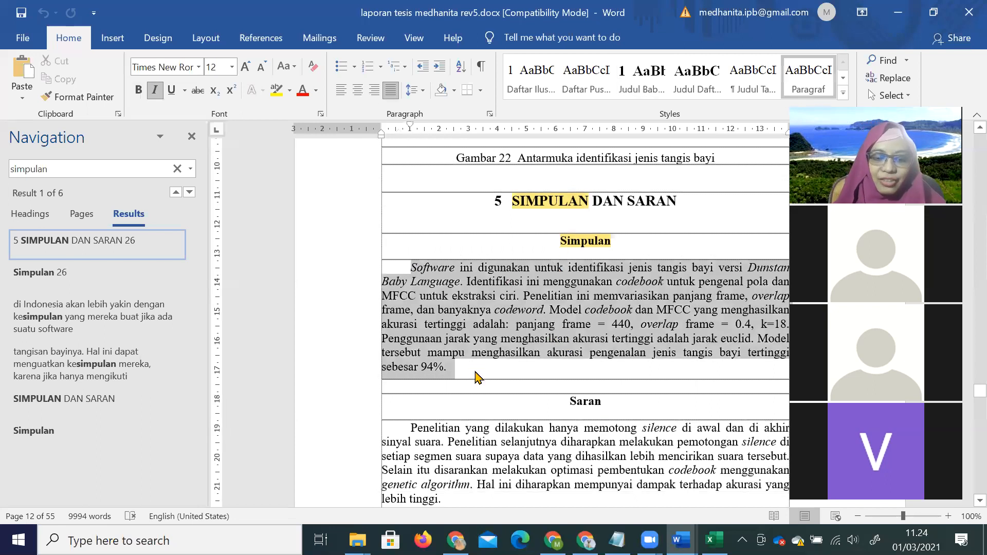
pyautogui.hotkey('alt', 'Tab')
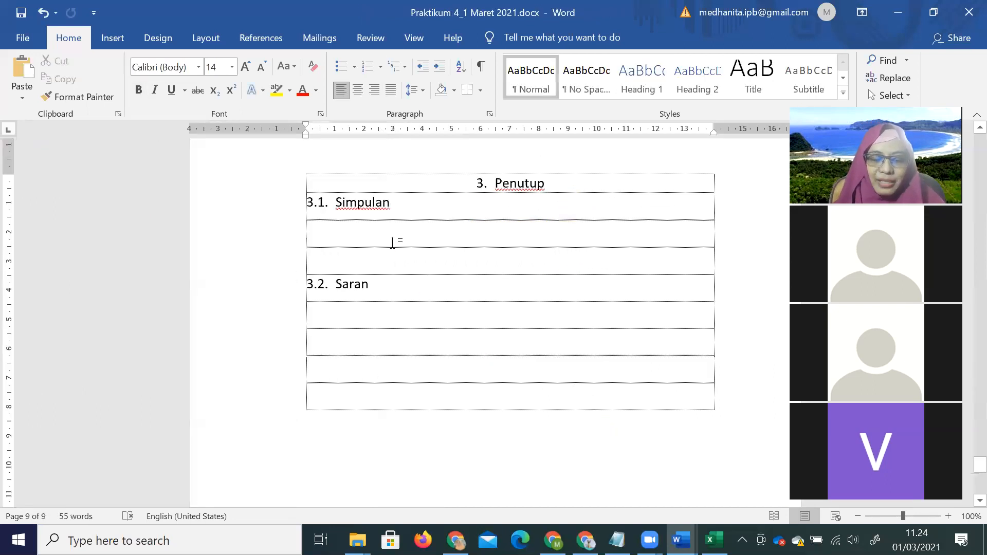
pyautogui.hotkey('ctrl', 'v')
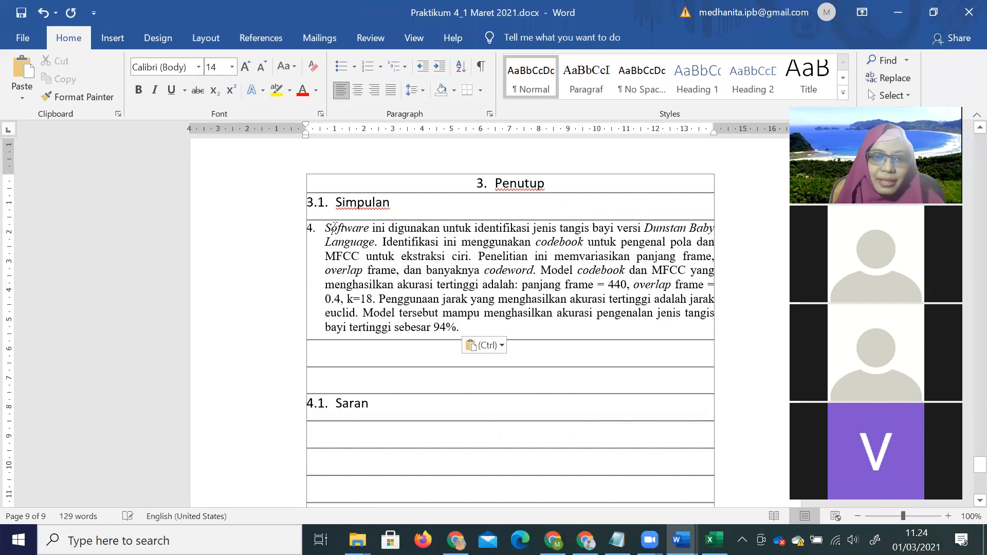
pyautogui.moveTo(335, 228); pyautogui.dragTo(454, 341)
pyautogui.click(531, 88)
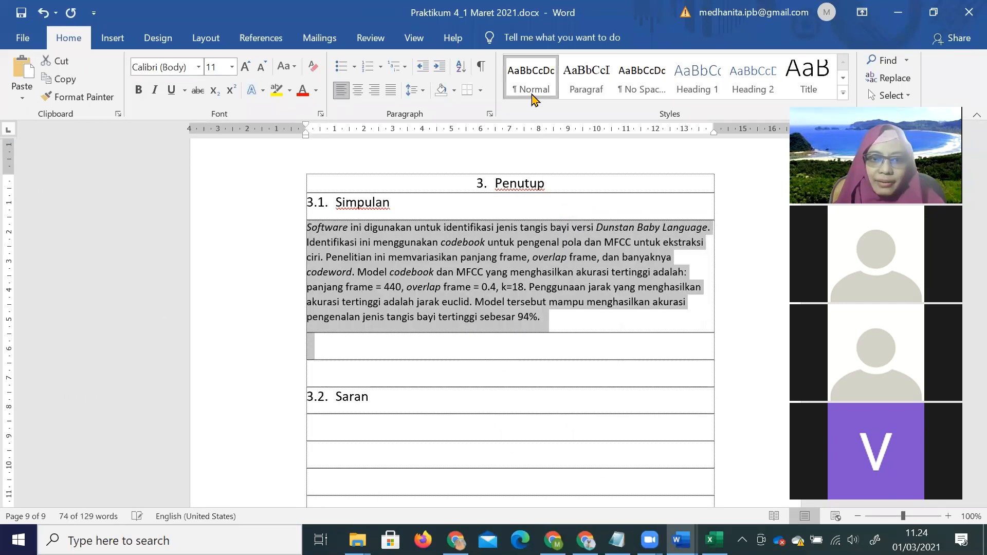
# Step: Copy the thesis's Saran paragraph into the Praktikum 4 document below the 3.2 Saran subheading
pyautogui.hotkey('alt', 'Tab')
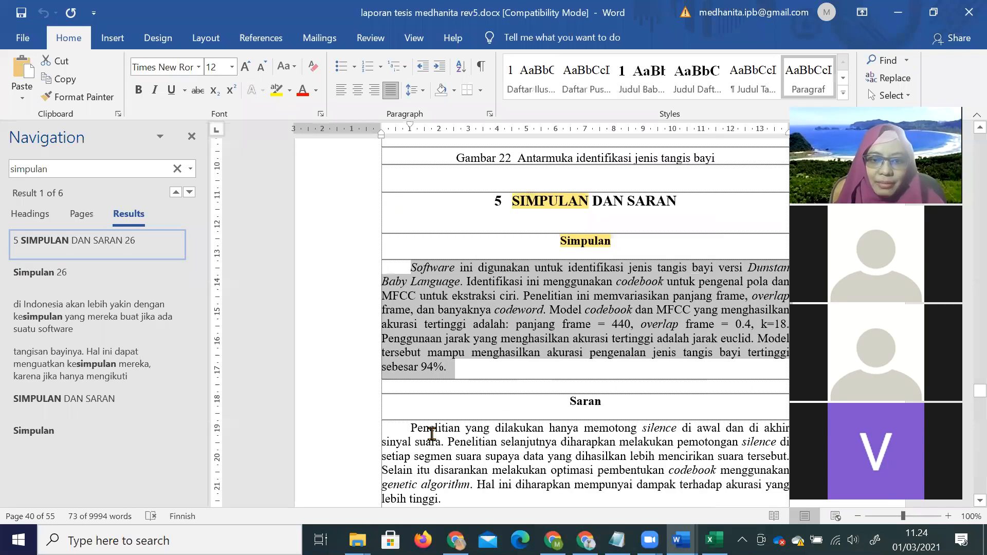
pyautogui.scroll(-4, 414, 437)
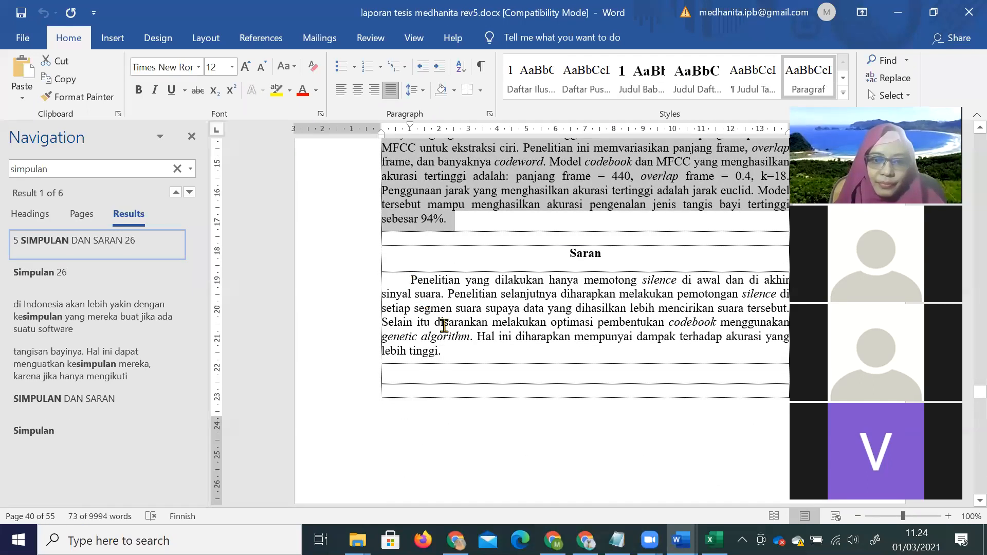
pyautogui.moveTo(411, 280); pyautogui.dragTo(457, 350)
pyautogui.hotkey('ctrl', 'c')
pyautogui.hotkey('alt', 'Tab')
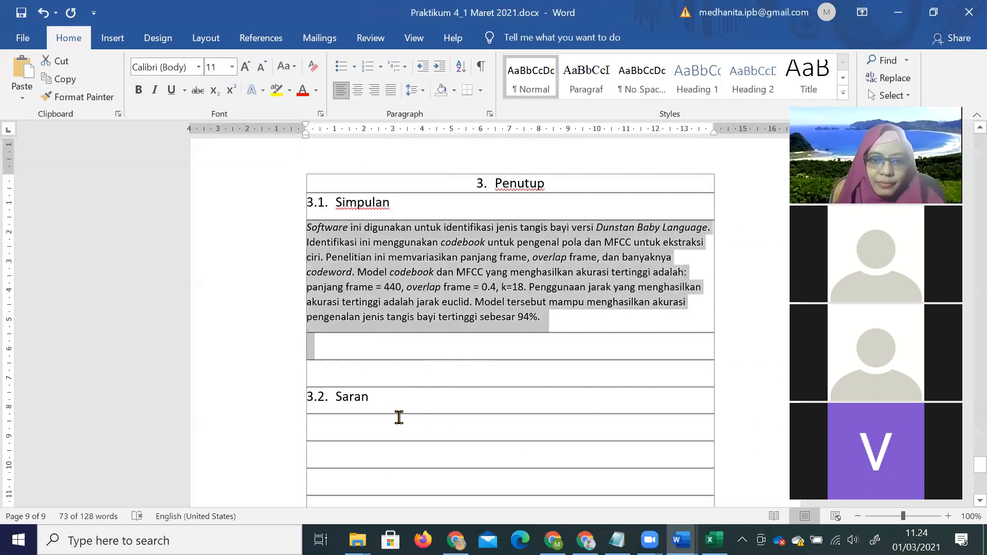
pyautogui.click(367, 439)
pyautogui.hotkey('ctrl', 'v')
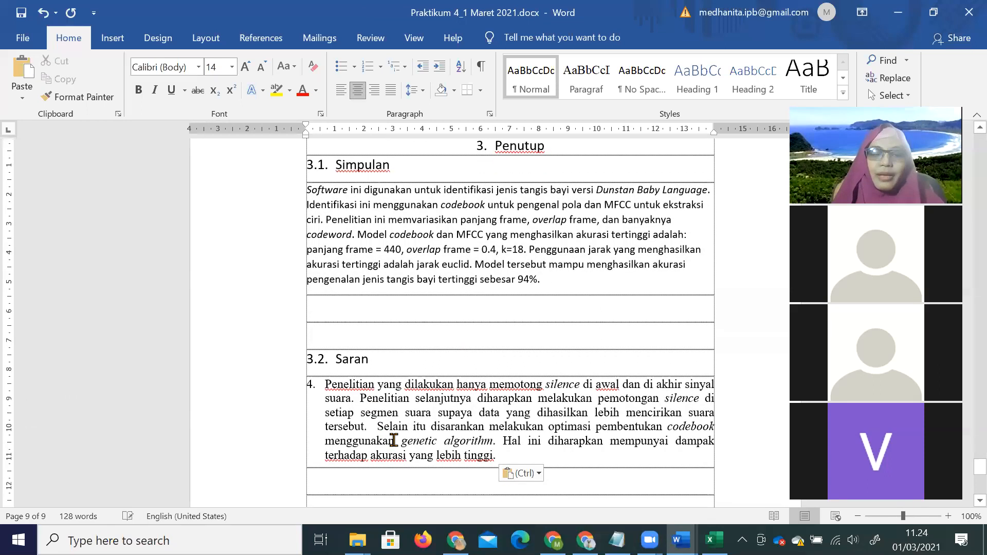
# Step: Apply the Paragraf style to the pasted Saran paragraph and remove its list numbering
pyautogui.moveTo(379, 387); pyautogui.dragTo(463, 456)
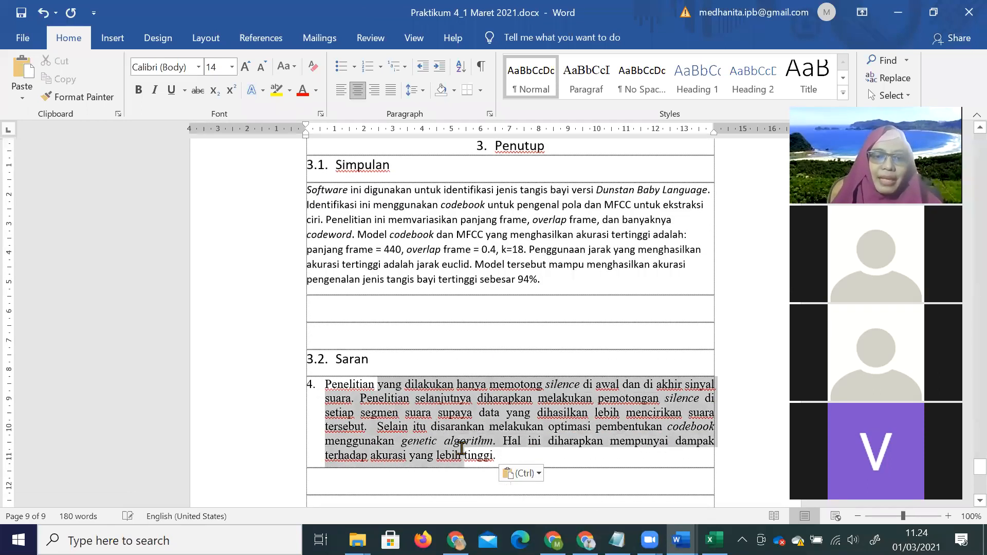
pyautogui.click(586, 77)
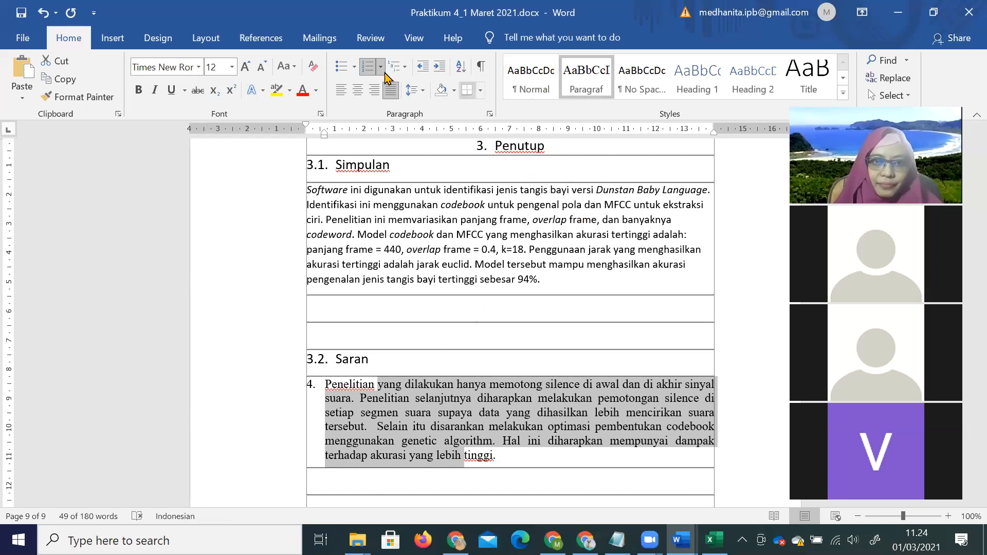
pyautogui.click(368, 65)
# Step: Copy the thesis paragraphs beginning "Berdasarkan Tabel 8" into the Praktikum 4 document below the 2.2 Desain subheading
pyautogui.scroll(10, 563, 359)
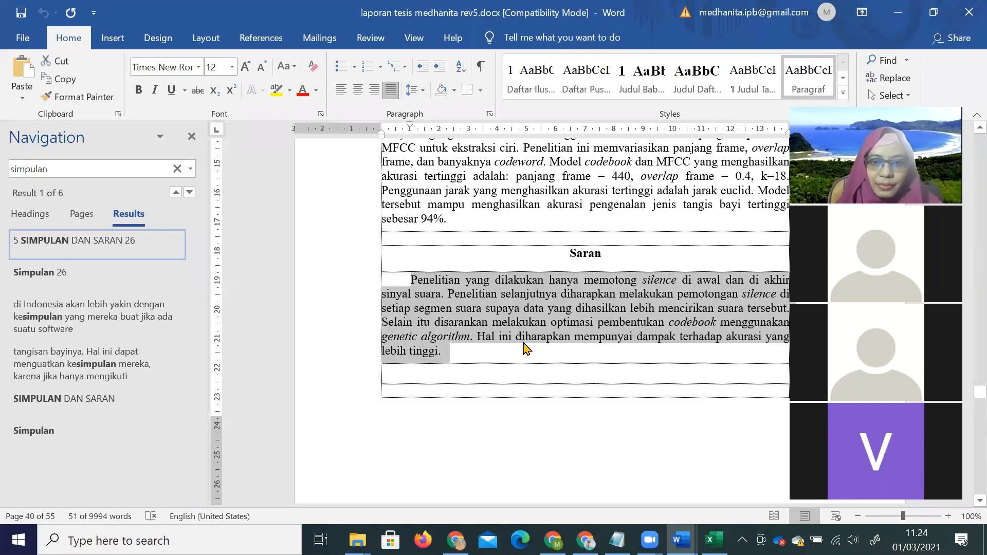
pyautogui.scroll(15, 524, 348)
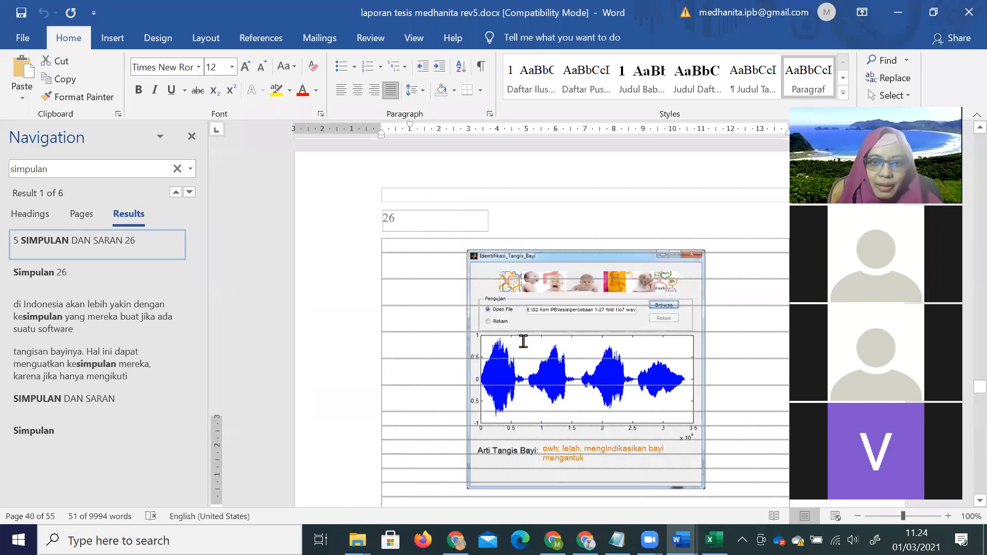
pyautogui.moveTo(441, 308); pyautogui.dragTo(763, 442)
pyautogui.hotkey('alt', 'Tab')
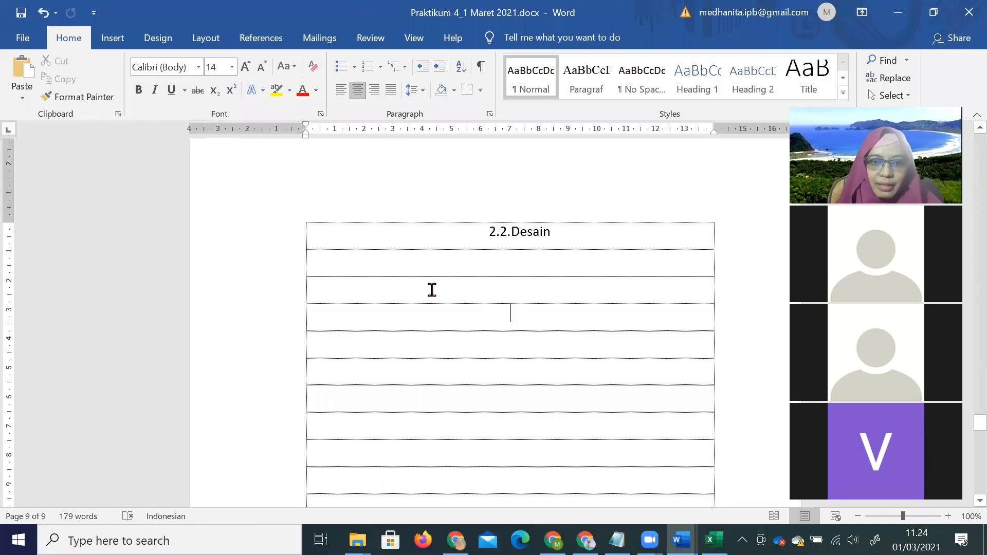
pyautogui.write('Berdasarkan Tabel 8, dapat diketahui bahwa jenis tangis ‘owh’ merupakan jenis suara yang sering salah dikenali, dan seringnya dikenali sebagai ‘eairh’. Hal ini sesuai dengan hierarchical clustering pada Gambar 21 yang menunjukkan bahwa codebook ‘owh’ dekat dengan ‘eairh’. Antarmuka identifikasi jenis tangis bayi ditampilkan pada Gambar 22. Model codebook yang diambil adalah panjang frame = 440, overlap frame = 0.4, k=18, dan jarak yang digunakan adalah jarak euclid. Model ini dipilih karena dapat menghasilkan akurasi paling besar yaitu 94%. Terdapat 2 command button yaitu browse dan rekam. Command button browse digunakan untuk memilih  suara bayi yang masuk ke kategori data latih atau data uji. Sedangkan command button rekam digunakan untuk  merekam  tangis bayi secara langsung.')
# Step: Copy the thesis paragraph beginning "Hierarchical clustering codebook" into the Praktikum 4 document below 2.1.2 Analisis Kebutunan Non Fungsional
pyautogui.hotkey('alt', 'Tab')
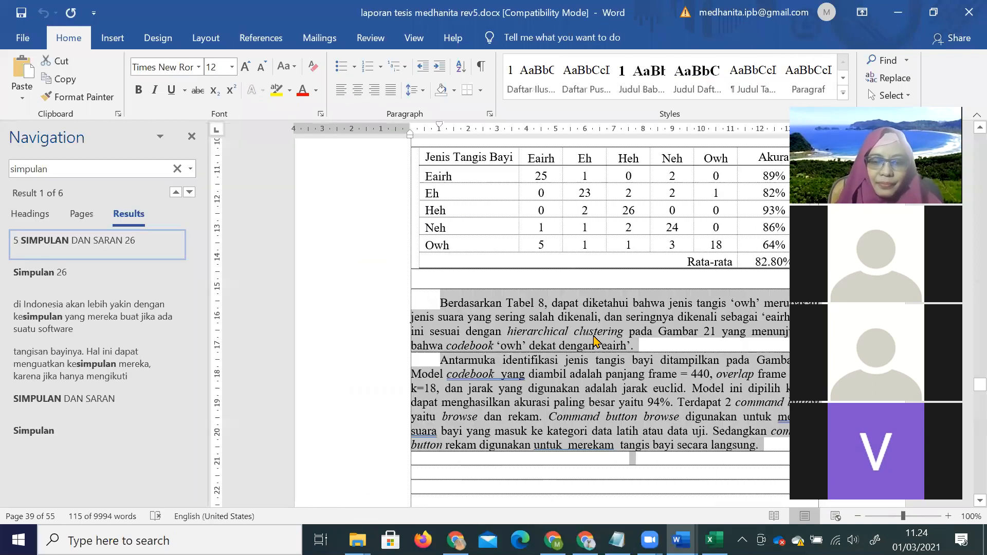
pyautogui.hotkey('alt', 'Tab')
pyautogui.scroll(10, 592, 334)
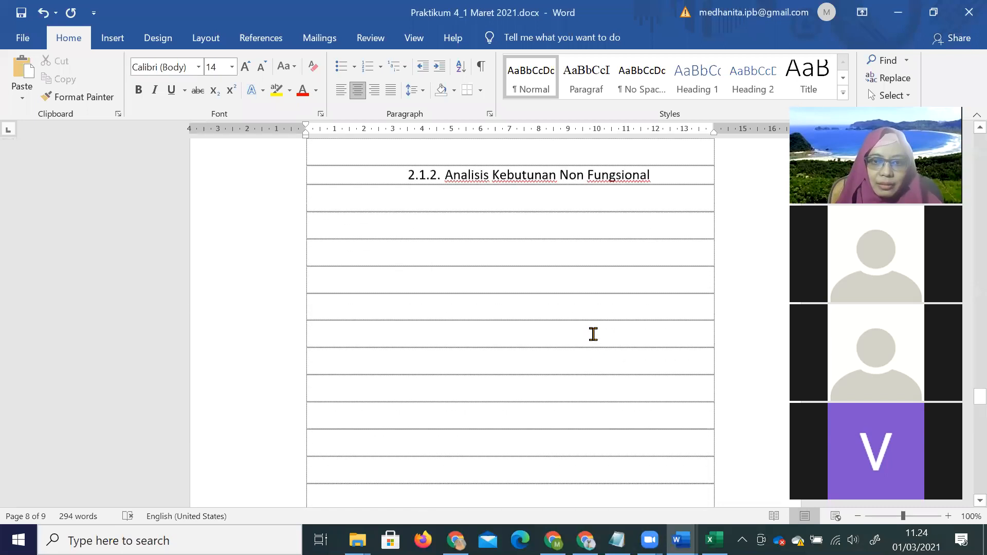
pyautogui.hotkey('alt', 'Tab')
pyautogui.scroll(10, 566, 321)
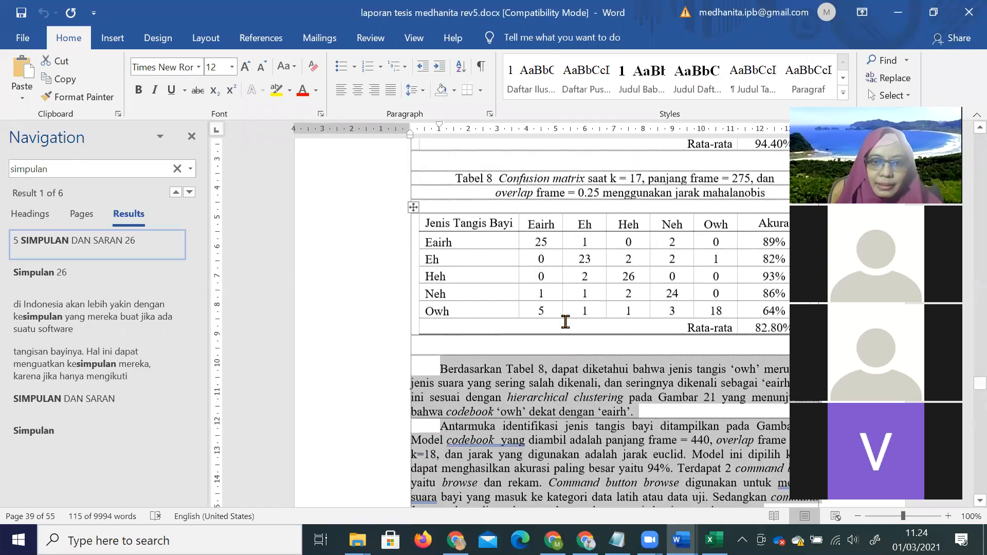
pyautogui.scroll(15, 566, 321)
pyautogui.moveTo(411, 328); pyautogui.dragTo(543, 441)
pyautogui.hotkey('ctrl', 'c')
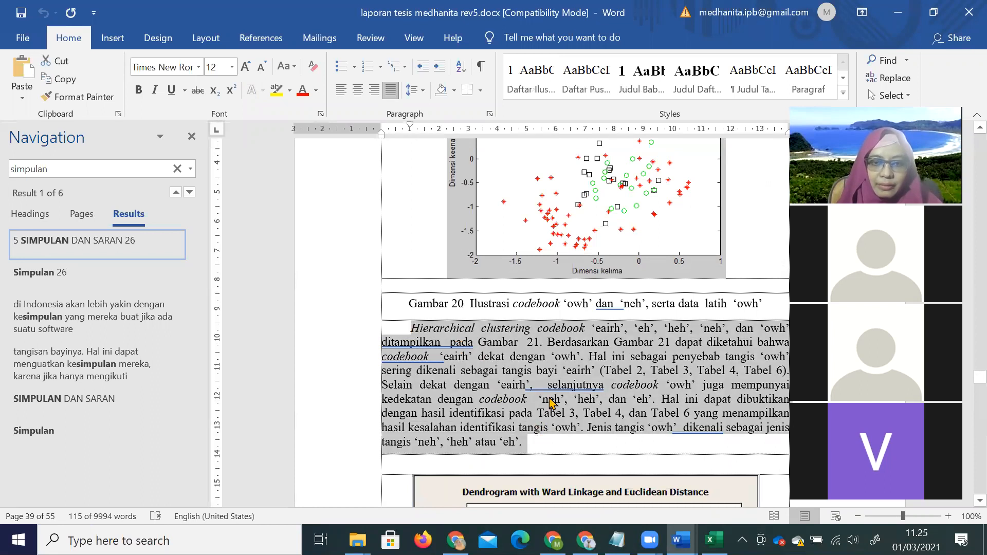
pyautogui.hotkey('alt', 'Tab')
pyautogui.hotkey('ctrl', 'v')
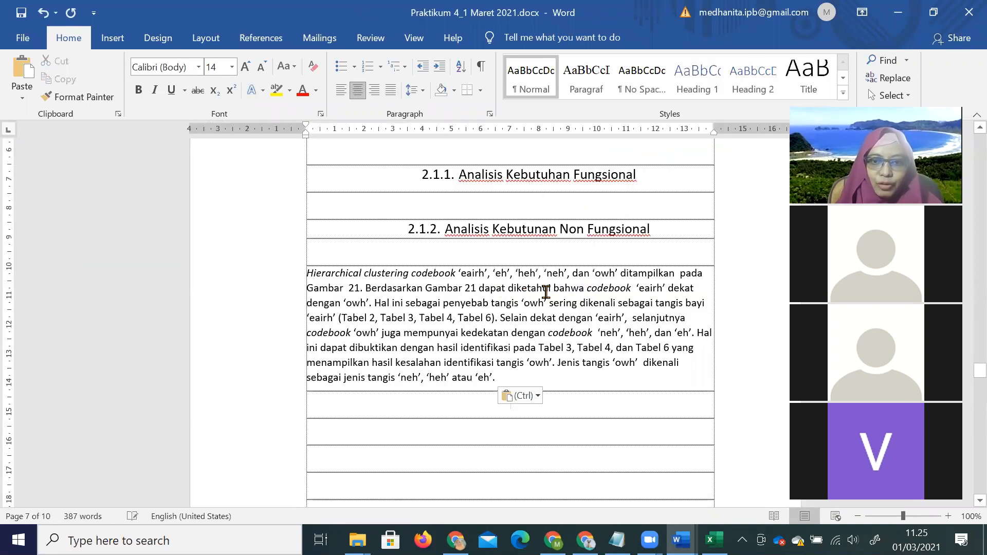
# Step: Copy the thesis paragraph beginning "Terdapat 2 codebook" into the Praktikum 4 document below 2.1.1 Analisis Kebutuhan Fungsional
pyautogui.hotkey('alt', 'Tab')
pyautogui.scroll(15, 566, 306)
pyautogui.scroll(6, 574, 306)
pyautogui.tripleClick(730, 455)
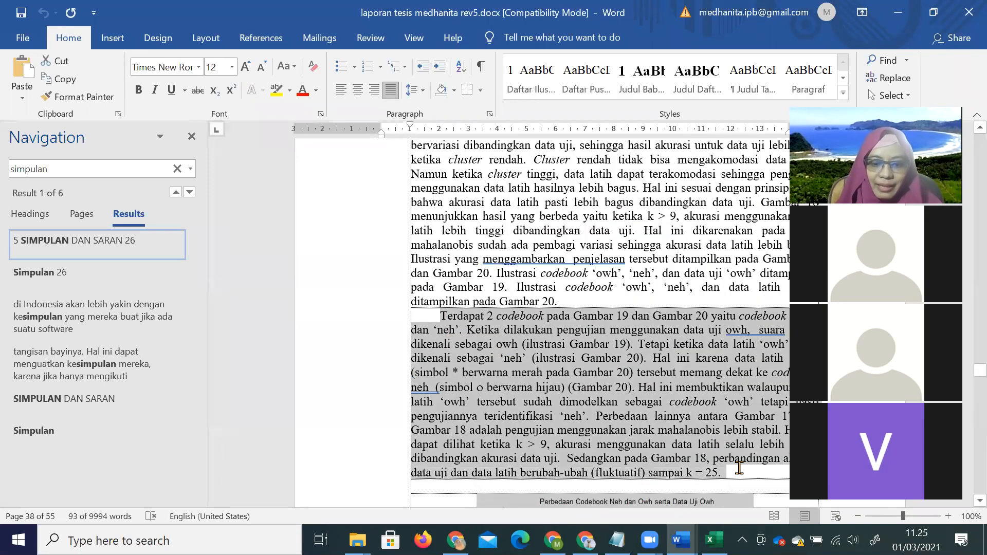
pyautogui.hotkey('alt', 'Tab')
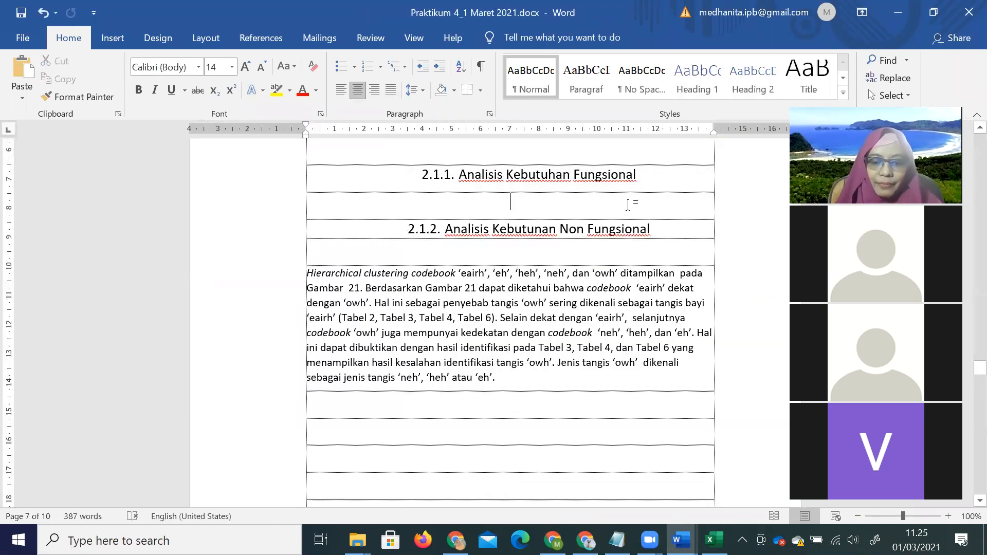
pyautogui.write('Terdapat 2 codebook pada Gambar 19 dan Gambar 20 yaitu codebook ‘owh’ dan ‘neh’. Ketika dilakukan pengujian menggunakan data uji owh,  suara ‘owh’ dikenali sebagai owh (ilustrasi Gambar 19). Tetapi ketika data latih ‘owh’ diuji, dikenali sebagai ‘neh’ (ilustrasi Gambar 20). Hal ini karena data latih ‘owh’ (simbol * berwarna merah pada Gambar 20) tersebut memang dekat ke codebook neh (simbol o berwarna hijau) (Gambar 20). Hal ini membuktikan walaupun data latih ‘owh’ tersebut sudah dimodelkan sebagai codebook ‘owh’ tetapi hasil pengujiannya teridentifikasi ‘neh’. Perbedaan lainnya antara Gambar 17 dan Gambar 18 adalah pengujian menggunakan jarak mahalanobis lebih stabil. Hal ini dapat dilihat ketika k > 9, akurasi menggunakan data latih selalu lebih tinggi dibandingkan akurasi data uji. Sedangkan pada Gambar 18, perbandingan akurasi data uji dan data latih berubah-ubah (fluktuatif) sampai k = 25.')
# Step: Apply the Normal style to the pasted "Terdapat 2 codebook" paragraph and leave it without list numbering
pyautogui.moveTo(418, 195); pyautogui.dragTo(469, 357)
pyautogui.click(531, 91)
pyautogui.click(367, 68)
# Step: Switch from the Praktikum 4 document to the thesis document and locate its chapter 1 PENDAHULUAN
pyautogui.scroll(5, 503, 277)
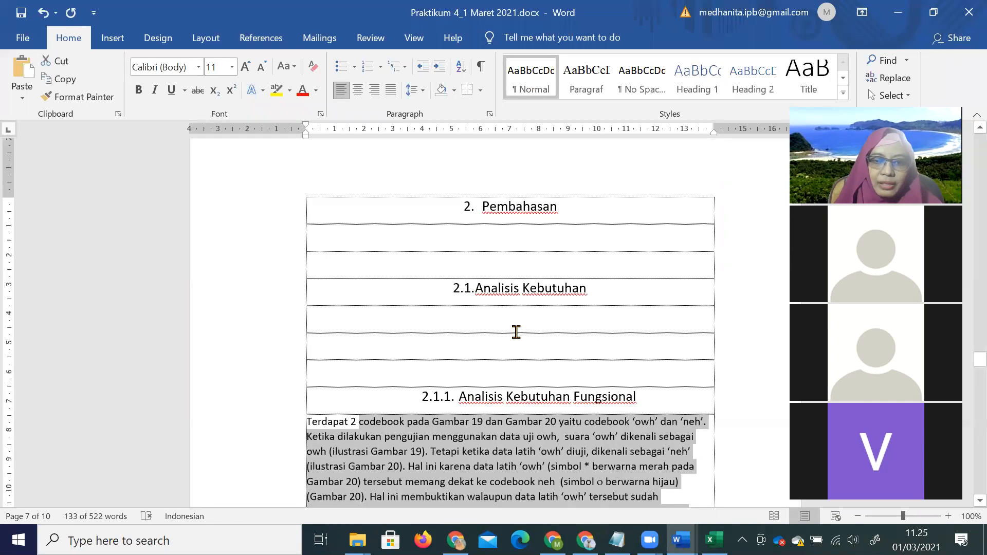
pyautogui.click(517, 332)
pyautogui.scroll(10, 517, 331)
pyautogui.scroll(1, 517, 332)
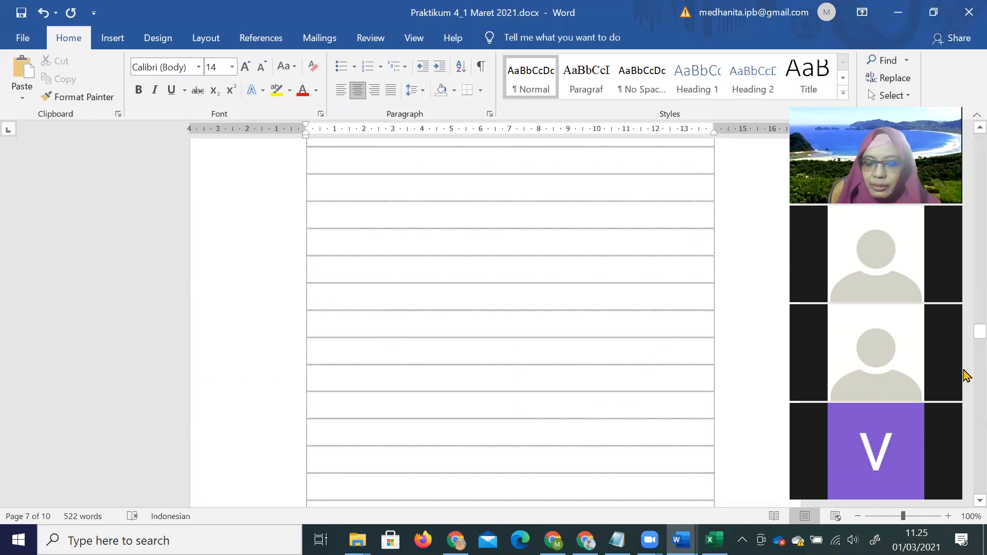
pyautogui.hotkey('alt', 'Tab')
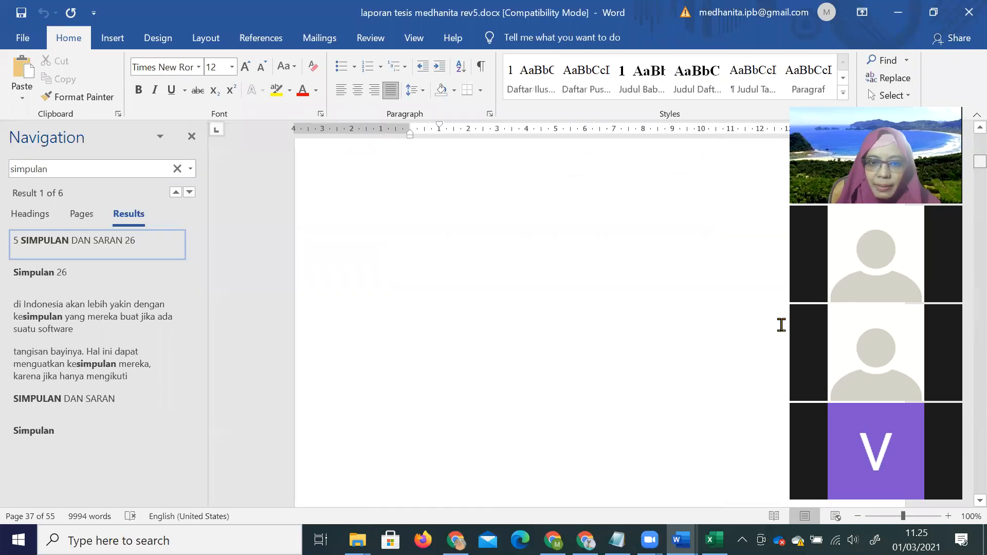
pyautogui.scroll(-10, 776, 329)
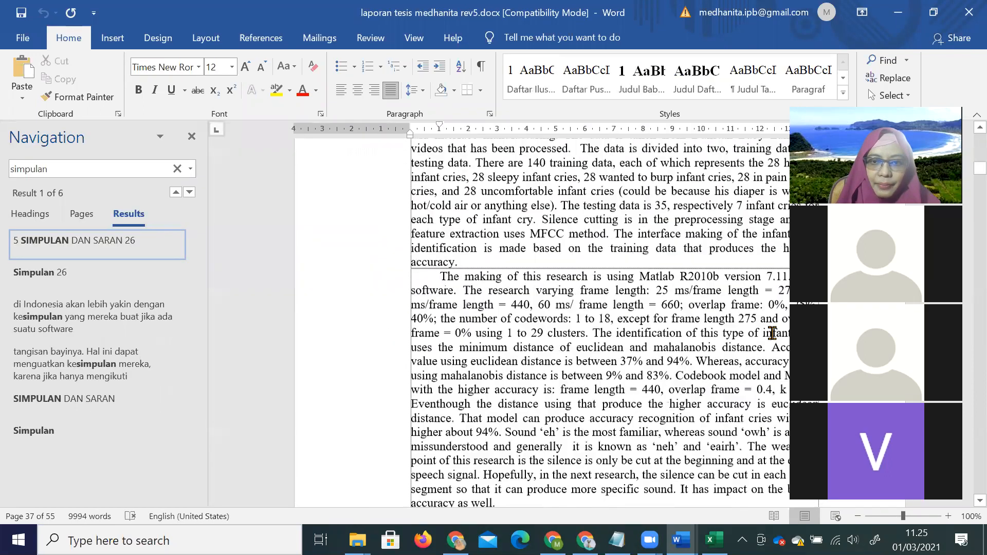
pyautogui.scroll(-15, 772, 335)
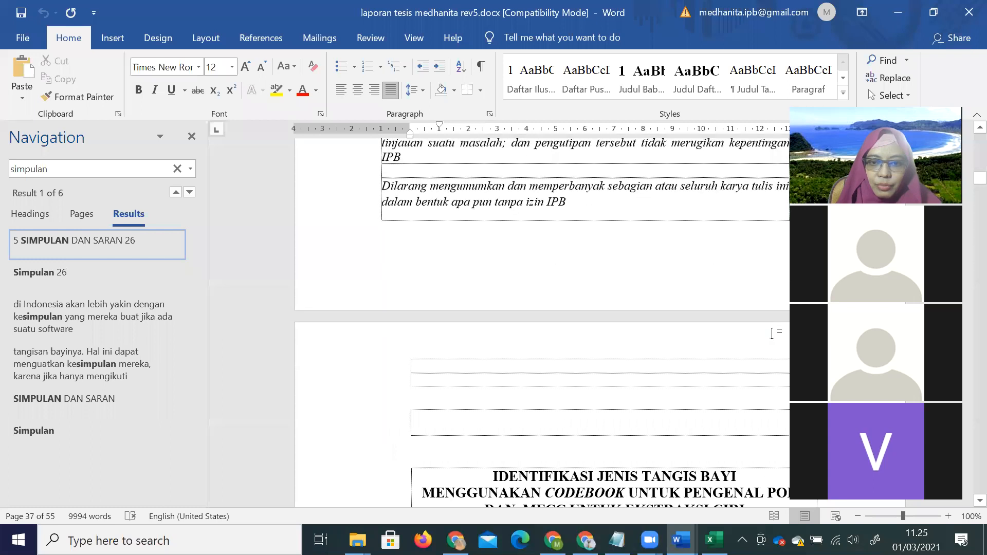
pyautogui.scroll(-15, 773, 334)
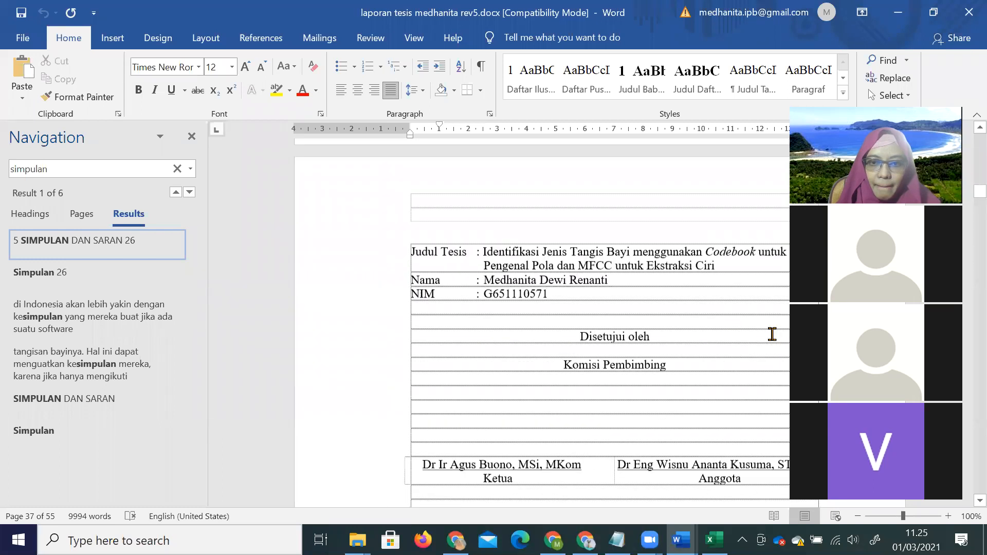
pyautogui.scroll(-15, 776, 339)
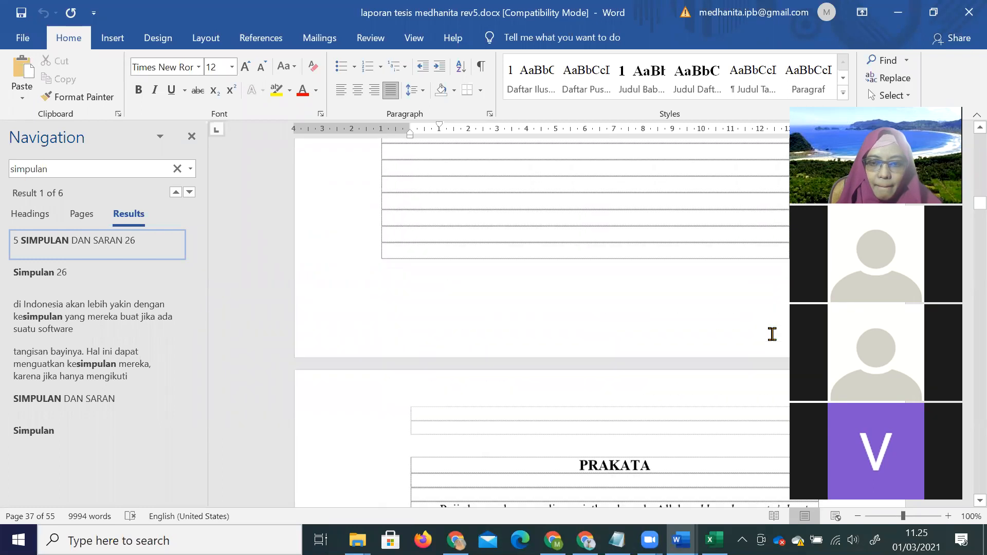
pyautogui.scroll(-15, 773, 334)
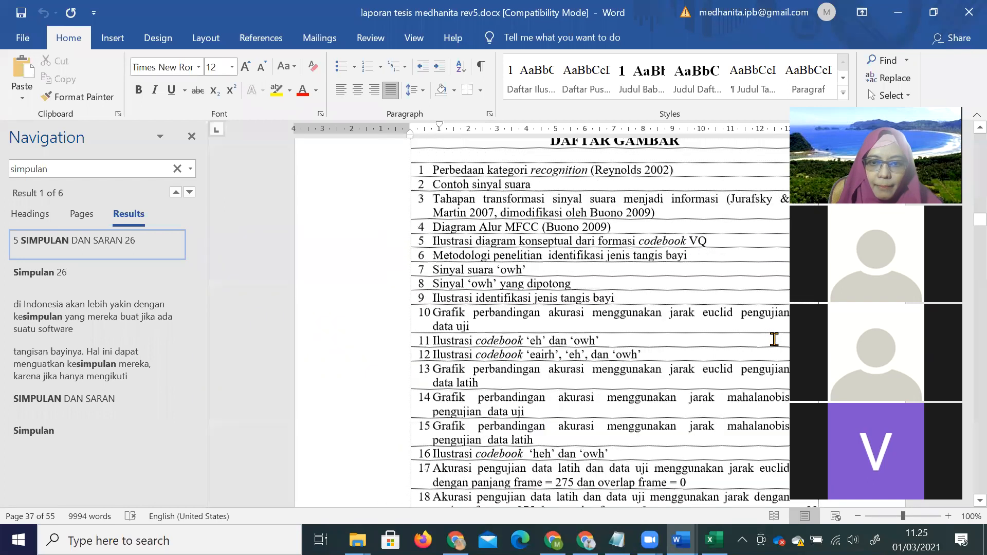
pyautogui.scroll(-8, 774, 340)
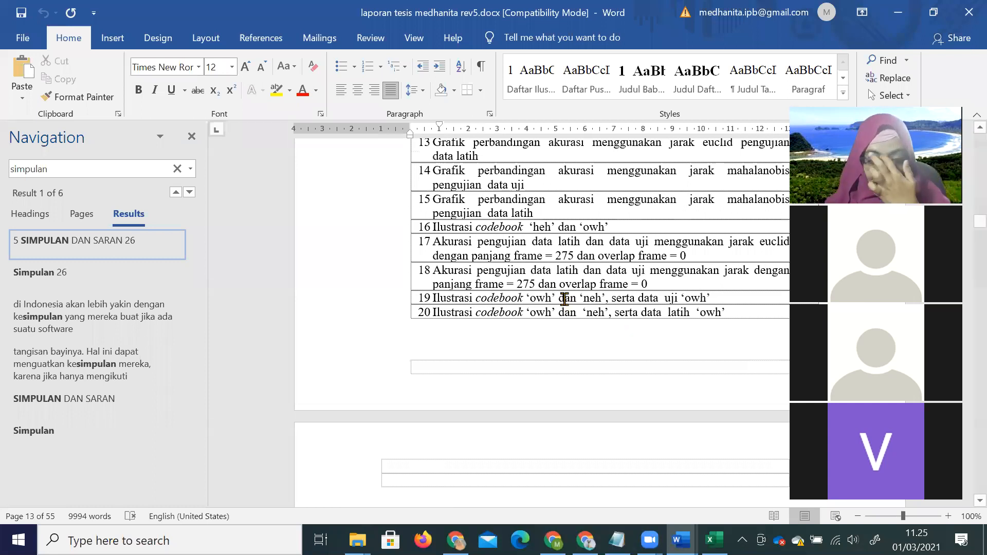
pyautogui.scroll(5, 564, 298)
pyautogui.click(440, 324)
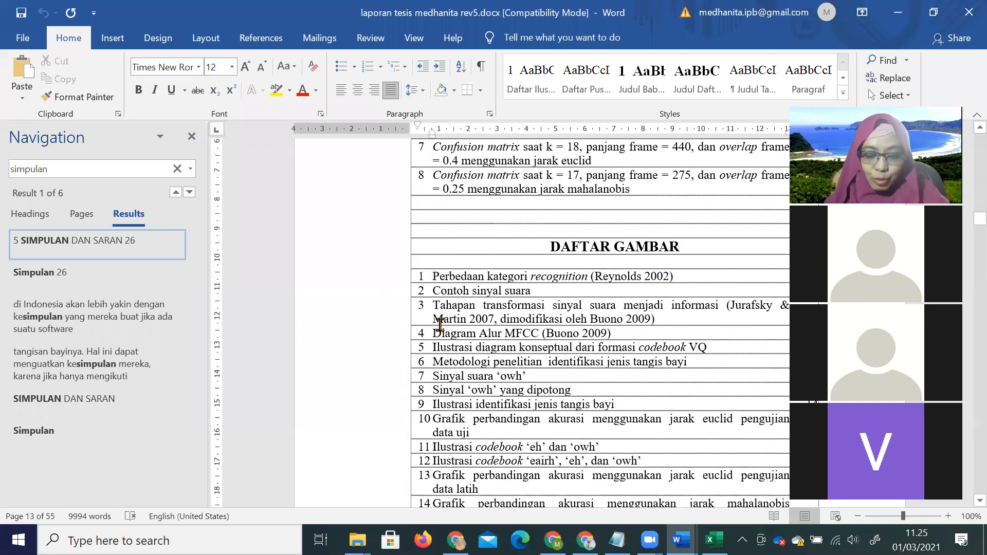
pyautogui.scroll(8, 489, 355)
pyautogui.scroll(-10, 494, 360)
pyautogui.scroll(-20, 496, 363)
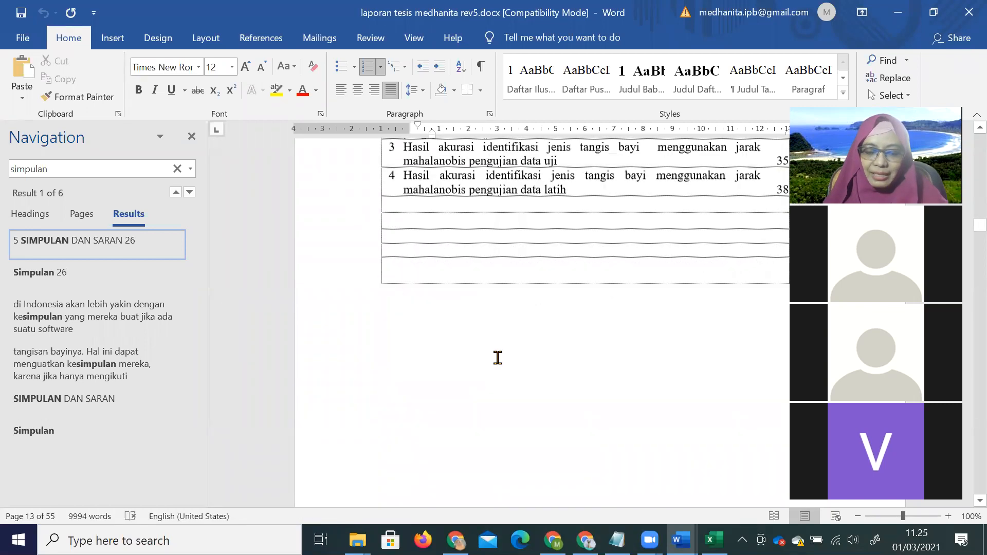
pyautogui.scroll(-20, 499, 357)
pyautogui.scroll(10, 506, 345)
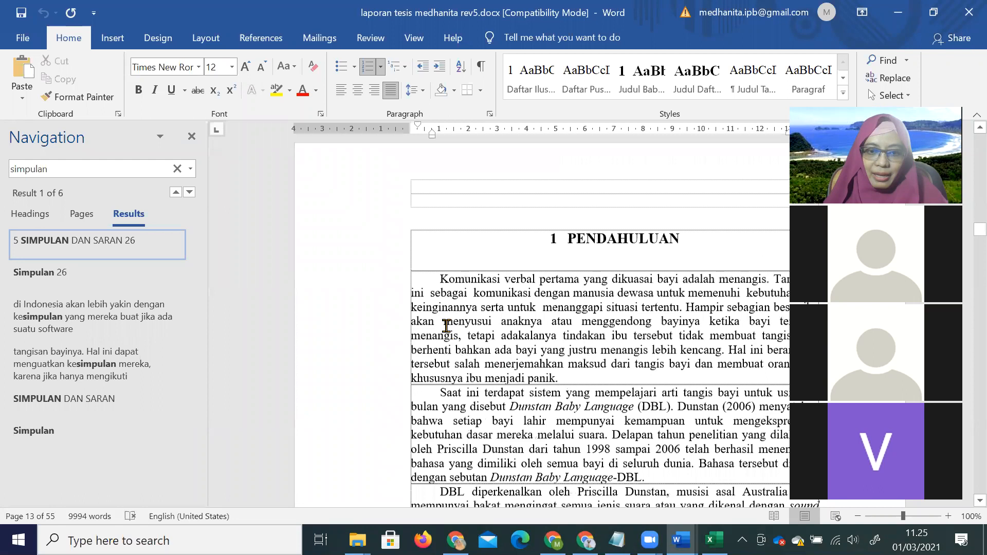
# Step: Copy the first two thesis PENDAHULUAN paragraphs below the 1. Pendahuluan heading in Praktikum 4, and delete the blank lines above that heading
pyautogui.moveTo(509, 341); pyautogui.dragTo(669, 484)
pyautogui.hotkey('alt', 'Tab')
pyautogui.scroll(5, 553, 338)
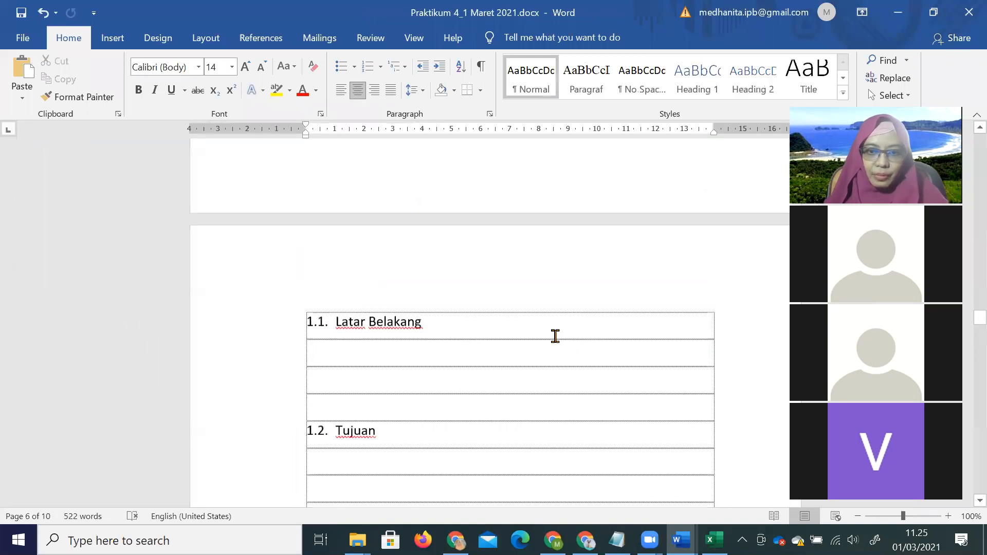
pyautogui.scroll(10, 553, 338)
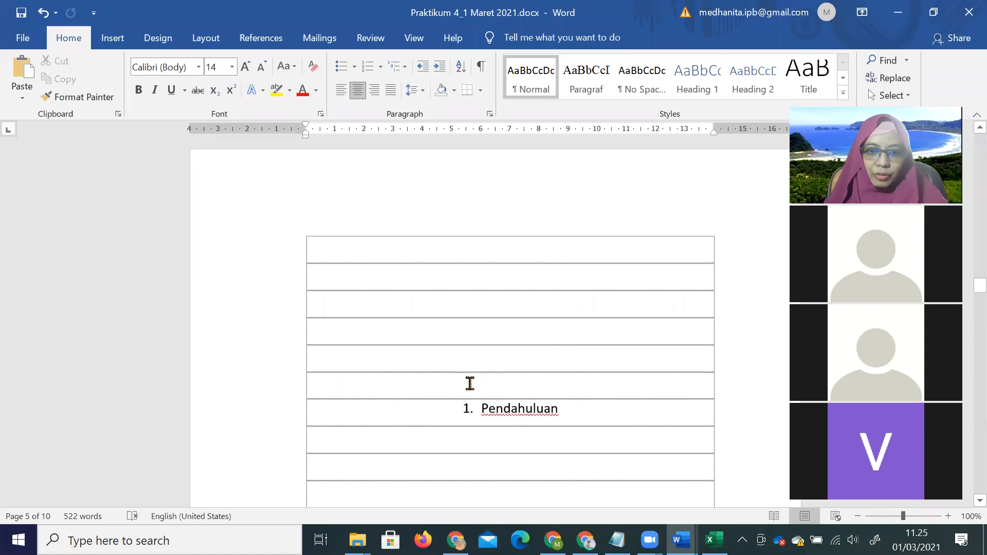
pyautogui.click(528, 238)
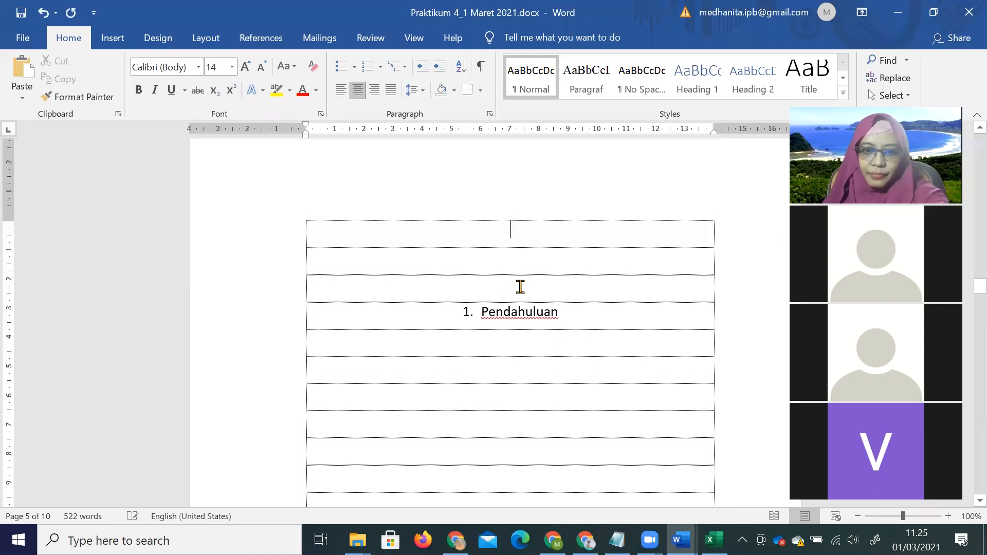
pyautogui.press('Delete')
pyautogui.press('Delete')
pyautogui.press('Delete')
pyautogui.click(403, 294)
pyautogui.write('Komunikasi verbal pertama yang dikuasai bayi adalah menangis. Tangisan ini sebagai komunikasi dengan manusia dewasa untuk memenuhi kebutuhan dan keinginannya serta untuk menanggapi situasi tertentu. Hampir sebagian besar ibu akan menyusui anaknya atau menggendong bayinya ketika bayi tersebut menangis, tetapi adakalanya tindakan ibu tersebut tidak membuat tangis bayi berhenti bahkan ada bayi yang justru menangis lebih kencang. Hal ini berarti ibu tersebut salah menerjemahkan maksud dari tangis bayi dan membuat orang tua, khususnya ibu menjadi panik. Saat ini terdapat sistem yang mempelajari arti tangis bayi untuk usia 0-3 bulan yang disebut Dunstan Baby Language (DBL). Dunstan (2006) menyatakan bahwa setiap bayi lahir mempunyai kemampuan untuk mengekspresikan kebutuhan dasar mereka melalui suara. Delapan tahun penelitian yang dilakukan oleh Priscilla Dunstan dari tahun 1998 sampai 2006 telah berhasil menemukan bahasa yang dimiliki oleh semua bayi di seluruh dunia. Bahasa tersebut dikenal dengan sebutan Dunstan Baby Language-DBL.')
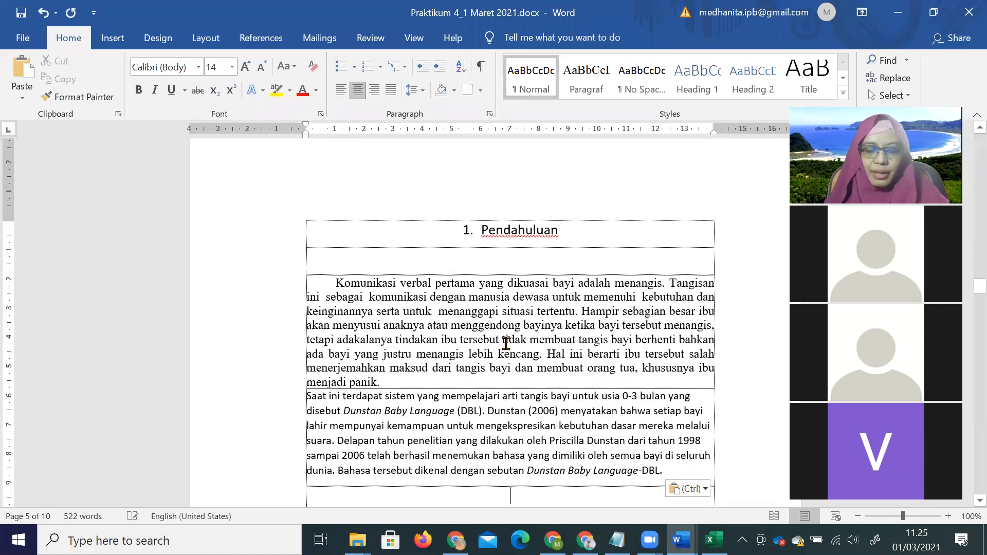
# Step: Copy the thesis text beginning "DBL diperkenalkan", up to "tiga bulan karena", into the Praktikum 4 document below 1.1. Latar Belakang
pyautogui.scroll(-15, 507, 343)
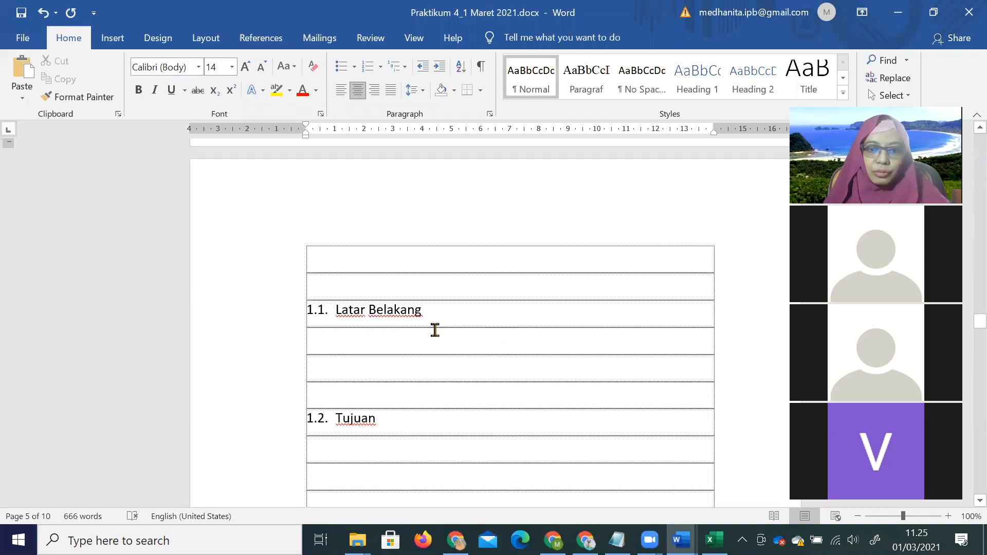
pyautogui.hotkey('alt', 'Tab')
pyautogui.scroll(-4, 449, 355)
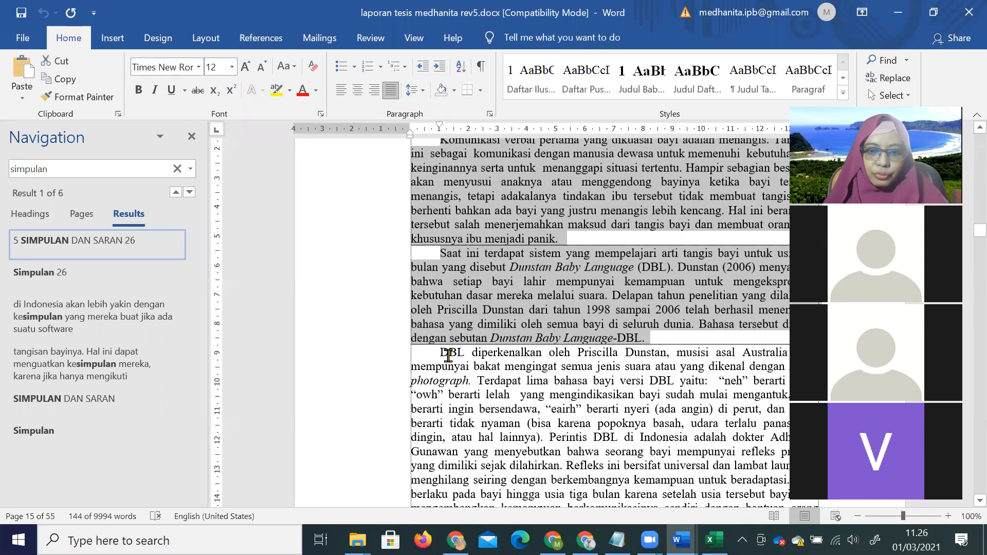
pyautogui.moveTo(587, 438); pyautogui.dragTo(660, 490)
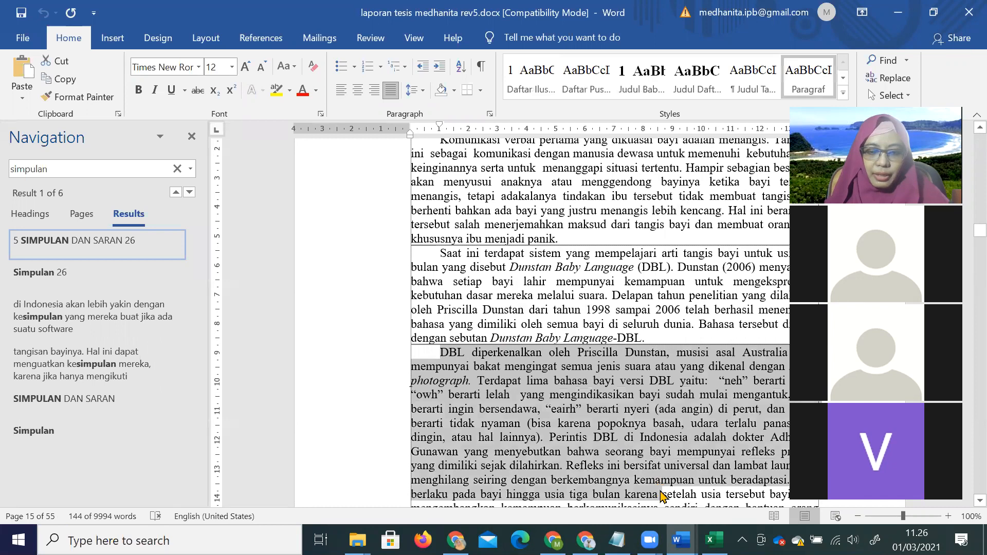
pyautogui.hotkey('alt', 'Tab')
pyautogui.write('DBL diperkenalkan oleh Priscilla Dunstan, musisi asal Australia yang mempunyai bakat mengingat semua jenis suara atau yang dikenal dengan sound photograph. Terdapat lima bahasa bayi versi DBL yaitu:  "neh" berarti lapar, "owh" berarti lelah yang mengindikasikan bayi sudah mulai mengantuk, "eh" berarti ingin bersendawa, "eairh" berarti nyeri (ada angin) di perut, dan "heh" berarti tidak nyaman (bisa karena popoknya basah, udara terlalu panas atau dingin, atau hal lainnya). Perintis DBL di Indonesia adalah dokter Adhiatma Gunawan yang menyebutkan bahwa seorang bayi mempunyai refleks primitif yang dimiliki sejak dilahirkan. Refleks ini bersifat universal dan lambat laun akan menghilang seiring dengan berkembangnya kemampuan untuk beradaptasi. DBL berlaku pada bayi hingga usia tiga bulan karena')
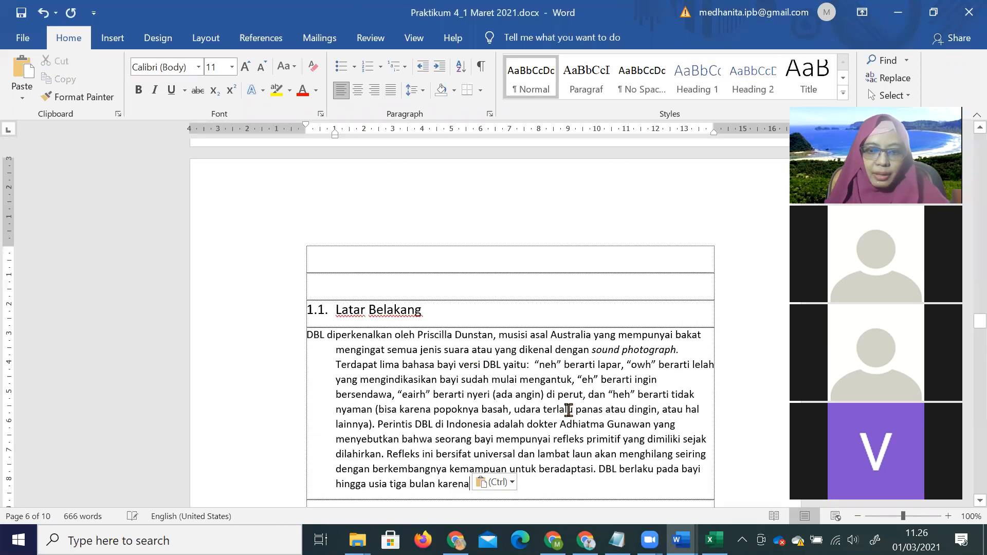
# Step: Try a 1 cm first-line indent on item 1 of the Ruang Lingkup Penelitian list in the thesis document, and undo it
pyautogui.hotkey('alt', 'Tab')
pyautogui.scroll(-15, 571, 411)
pyautogui.scroll(-9, 576, 417)
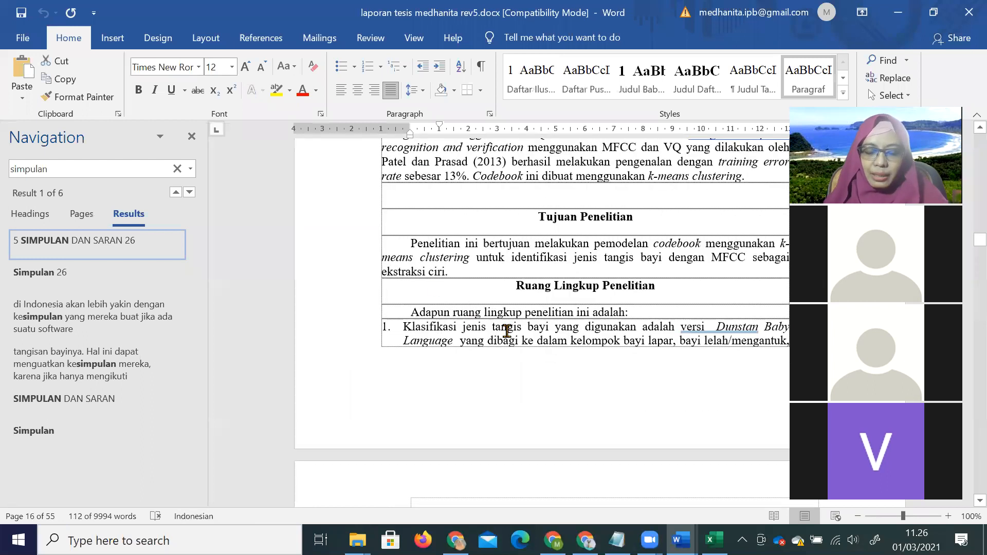
pyautogui.scroll(-2, 508, 331)
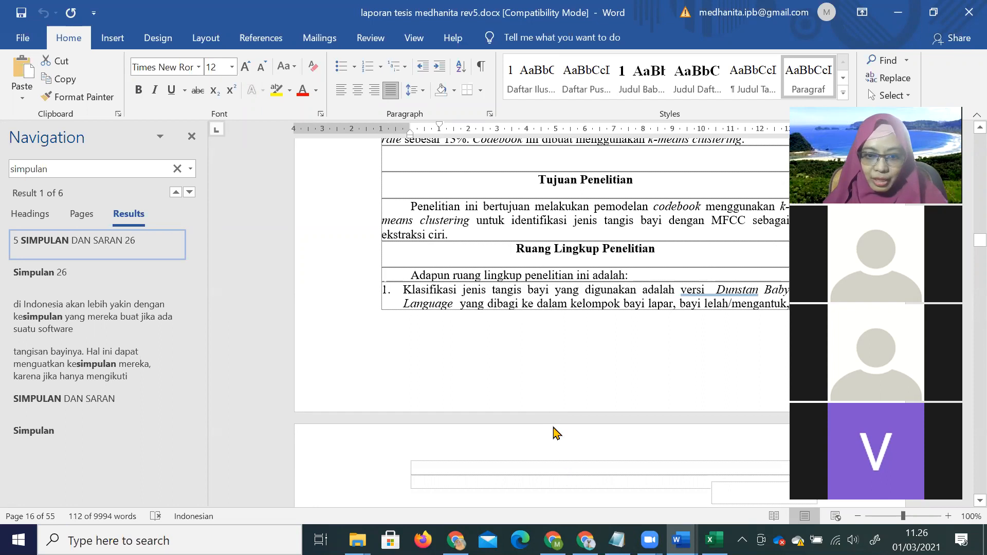
pyautogui.click(392, 289)
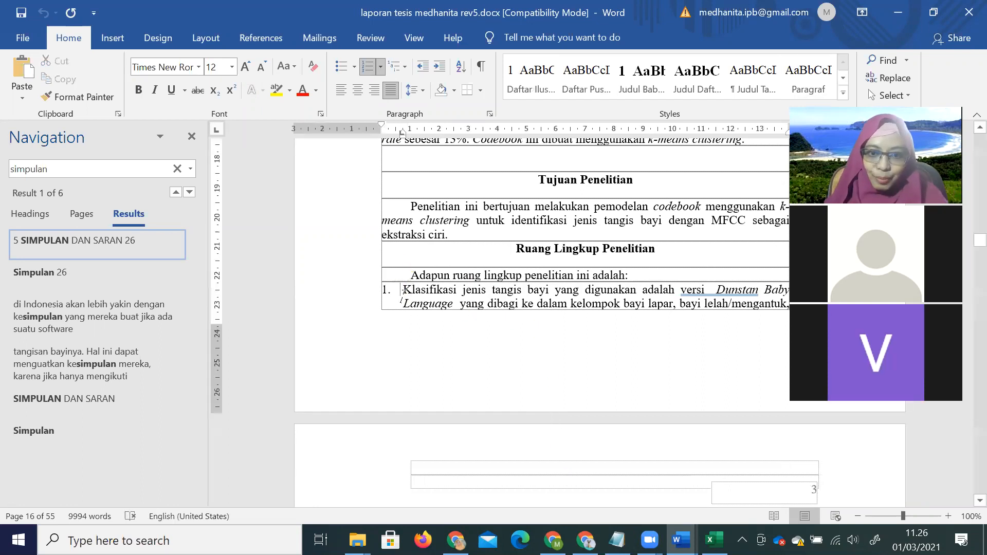
pyautogui.press('Return')
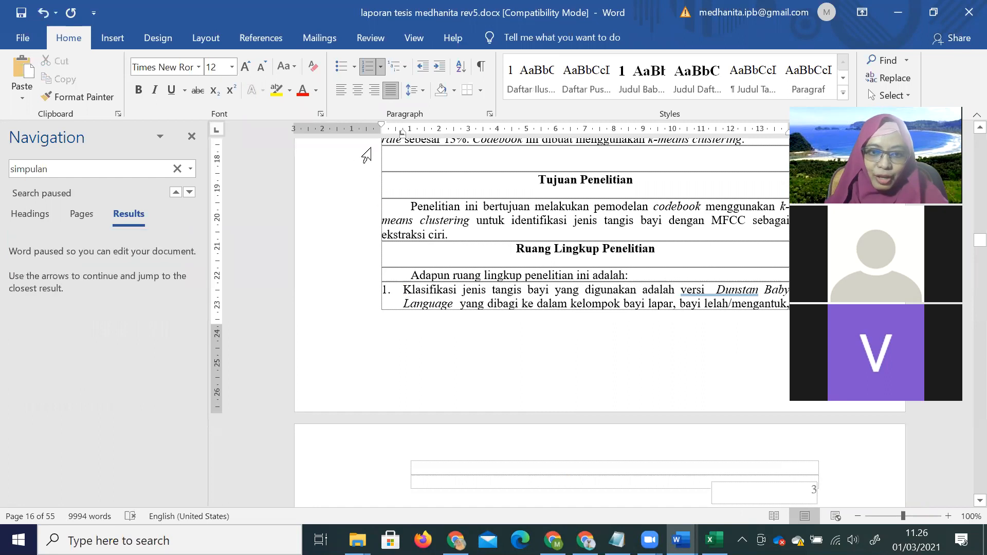
pyautogui.moveTo(383, 130); pyautogui.dragTo(410, 130)
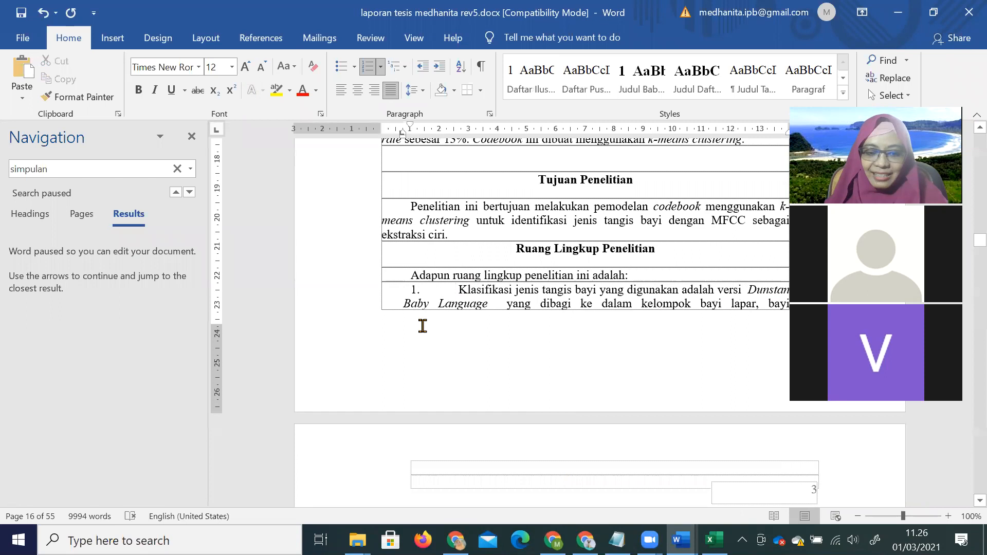
pyautogui.hotkey('ctrl', 'z')
# Step: Examine how the numbered items under Ruang Lingkup Penelitian are indented in the thesis, and return to the Praktikum 4 document
pyautogui.moveTo(404, 290); pyautogui.dragTo(420, 320)
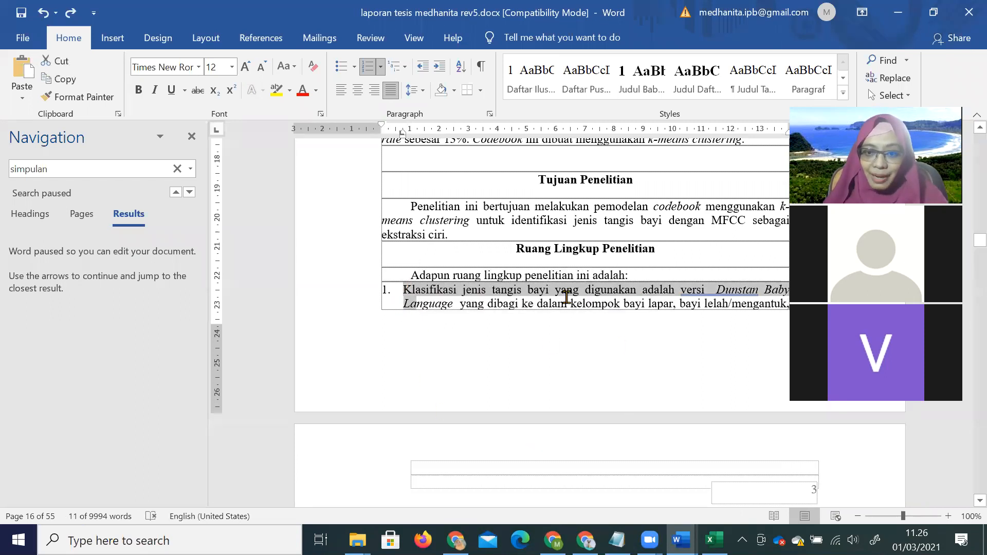
pyautogui.scroll(-5, 610, 382)
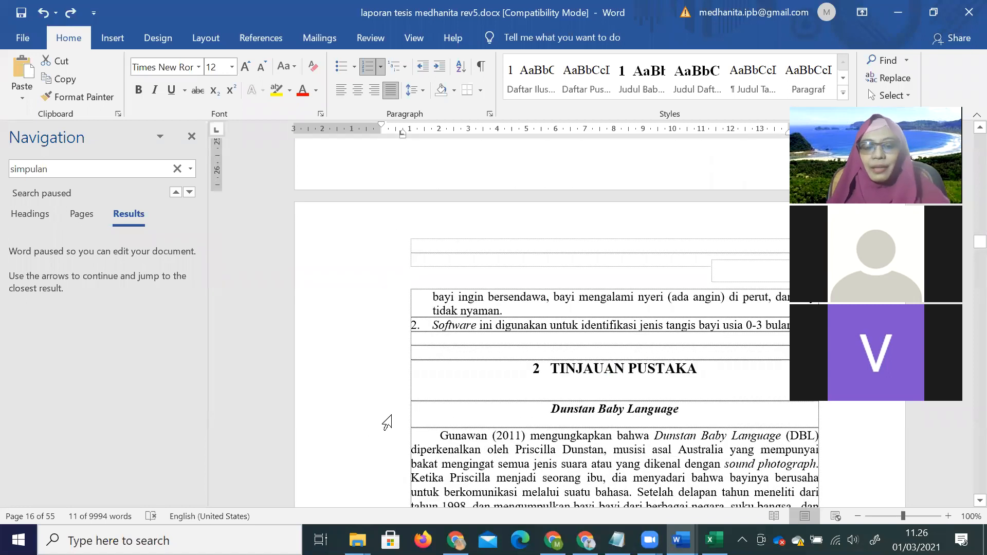
pyautogui.hotkey('alt', 'Tab')
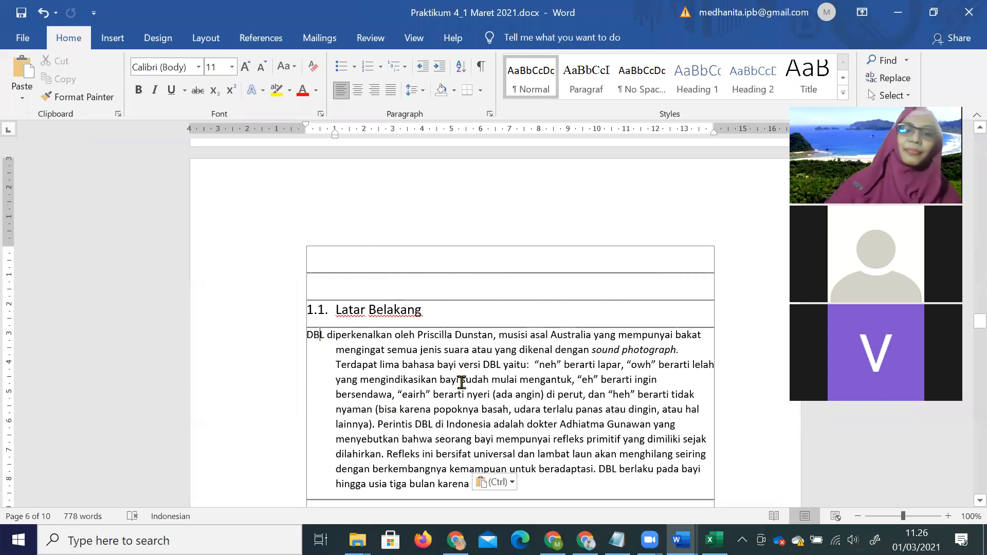
# Step: Format all text in the document as 12 pt Calibri
pyautogui.hotkey('ctrl', 'a')
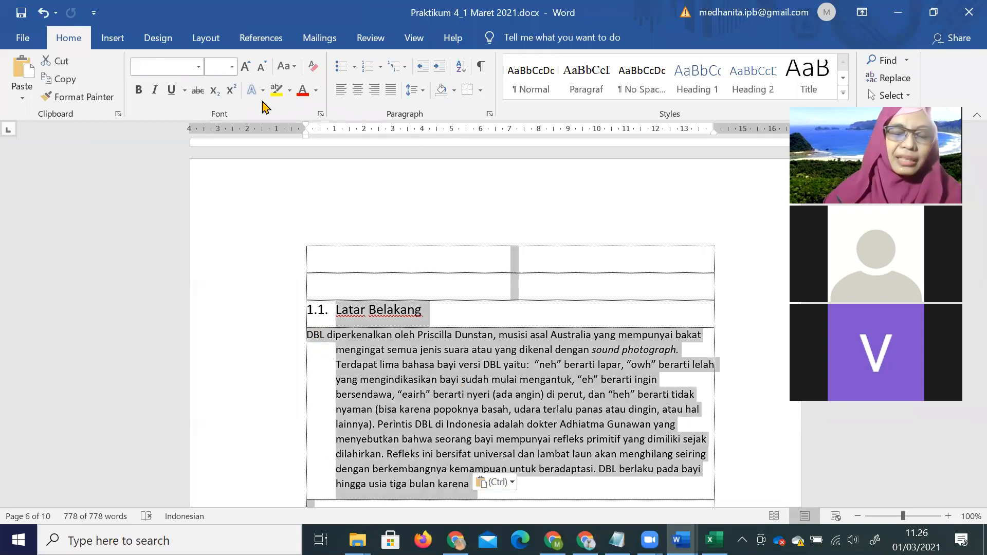
pyautogui.click(232, 67)
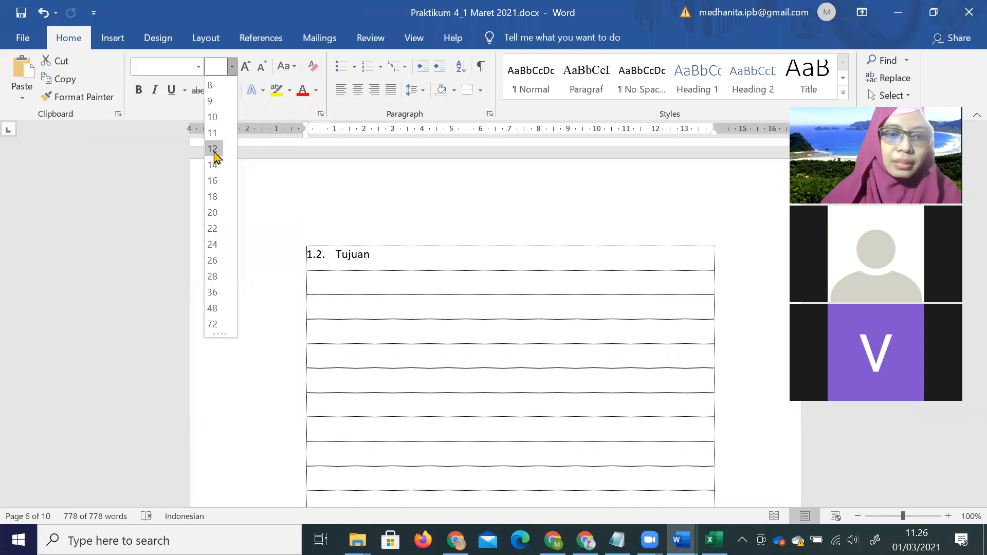
pyautogui.click(216, 83)
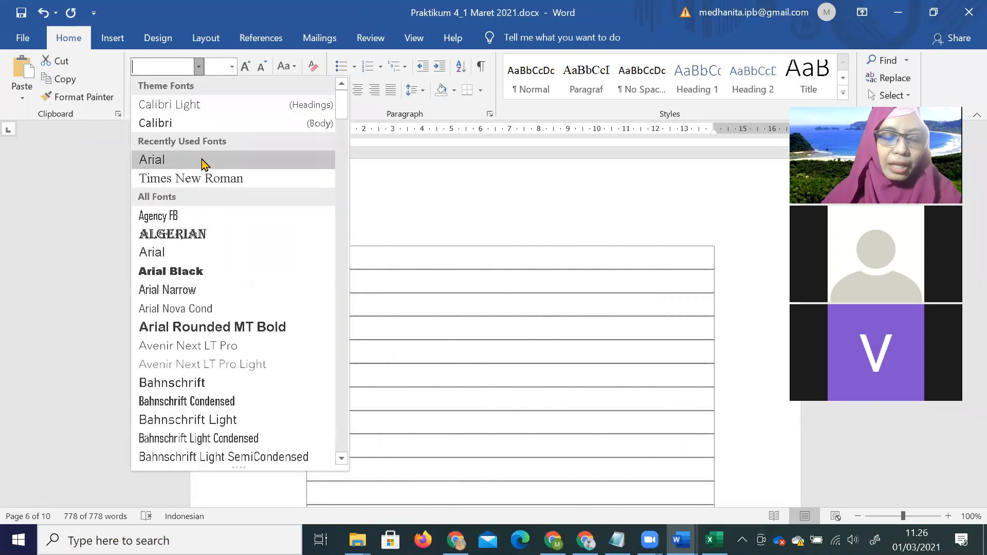
pyautogui.click(203, 123)
pyautogui.click(663, 376)
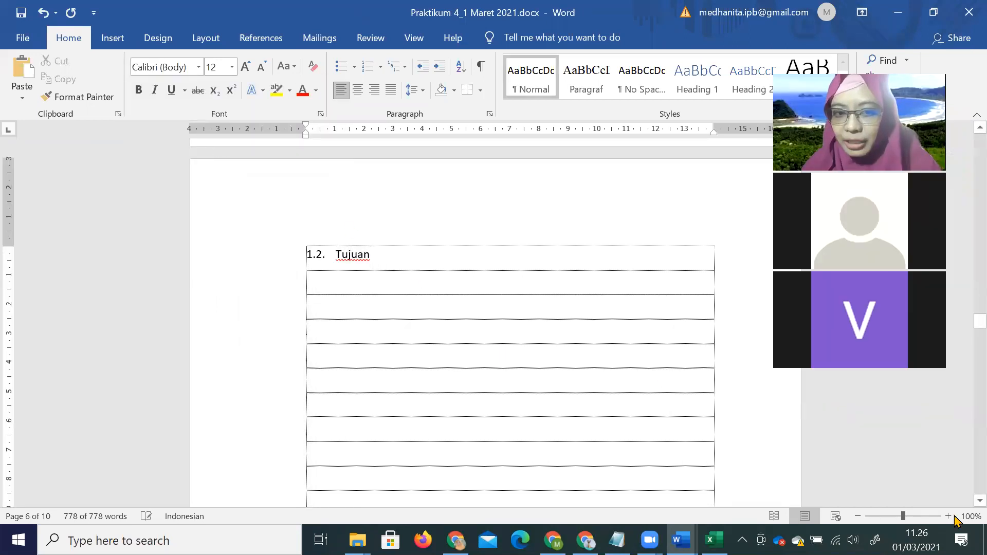
# Step: Consult the page-order table in the Excel workbook Book1 and return to the front pages of the Word report
pyautogui.scroll(5, 527, 424)
pyautogui.scroll(6, 523, 423)
pyautogui.scroll(15, 522, 425)
pyautogui.scroll(15, 522, 425)
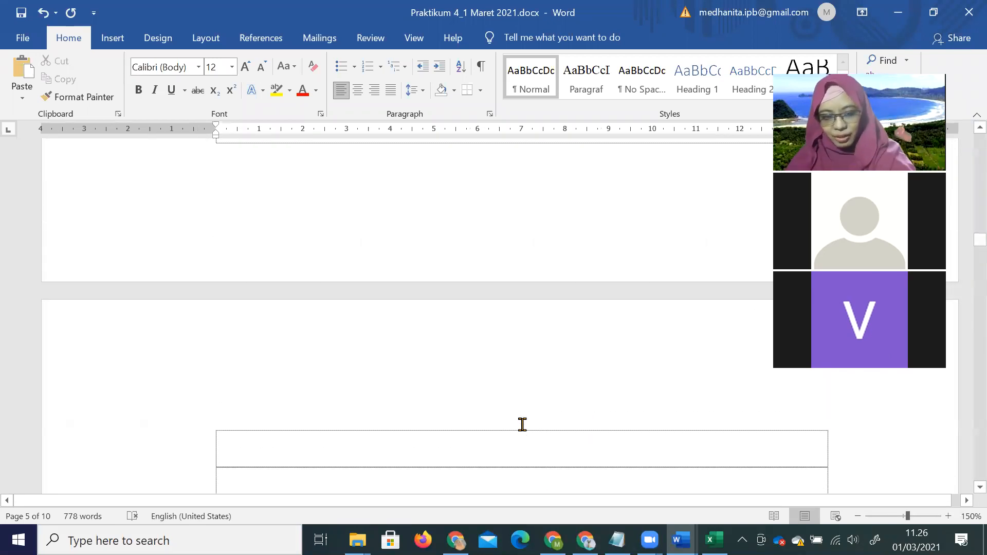
pyautogui.click(530, 451)
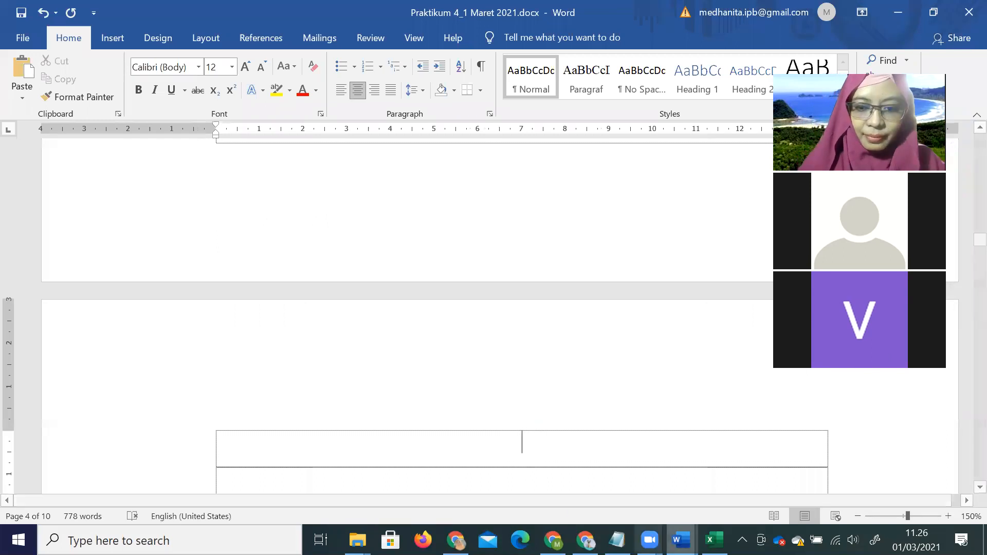
pyautogui.click(714, 540)
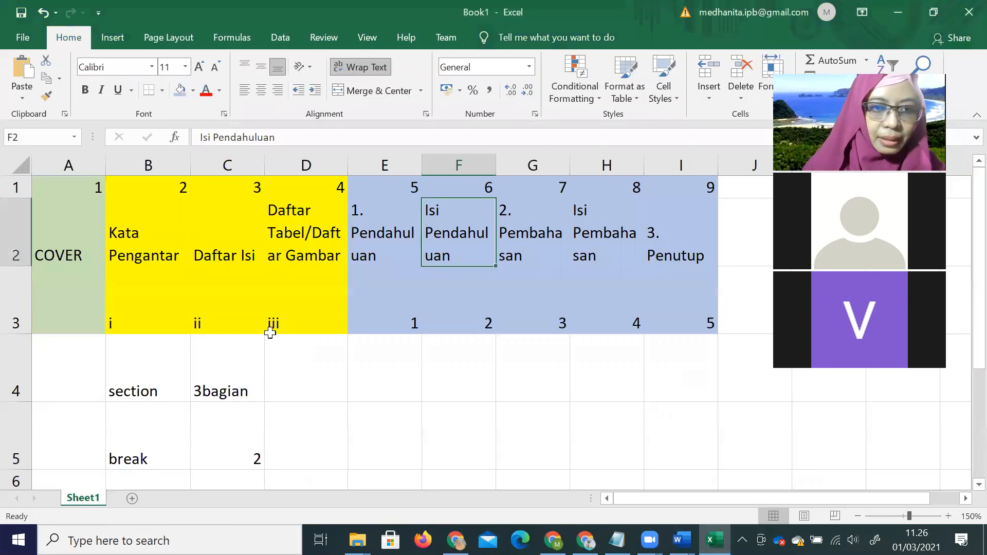
pyautogui.hotkey('alt', 'Tab')
pyautogui.scroll(5, 504, 354)
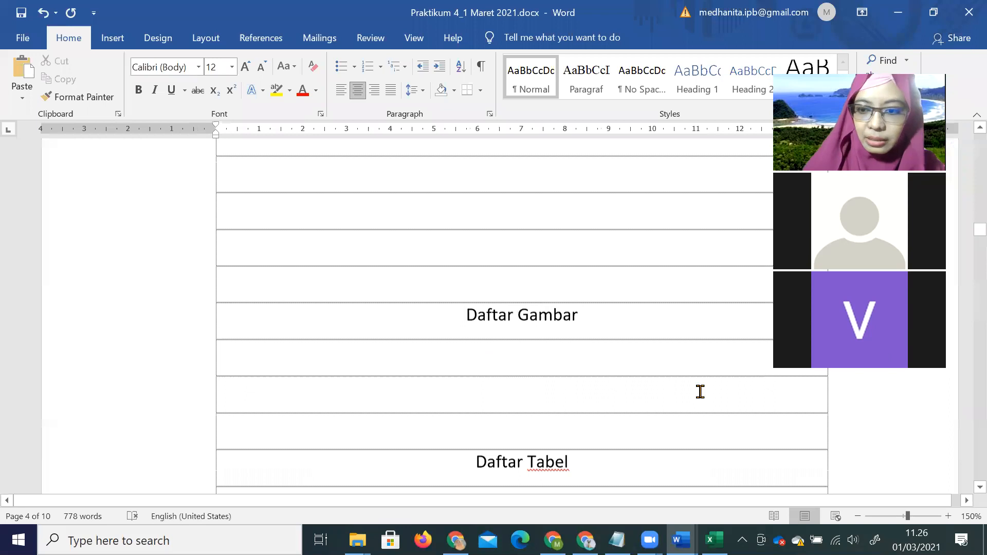
# Step: Set all the cover page text, from the title through the year 2021, to 16 pt
pyautogui.click(858, 517)
pyautogui.click(858, 517)
pyautogui.click(858, 517)
pyautogui.click(858, 516)
pyautogui.doubleClick(857, 517)
pyautogui.click(858, 517)
pyautogui.click(858, 517)
pyautogui.click(858, 517)
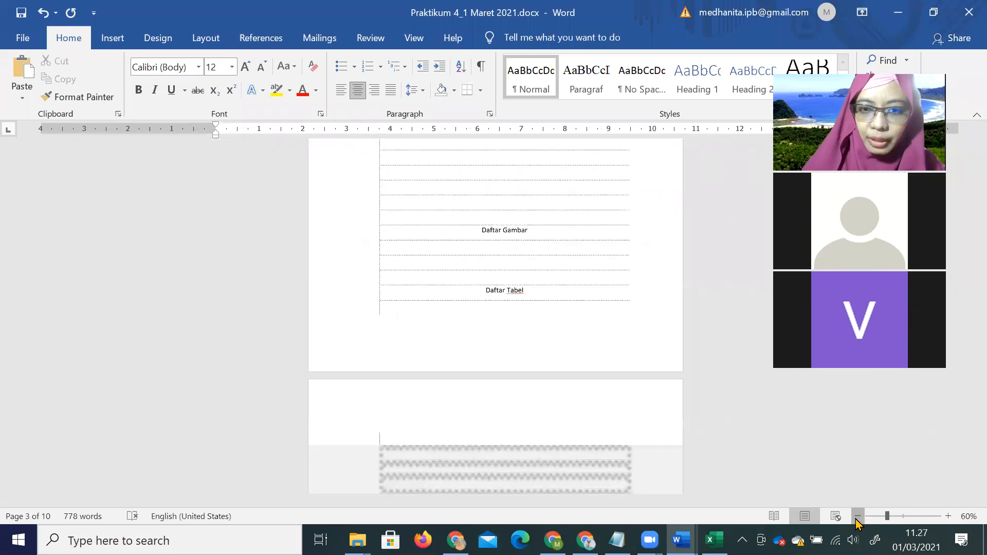
pyautogui.scroll(10, 705, 441)
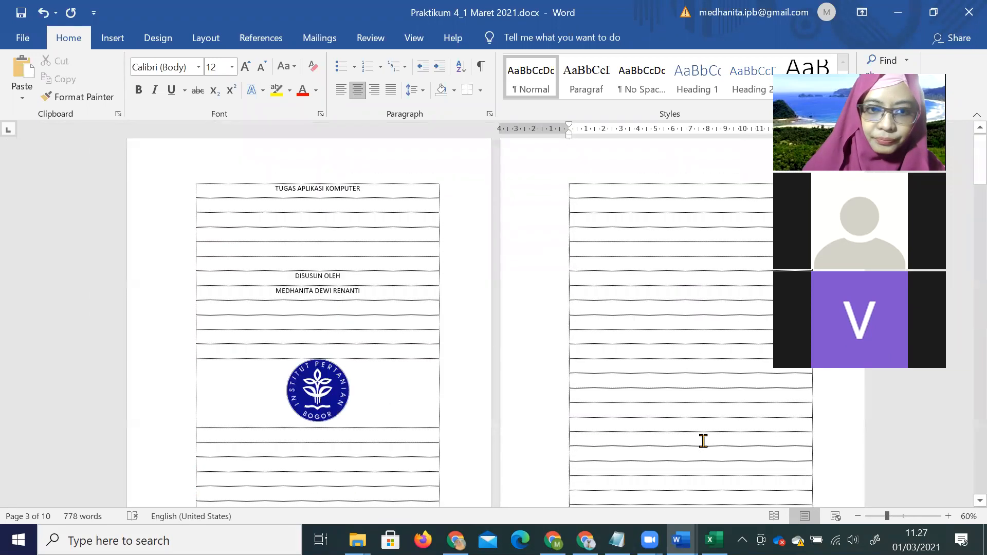
pyautogui.moveTo(277, 211); pyautogui.dragTo(364, 450)
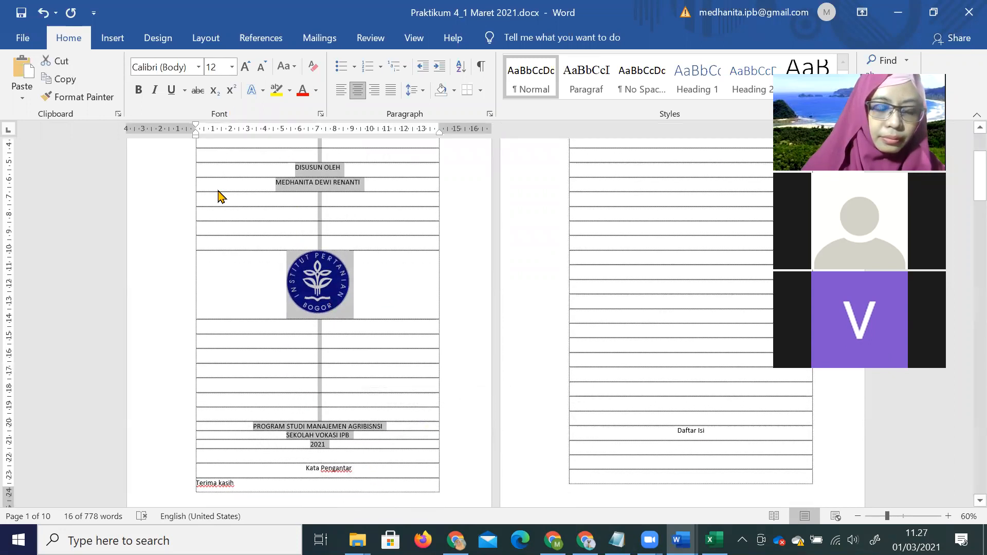
pyautogui.click(232, 67)
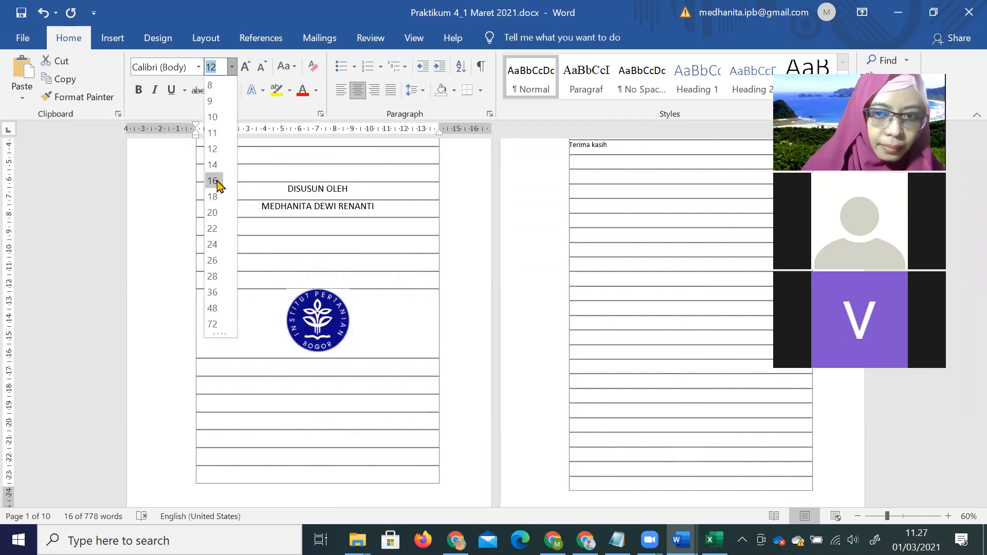
pyautogui.click(213, 180)
# Step: Remove surplus blank lines below the cover logo so the study program, school and year lines fit on the first page
pyautogui.scroll(4, 571, 336)
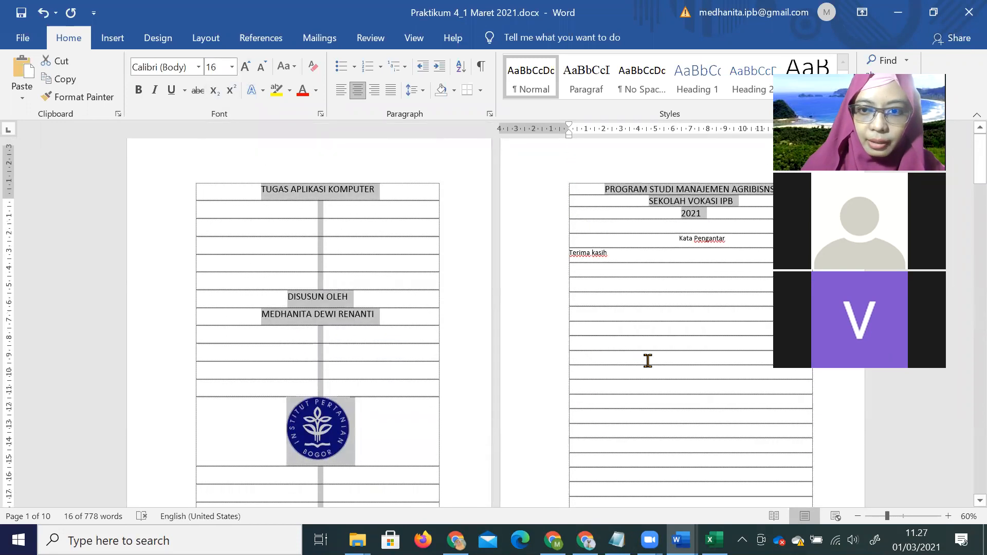
pyautogui.scroll(-2, 437, 404)
pyautogui.scroll(-3, 436, 404)
pyautogui.click(406, 347)
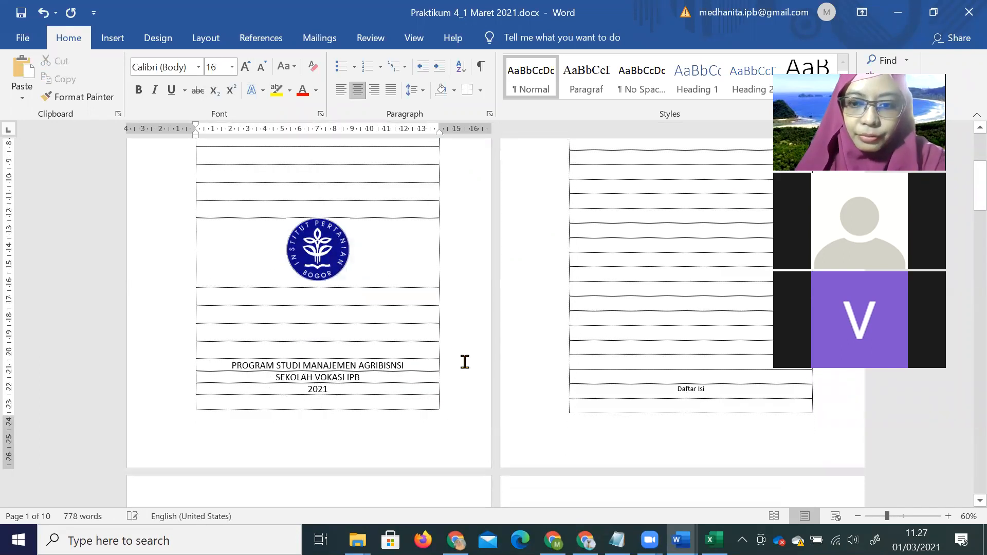
pyautogui.scroll(5, 646, 333)
pyautogui.scroll(-4, 681, 347)
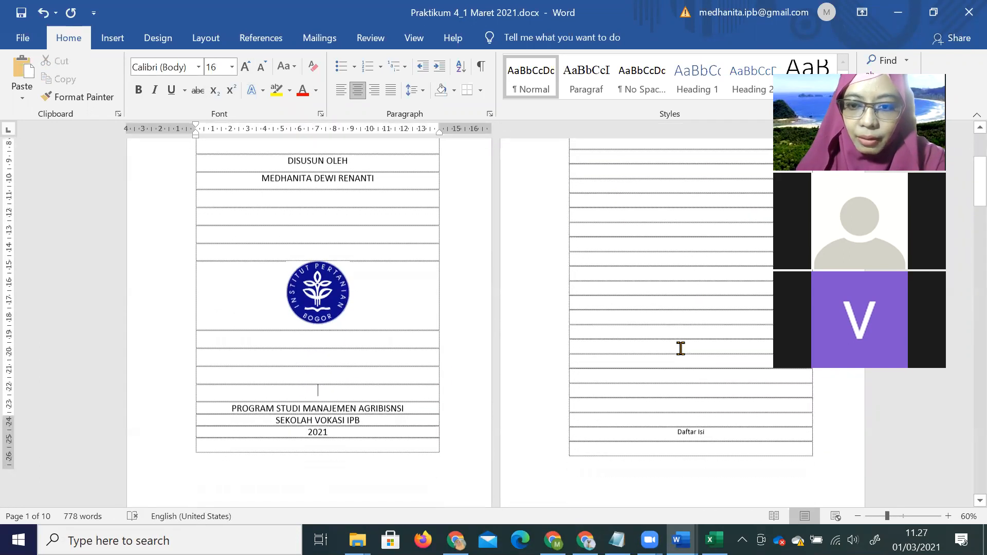
# Step: Insert blank lines above the Daftar Isi heading to push it to the start of the third page
pyautogui.scroll(-2, 681, 348)
pyautogui.click(679, 351)
pyautogui.scroll(-15, 388, 402)
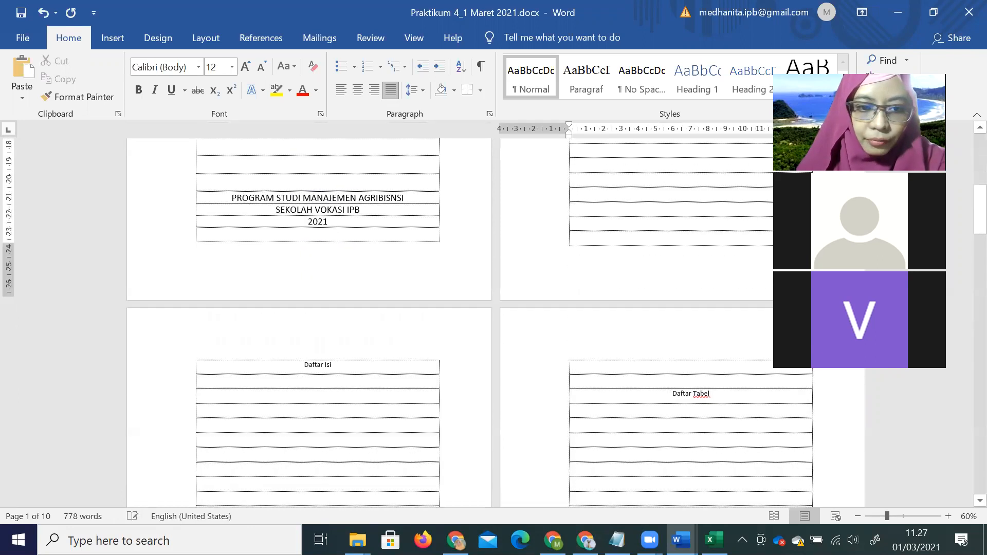
# Step: Insert blank lines above the Daftar Gambar heading to move it onto the same page as Daftar Tabel
pyautogui.scroll(5, 687, 249)
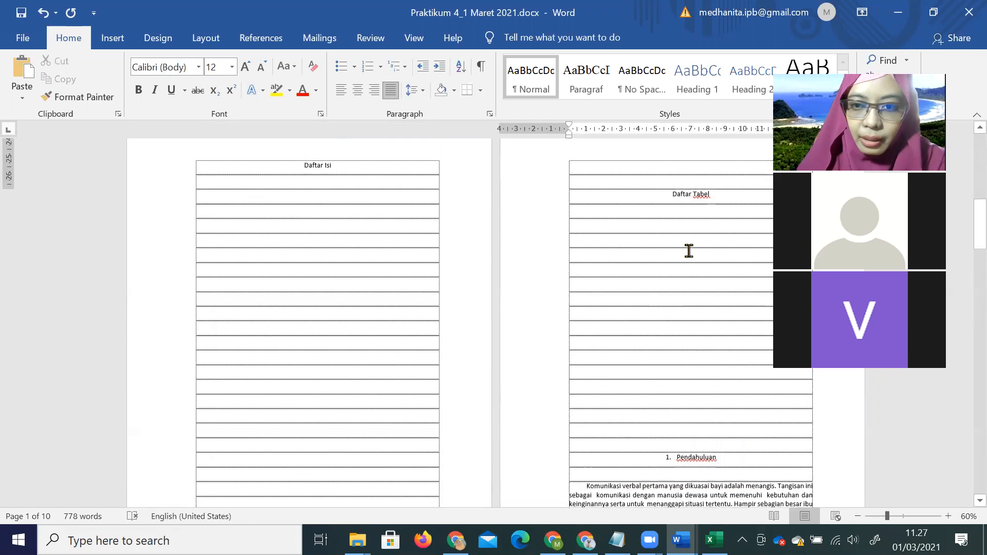
pyautogui.click(716, 255)
pyautogui.click(386, 410)
pyautogui.press('Return')
pyautogui.press('Return')
pyautogui.press('Return')
pyautogui.press('Return')
pyautogui.click(703, 255)
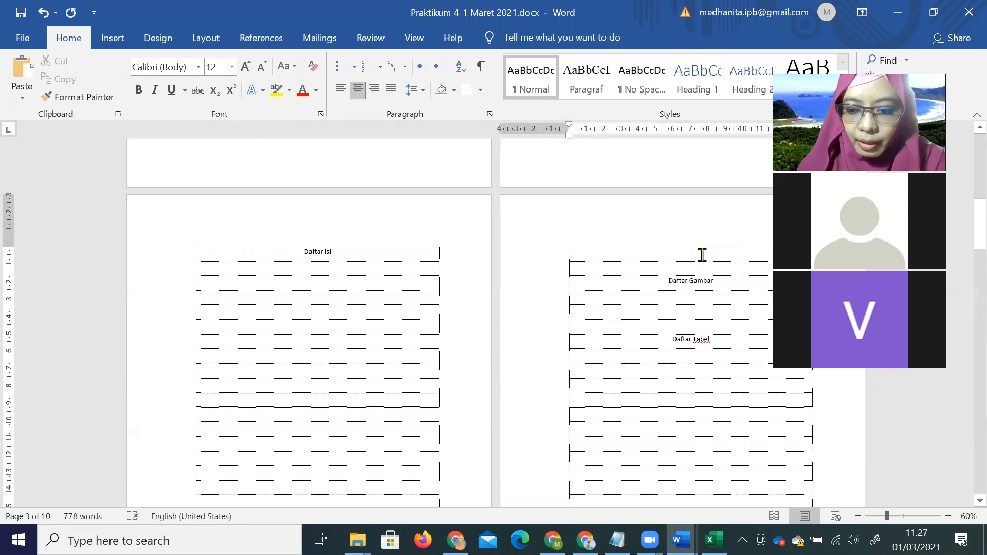
# Step: Insert blank lines above the 1. Pendahuluan heading to push the chapter onto a new page
pyautogui.scroll(-9, 714, 322)
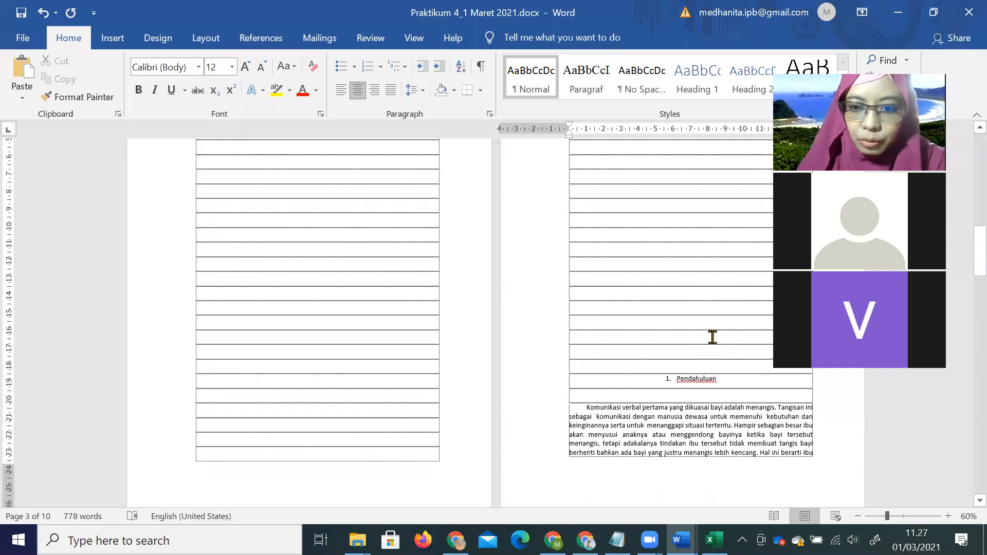
pyautogui.press('Return')
pyautogui.press('Return')
pyautogui.press('Return')
pyautogui.press('Return')
pyautogui.press('Return')
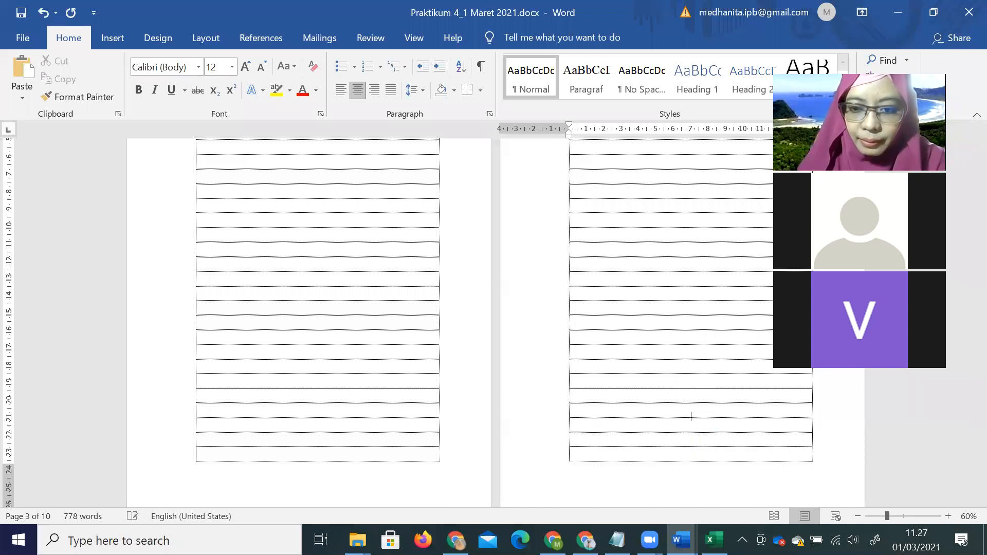
# Step: Delete the blank lines above the 2. Pembahasan heading so it starts on the first line of its page
pyautogui.scroll(-15, 413, 375)
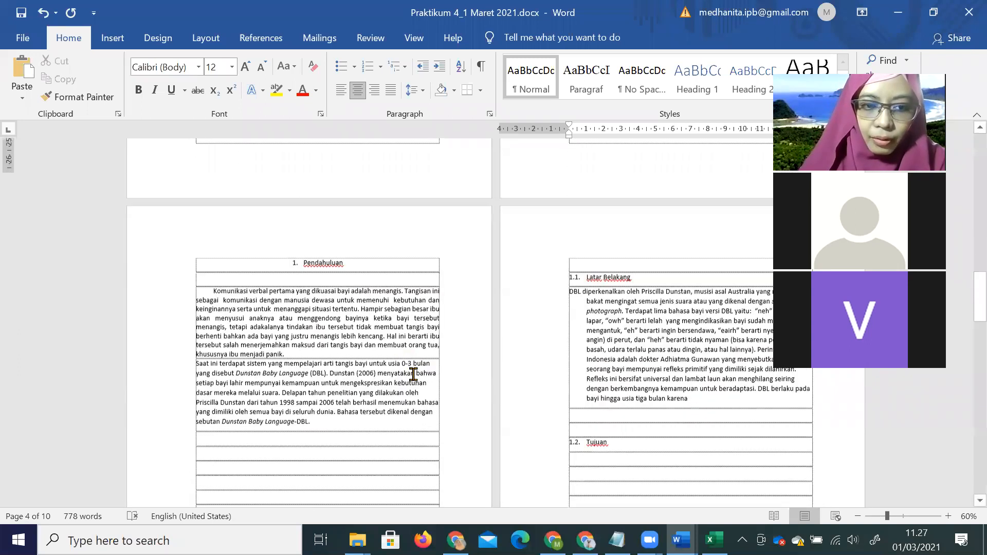
pyautogui.scroll(-10, 413, 375)
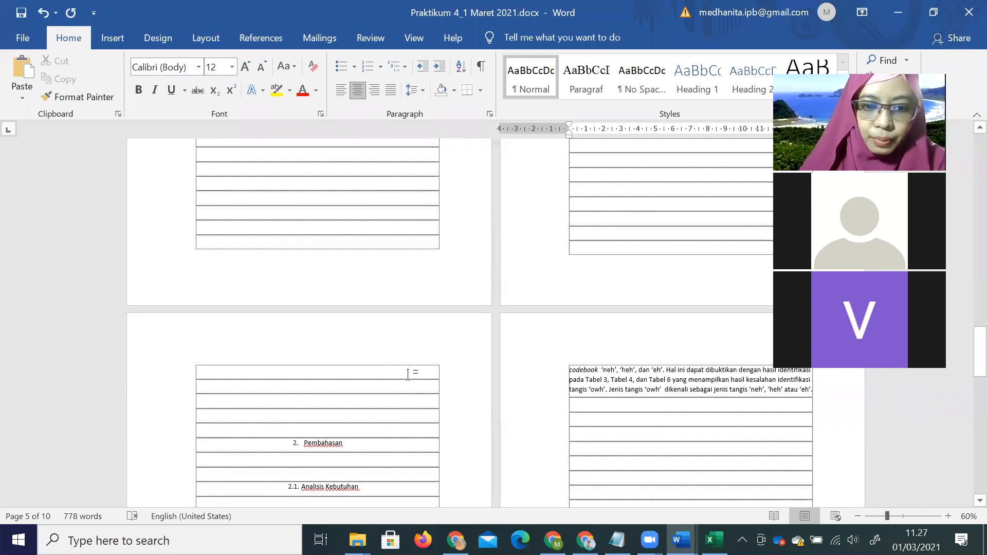
pyautogui.click(408, 375)
pyautogui.press('Delete')
pyautogui.press('Delete')
pyautogui.press('Delete')
pyautogui.press('Delete')
pyautogui.press('Delete')
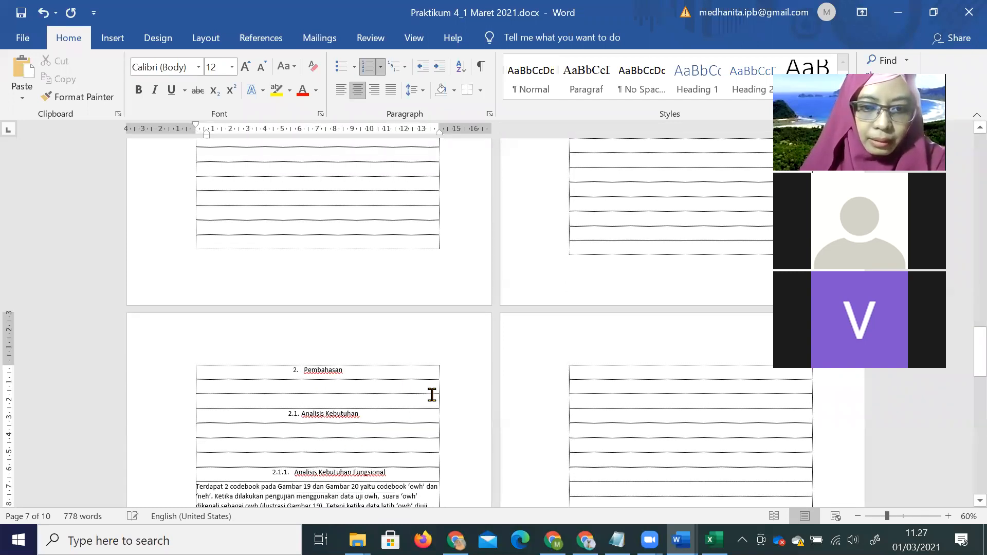
# Step: Delete the blank lines above the 2.2. Desain heading so the section starts on the first line of its page
pyautogui.scroll(-5, 463, 391)
pyautogui.scroll(-4, 487, 389)
pyautogui.click(671, 155)
pyautogui.press('Delete')
pyautogui.press('Delete')
pyautogui.press('Delete')
pyautogui.press('Delete')
pyautogui.press('Delete')
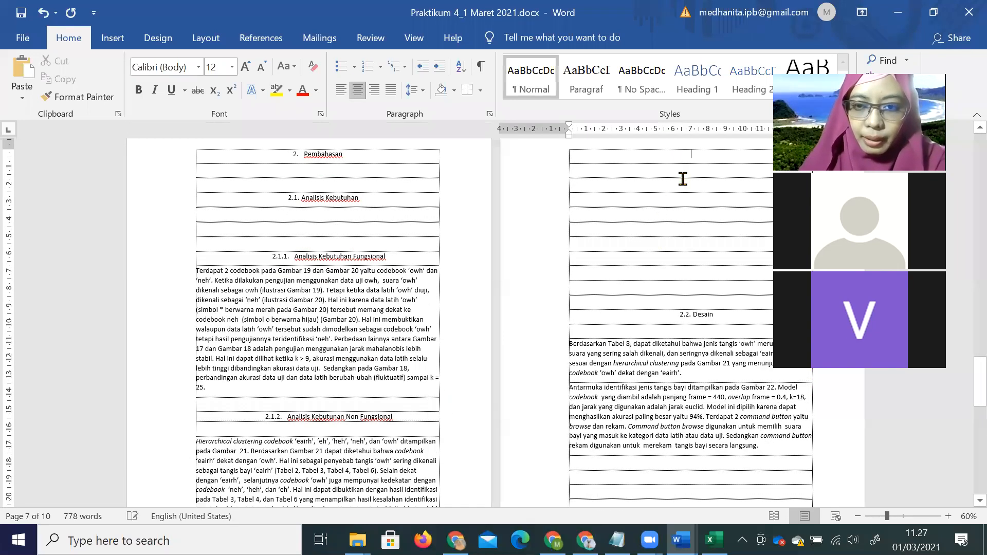
pyautogui.press('Delete')
pyautogui.press('Delete')
pyautogui.press('Delete')
pyautogui.press('Delete')
pyautogui.press('Delete')
pyautogui.press('Delete')
pyautogui.press('Delete')
# Step: Delete the blank lines above the 3. Penutup heading so it starts on the first line of its page
pyautogui.scroll(-11, 704, 272)
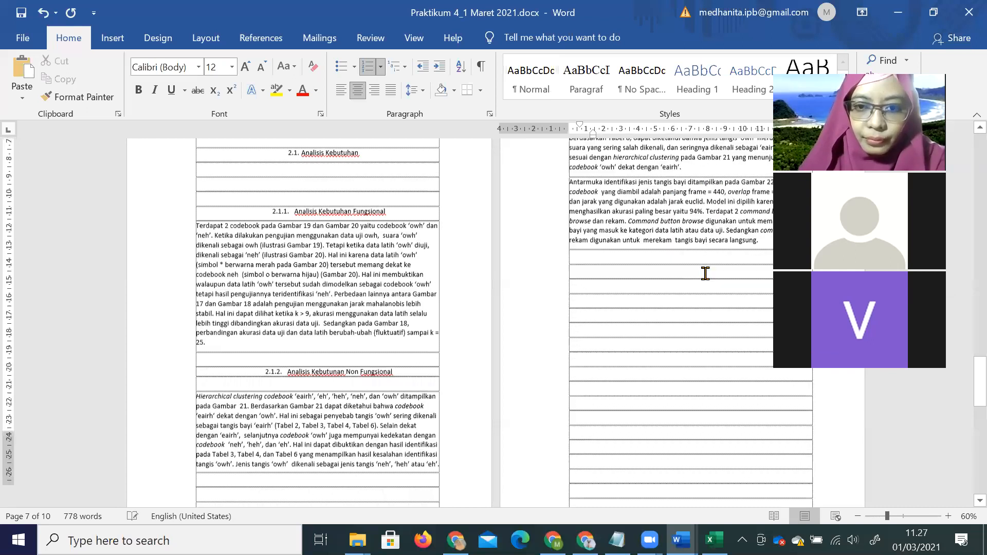
pyautogui.scroll(-4, 704, 278)
pyautogui.click(548, 311)
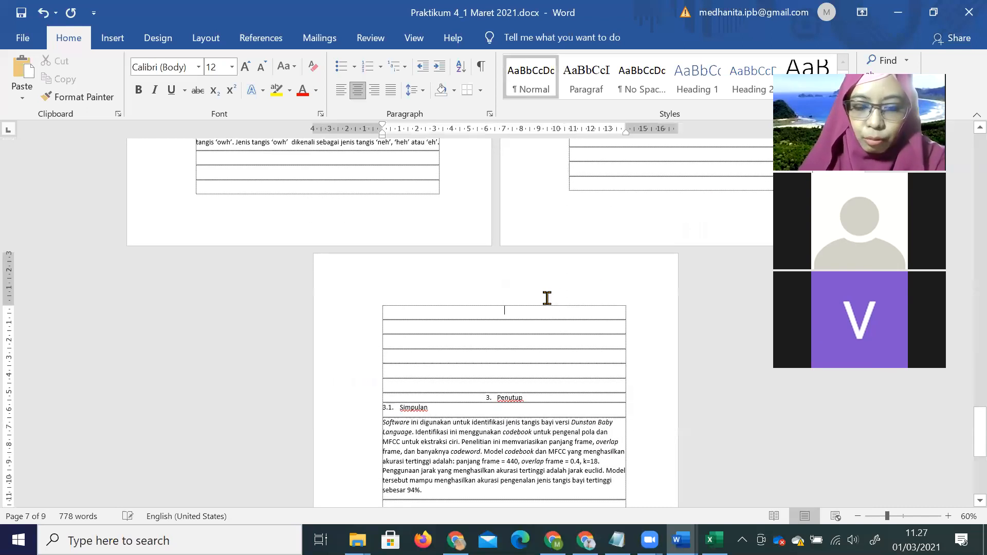
pyautogui.press('Delete')
pyautogui.press('Delete')
pyautogui.press('Delete')
pyautogui.press('Delete')
pyautogui.press('Delete')
pyautogui.press('Delete')
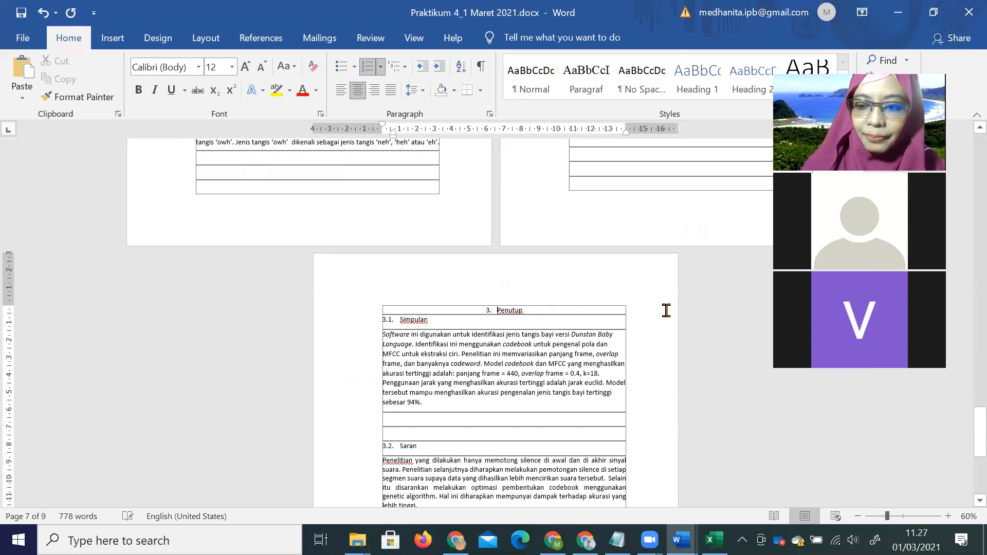
# Step: Switch to Notepad and add a note well below the topic list reading "Daftar Isi--> heading" and "heading 1,2,3"
pyautogui.click(948, 517)
pyautogui.click(948, 516)
pyautogui.click(947, 517)
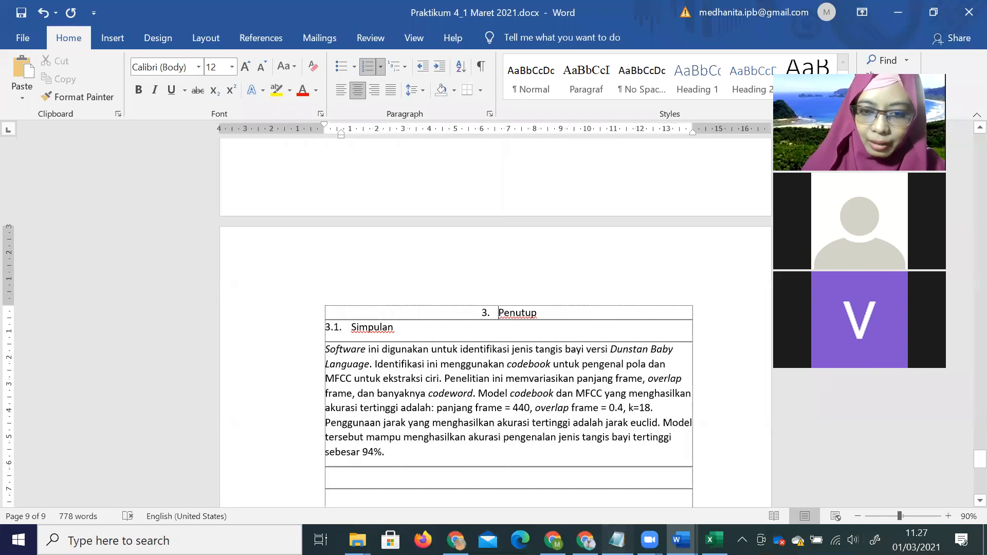
pyautogui.click(617, 540)
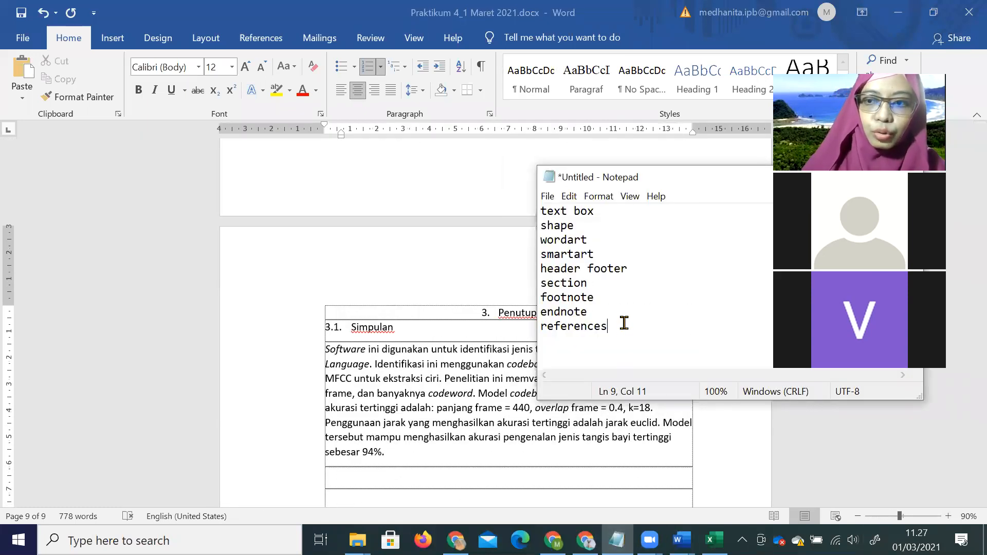
pyautogui.press('Return')
pyautogui.press('Return')
pyautogui.press('Return')
pyautogui.press('Return')
pyautogui.press('Return')
pyautogui.press('Return')
pyautogui.press('Return')
pyautogui.press('Return')
pyautogui.press('Return')
pyautogui.press('Return')
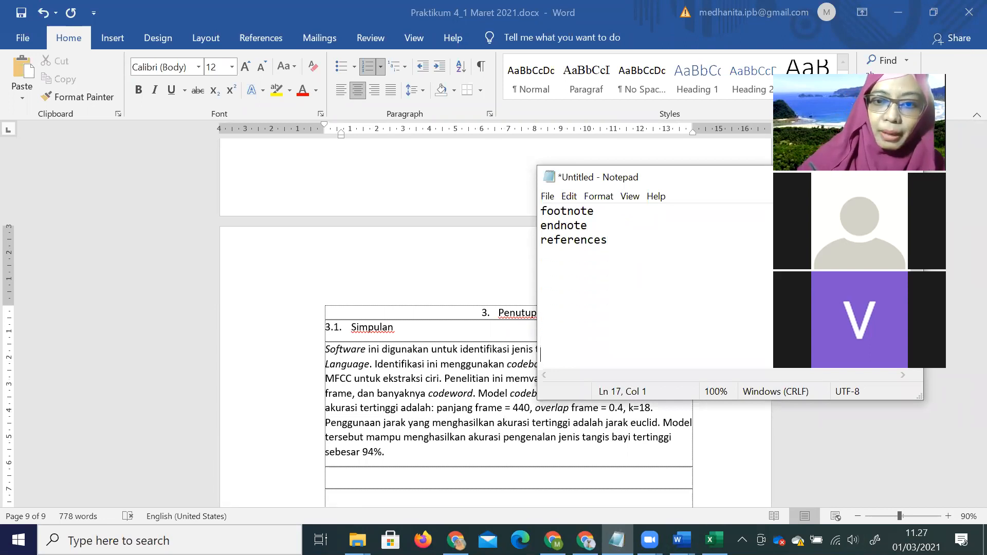
pyautogui.press('Return')
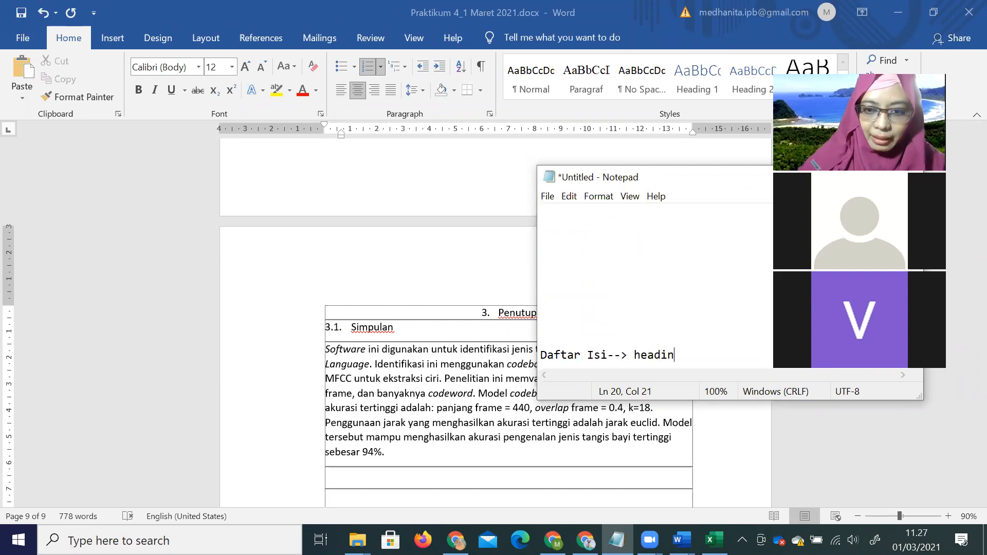
pyautogui.press('Return')
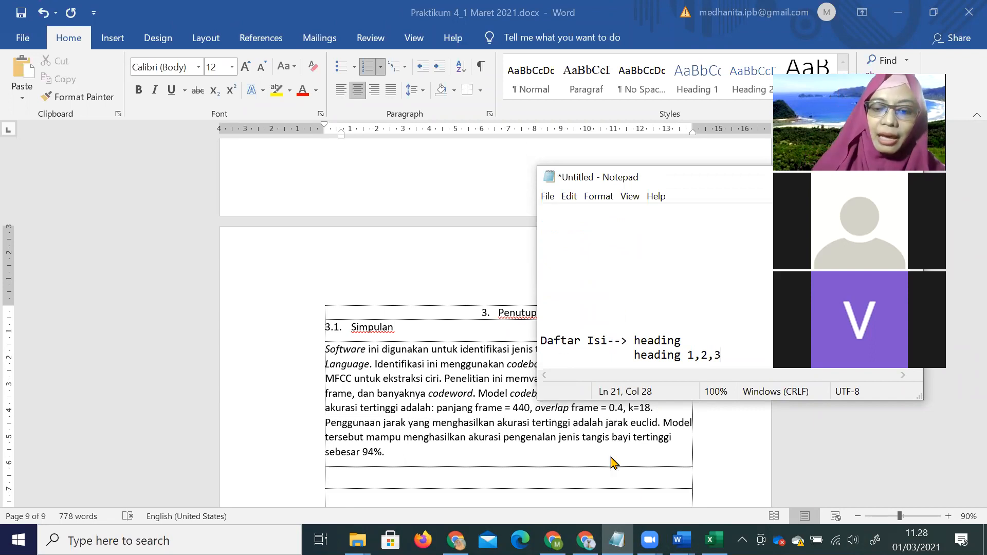
# Step: Switch to the modul aplikom document and examine how its Daftar Isi lists the chapters, sections and subsections
pyautogui.click(682, 540)
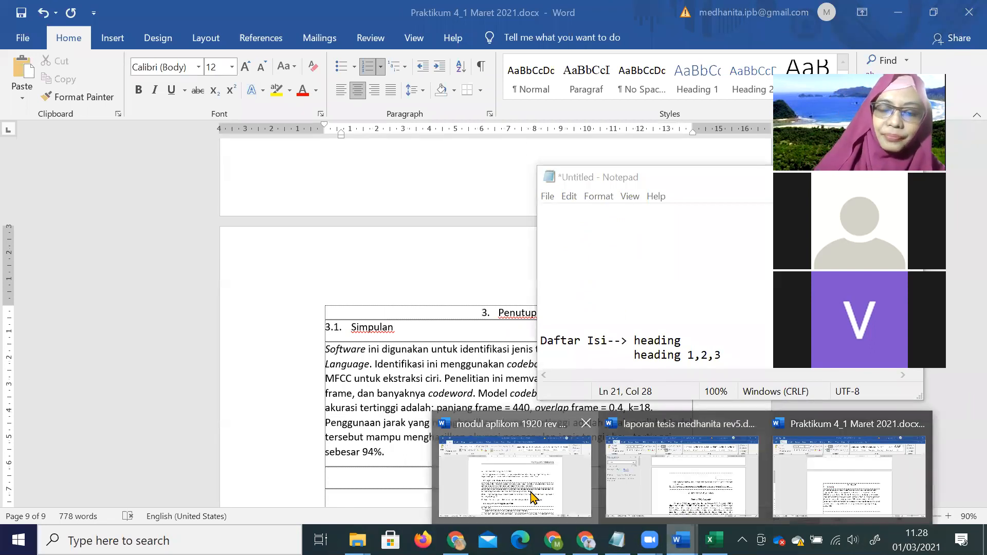
pyautogui.click(515, 479)
pyautogui.moveTo(965, 164); pyautogui.dragTo(964, 136)
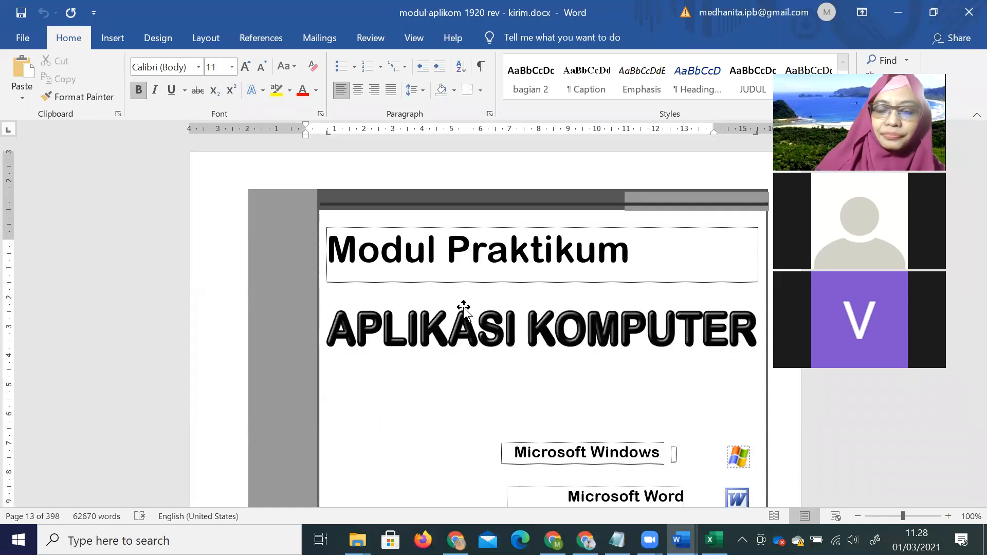
pyautogui.scroll(-15, 200, 313)
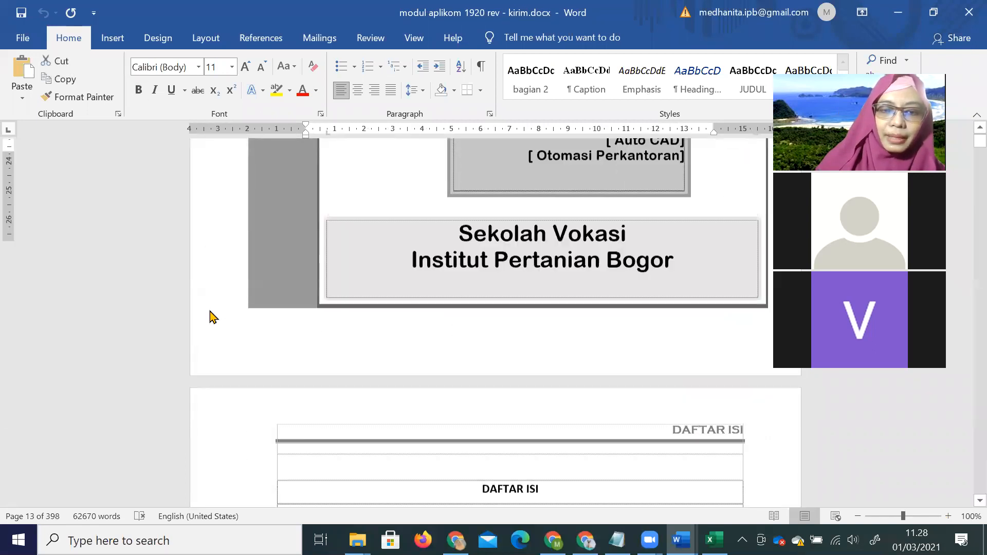
pyautogui.scroll(3, 319, 293)
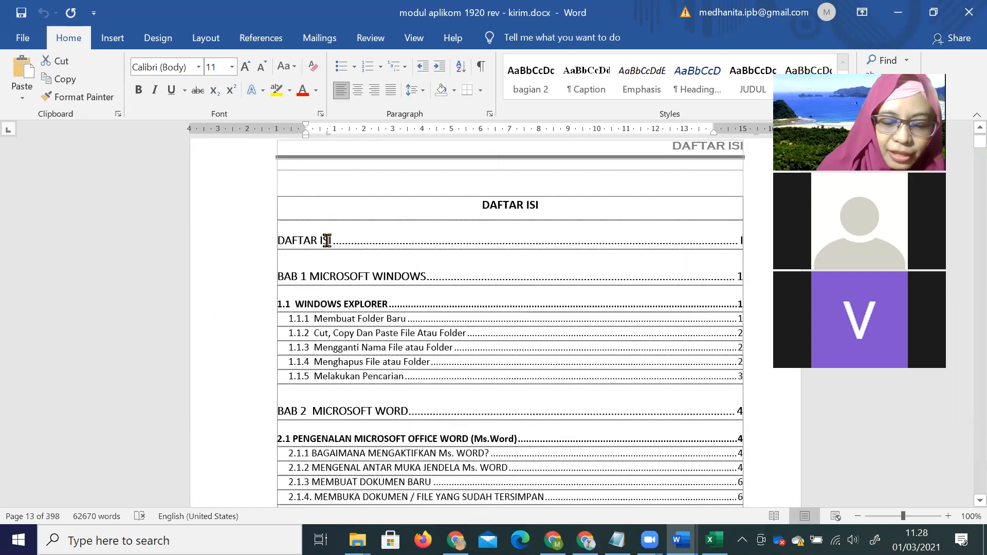
pyautogui.click(327, 241)
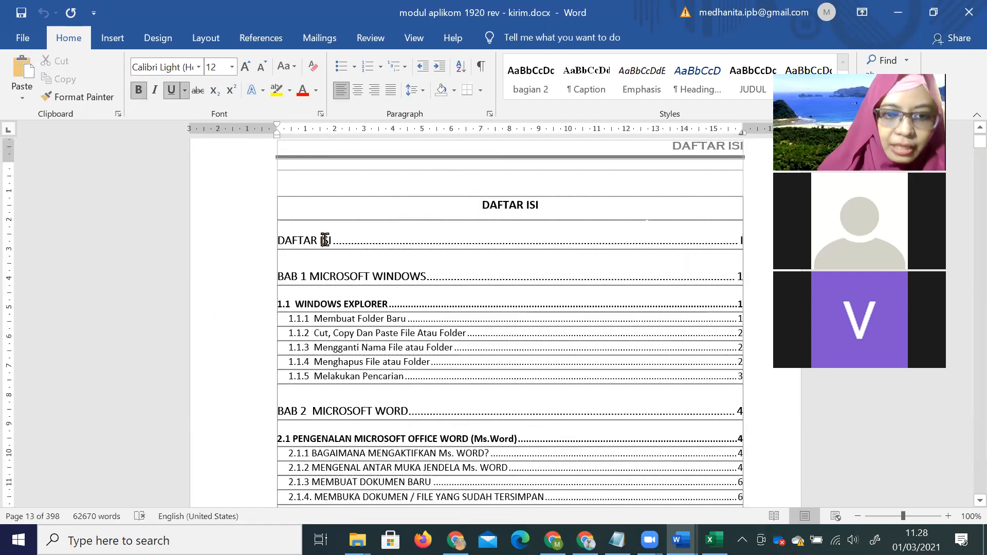
pyautogui.click(345, 278)
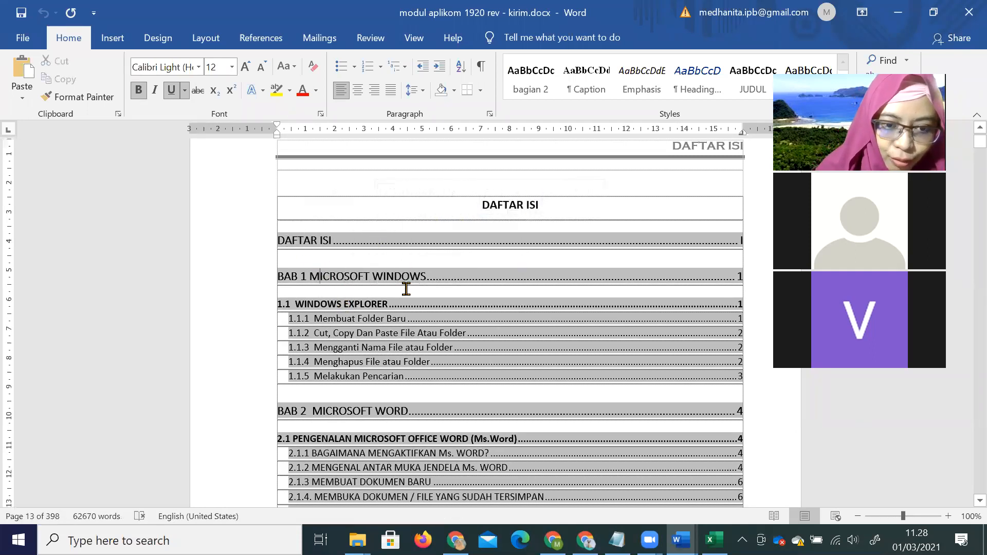
pyautogui.scroll(-3, 321, 317)
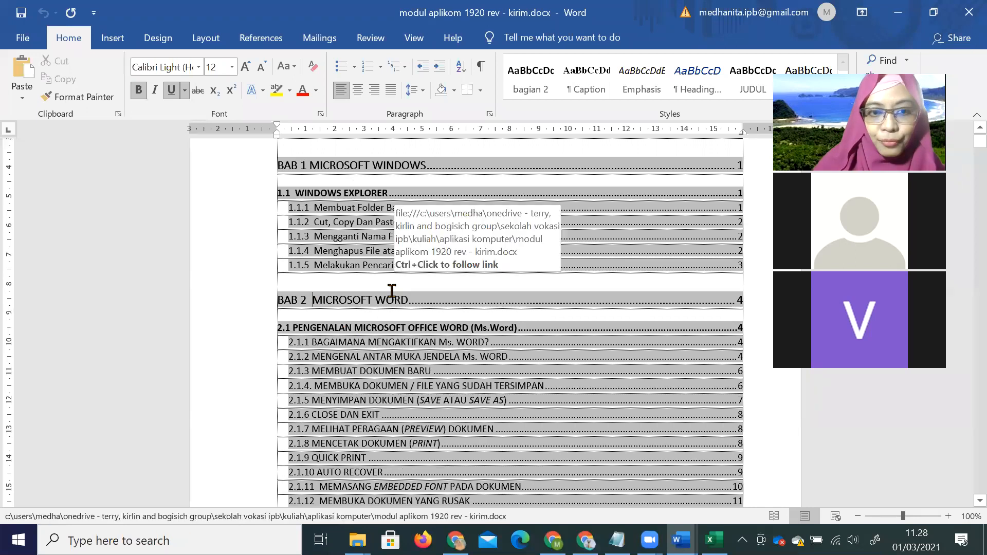
pyautogui.scroll(2, 360, 286)
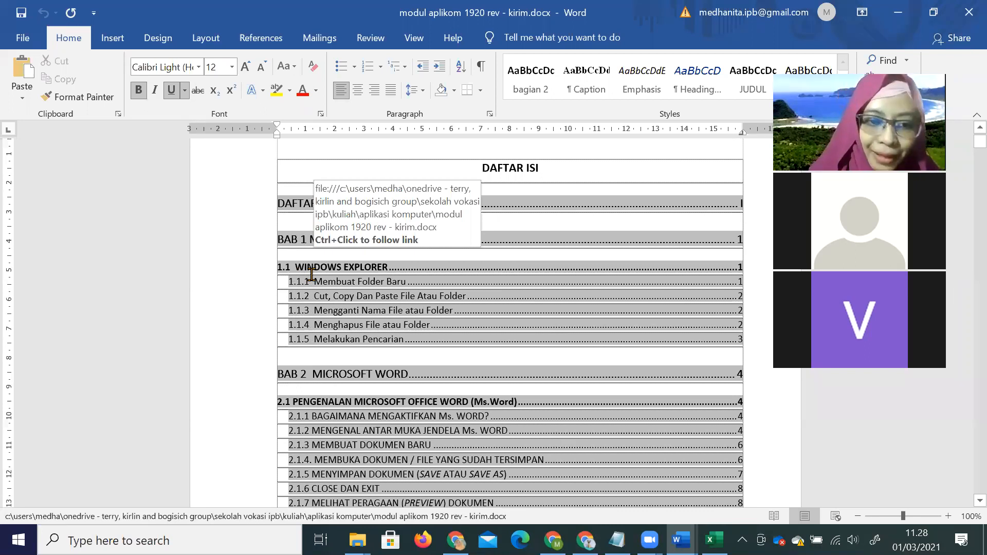
pyautogui.click(315, 283)
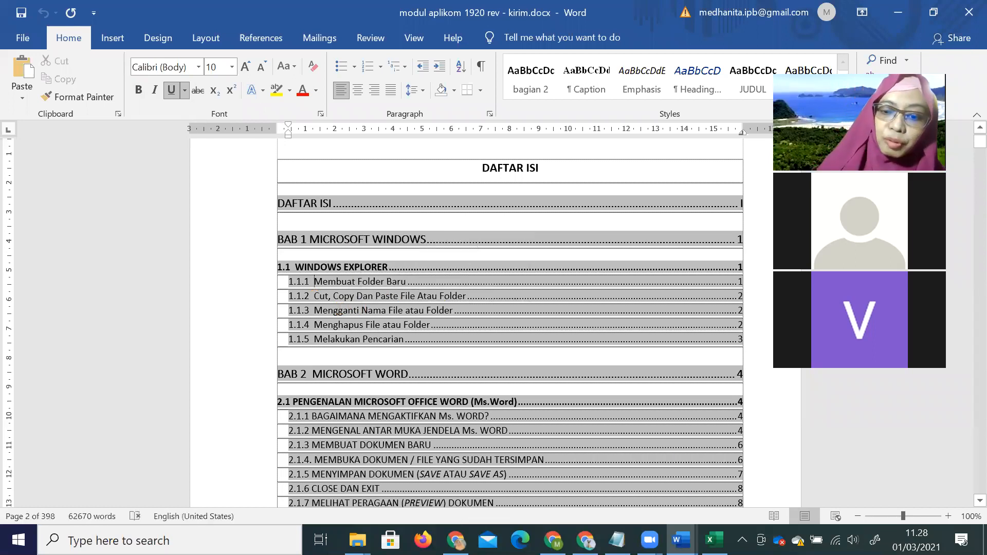
# Step: Switch back to the Praktikum 4 document and apply the Heading 1 style to the Kata Pengantar title
pyautogui.click(682, 540)
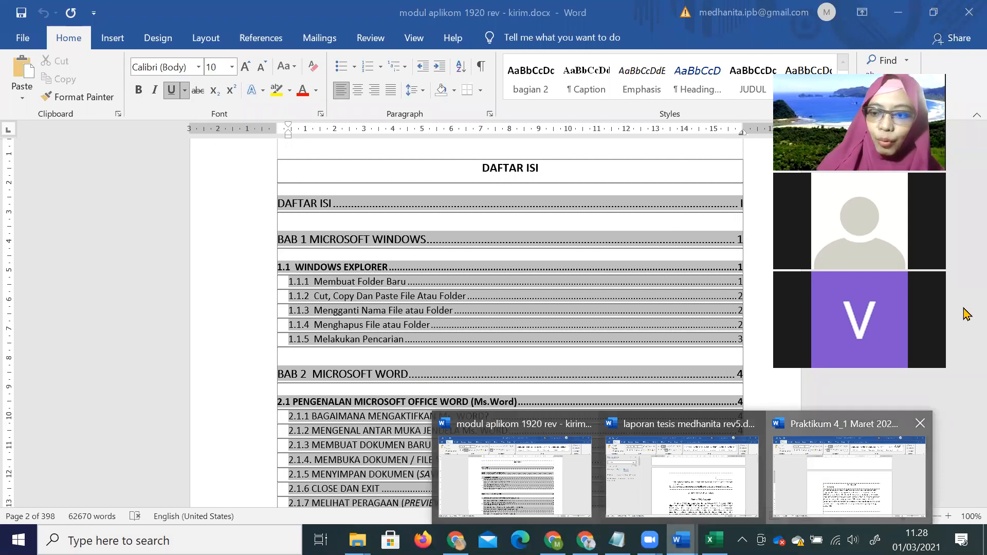
pyautogui.click(850, 476)
pyautogui.moveTo(981, 451); pyautogui.dragTo(981, 145)
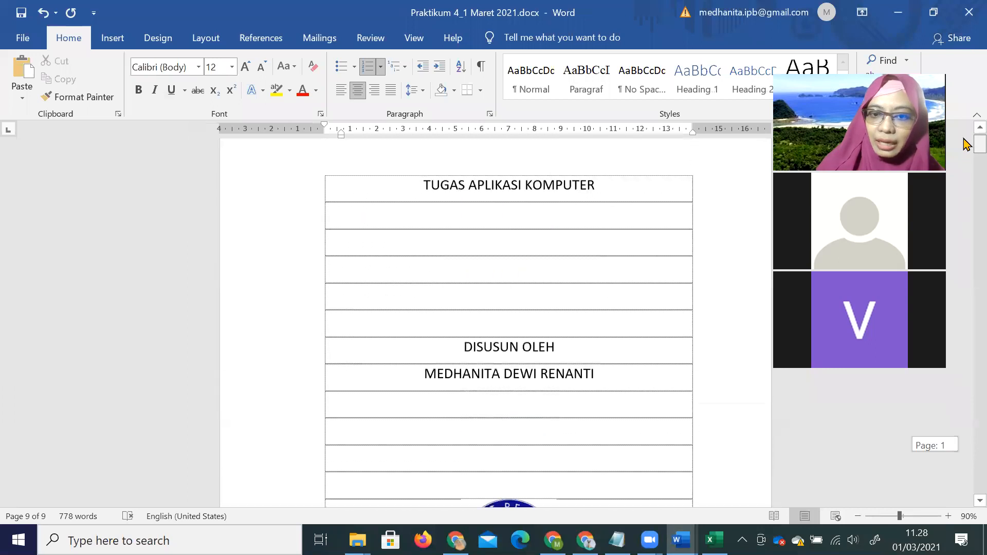
pyautogui.scroll(-10, 662, 352)
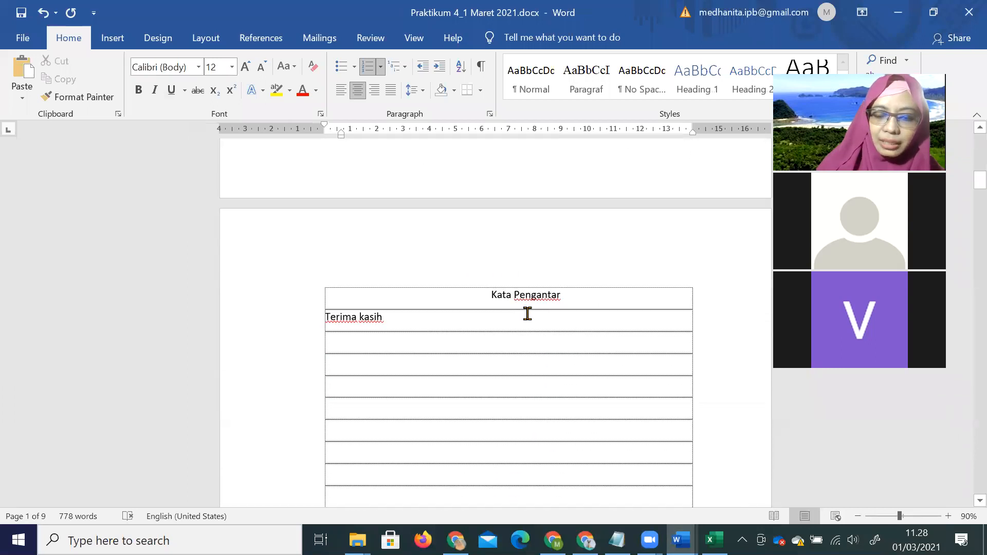
pyautogui.moveTo(489, 297); pyautogui.dragTo(561, 295)
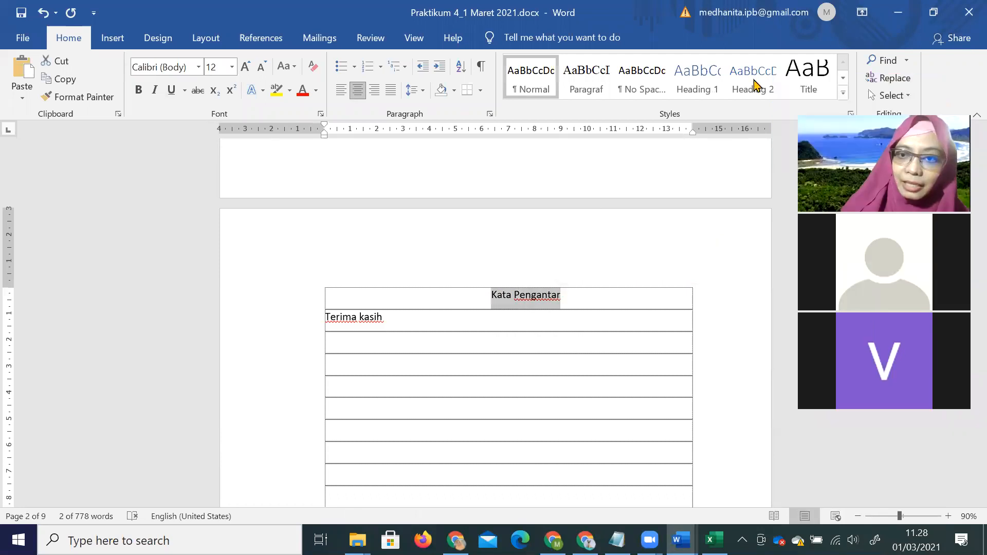
pyautogui.click(713, 83)
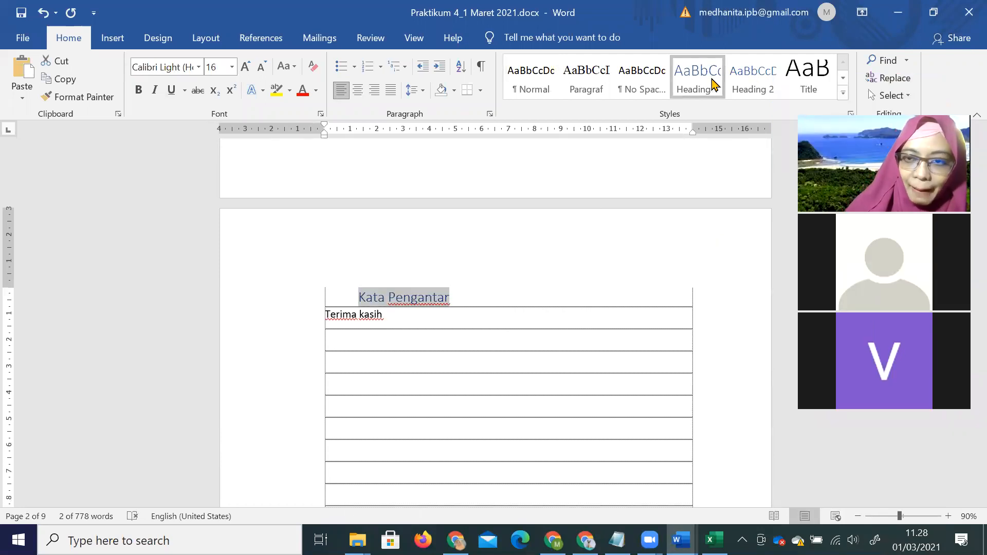
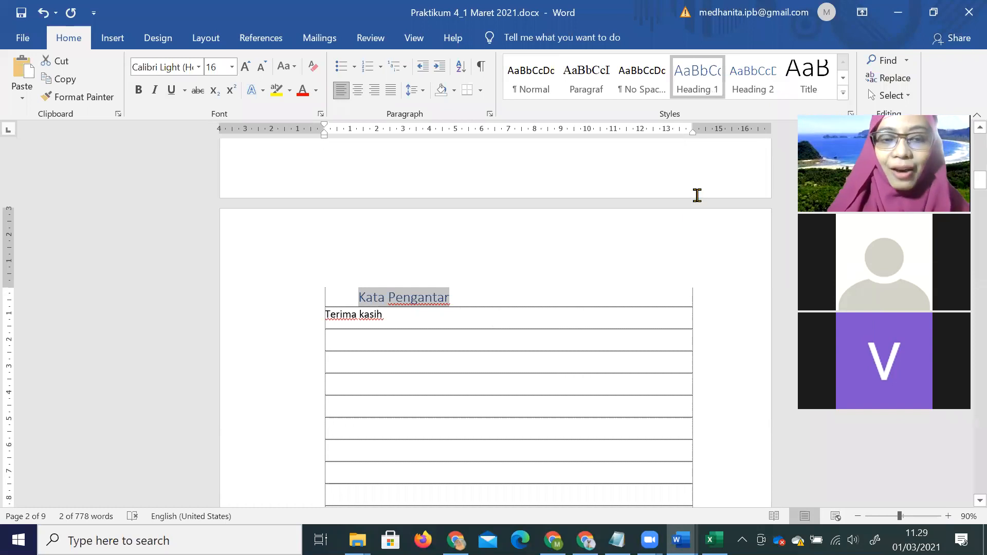
# Step: Modify the Heading 1 style to use the Automatic font colour, centred alignment and bold text
pyautogui.rightClick(701, 86)
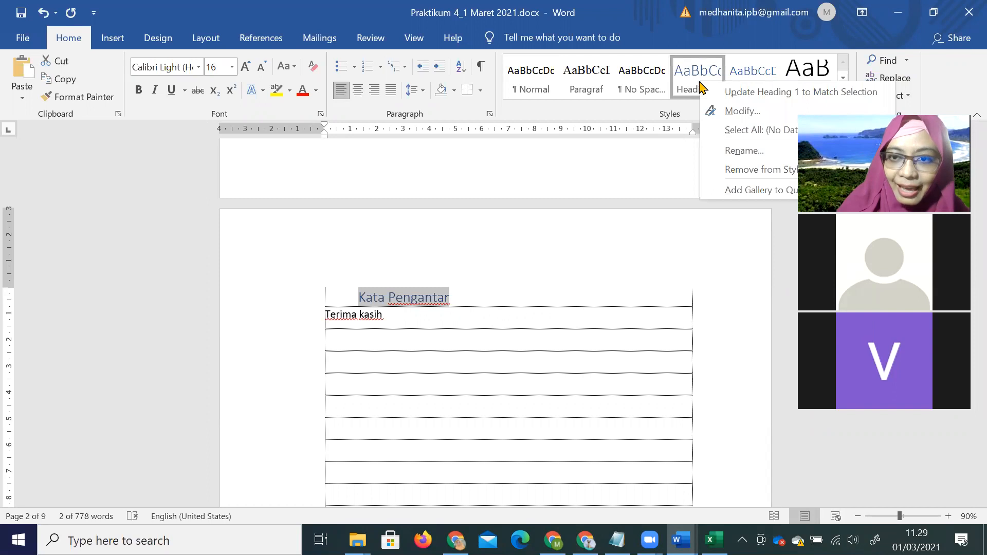
pyautogui.click(735, 111)
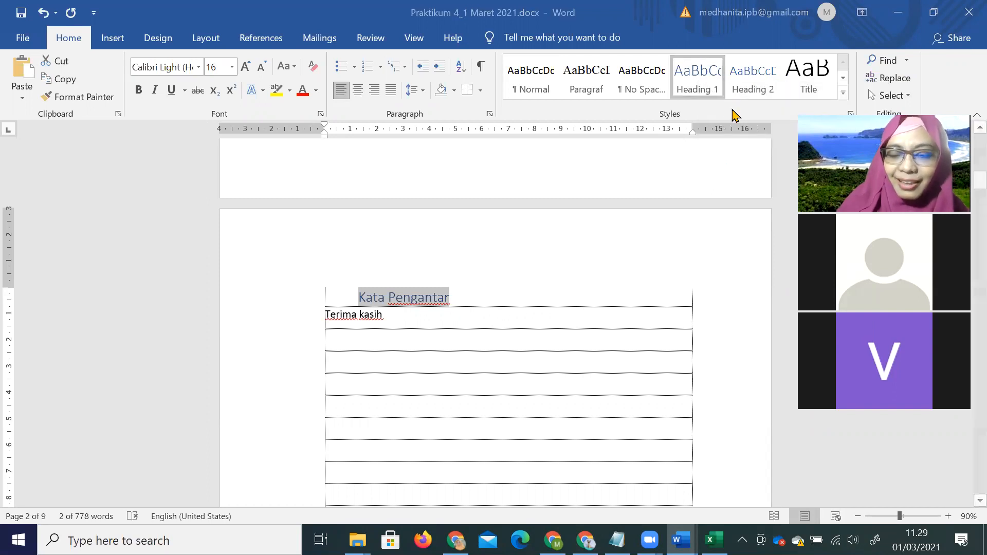
pyautogui.click(580, 184)
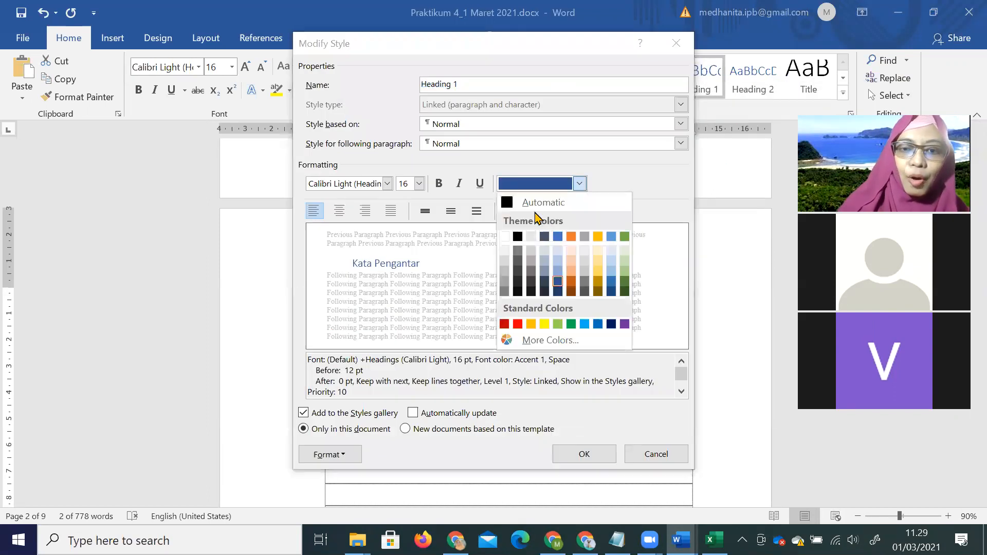
pyautogui.click(535, 201)
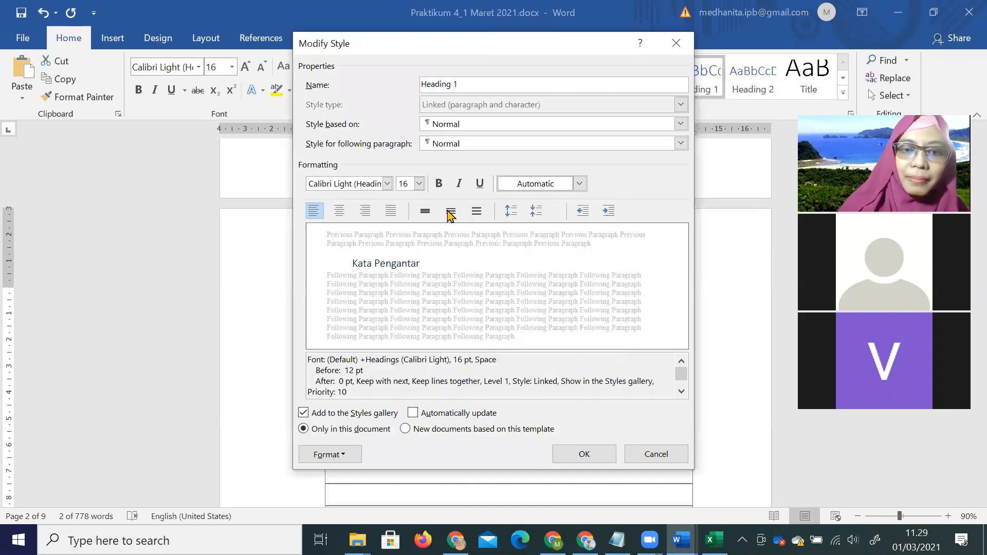
pyautogui.click(340, 211)
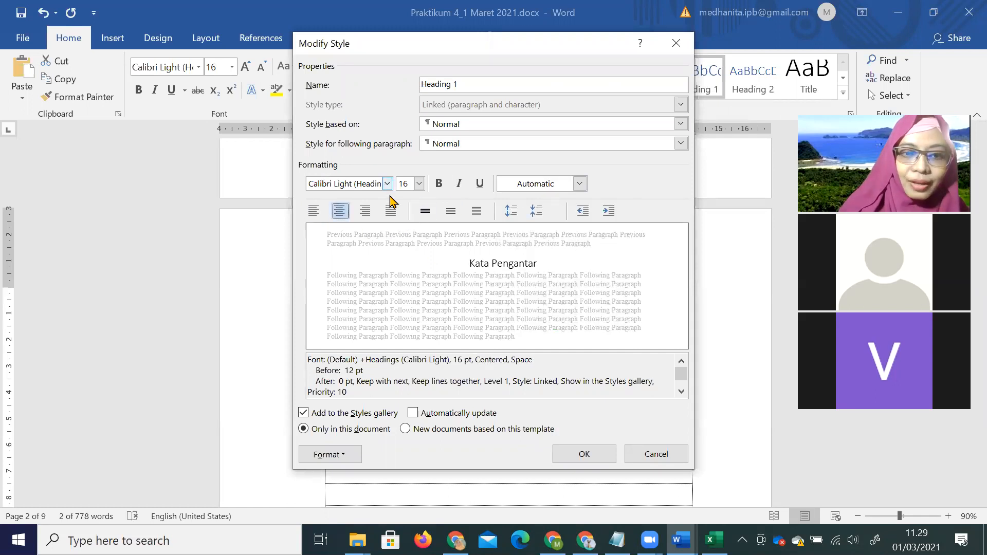
pyautogui.click(439, 184)
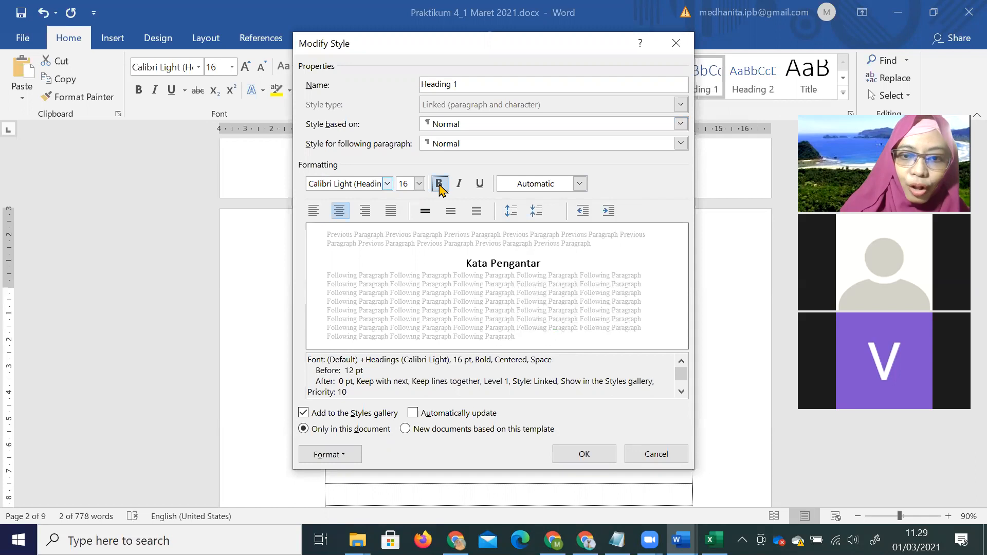
pyautogui.click(591, 459)
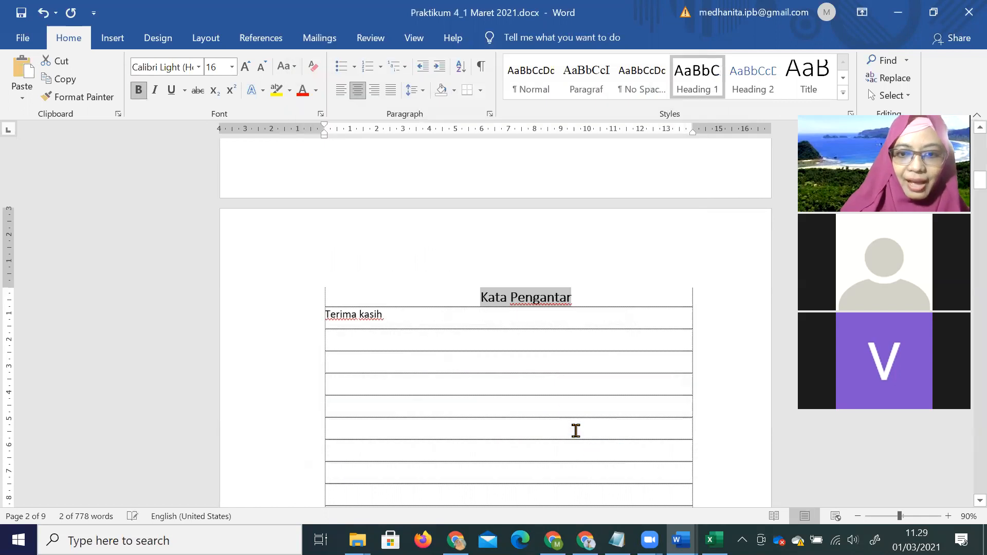
# Step: Enlarge the page view to 110% and compare the style of the Kata Pengantar title with the body lines below it
pyautogui.click(551, 408)
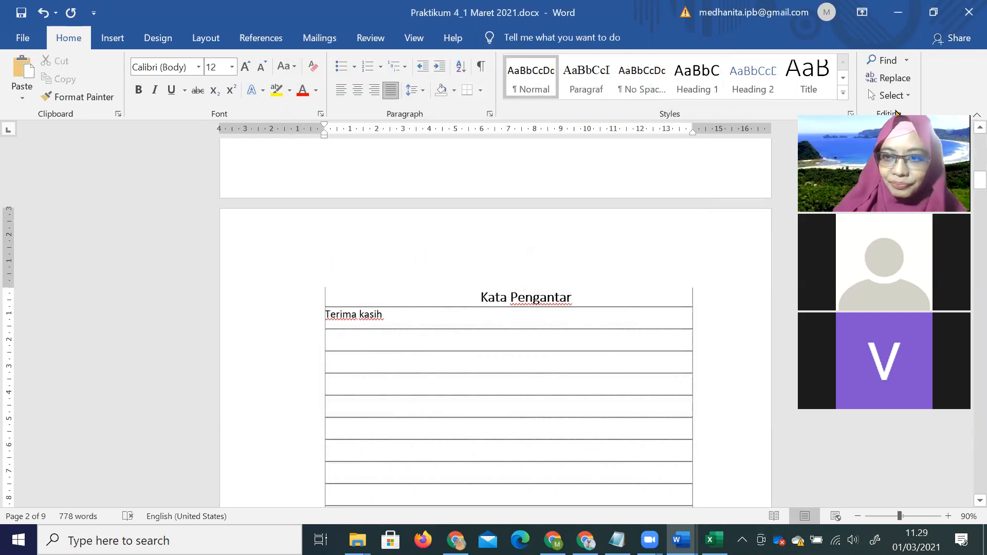
pyautogui.moveTo(896, 112); pyautogui.dragTo(888, 70)
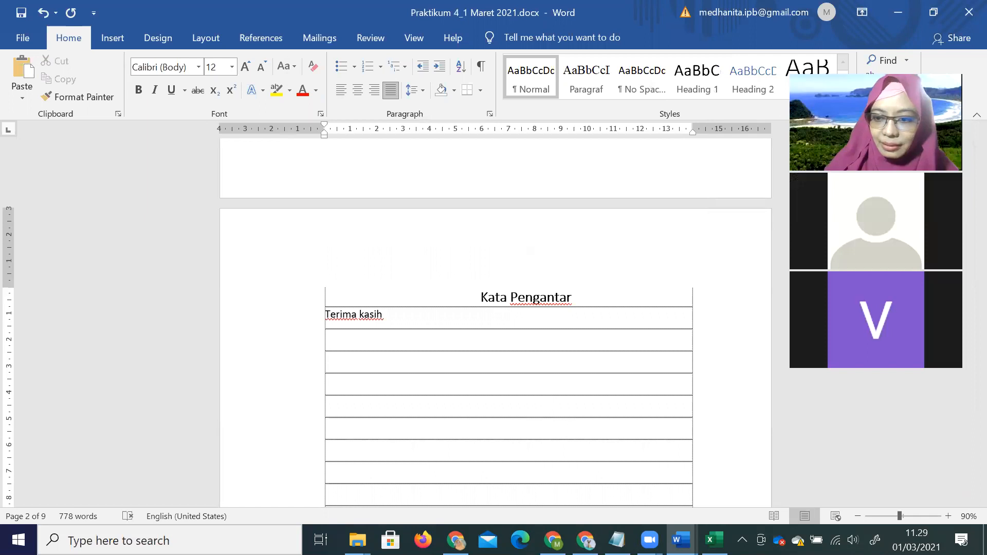
pyautogui.click(949, 516)
pyautogui.click(949, 516)
pyautogui.click(558, 280)
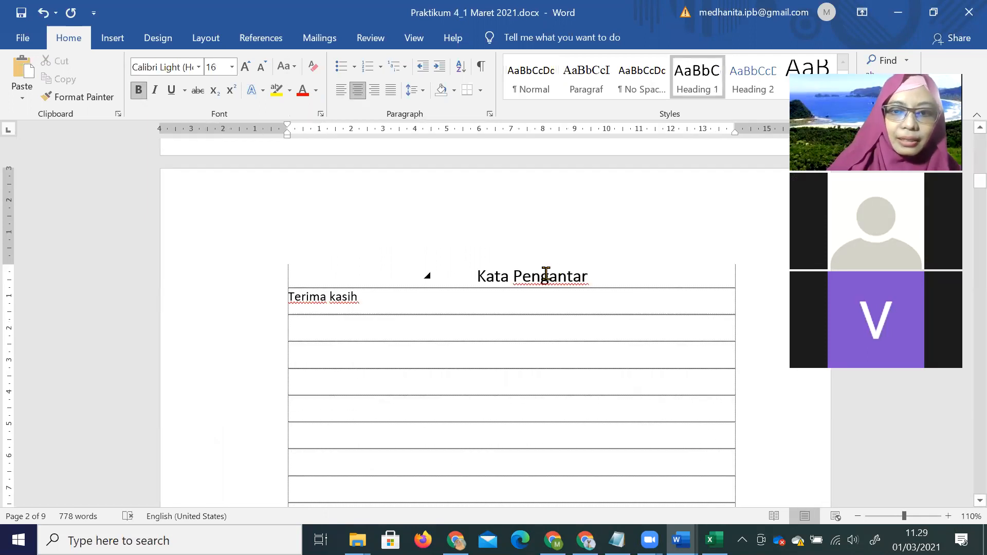
pyautogui.click(424, 337)
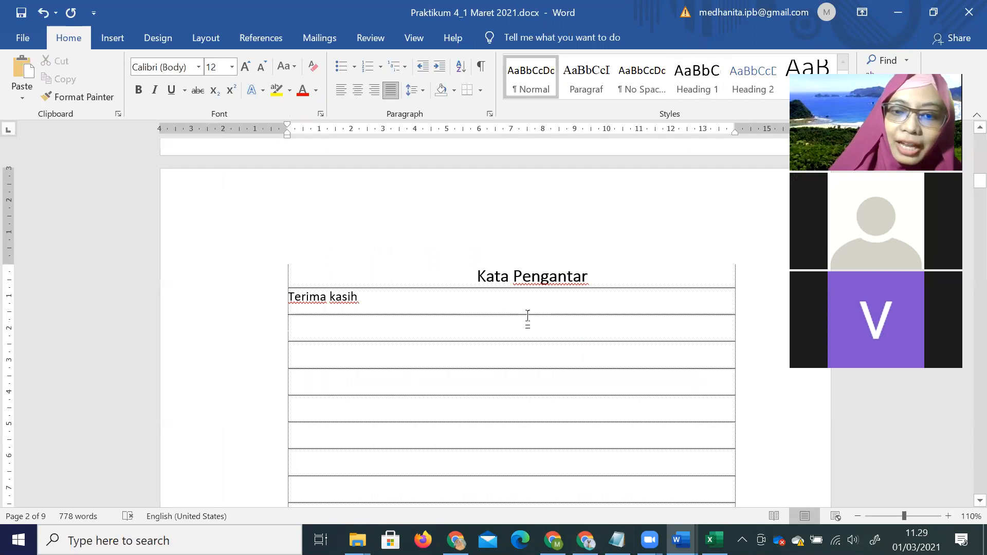
pyautogui.click(541, 281)
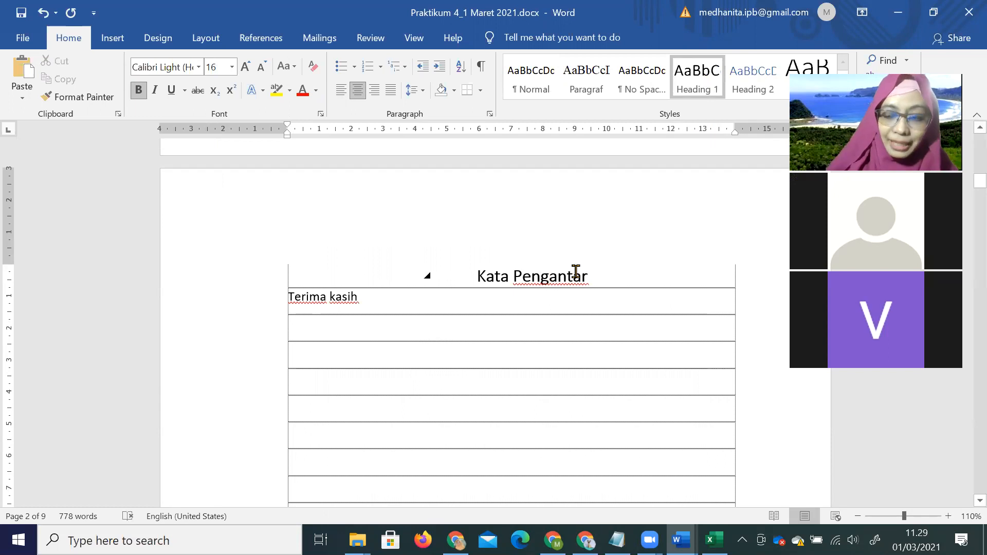
# Step: Apply the Heading 1 style to the Daftar Isi title
pyautogui.scroll(-15, 568, 282)
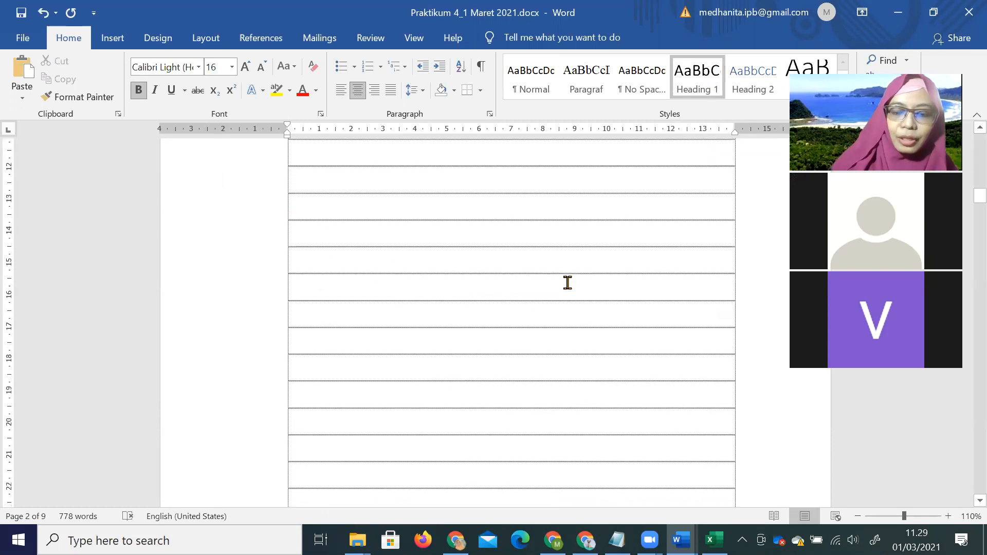
pyautogui.scroll(-2, 564, 300)
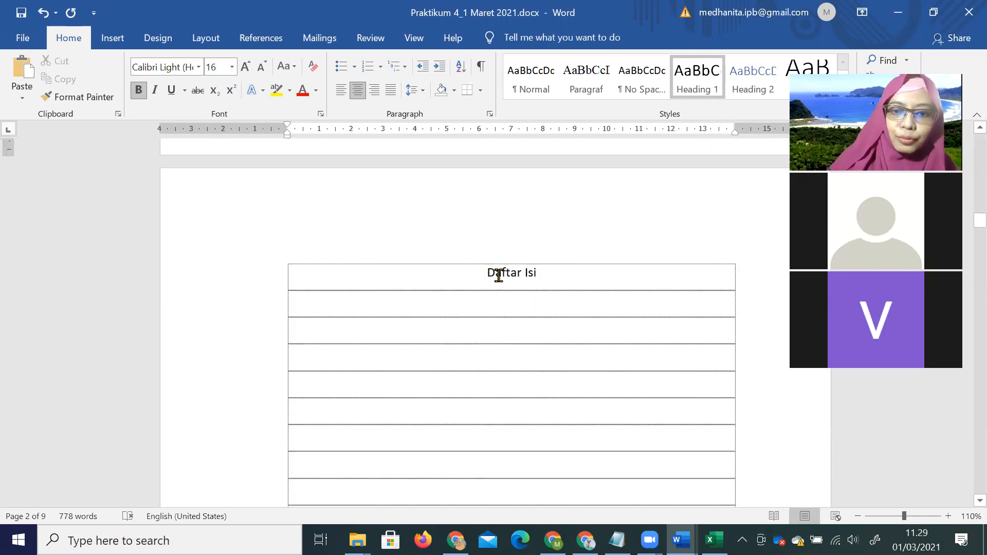
pyautogui.moveTo(498, 275); pyautogui.dragTo(543, 276)
pyautogui.click(691, 97)
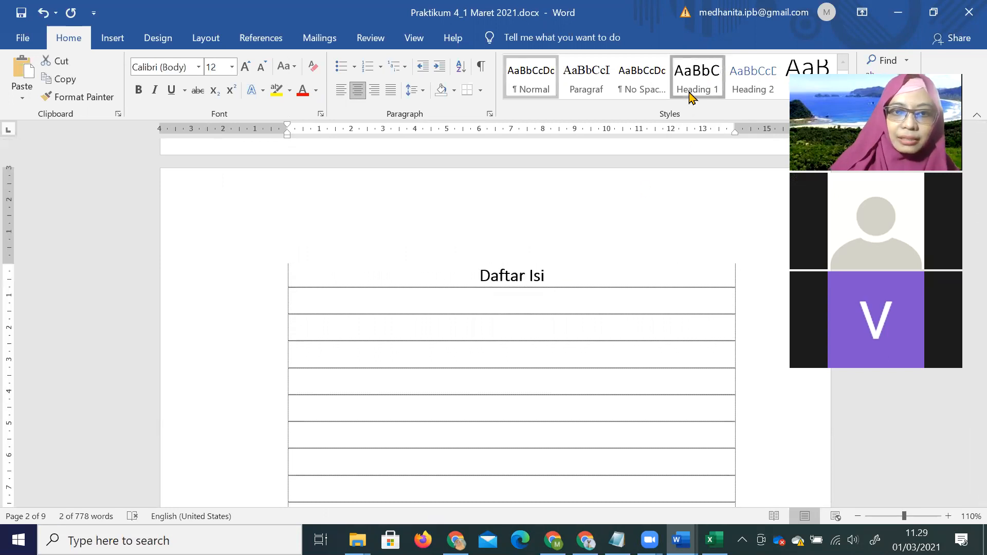
# Step: Apply the Heading 1 style to the Daftar Gambar and Daftar Tabel titles
pyautogui.scroll(-15, 621, 245)
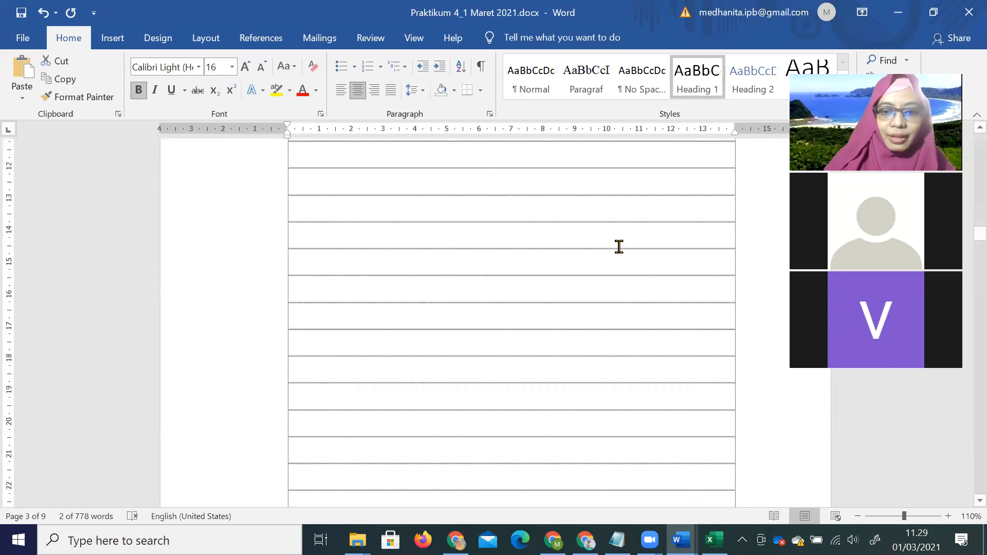
pyautogui.moveTo(561, 271); pyautogui.dragTo(473, 273)
pyautogui.click(692, 88)
pyautogui.moveTo(546, 379); pyautogui.dragTo(484, 379)
pyautogui.click(700, 82)
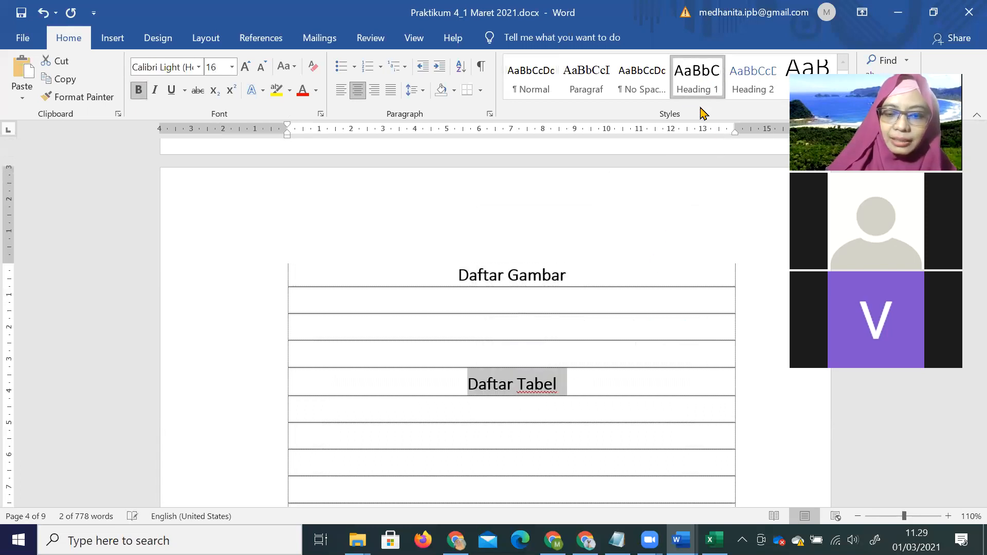
# Step: Apply the Heading 1 style to the Pendahuluan chapter title
pyautogui.scroll(-8, 623, 381)
pyautogui.scroll(-10, 624, 380)
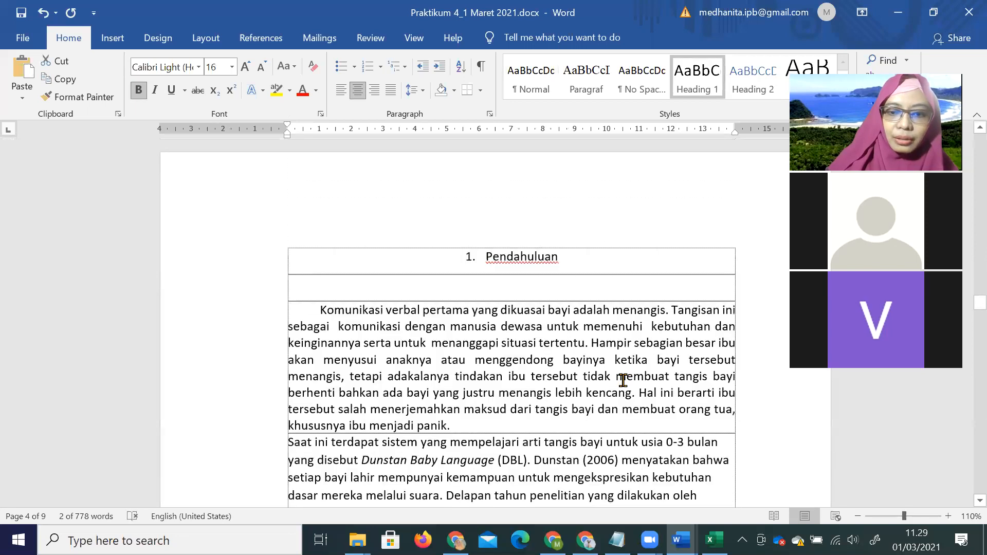
pyautogui.moveTo(534, 154); pyautogui.dragTo(489, 156)
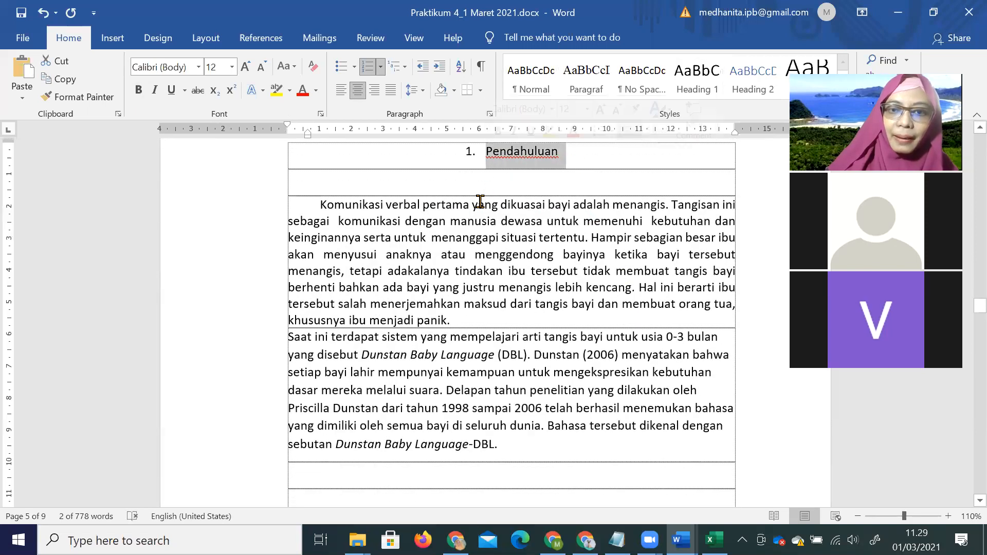
pyautogui.click(694, 85)
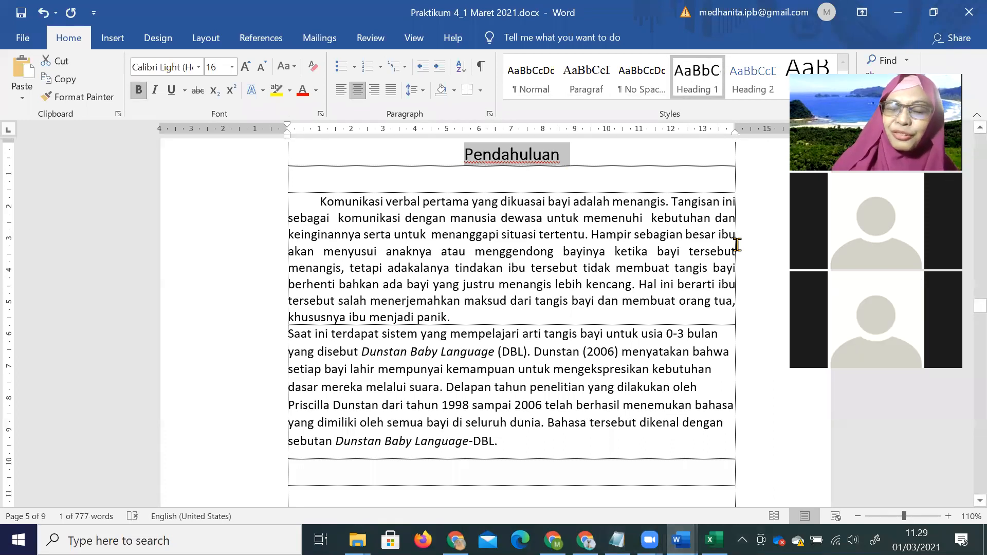
pyautogui.click(463, 164)
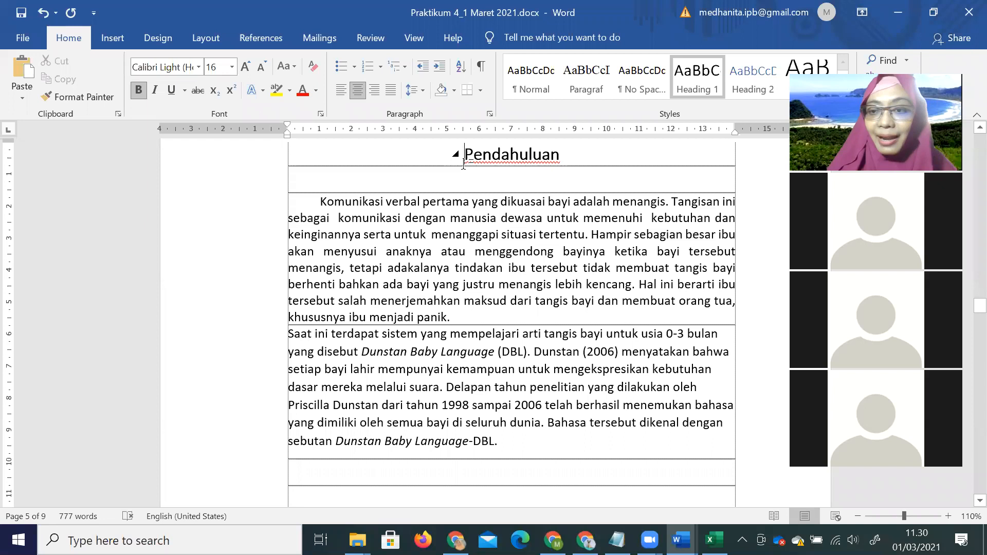
pyautogui.rightClick(703, 77)
pyautogui.click(756, 115)
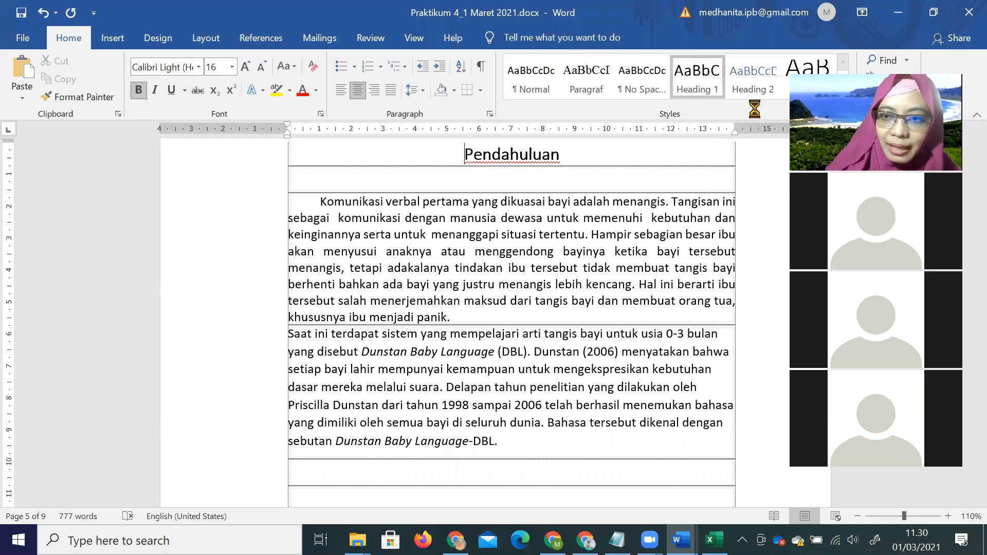
pyautogui.click(329, 456)
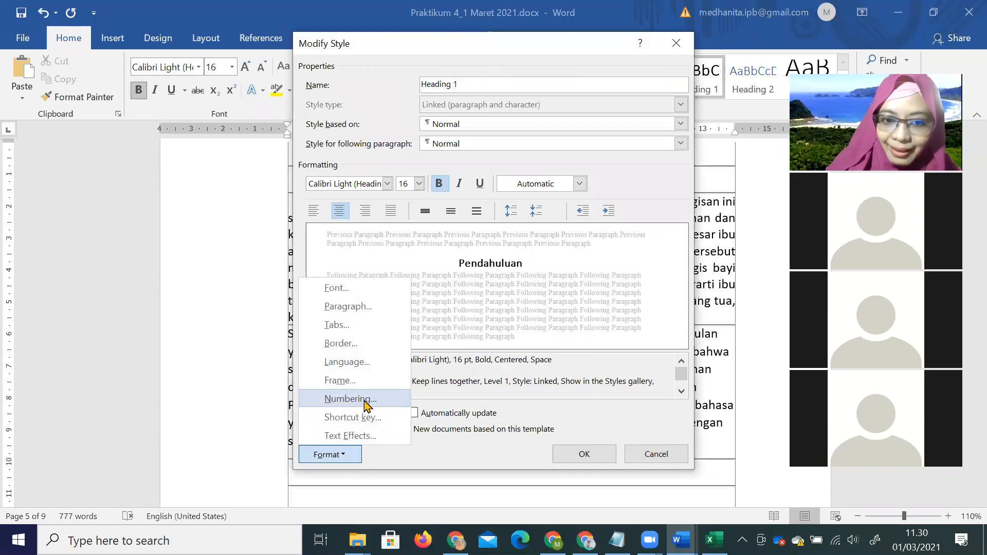
pyautogui.click(639, 455)
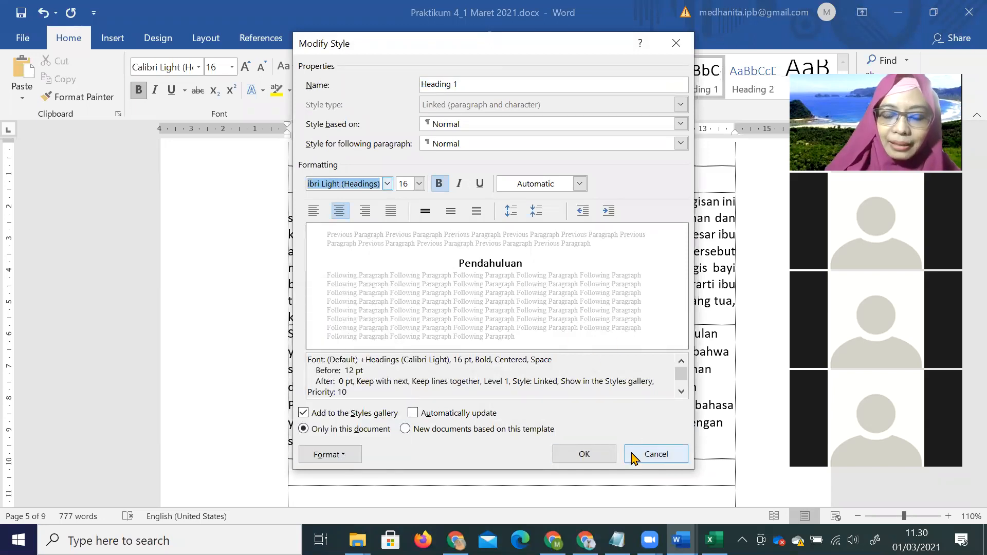
pyautogui.press('Escape')
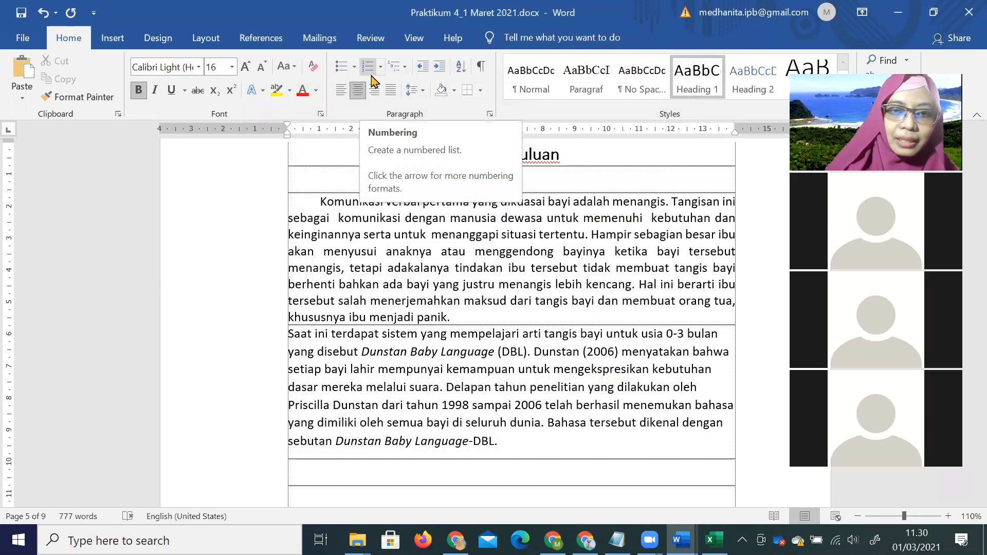
# Step: Number the Pendahuluan title as the first level of the 1., 1.1., 1.1.1. multilevel list and review the surrounding pages
pyautogui.click(396, 69)
pyautogui.click(419, 146)
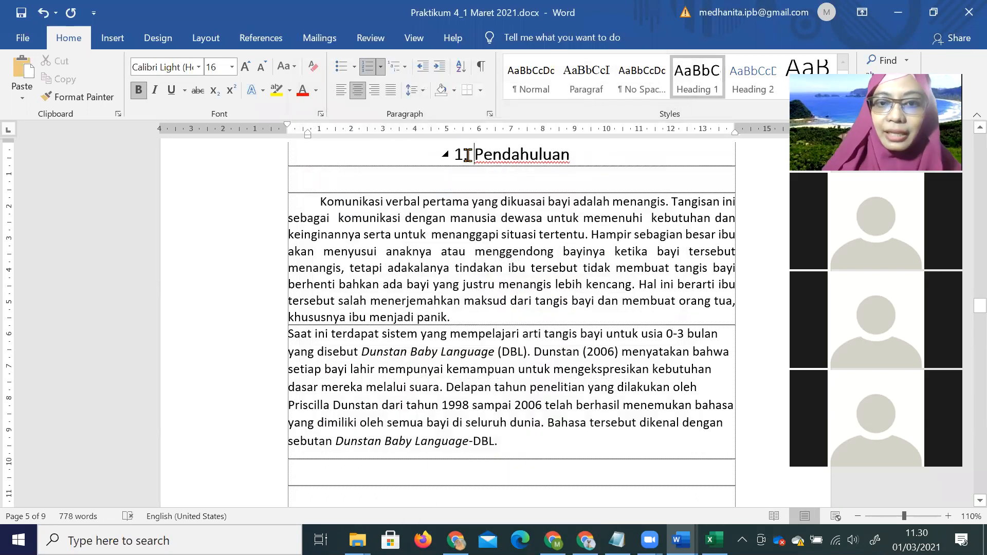
pyautogui.scroll(15, 469, 164)
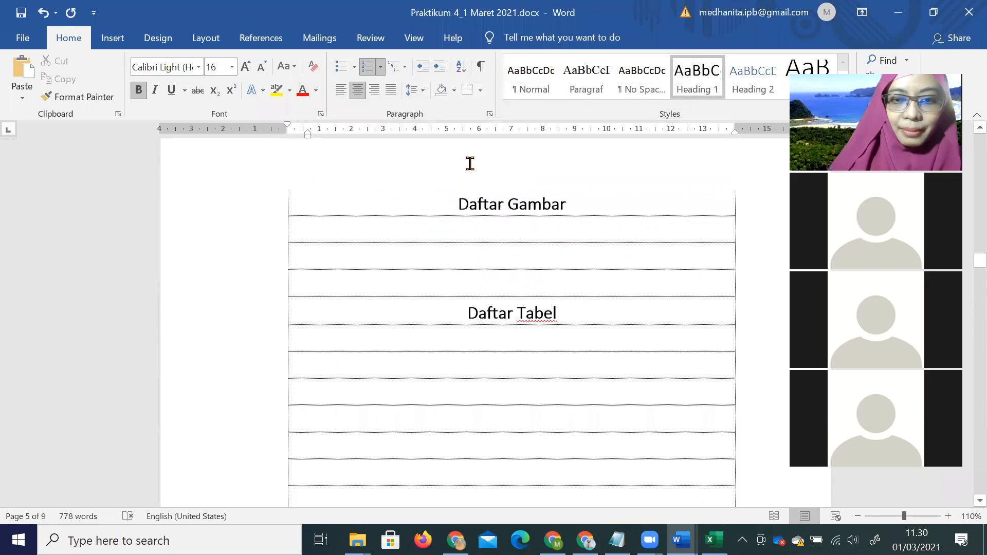
pyautogui.scroll(-15, 515, 230)
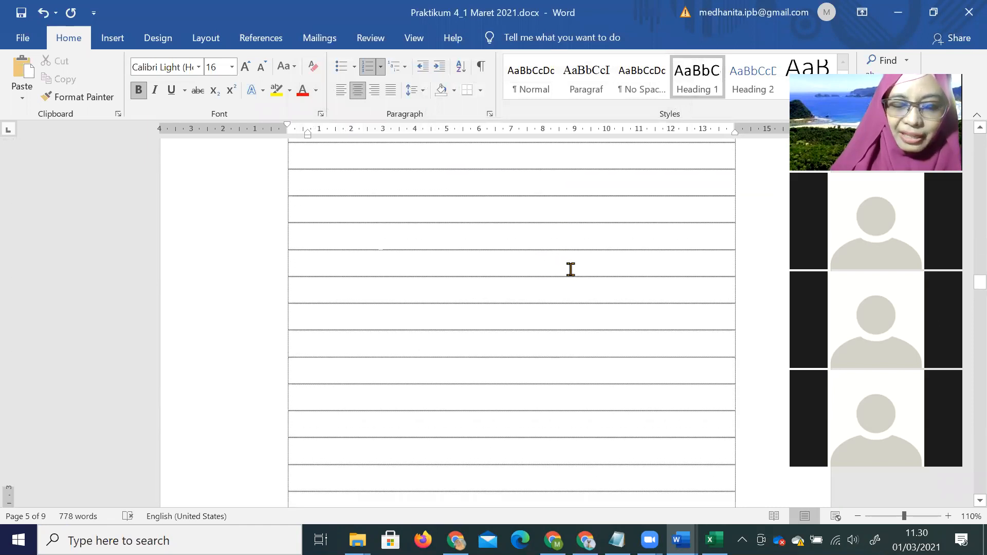
pyautogui.scroll(-1, 566, 278)
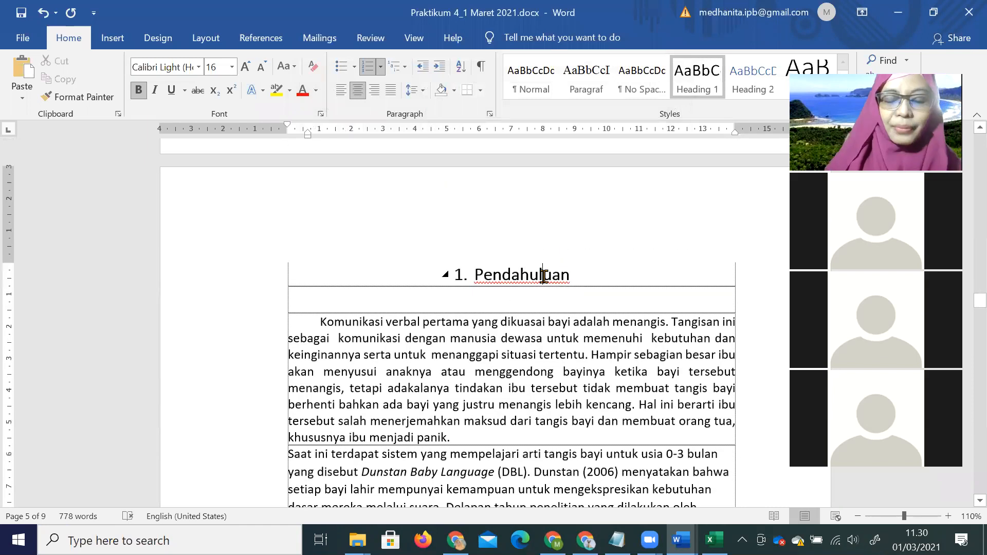
pyautogui.scroll(-5, 538, 303)
pyautogui.scroll(-3, 538, 304)
pyautogui.scroll(6, 538, 304)
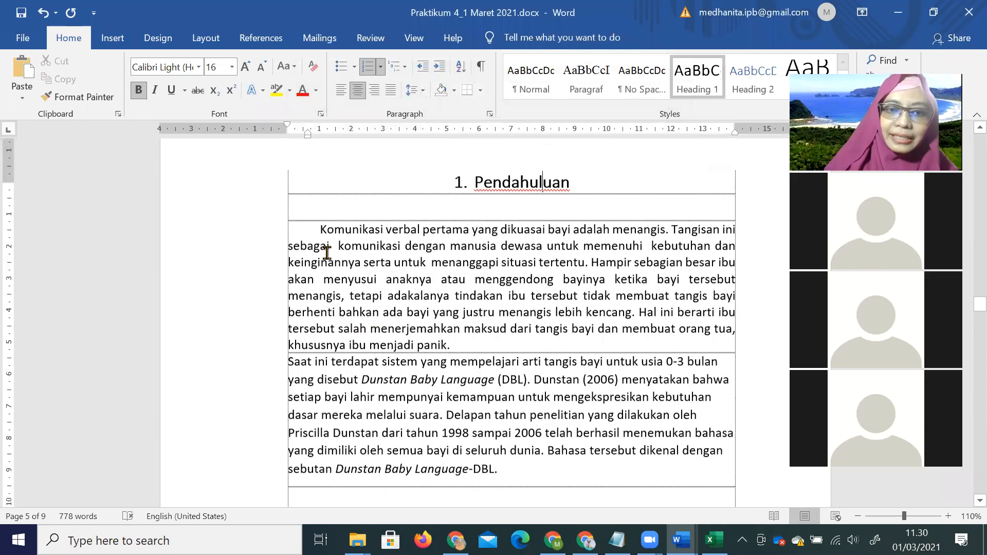
# Step: Apply the Heading 1 style to the first body paragraph under Pendahuluan, left-aligned and without bold
pyautogui.tripleClick(445, 358)
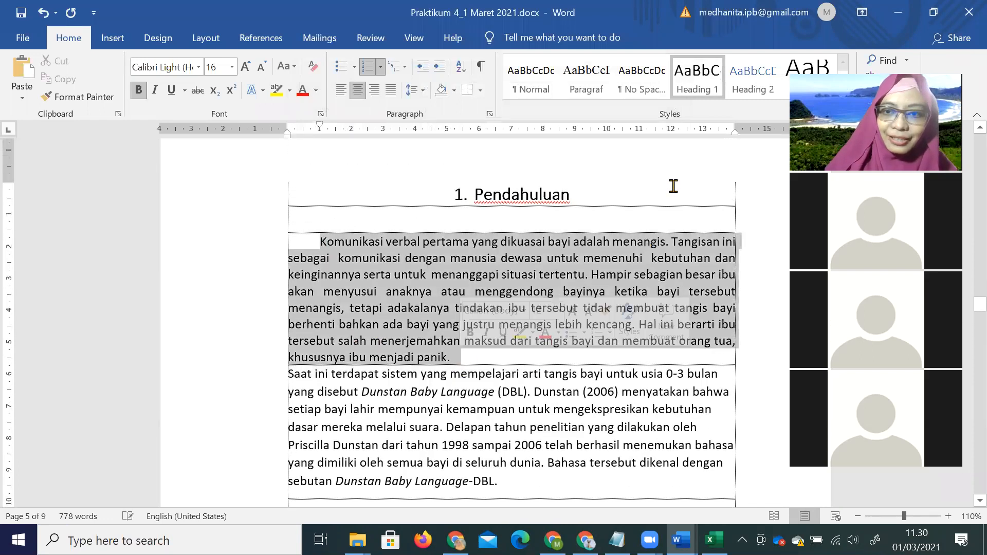
pyautogui.click(700, 85)
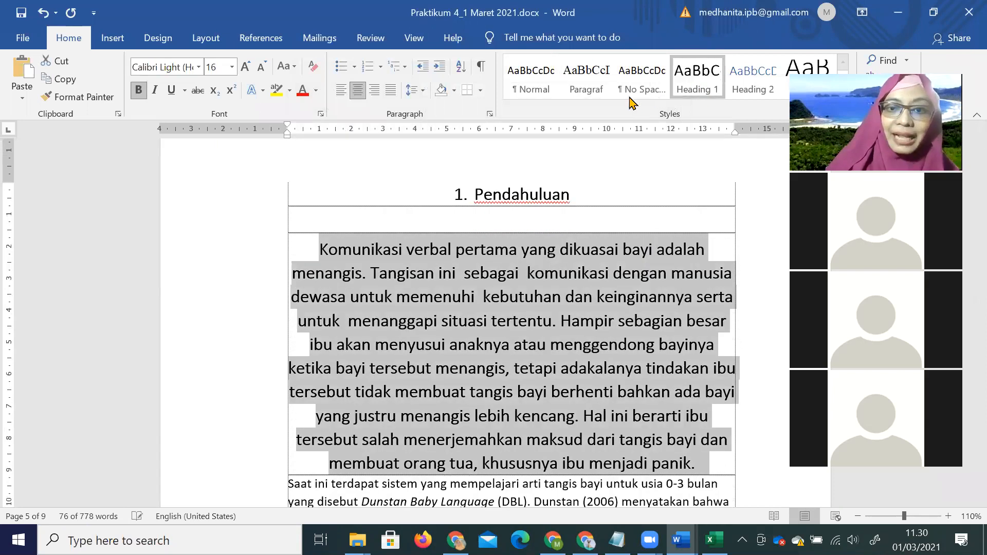
pyautogui.click(340, 94)
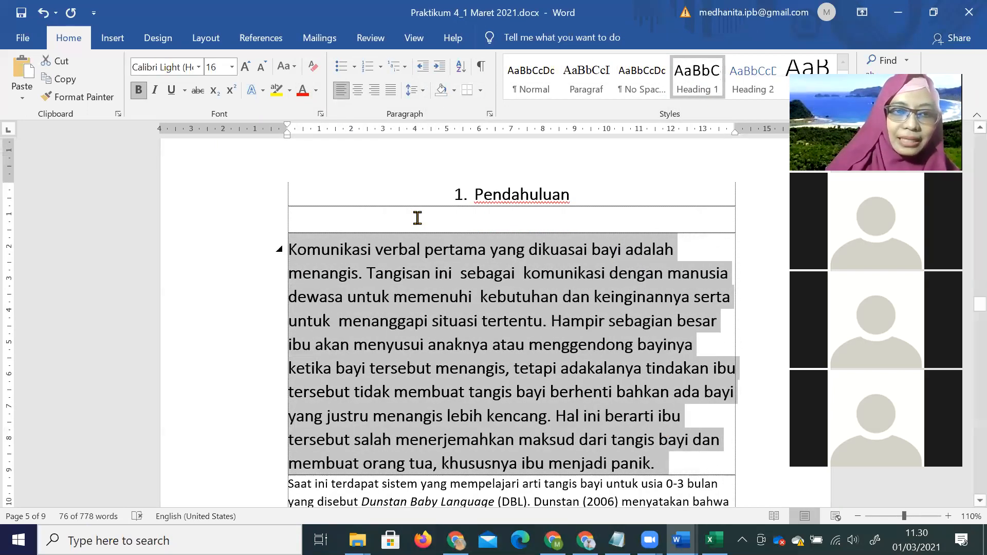
pyautogui.click(138, 90)
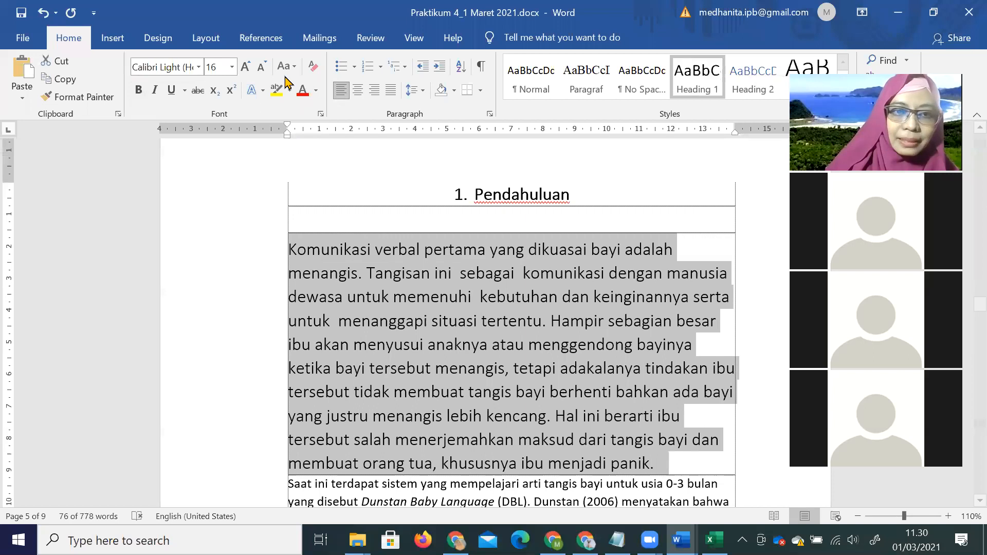
# Step: Set the first paragraph under Pendahuluan to 12 pt Calibri (Body)
pyautogui.click(232, 67)
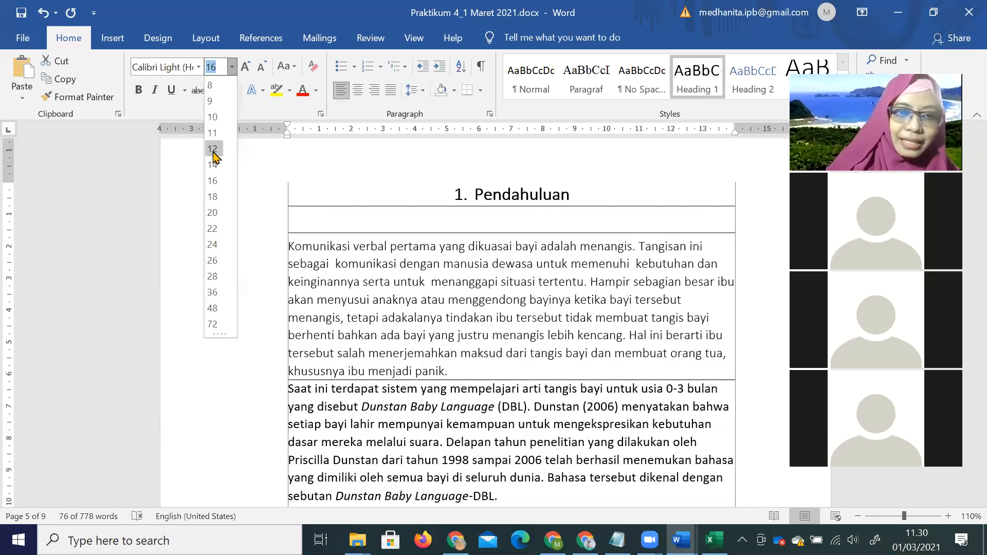
pyautogui.click(212, 149)
pyautogui.click(198, 66)
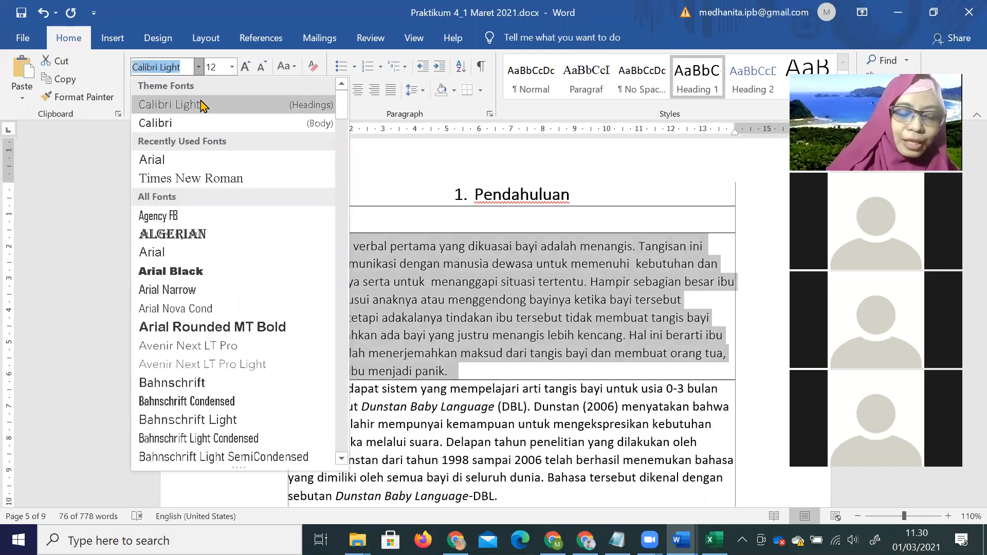
pyautogui.click(213, 124)
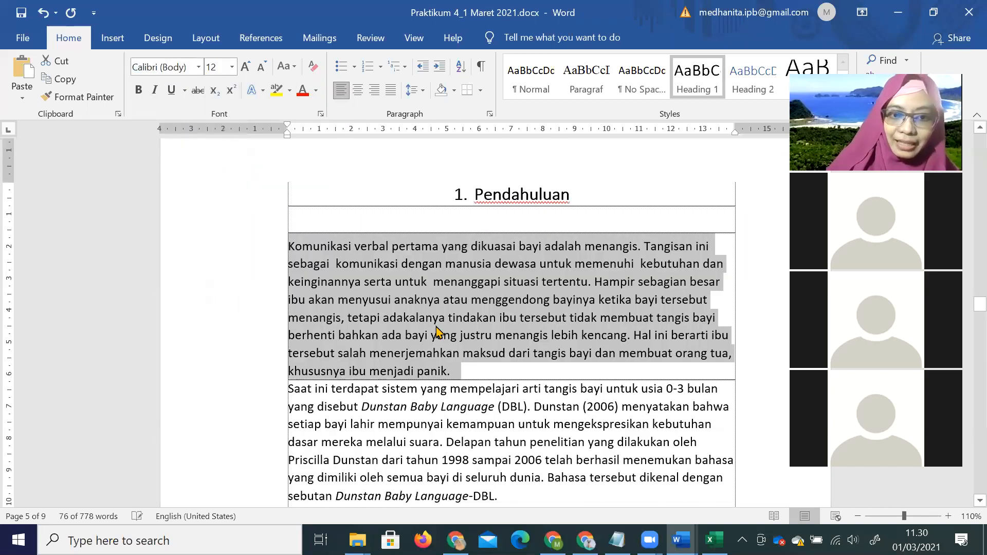
pyautogui.click(457, 350)
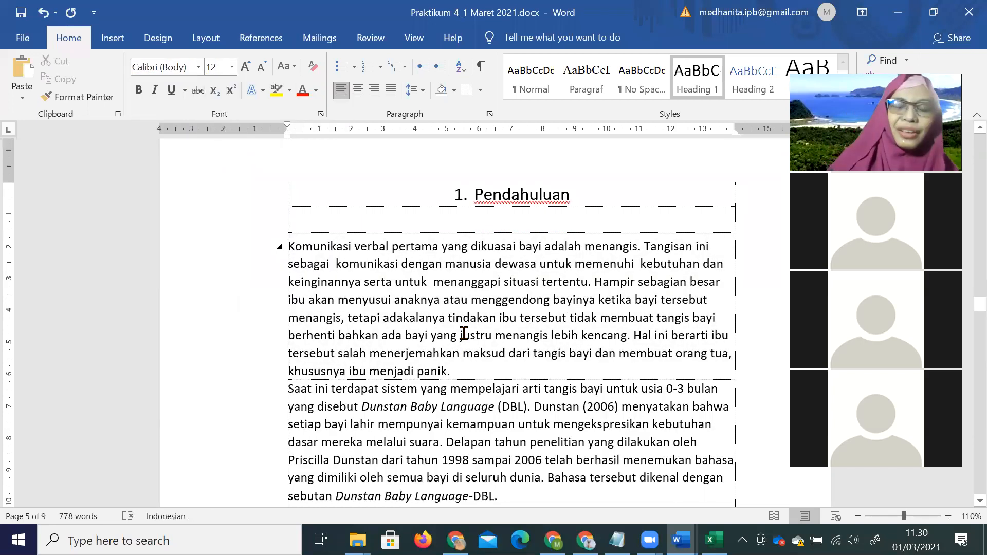
pyautogui.click(491, 205)
# Step: Apply the Heading 2 style to the Latar Belakang subtitle
pyautogui.scroll(-10, 468, 314)
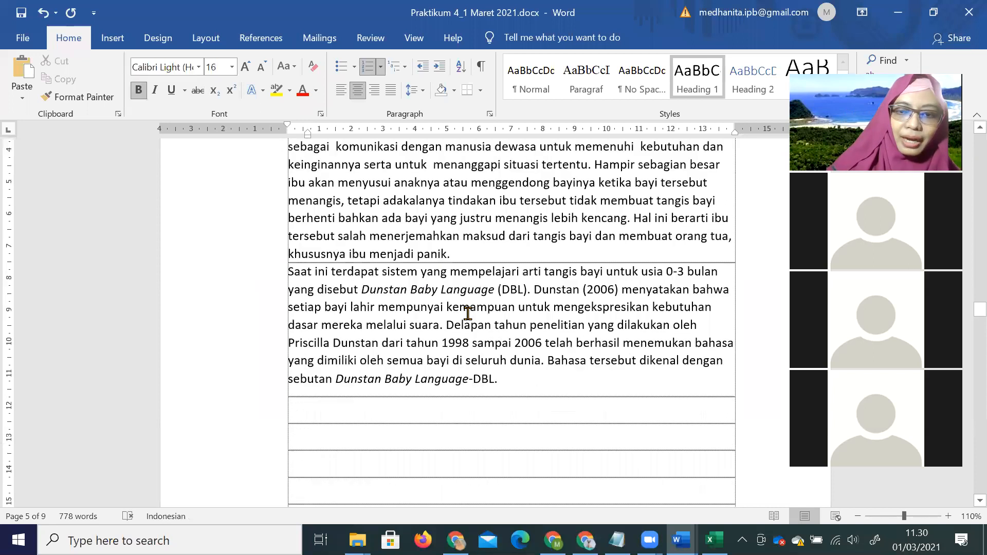
pyautogui.scroll(-4, 468, 313)
pyautogui.moveTo(414, 297); pyautogui.dragTo(350, 300)
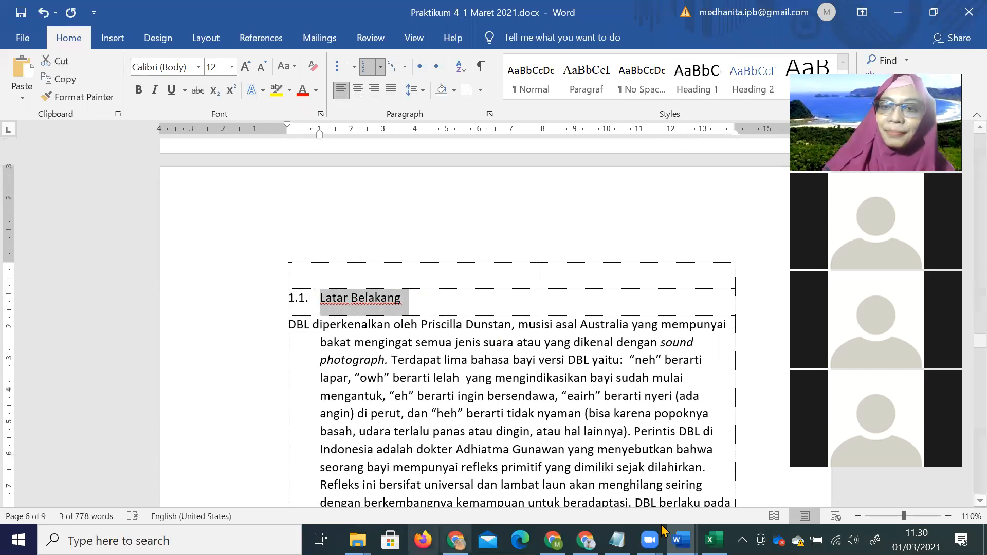
pyautogui.click(761, 84)
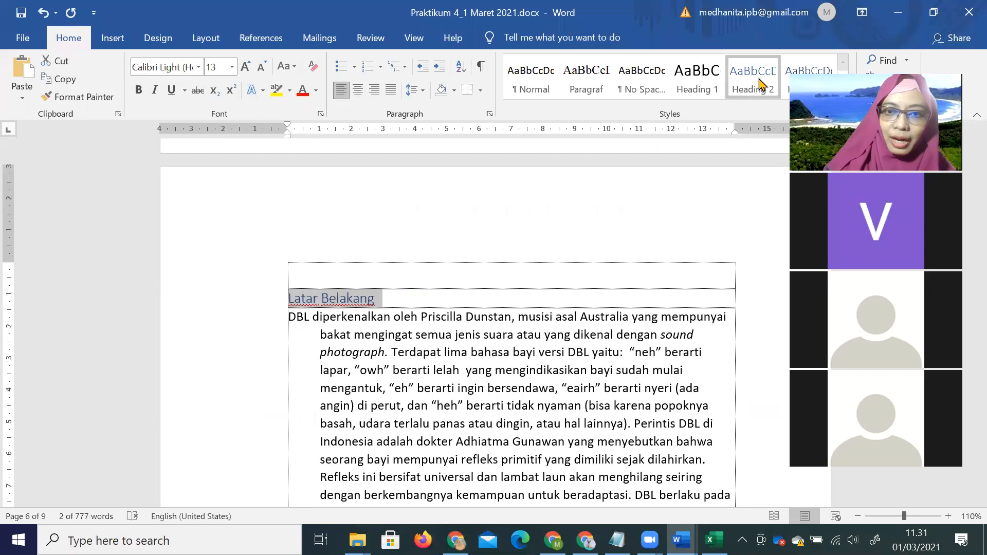
# Step: Modify the Heading 2 style to automatic font colour, 12 pt and bold
pyautogui.rightClick(762, 84)
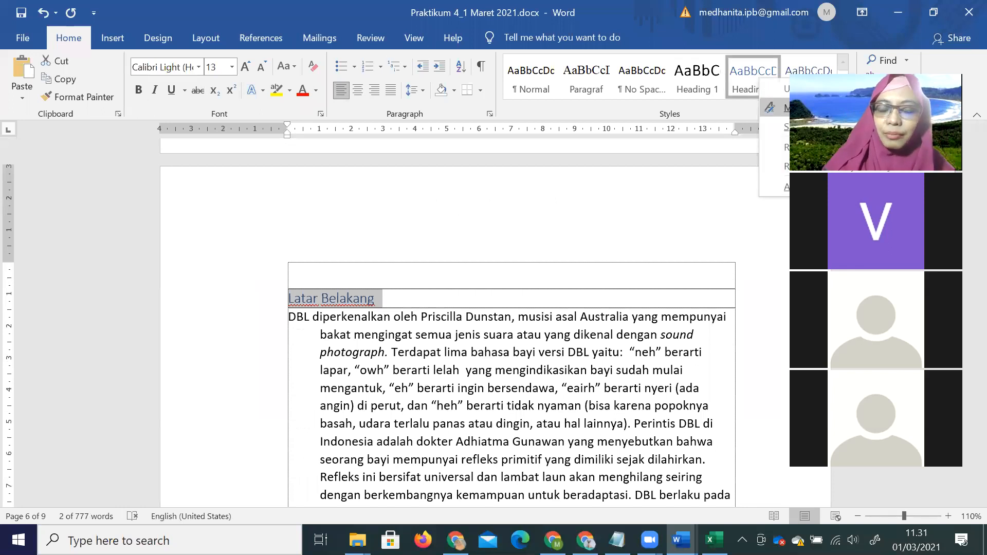
pyautogui.click(580, 184)
pyautogui.click(555, 204)
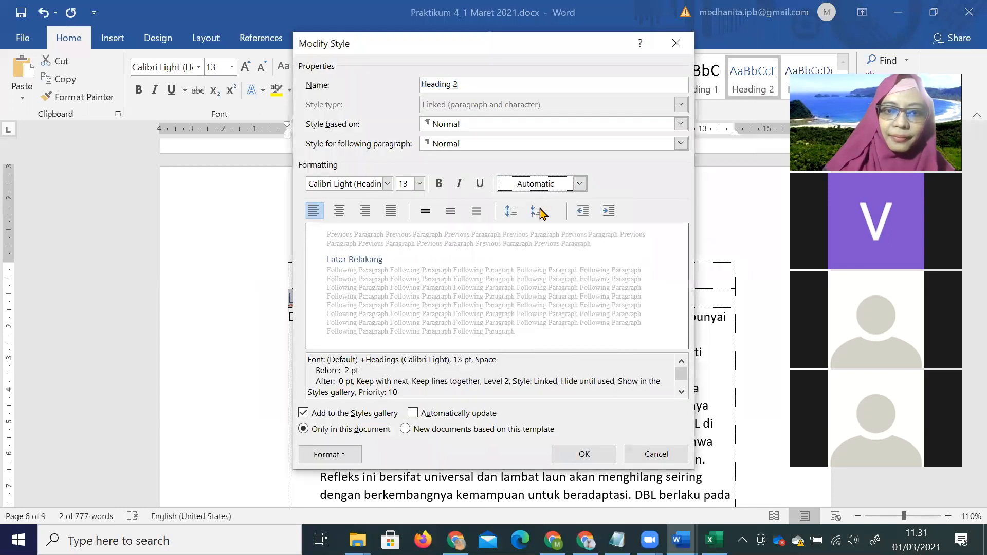
pyautogui.click(419, 187)
pyautogui.click(403, 241)
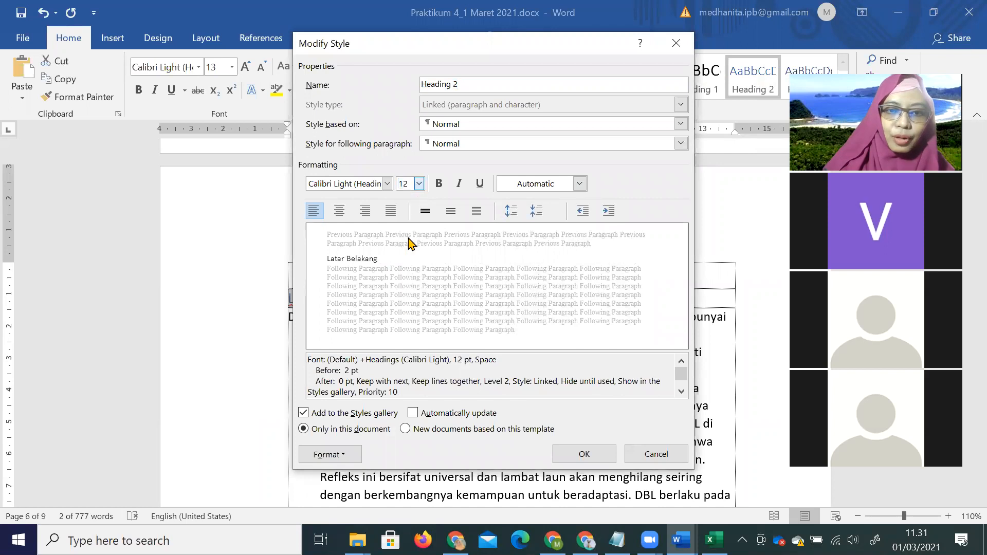
pyautogui.click(439, 184)
pyautogui.click(584, 455)
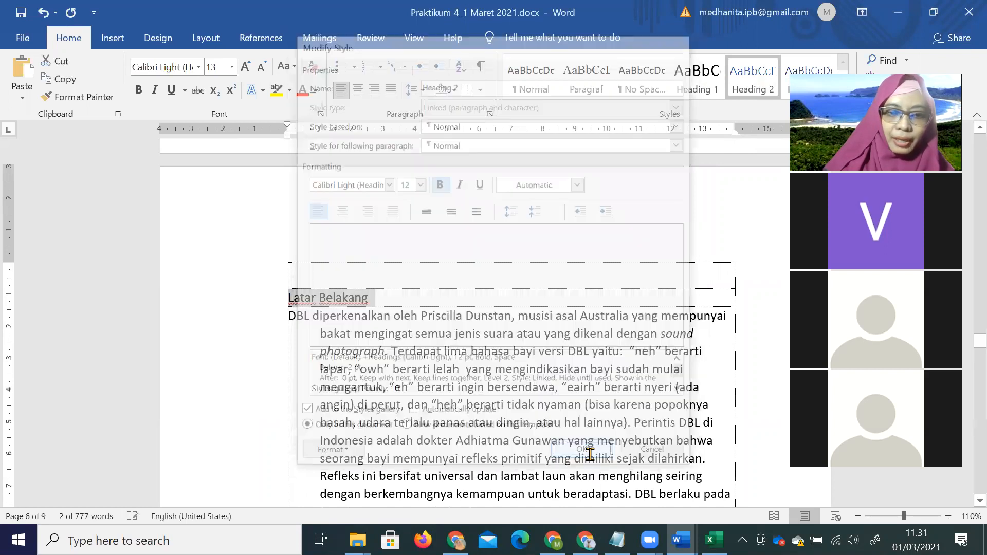
# Step: Number the Latar Belakang subtitle as level 1.1. of the 1., 1.1., 1.1.1. multilevel list and move its indent back to the margin
pyautogui.click(398, 66)
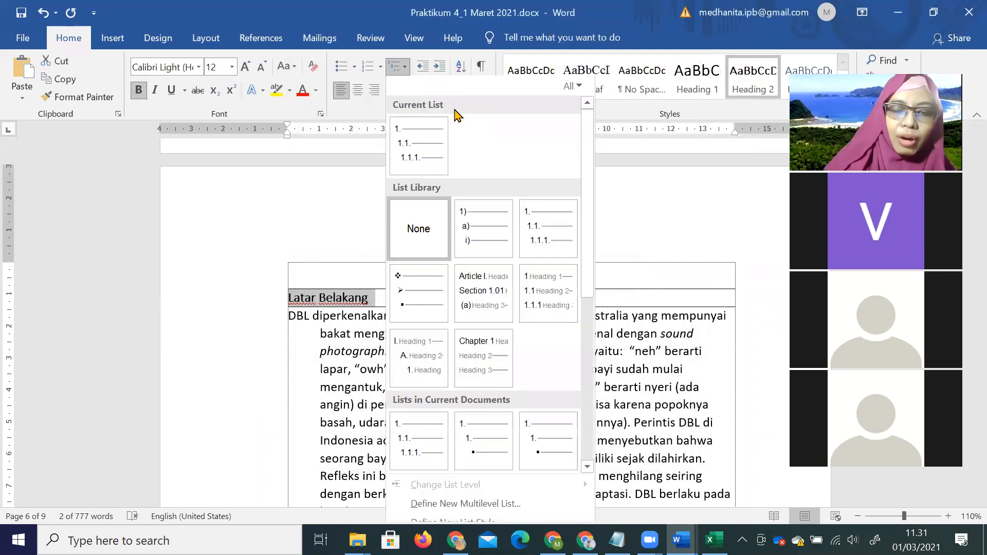
pyautogui.click(543, 226)
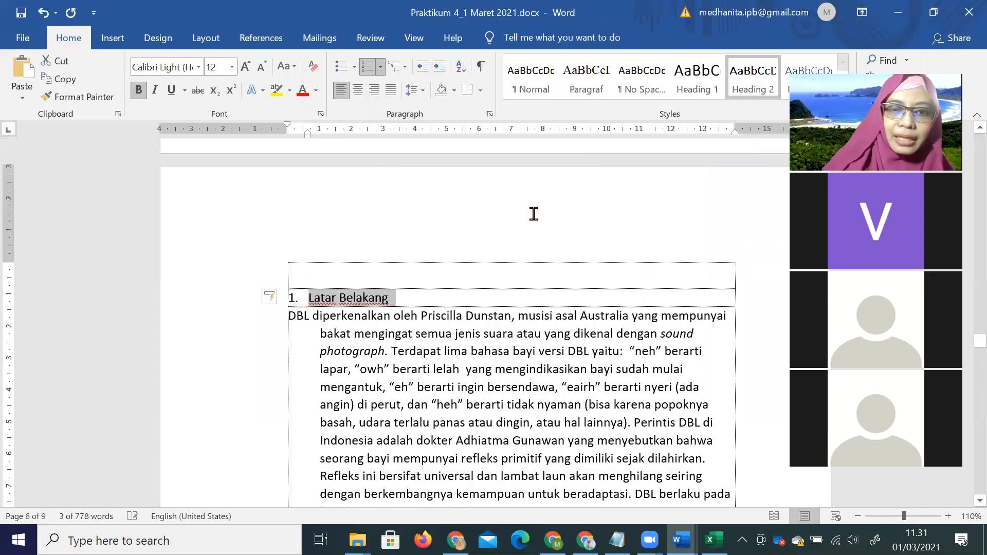
pyautogui.click(407, 67)
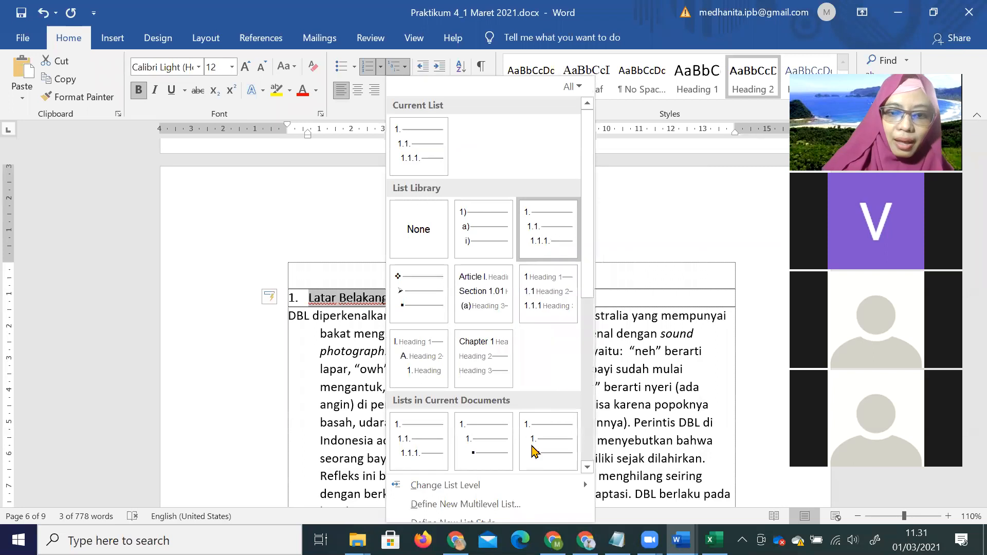
pyautogui.scroll(-5, 533, 452)
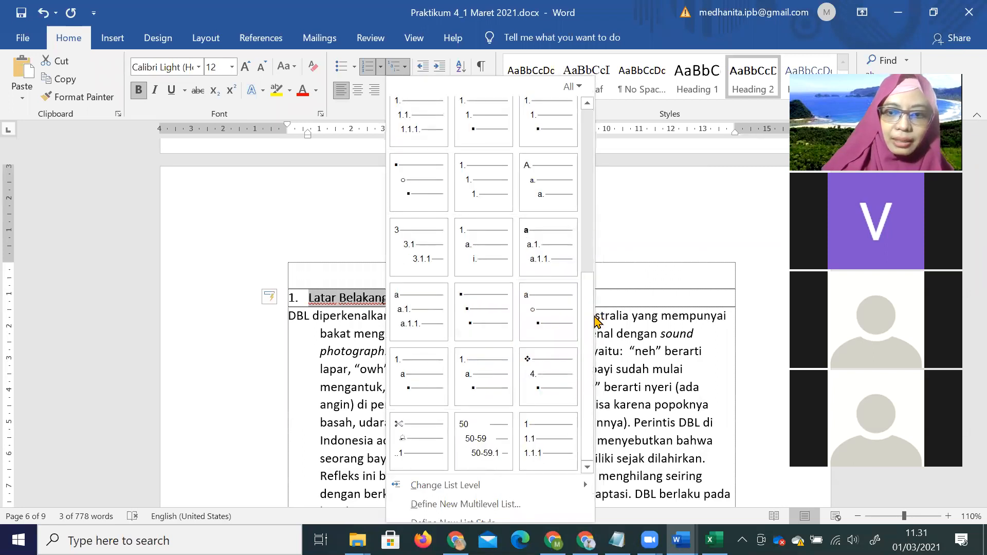
pyautogui.scroll(-1, 741, 347)
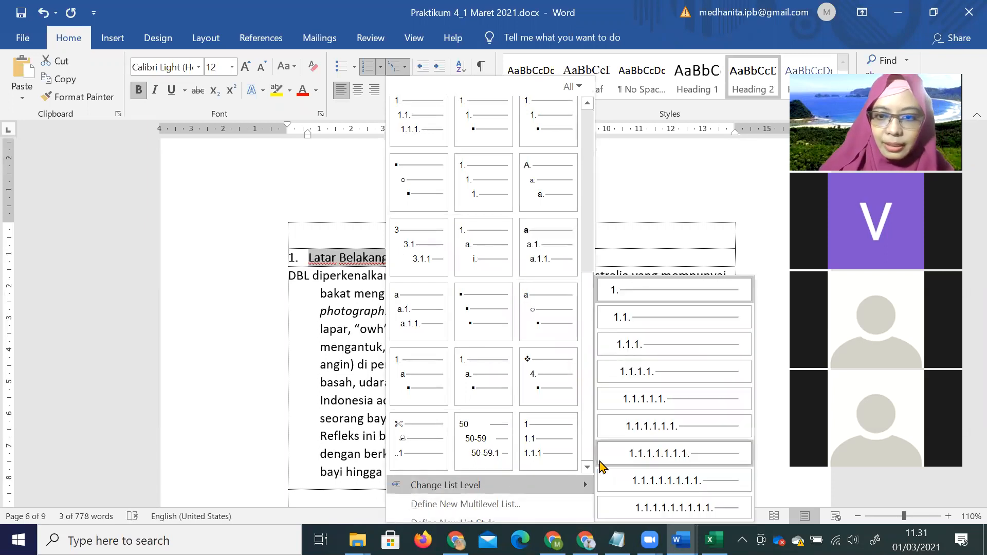
pyautogui.moveTo(547, 484)
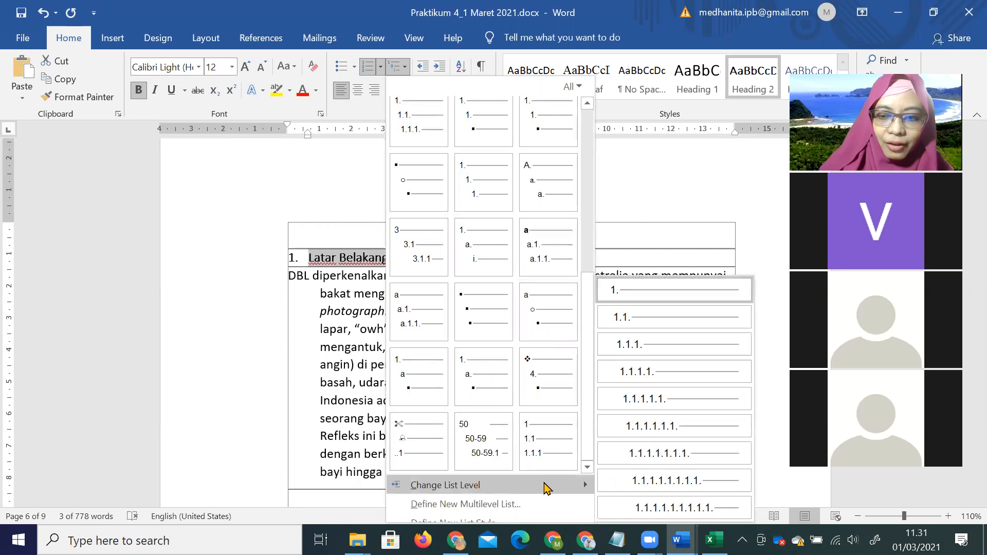
pyautogui.click(659, 315)
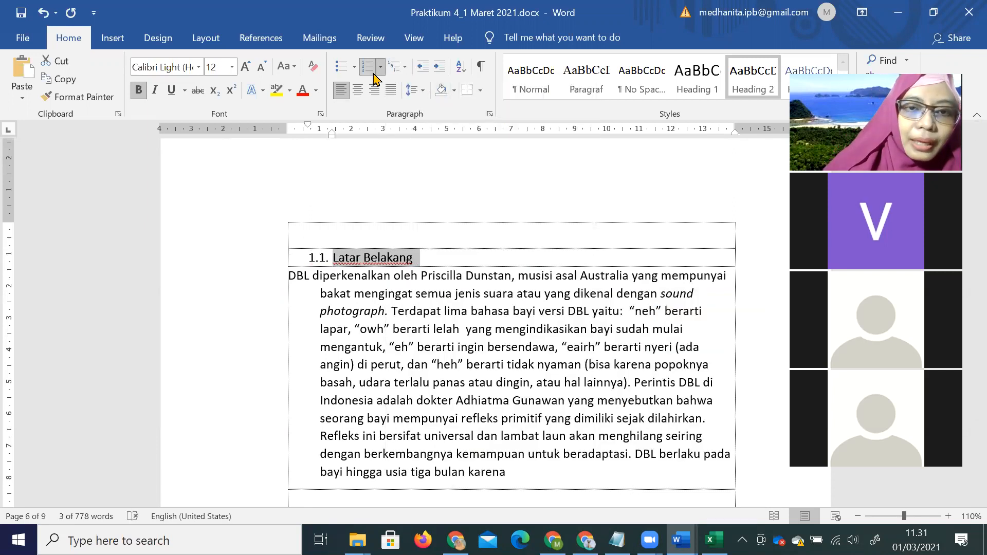
pyautogui.moveTo(310, 128)
pyautogui.mouseDown()
pyautogui.moveTo(288, 128)
pyautogui.moveTo(320, 137)
pyautogui.mouseUp()
# Step: Apply the Heading 2 style to the Tujuan subtitle
pyautogui.scroll(-5, 374, 393)
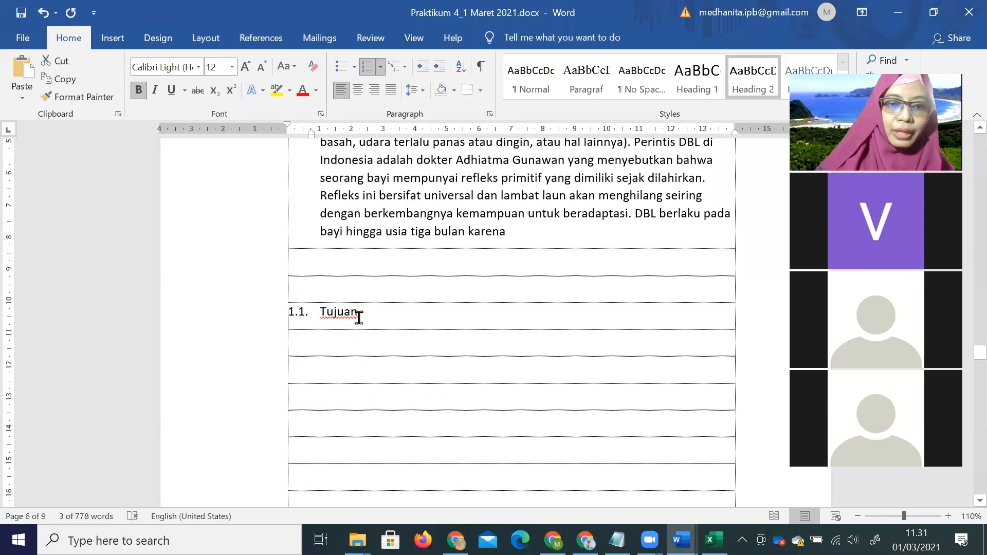
pyautogui.moveTo(358, 316); pyautogui.dragTo(304, 315)
pyautogui.click(752, 91)
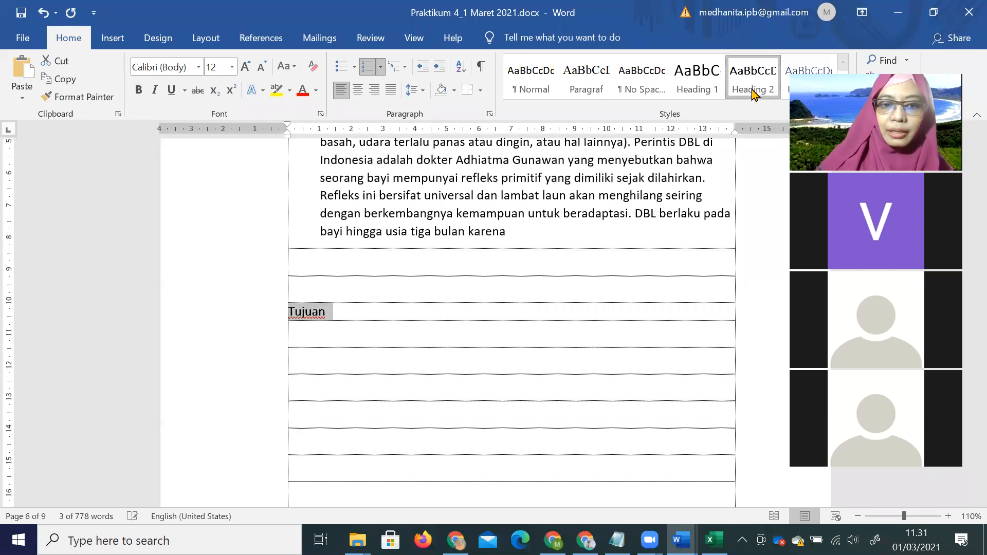
# Step: Copy the numbered Latar Belakang subtitle's formatting onto the Tujuan subtitle and compare the two
pyautogui.scroll(5, 556, 185)
pyautogui.click(318, 259)
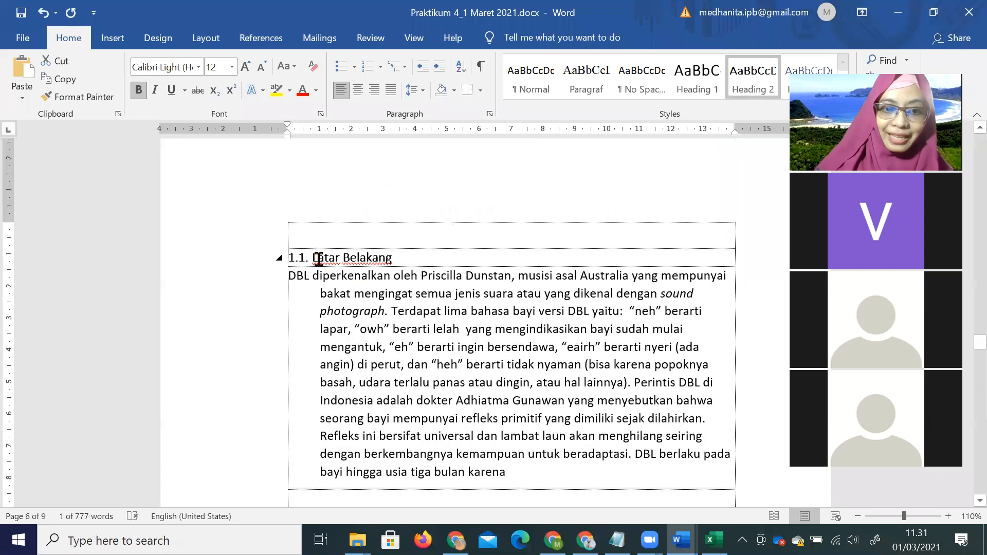
pyautogui.click(98, 101)
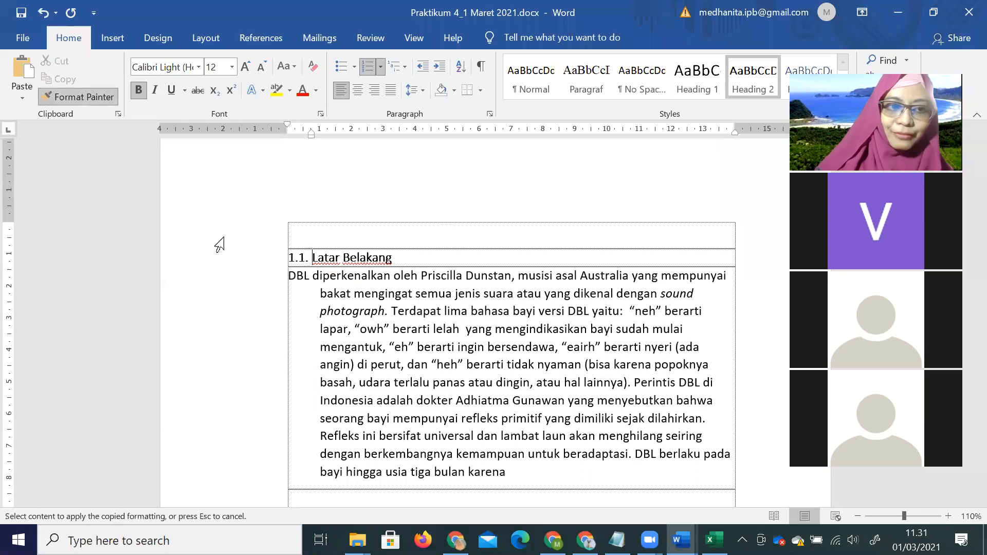
pyautogui.scroll(-4, 247, 280)
pyautogui.click(313, 351)
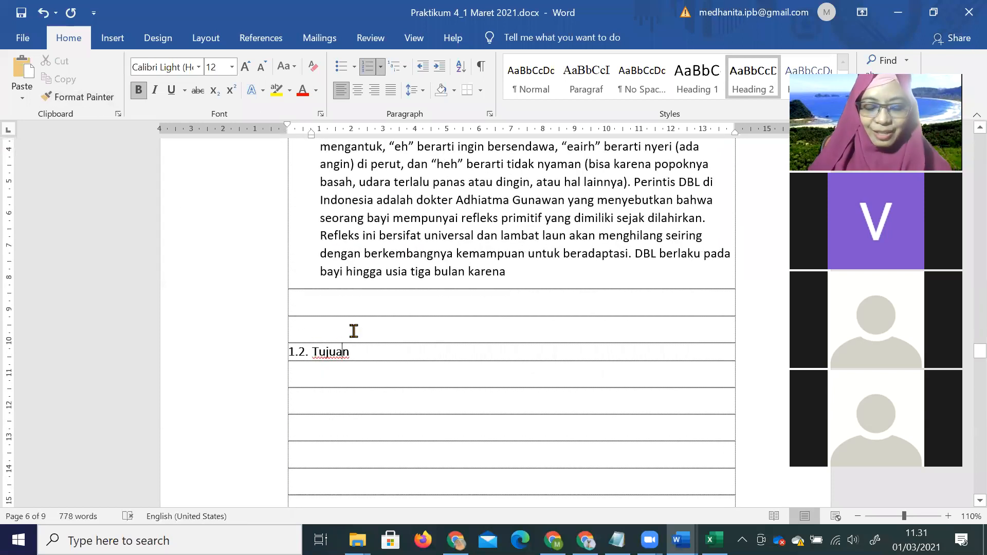
pyautogui.scroll(6, 354, 331)
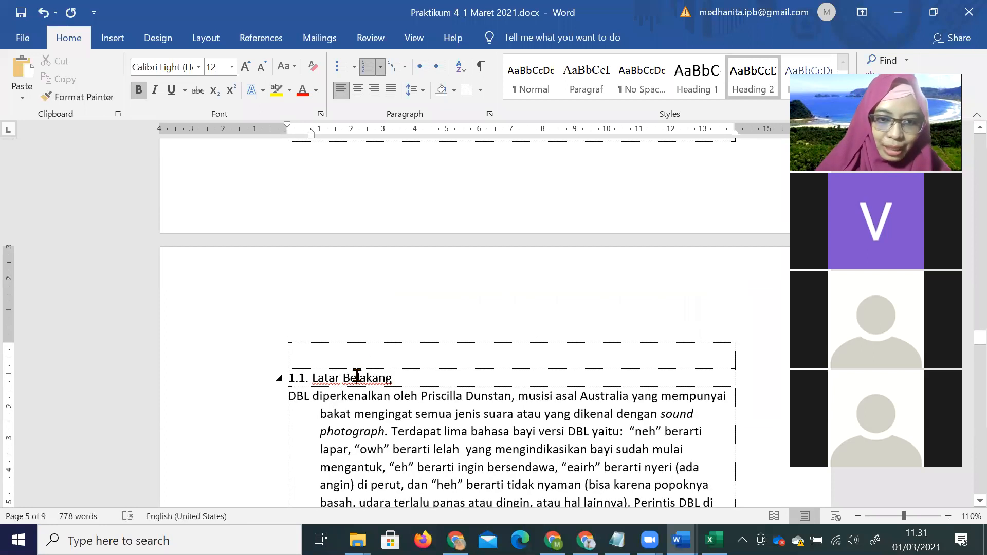
pyautogui.scroll(-6, 357, 375)
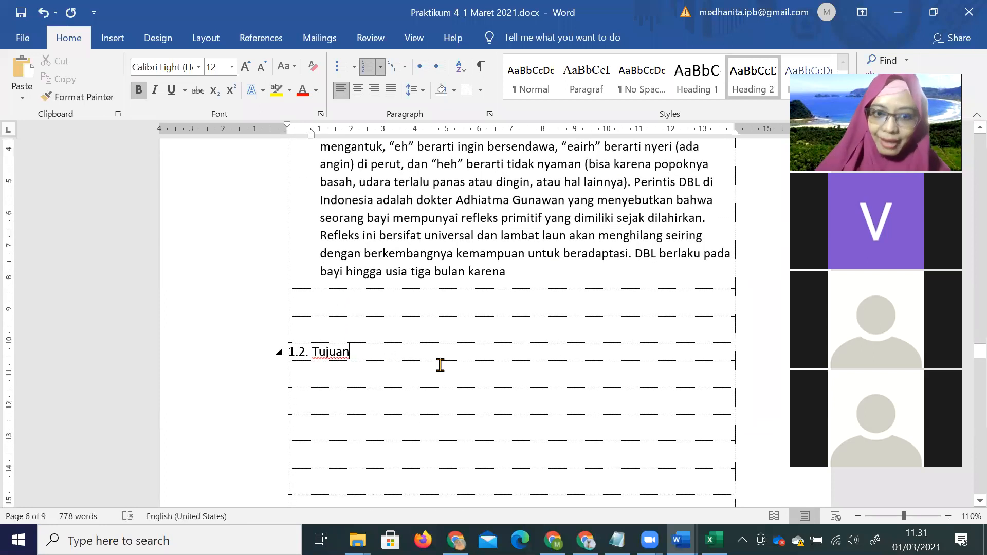
# Step: Apply the Heading 1 style to the Pembahasan title and number it with the 1., 1.1., 1.1.1. multilevel list
pyautogui.scroll(-10, 440, 365)
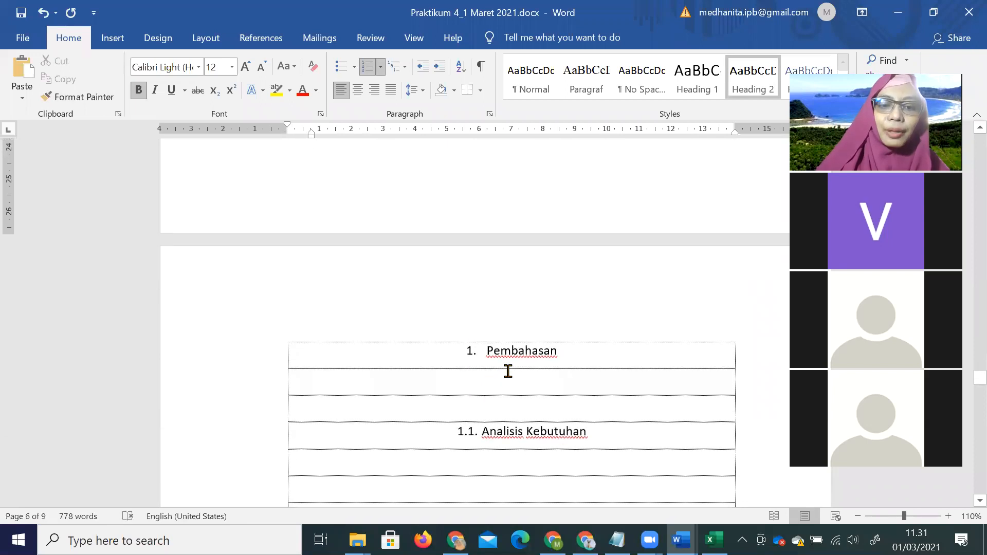
pyautogui.moveTo(581, 356); pyautogui.dragTo(481, 355)
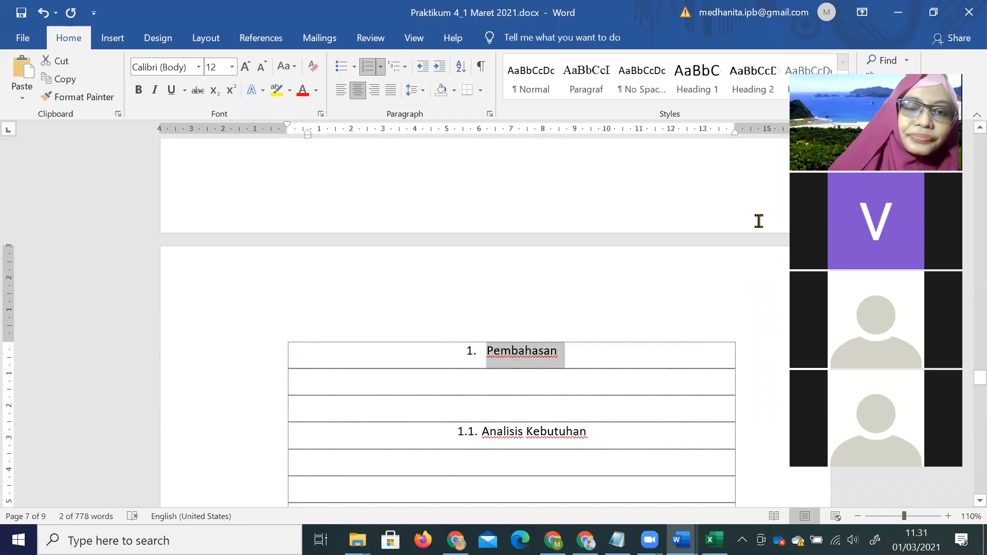
pyautogui.click(709, 89)
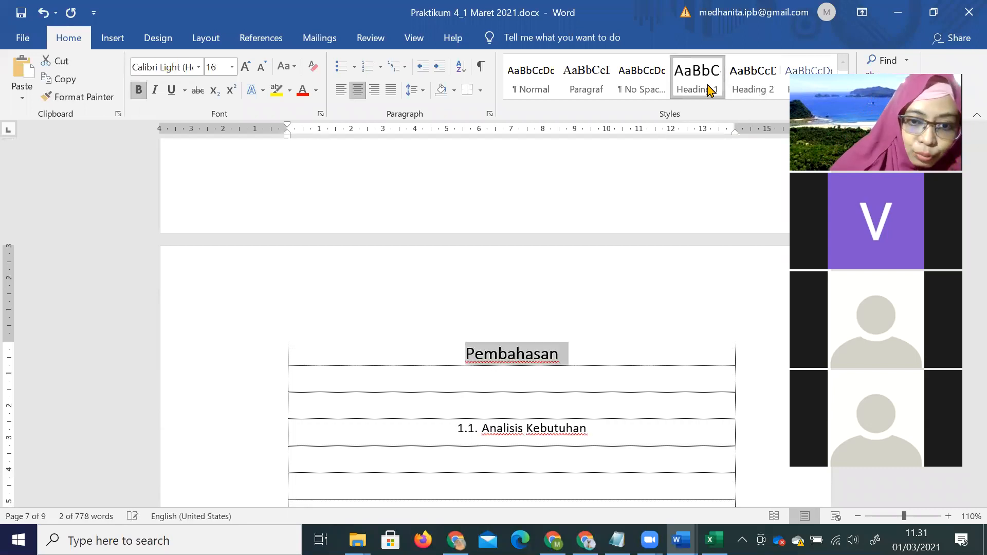
pyautogui.click(400, 66)
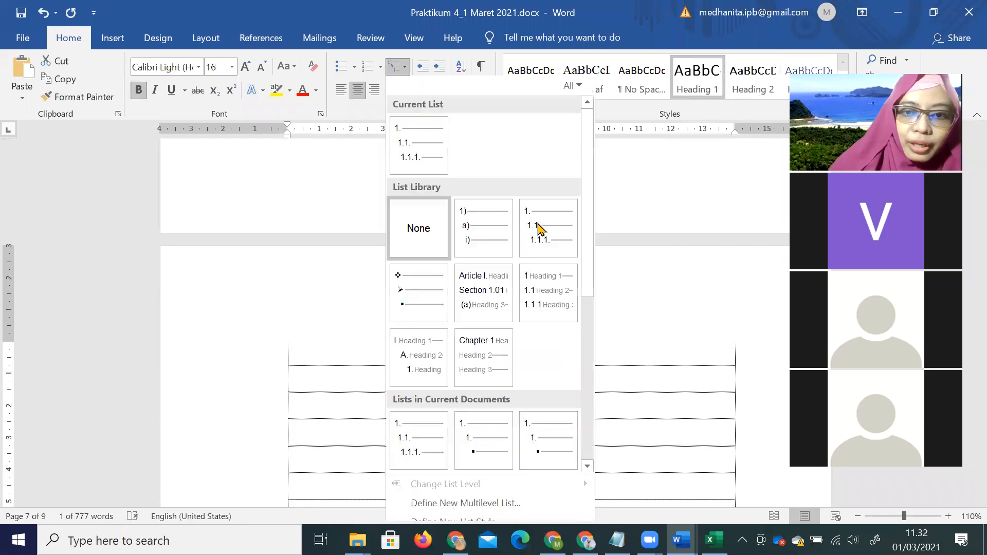
pyautogui.click(543, 248)
# Step: Copy the numbered Pendahuluan title's formatting onto the Pembahasan title so its numbering continues
pyautogui.scroll(15, 572, 271)
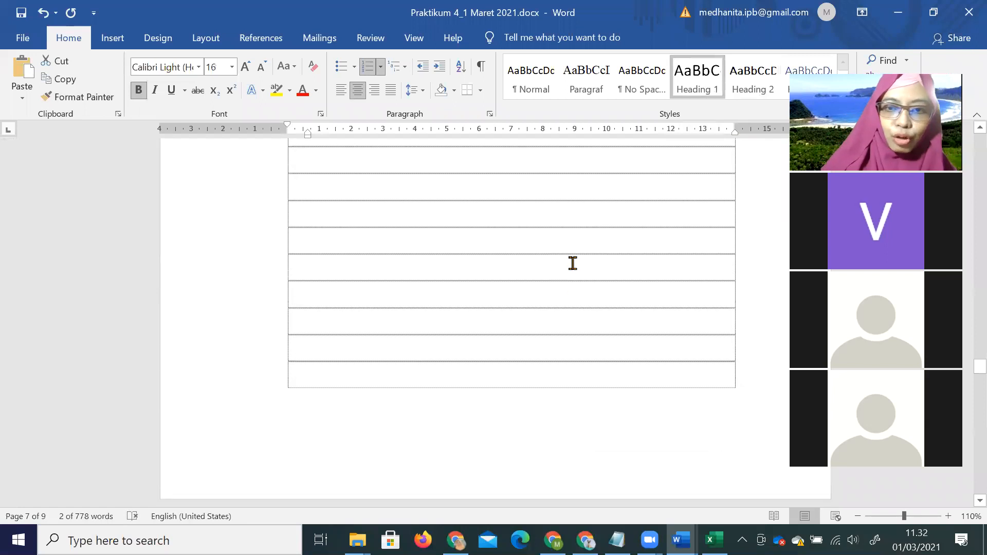
pyautogui.scroll(5, 573, 263)
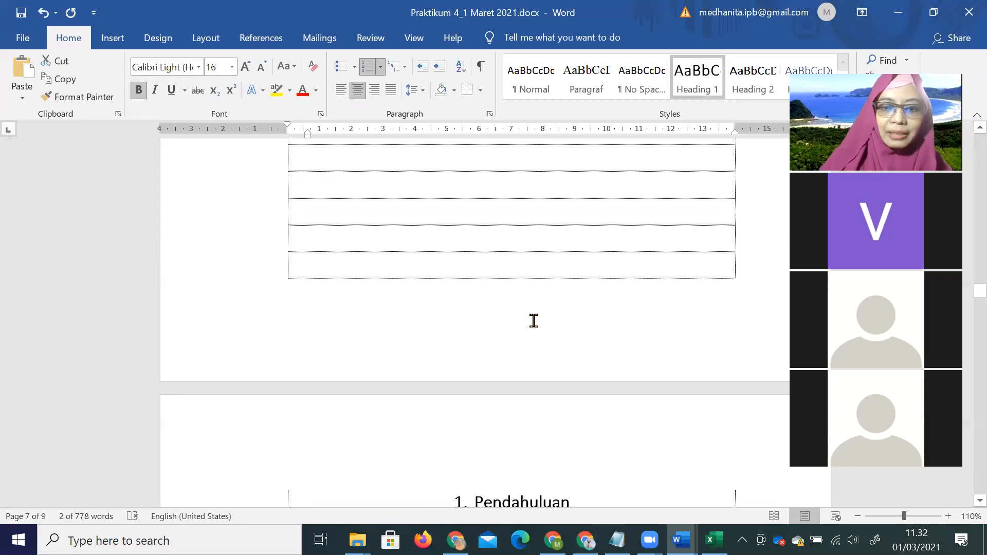
pyautogui.scroll(-1, 531, 321)
pyautogui.click(77, 97)
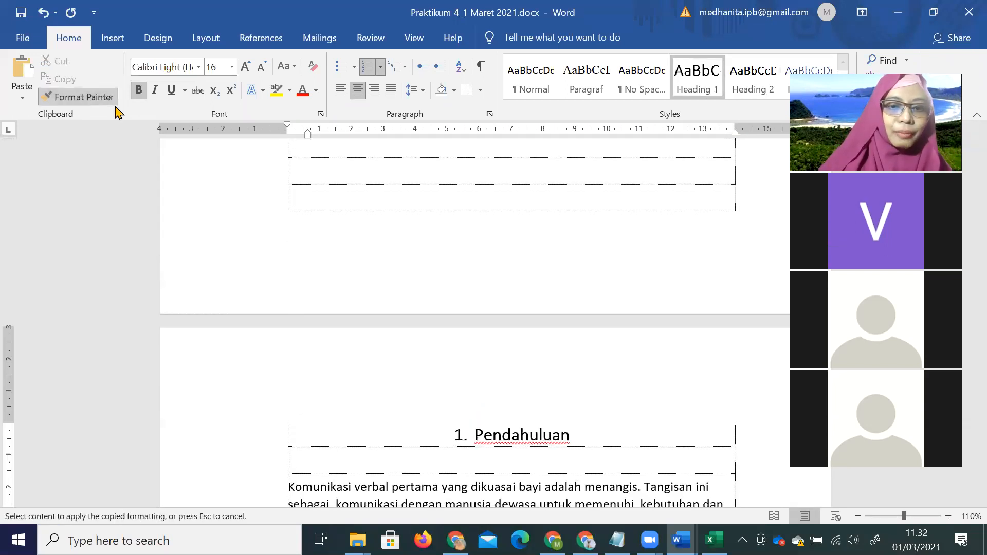
pyautogui.scroll(-10, 542, 352)
pyautogui.scroll(-15, 545, 355)
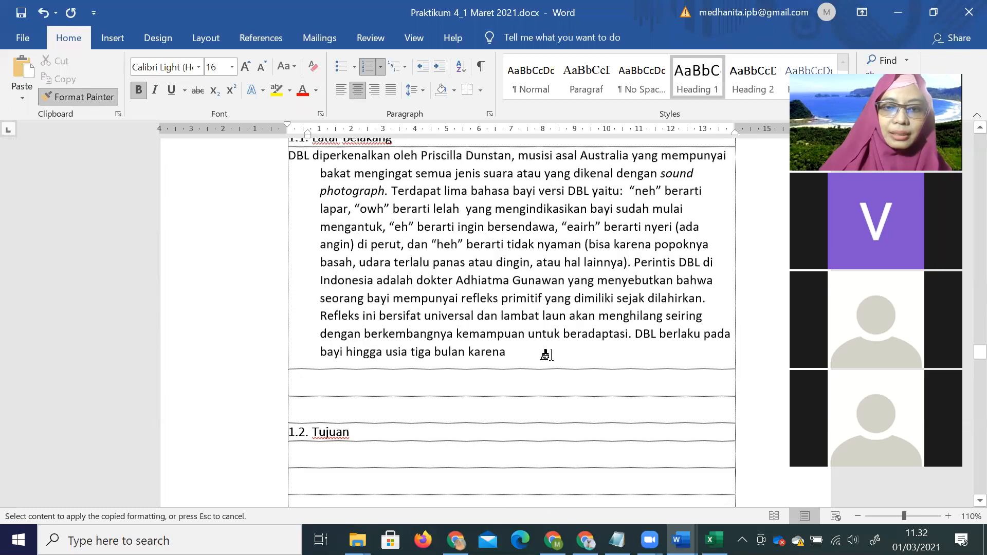
pyautogui.scroll(-5, 552, 355)
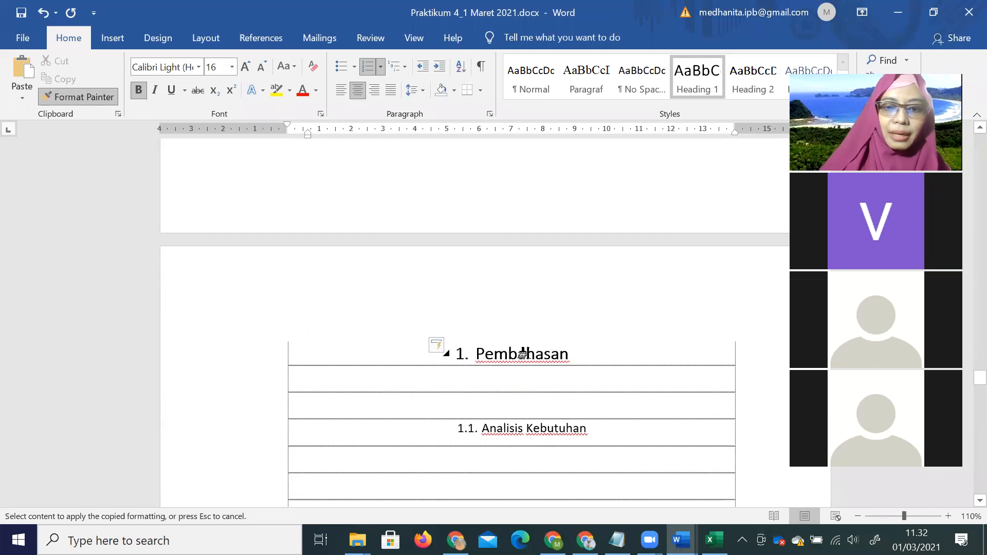
pyautogui.click(523, 354)
# Step: Apply the Heading 2 style to the Analisis Kebutuhan subtitle and number it as level 1.1. of the 1., 1.1., 1.1.1. multilevel list
pyautogui.scroll(-2, 520, 425)
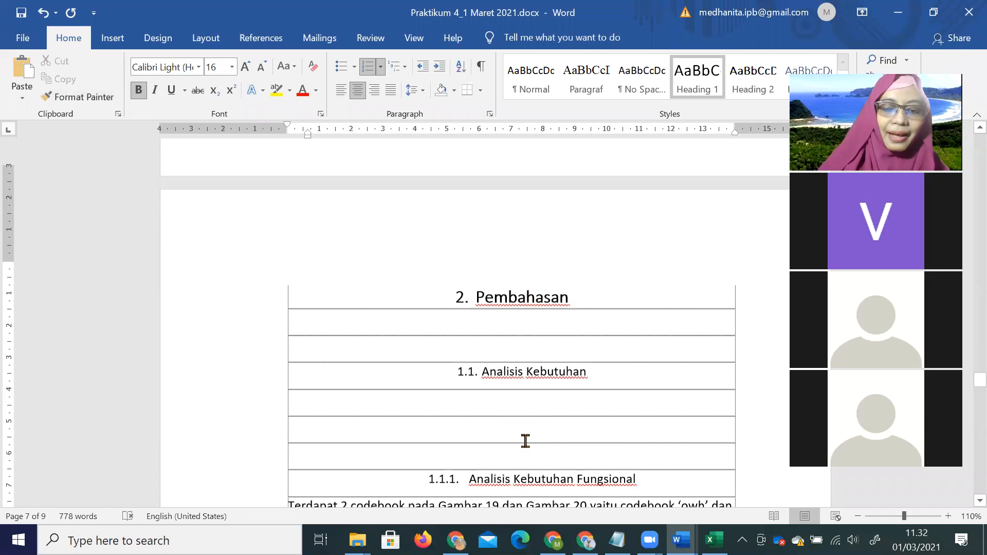
pyautogui.moveTo(533, 345); pyautogui.dragTo(469, 348)
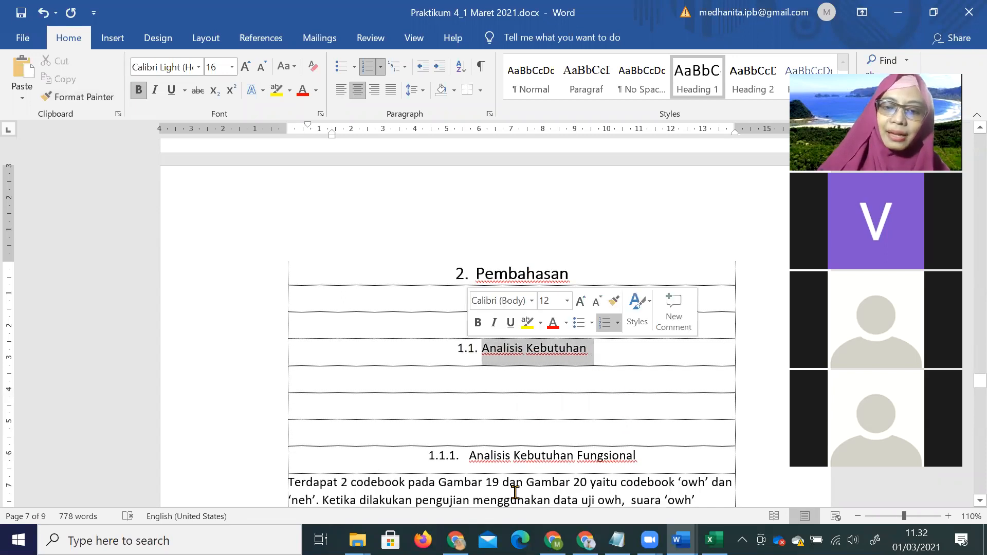
pyautogui.click(755, 93)
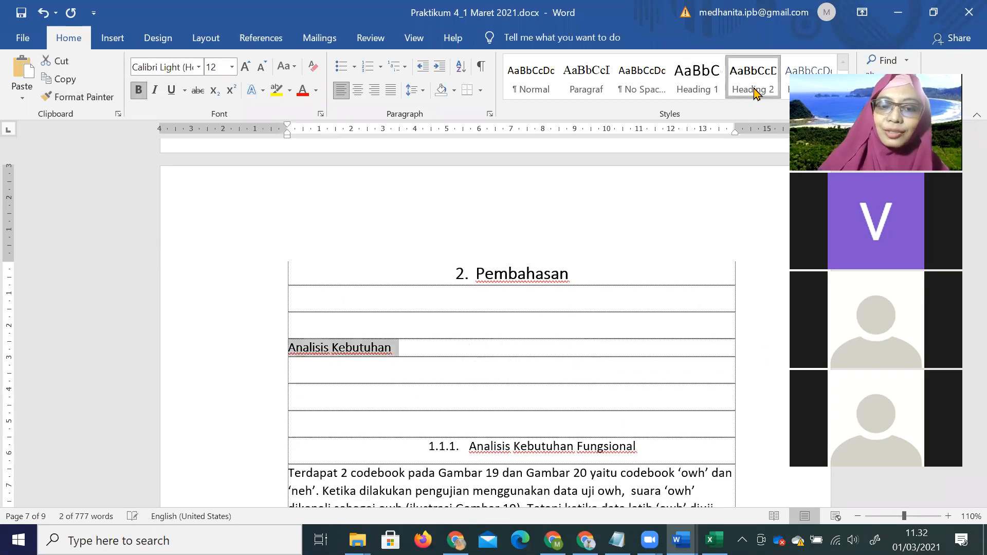
pyautogui.click(399, 65)
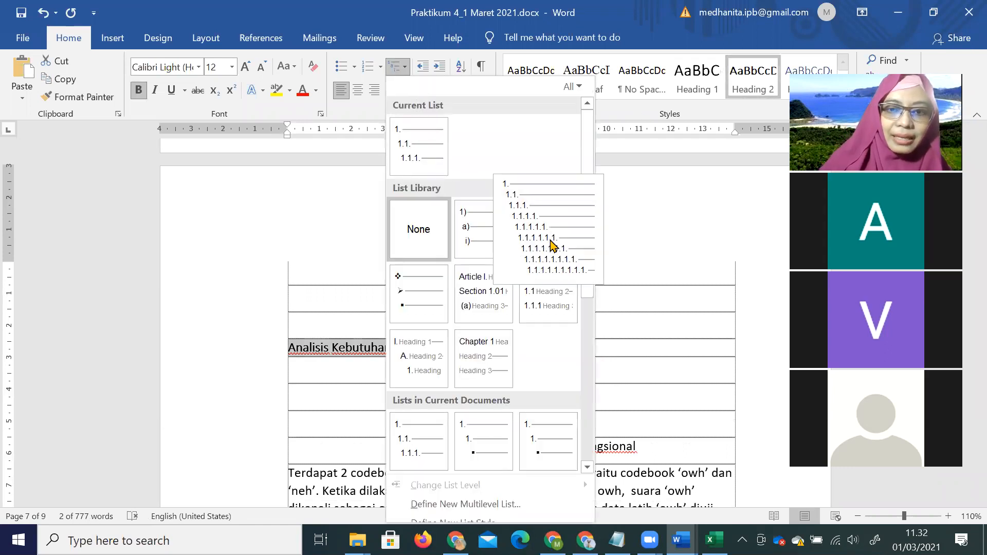
pyautogui.click(550, 243)
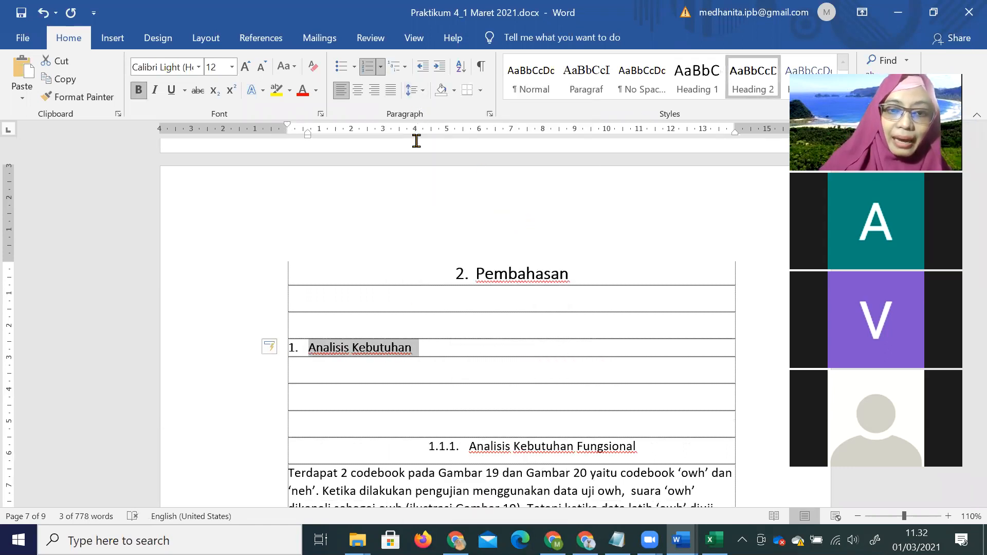
pyautogui.click(405, 66)
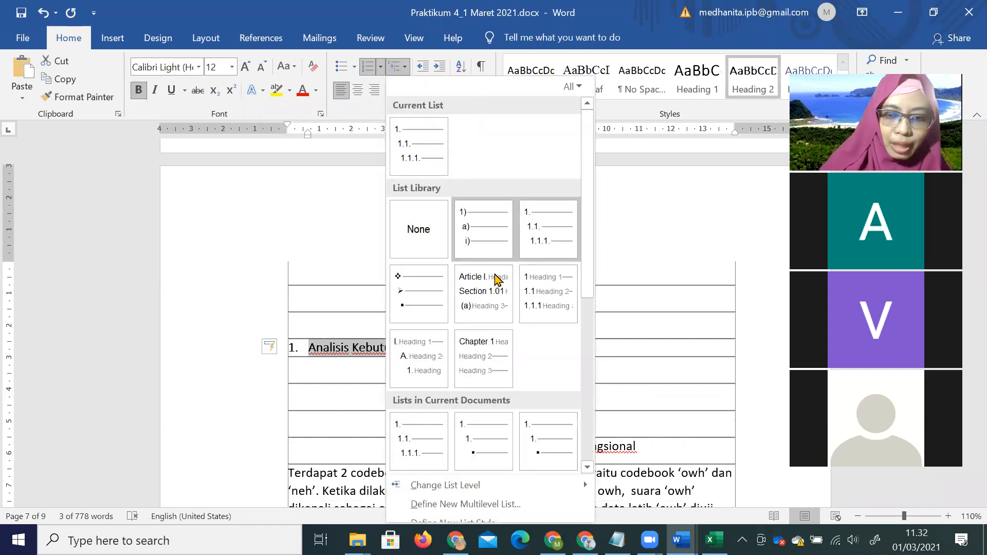
pyautogui.moveTo(534, 493)
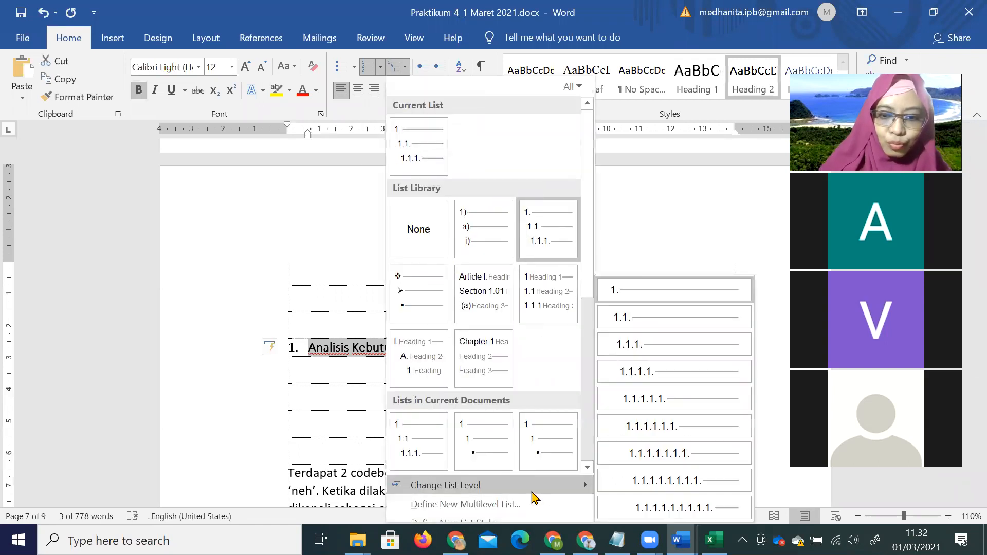
pyautogui.click(672, 321)
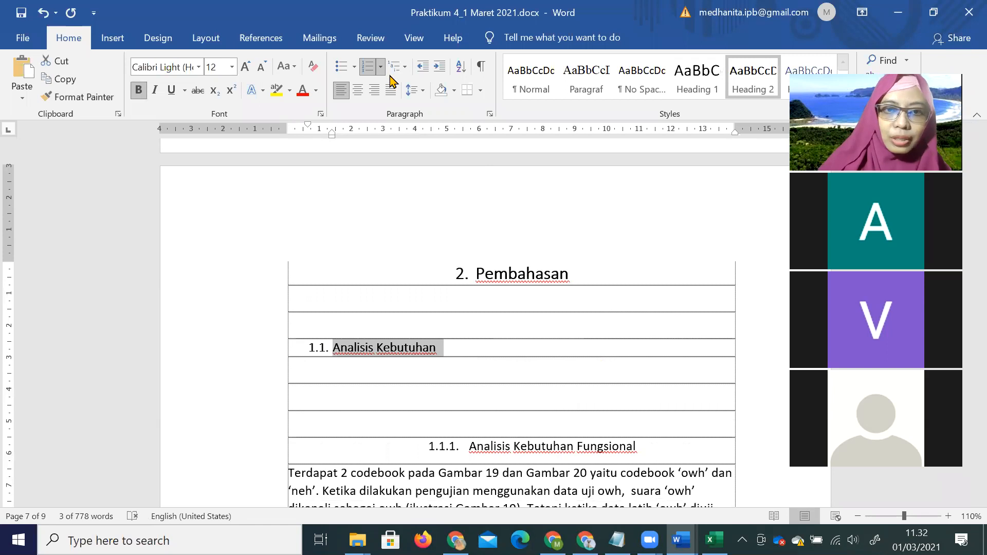
pyautogui.click(405, 66)
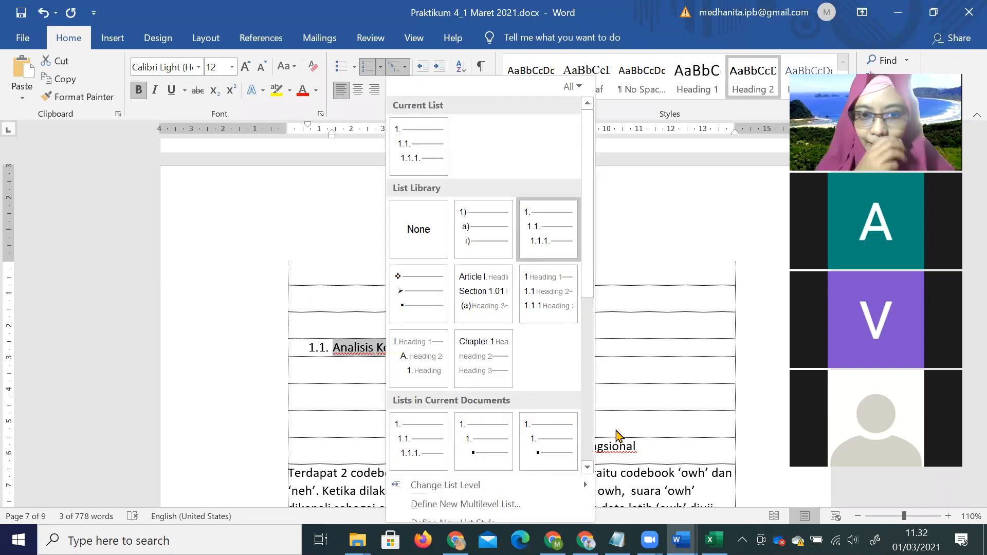
pyautogui.click(677, 395)
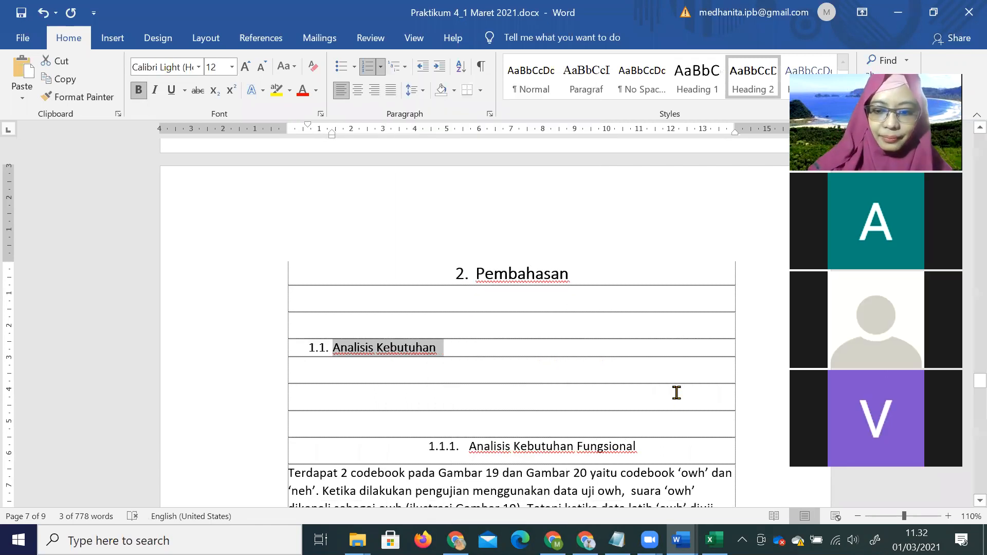
pyautogui.click(858, 516)
pyautogui.click(934, 12)
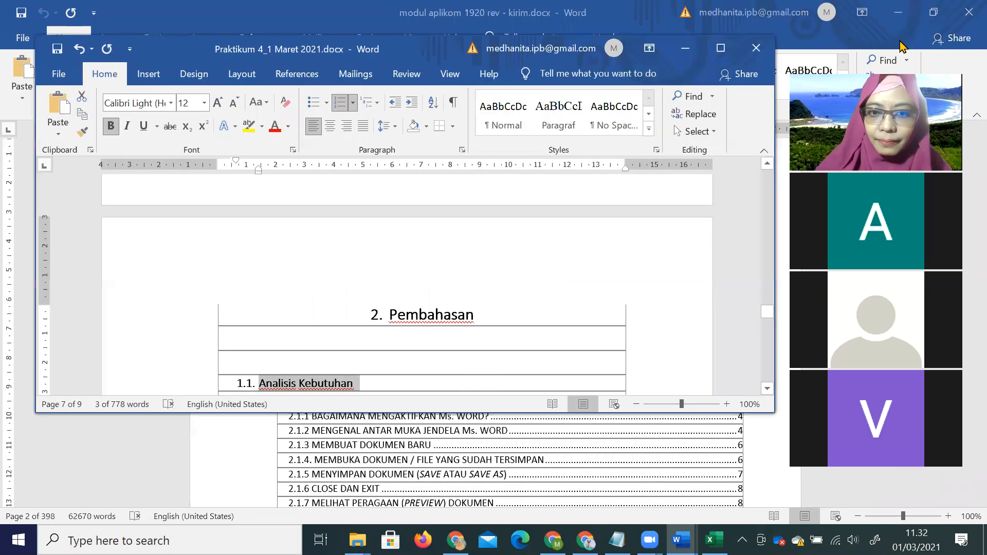
pyautogui.click(720, 48)
pyautogui.click(597, 300)
pyautogui.scroll(-4, 599, 329)
pyautogui.moveTo(455, 236); pyautogui.dragTo(346, 236)
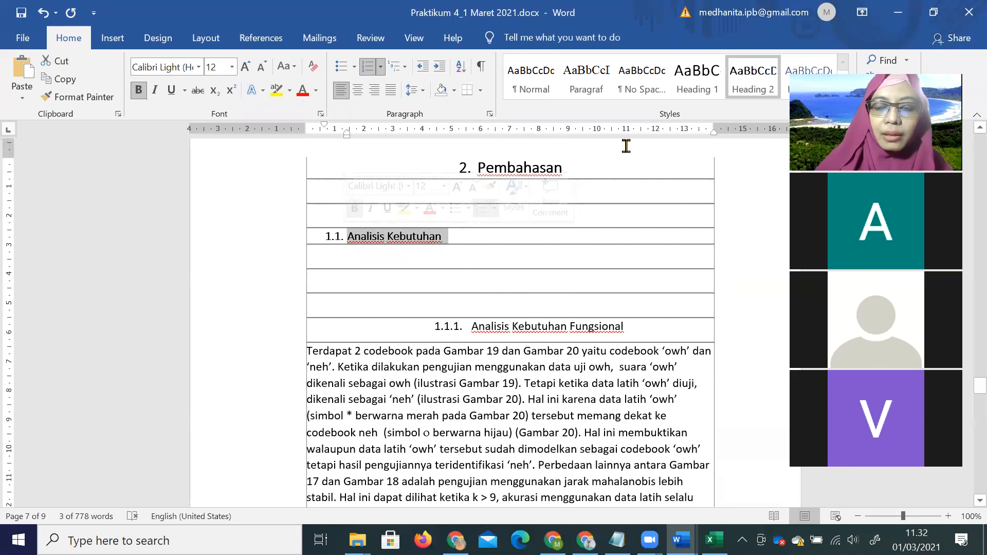
# Step: Copy the numbered Tujuan subtitle's formatting onto the Analisis Kebutuhan subtitle
pyautogui.scroll(15, 568, 181)
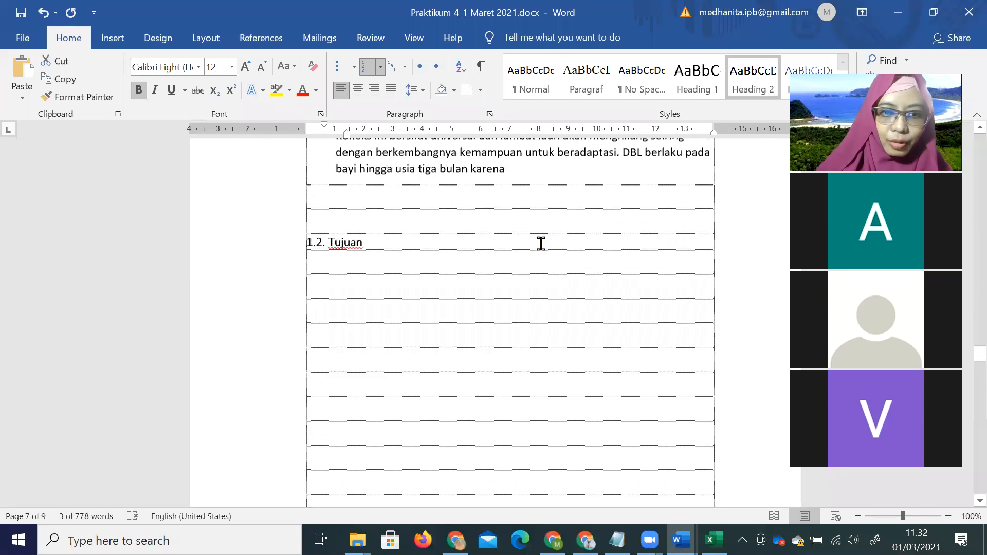
pyautogui.click(349, 398)
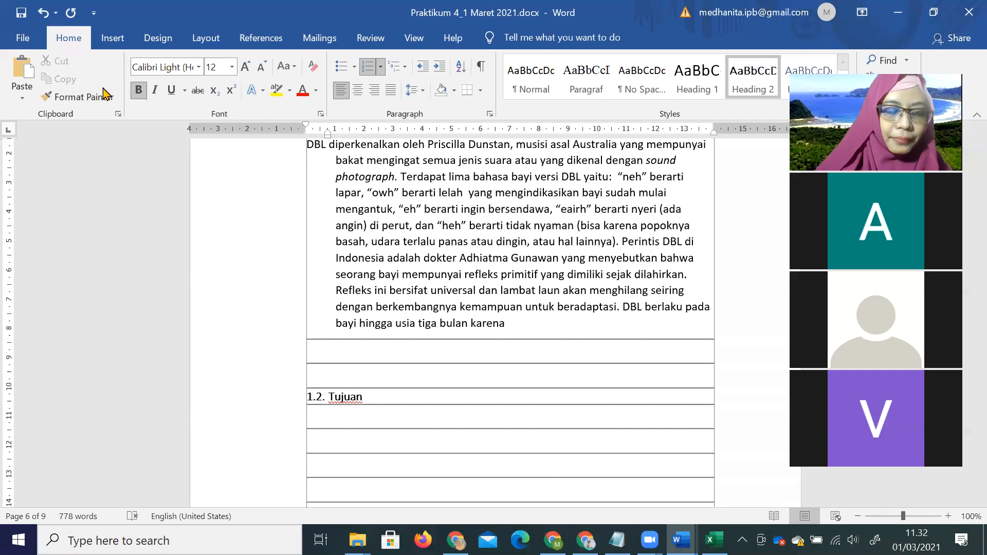
pyautogui.scroll(-15, 263, 252)
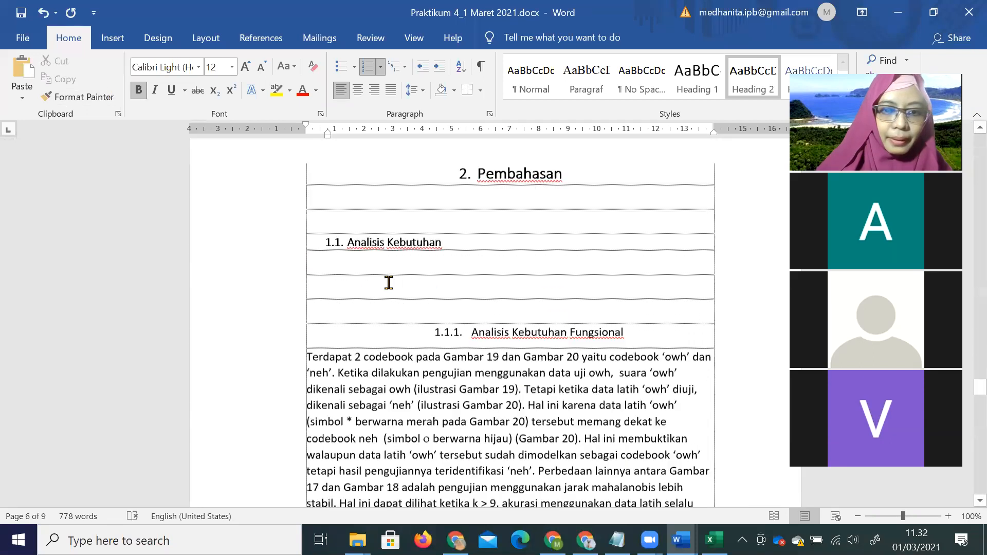
pyautogui.click(409, 201)
pyautogui.scroll(15, 409, 205)
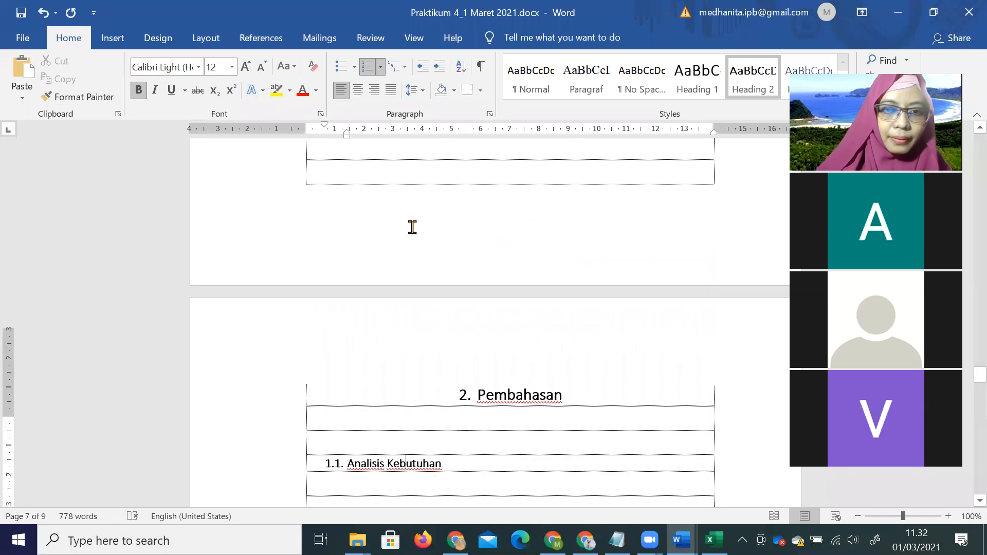
pyautogui.click(349, 291)
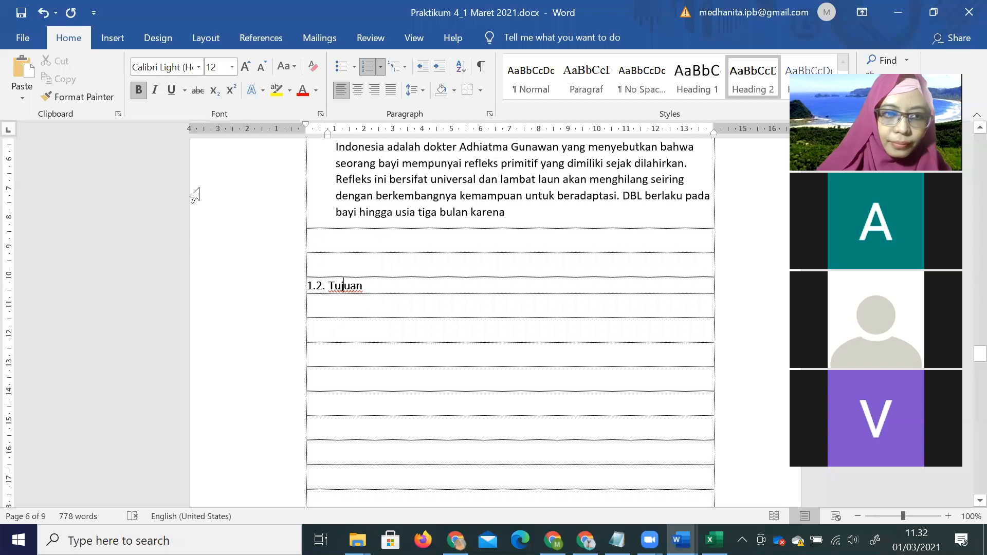
pyautogui.click(103, 97)
pyautogui.scroll(-5, 356, 295)
pyautogui.scroll(-10, 356, 295)
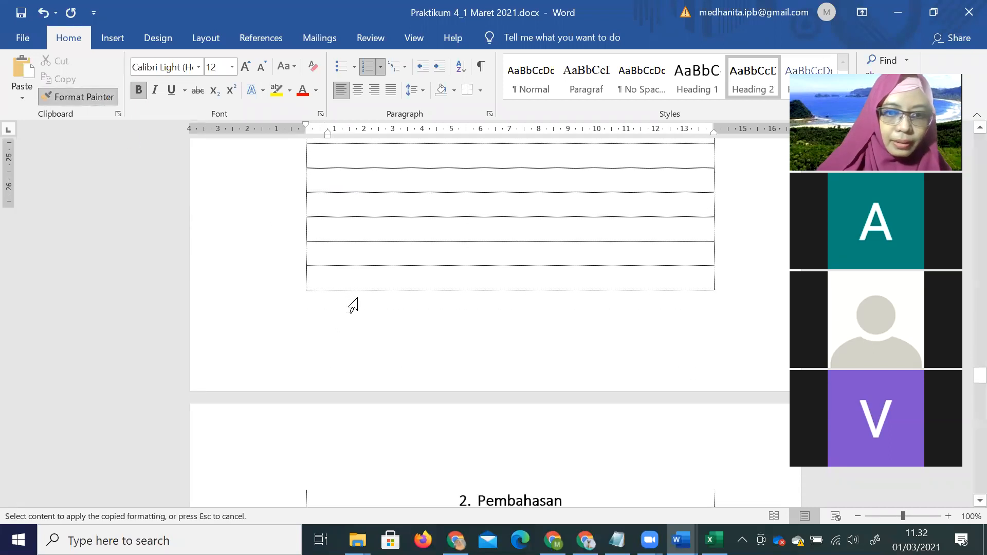
pyautogui.click(402, 162)
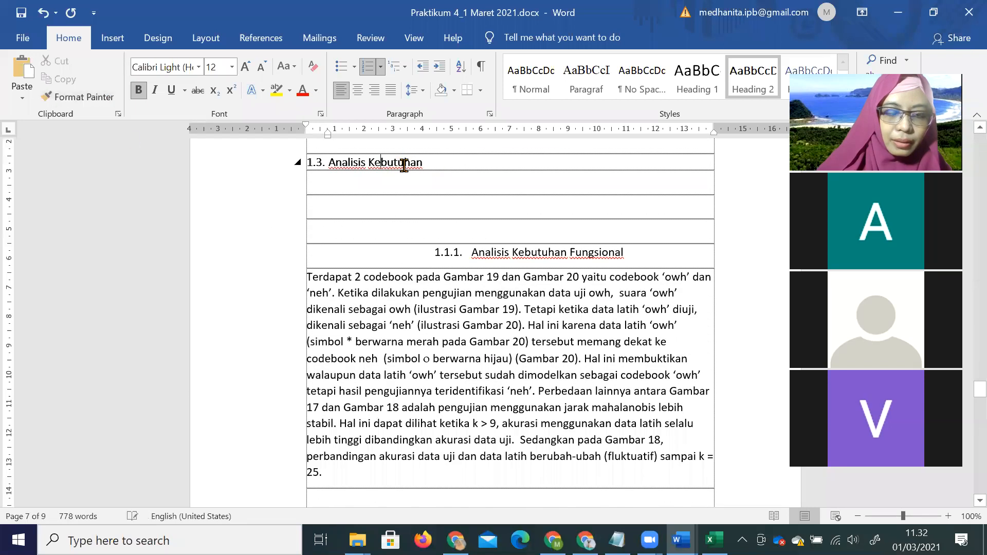
pyautogui.scroll(5, 458, 206)
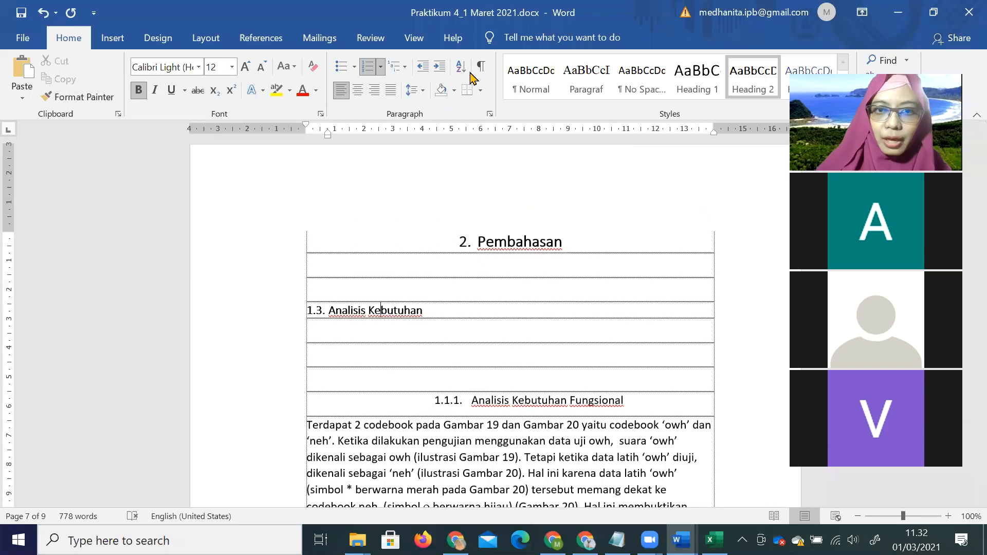
pyautogui.click(399, 69)
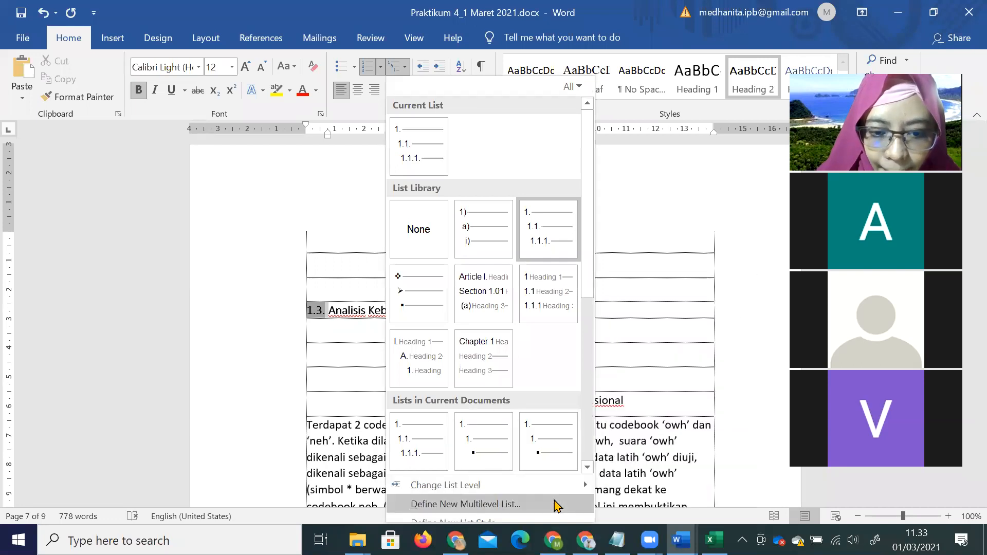
pyautogui.click(551, 521)
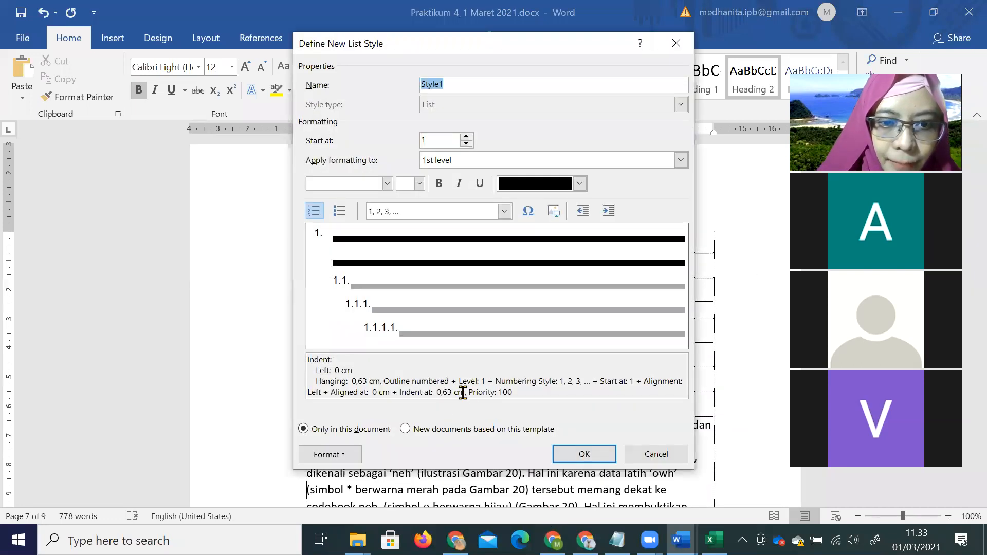
pyautogui.click(658, 455)
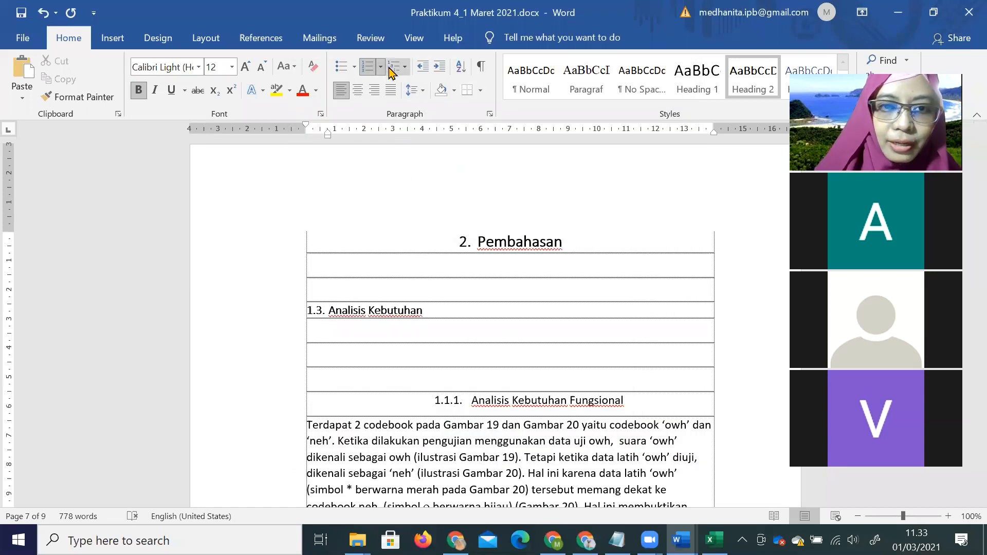
pyautogui.click(381, 66)
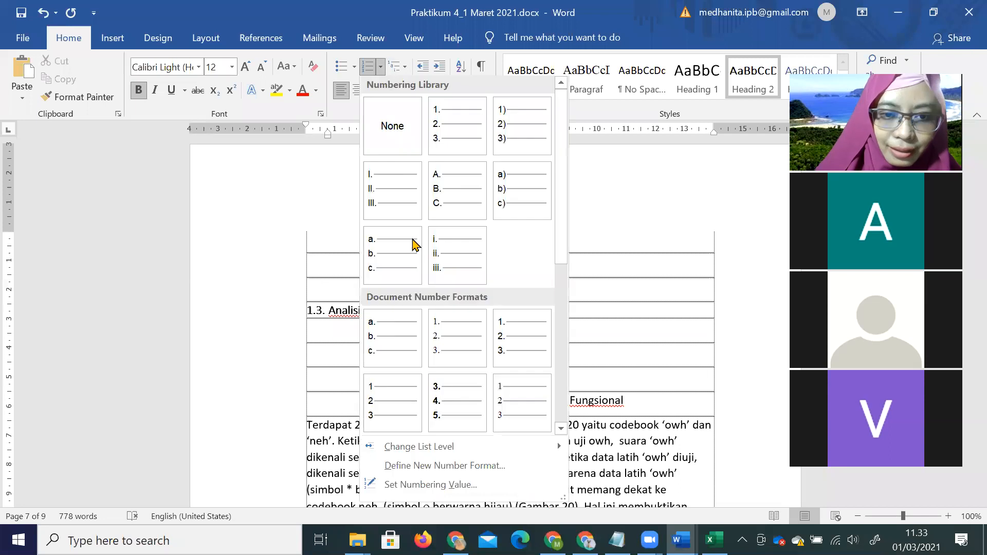
pyautogui.click(488, 466)
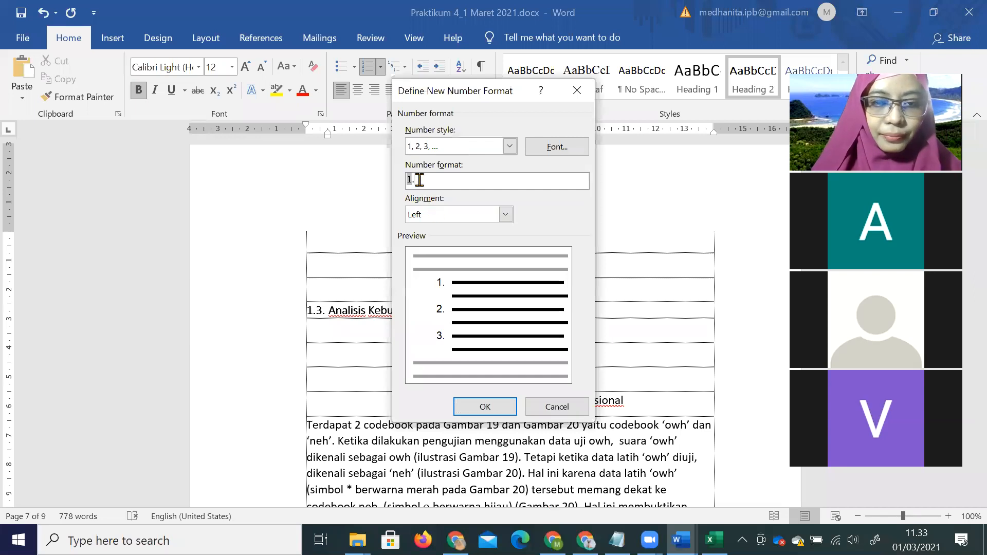
pyautogui.write('2')
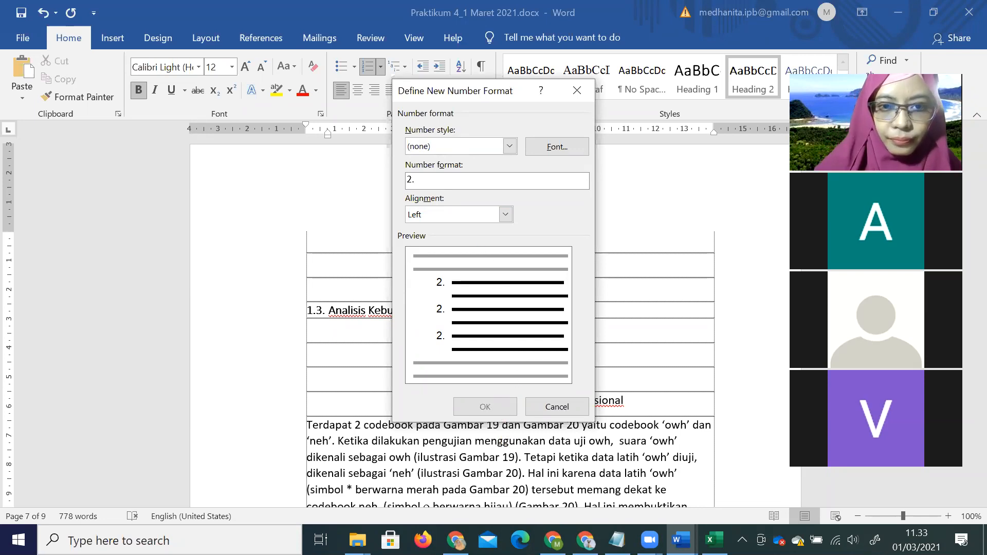
pyautogui.click(509, 146)
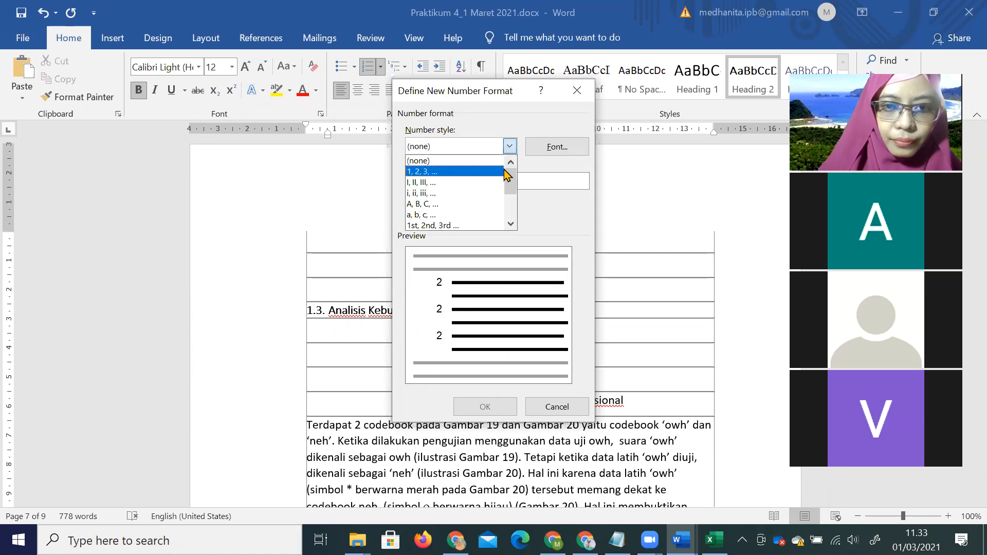
pyautogui.click(503, 172)
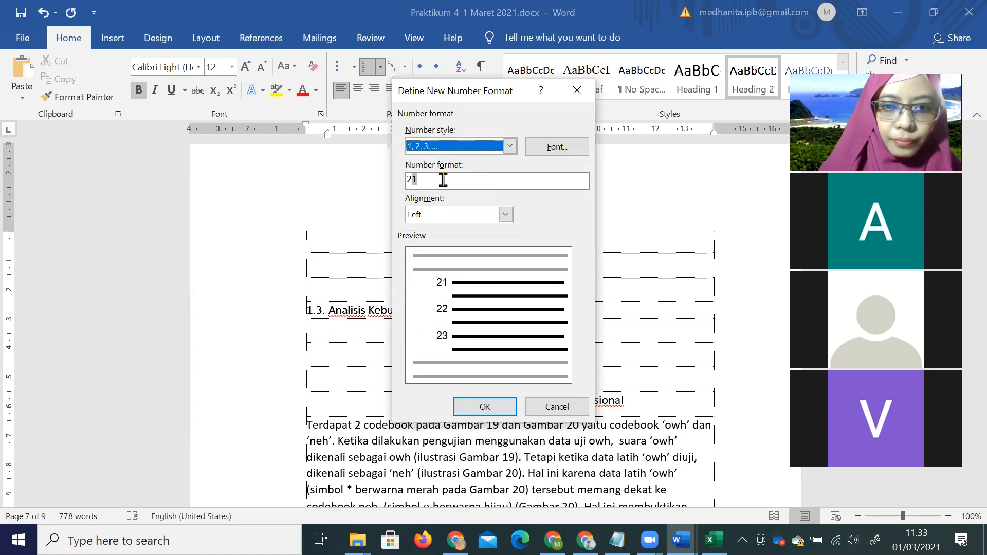
pyautogui.click(442, 180)
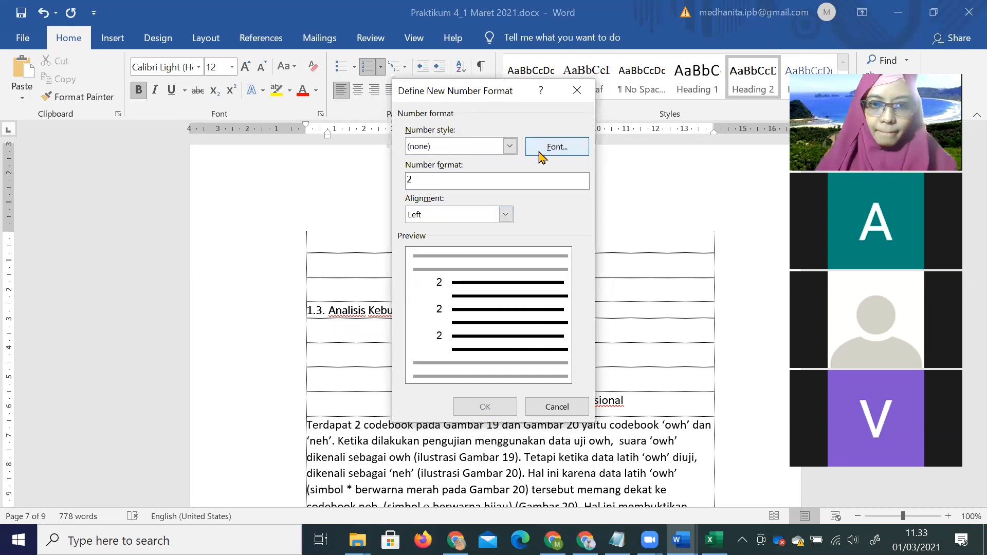
pyautogui.click(571, 409)
# Step: Restart the Analisis Kebutuhan subtitle's numbering as a new list at value 1 and move its indent back to the left margin
pyautogui.click(380, 72)
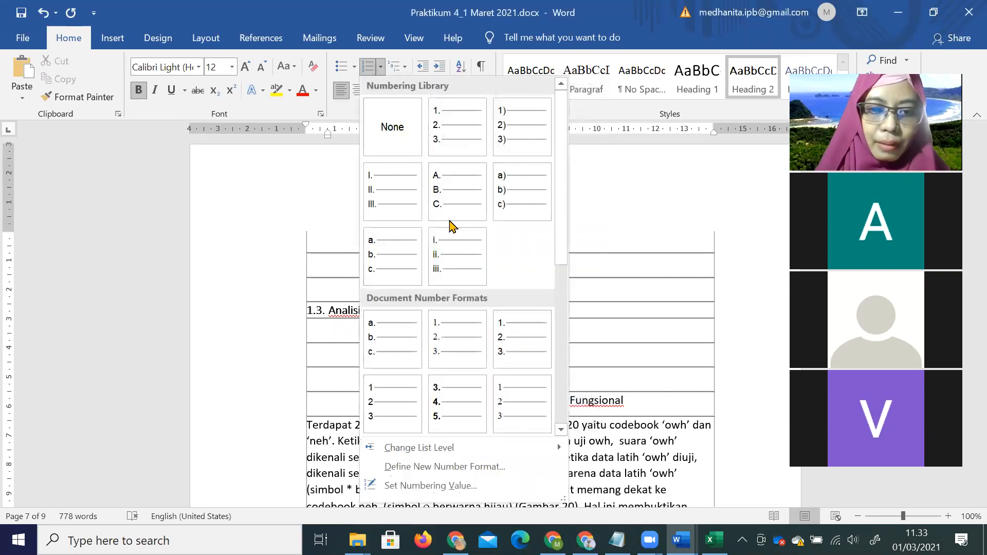
pyautogui.click(496, 480)
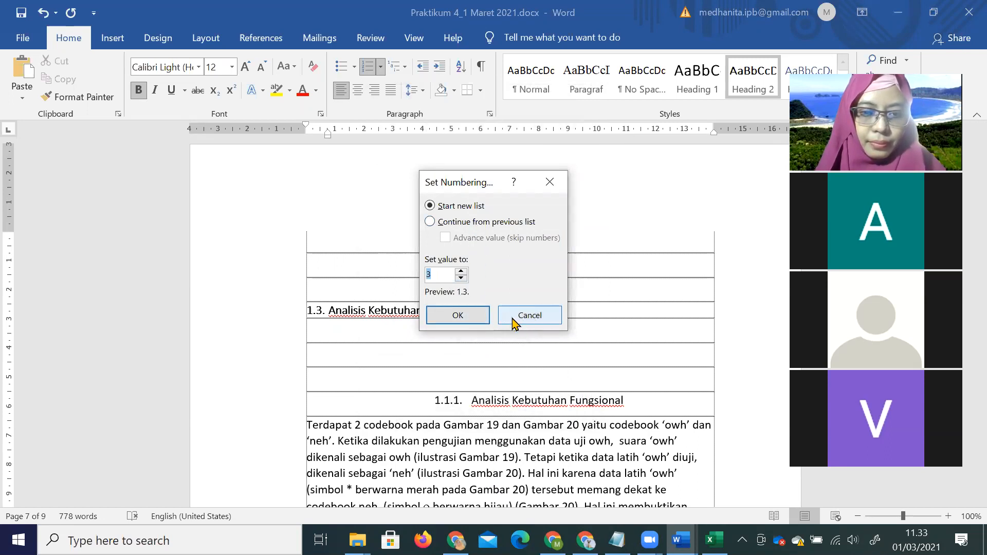
pyautogui.write('1')
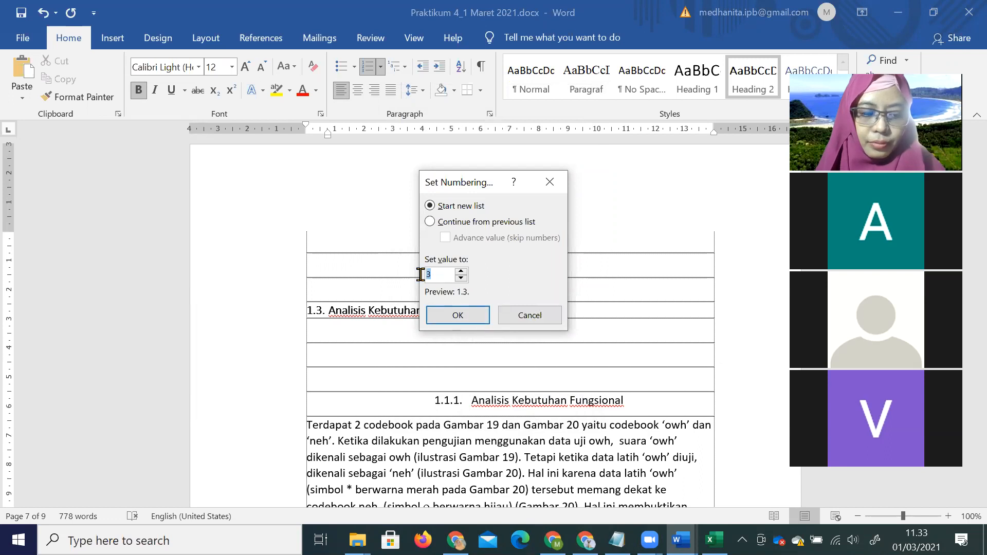
pyautogui.click(467, 319)
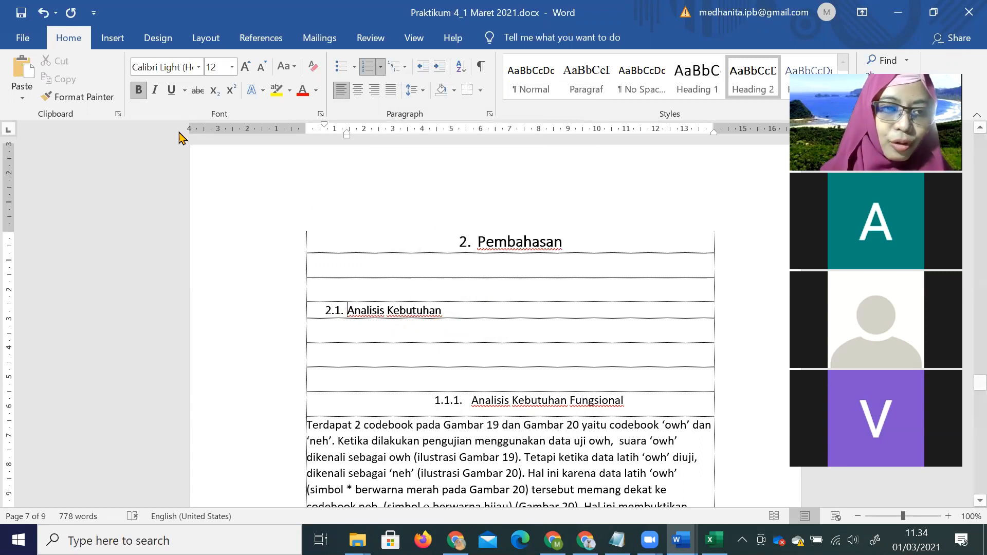
pyautogui.moveTo(319, 125)
pyautogui.mouseDown()
pyautogui.moveTo(307, 128)
pyautogui.moveTo(342, 137)
pyautogui.moveTo(328, 137)
pyautogui.mouseUp()
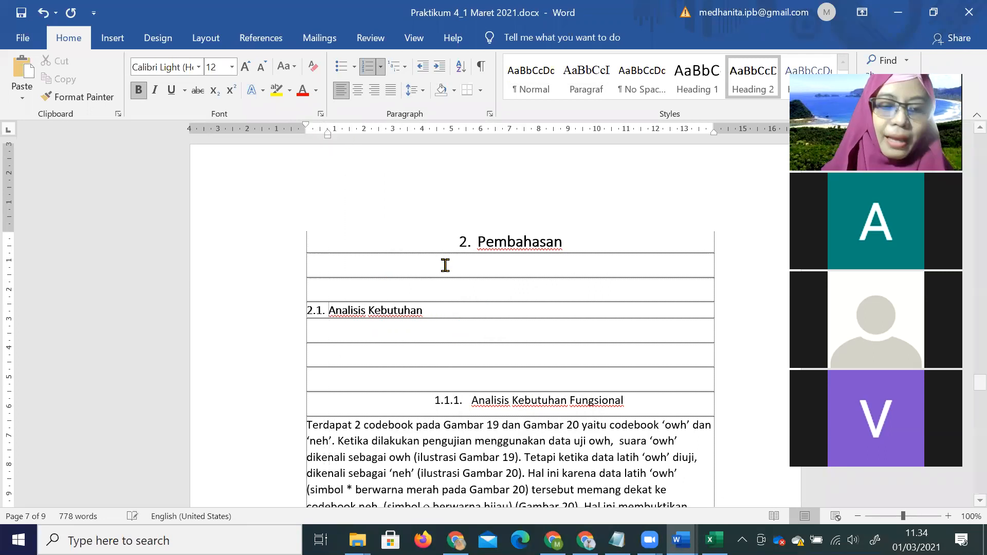
# Step: Try to renumber the Analisis Kebutuhan Fungsional subtitle by reapplying the 1., 1.1., 1.1.1. multilevel list at its third level
pyautogui.click(475, 403)
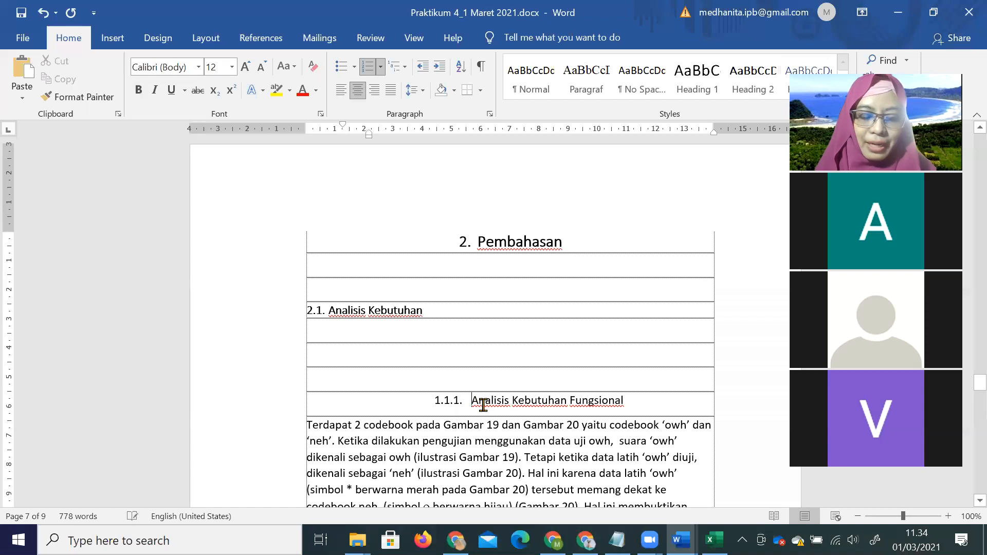
pyautogui.click(396, 65)
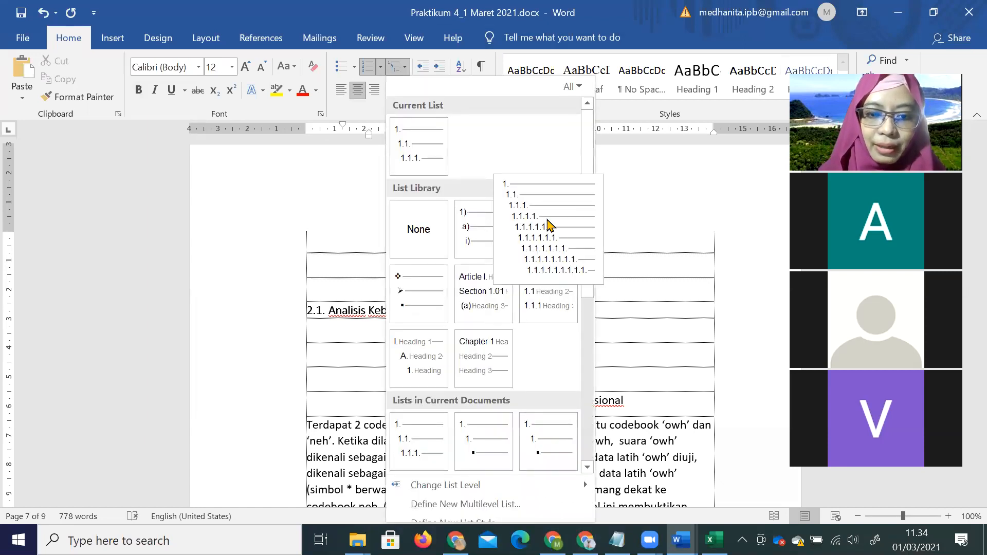
pyautogui.click(549, 224)
pyautogui.click(448, 401)
pyautogui.click(396, 66)
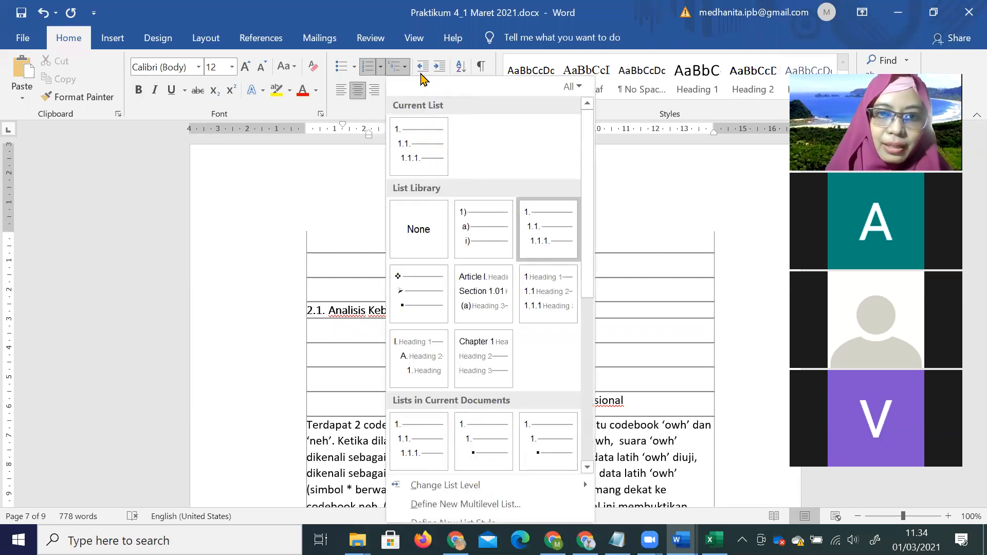
pyautogui.moveTo(514, 492)
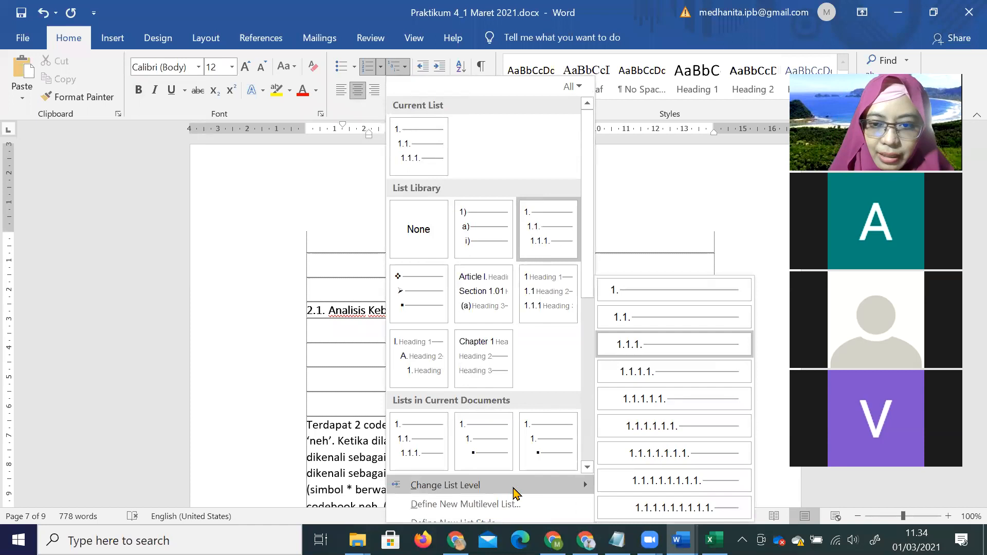
pyautogui.click(662, 356)
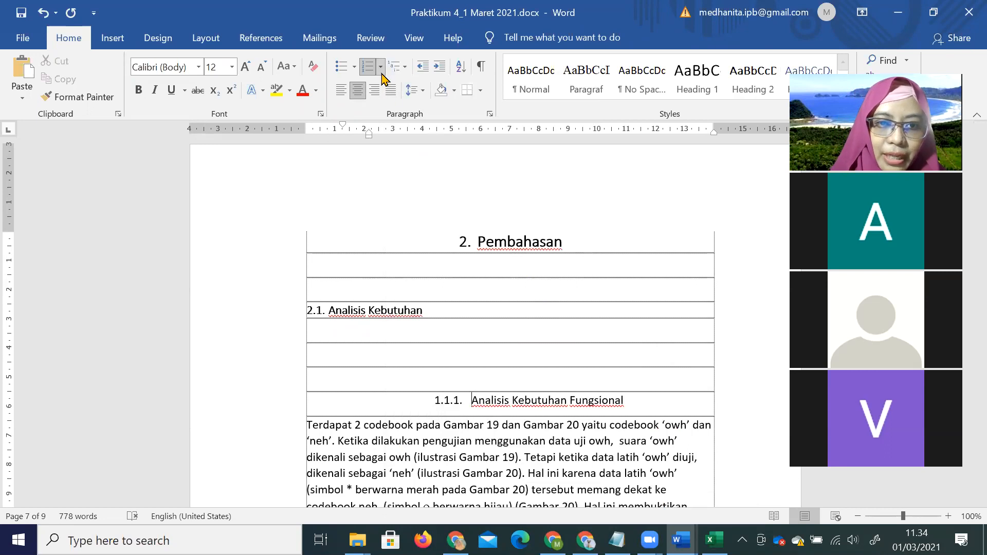
# Step: Set the Analisis Kebutuhan Fungsional subtitle's numbering to start a new list at value 1
pyautogui.click(380, 66)
pyautogui.click(430, 486)
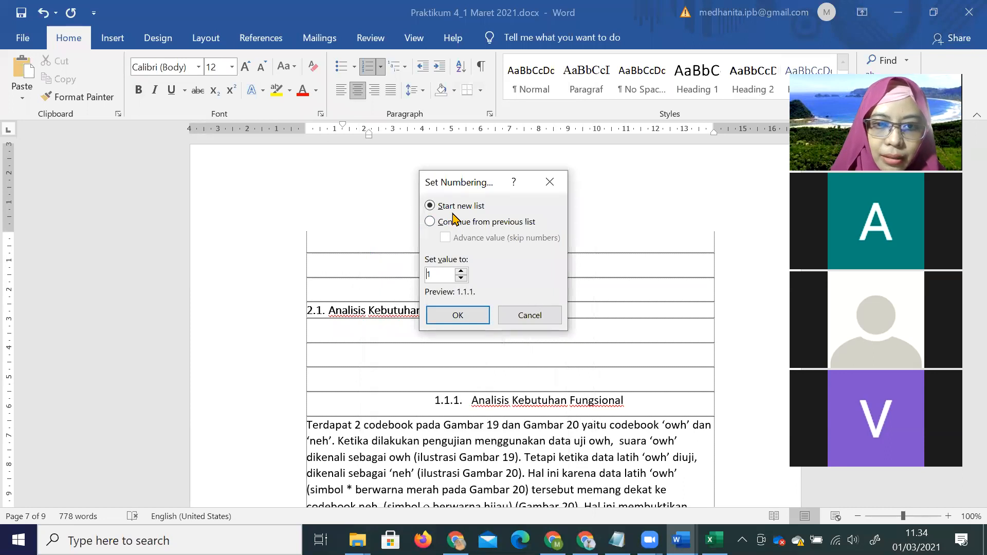
pyautogui.click(458, 314)
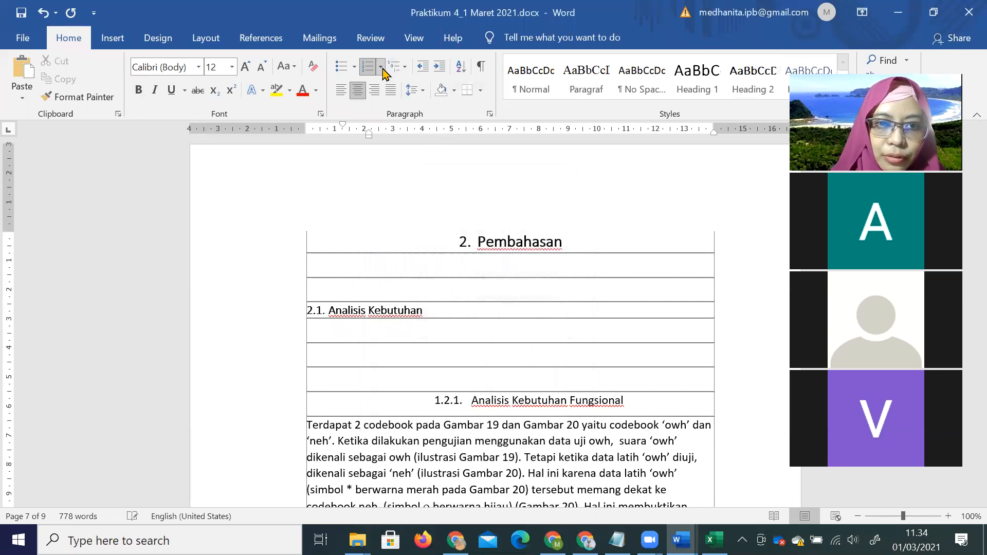
# Step: Define a new number format for the Analisis Kebutuhan Fungsional subtitle with the prefix 2.1. before its own number
pyautogui.click(380, 66)
pyautogui.click(511, 464)
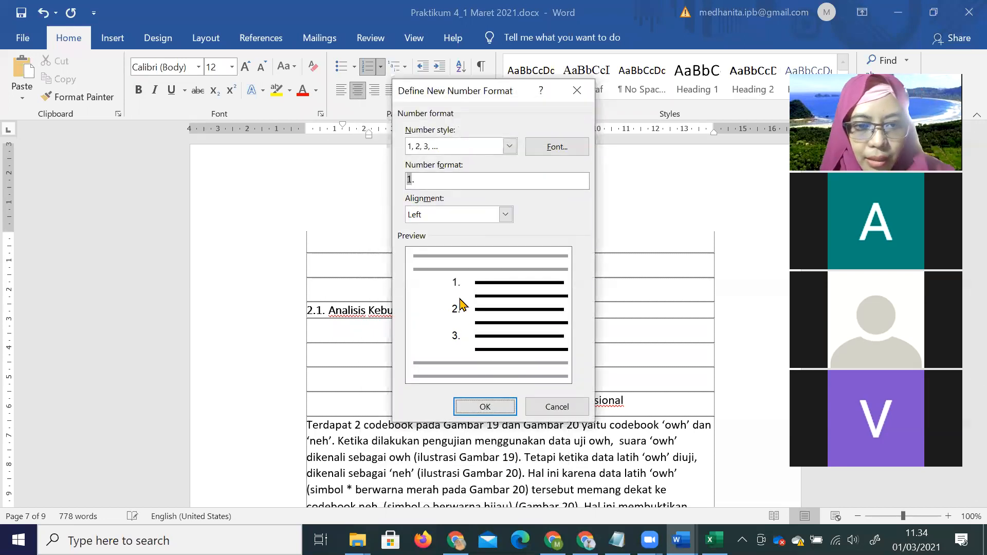
pyautogui.click(415, 181)
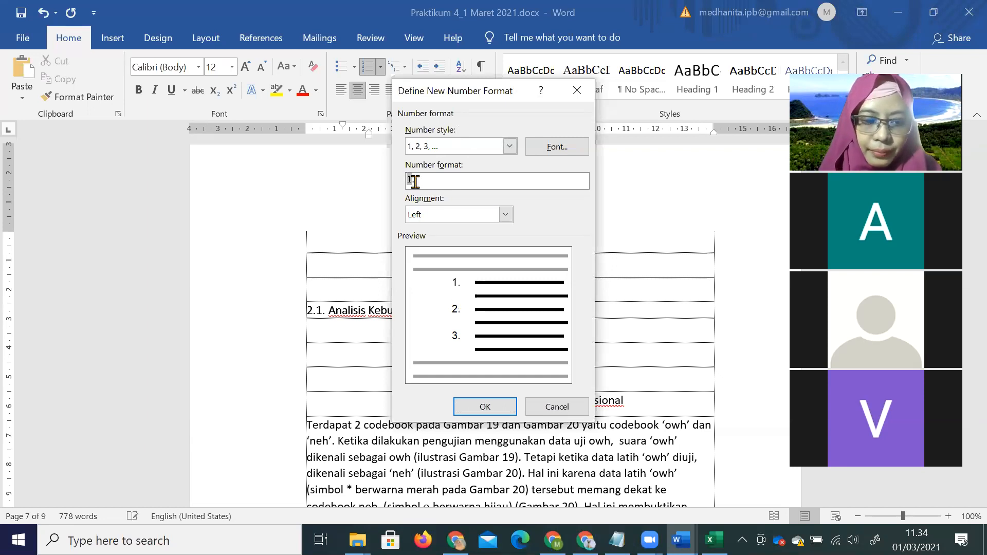
pyautogui.write('2.2')
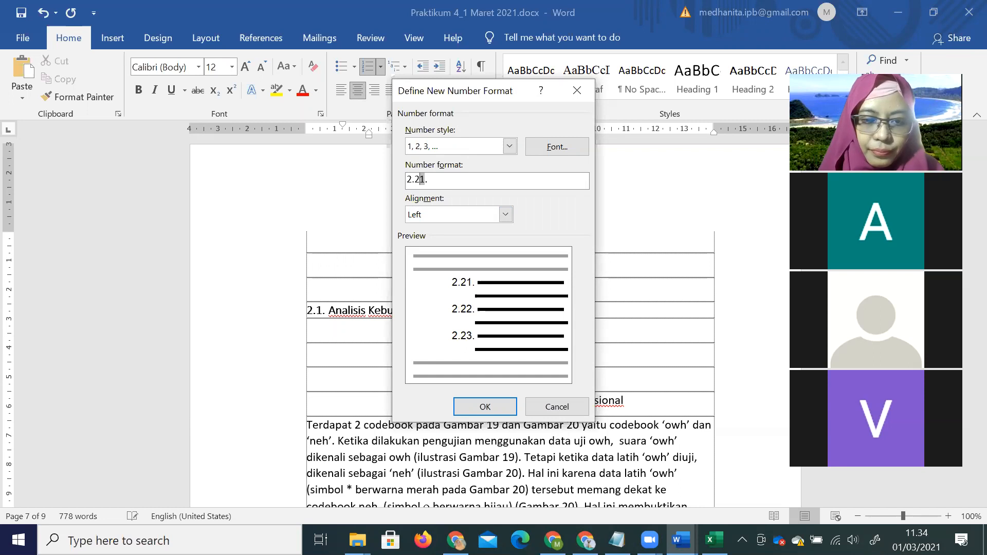
pyautogui.press('BackSpace')
pyautogui.write('1.')
pyautogui.click(502, 408)
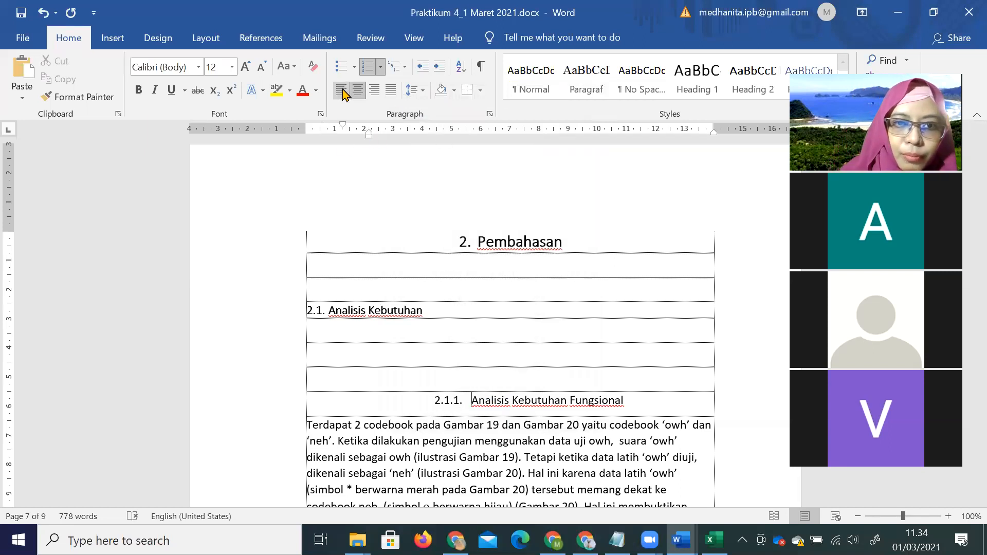
# Step: Left-align the Analisis Kebutuhan Fungsional subtitle, with its number at the left margin and its text indented about 1.25 cm
pyautogui.click(342, 91)
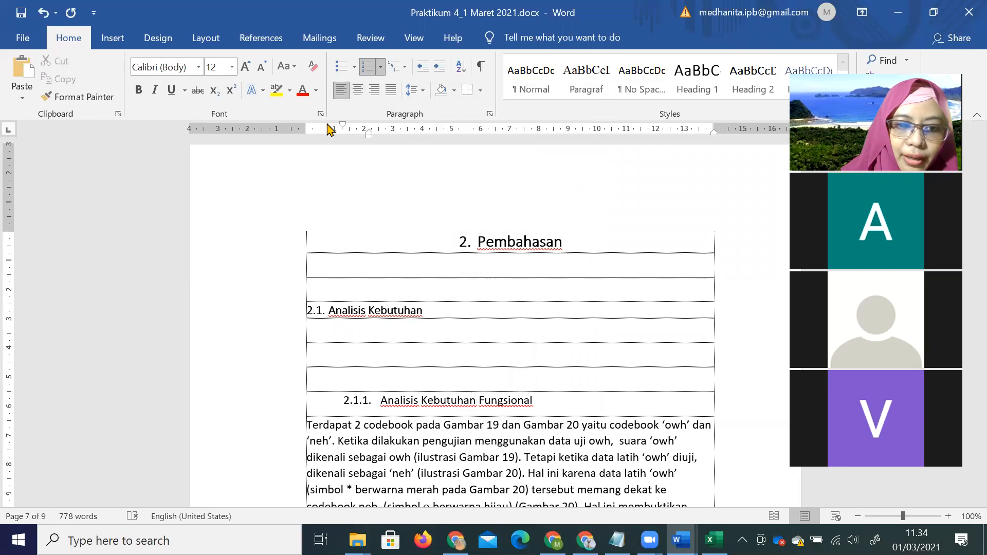
pyautogui.moveTo(343, 130); pyautogui.dragTo(306, 129)
pyautogui.moveTo(367, 134); pyautogui.dragTo(342, 135)
# Step: Apply the Heading 3 style to the Analisis Kebutuhan Fungsional subtitle
pyautogui.scroll(-9, 568, 349)
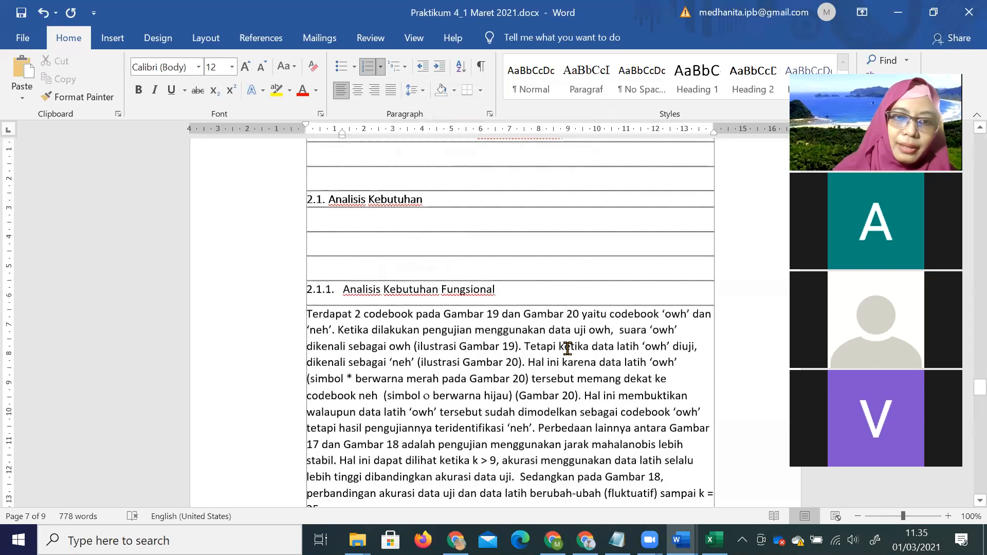
pyautogui.scroll(9, 601, 355)
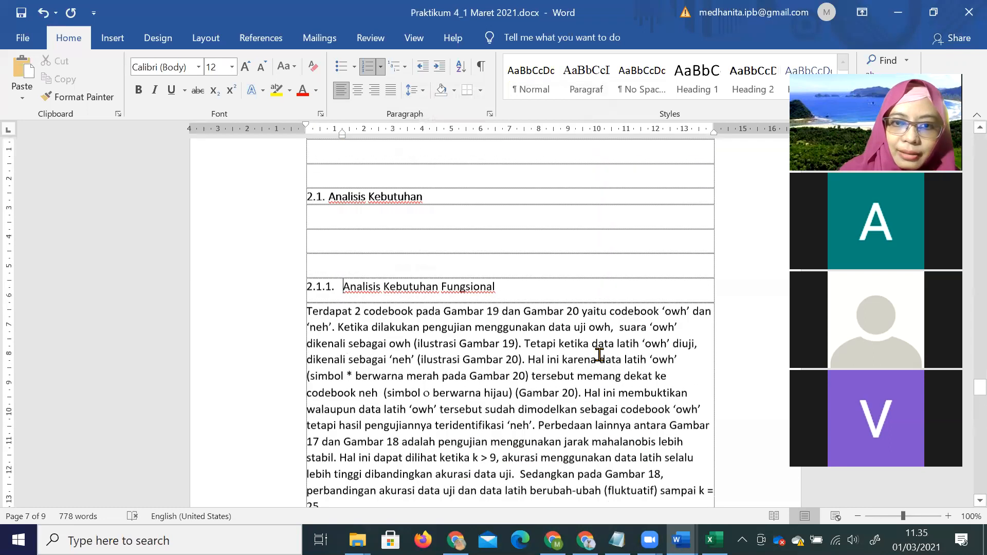
pyautogui.click(530, 240)
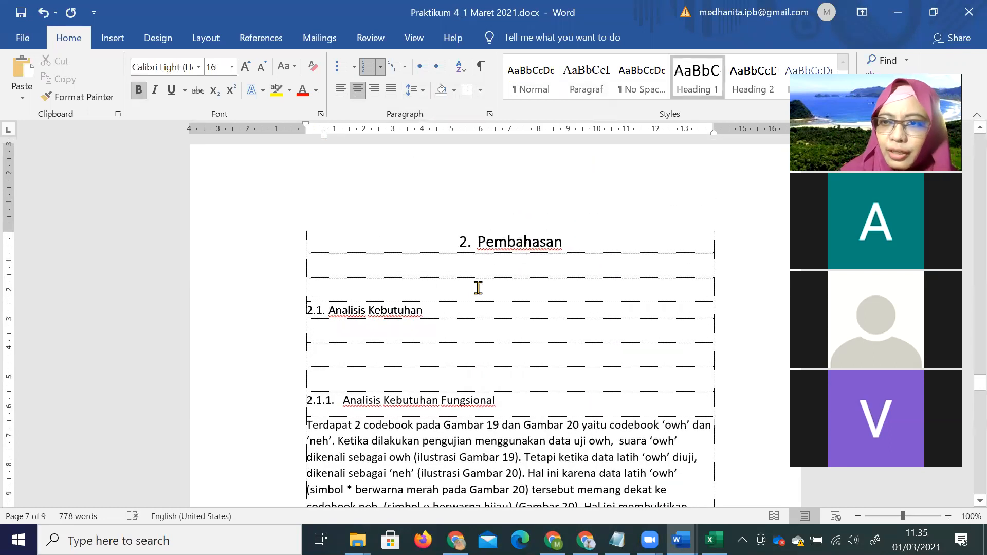
pyautogui.click(413, 310)
pyautogui.scroll(-5, 445, 353)
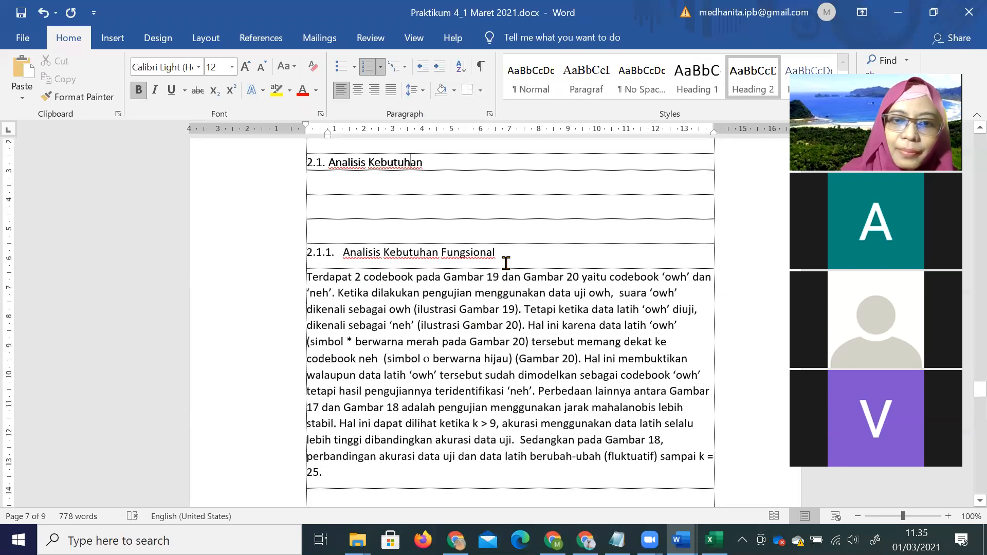
pyautogui.moveTo(477, 253); pyautogui.dragTo(326, 258)
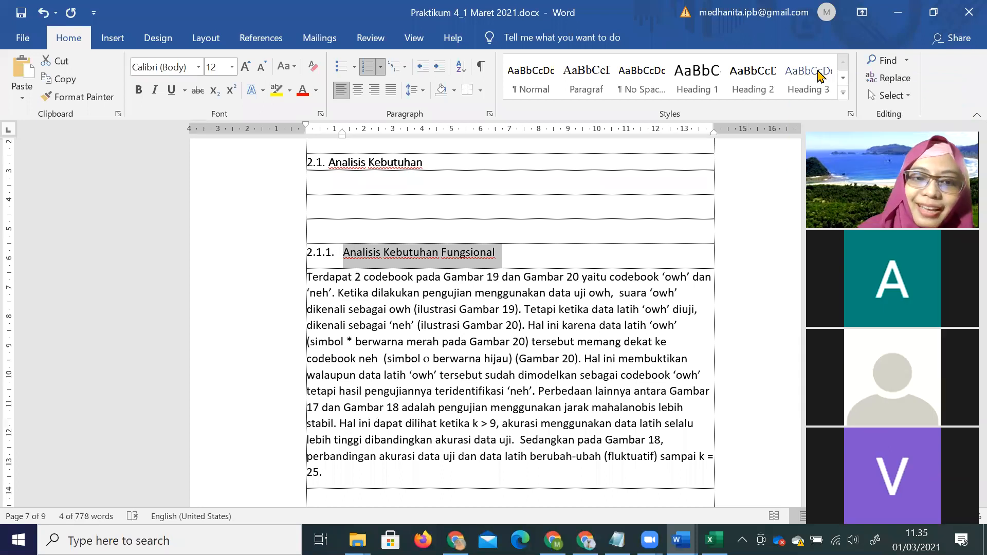
pyautogui.click(820, 76)
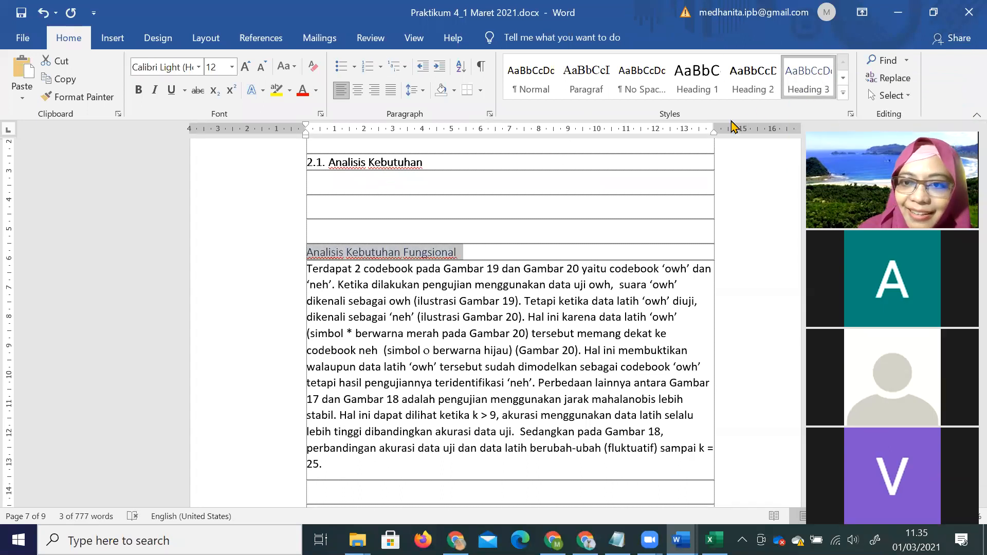
# Step: Modify the Heading 3 style to use the Automatic font colour and bold text
pyautogui.click(537, 185)
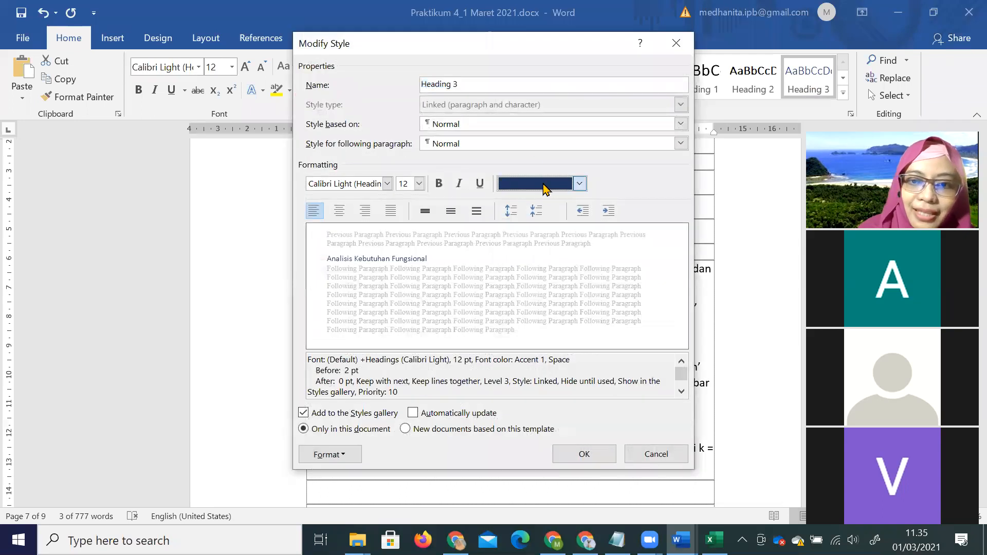
pyautogui.click(543, 198)
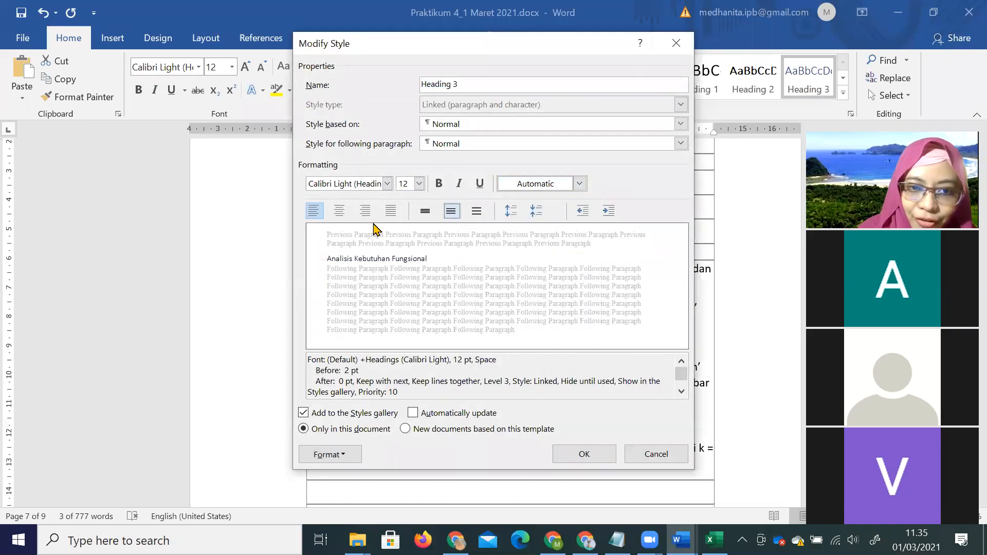
pyautogui.click(438, 184)
pyautogui.click(584, 454)
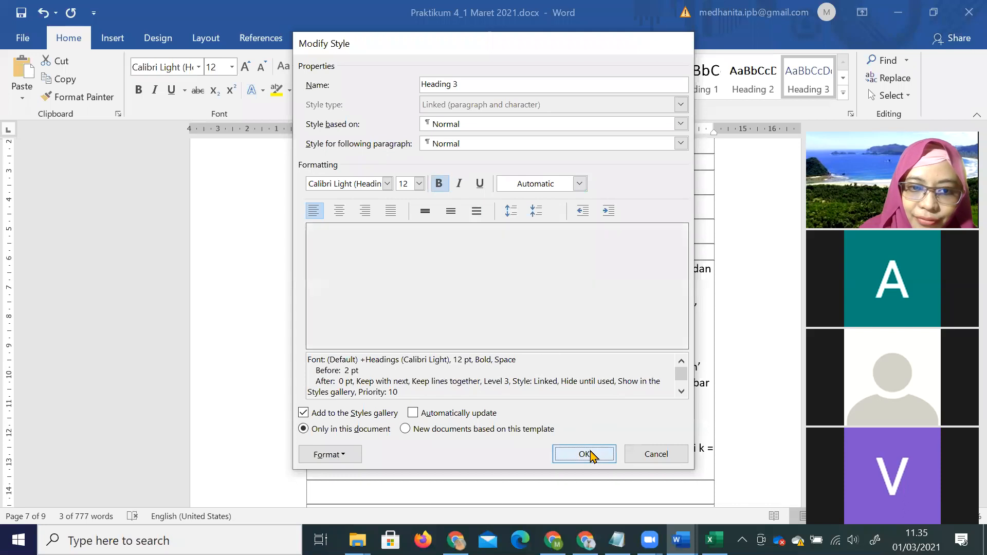
# Step: Apply the 1., 1.1., 1.1.1. multilevel list to the Analisis Kebutuhan Fungsional subtitle and change it to the third list level
pyautogui.scroll(2, 566, 309)
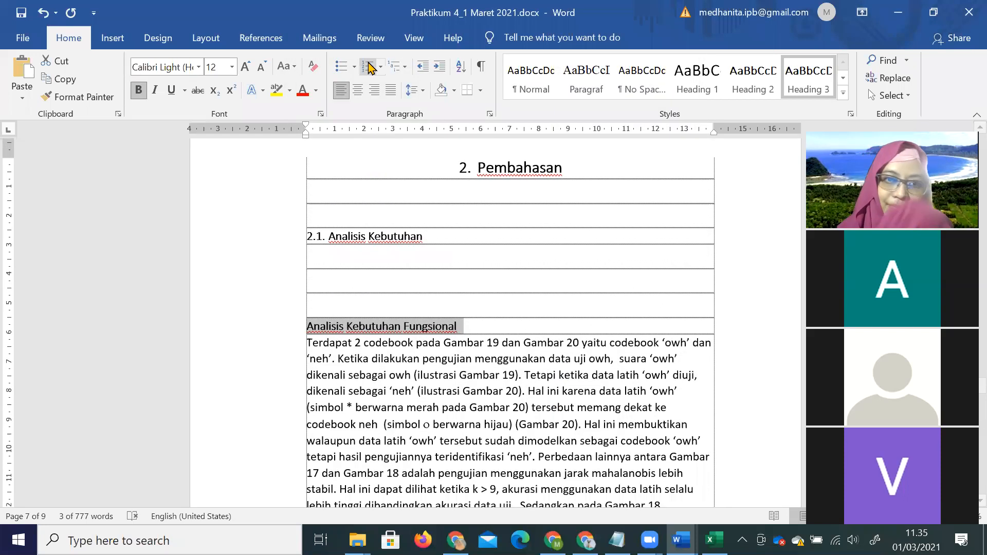
pyautogui.click(396, 76)
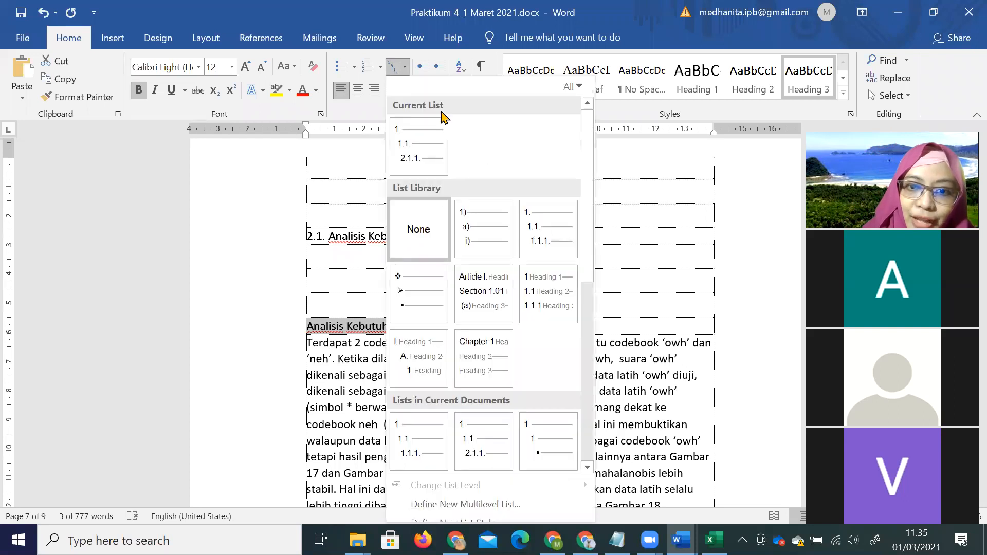
pyautogui.click(548, 229)
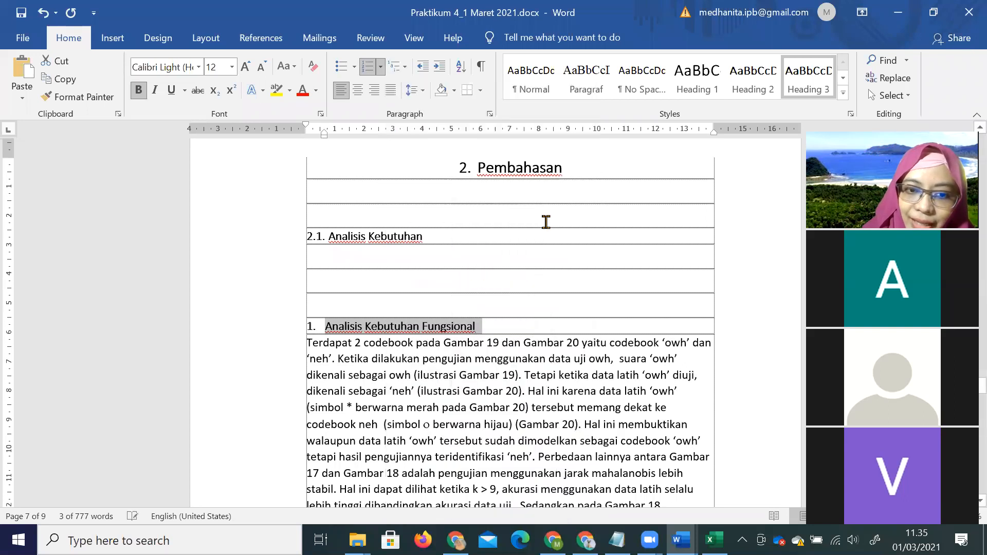
pyautogui.click(380, 66)
pyautogui.moveTo(483, 468)
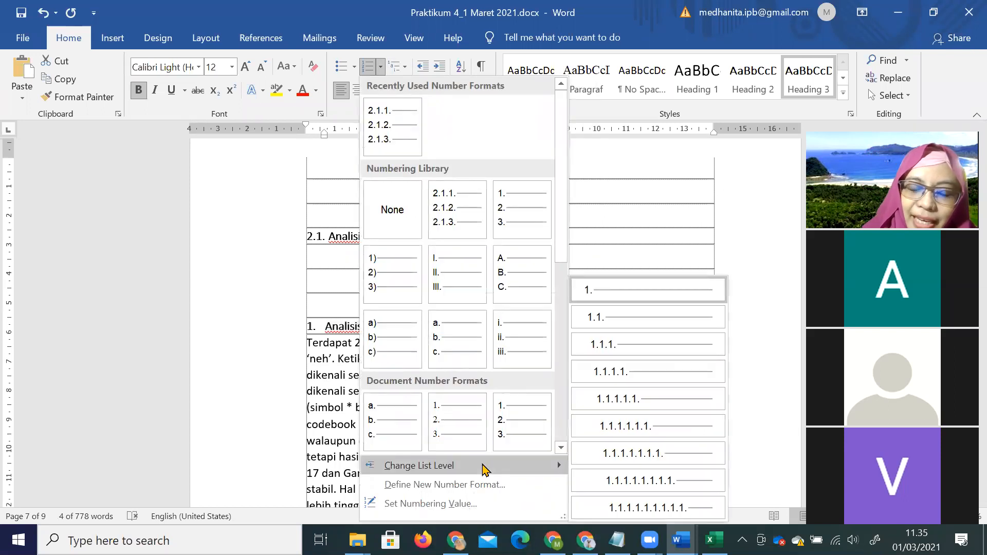
pyautogui.click(620, 350)
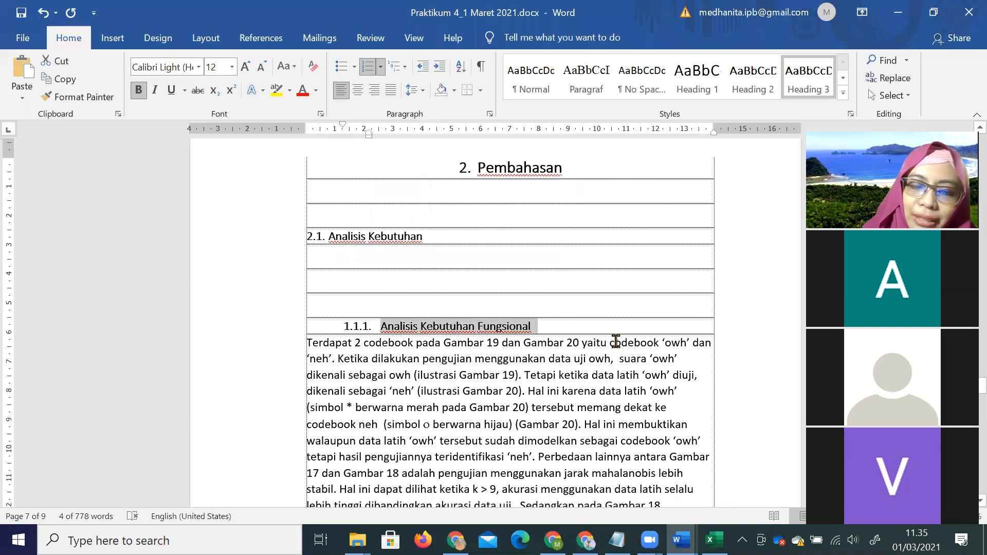
# Step: Give the Analisis Kebutuhan Fungsional subtitle the number format 2.1.1., with its number at the left margin and its text indented about 1.5 cm
pyautogui.click(381, 66)
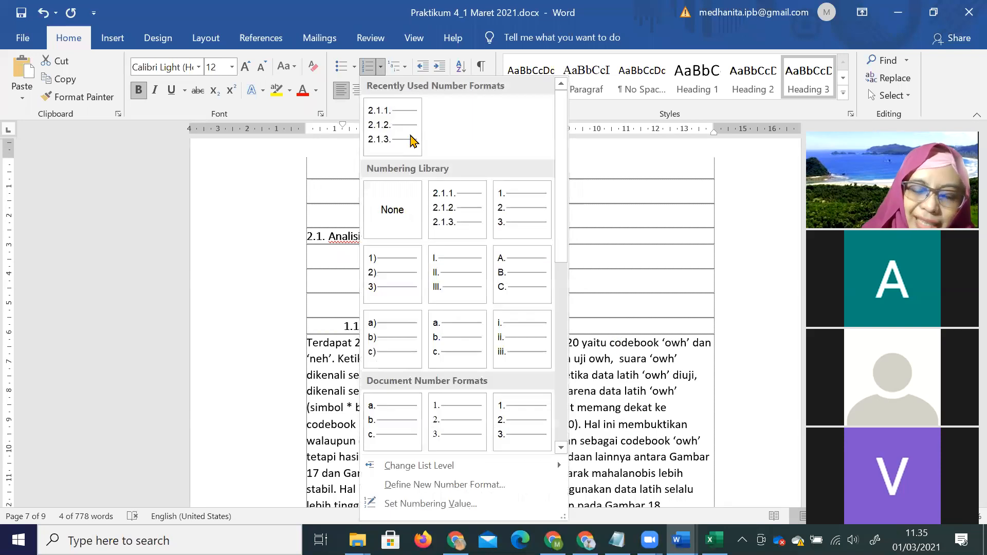
pyautogui.click(469, 486)
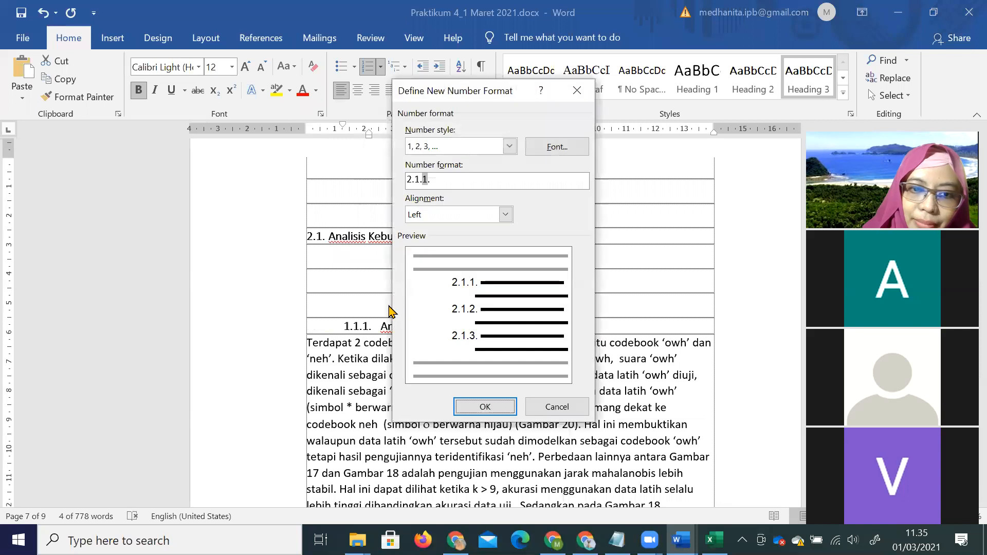
pyautogui.click(485, 407)
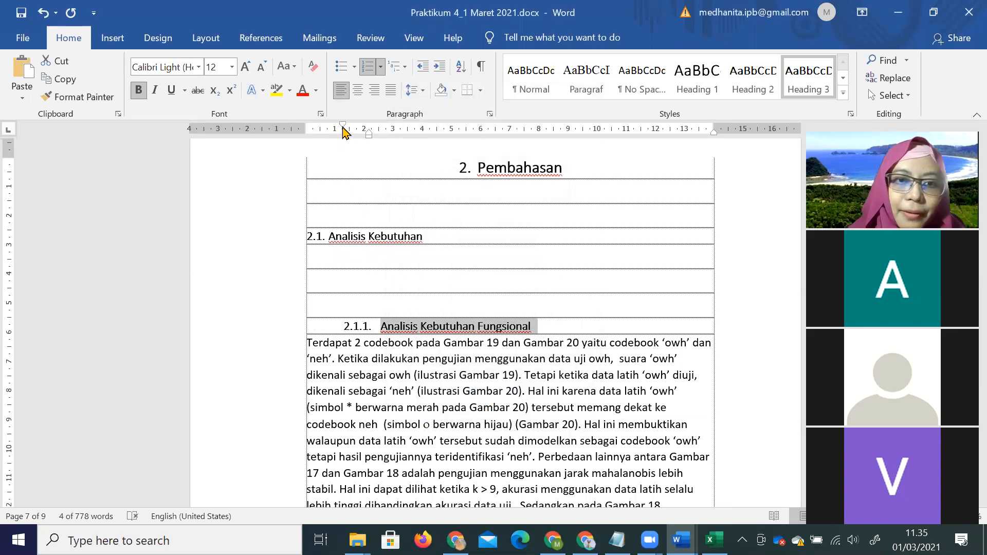
pyautogui.moveTo(340, 133); pyautogui.dragTo(307, 129)
pyautogui.moveTo(370, 138)
pyautogui.mouseDown()
pyautogui.moveTo(346, 139)
pyautogui.moveTo(375, 152)
pyautogui.moveTo(364, 134)
pyautogui.moveTo(306, 128)
pyautogui.mouseUp()
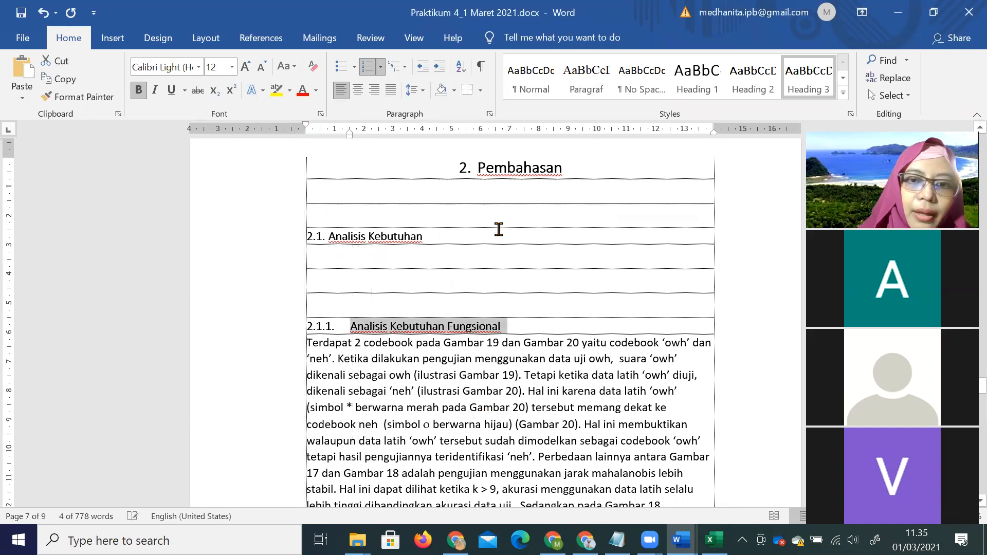
pyautogui.click(551, 262)
# Step: Apply the Heading 3 style to the Analisis Kebutunan Non Fungsional subtitle
pyautogui.scroll(-6, 556, 278)
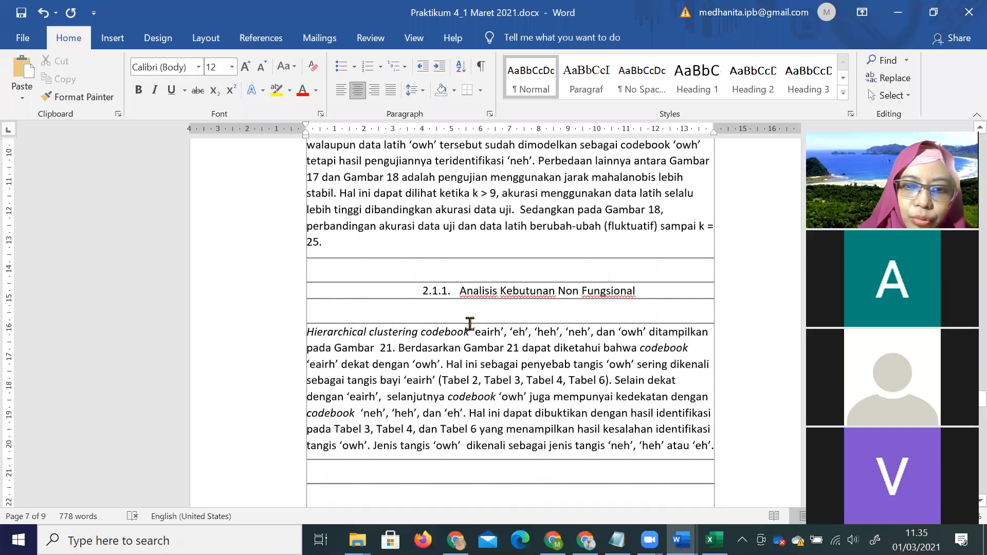
pyautogui.scroll(2, 470, 323)
pyautogui.moveTo(638, 365); pyautogui.dragTo(458, 368)
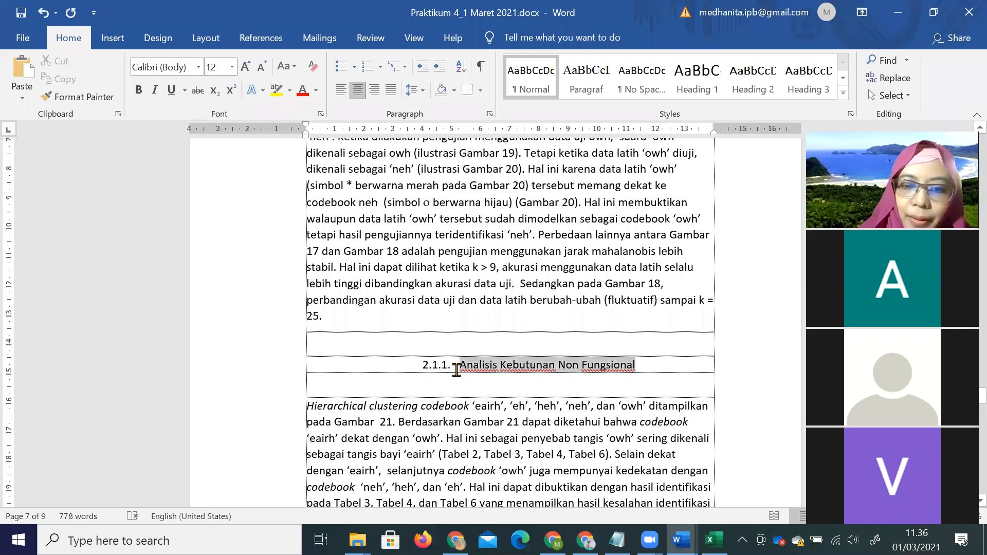
pyautogui.scroll(3, 710, 201)
pyautogui.click(795, 84)
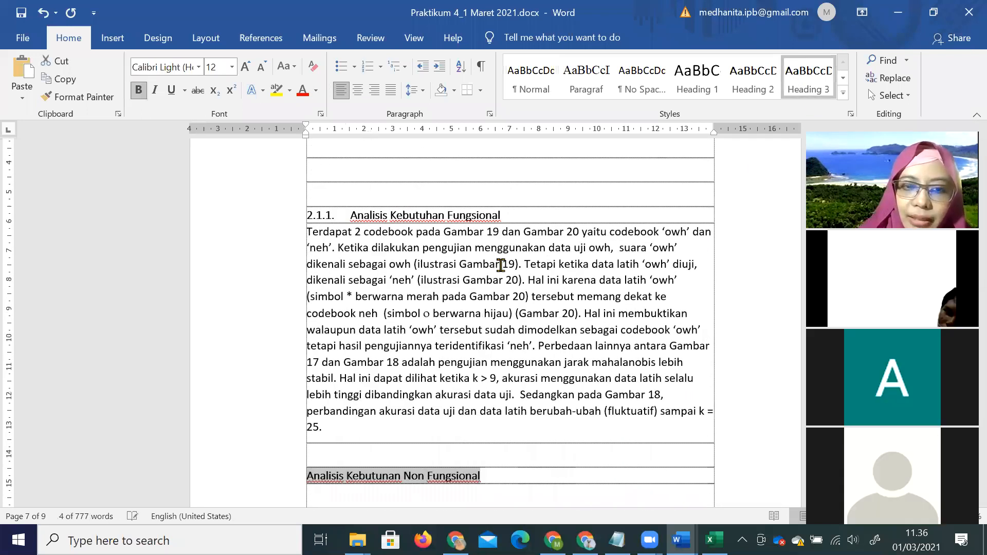
# Step: Copy the formatting and numbering of the Analisis Kebutuhan Fungsional subtitle onto Analisis Kebutunan Non Fungsional with the Format Painter
pyautogui.scroll(2, 322, 316)
pyautogui.click(357, 292)
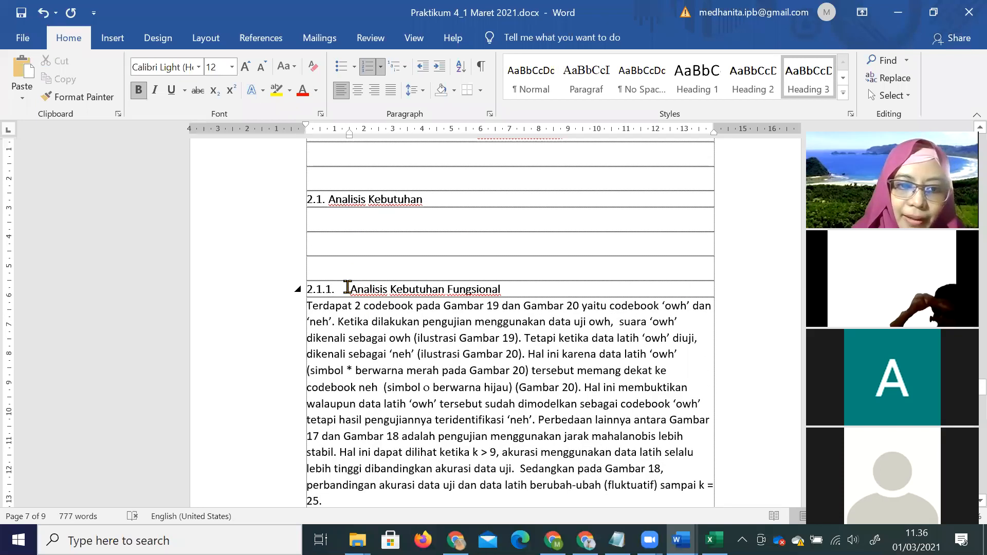
pyautogui.click(78, 97)
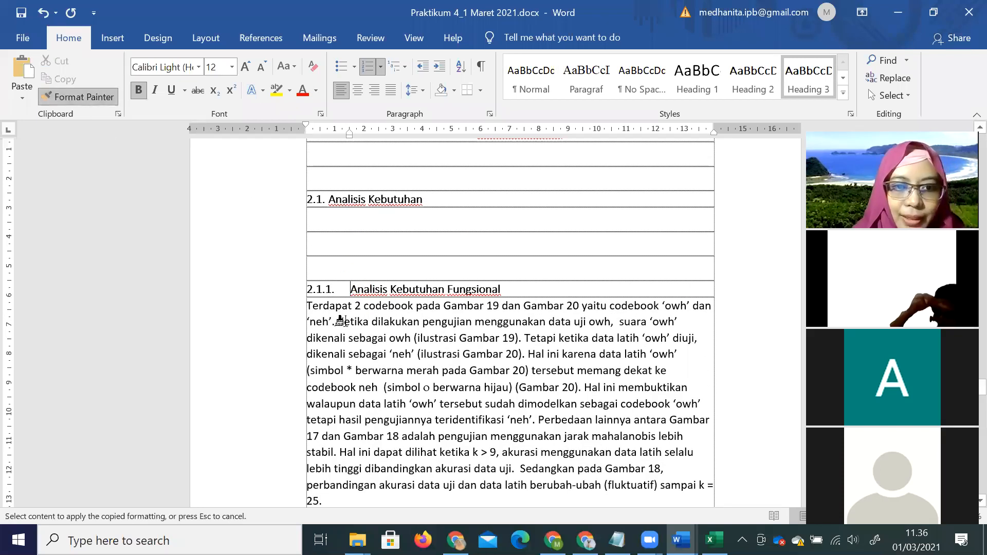
pyautogui.scroll(-3, 347, 339)
pyautogui.scroll(-1, 348, 346)
pyautogui.click(355, 403)
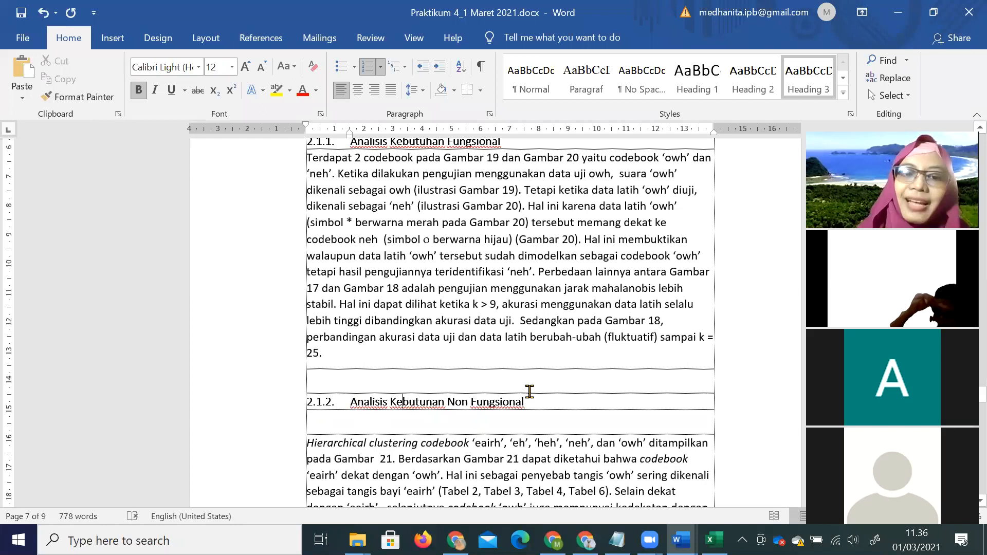
# Step: Apply the Heading 2 style to the Desain subtitle
pyautogui.scroll(-4, 547, 371)
pyautogui.scroll(-4, 548, 371)
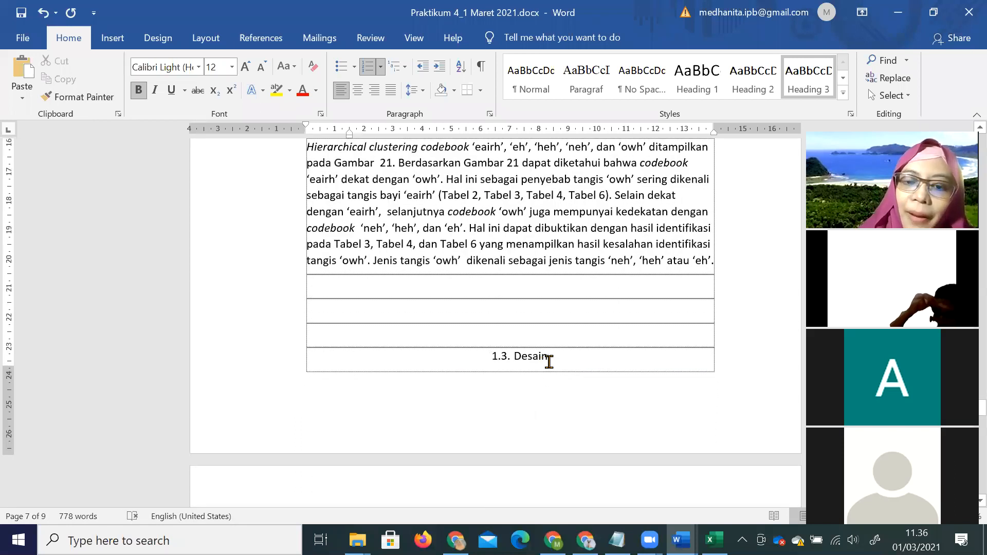
pyautogui.moveTo(549, 361); pyautogui.dragTo(502, 360)
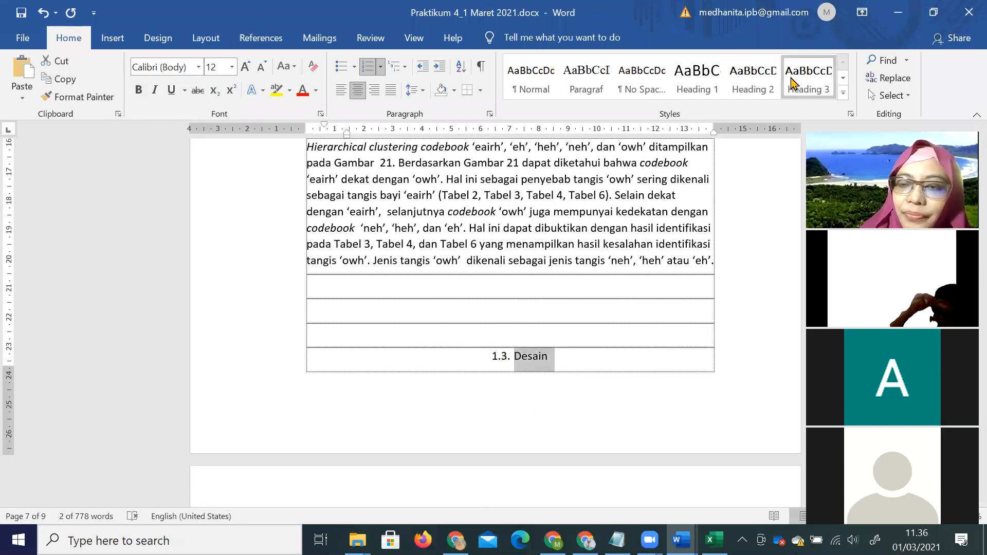
pyautogui.click(755, 88)
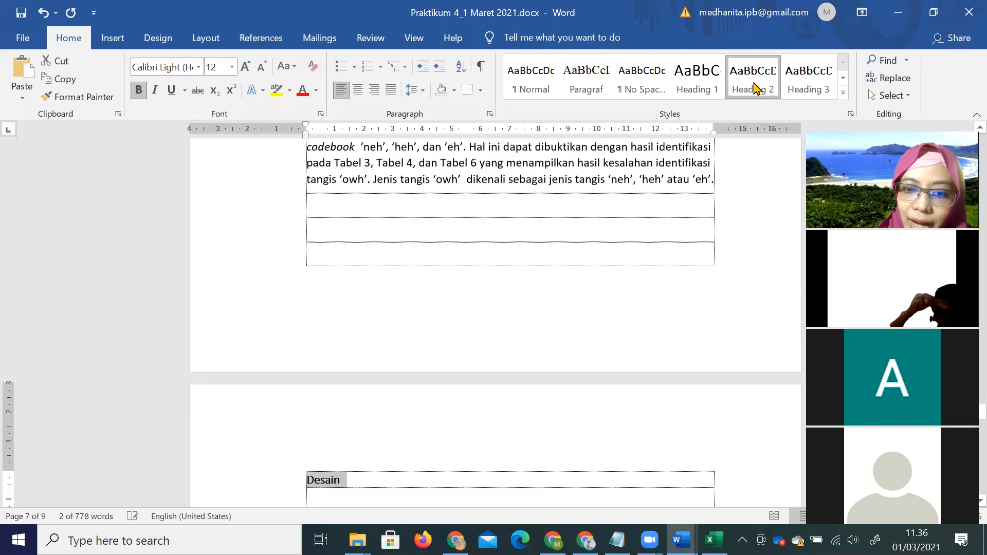
# Step: Copy the formatting and numbering of the 2.1. Analisis Kebutuhan subtitle onto the Desain subtitle with the Format Painter
pyautogui.scroll(15, 532, 301)
pyautogui.click(387, 191)
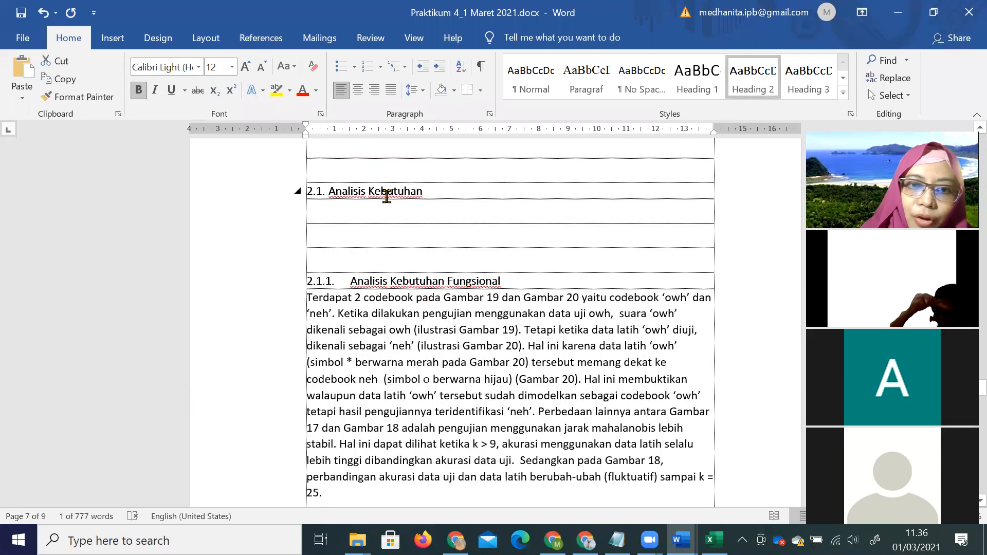
pyautogui.click(85, 96)
pyautogui.scroll(-15, 383, 378)
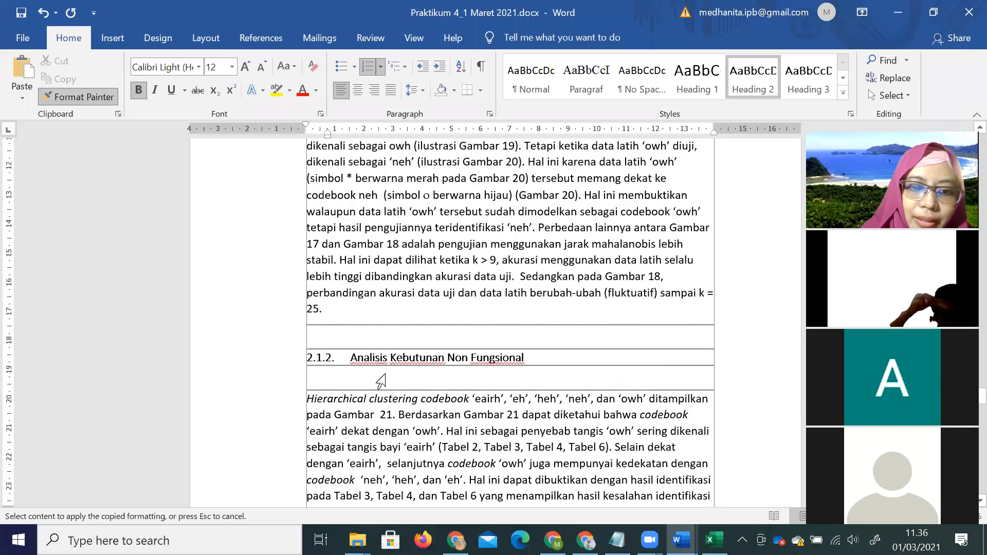
pyautogui.scroll(-3, 386, 373)
pyautogui.click(341, 369)
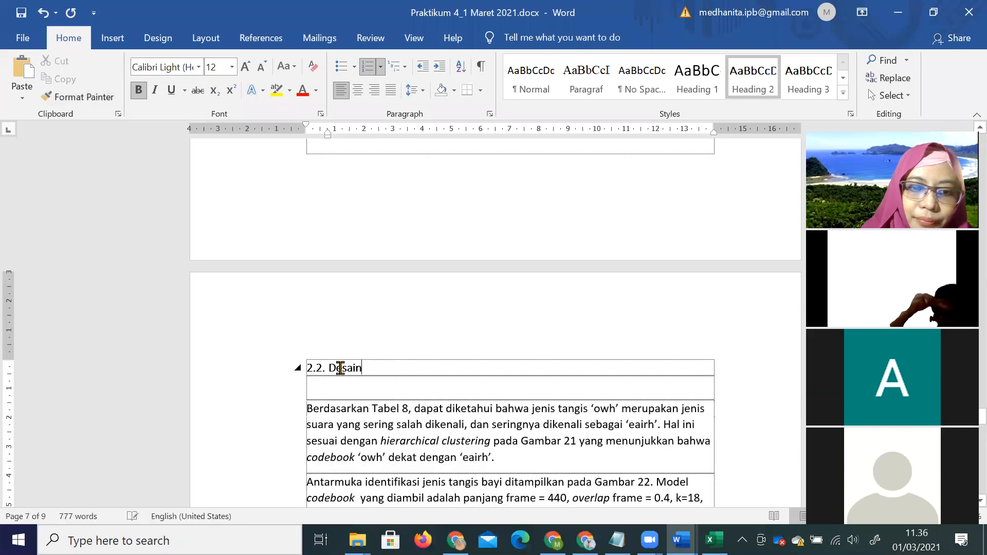
# Step: Apply the Heading 1 style to the Penutup title and number it with the 1., 1.1., 1.1.1. multilevel list
pyautogui.scroll(-15, 460, 361)
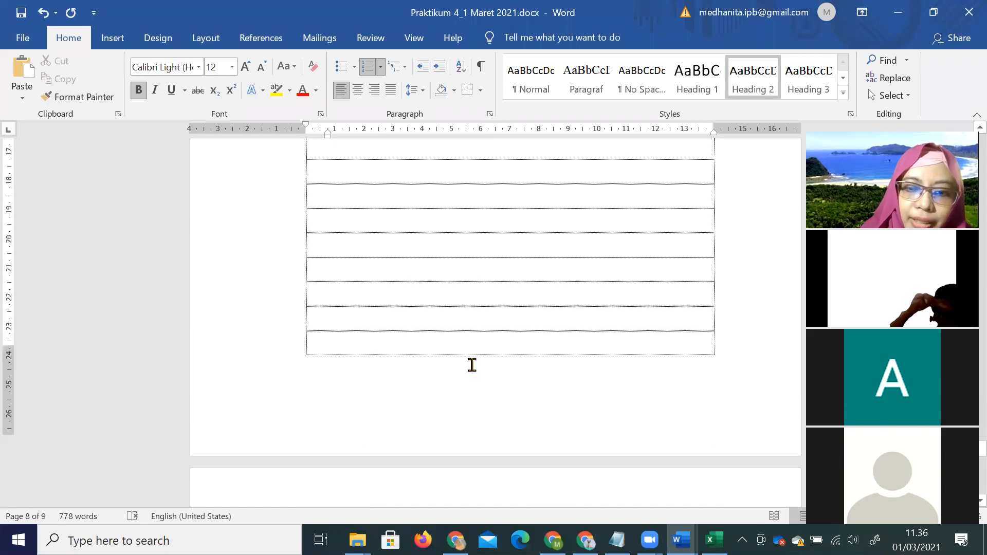
pyautogui.scroll(-1, 545, 377)
pyautogui.moveTo(548, 356); pyautogui.dragTo(485, 354)
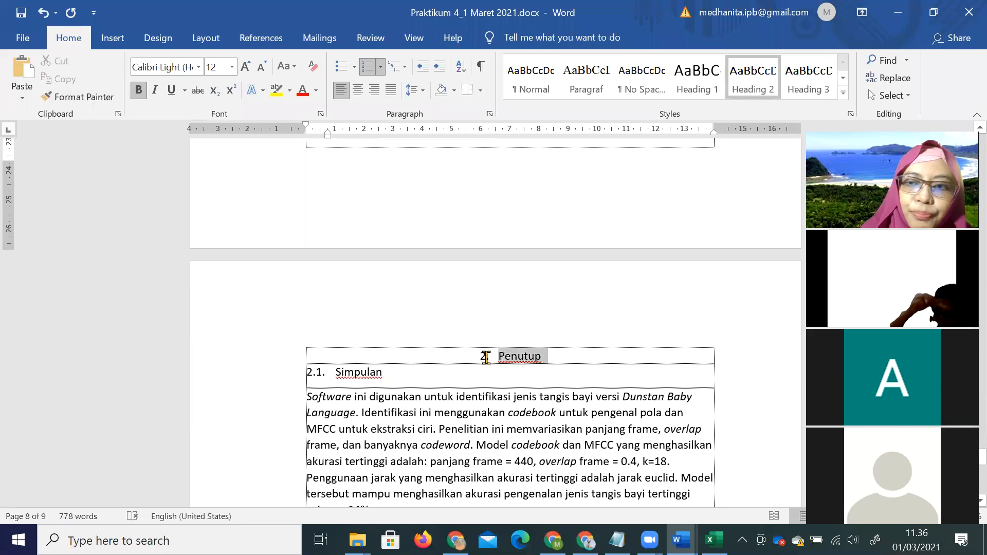
pyautogui.click(689, 87)
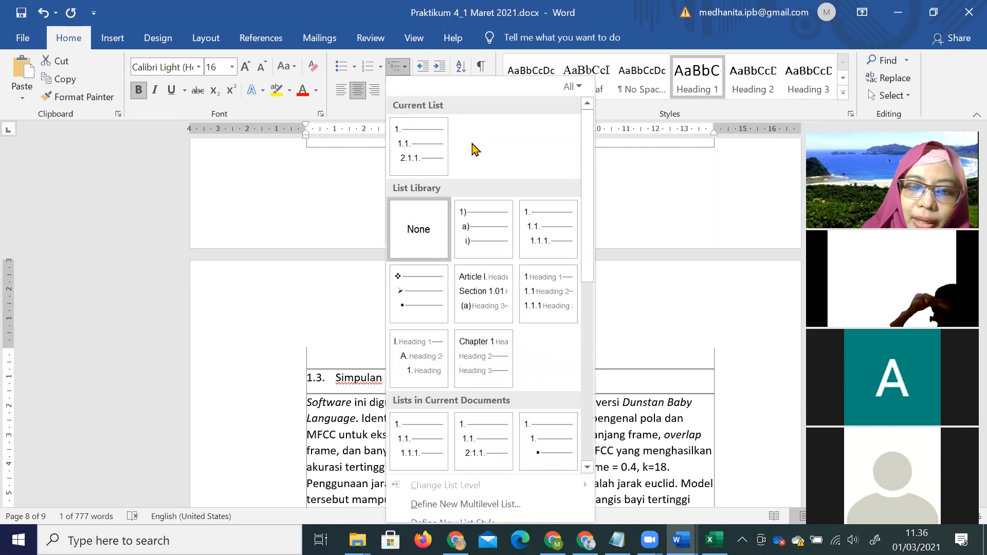
pyautogui.click(541, 226)
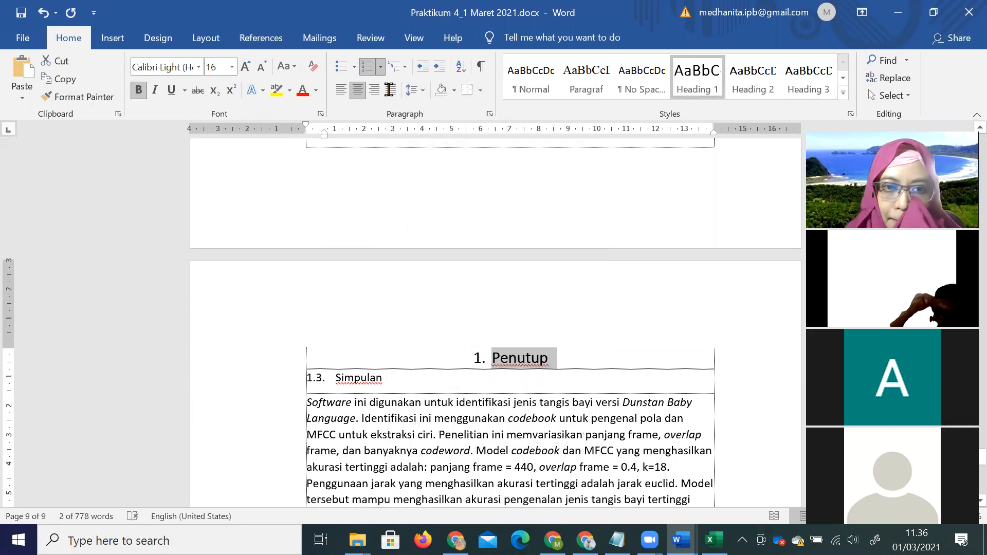
pyautogui.click(381, 67)
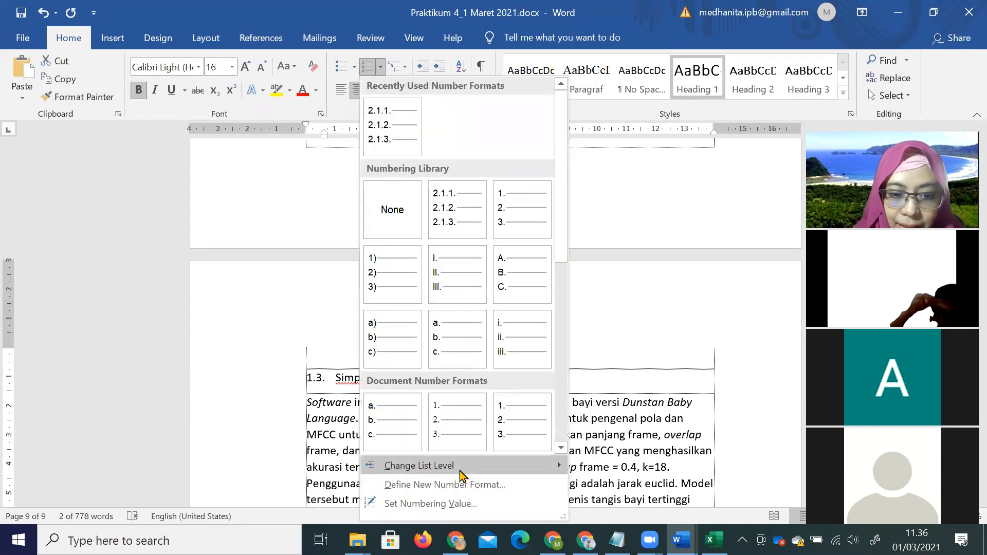
pyautogui.moveTo(462, 469)
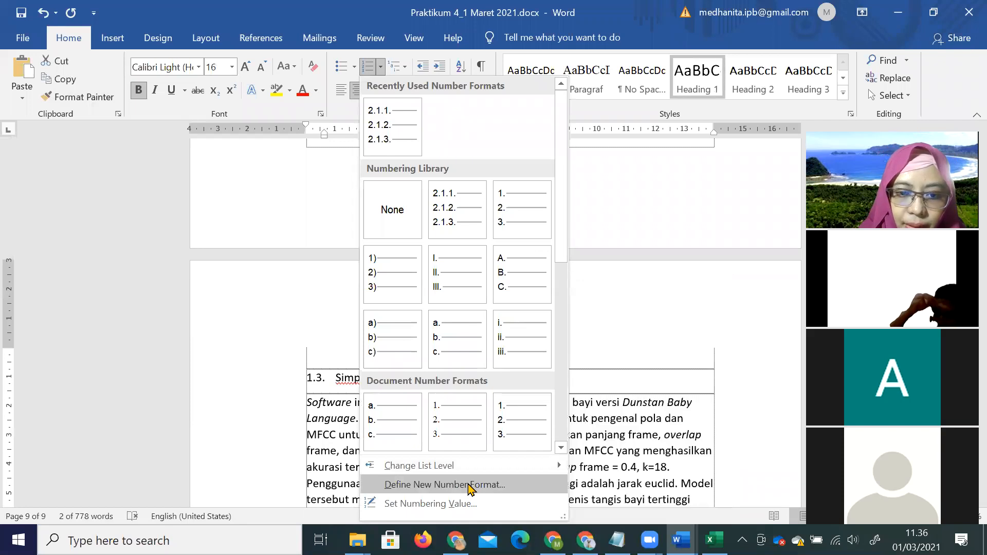
pyautogui.click(469, 486)
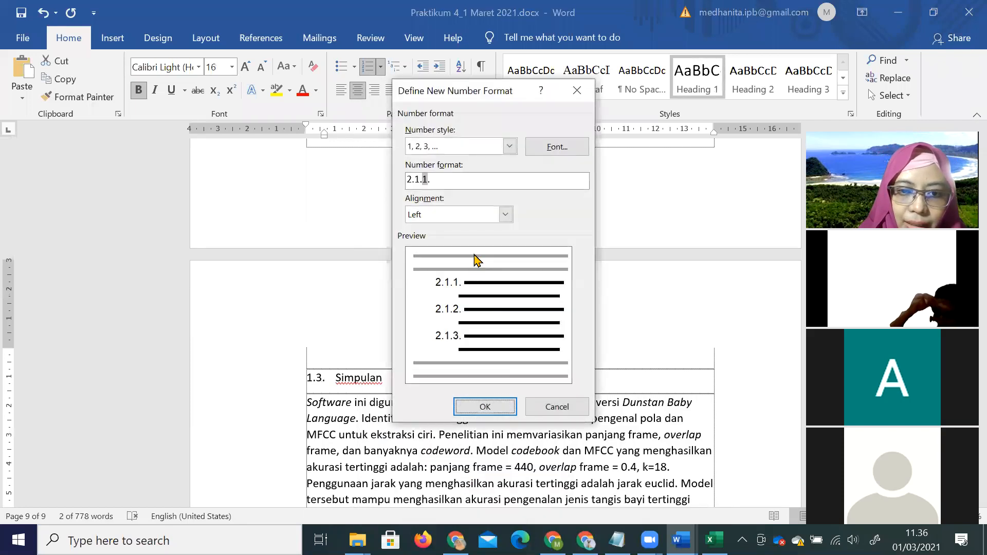
pyautogui.click(550, 407)
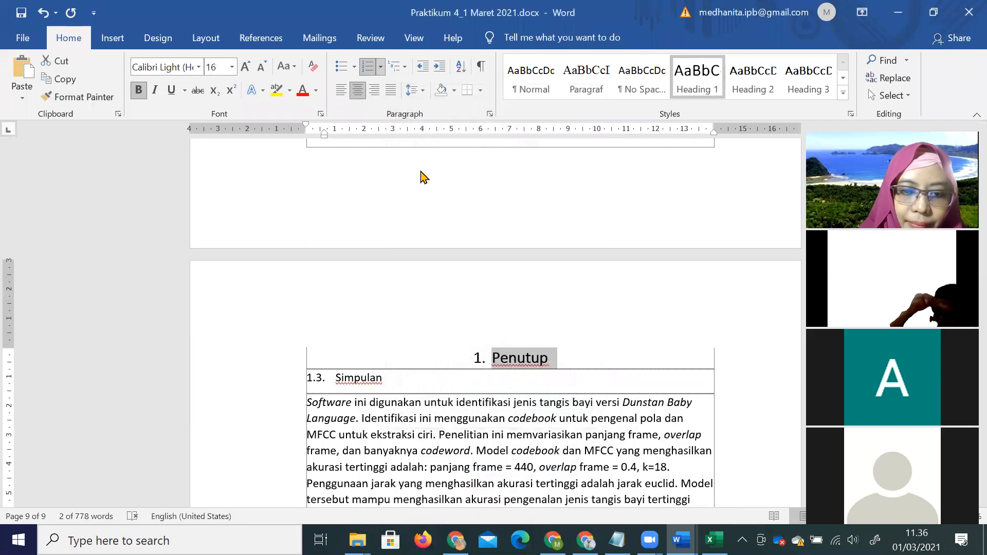
pyautogui.click(381, 66)
pyautogui.click(486, 503)
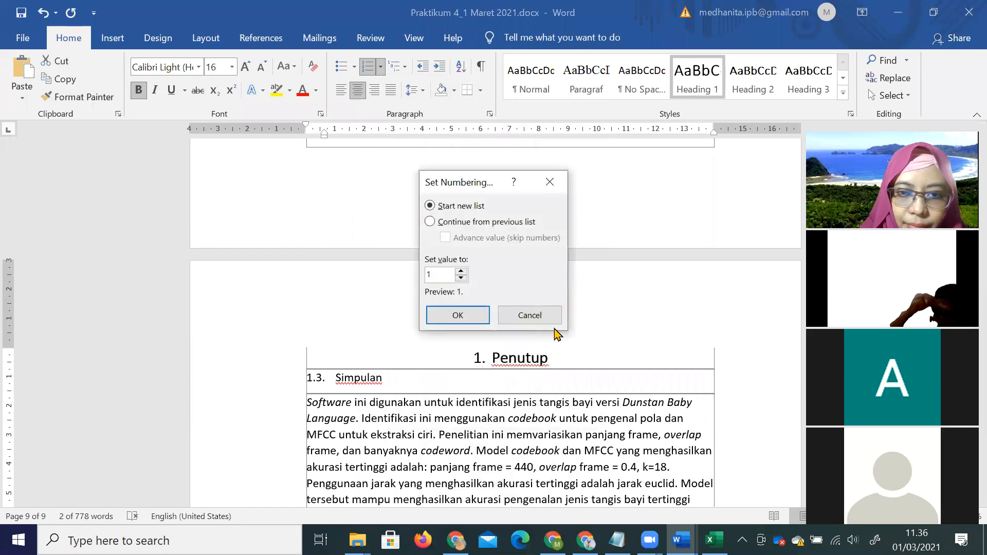
pyautogui.click(530, 315)
# Step: Copy the formatting and numbering of the Pembahasan title onto the Penutup title with the Format Painter
pyautogui.scroll(10, 533, 315)
pyautogui.scroll(15, 533, 316)
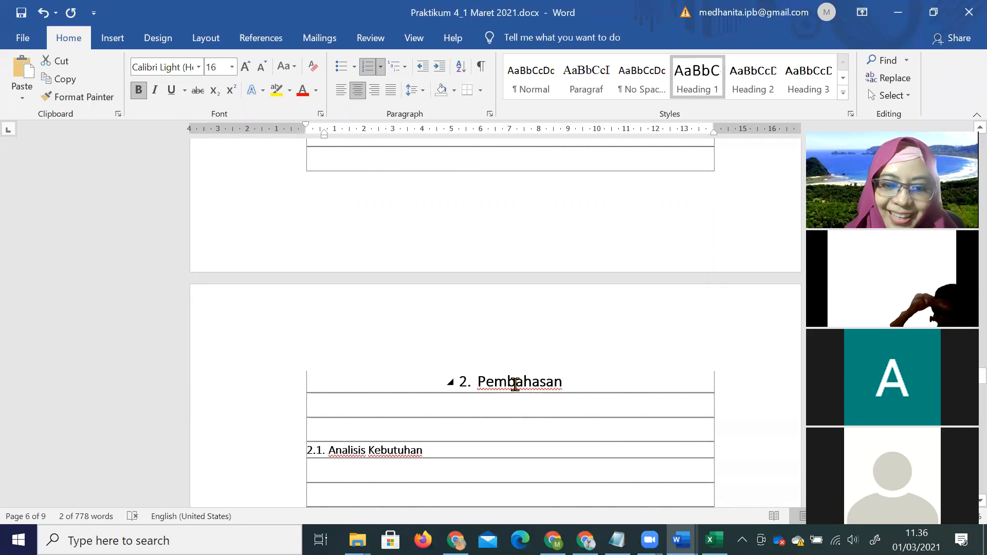
pyautogui.click(78, 97)
pyautogui.scroll(-5, 335, 249)
pyautogui.scroll(-20, 388, 258)
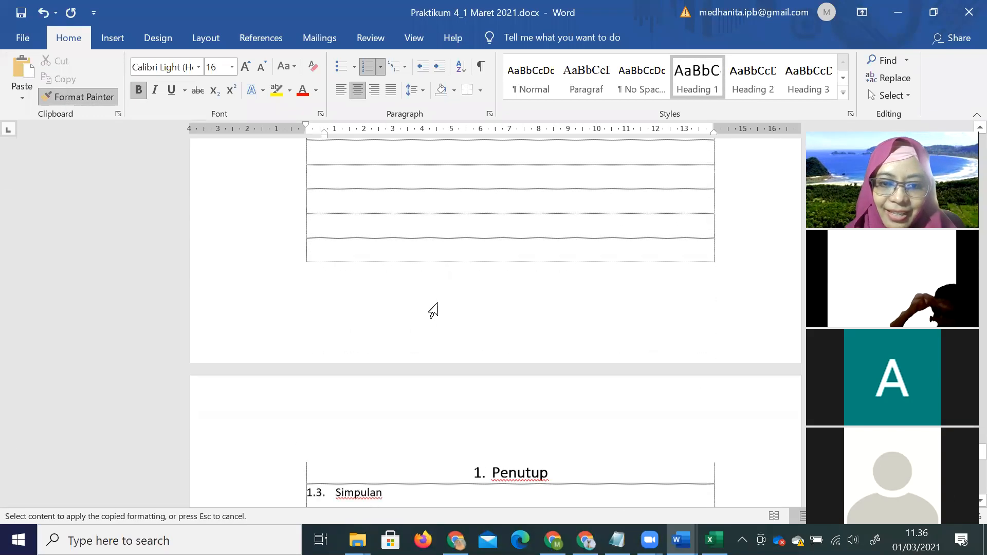
pyautogui.scroll(-3, 504, 329)
pyautogui.click(509, 363)
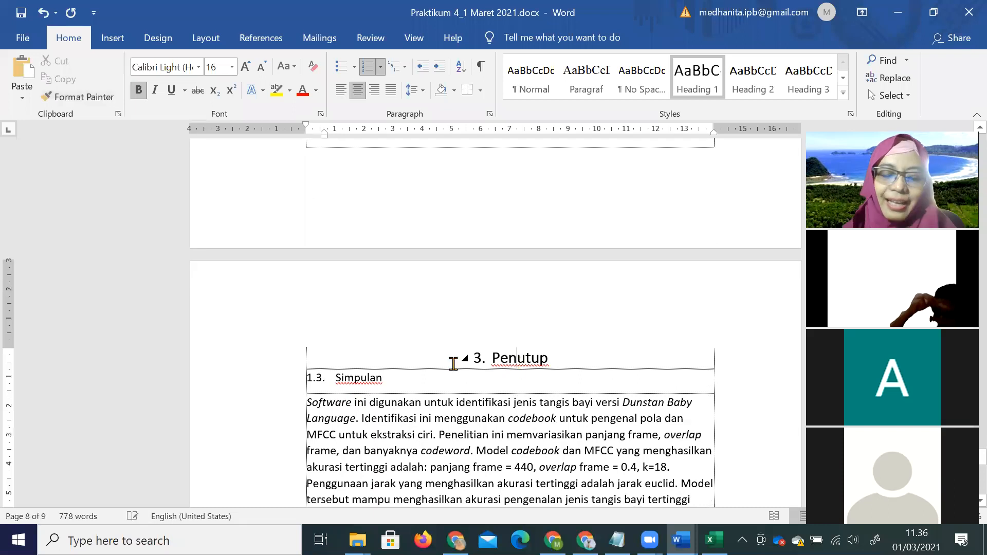
# Step: Apply the Heading 2 style to the Simpulan and Saran subtitles under Penutup
pyautogui.moveTo(395, 379); pyautogui.dragTo(319, 380)
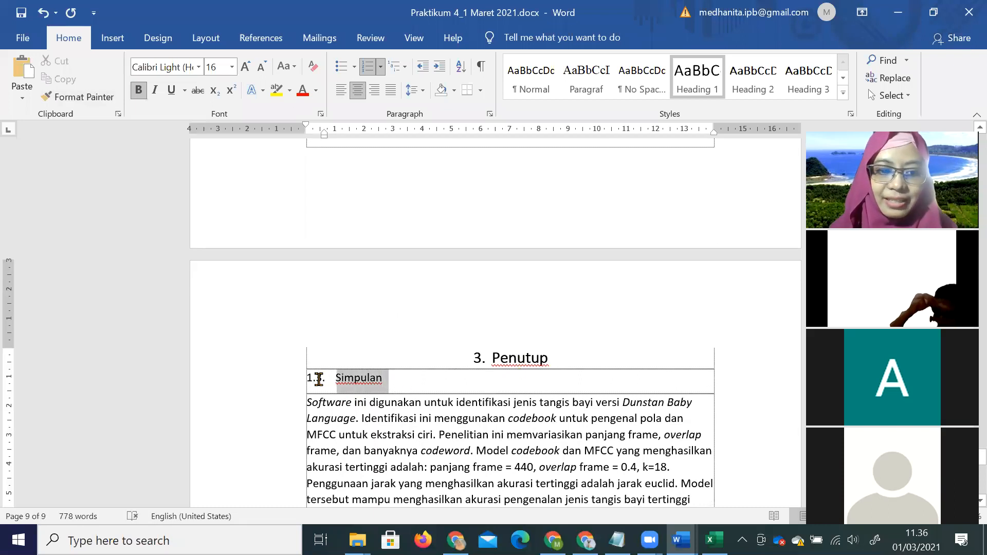
pyautogui.click(740, 91)
pyautogui.doubleClick(523, 253)
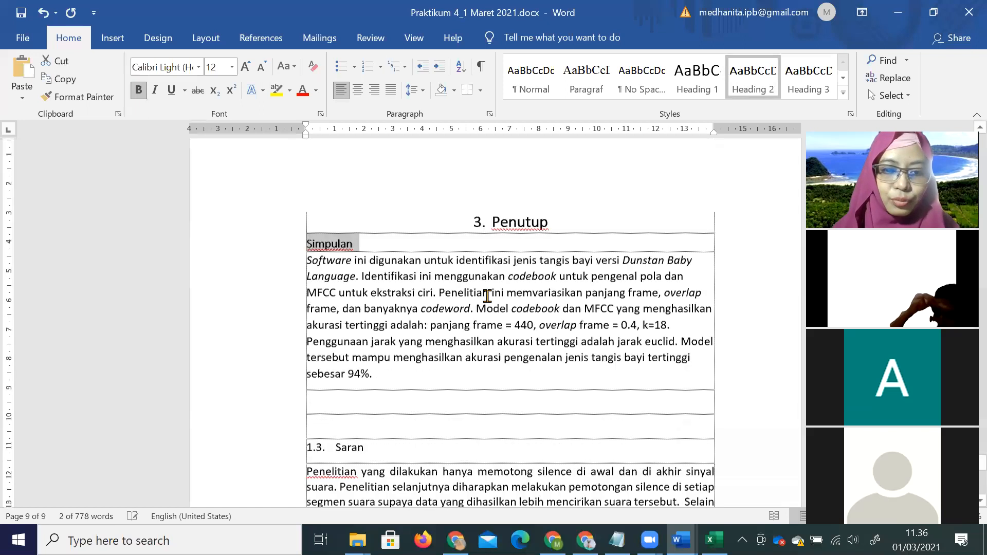
pyautogui.scroll(-4, 392, 276)
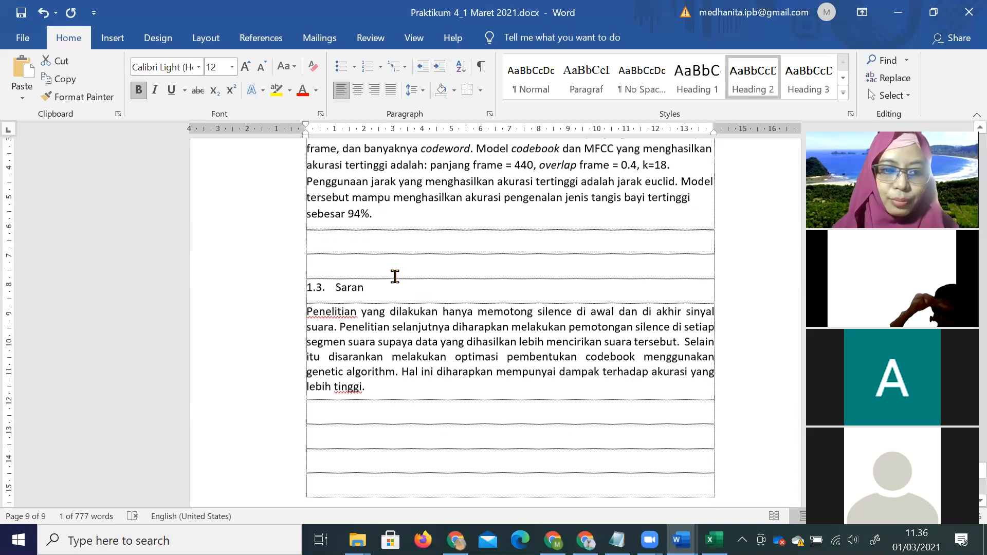
pyautogui.click(765, 89)
# Step: Number the Simpulan subtitle with the 1., 1.1., 1.1.1. multilevel list and change it to the 1.1. list level
pyautogui.scroll(3, 397, 280)
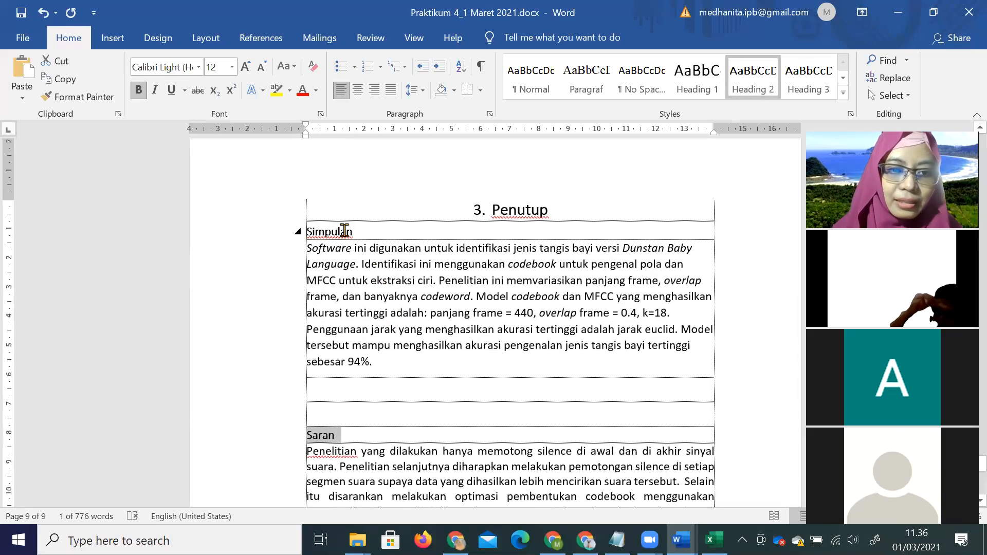
pyautogui.click(342, 231)
pyautogui.click(398, 67)
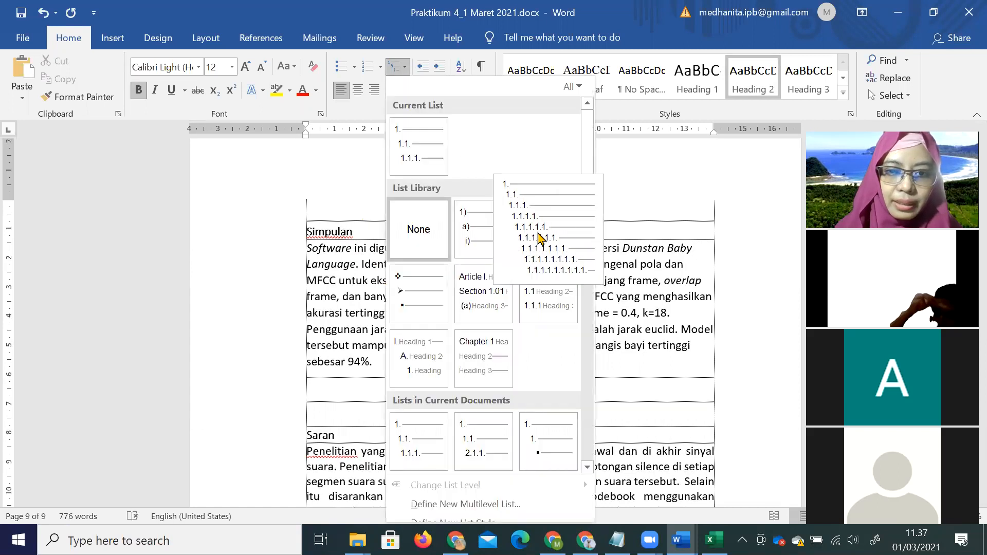
pyautogui.click(542, 236)
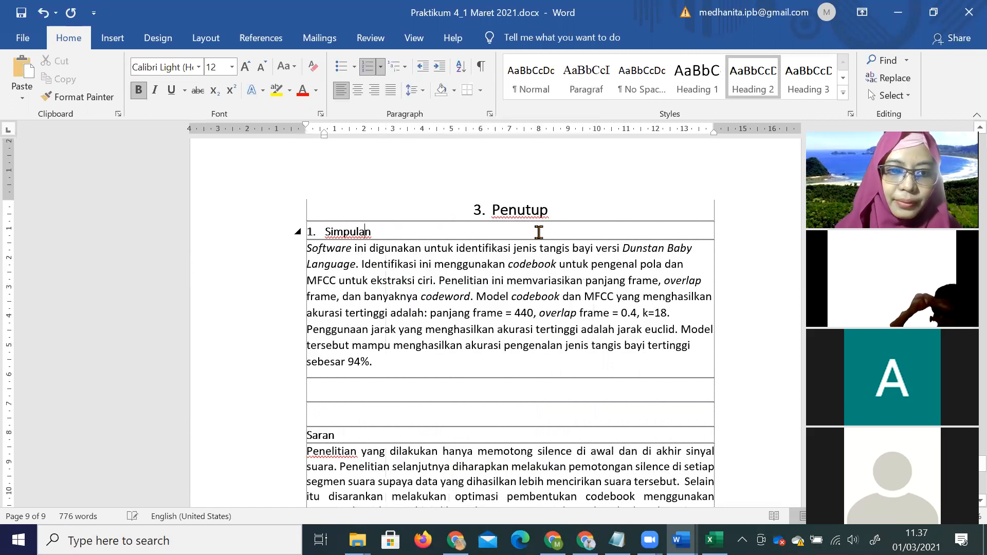
pyautogui.click(401, 70)
pyautogui.click(381, 67)
pyautogui.click(381, 67)
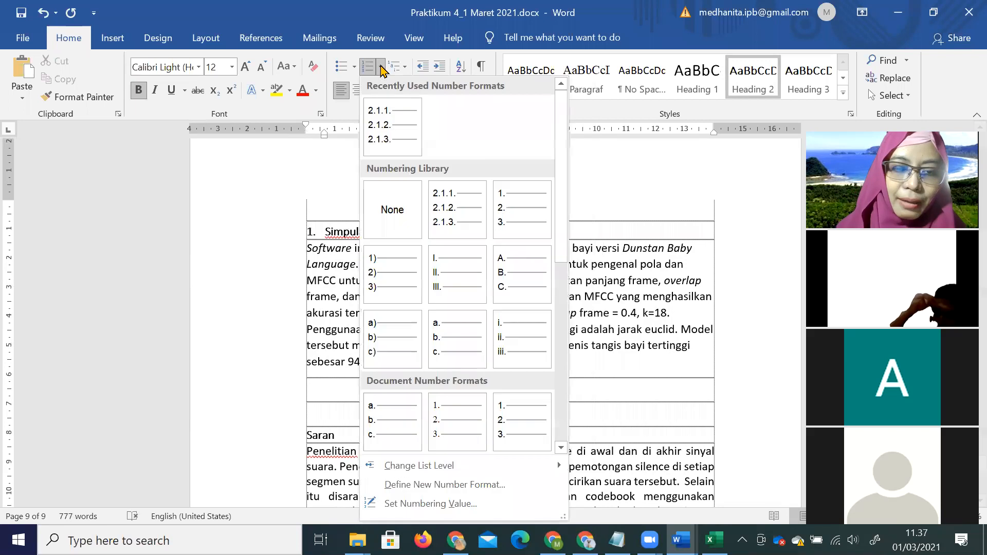
pyautogui.moveTo(545, 465)
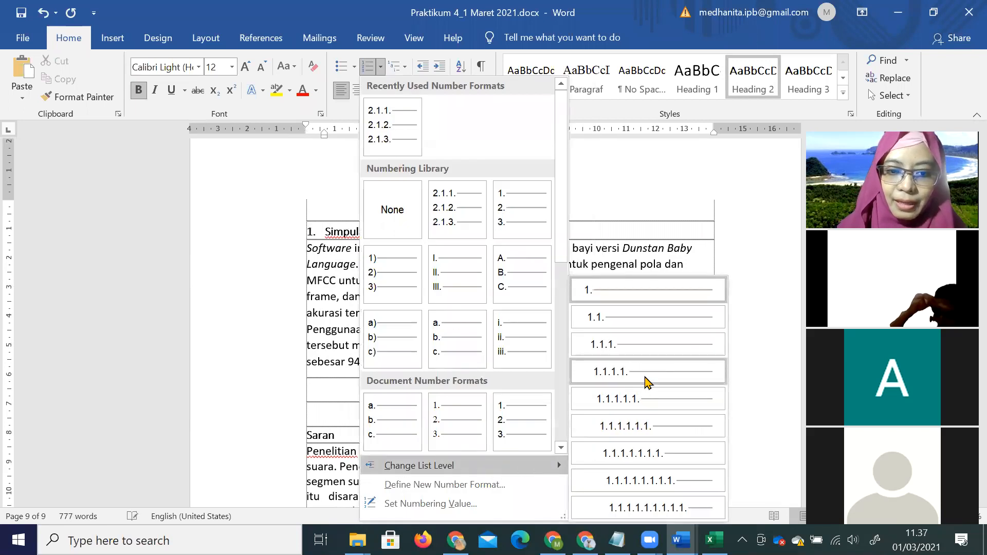
pyautogui.click(647, 317)
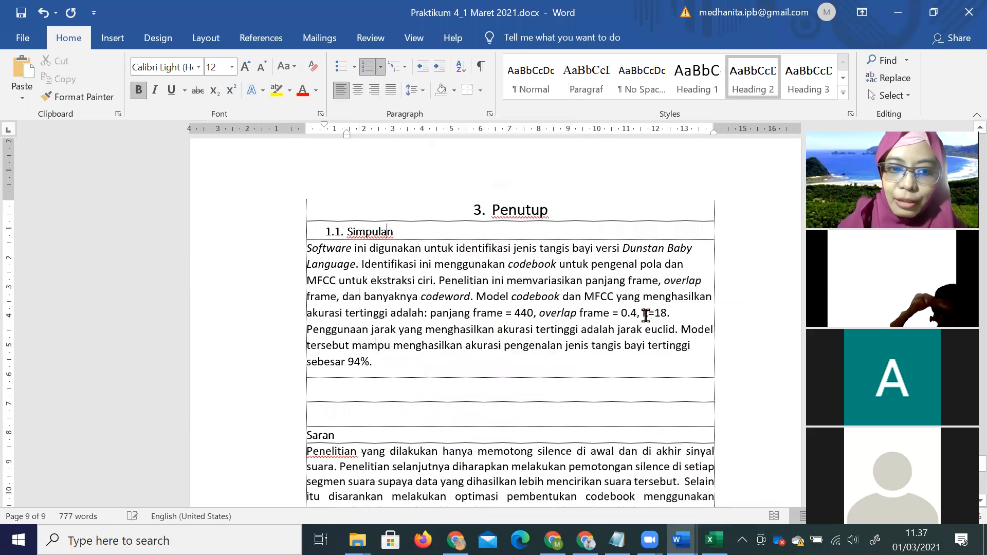
# Step: Define a new number format for the Simpulan subtitle so that it is numbered 3.1
pyautogui.click(381, 67)
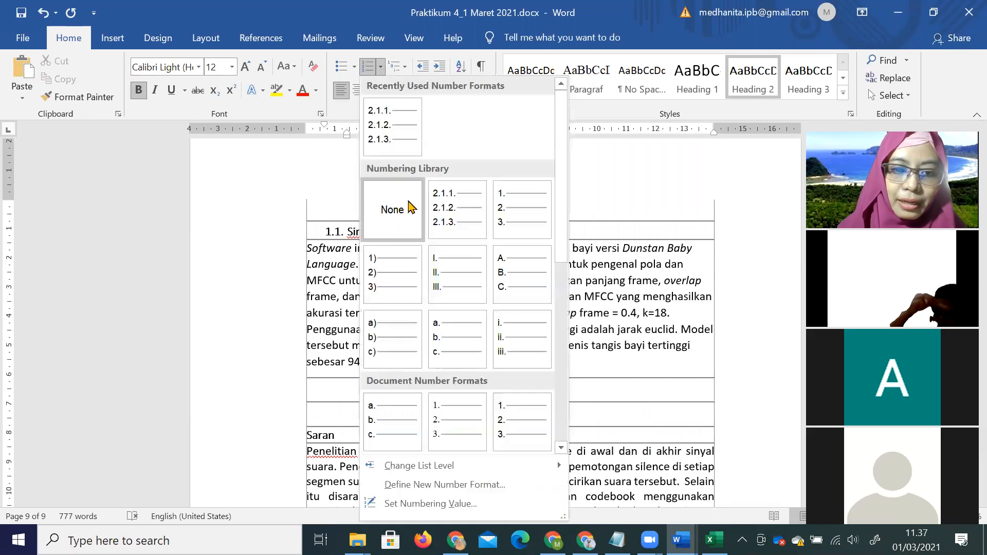
pyautogui.click(445, 485)
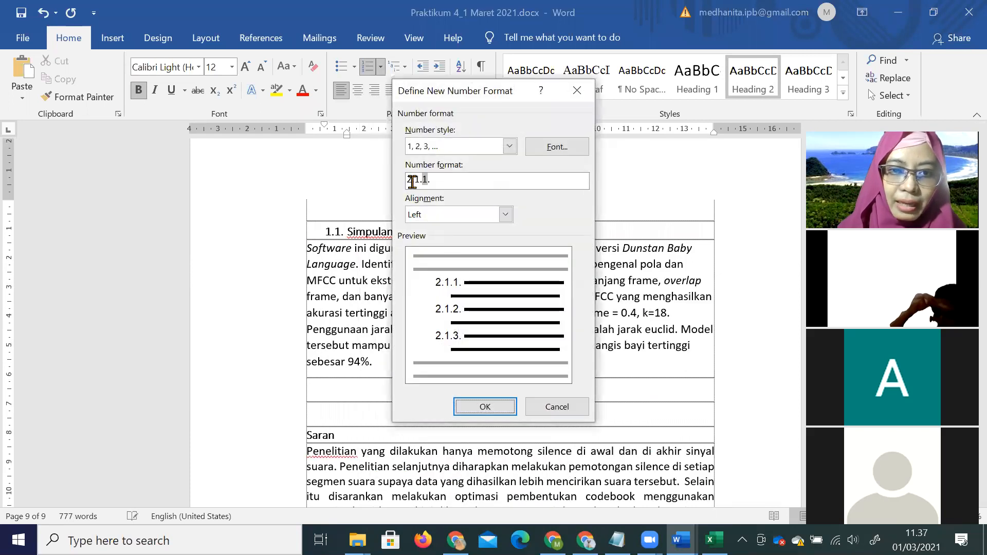
pyautogui.moveTo(424, 179); pyautogui.dragTo(406, 179)
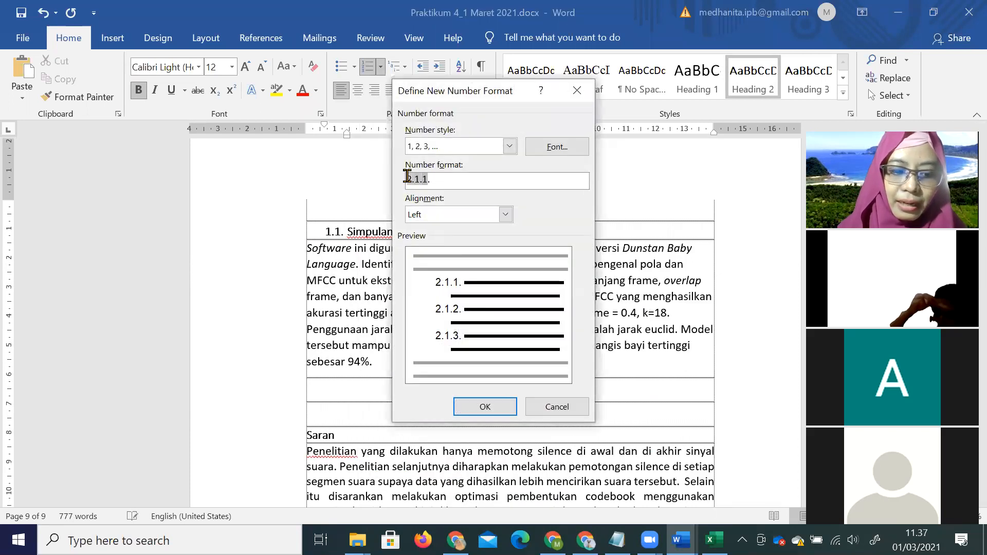
pyautogui.write('3.')
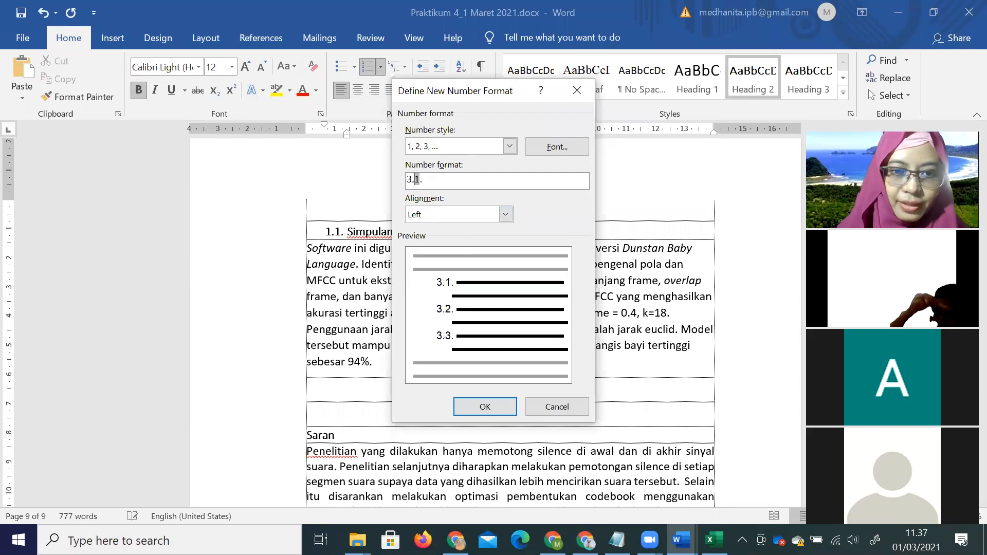
pyautogui.click(509, 405)
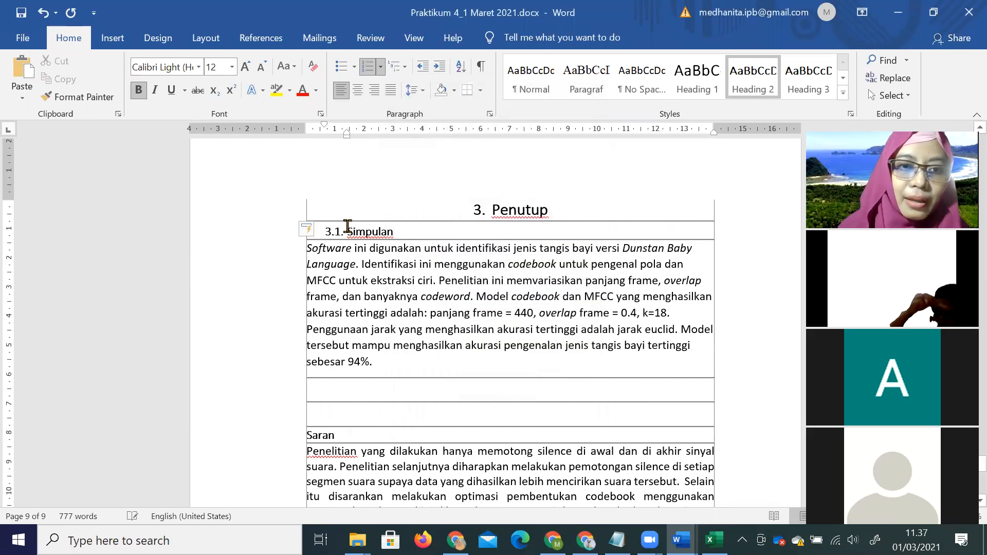
# Step: Align the Simpulan subtitle's number with the left text margin and copy its formatting onto the Saran subtitle with the Format Painter
pyautogui.moveTo(324, 127)
pyautogui.mouseDown()
pyautogui.moveTo(306, 127)
pyautogui.moveTo(343, 132)
pyautogui.moveTo(328, 132)
pyautogui.mouseUp()
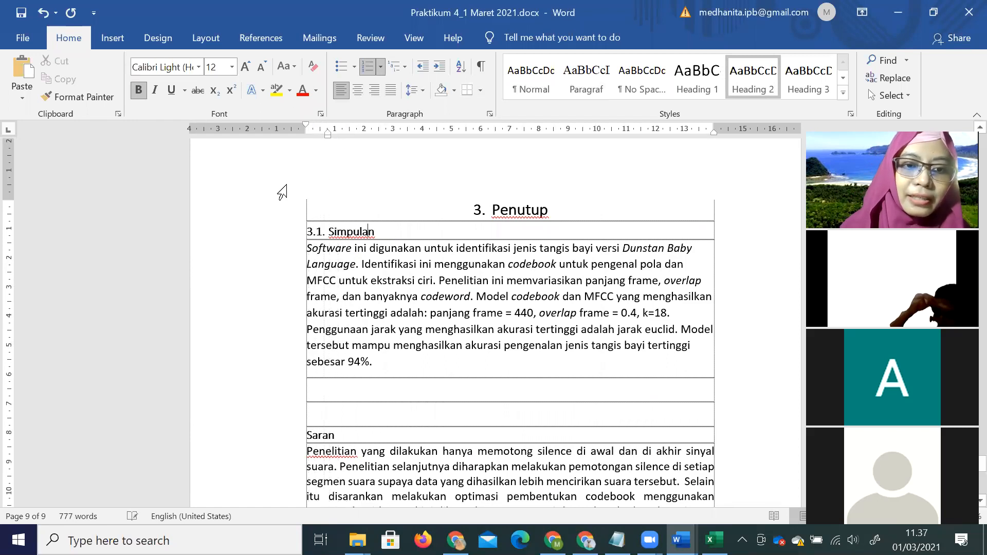
pyautogui.click(78, 96)
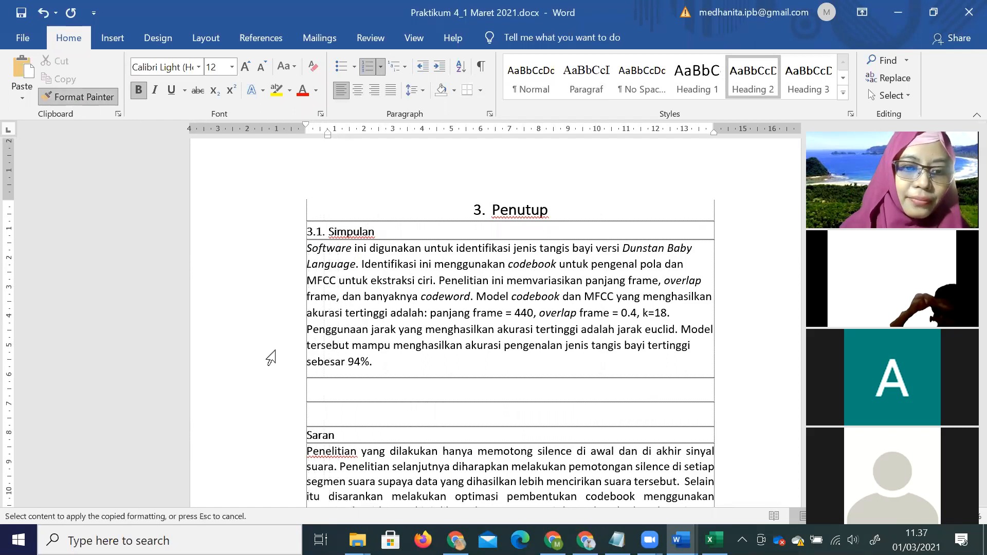
pyautogui.click(329, 440)
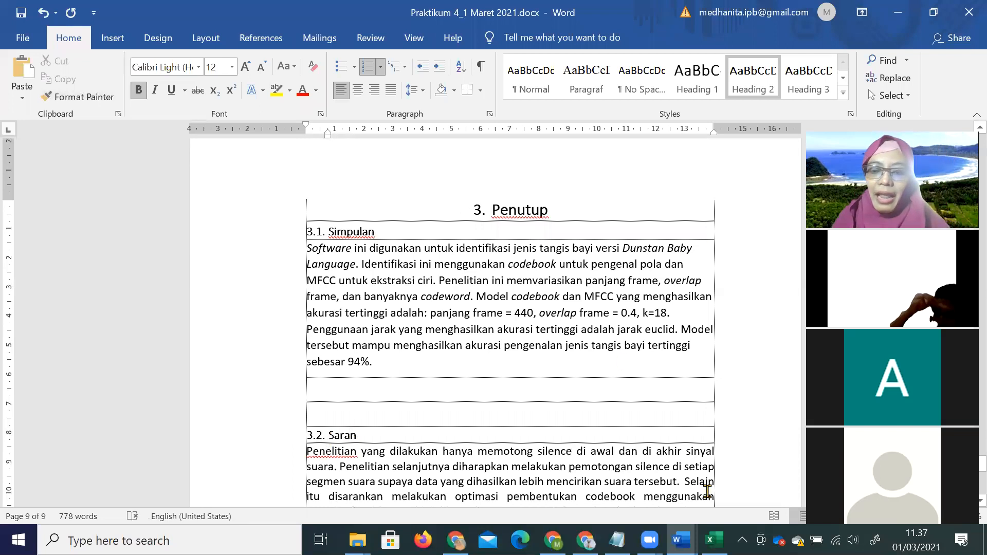
# Step: Switch to the Notepad notes and add a new line reading TOC below heading 1,2,3
pyautogui.click(617, 540)
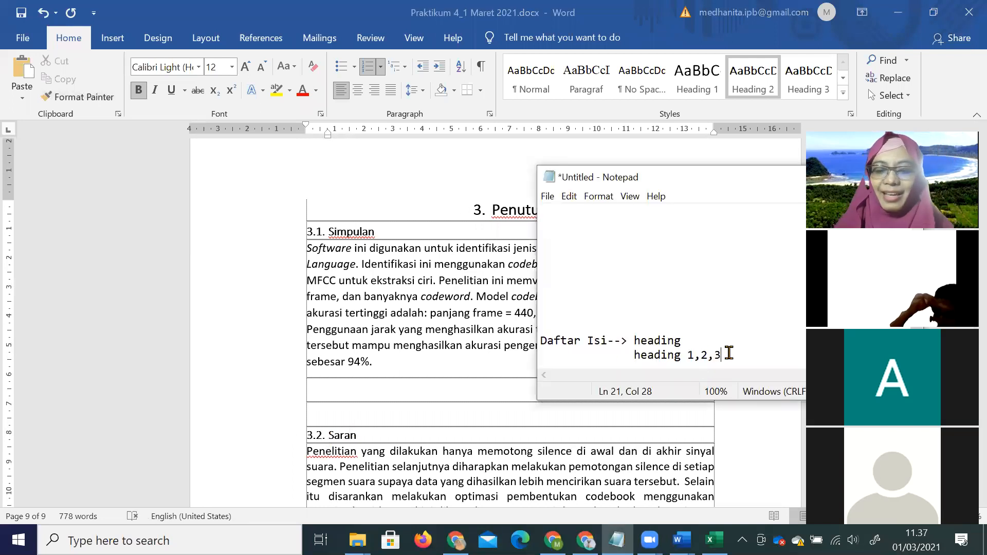
pyautogui.press('Return')
pyautogui.write('TOC')
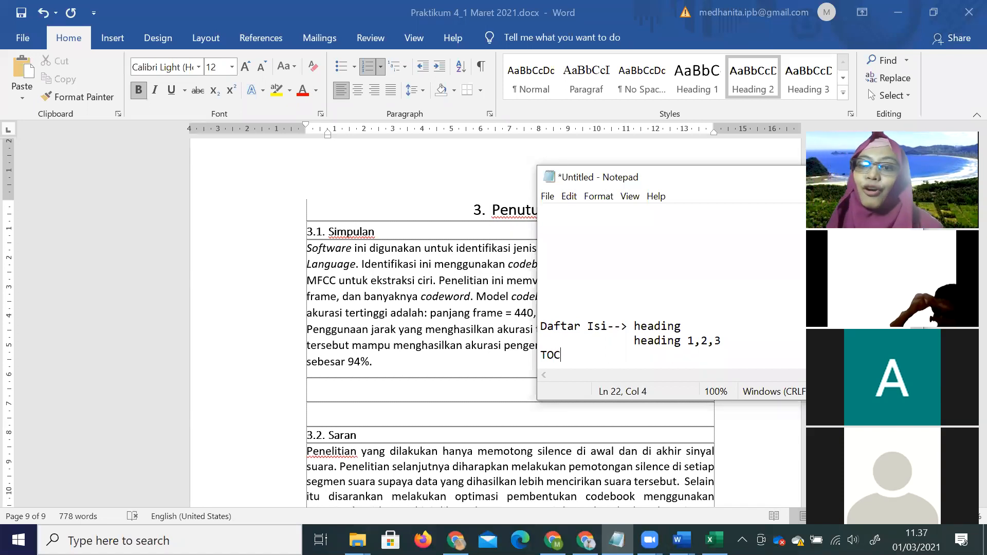
# Step: Return to the Word report and place the insertion point on a blank line below the Daftar Isi title
pyautogui.click(488, 360)
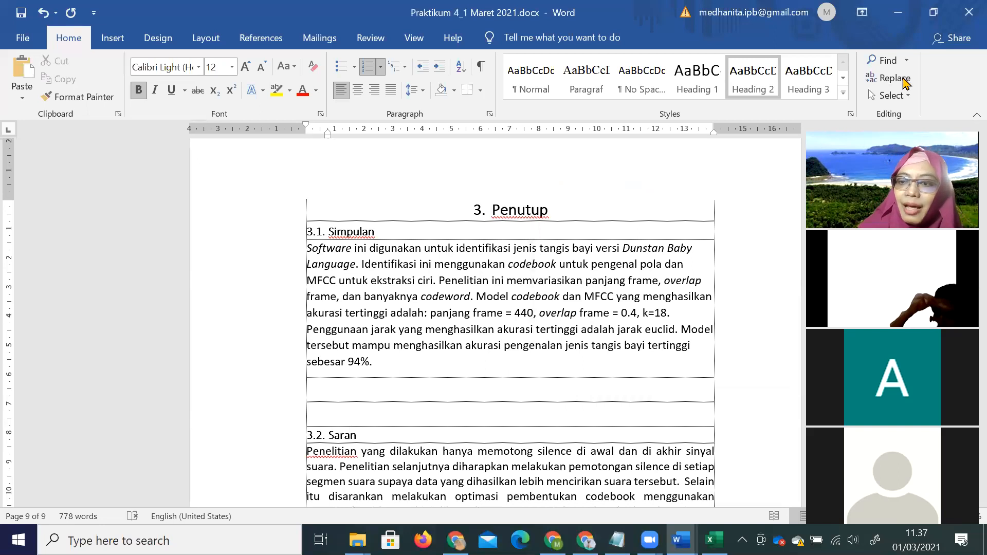
pyautogui.moveTo(971, 461); pyautogui.dragTo(967, 209)
pyautogui.scroll(-10, 897, 267)
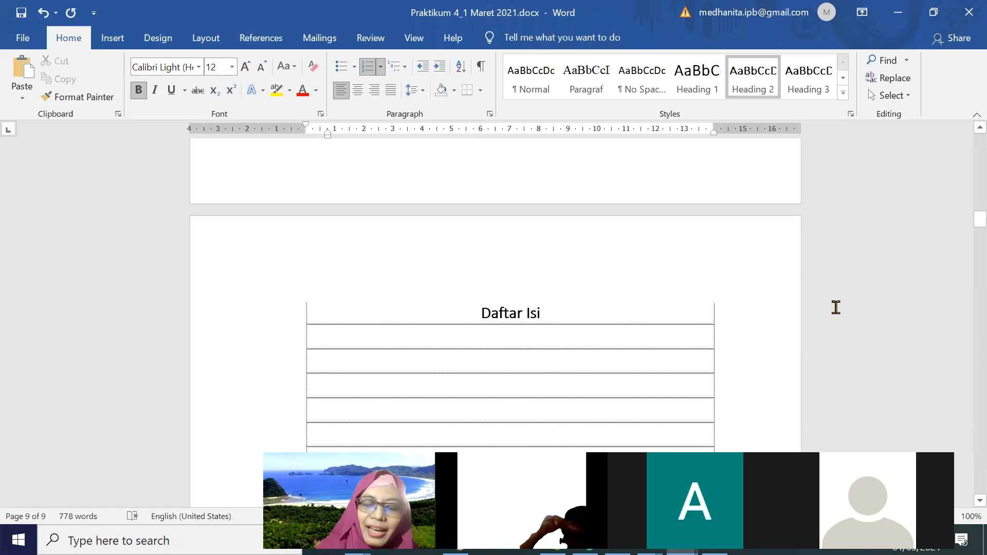
pyautogui.click(394, 250)
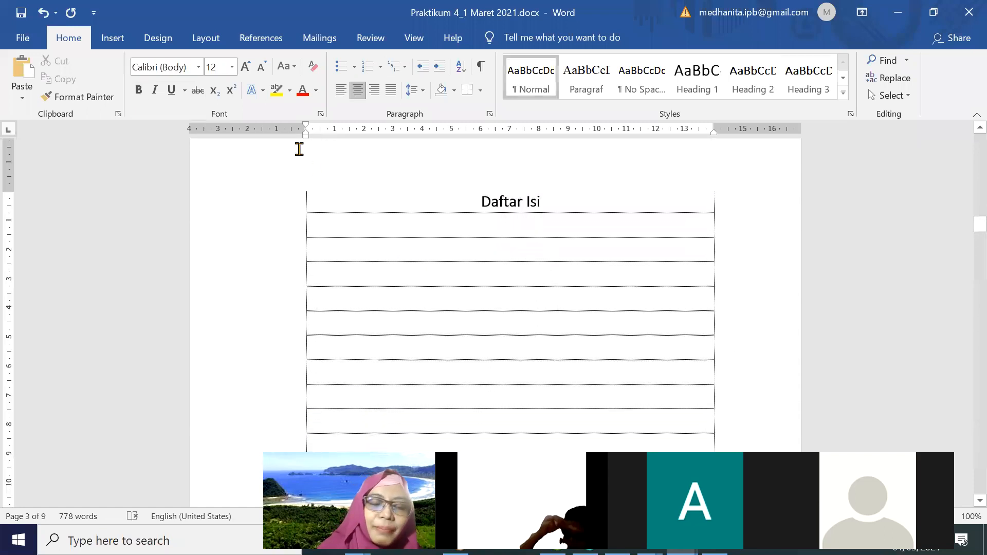
pyautogui.click(282, 38)
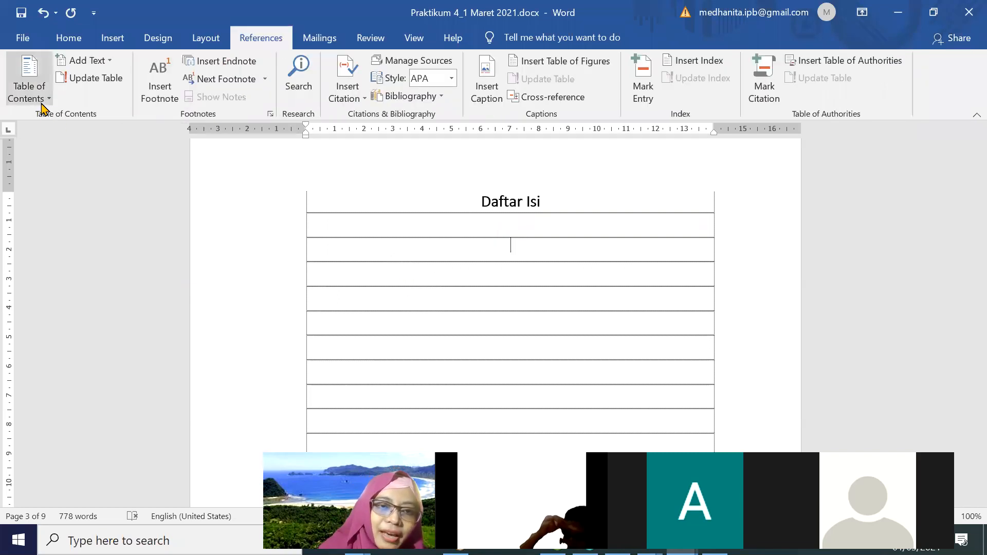
# Step: Try the built-in Automatic Table 1 table of contents below the Daftar Isi title, review its entries, and undo the insertion
pyautogui.click(339, 98)
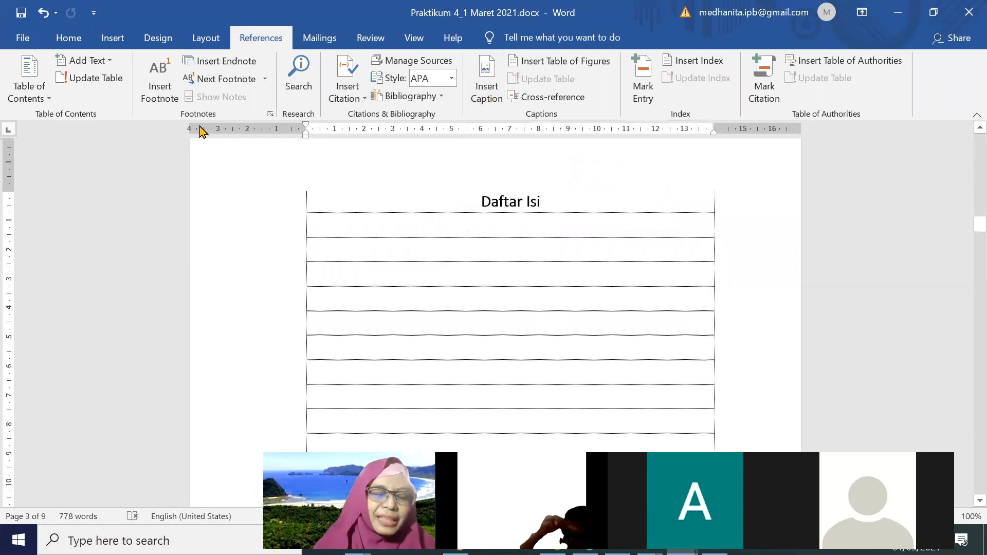
pyautogui.click(25, 98)
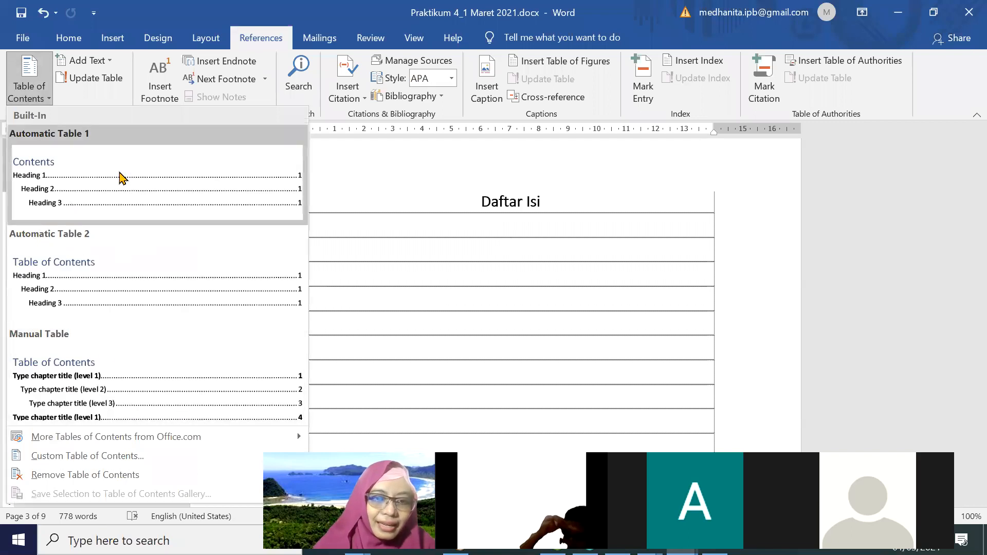
pyautogui.click(145, 195)
pyautogui.scroll(-3, 381, 290)
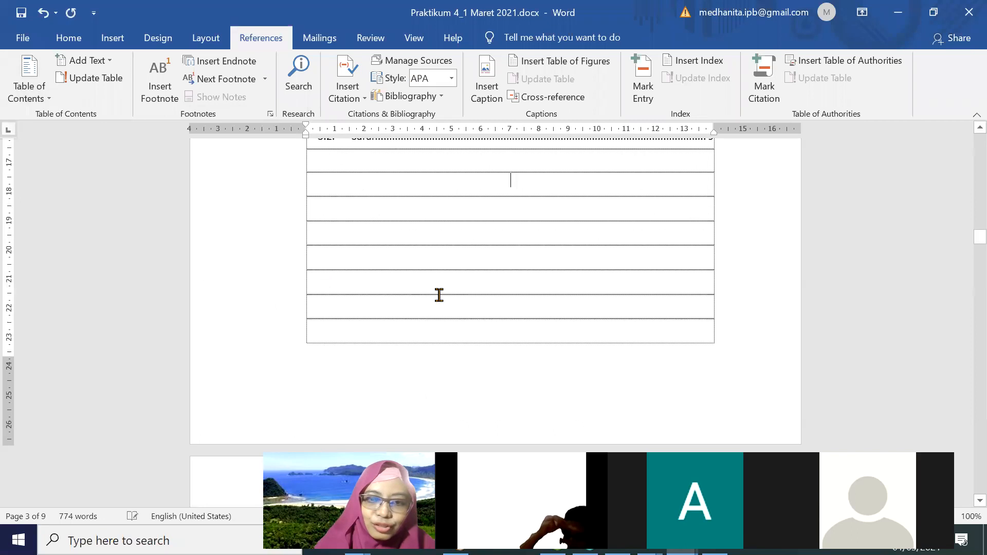
pyautogui.scroll(8, 440, 295)
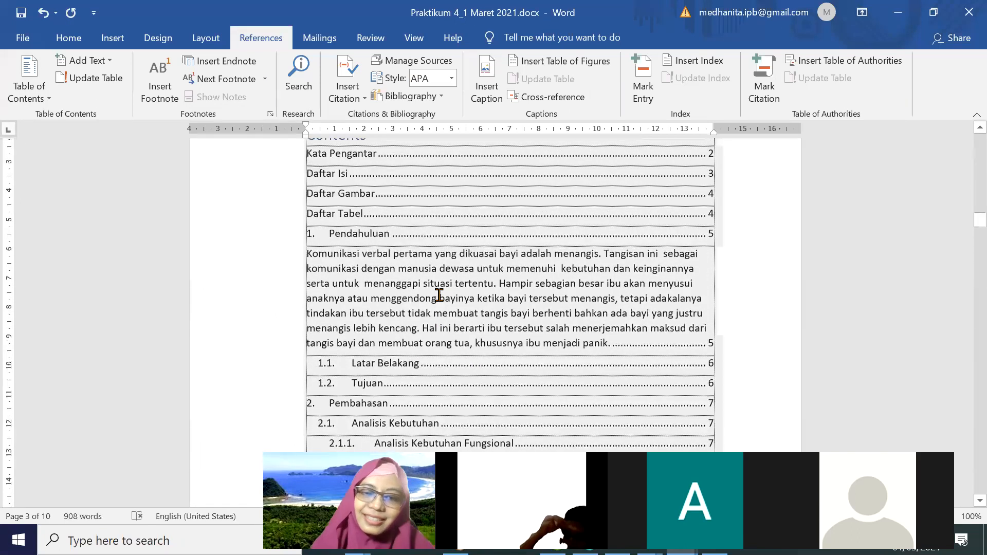
pyautogui.scroll(1, 439, 295)
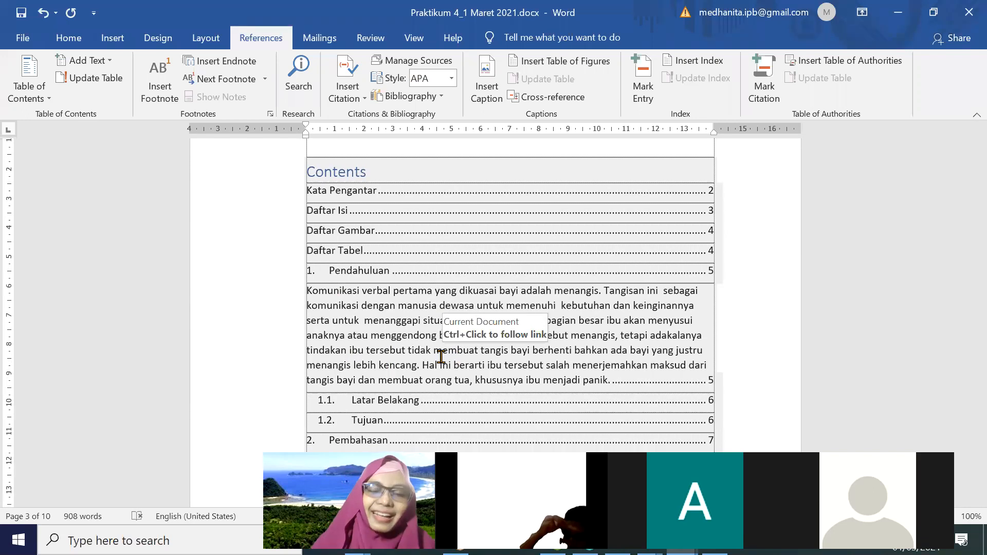
pyautogui.hotkey('ctrl', 'z')
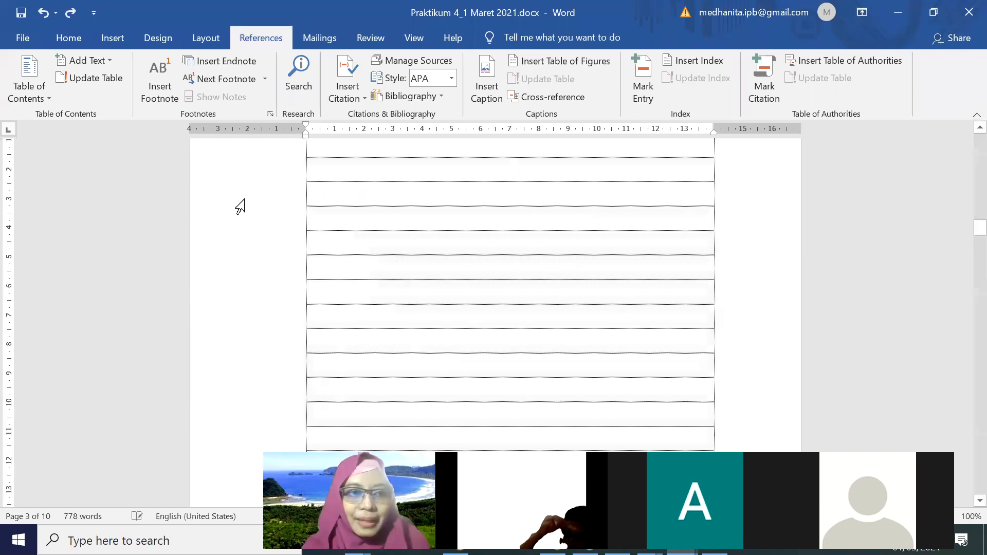
# Step: Start a custom table of contents below the Daftar Isi title and try it without a tab leader and without page numbers
pyautogui.click(23, 97)
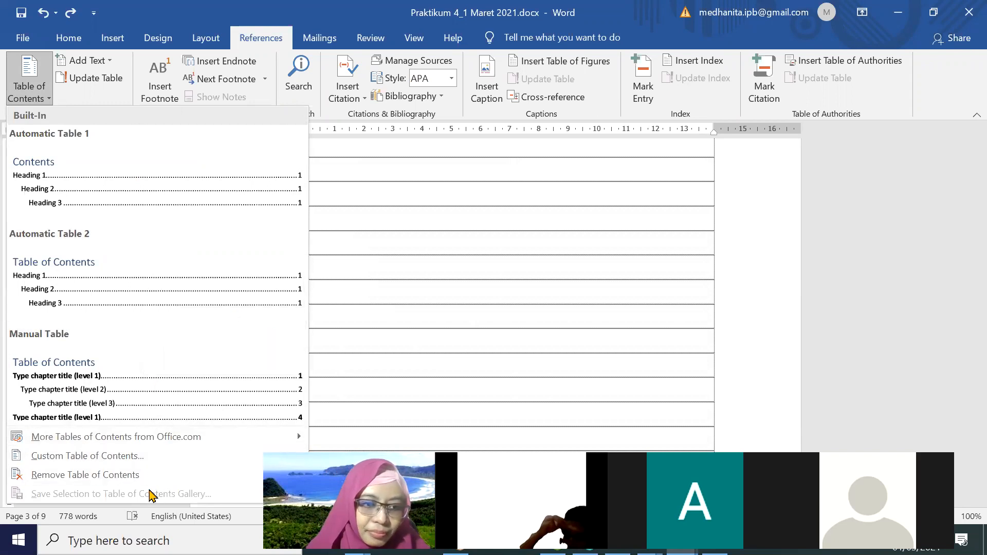
pyautogui.click(139, 461)
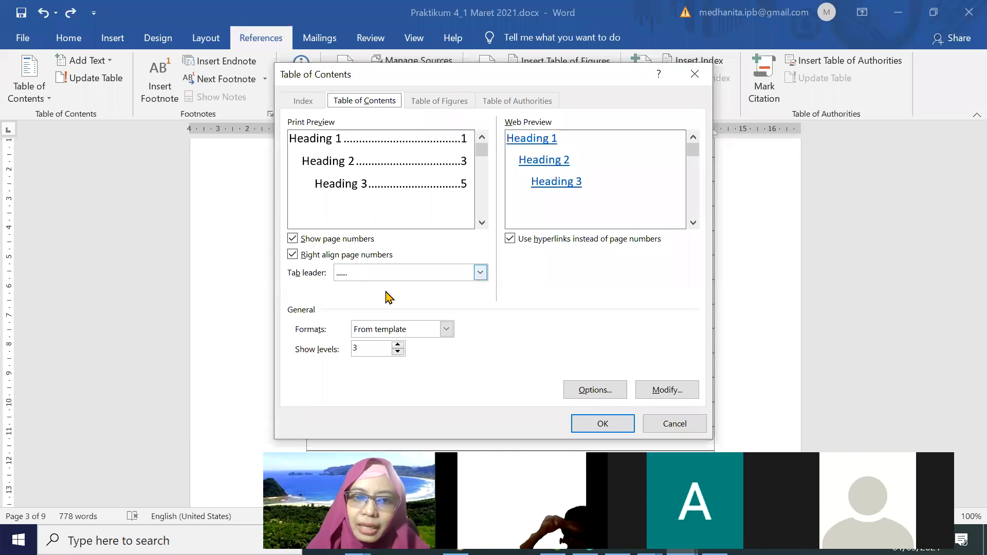
pyautogui.click(392, 274)
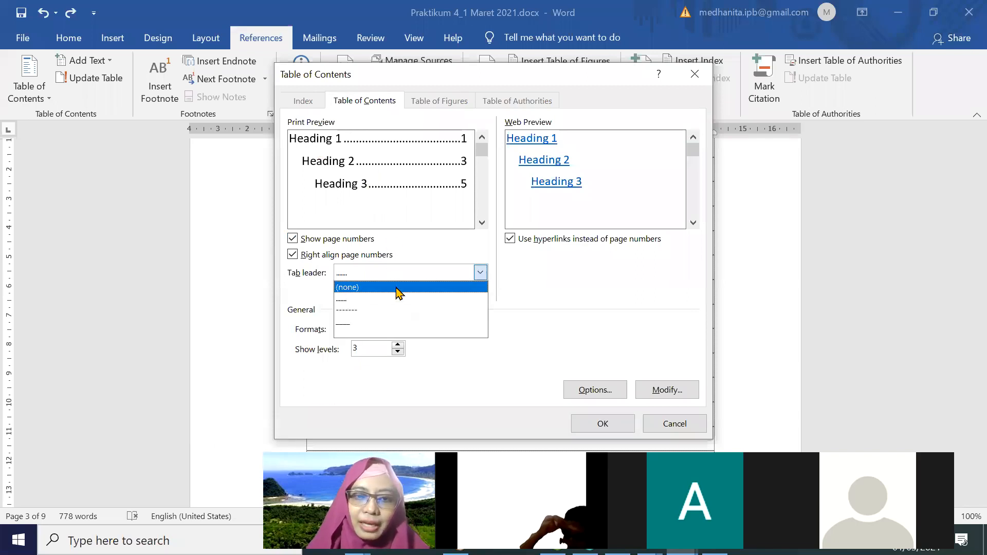
pyautogui.click(397, 288)
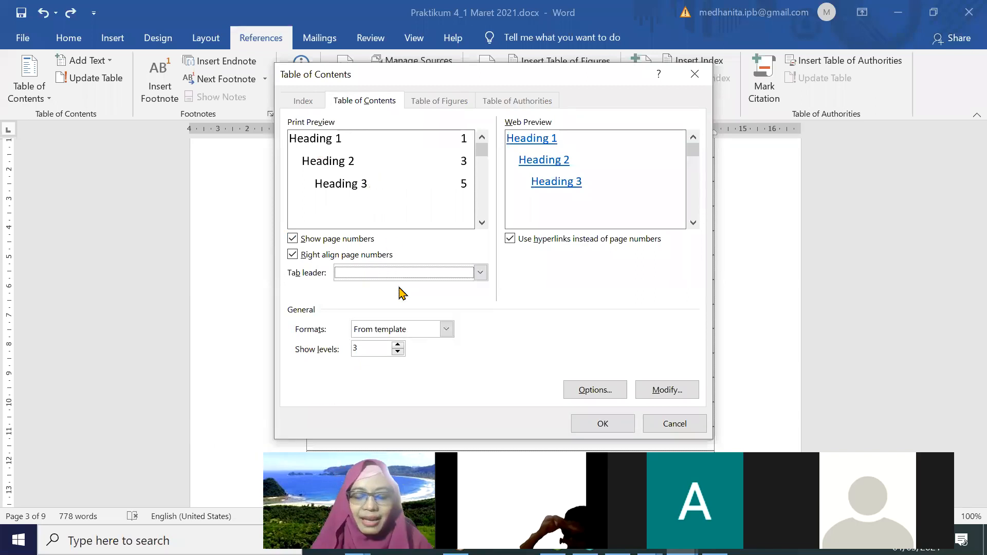
pyautogui.click(352, 242)
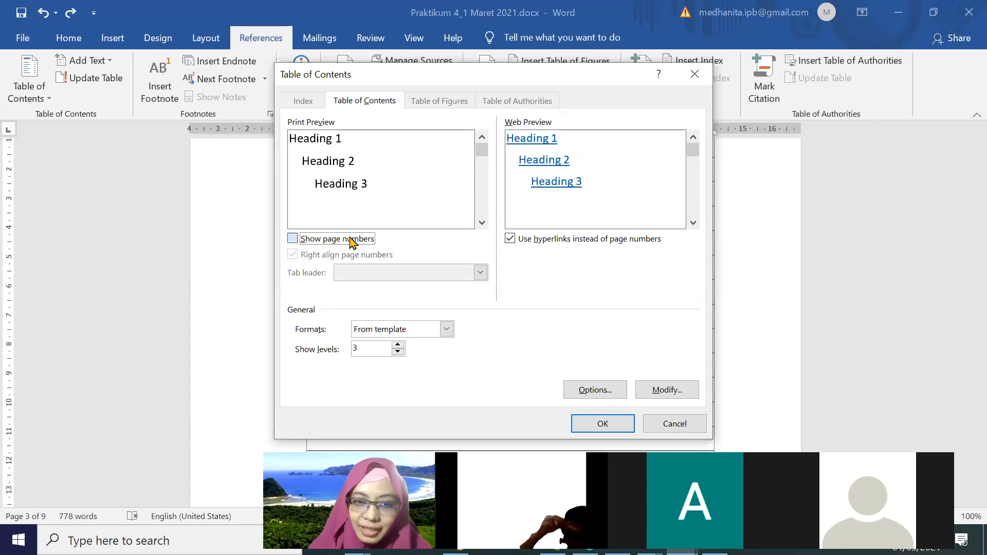
pyautogui.click(351, 241)
# Step: Try the Classic format and five heading levels, returning the table of contents settings to From template and 3 levels
pyautogui.click(423, 330)
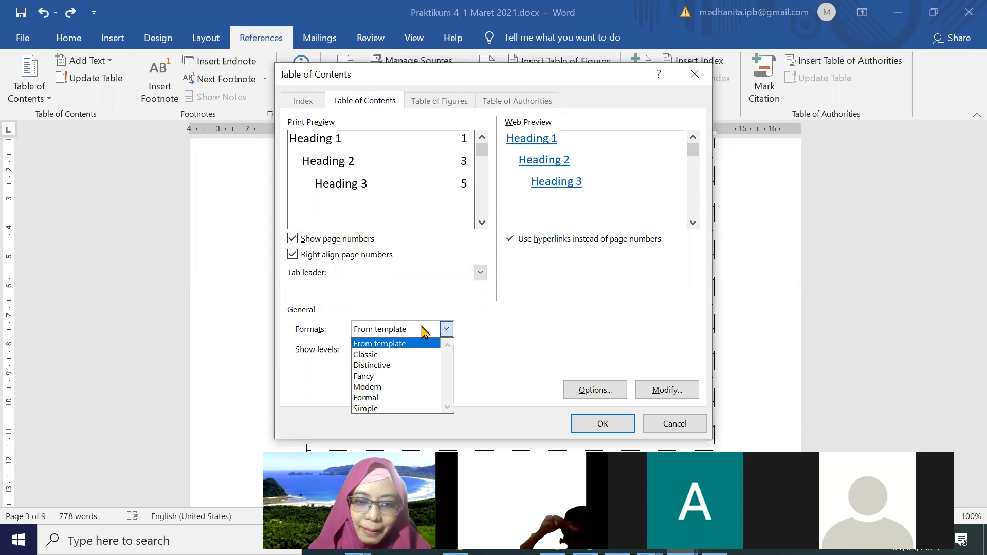
pyautogui.click(426, 360)
pyautogui.click(420, 329)
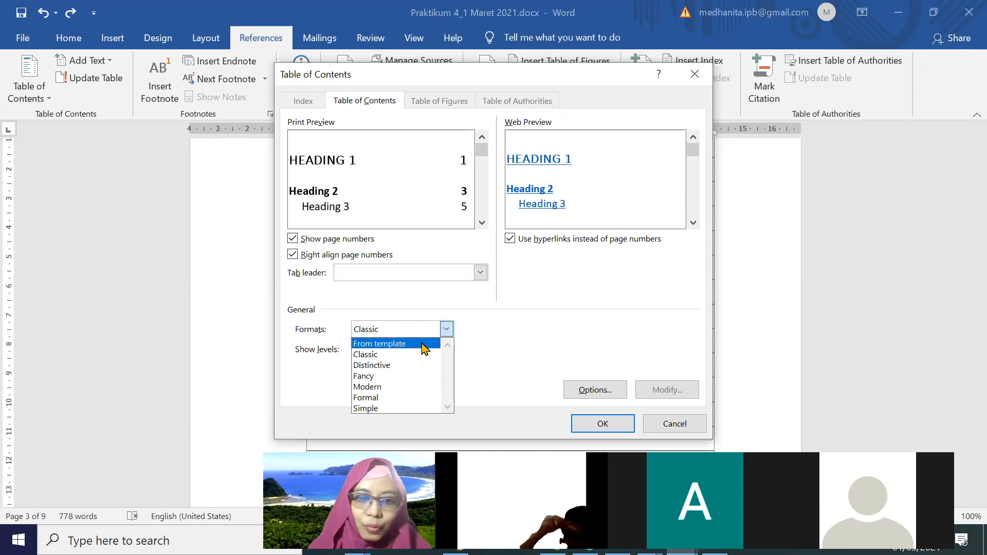
pyautogui.click(415, 344)
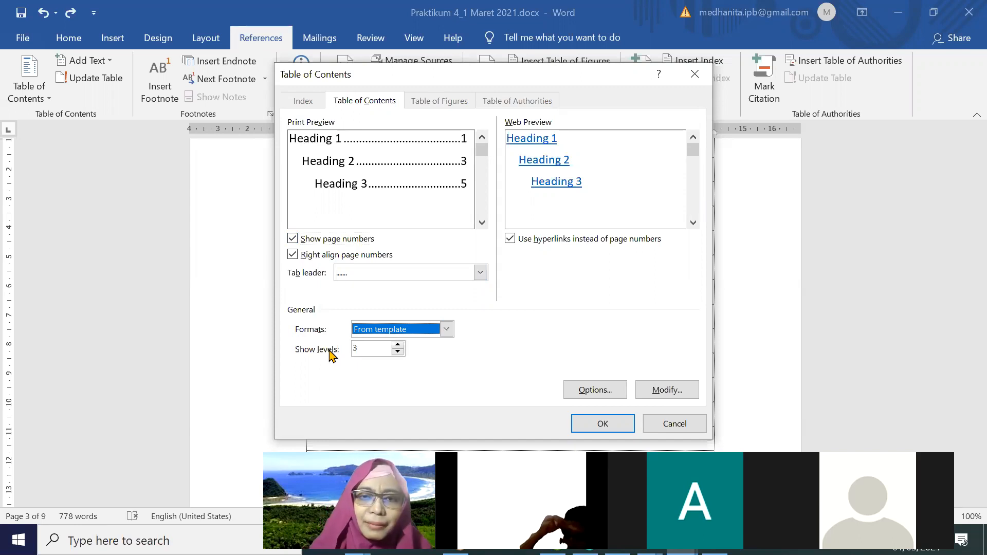
pyautogui.click(399, 344)
pyautogui.click(399, 345)
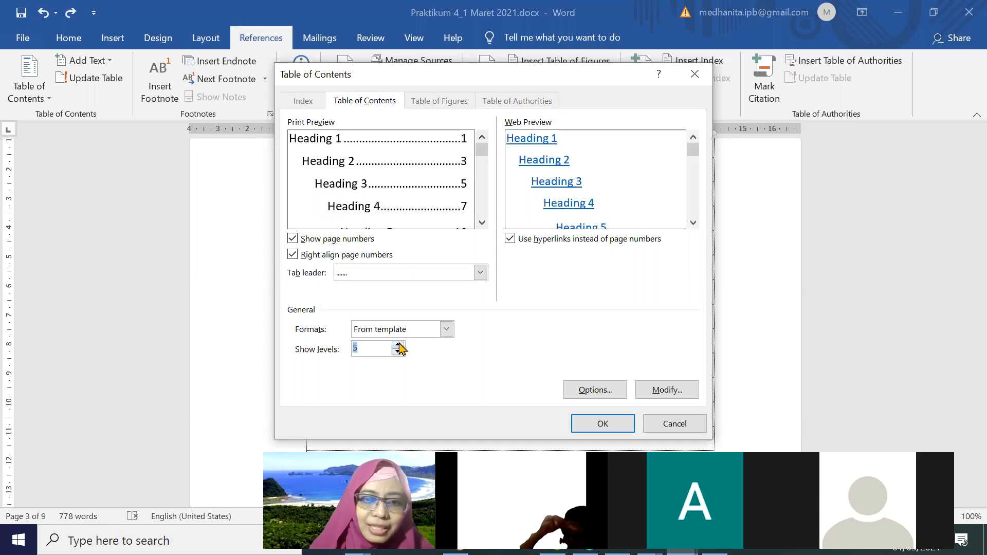
pyautogui.click(398, 352)
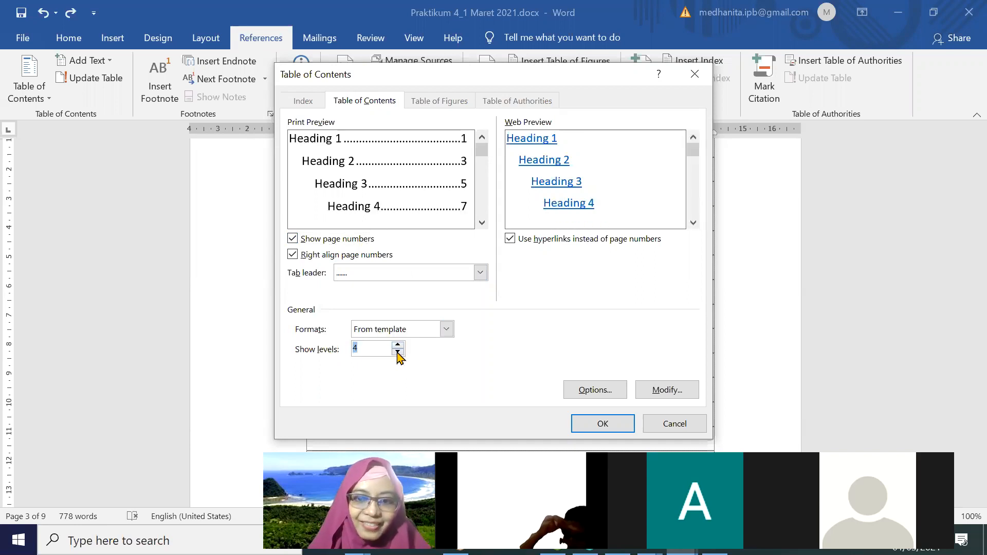
pyautogui.click(398, 352)
# Step: Check the heading styles' TOC levels in the options without changing them, and insert the custom three-level table of contents
pyautogui.click(595, 390)
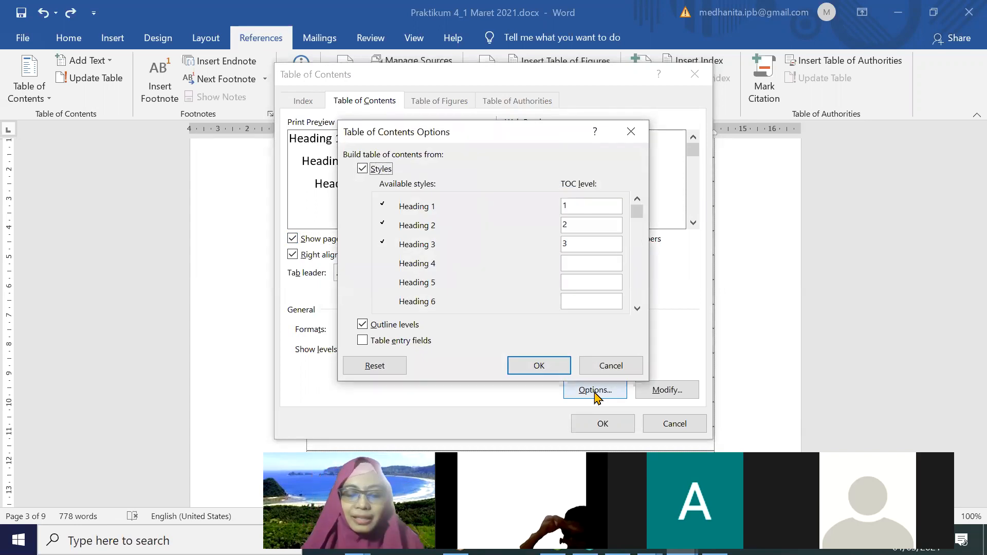
pyautogui.click(579, 207)
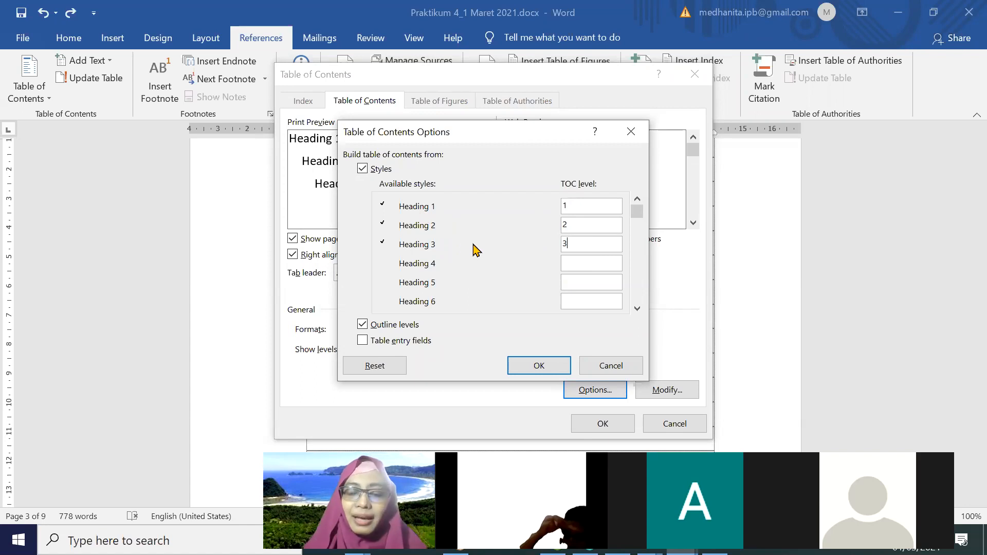
pyautogui.click(591, 373)
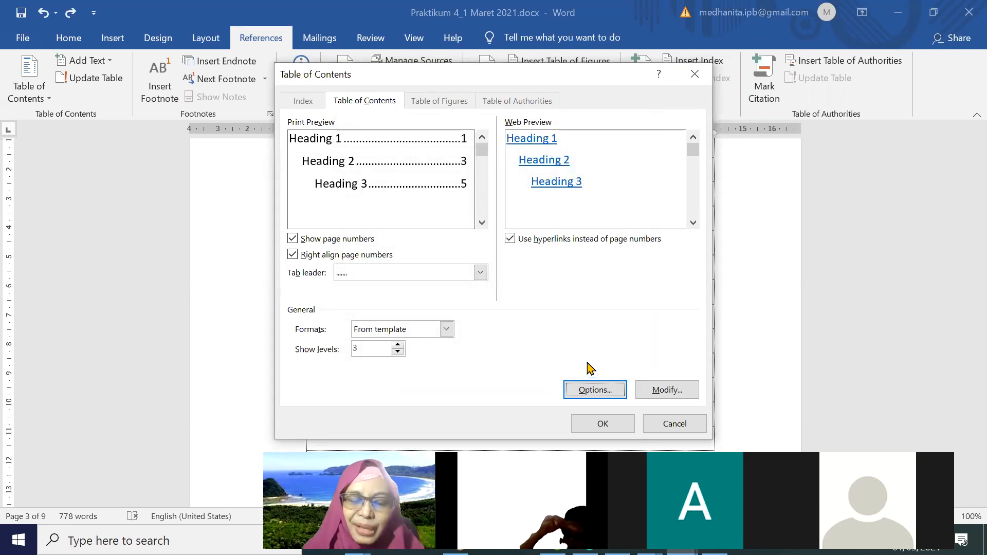
pyautogui.click(614, 426)
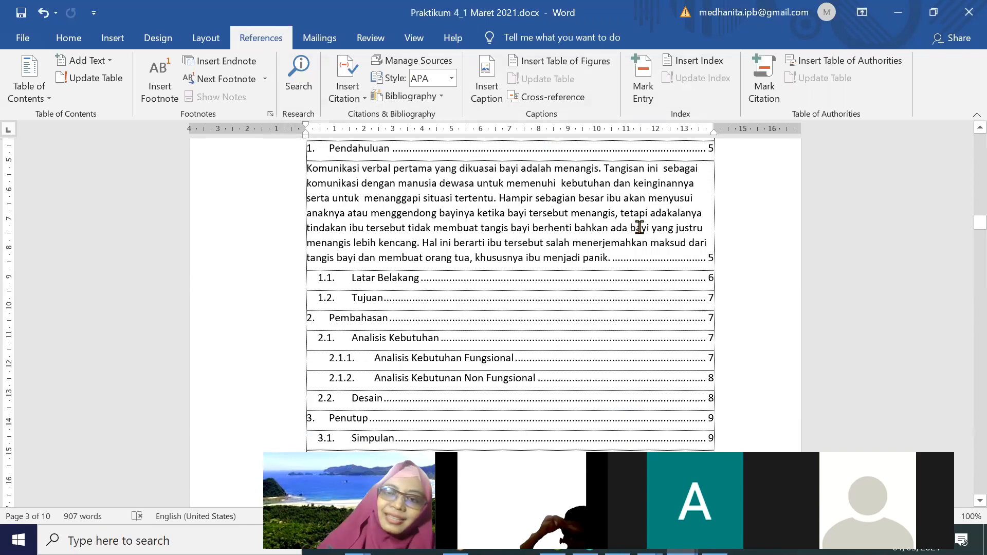
# Step: Set the table of contents' tab leader to (none) and replace the existing table with it
pyautogui.scroll(3, 487, 280)
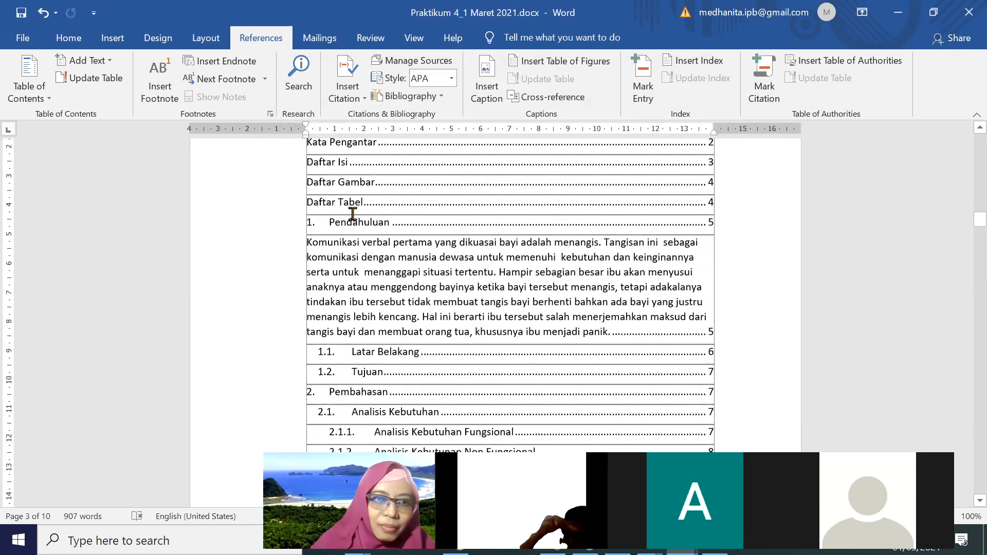
pyautogui.click(39, 101)
pyautogui.click(123, 457)
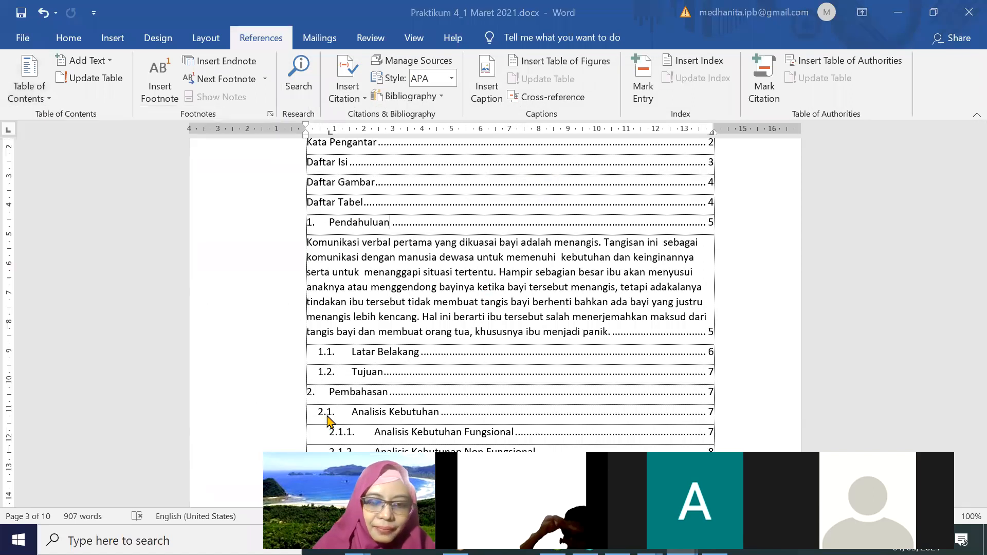
pyautogui.click(432, 275)
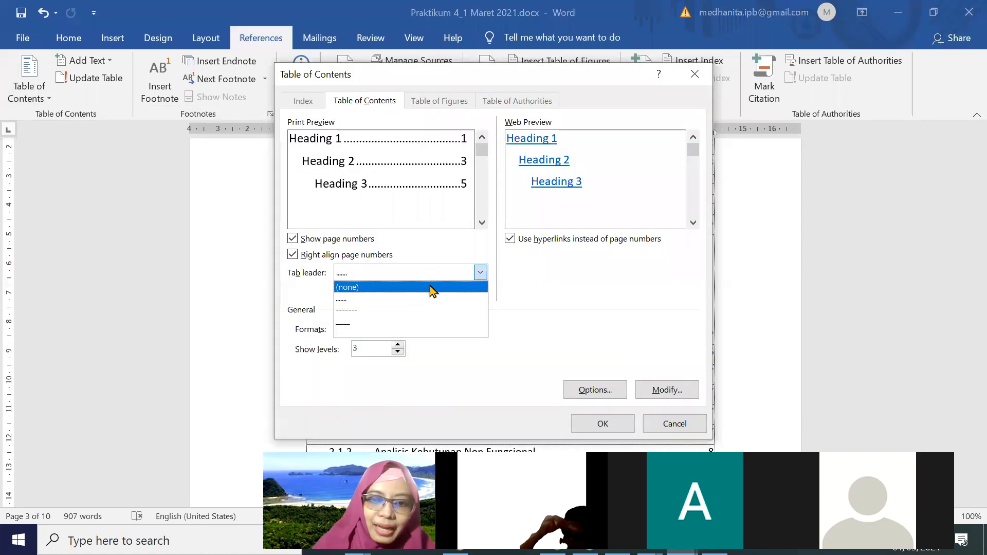
pyautogui.click(432, 291)
pyautogui.click(597, 425)
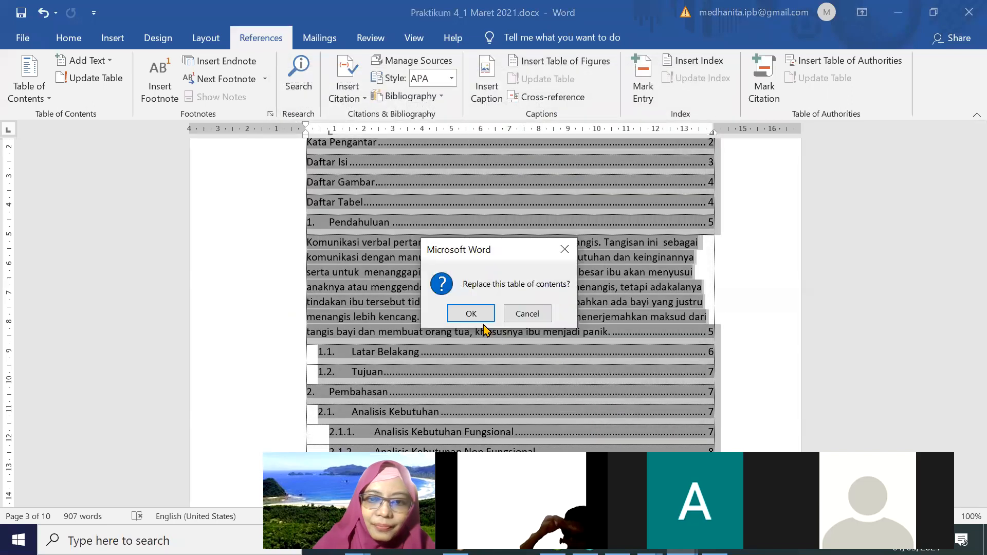
pyautogui.click(470, 314)
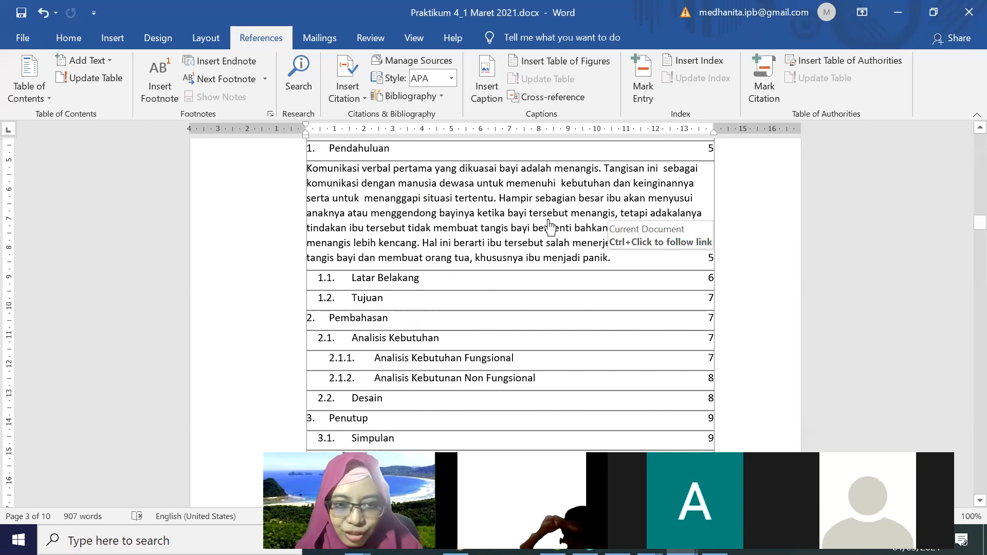
# Step: Apply the Normal style at font size 12 to the first body paragraph under the Pendahuluan title
pyautogui.scroll(-5, 548, 220)
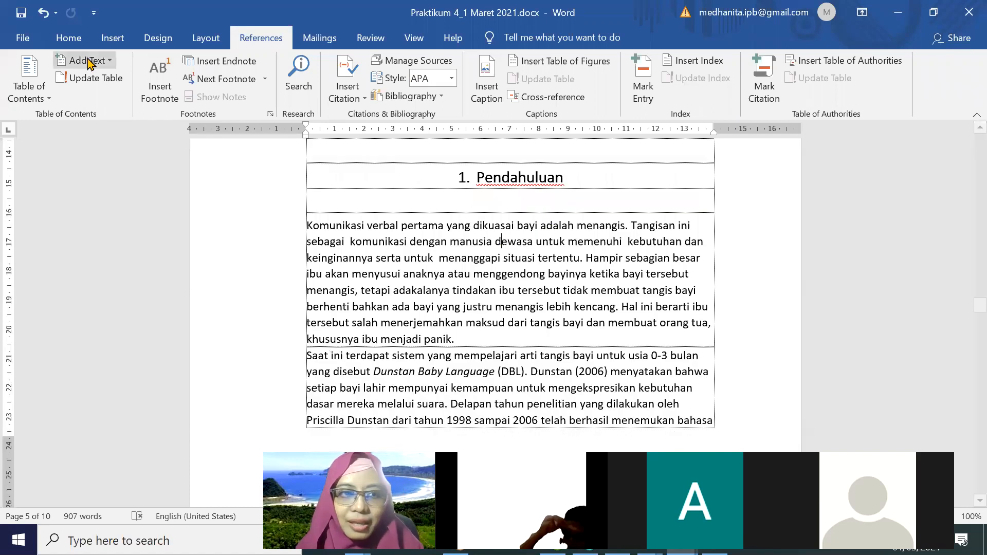
pyautogui.click(69, 38)
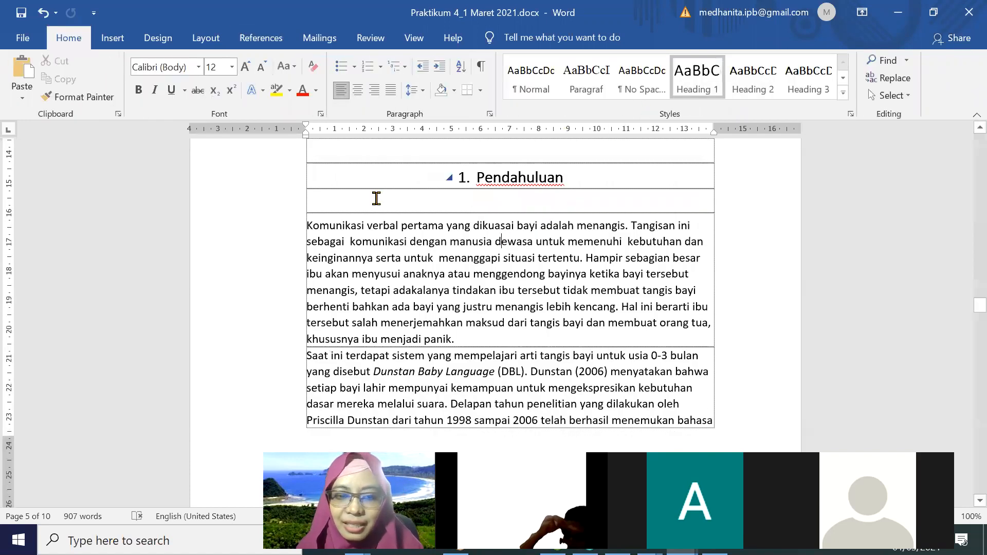
pyautogui.click(317, 227)
pyautogui.moveTo(308, 225); pyautogui.dragTo(484, 340)
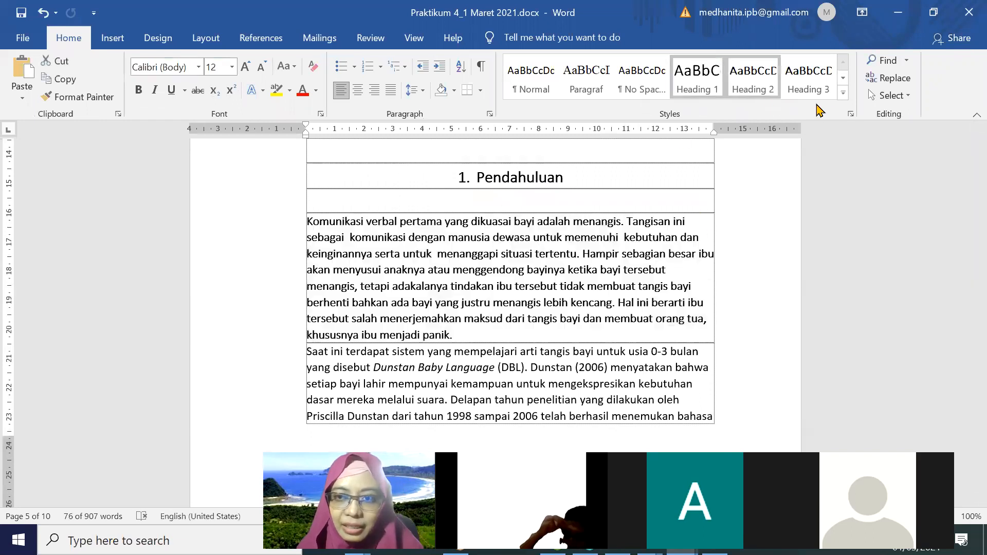
pyautogui.click(844, 92)
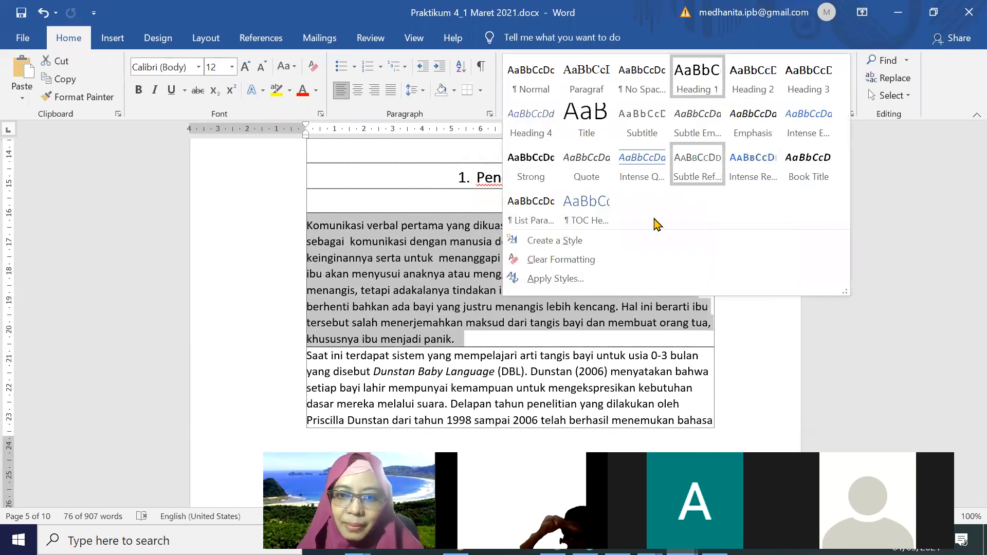
pyautogui.click(533, 91)
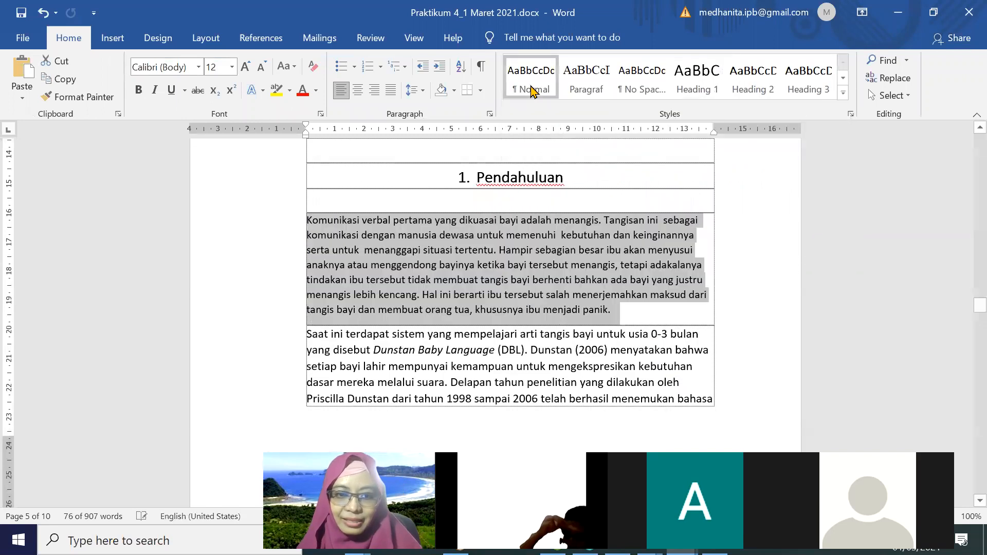
pyautogui.click(232, 66)
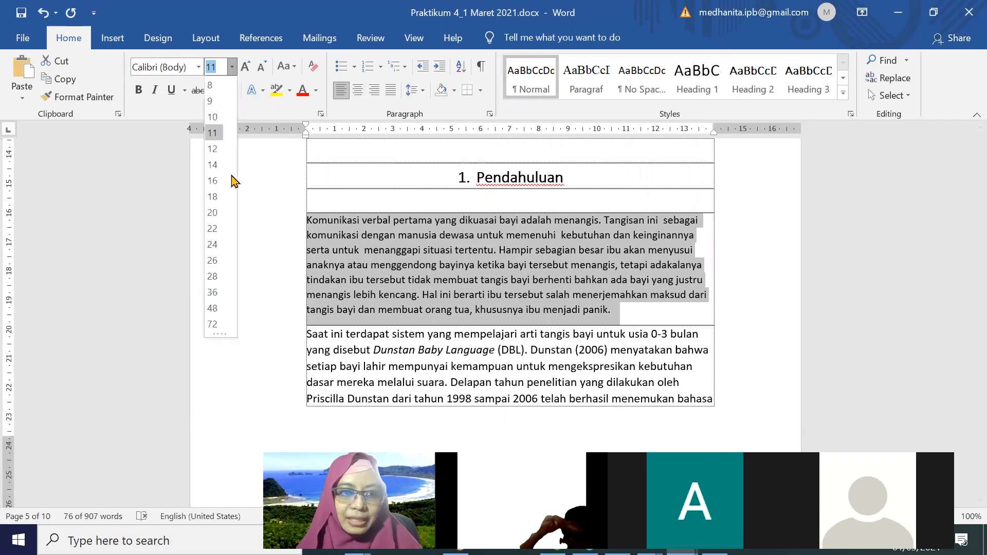
pyautogui.click(216, 150)
pyautogui.click(541, 304)
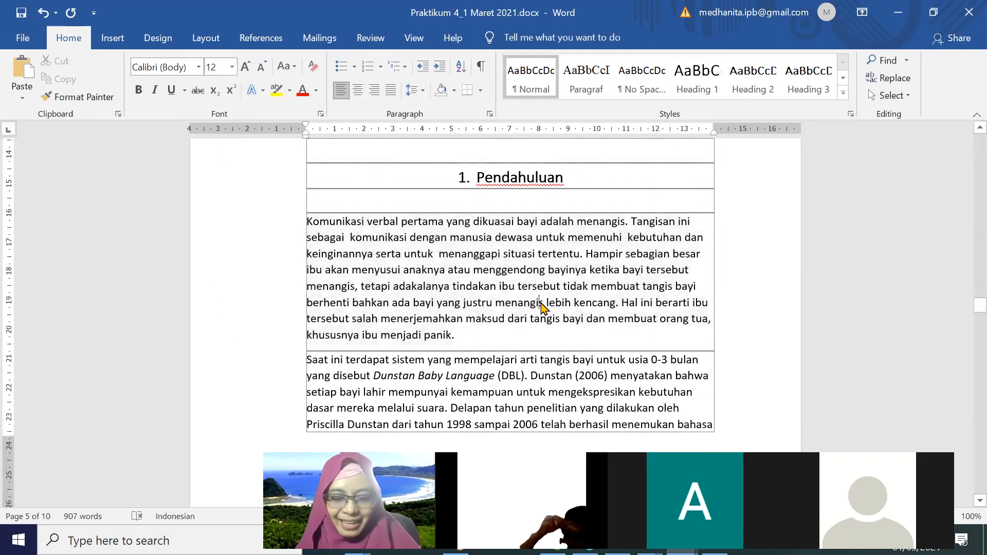
# Step: Update the entire table of contents under Daftar Isi and review its entries
pyautogui.moveTo(979, 308); pyautogui.dragTo(963, 198)
pyautogui.scroll(-10, 810, 264)
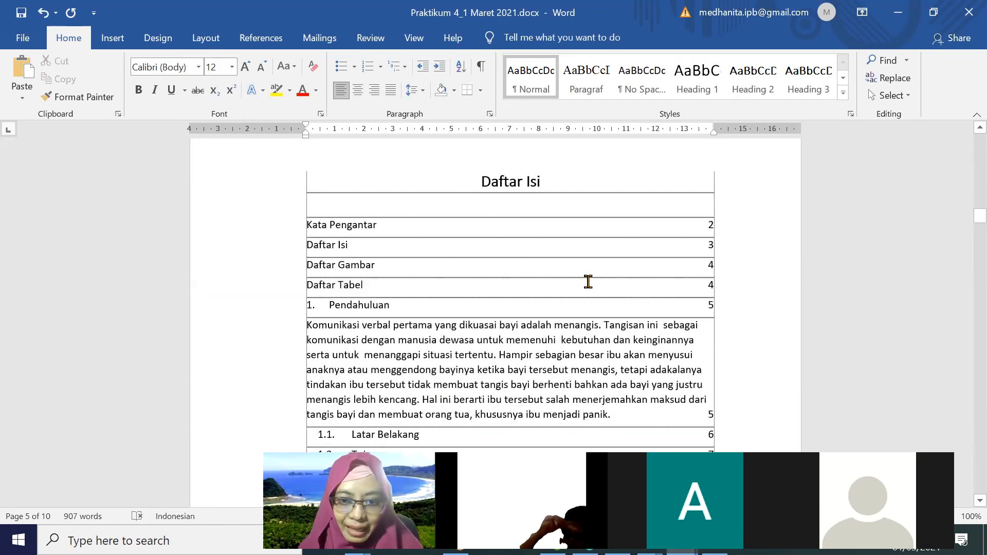
pyautogui.rightClick(588, 282)
pyautogui.rightClick(578, 339)
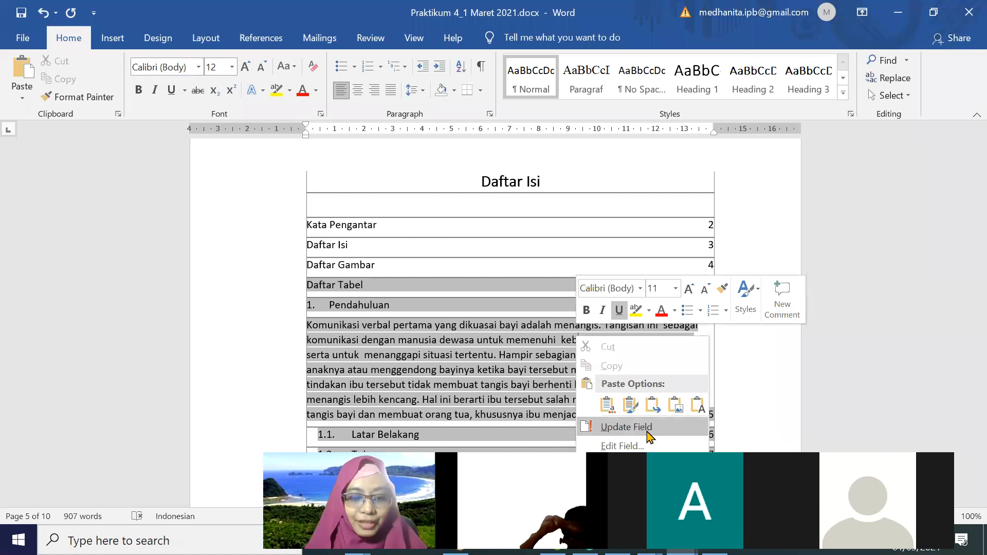
pyautogui.click(627, 428)
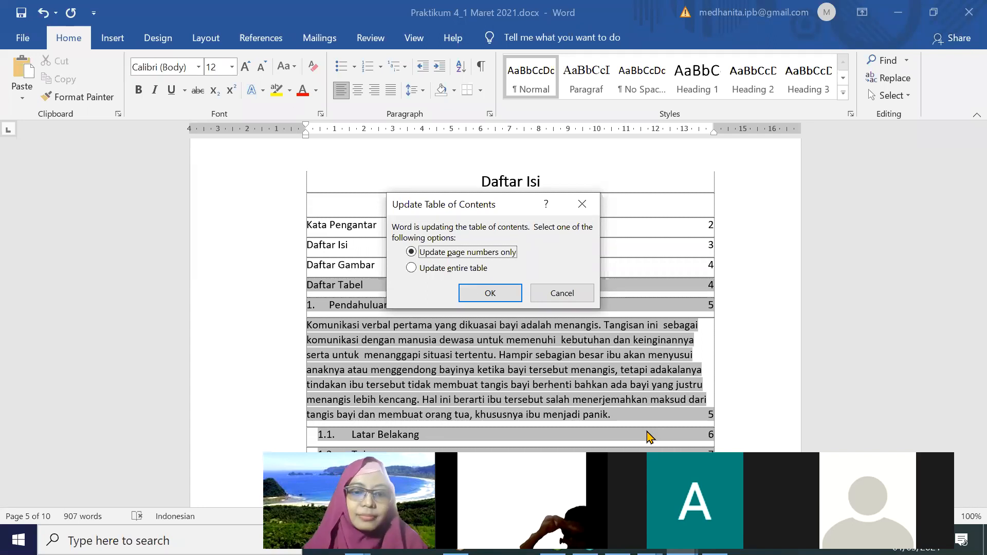
pyautogui.click(434, 273)
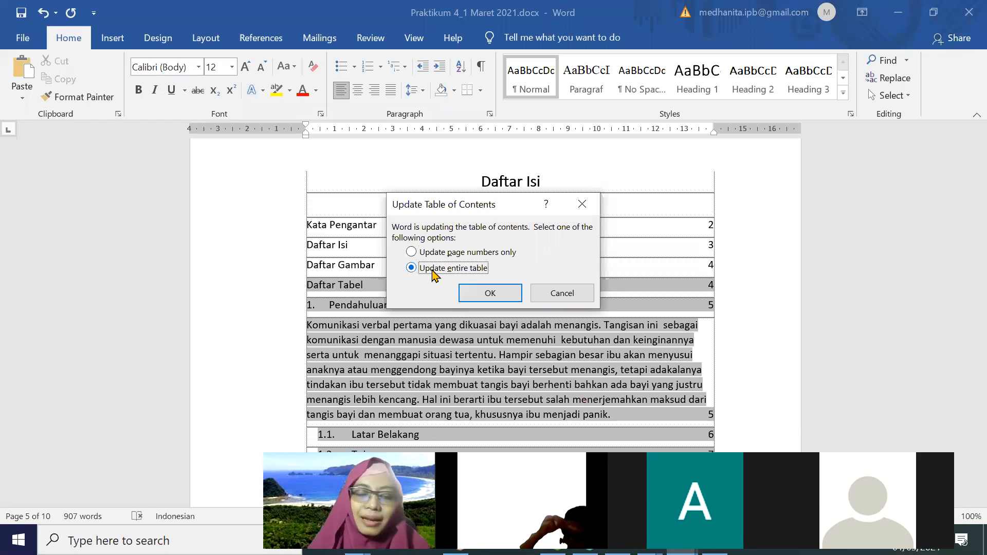
pyautogui.click(482, 294)
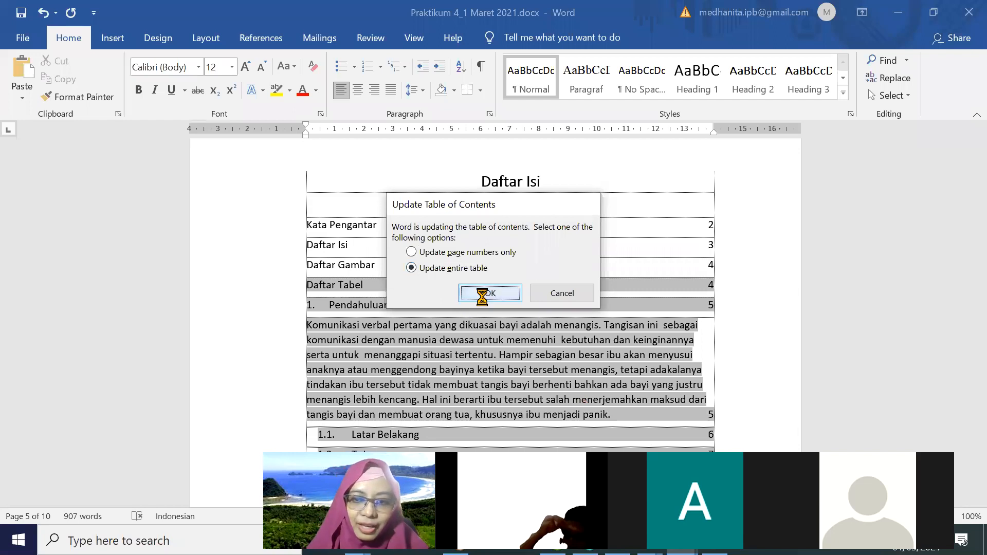
pyautogui.scroll(-1, 475, 306)
pyautogui.scroll(-4, 475, 305)
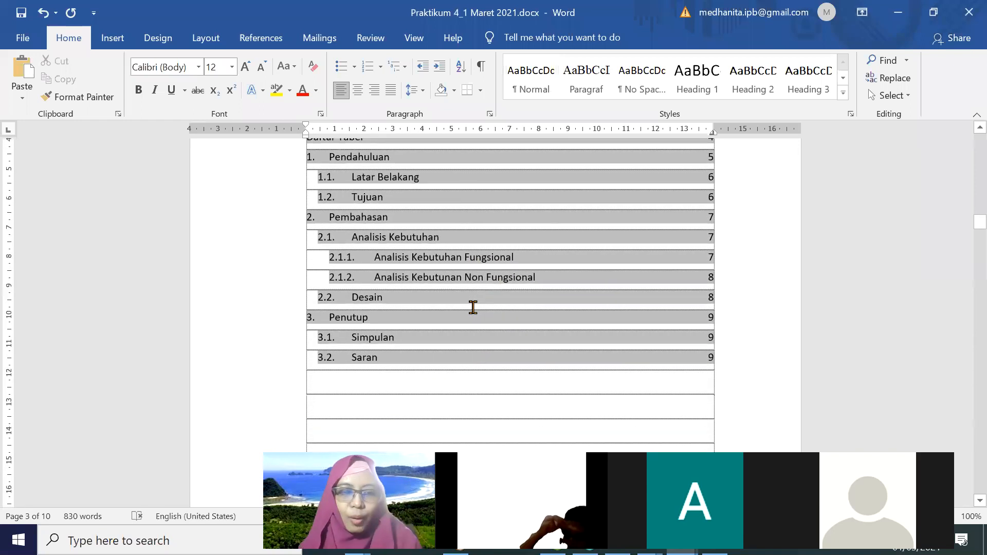
# Step: Follow the Penutup entry to its title and add blank lines above it to push it onto the next page
pyautogui.keyDown('ctrl'); pyautogui.click(367, 319); pyautogui.keyUp('ctrl')
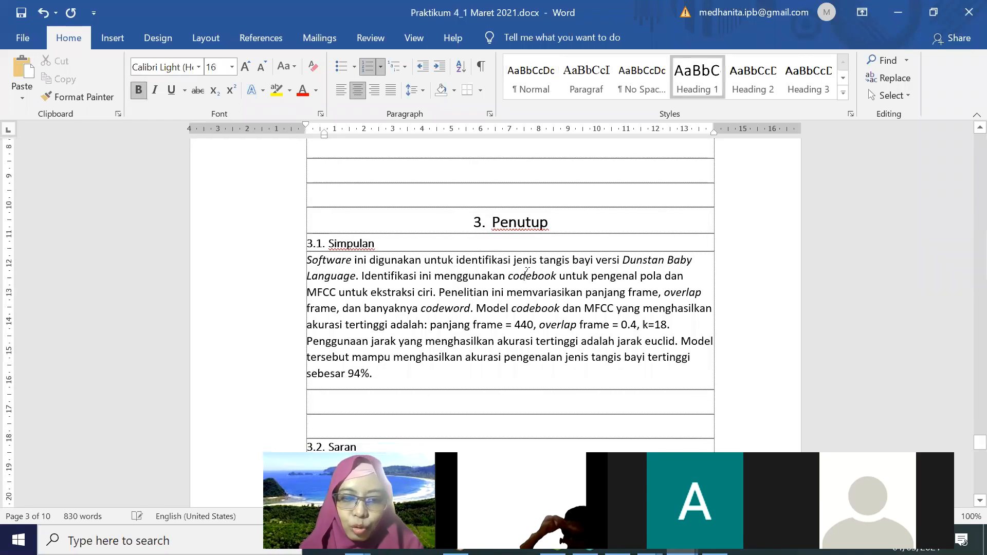
pyautogui.click(520, 198)
pyautogui.press('Return')
pyautogui.press('Return')
pyautogui.press('Return')
pyautogui.press('Return')
pyautogui.press('Return')
pyautogui.press('Return')
pyautogui.press('Return')
pyautogui.press('Return')
pyautogui.press('Return')
pyautogui.press('Return')
pyautogui.press('Return')
pyautogui.press('Return')
pyautogui.press('Return')
pyautogui.press('Return')
pyautogui.press('Return')
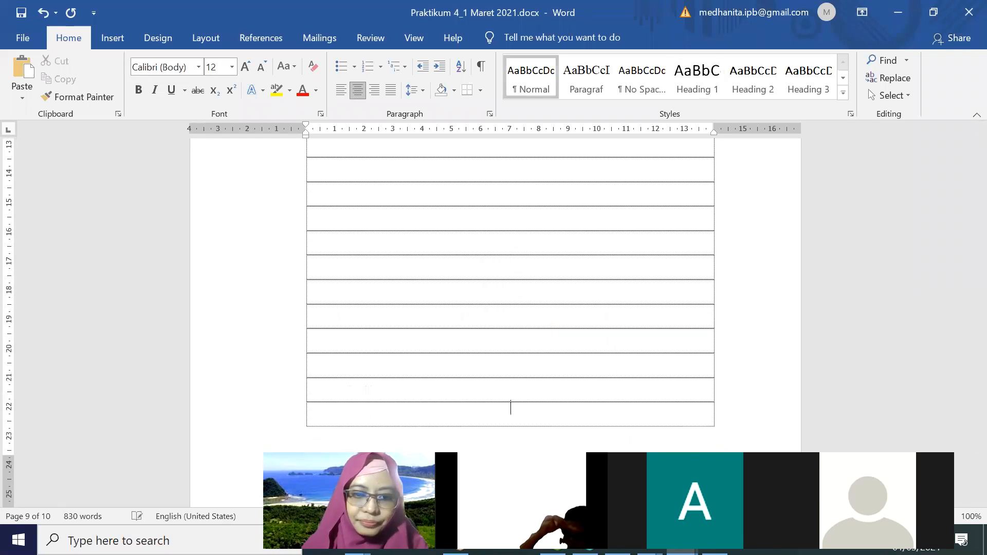
pyautogui.press('Return')
pyautogui.scroll(-4, 520, 196)
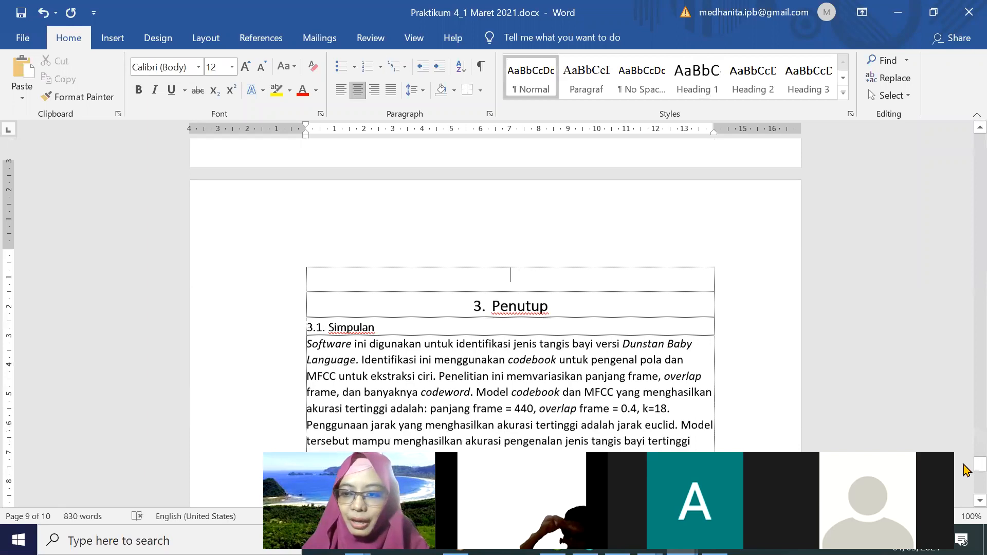
# Step: Update only the page numbers of the table of contents under Daftar Isi
pyautogui.moveTo(967, 470); pyautogui.dragTo(958, 134)
pyautogui.scroll(-5, 690, 264)
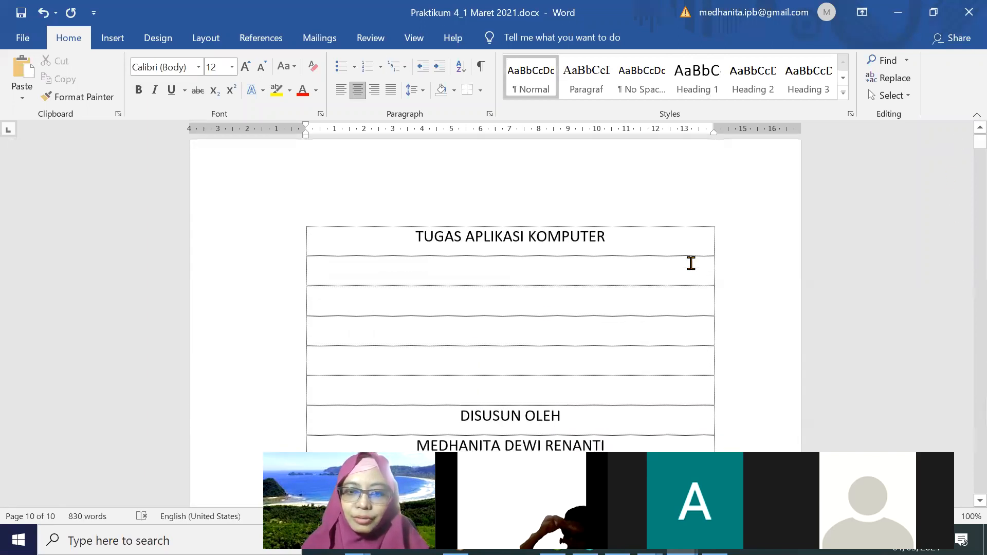
pyautogui.scroll(-20, 691, 264)
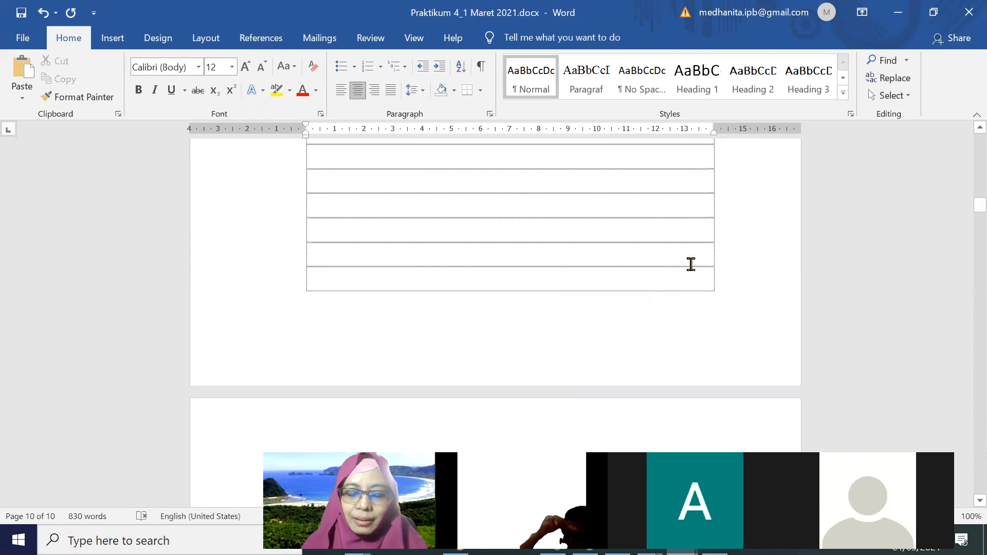
pyautogui.scroll(-7, 691, 265)
pyautogui.scroll(1, 689, 264)
pyautogui.rightClick(575, 249)
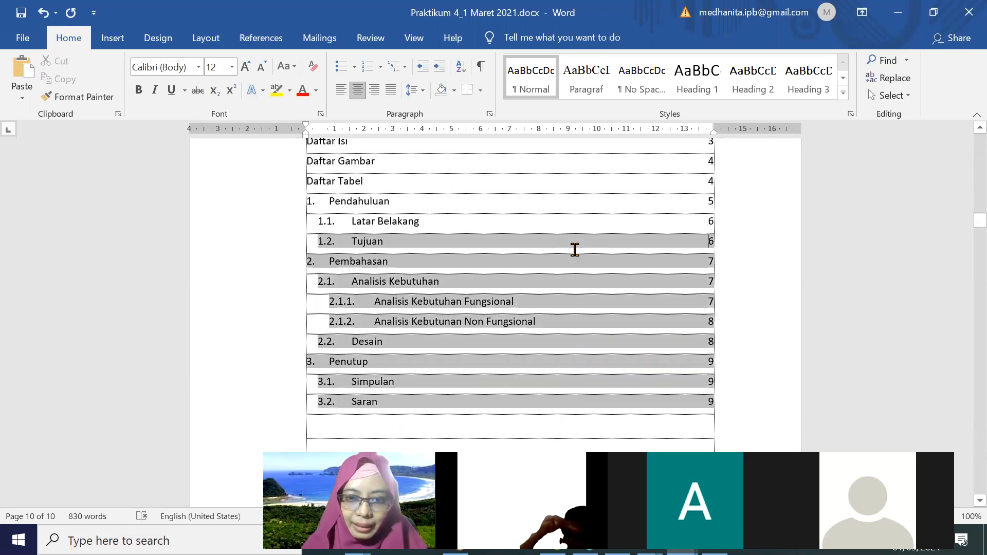
pyautogui.click(650, 345)
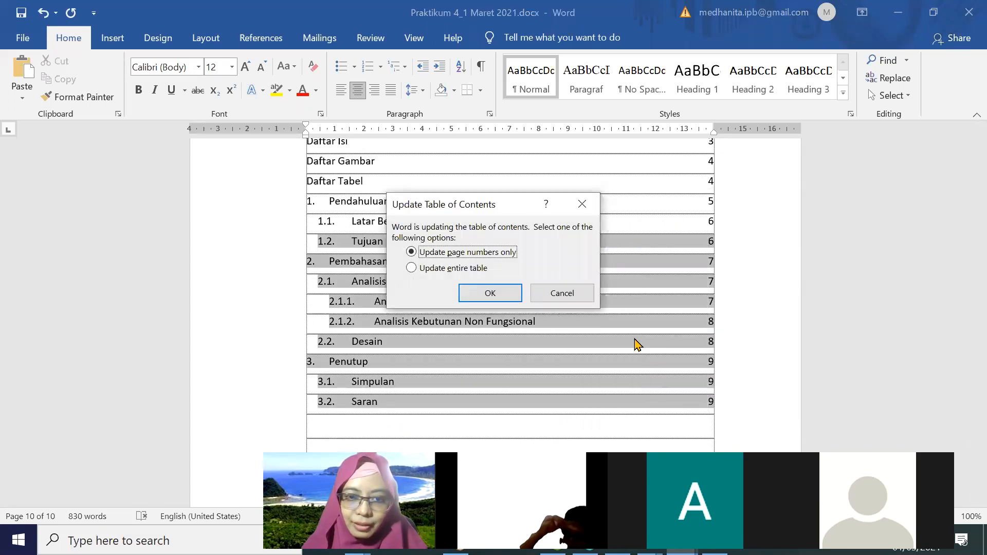
pyautogui.click(503, 303)
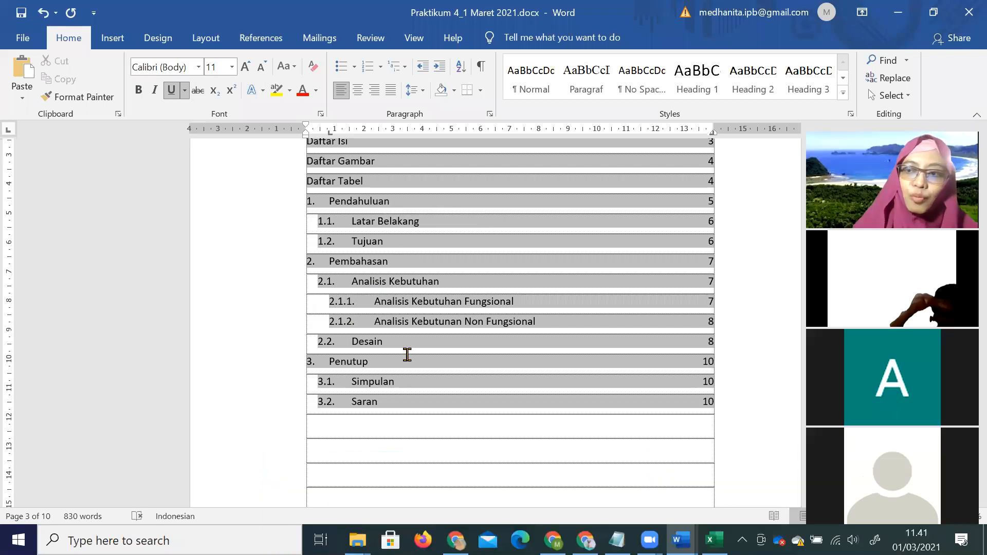
# Step: Review the updated table of contents and the pages down to 1.1. Latar Belakang, and check the topic list in Notepad
pyautogui.scroll(10, 407, 354)
pyautogui.scroll(5, 407, 355)
pyautogui.scroll(-17, 408, 354)
pyautogui.click(408, 355)
pyautogui.press('pagedown')
pyautogui.press('pagedown')
pyautogui.press('pagedown')
pyautogui.press('pagedown')
pyautogui.press('pagedown')
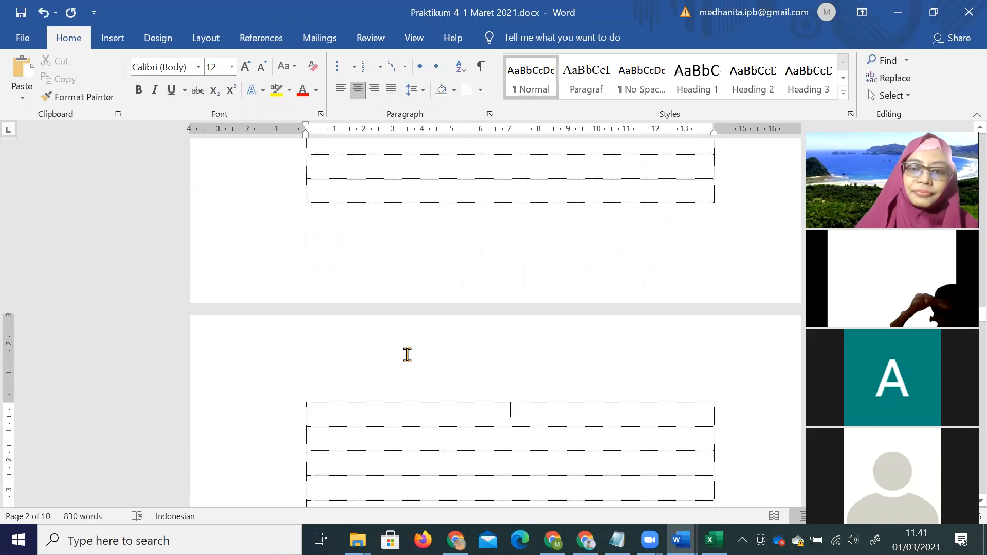
pyautogui.press('pagedown')
pyautogui.scroll(1, 461, 232)
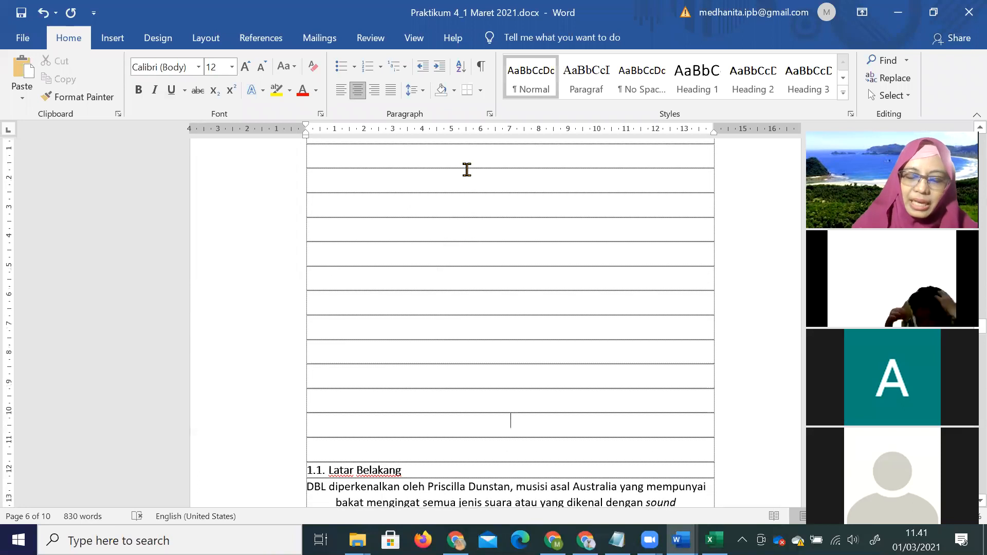
pyautogui.click(617, 540)
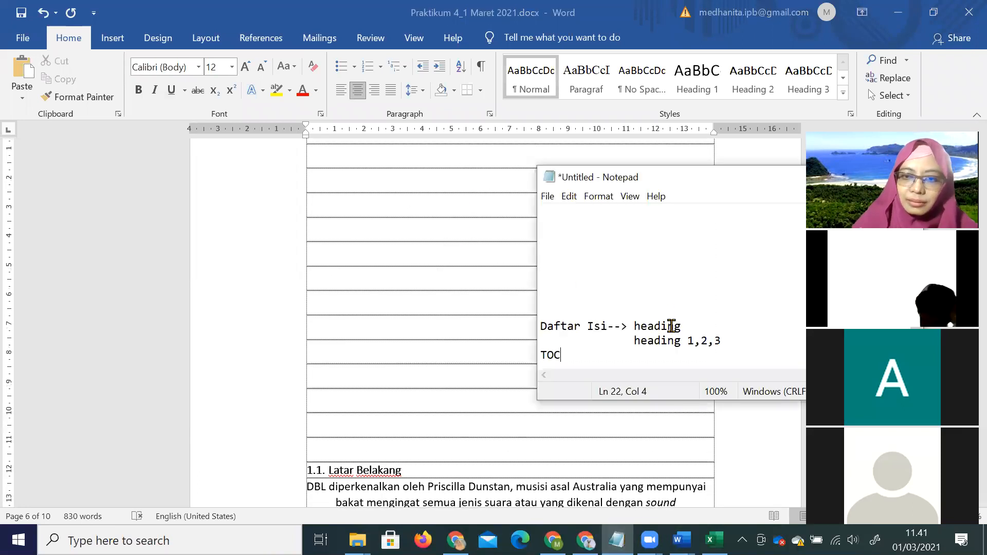
pyautogui.click(665, 312)
pyautogui.scroll(4, 666, 311)
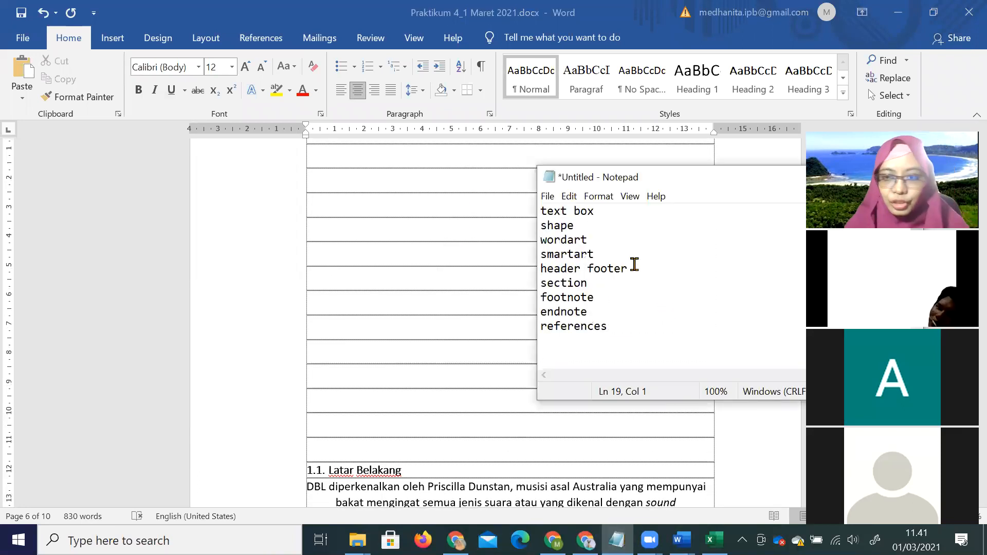
# Step: Return to the Word report and insert blue reflected WordArt reading "MAB 57 OK" on the blank lines above 1.1. Latar Belakang
pyautogui.click(447, 256)
pyautogui.scroll(2, 447, 252)
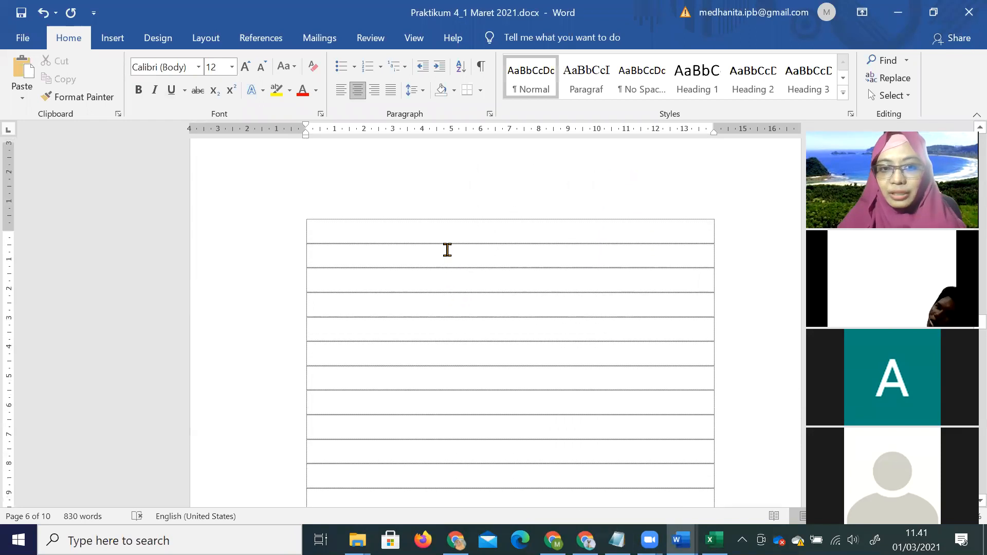
pyautogui.click(114, 40)
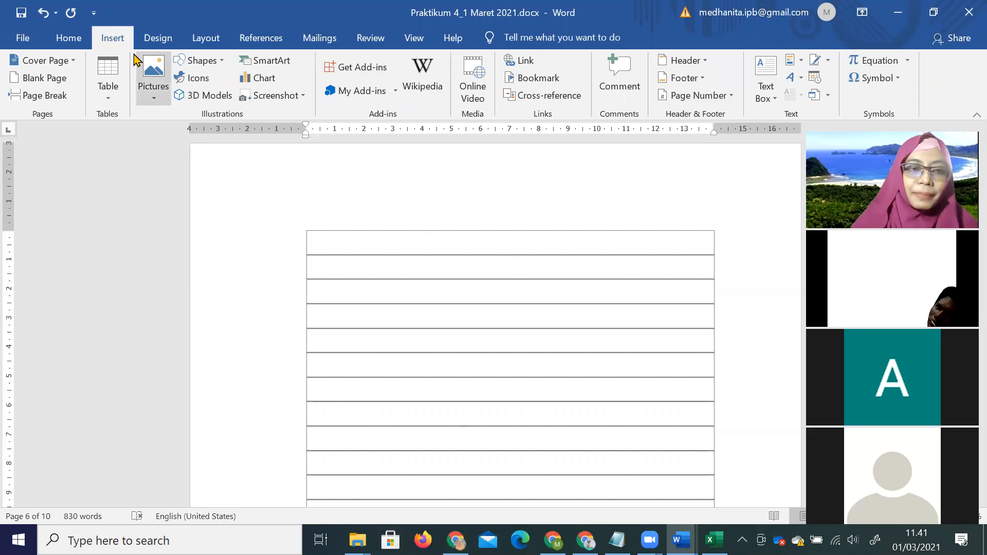
pyautogui.click(793, 79)
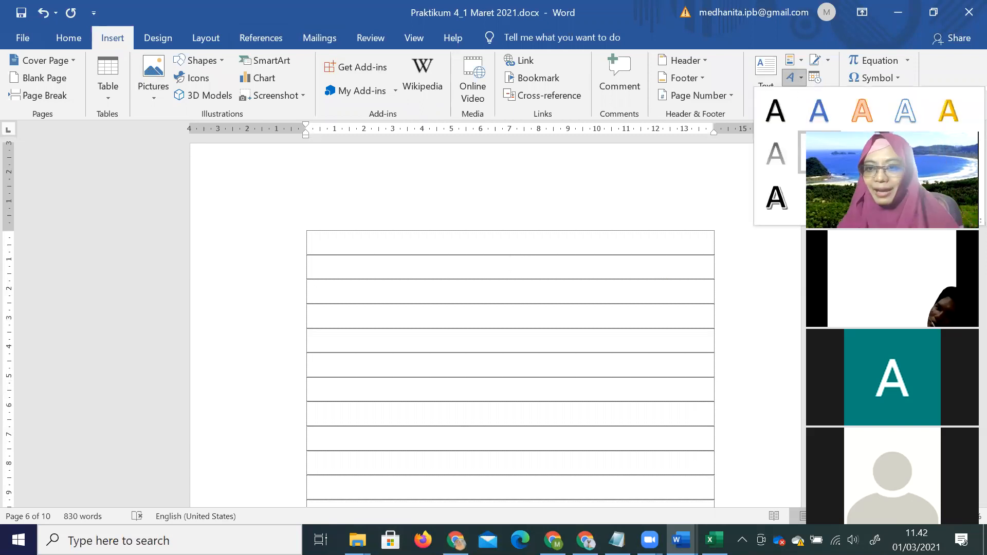
pyautogui.write('M')
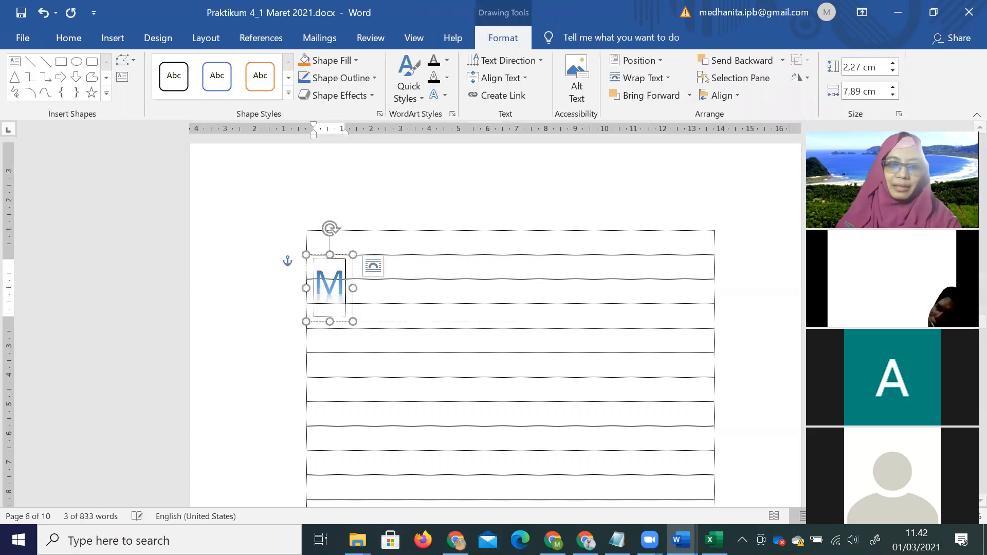
pyautogui.write('AB 57 OK')
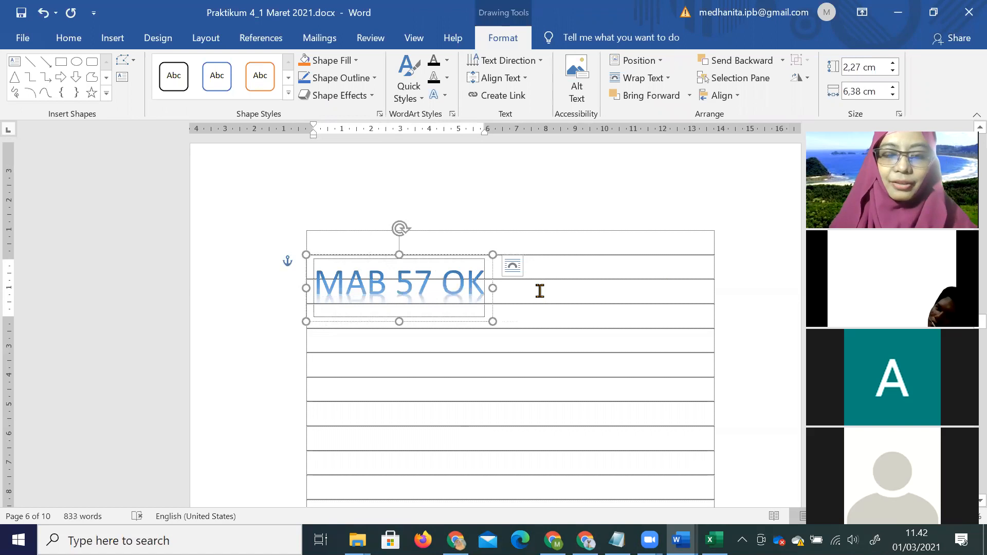
pyautogui.click(676, 383)
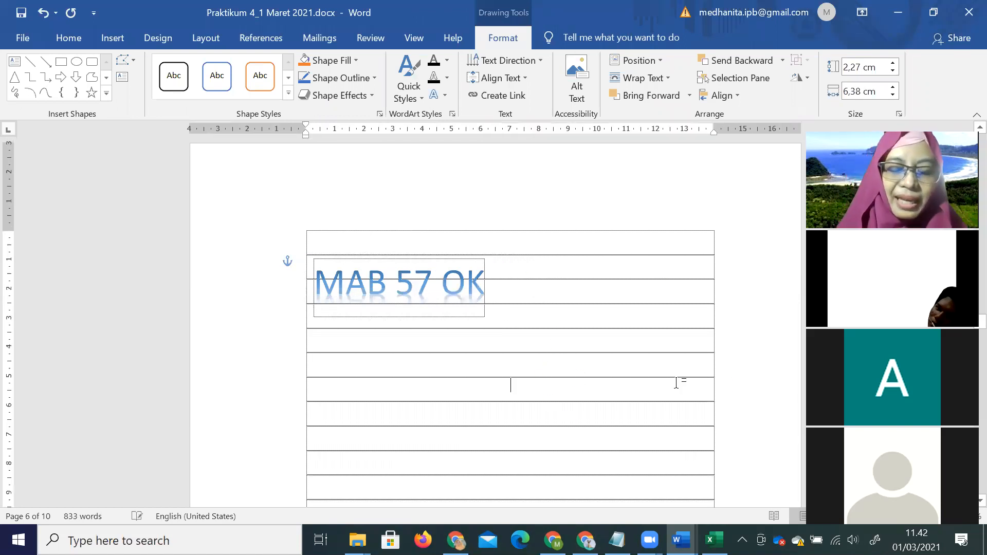
# Step: Apply the solid orange theme shape style with an outline to the "MAB 57 OK" WordArt box
pyautogui.click(452, 286)
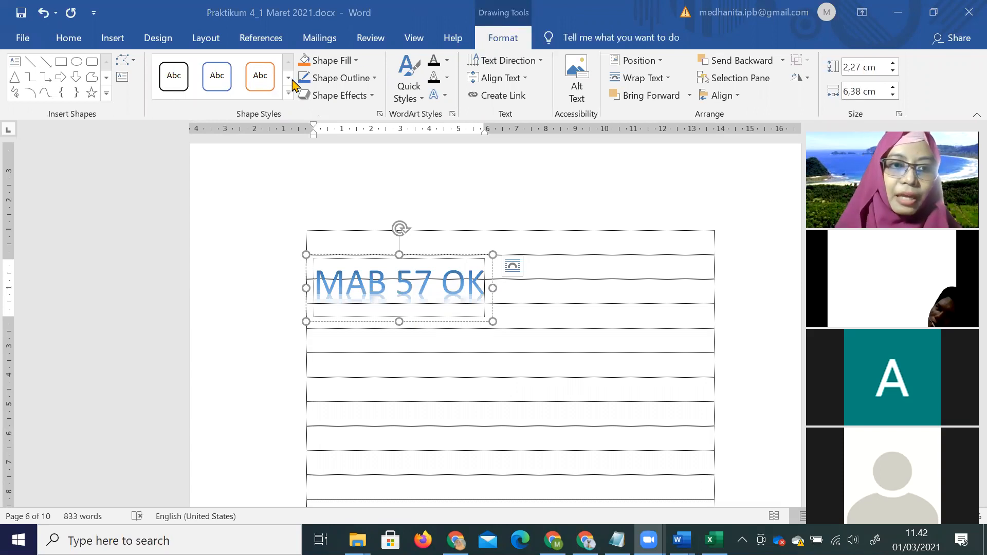
pyautogui.click(285, 97)
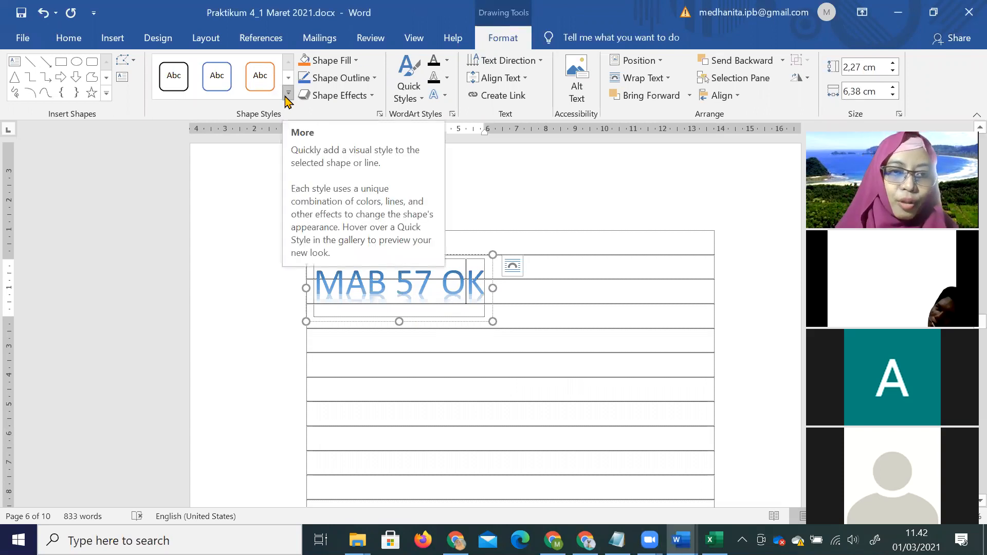
pyautogui.click(286, 96)
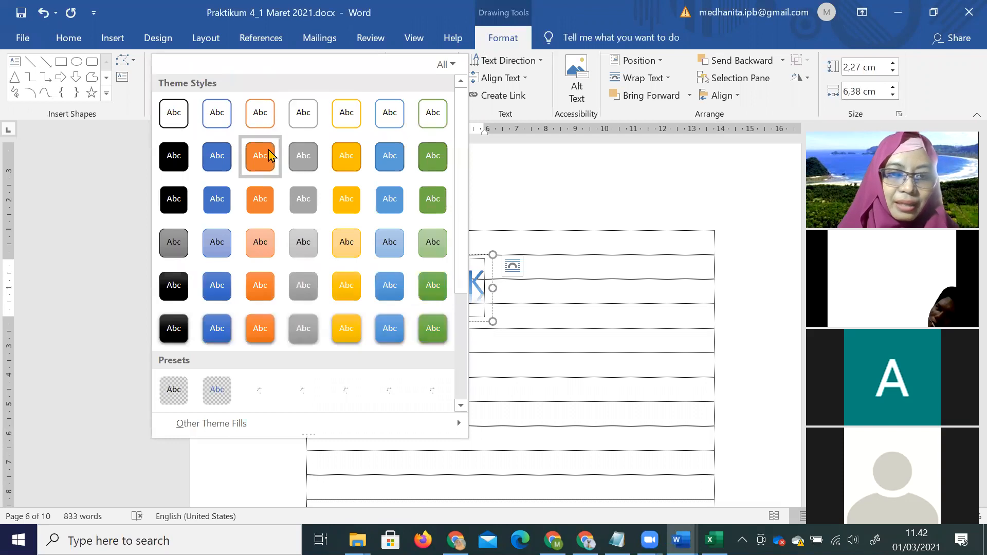
pyautogui.click(260, 155)
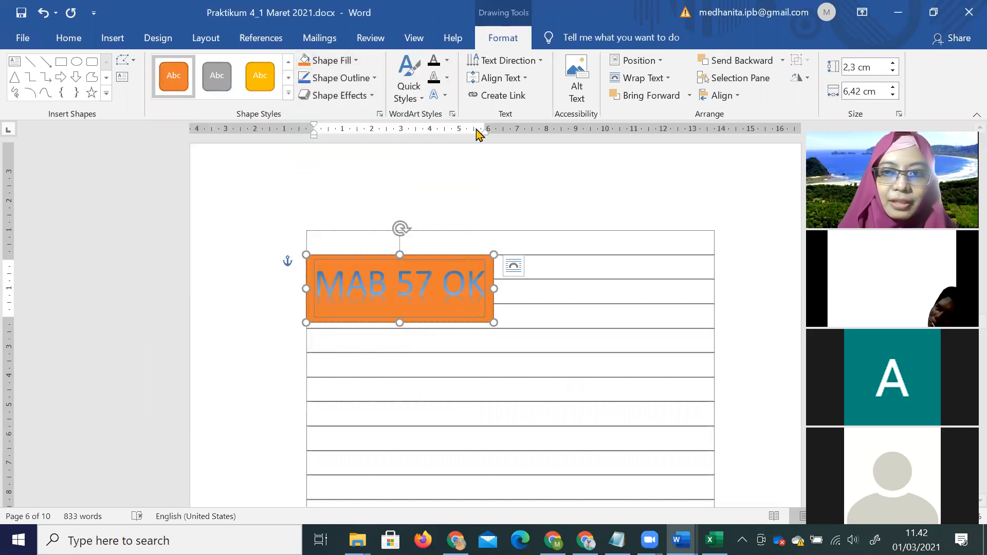
# Step: Apply the white WordArt quick style with an orange outline to the word "OK" in the orange box
pyautogui.click(410, 100)
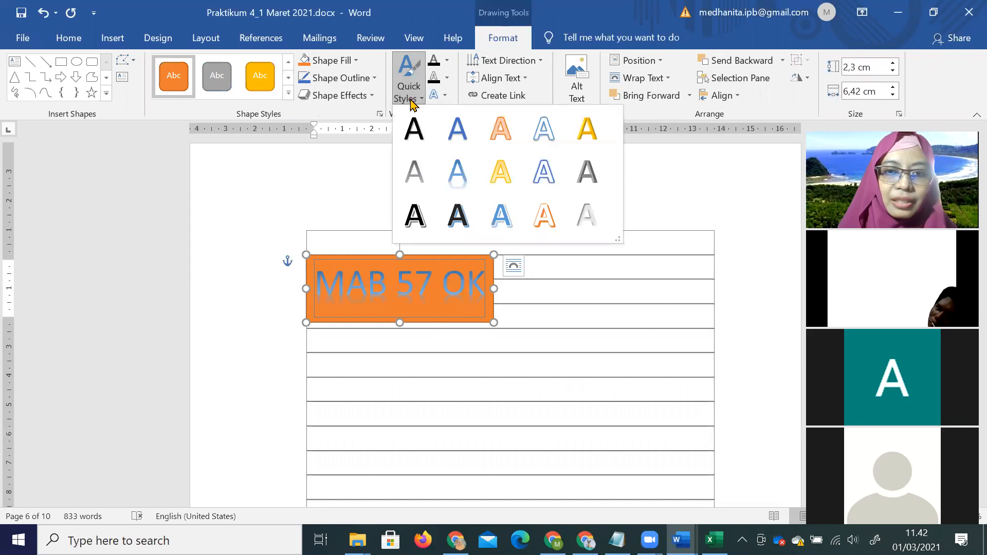
pyautogui.click(546, 216)
pyautogui.click(544, 288)
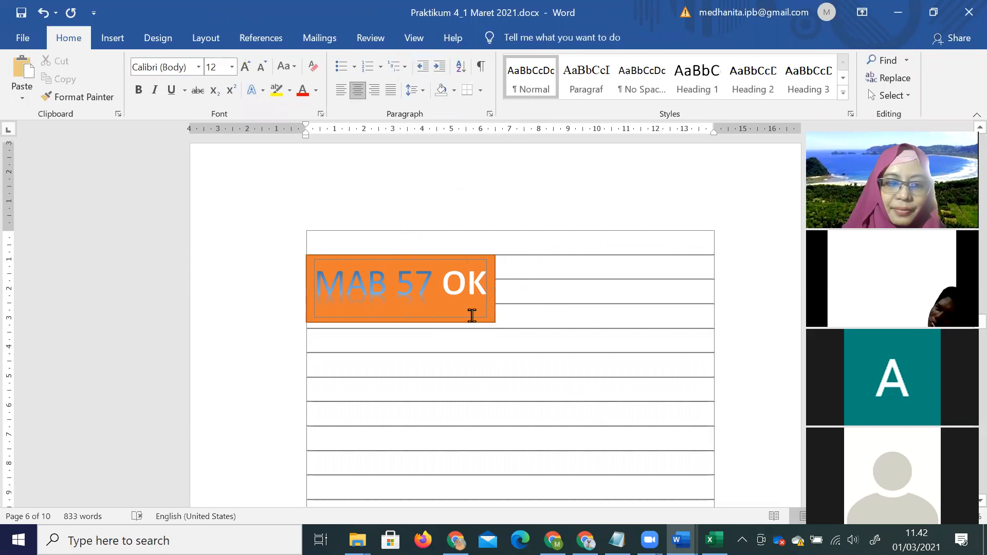
# Step: Add the centered caption "Slogan MAB 57" on a line below the orange WordArt box
pyautogui.click(489, 265)
pyautogui.click(525, 316)
pyautogui.press('Return')
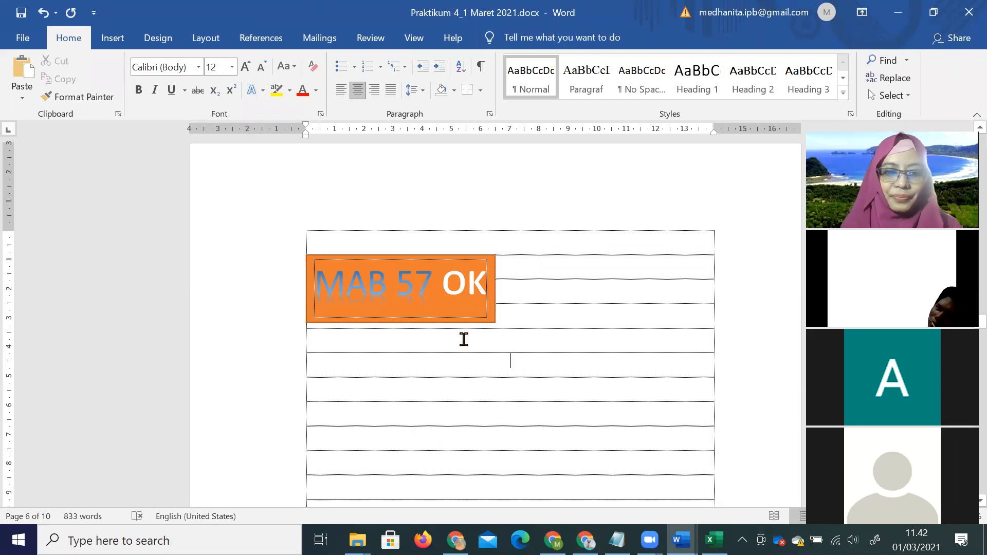
pyautogui.write('Sloga')
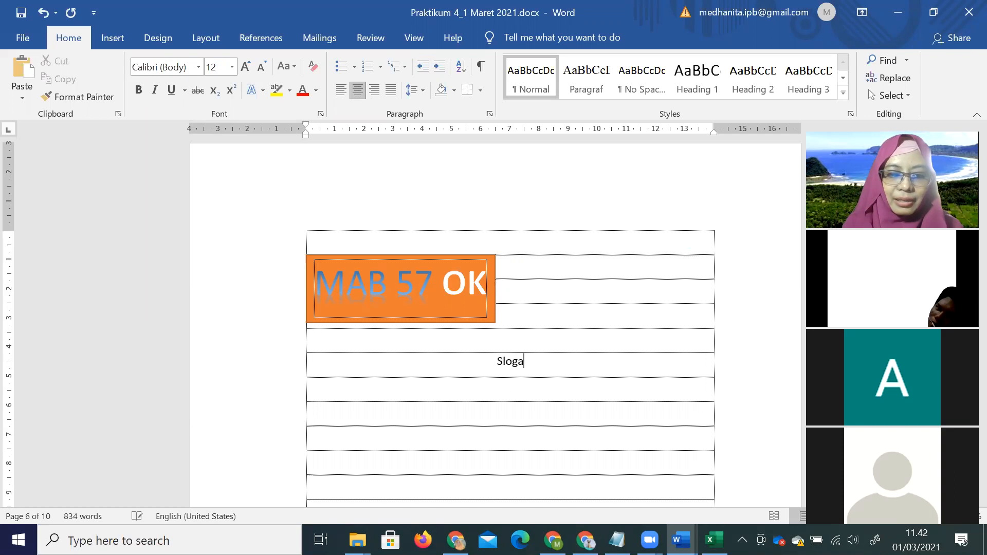
pyautogui.write('n MAB 57')
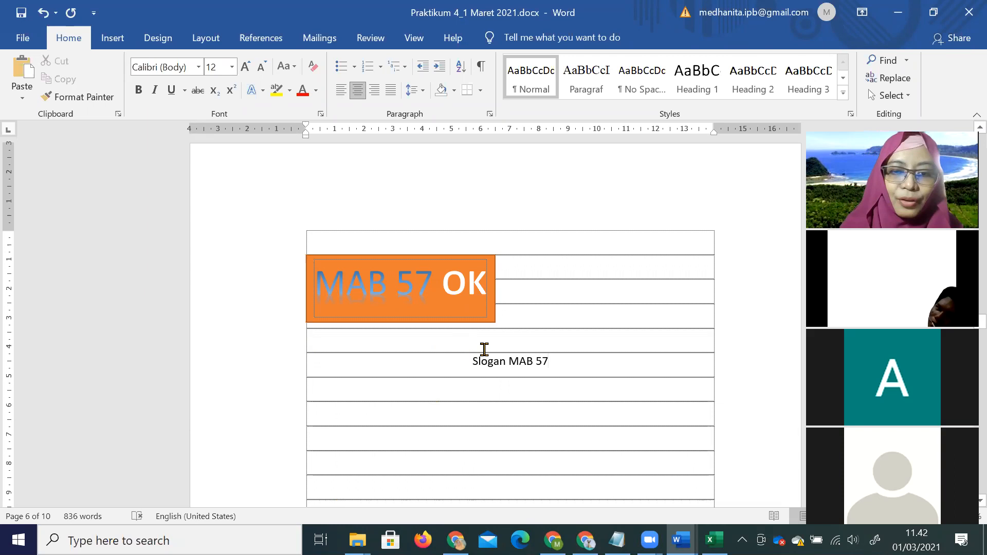
# Step: Look through the Latar Belakang section down to 1.2. Tujuan and check the topic list in Notepad
pyautogui.scroll(-8, 522, 374)
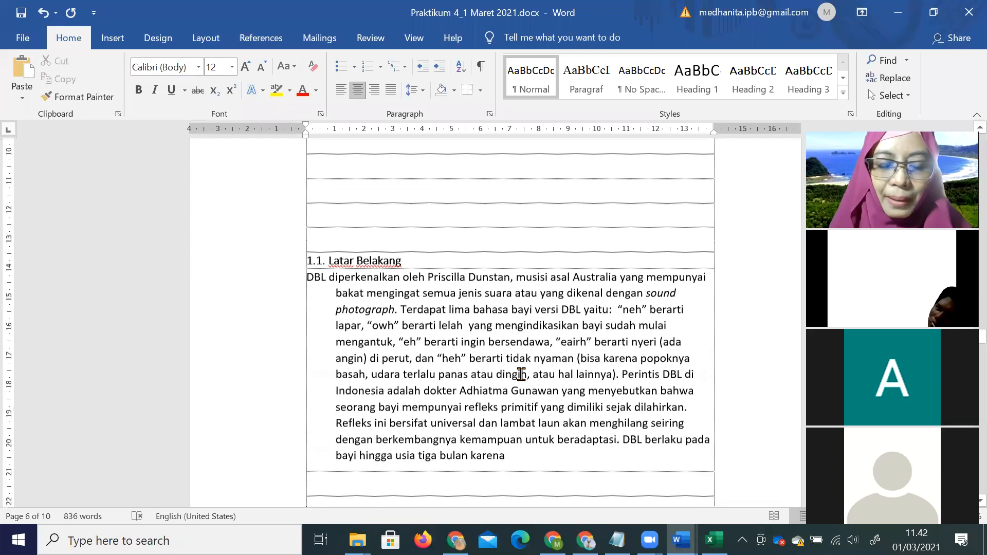
pyautogui.scroll(10, 516, 362)
pyautogui.click(469, 325)
pyautogui.scroll(-8, 516, 351)
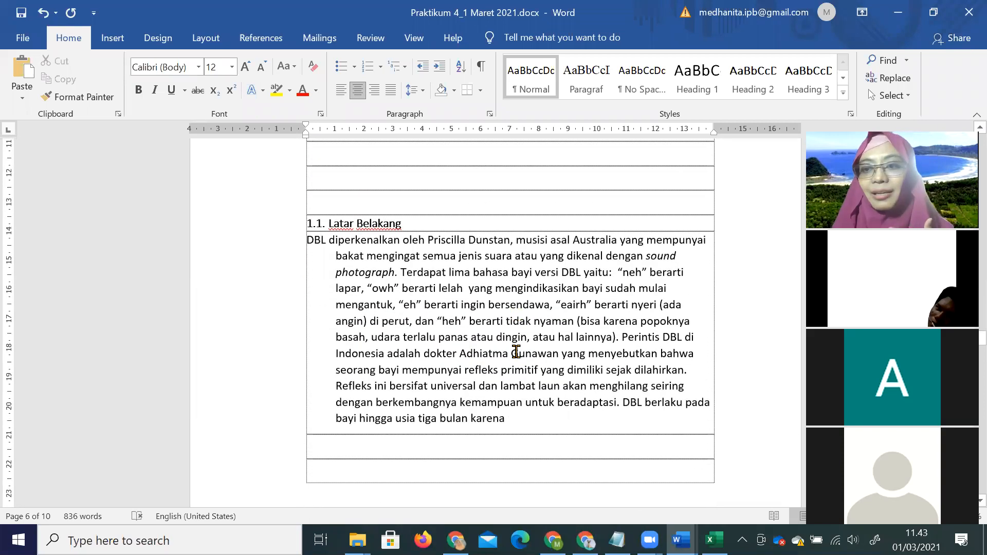
pyautogui.scroll(-6, 515, 352)
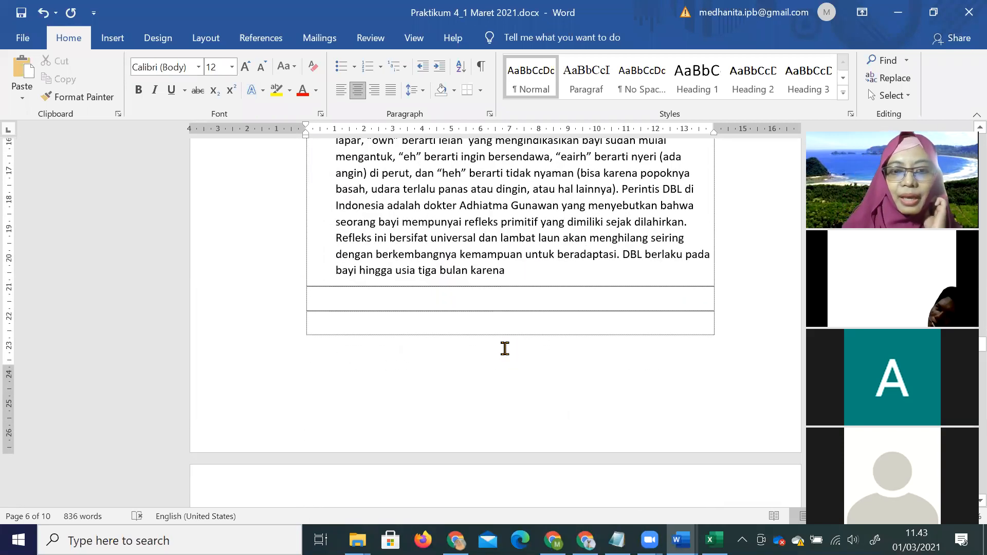
pyautogui.click(414, 427)
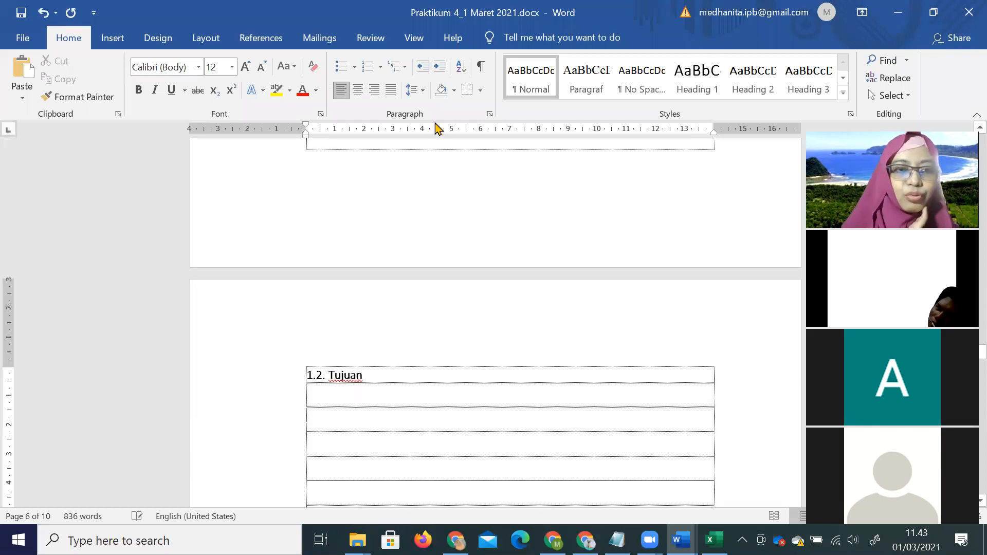
pyautogui.click(618, 540)
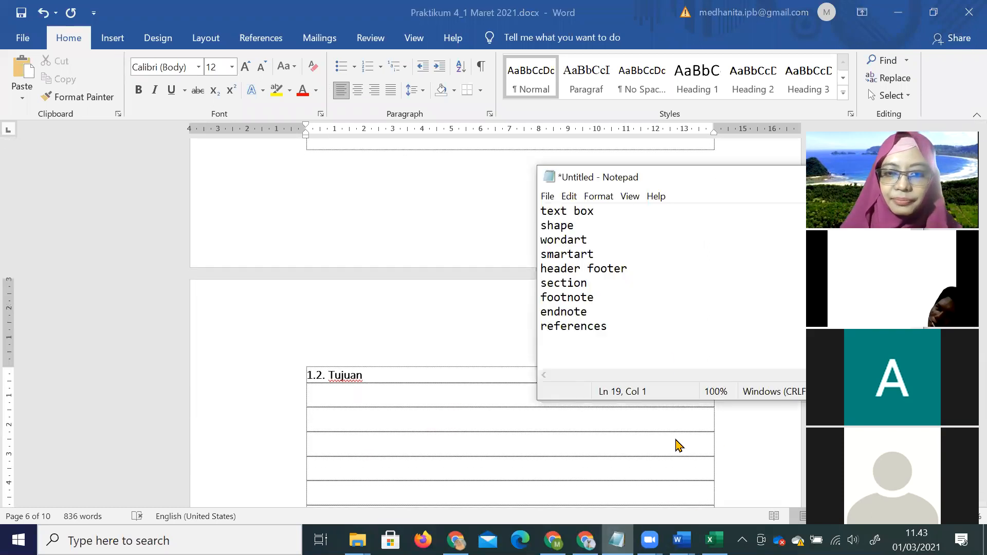
# Step: Return to the Word report and insert a new drawing canvas on the blank lines below the 1.2. Tujuan heading
pyautogui.click(499, 425)
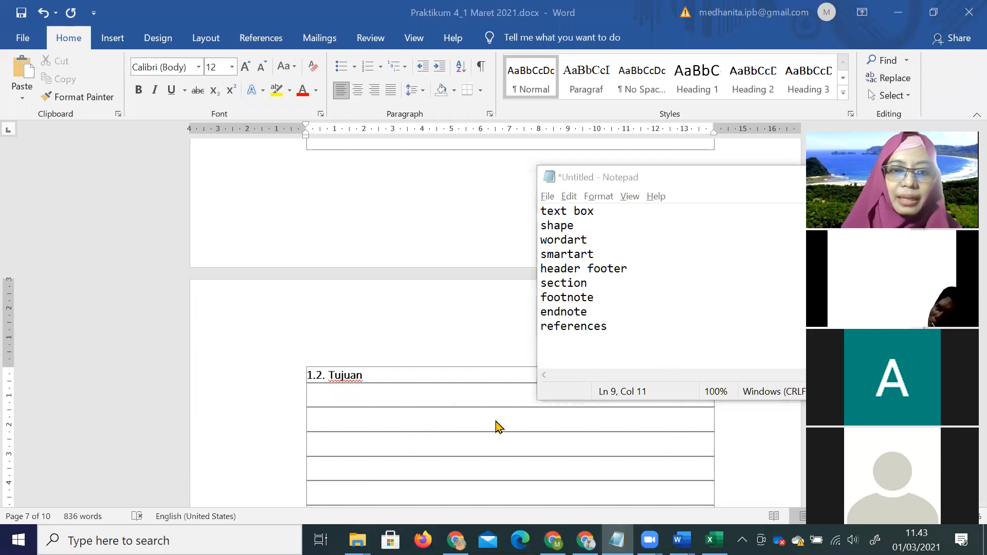
pyautogui.click(112, 38)
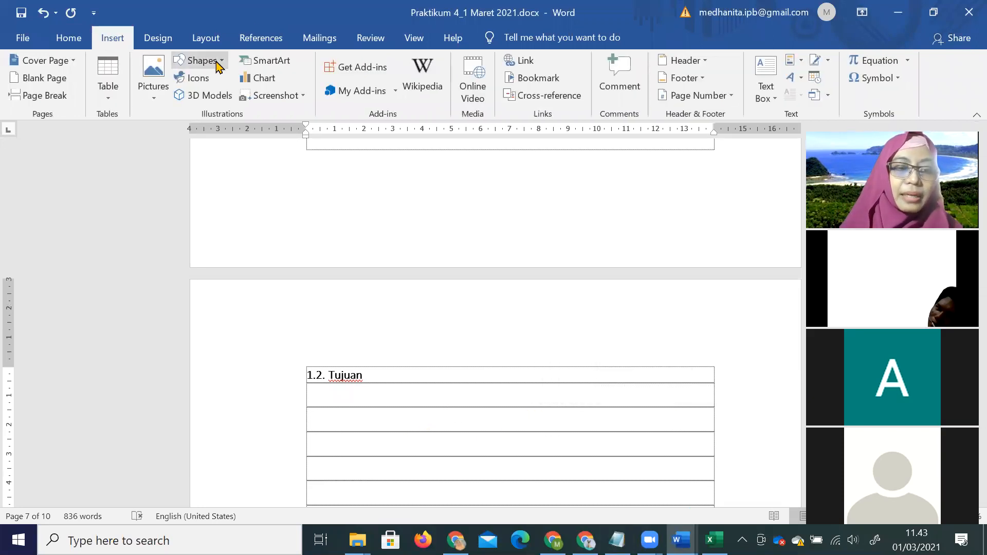
pyautogui.click(218, 65)
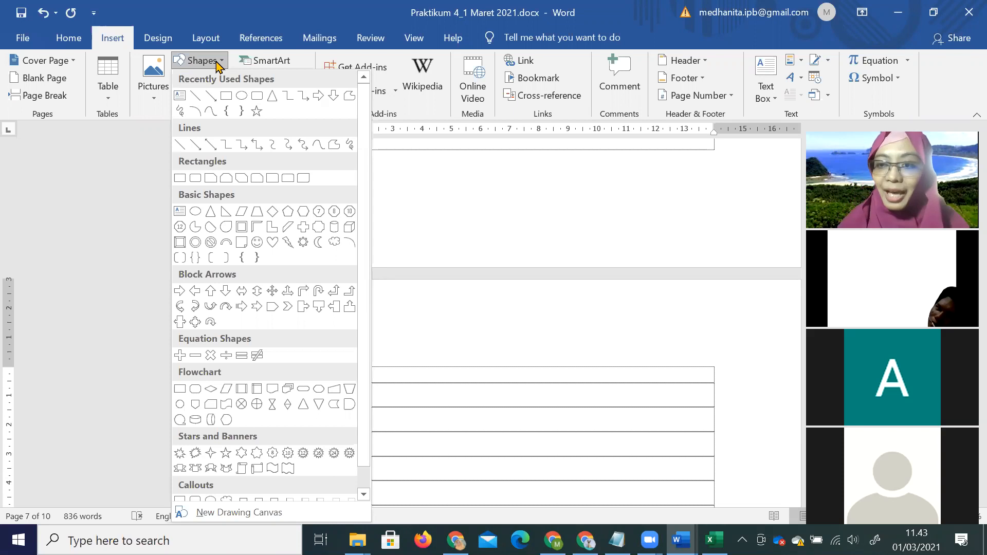
pyautogui.scroll(-1, 248, 342)
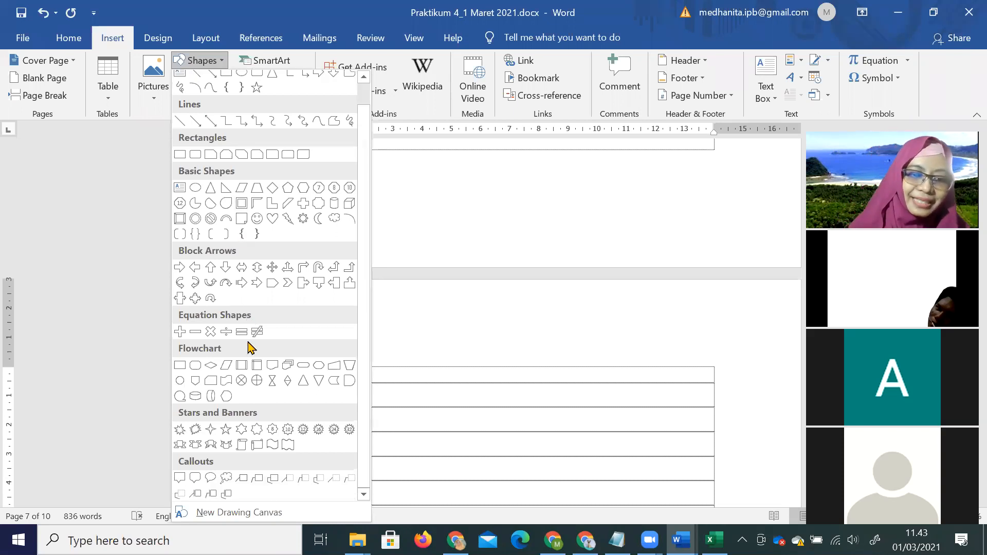
pyautogui.click(256, 513)
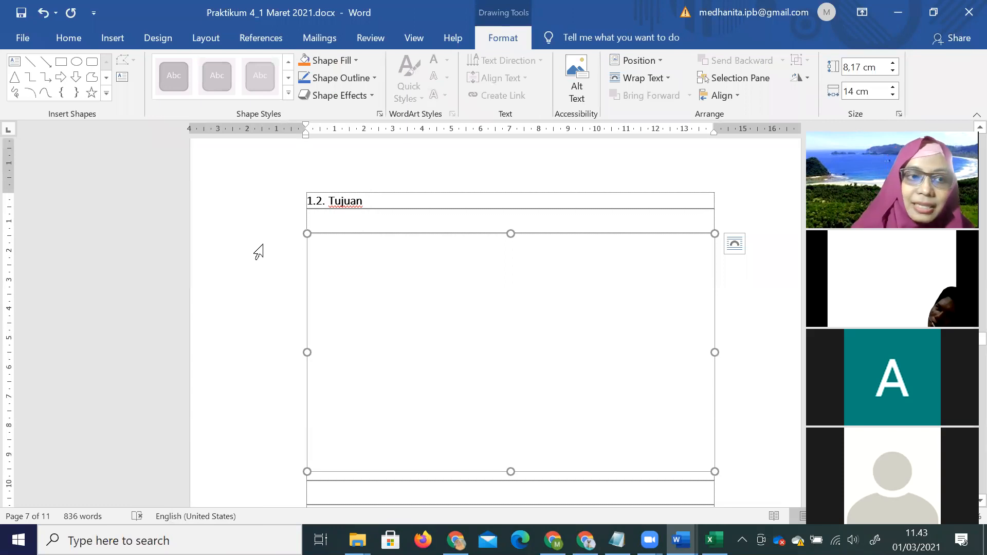
# Step: Draw a heart about 3.28 cm high and 3.07 cm wide in the drawing canvas and apply the filled orange theme style
pyautogui.click(106, 94)
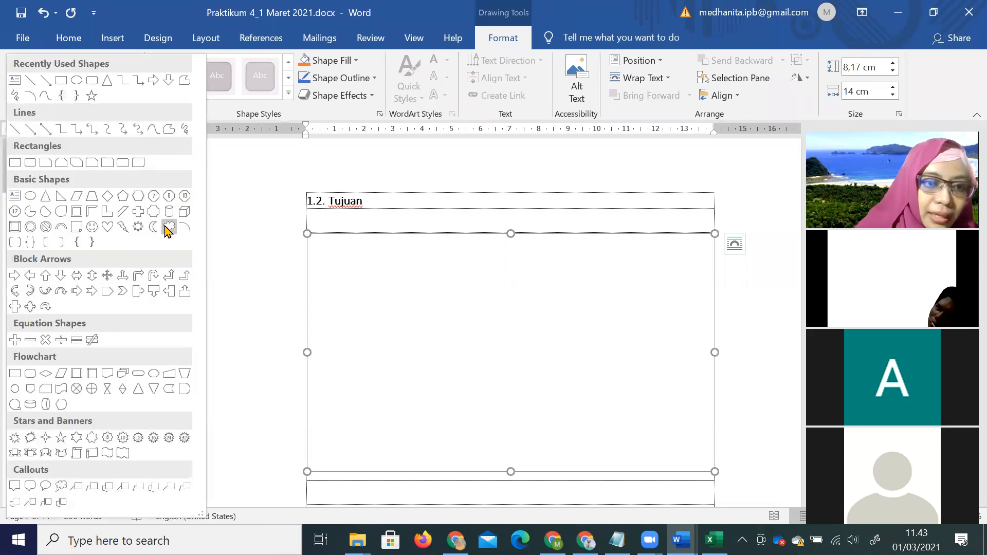
pyautogui.click(107, 227)
pyautogui.moveTo(330, 267); pyautogui.dragTo(419, 363)
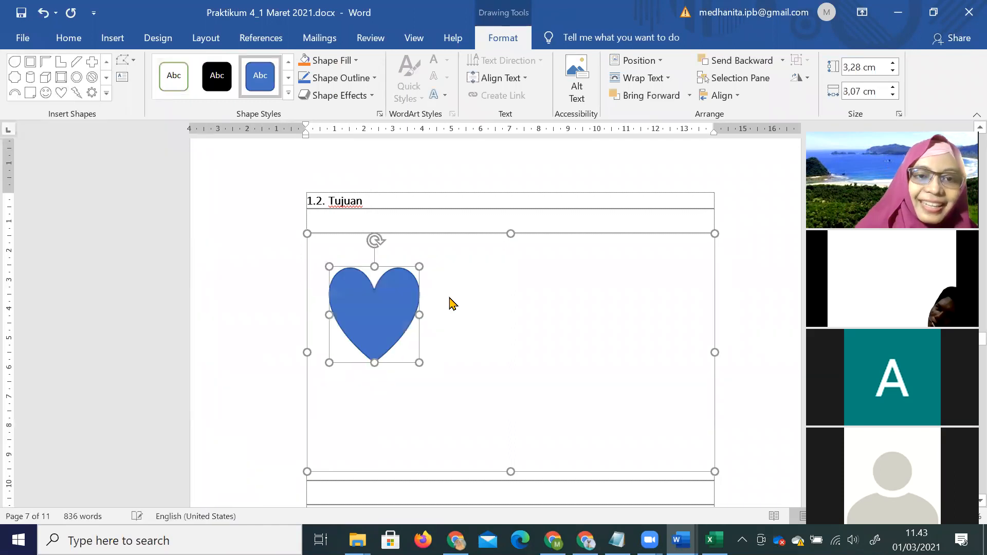
pyautogui.click(288, 95)
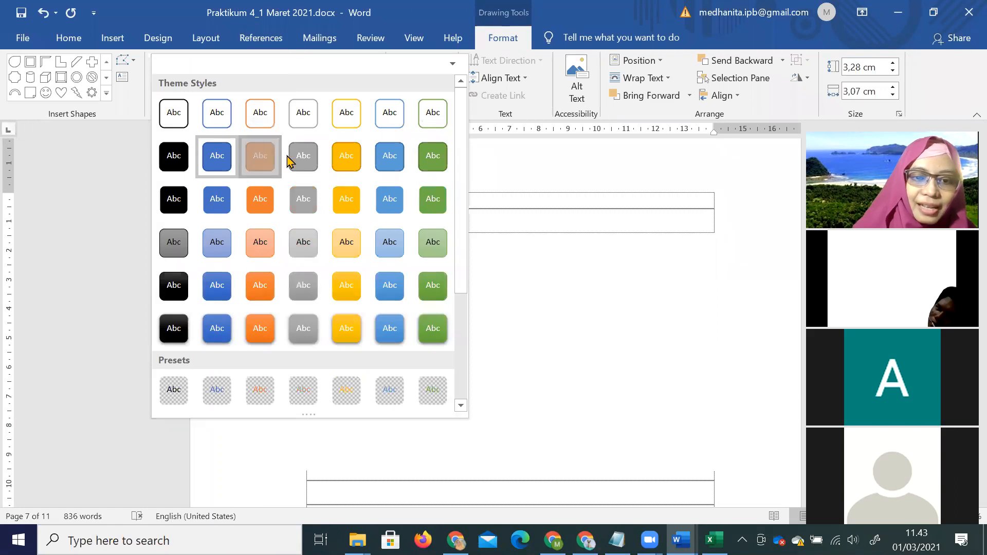
pyautogui.click(282, 152)
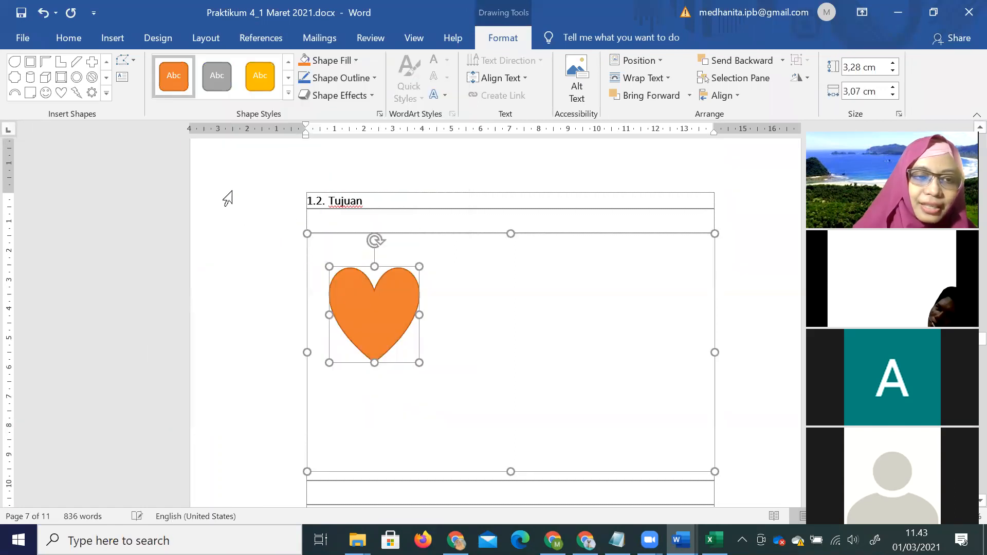
# Step: Draw a smiley face about 3.42 cm high and 3.32 cm wide beside the heart and fill it with golden orange
pyautogui.click(46, 92)
pyautogui.moveTo(538, 263); pyautogui.dragTo(635, 363)
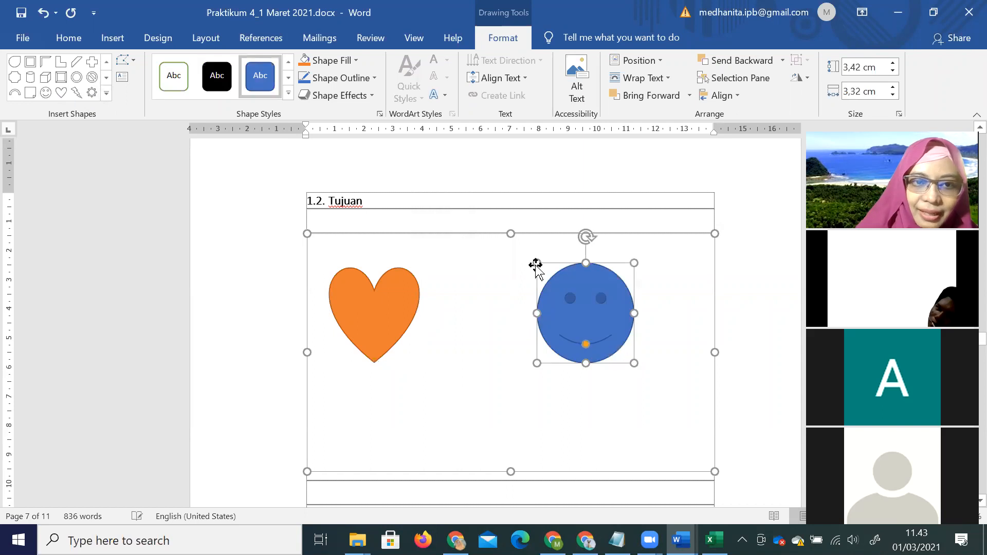
pyautogui.click(334, 60)
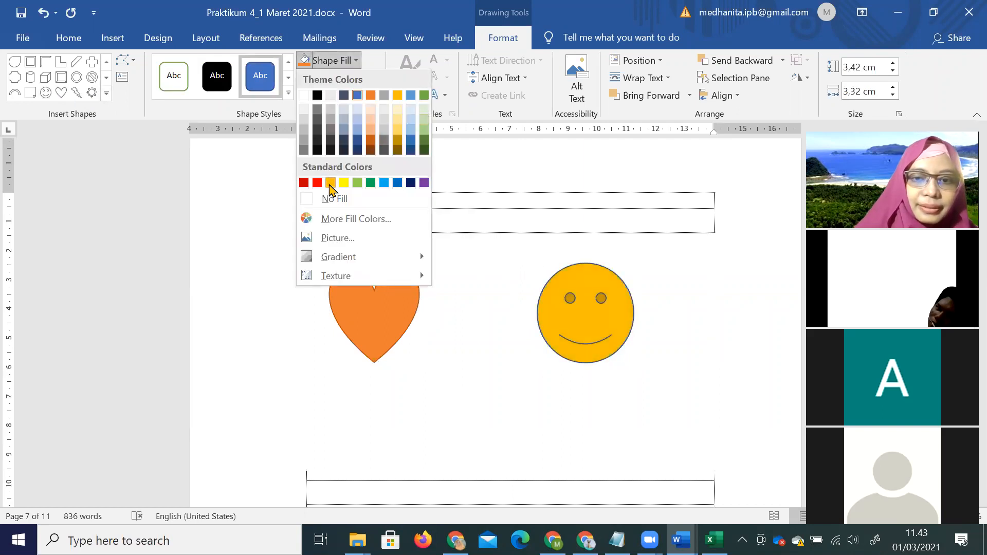
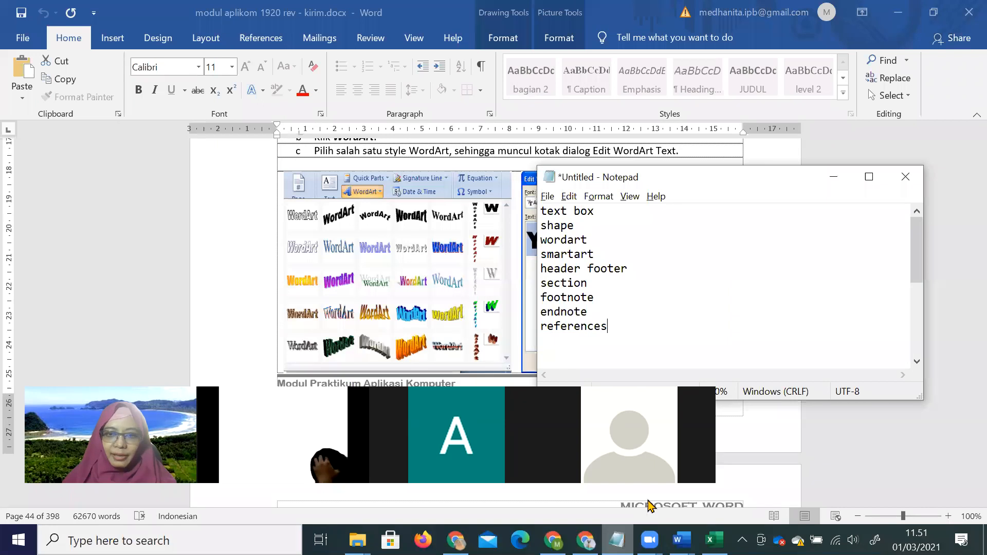
# Step: Switch to the Praktikum 4 report, then remove "text box", "shape" and "wordart" from the topic list in Notepad
pyautogui.click(681, 540)
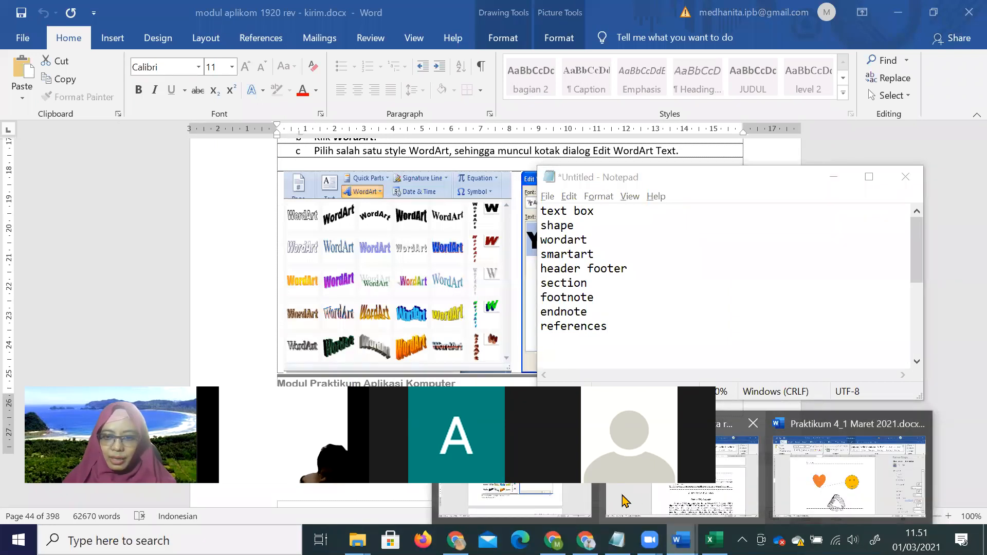
pyautogui.click(805, 473)
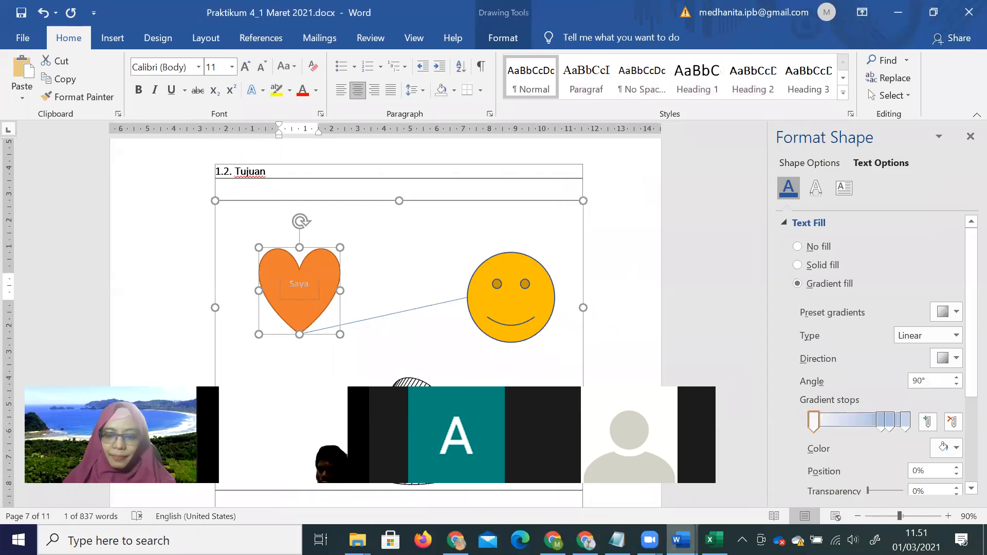
pyautogui.click(618, 540)
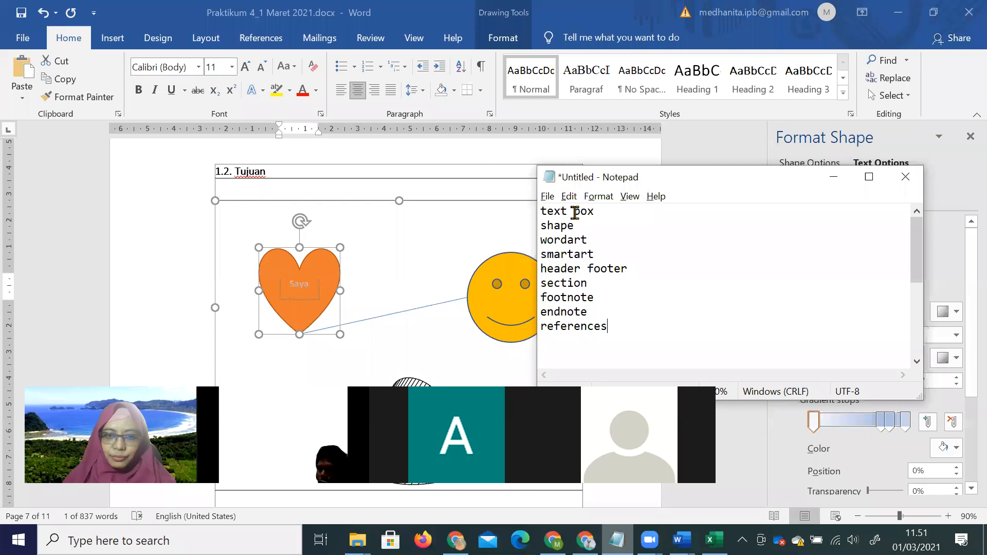
pyautogui.press('Up')
pyautogui.press('Up')
pyautogui.press('Up')
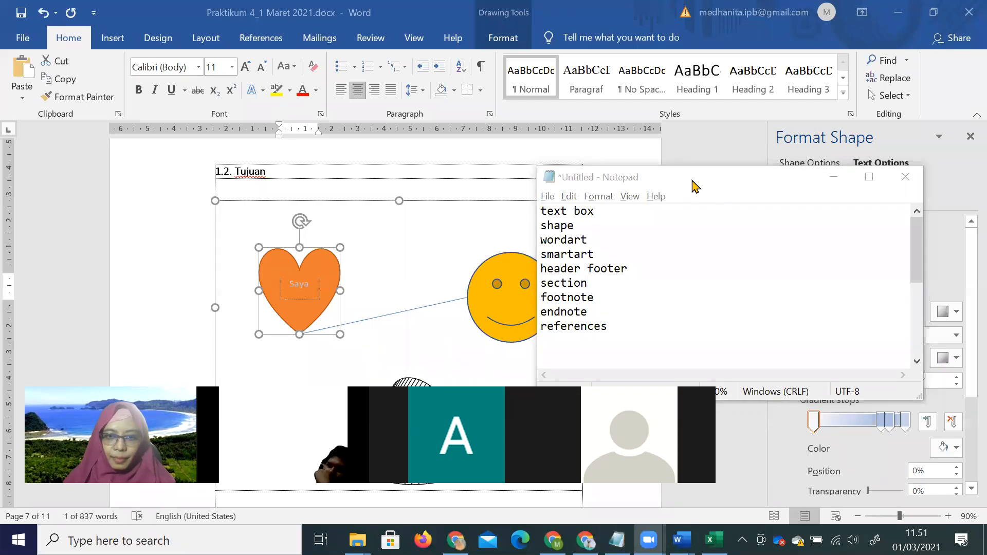
pyautogui.click(600, 212)
pyautogui.moveTo(542, 210); pyautogui.dragTo(518, 227)
pyautogui.hotkey('ctrl', 'x')
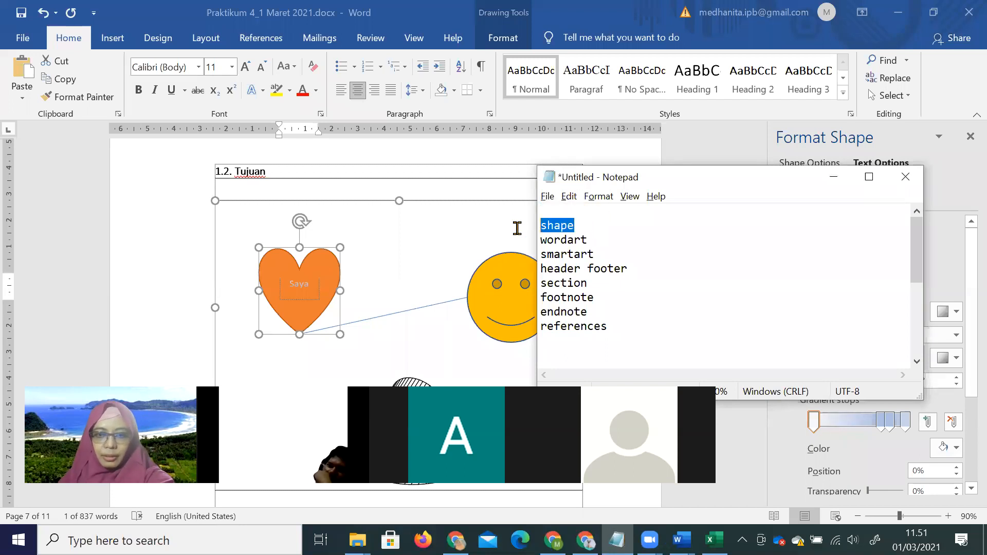
pyautogui.hotkey('ctrl', 'x')
pyautogui.moveTo(595, 241); pyautogui.dragTo(540, 239)
pyautogui.hotkey('ctrl', 'x')
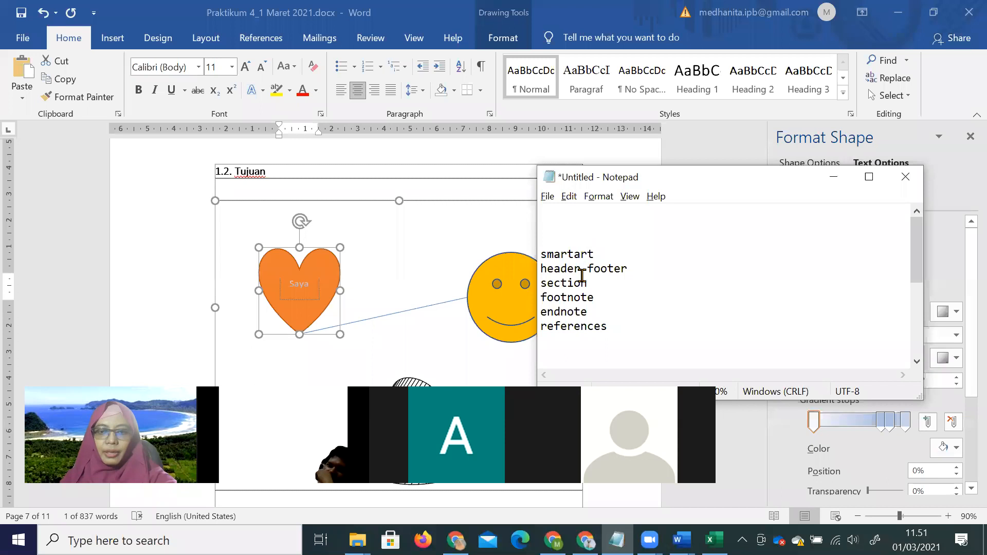
# Step: Return to the Word report and insert a Basic Cycle SmartArt graphic on a blank line below the drawn shapes
pyautogui.click(166, 258)
pyautogui.scroll(-5, 538, 337)
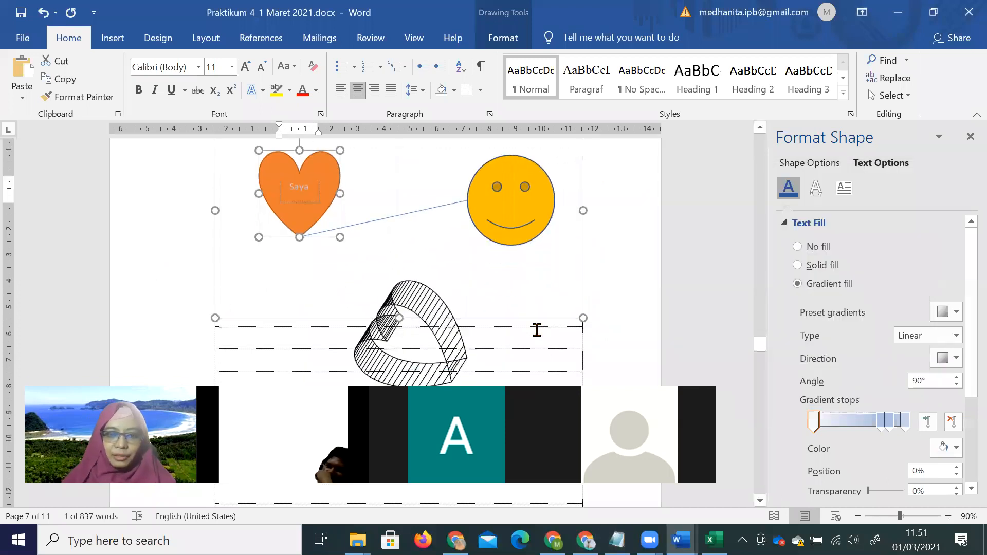
pyautogui.click(580, 268)
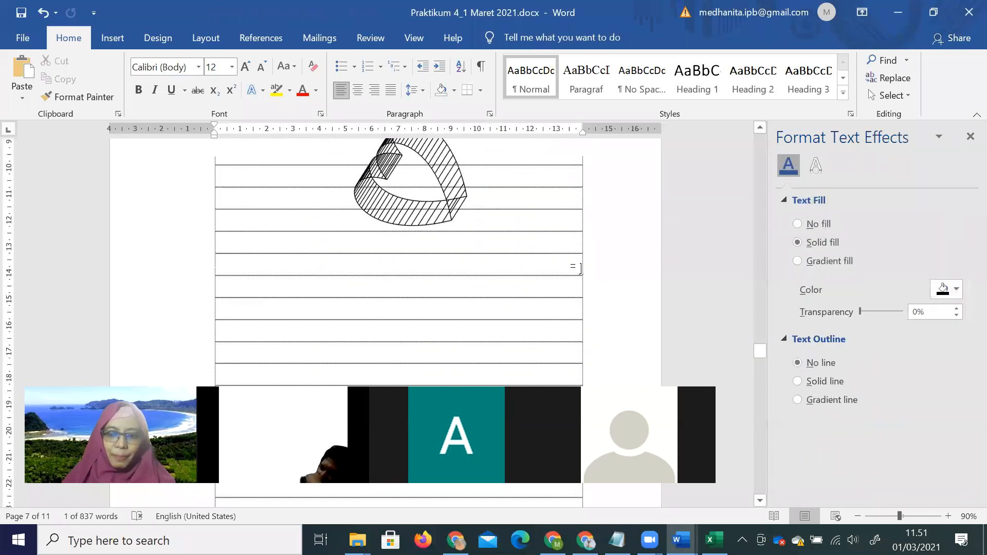
pyautogui.click(110, 46)
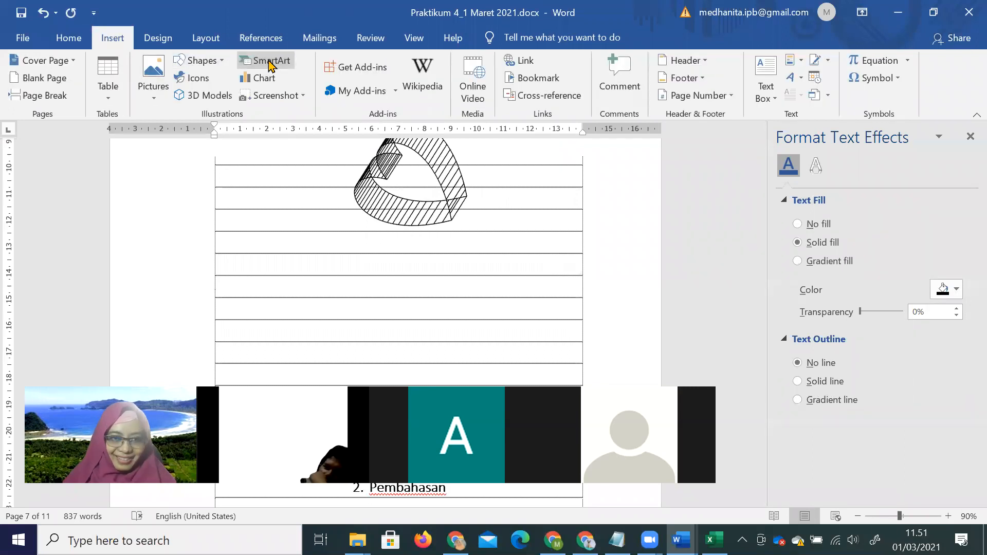
pyautogui.click(270, 65)
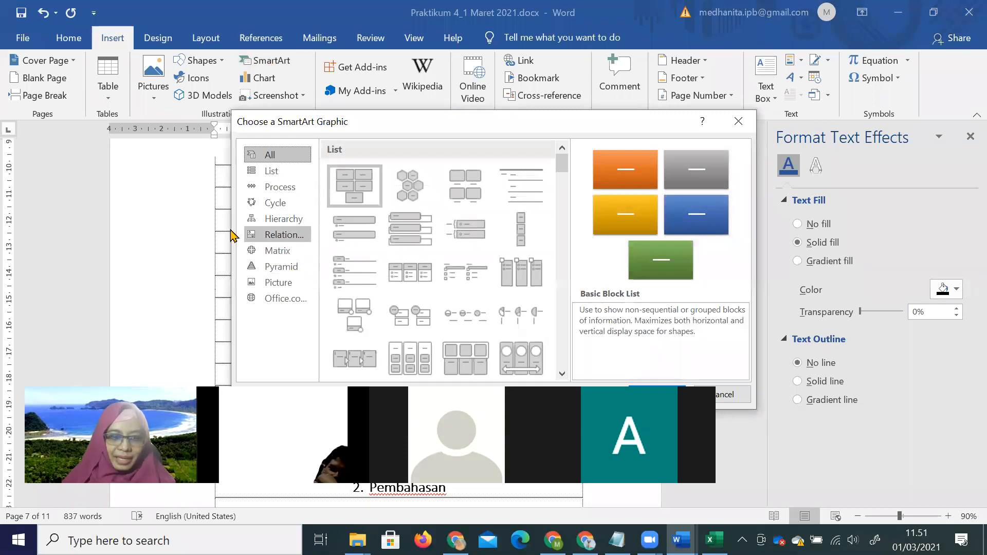
pyautogui.click(276, 204)
pyautogui.click(354, 167)
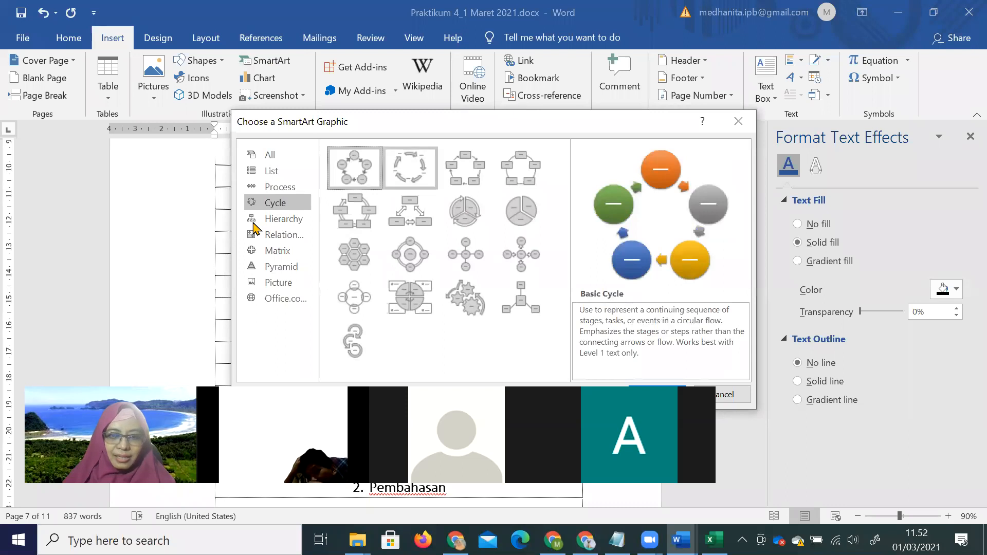
pyautogui.moveTo(440, 126); pyautogui.dragTo(415, 59)
pyautogui.click(646, 332)
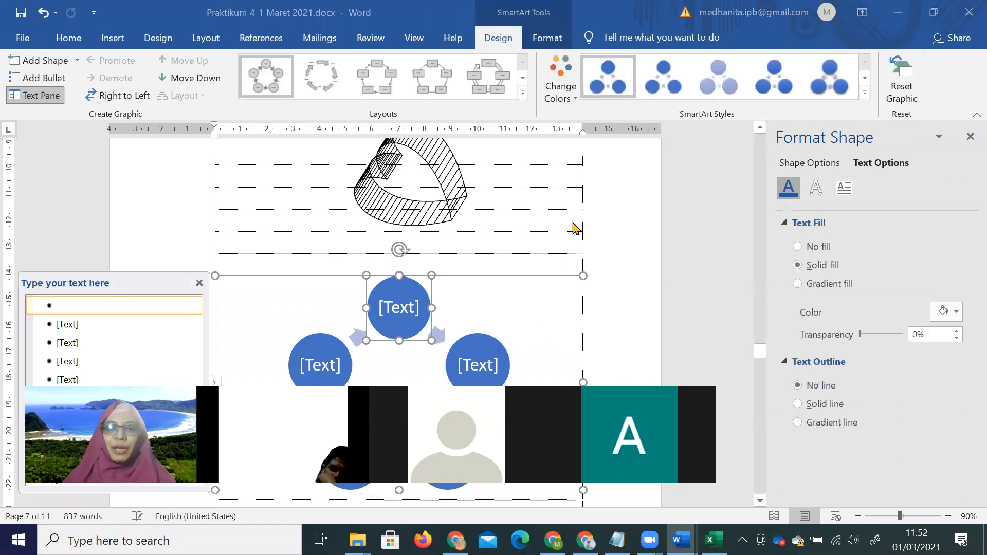
# Step: Recolor the cycle SmartArt with the first Colorful color set and apply the glossy 3-D style with black outlines
pyautogui.click(560, 98)
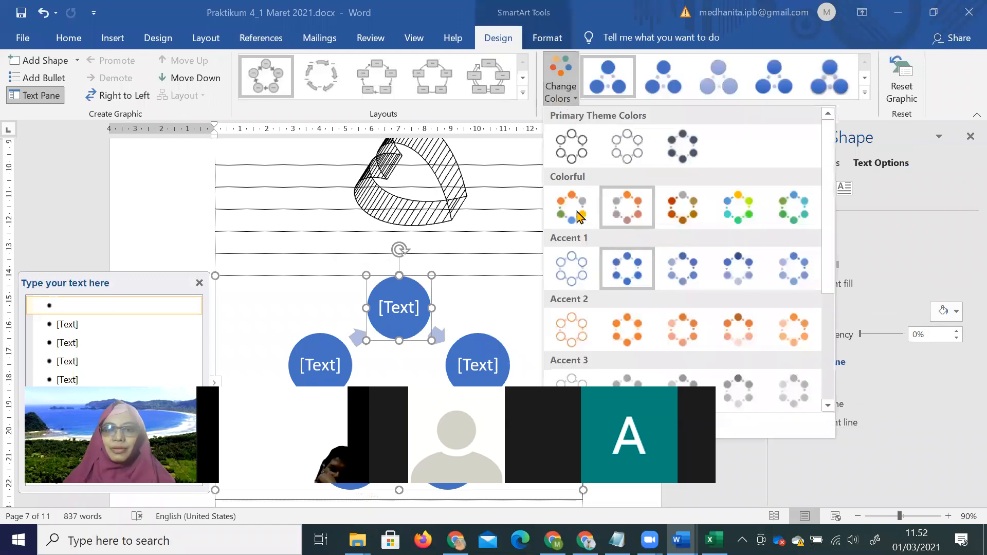
pyautogui.click(581, 217)
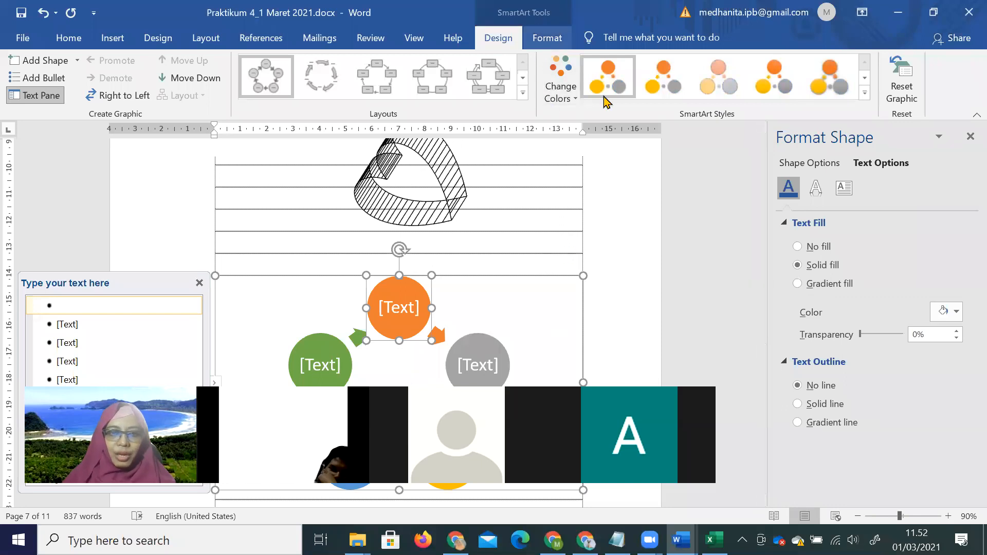
pyautogui.click(865, 93)
pyautogui.click(747, 161)
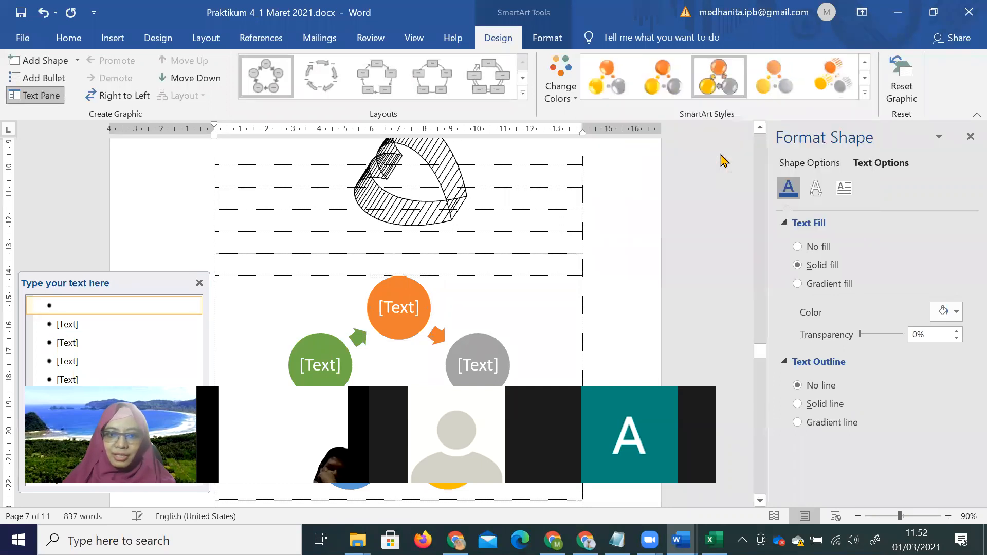
# Step: Open the formatting options of the whole SmartArt graphic and give its background a picture or texture fill
pyautogui.rightClick(552, 296)
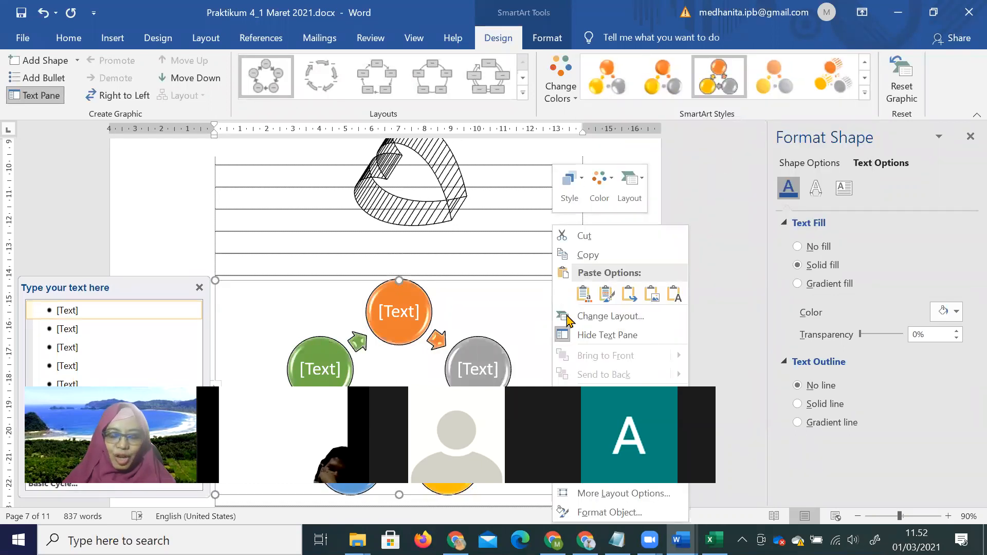
pyautogui.click(636, 513)
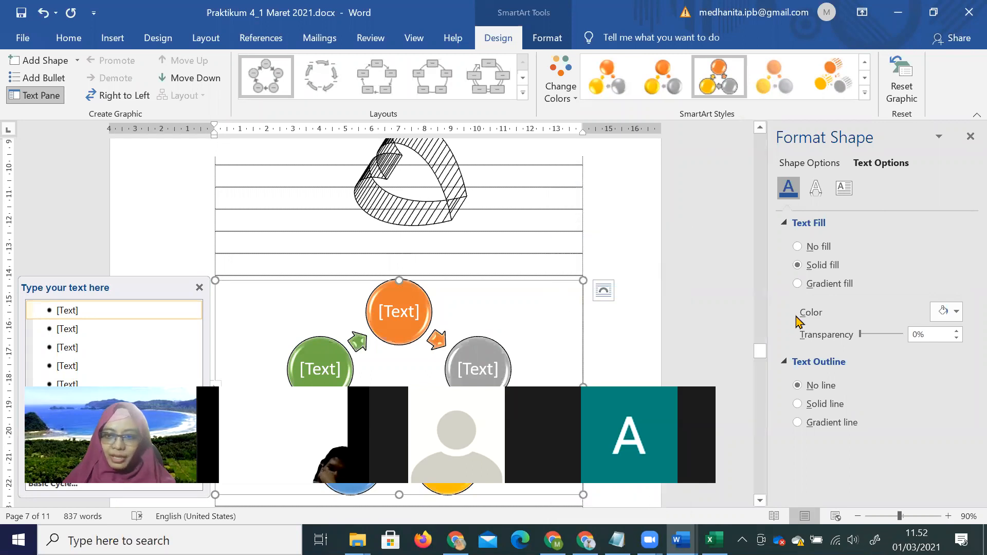
pyautogui.click(823, 264)
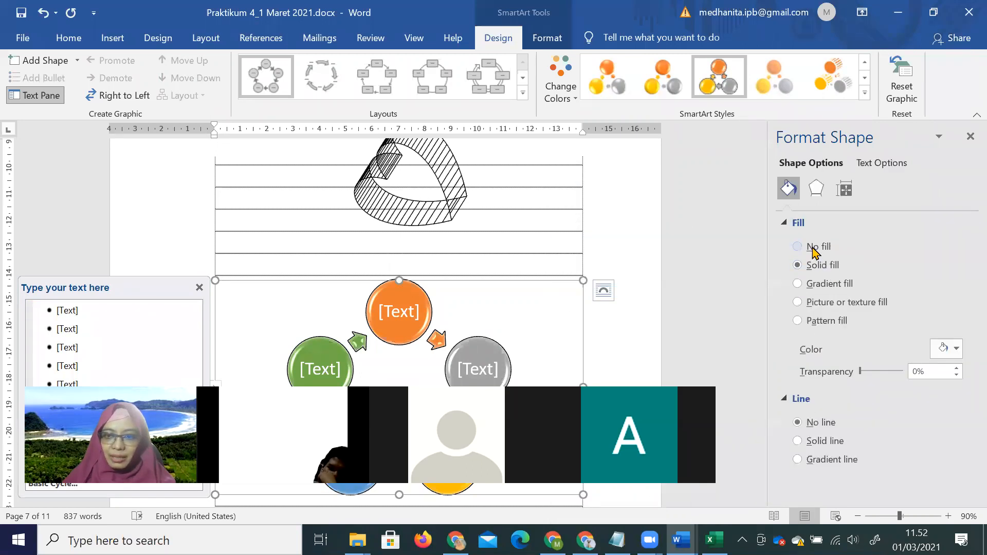
pyautogui.click(952, 352)
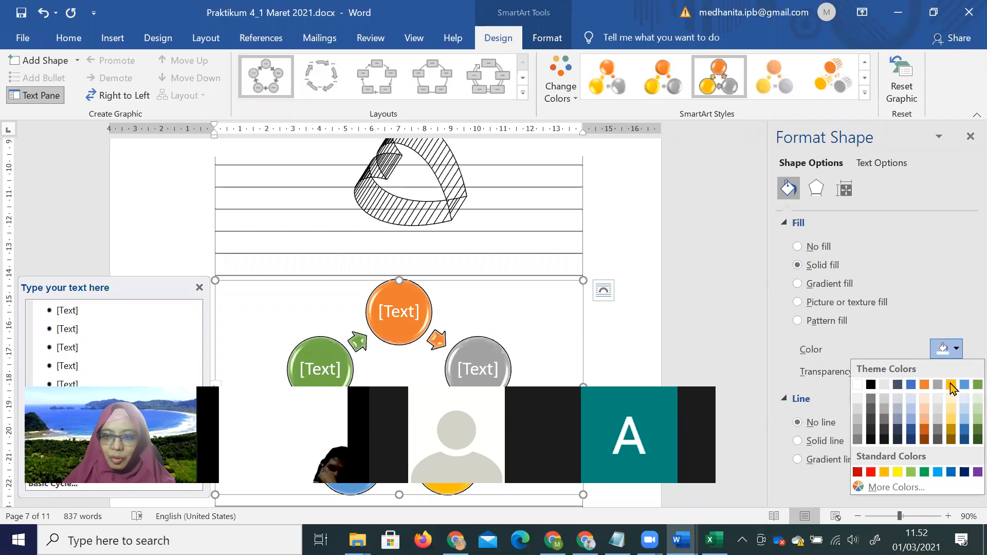
pyautogui.click(949, 381)
pyautogui.click(853, 304)
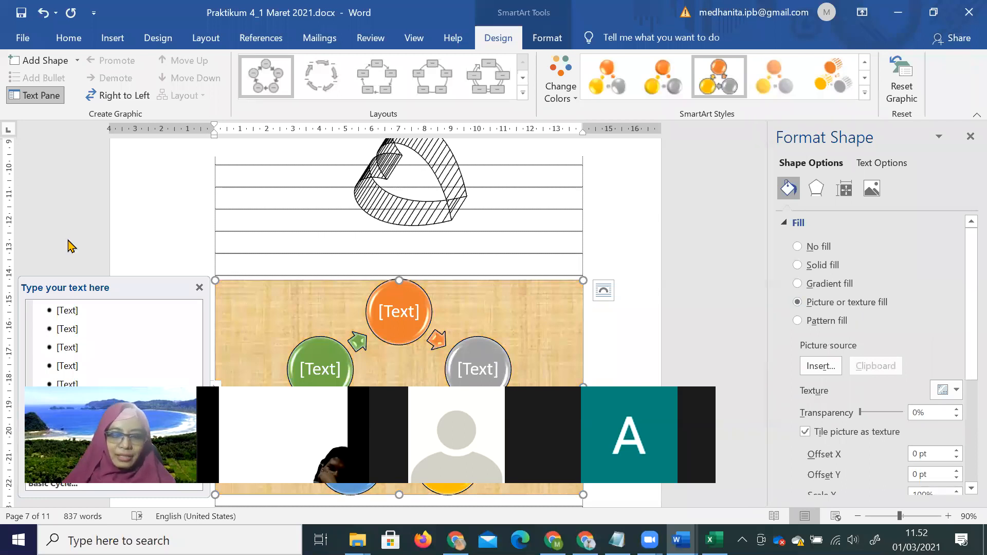
# Step: Label the orange circle of the cycle "MAB" and the gray circle "INF"
pyautogui.click(418, 310)
pyautogui.write('MAB')
pyautogui.click(466, 373)
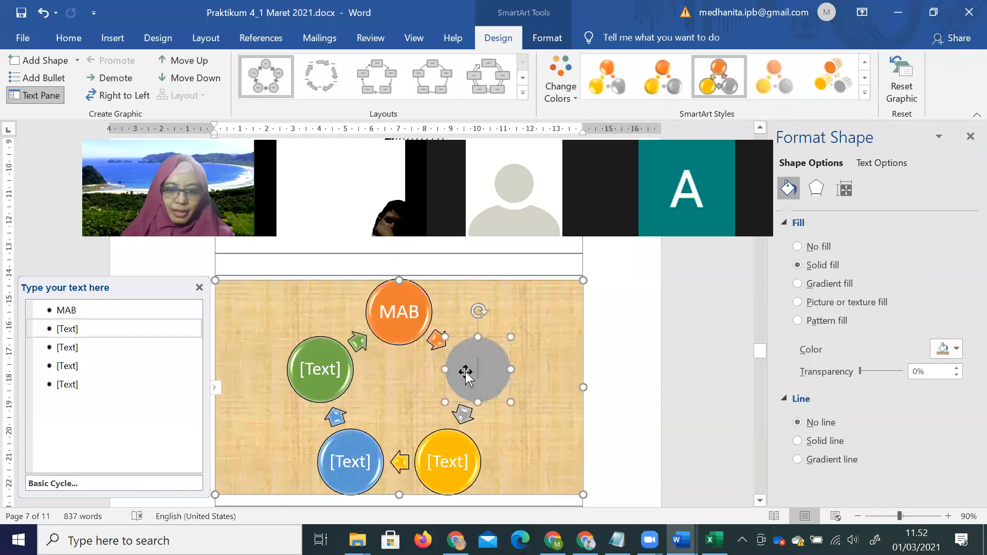
pyautogui.write('INF')
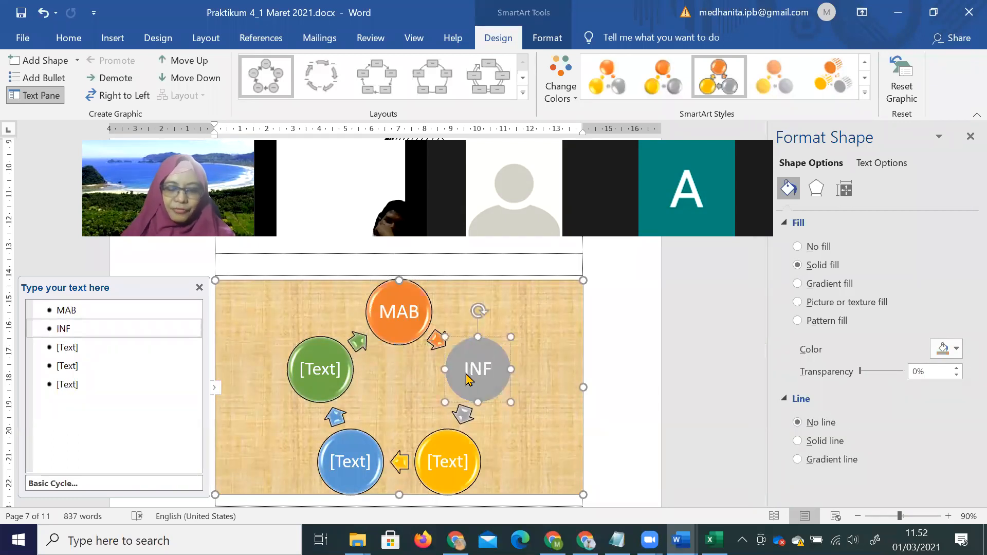
# Step: Change the MAB circle in the SmartArt cycle to a cloud shape
pyautogui.click(661, 376)
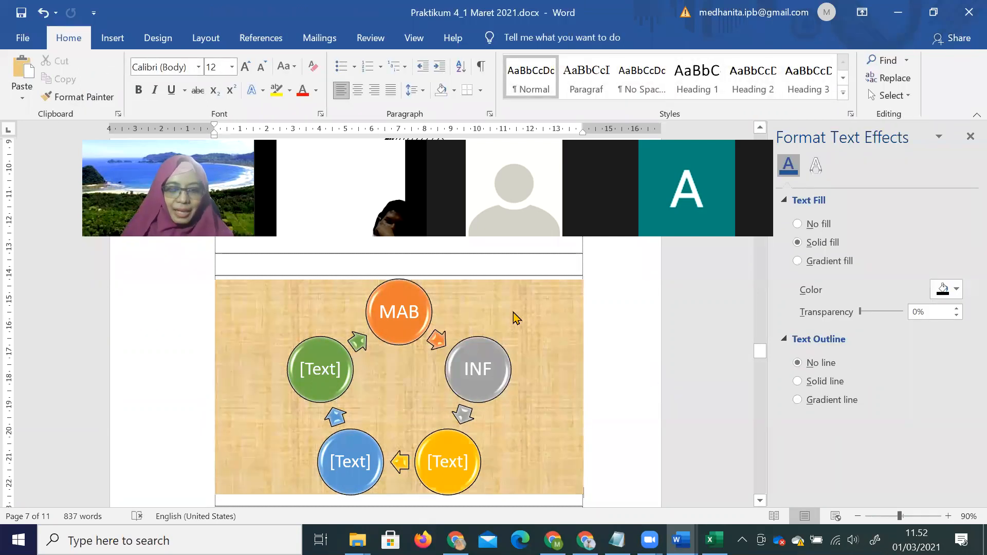
pyautogui.click(414, 293)
pyautogui.rightClick(417, 297)
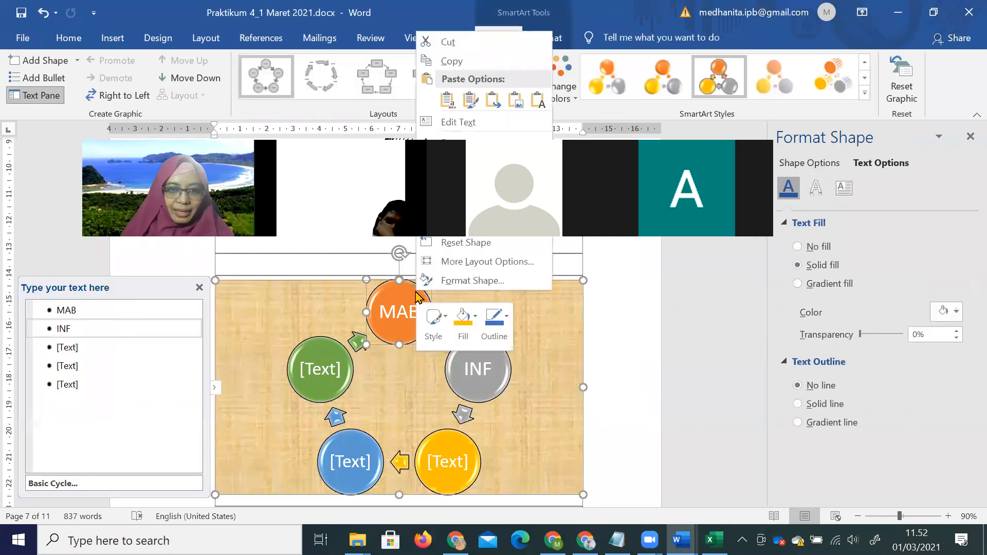
pyautogui.moveTo(473, 224)
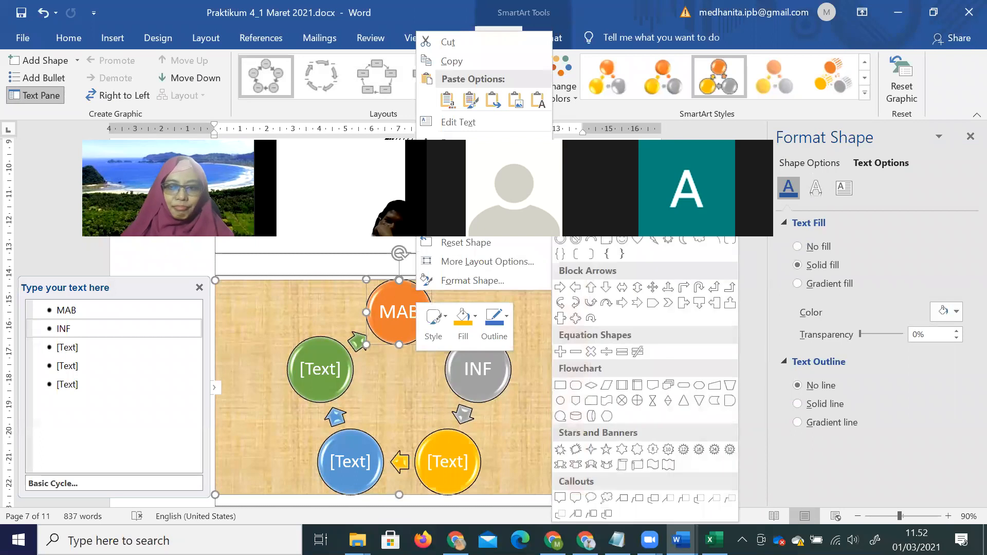
pyautogui.click(701, 243)
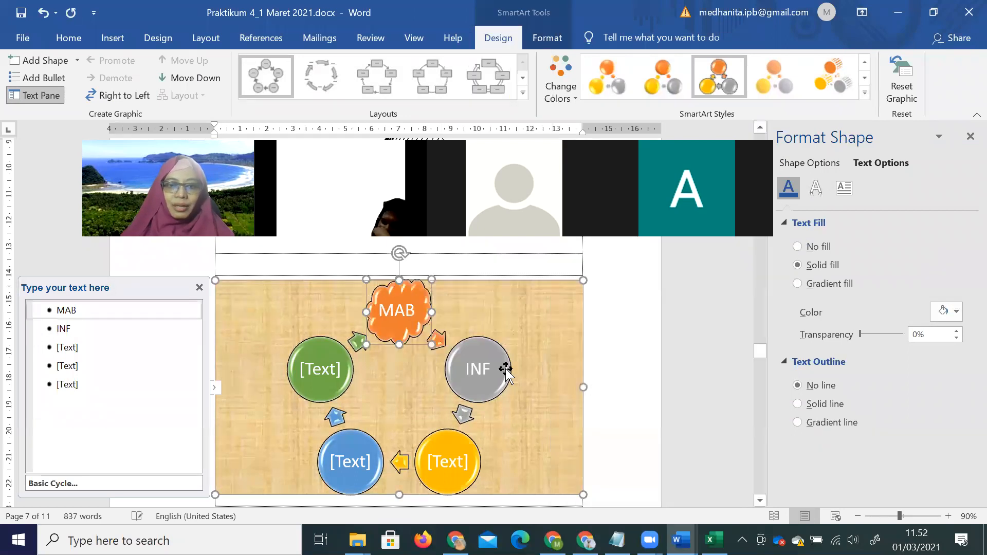
# Step: Change the INF circle in the SmartArt cycle to a pentagon arrow and deselect the graphic
pyautogui.rightClick(495, 350)
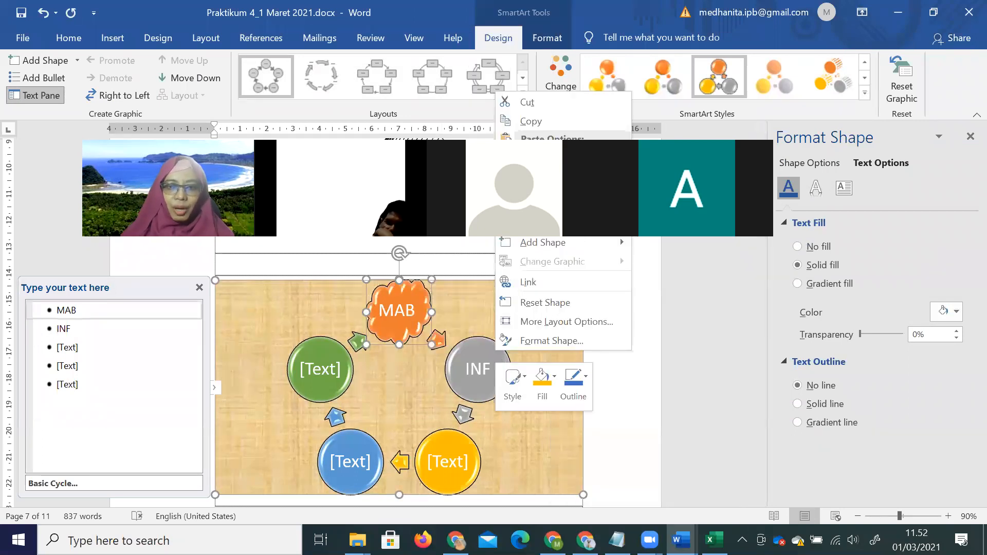
pyautogui.moveTo(553, 224)
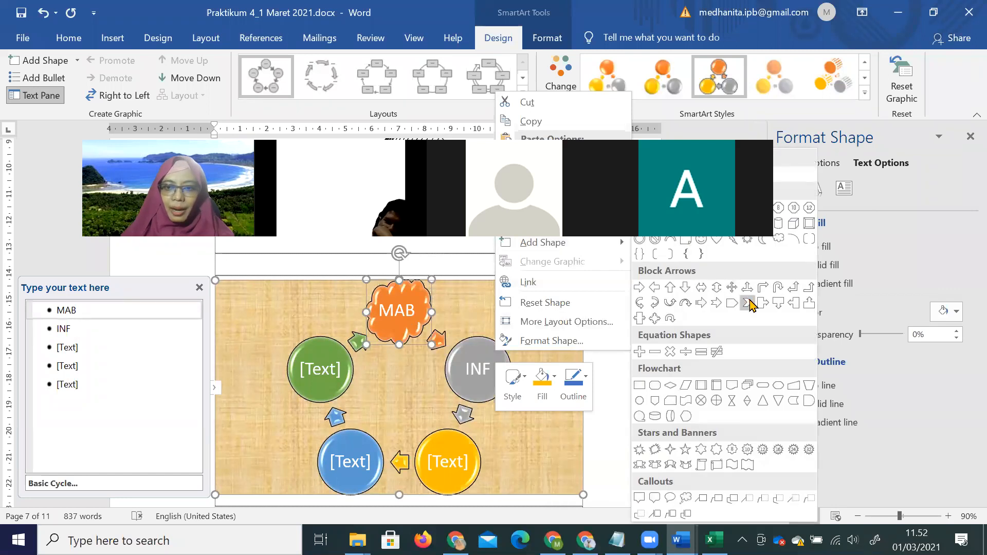
pyautogui.click(733, 304)
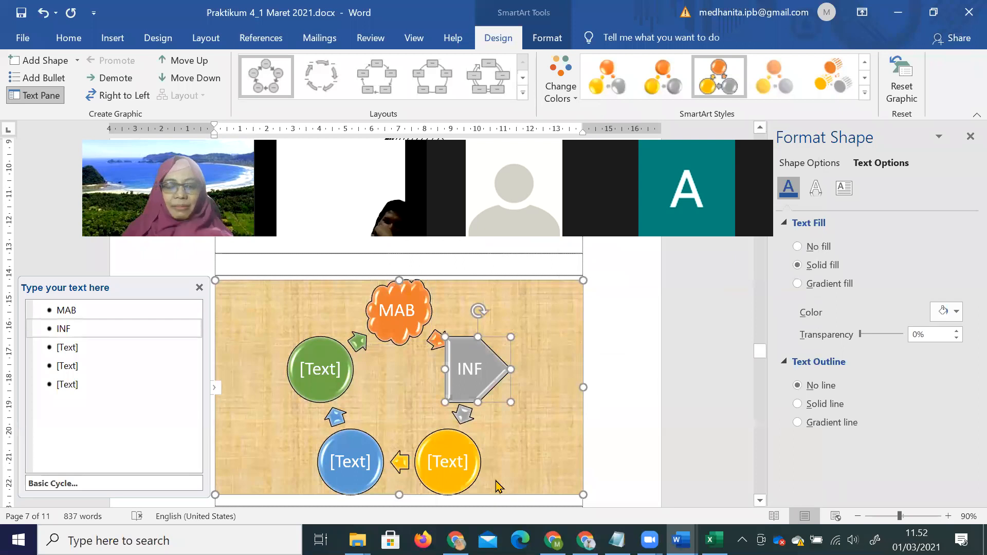
pyautogui.click(617, 498)
# Step: Insert a Picture Organization Chart from the Hierarchy SmartArt layouts below the cycle graphic
pyautogui.scroll(-4, 617, 498)
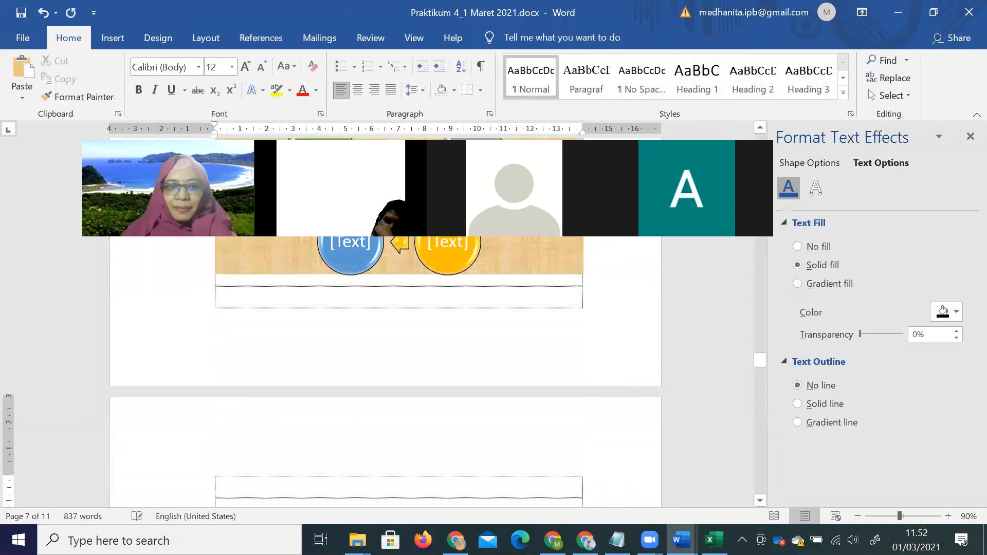
pyautogui.click(112, 38)
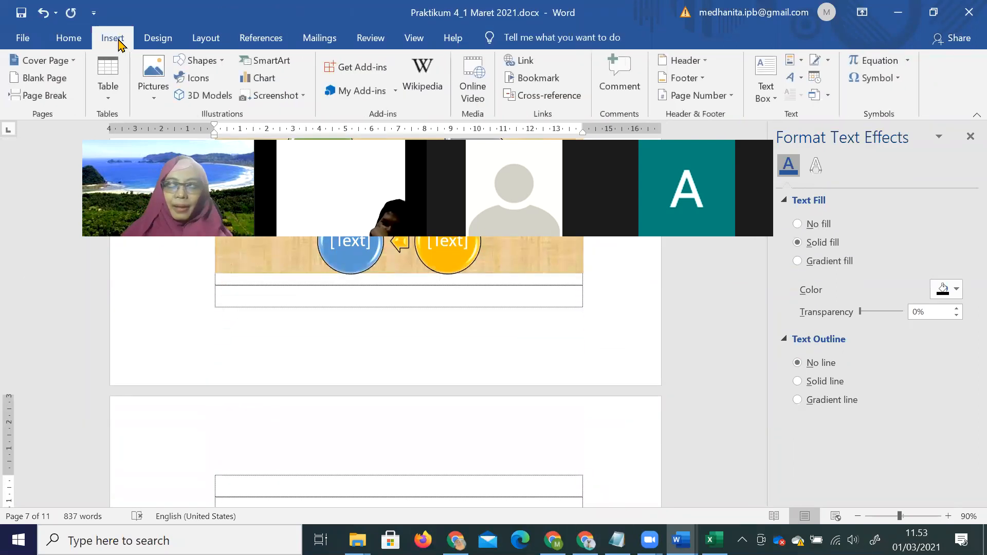
pyautogui.click(258, 71)
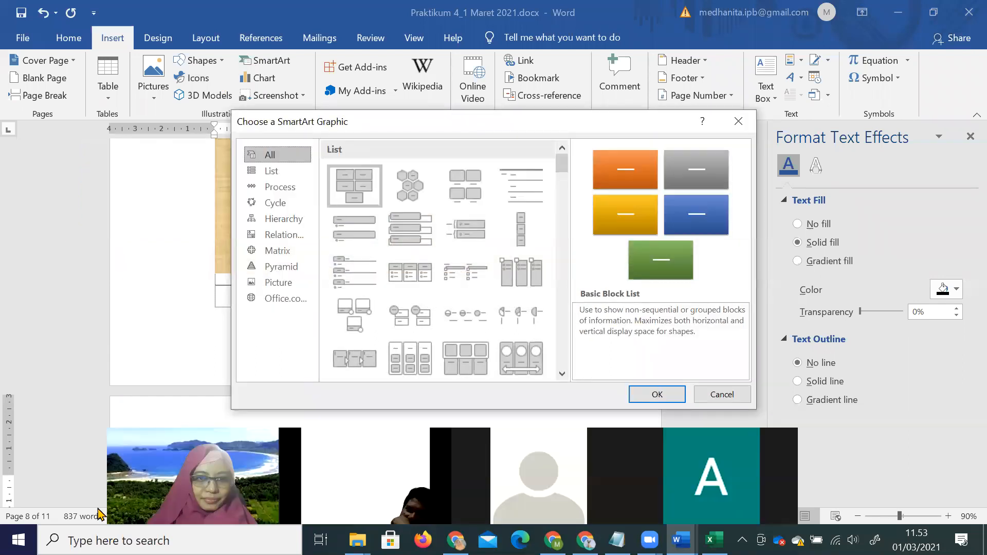
pyautogui.click(282, 219)
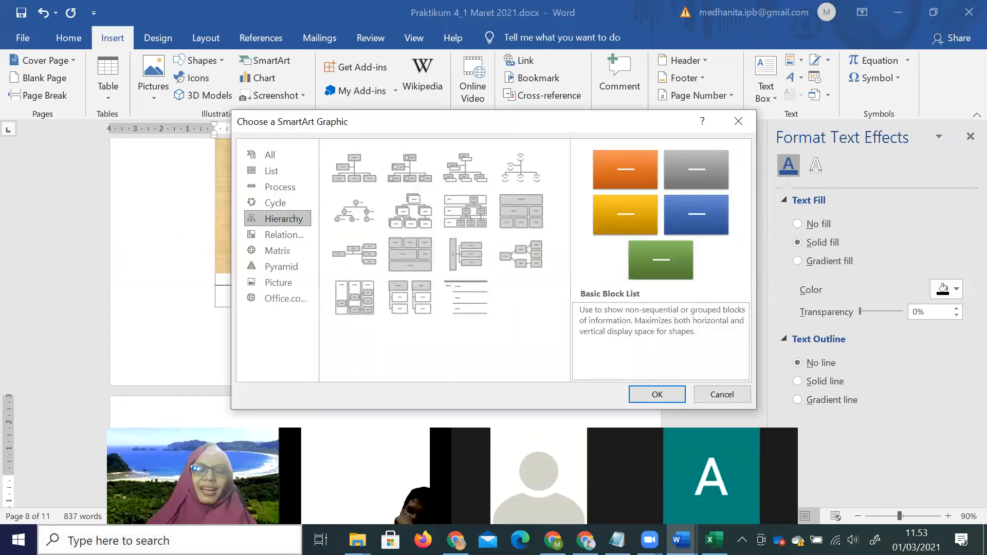
pyautogui.click(410, 168)
pyautogui.click(657, 394)
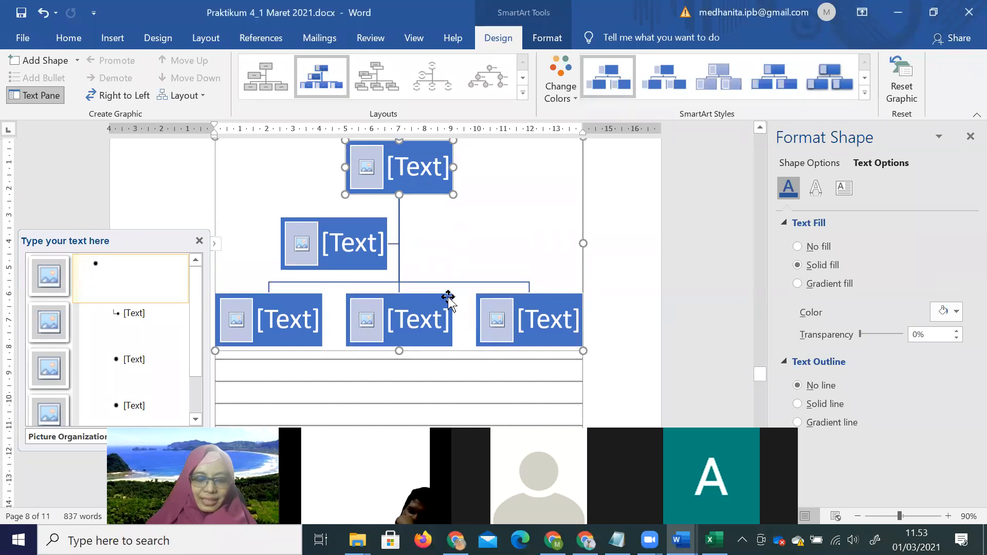
# Step: Show the Add Shape options for the middle box in the organization chart's lowest row
pyautogui.rightClick(448, 297)
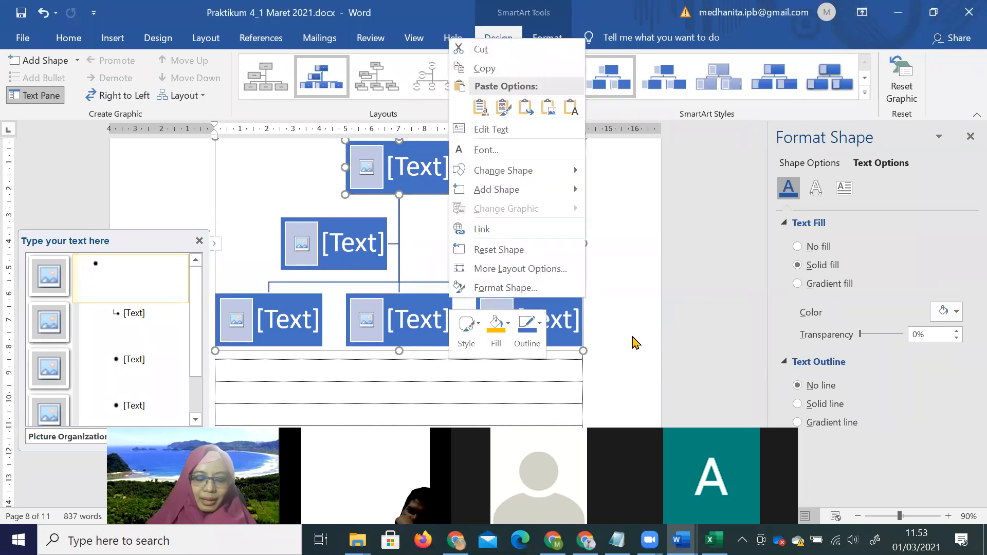
pyautogui.press('Escape')
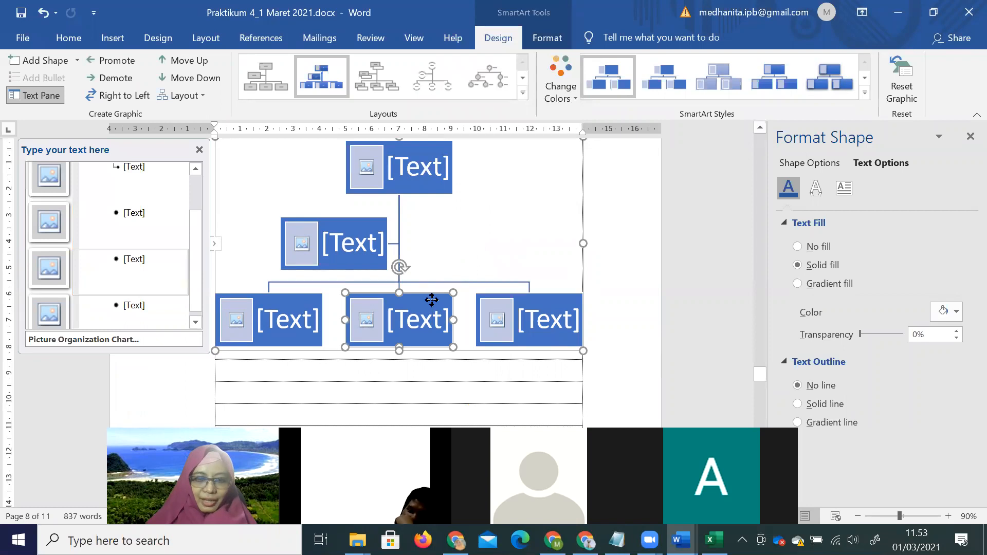
pyautogui.rightClick(431, 300)
pyautogui.moveTo(500, 198)
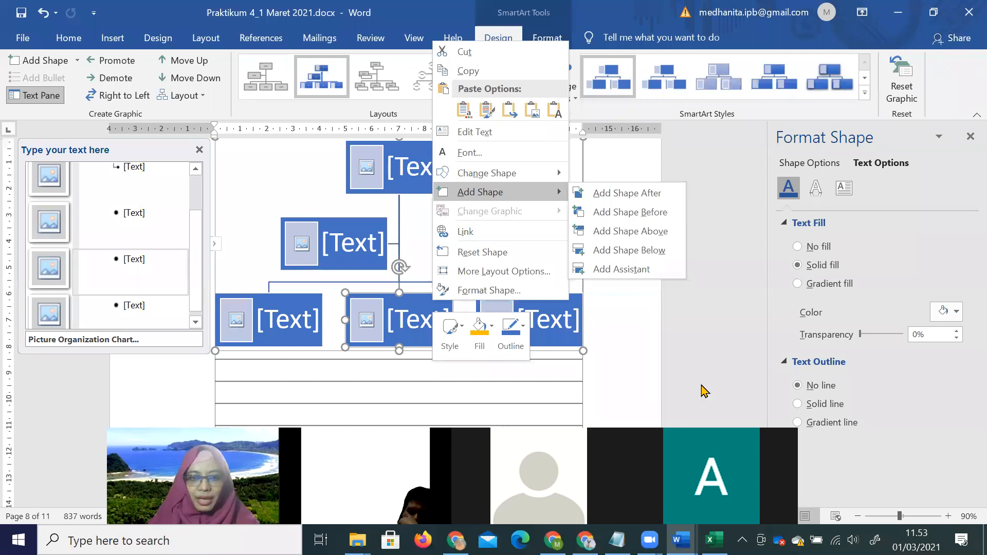
# Step: Switch to Notepad and cut "smartart" from the topic list
pyautogui.hotkey('alt', 'Tab')
pyautogui.moveTo(600, 254); pyautogui.dragTo(532, 252)
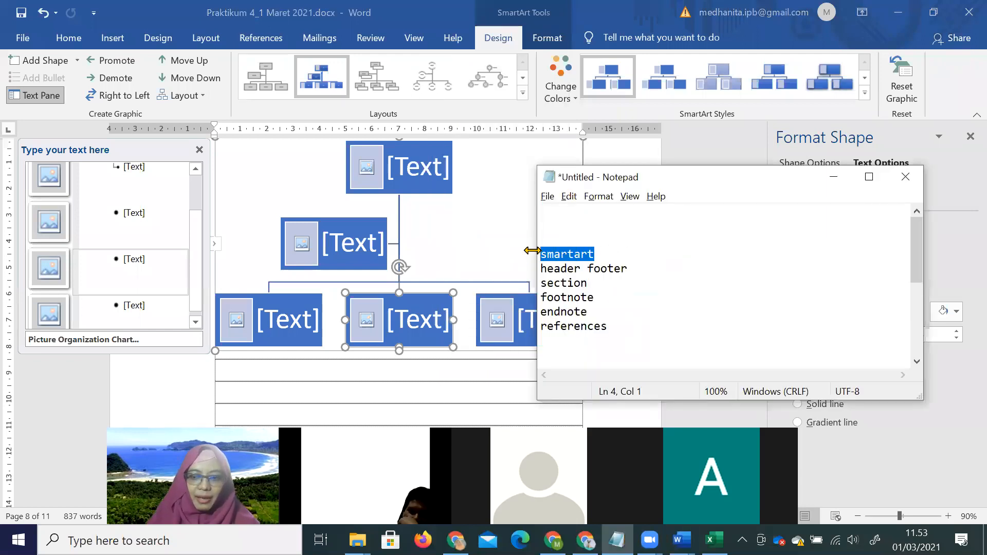
pyautogui.hotkey('ctrl', 'x')
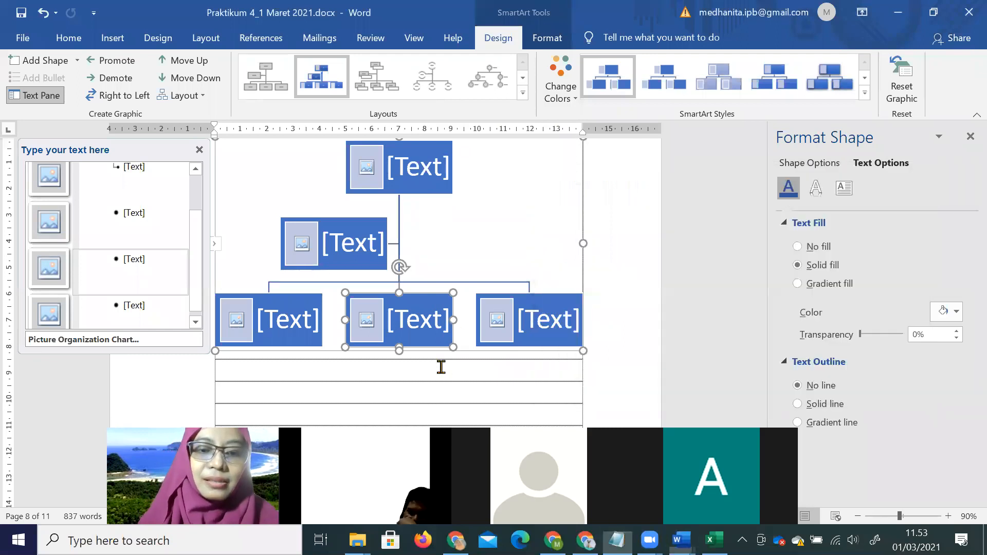
# Step: Return to the Word document, close the SmartArt text pane and deselect the organization chart
pyautogui.hotkey('alt', 'Tab')
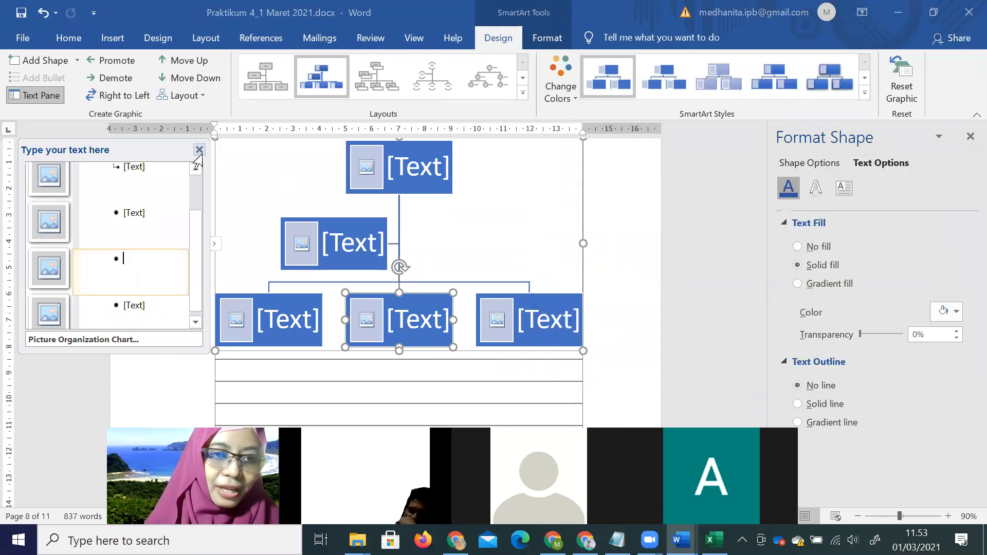
pyautogui.click(200, 151)
pyautogui.click(517, 378)
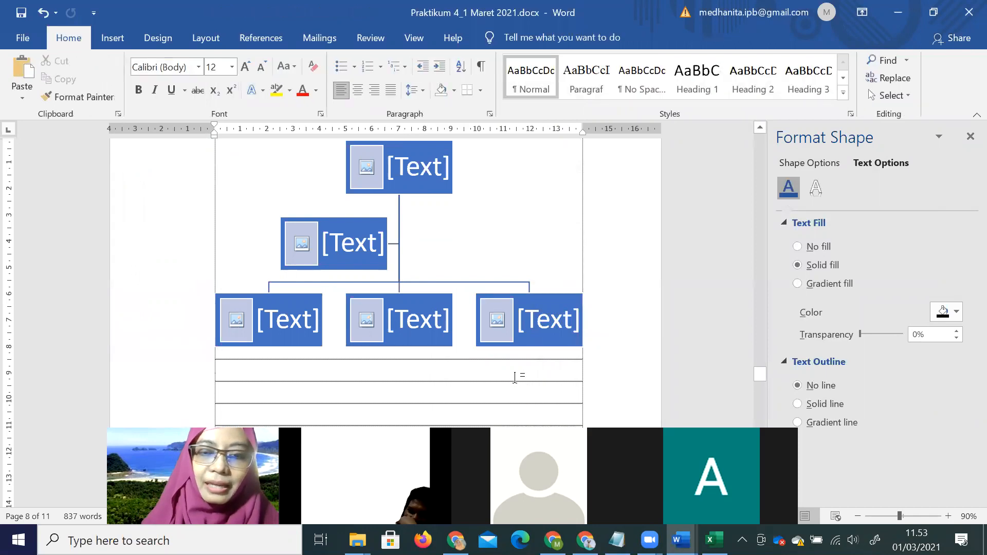
# Step: Look back through the document to the MAB 57 OK graphic and the "Slogan MAB 57" line below it
pyautogui.scroll(3, 518, 385)
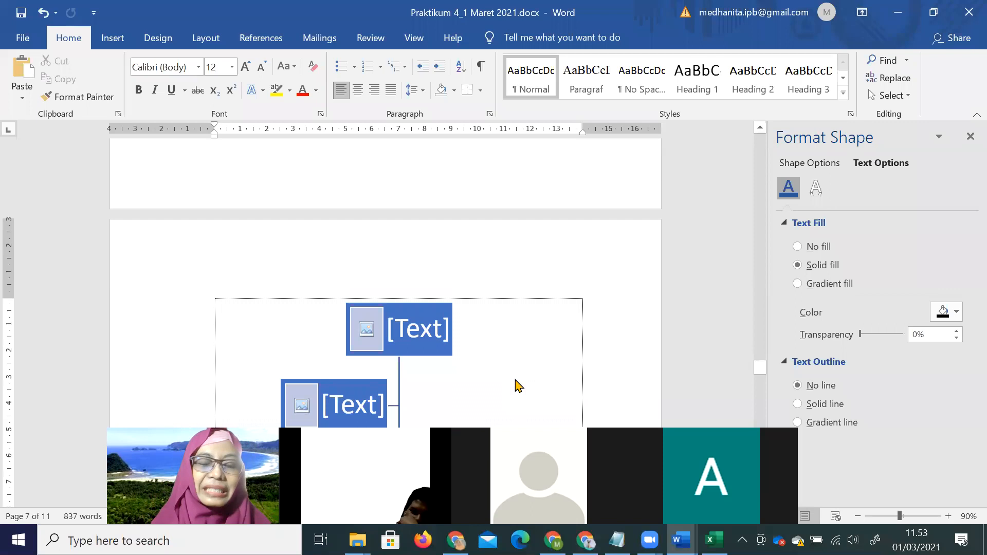
pyautogui.scroll(5, 517, 386)
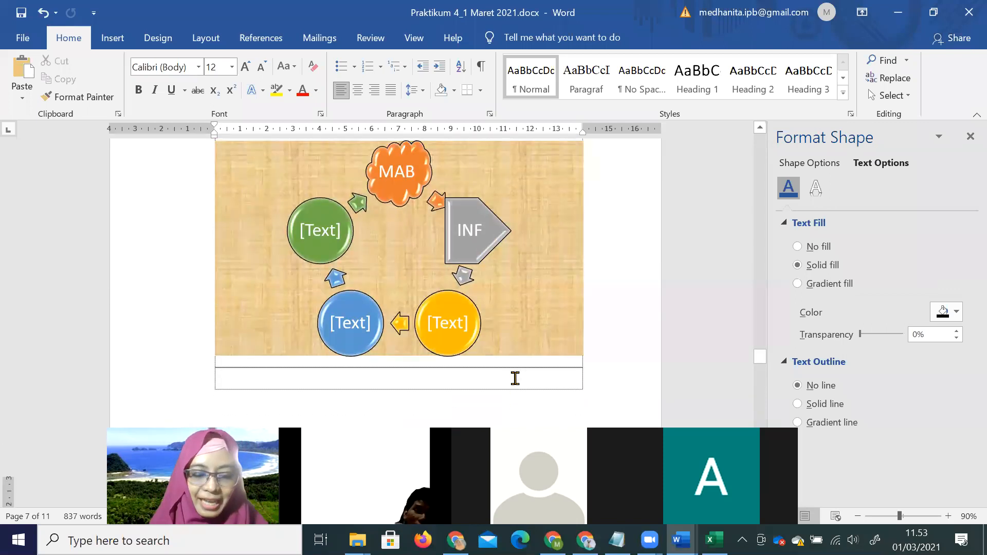
pyautogui.scroll(15, 513, 379)
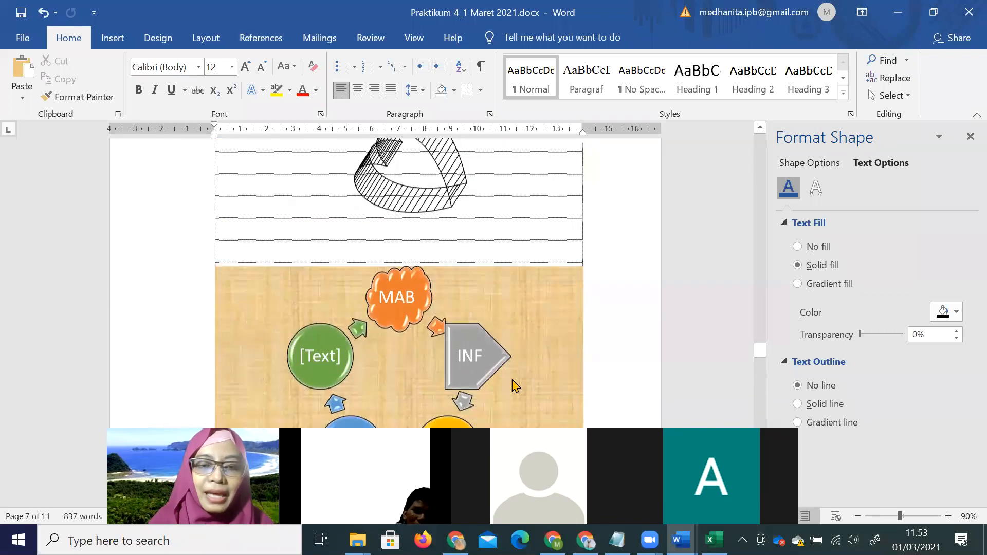
pyautogui.scroll(-15, 513, 379)
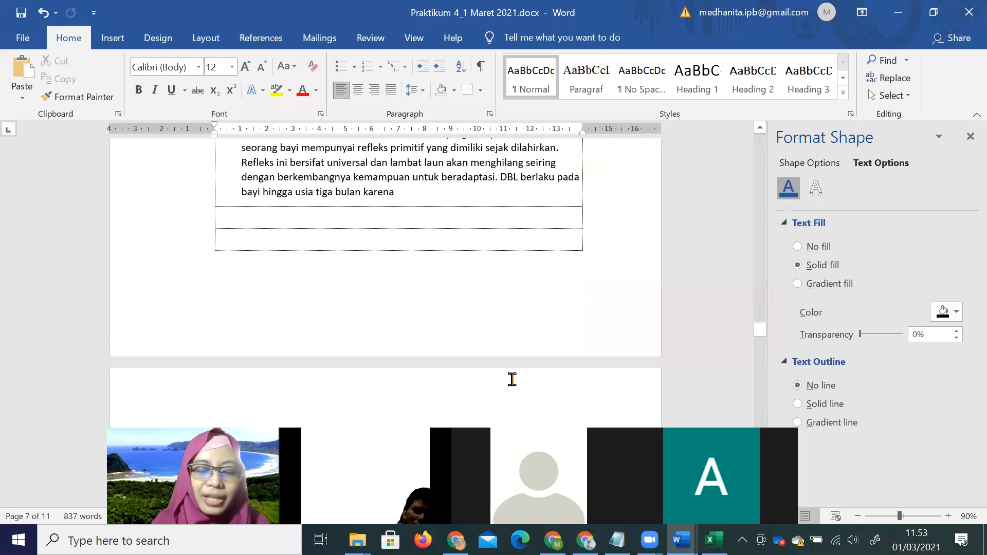
pyautogui.scroll(10, 512, 379)
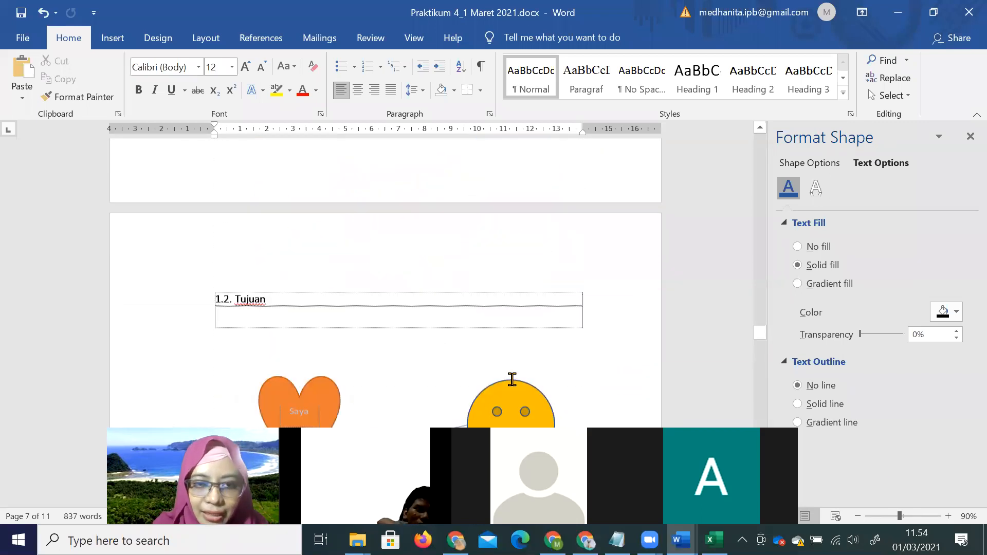
pyautogui.scroll(-5, 518, 390)
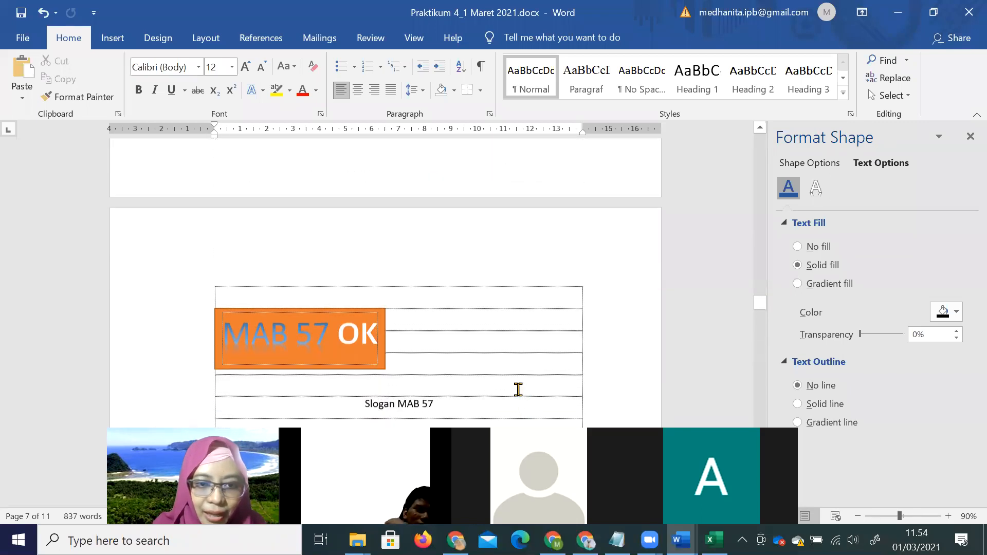
pyautogui.click(412, 333)
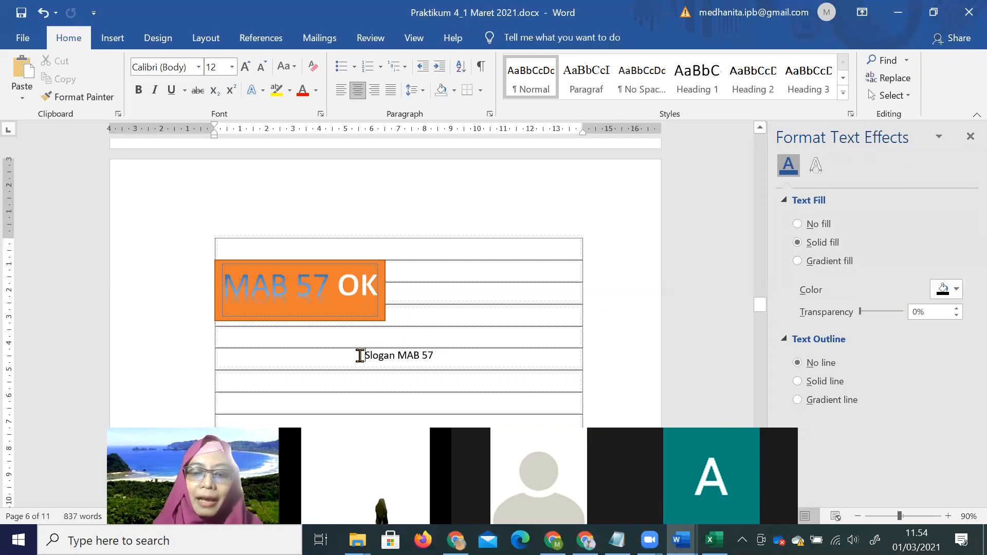
pyautogui.scroll(1, 502, 406)
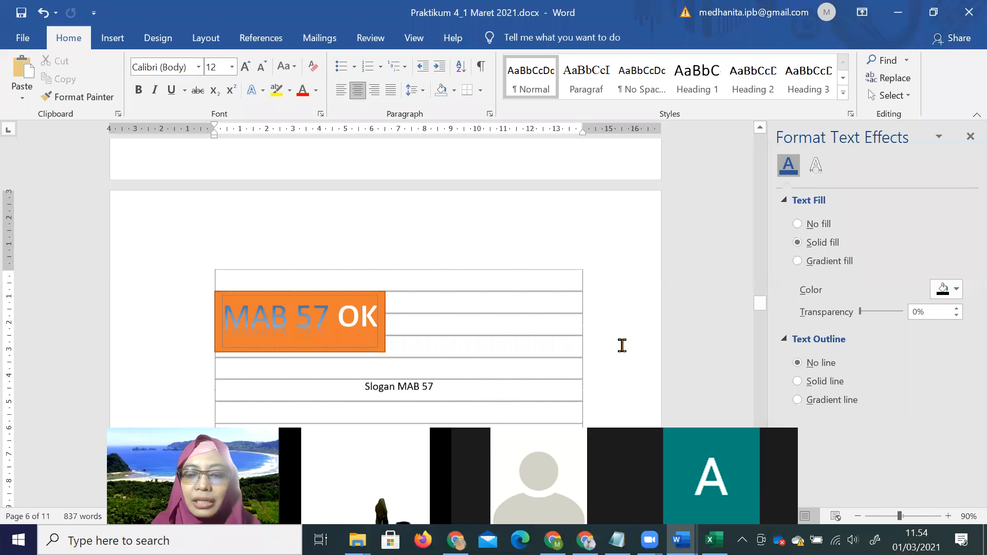
# Step: Switch to Notepad and add the line "Daftar Tabel/Gambar--> caption" below the TOC note
pyautogui.hotkey('alt', 'Tab')
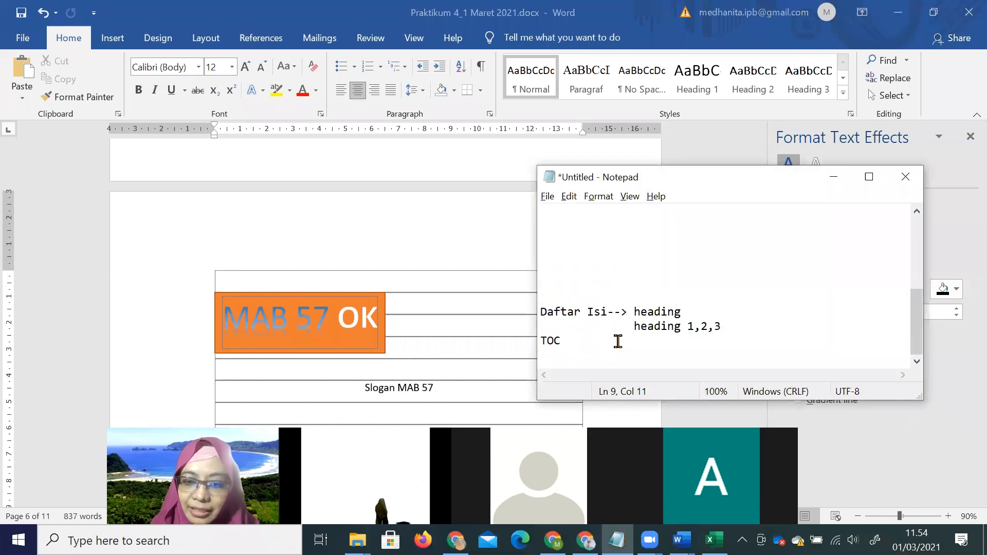
pyautogui.press('Return')
pyautogui.write('Daftar Tabel/')
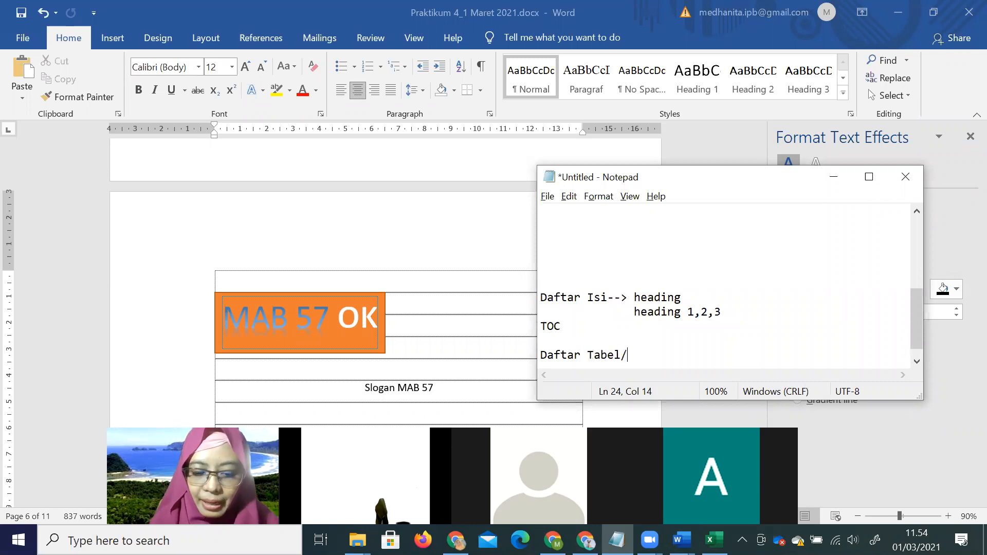
pyautogui.write('Gambar--> ')
pyautogui.write('sec')
pyautogui.press('BackSpace')
pyautogui.press('BackSpace')
pyautogui.press('BackSpace')
pyautogui.write('c')
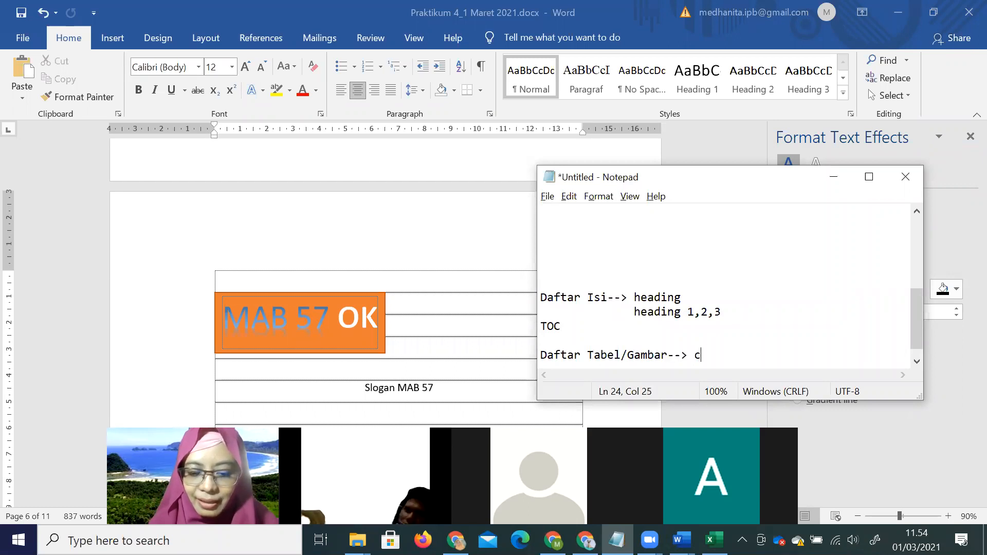
pyautogui.write('aptipn')
pyautogui.press('BackSpace')
pyautogui.press('BackSpace')
pyautogui.write('on')
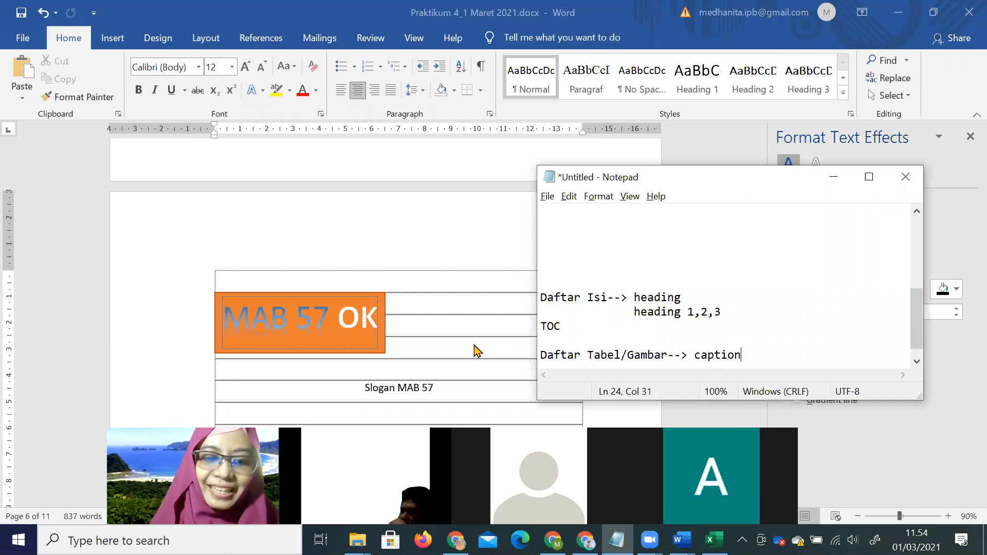
# Step: Insert a caption before "Slogan MAB 57" using a new label named "Gambar"
pyautogui.click(366, 388)
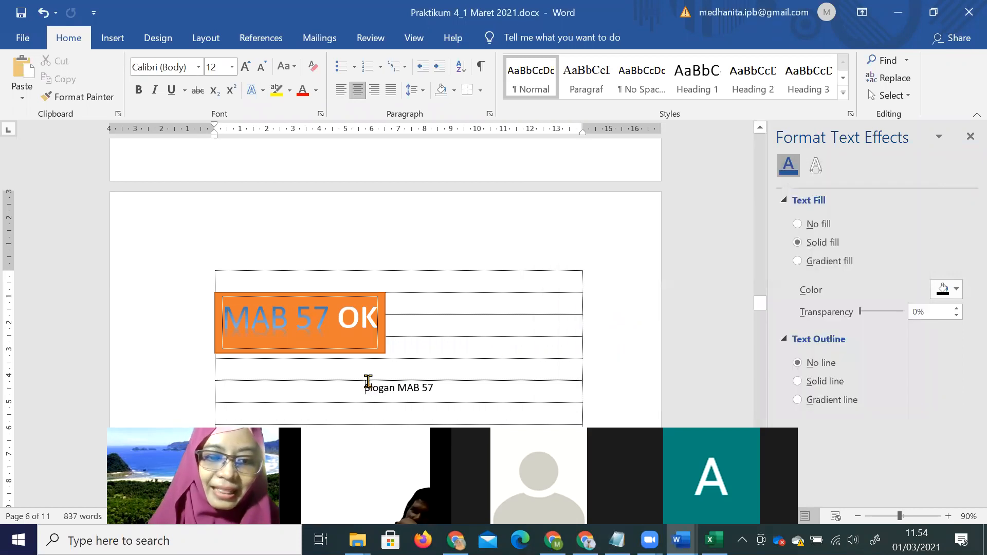
pyautogui.click(261, 39)
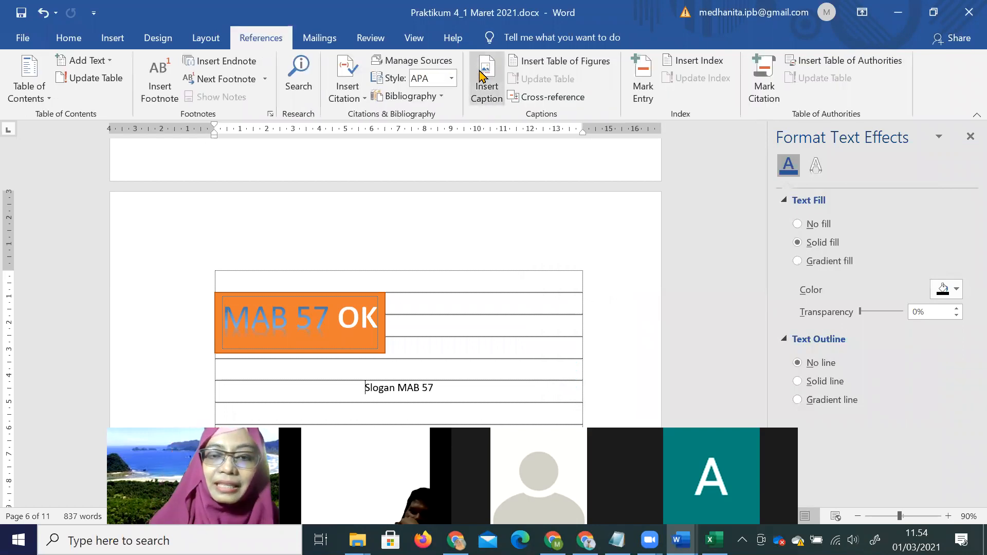
pyautogui.click(486, 89)
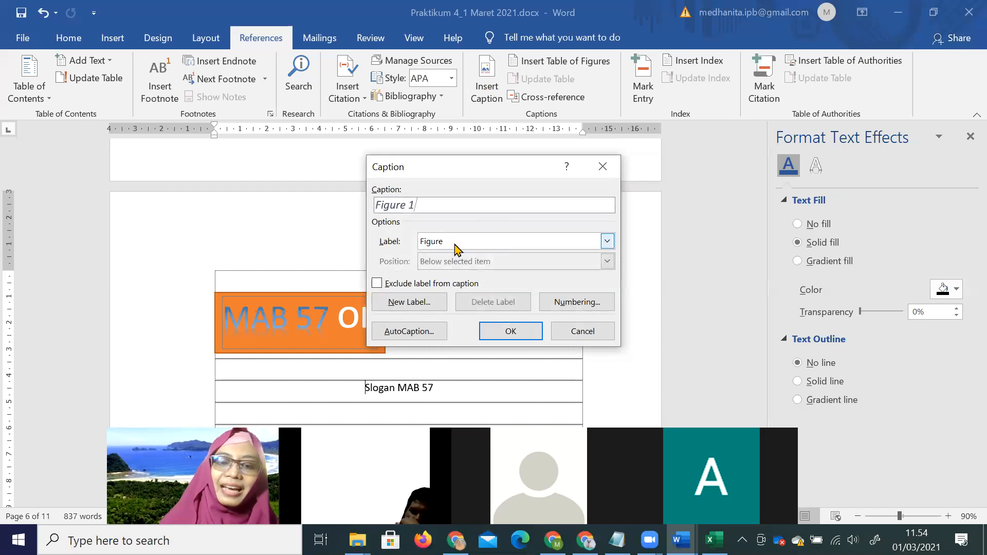
pyautogui.click(455, 243)
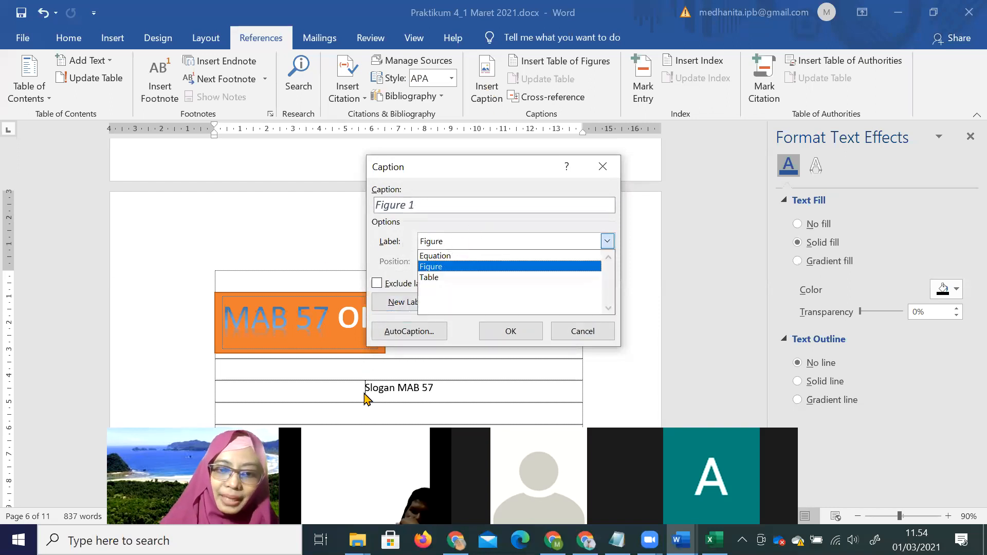
pyautogui.click(399, 308)
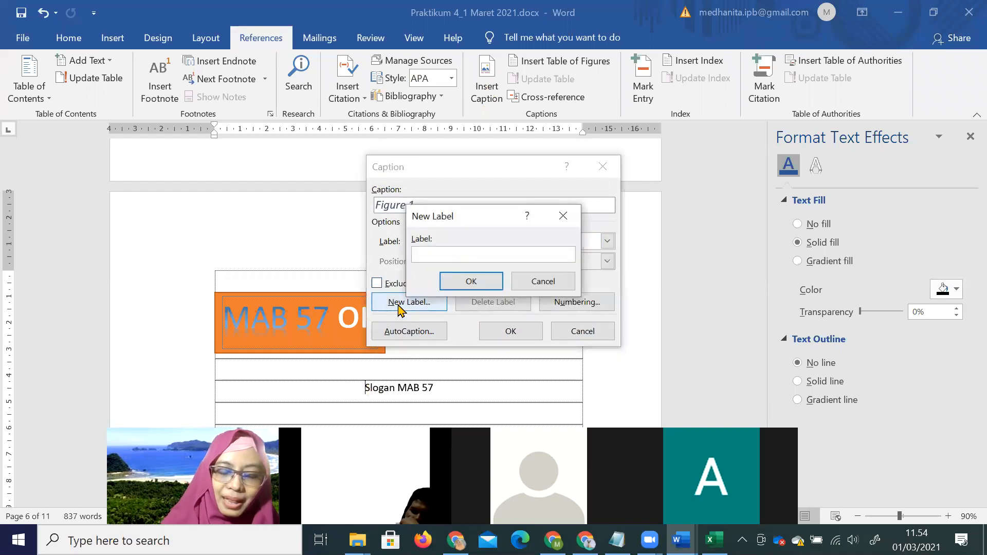
pyautogui.write('Gambar')
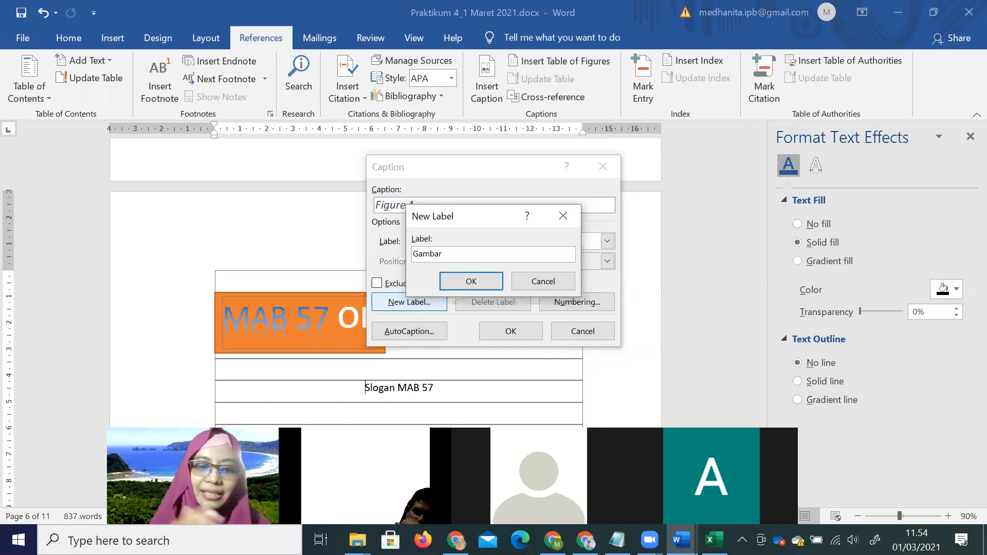
pyautogui.click(478, 284)
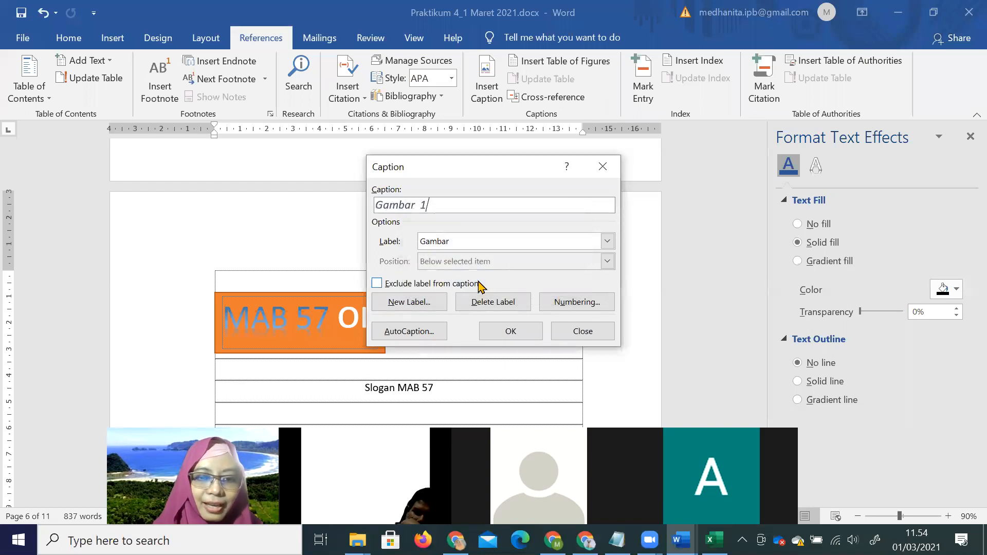
pyautogui.click(510, 333)
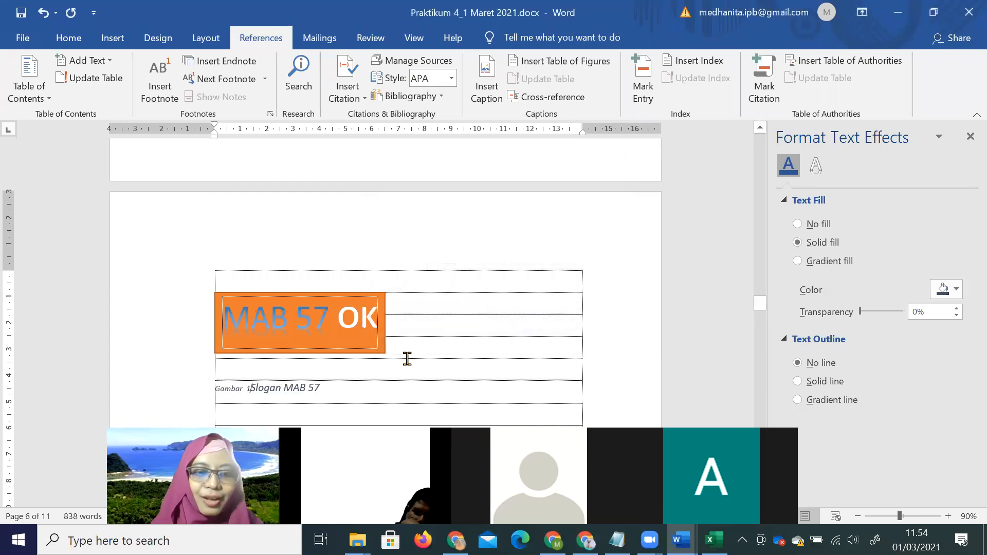
# Step: Centre the "Gambar 1 Slogan MAB 57" caption and make it 14 pt, non-italic and black
pyautogui.moveTo(328, 388); pyautogui.dragTo(200, 391)
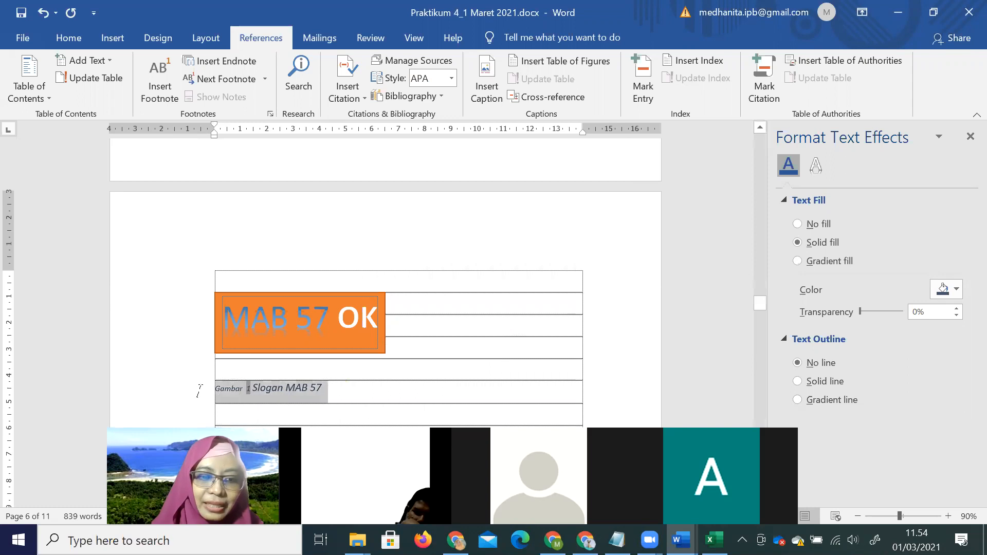
pyautogui.click(69, 38)
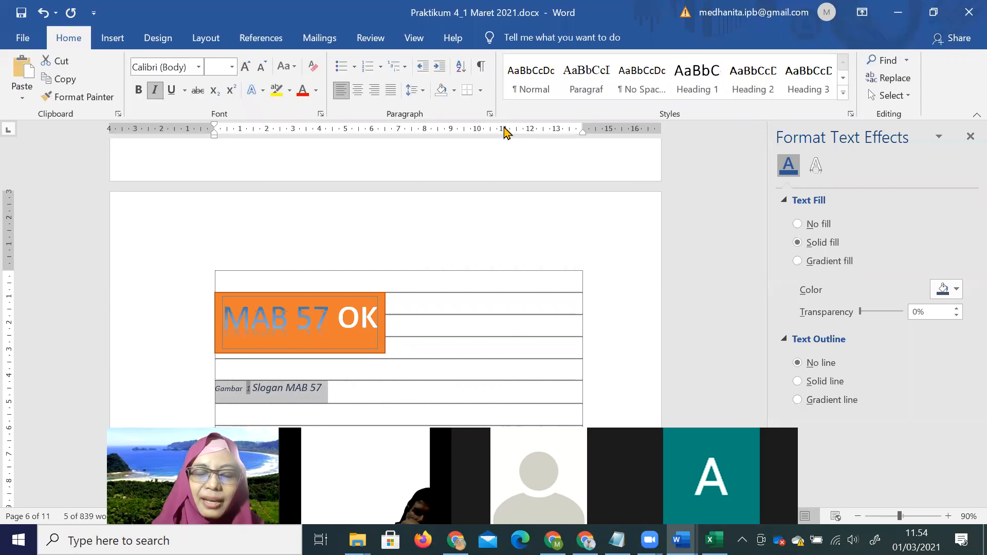
pyautogui.click(357, 92)
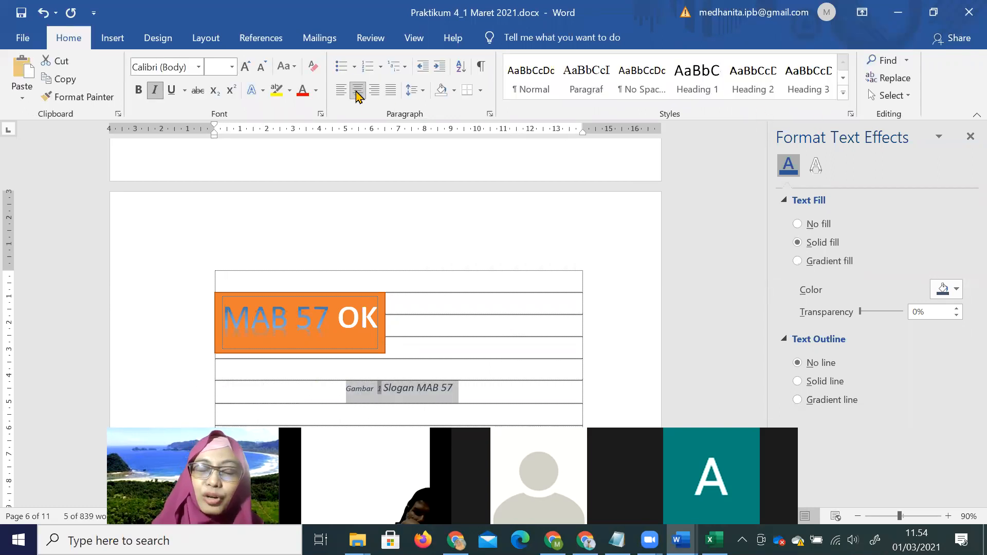
pyautogui.click(232, 67)
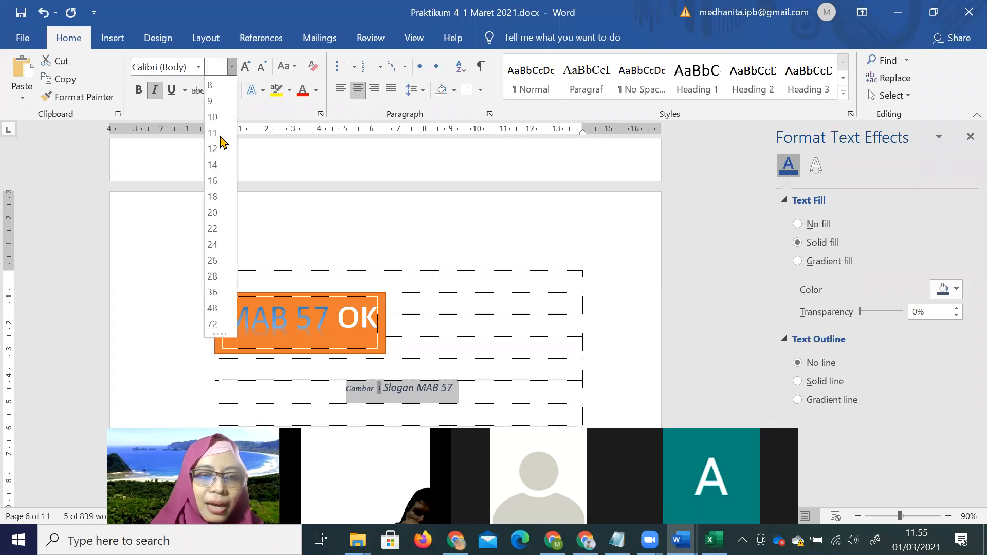
pyautogui.click(216, 165)
pyautogui.click(155, 90)
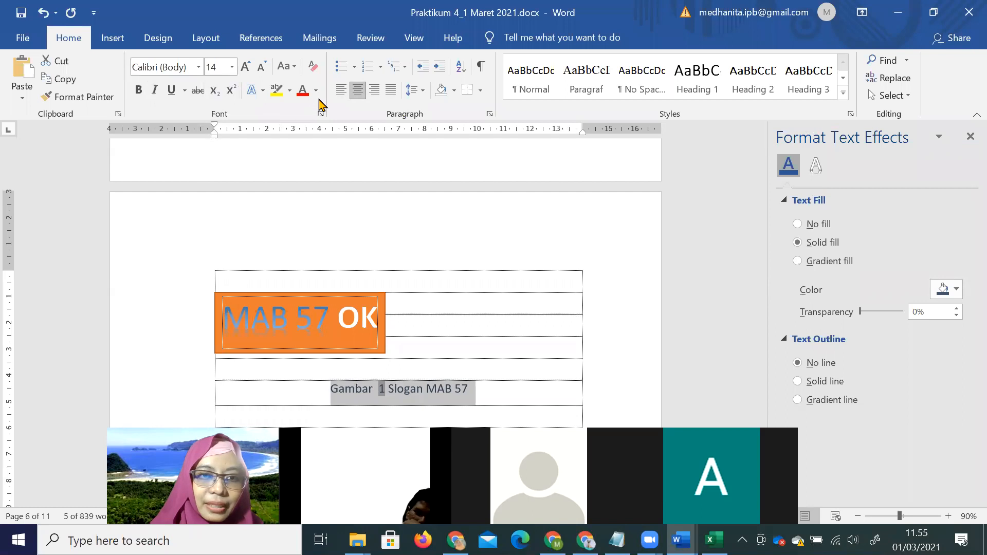
pyautogui.click(316, 90)
pyautogui.click(318, 149)
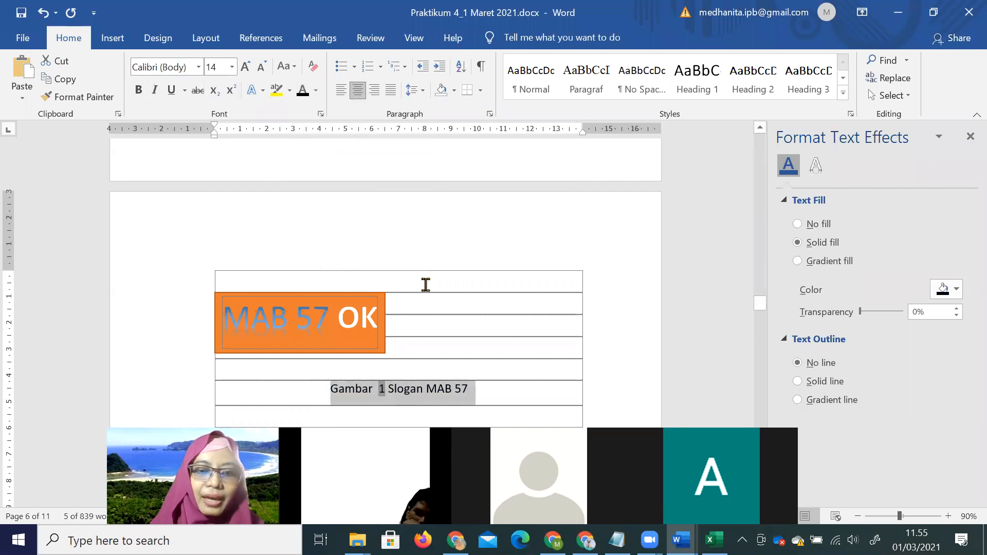
# Step: Move the orange MAB 57 OK text box to the middle of the page above its caption and deselect it
pyautogui.click(360, 294)
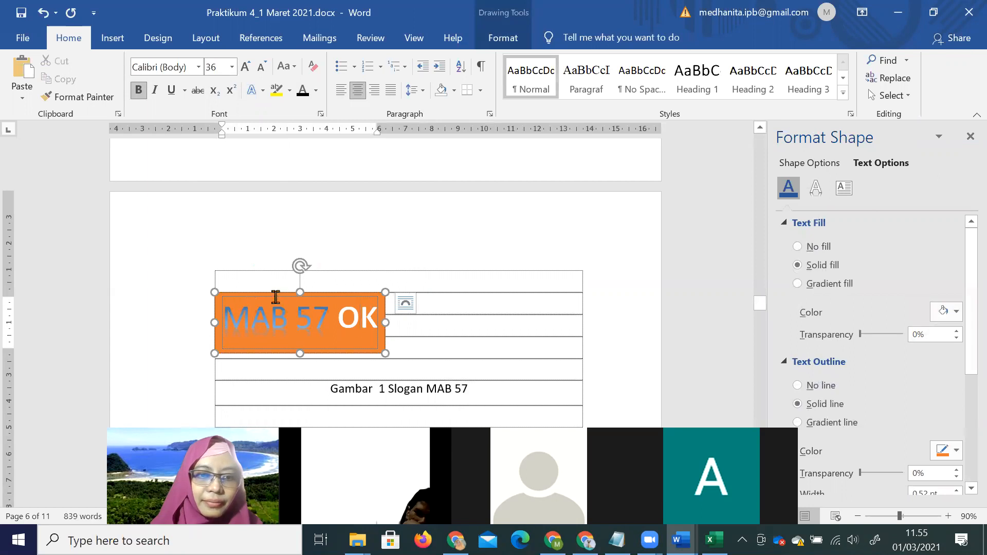
pyautogui.moveTo(275, 297); pyautogui.dragTo(399, 299)
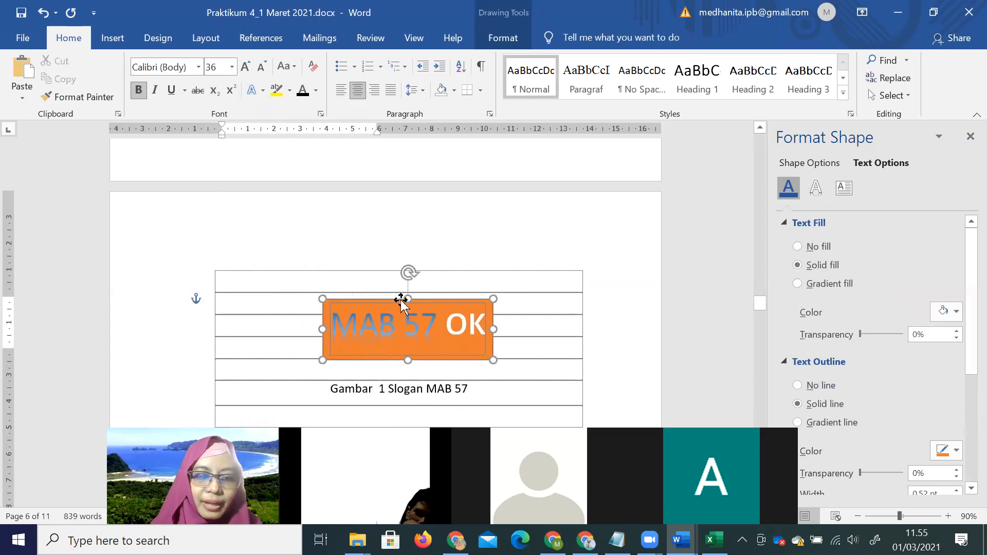
pyautogui.click(573, 344)
# Step: Insert the caption "Gambar 2 Program studi SV IPB" on the empty line below the cycle SmartArt on page 7
pyautogui.scroll(-3, 573, 350)
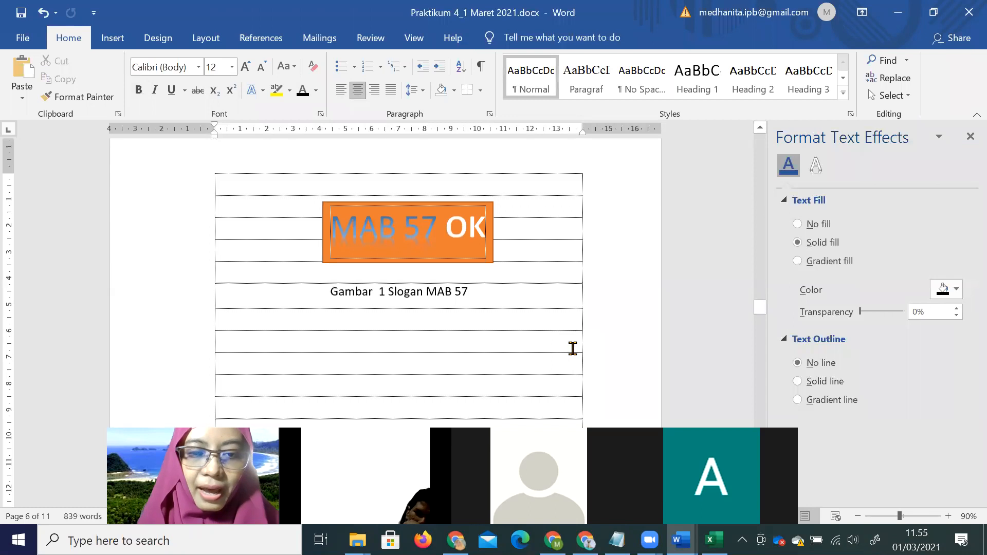
pyautogui.scroll(-20, 572, 348)
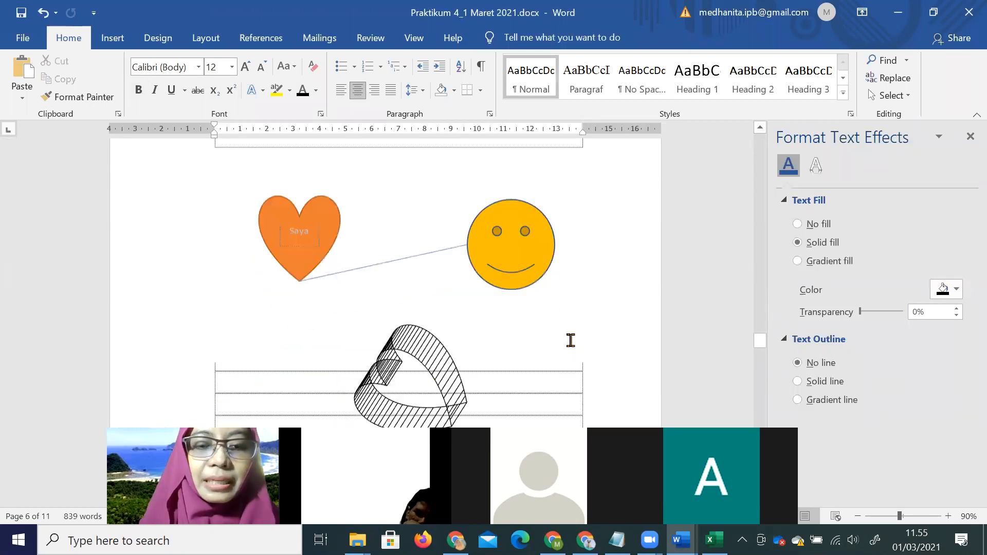
pyautogui.scroll(-10, 570, 340)
pyautogui.click(465, 350)
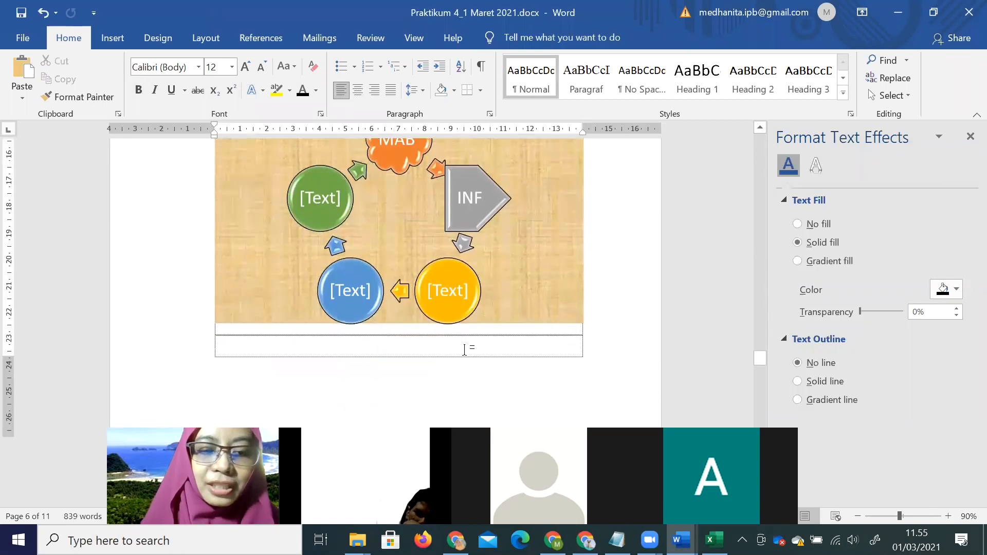
pyautogui.click(245, 43)
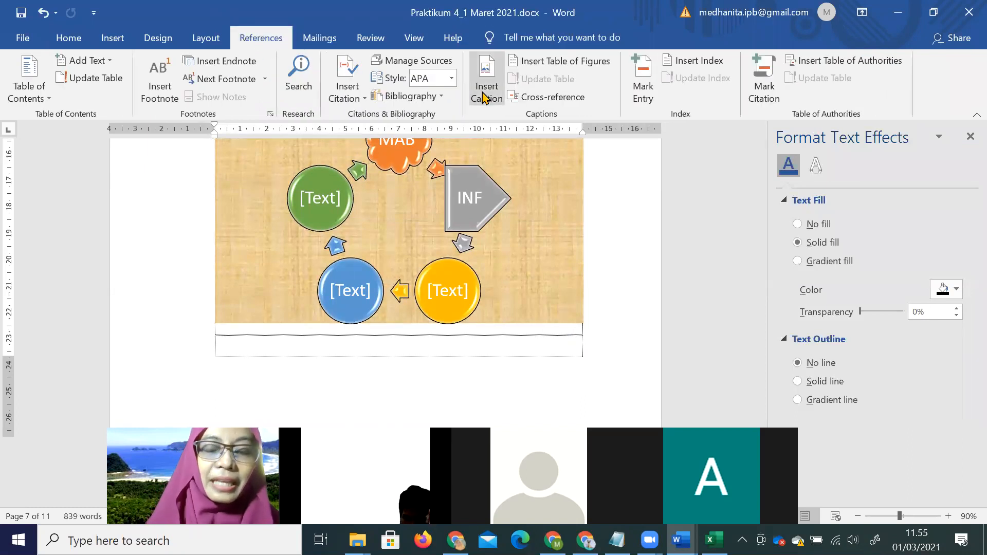
pyautogui.click(484, 98)
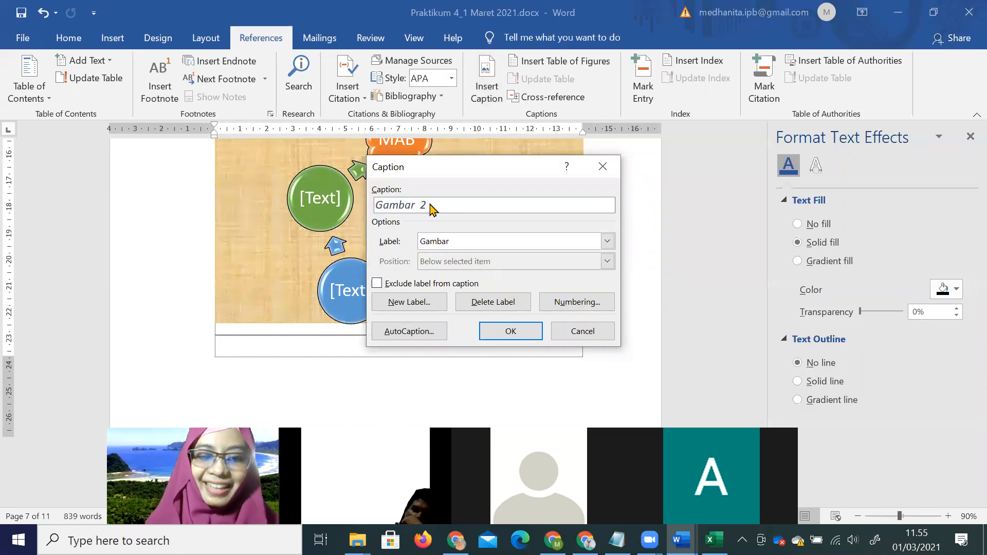
pyautogui.click(411, 302)
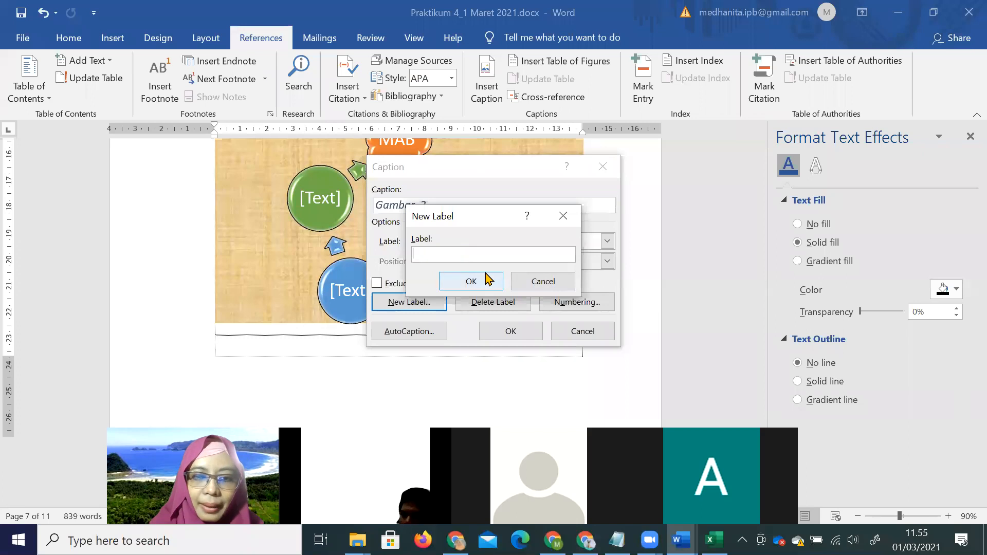
pyautogui.click(536, 284)
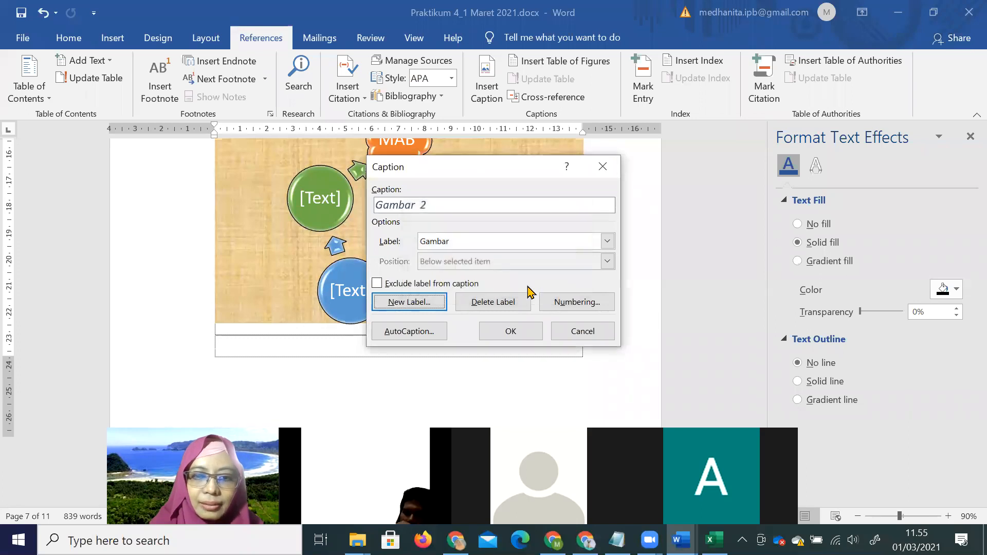
pyautogui.click(528, 332)
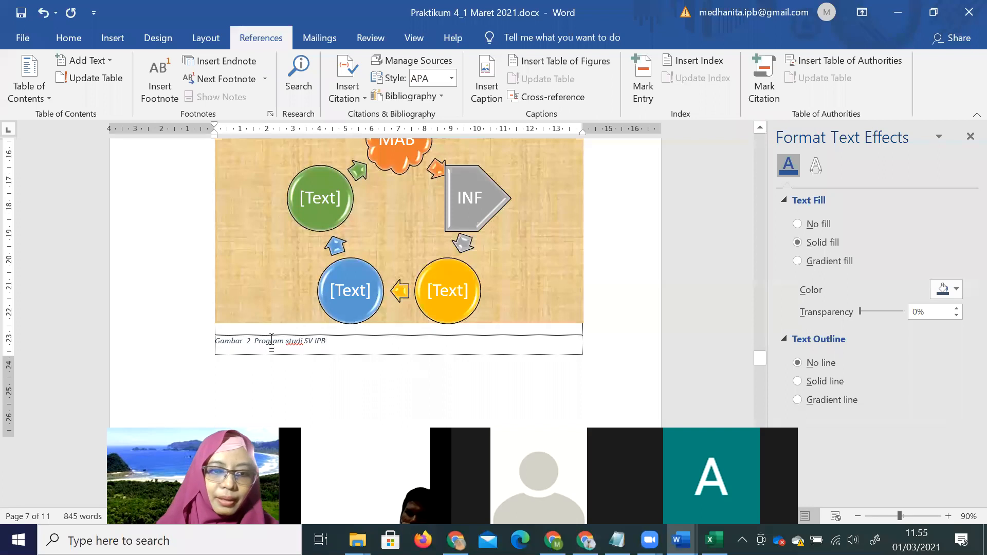
# Step: Format the "Gambar 2" caption as centred, 14 pt, non-italic black text and close the Format Text Effects pane
pyautogui.click(209, 341)
pyautogui.click(68, 38)
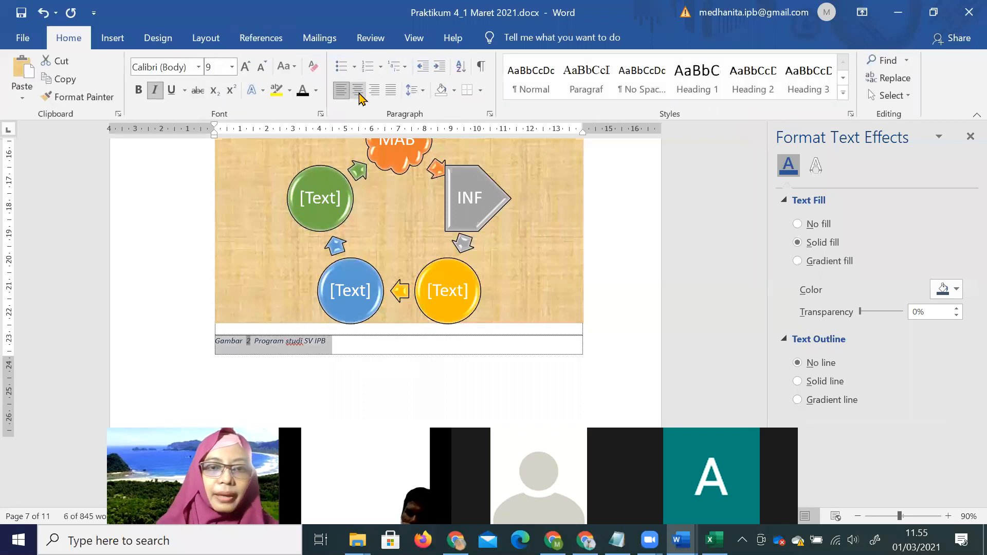
pyautogui.click(358, 90)
pyautogui.click(232, 67)
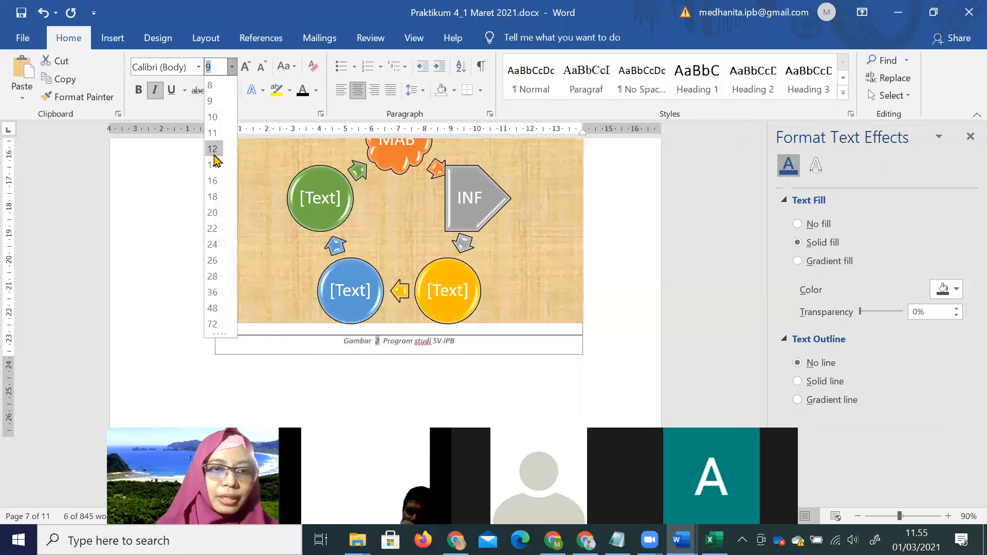
pyautogui.click(213, 164)
pyautogui.click(157, 93)
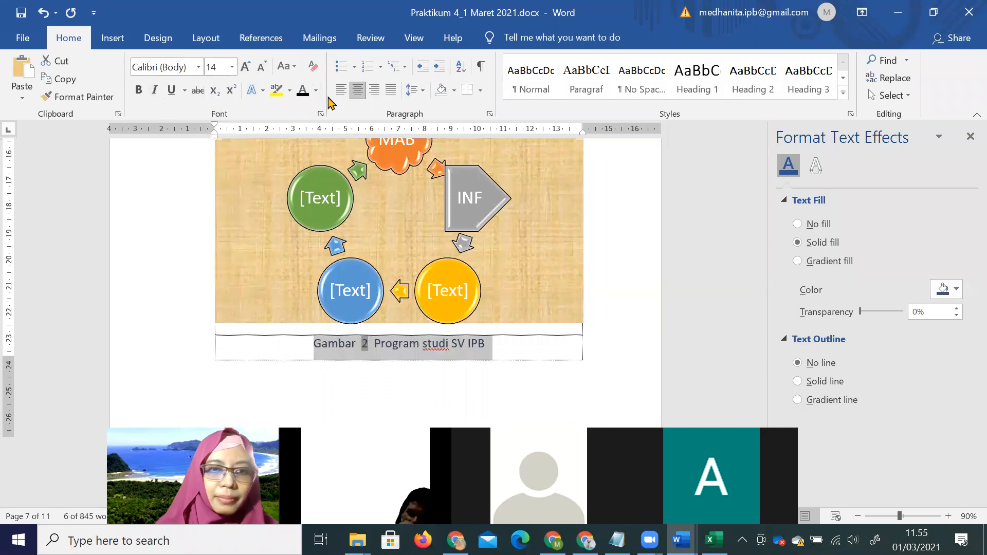
pyautogui.click(545, 342)
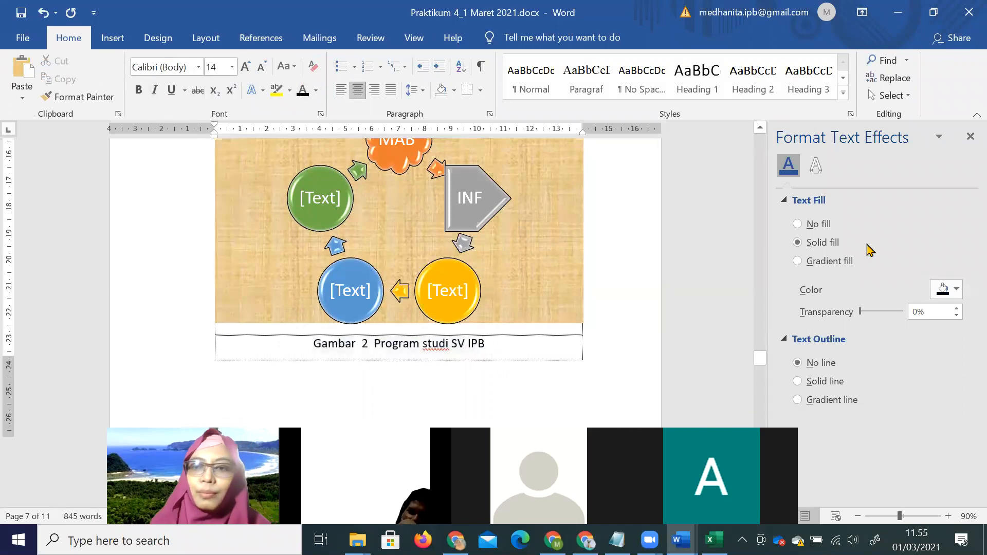
pyautogui.click(968, 136)
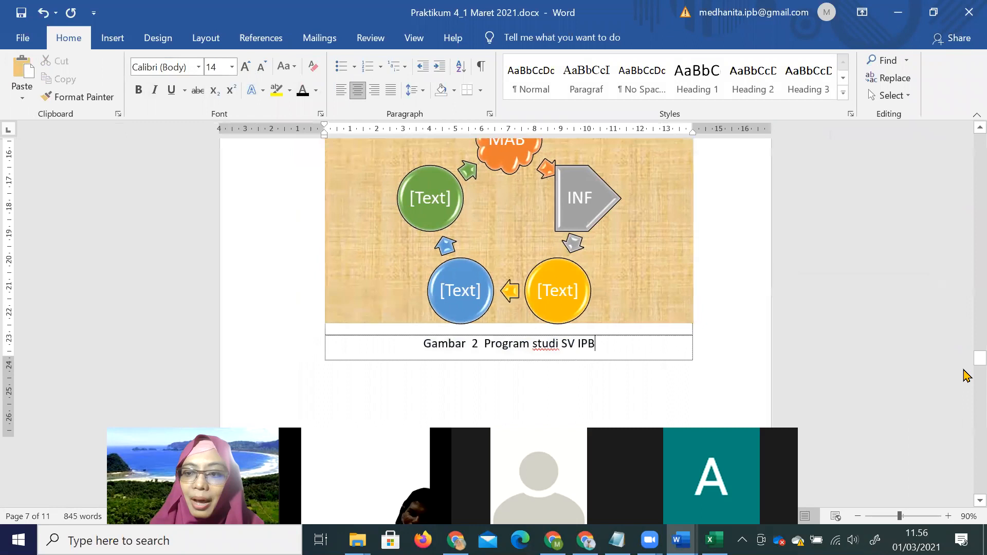
# Step: Insert a table of figures on the second empty line below Daftar Gambar, with no tab leader and the caption label Gambar
pyautogui.moveTo(964, 359); pyautogui.dragTo(963, 209)
pyautogui.scroll(-15, 710, 324)
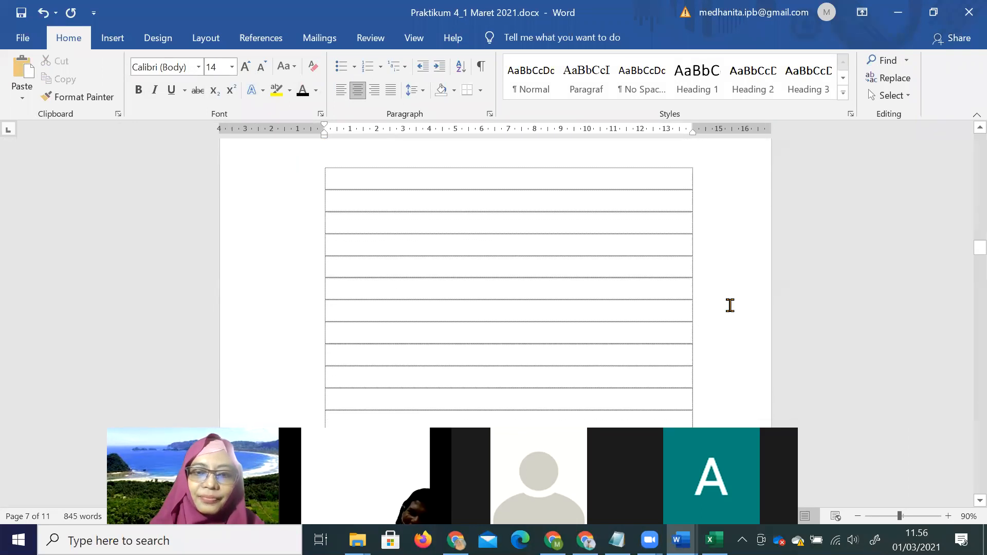
pyautogui.scroll(4, 731, 306)
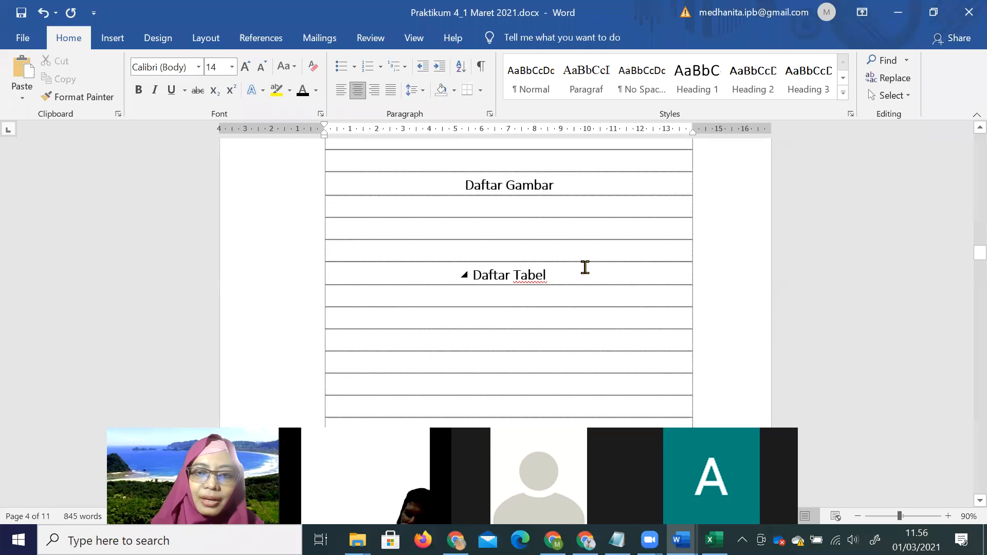
pyautogui.click(491, 236)
pyautogui.click(260, 40)
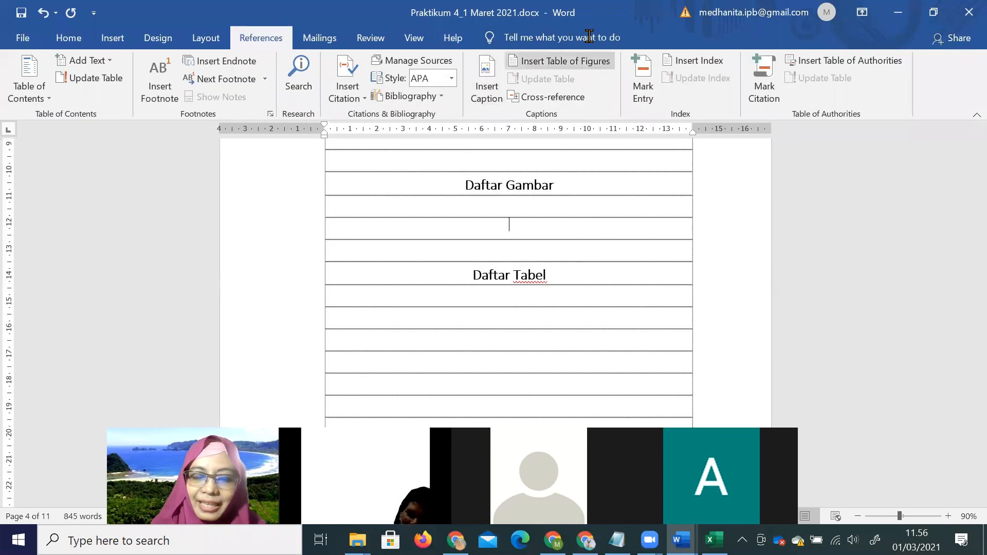
pyautogui.click(592, 64)
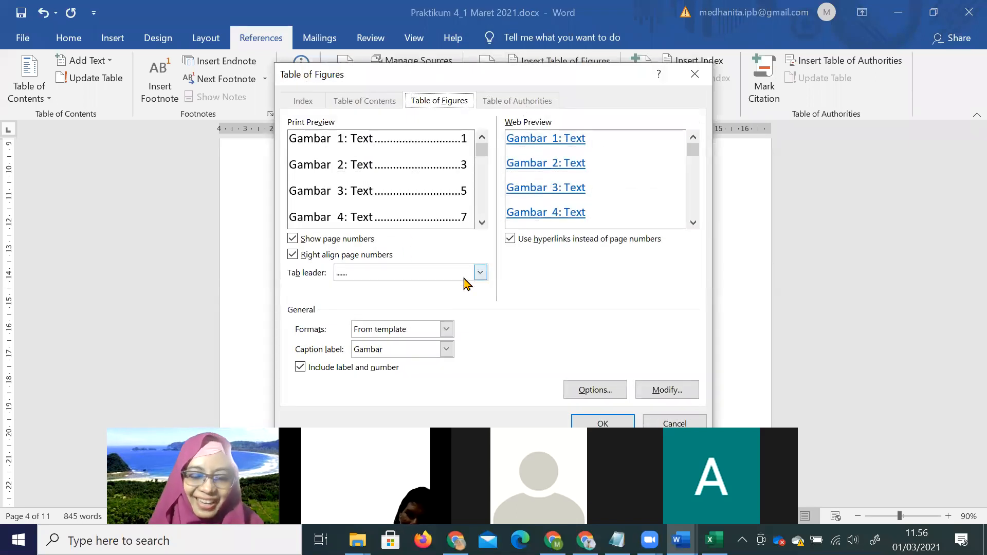
pyautogui.click(479, 272)
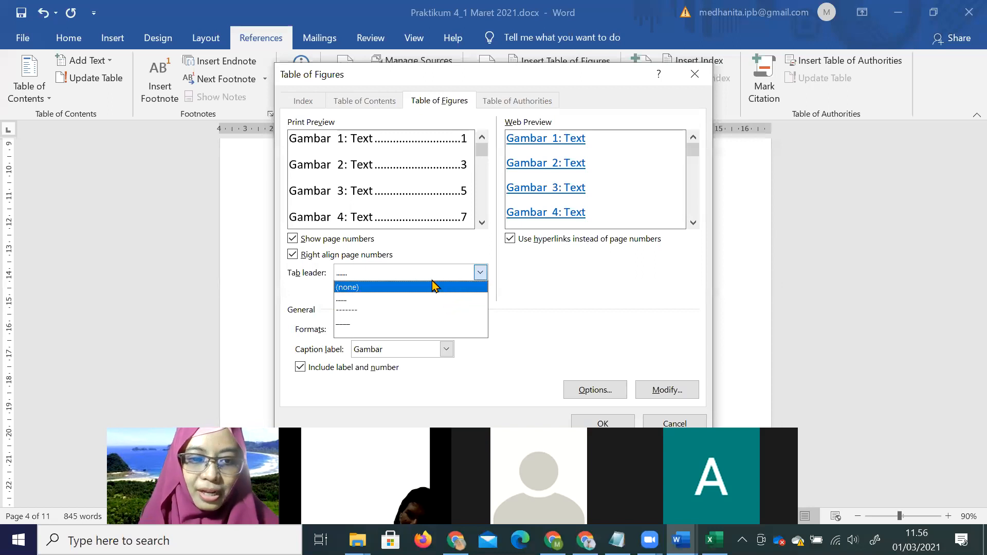
pyautogui.click(381, 288)
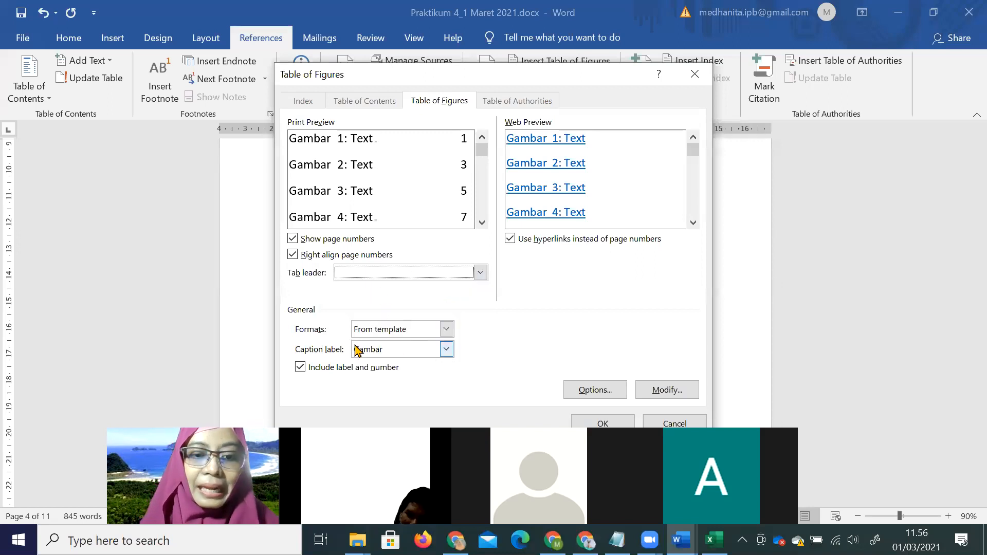
pyautogui.click(386, 353)
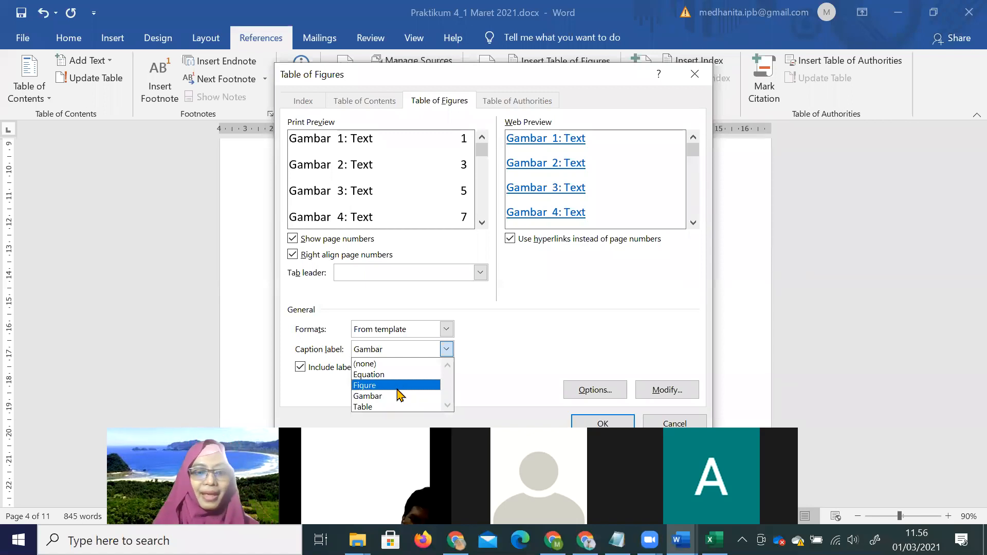
pyautogui.click(385, 397)
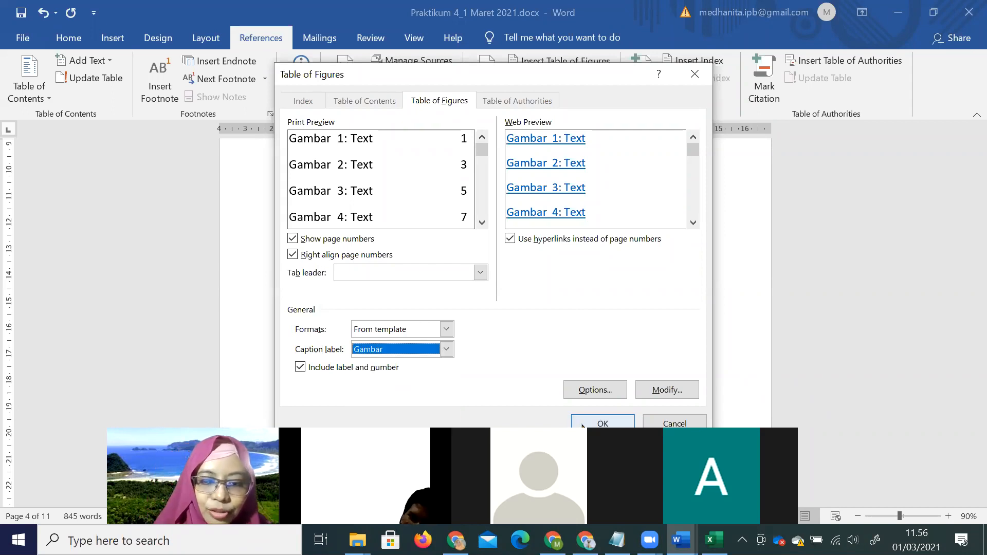
pyautogui.click(603, 422)
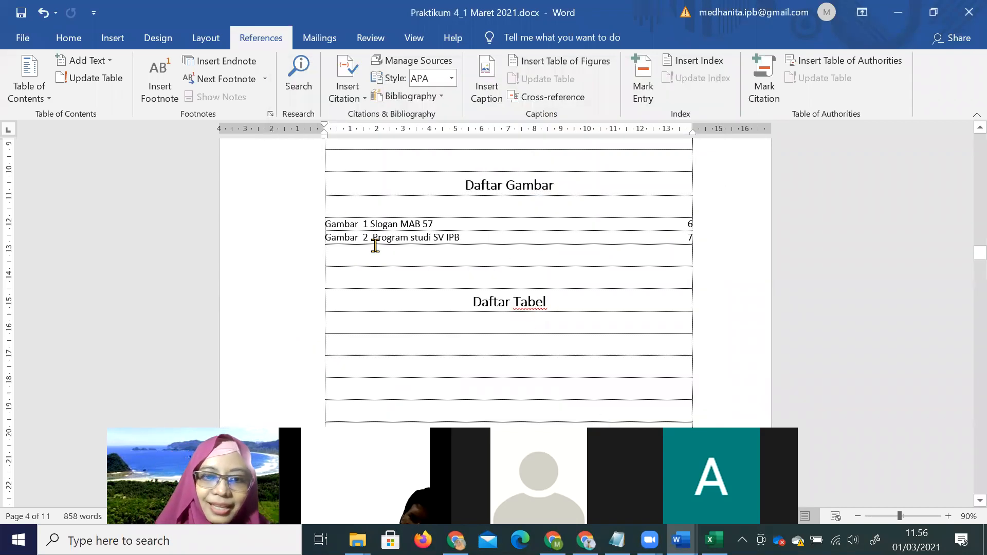
# Step: Follow the list's Gambar 1 entry and insert the caption "Gambar 2 Love" on the empty line directly above the cycle SmartArt on page 7
pyautogui.keyDown('ctrl'); pyautogui.click(408, 226); pyautogui.keyUp('ctrl')
pyautogui.scroll(-15, 418, 285)
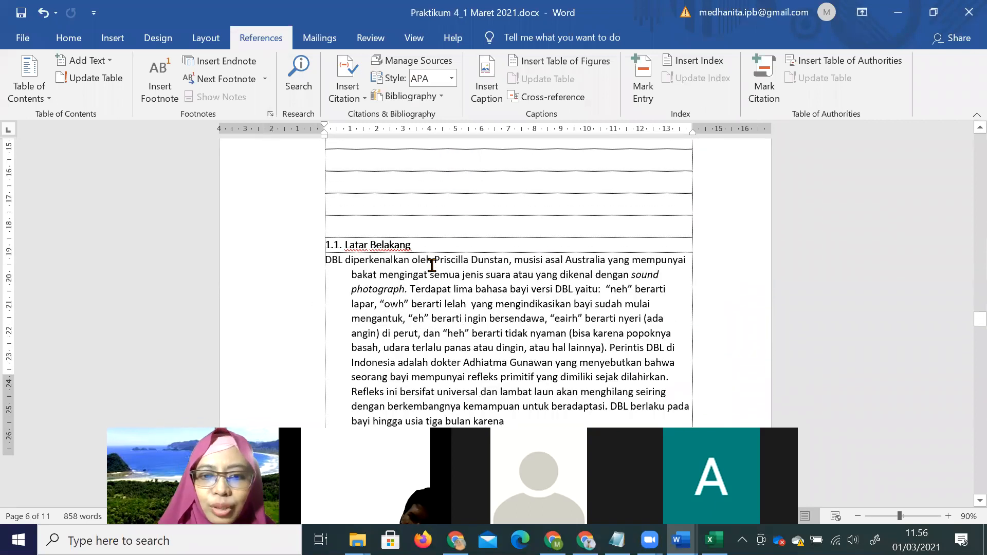
pyautogui.scroll(-5, 447, 267)
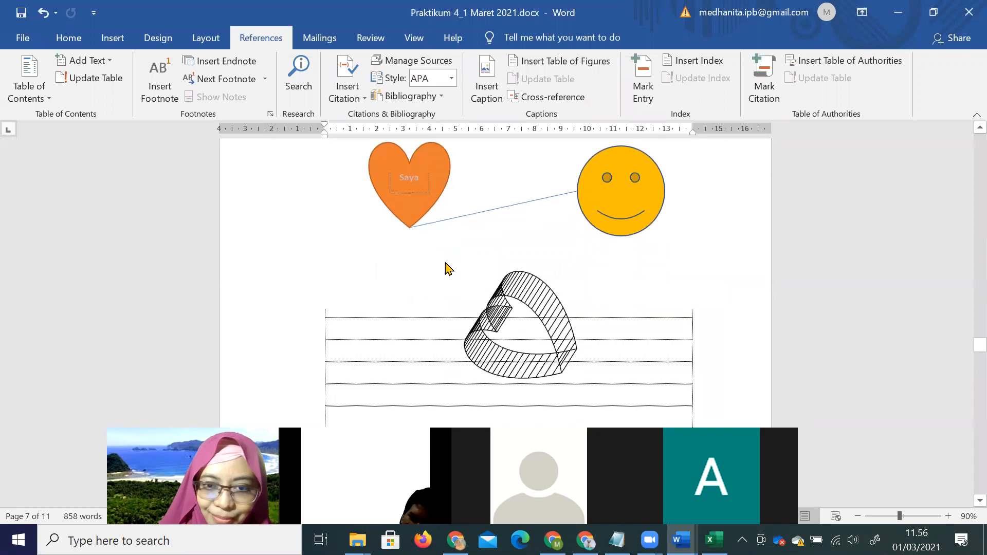
pyautogui.scroll(2, 459, 278)
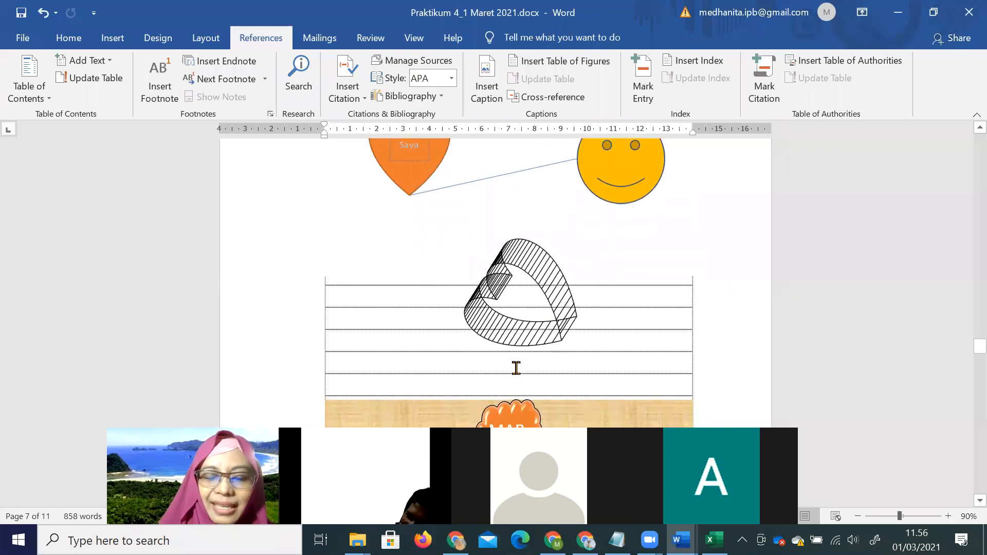
pyautogui.scroll(-9, 516, 368)
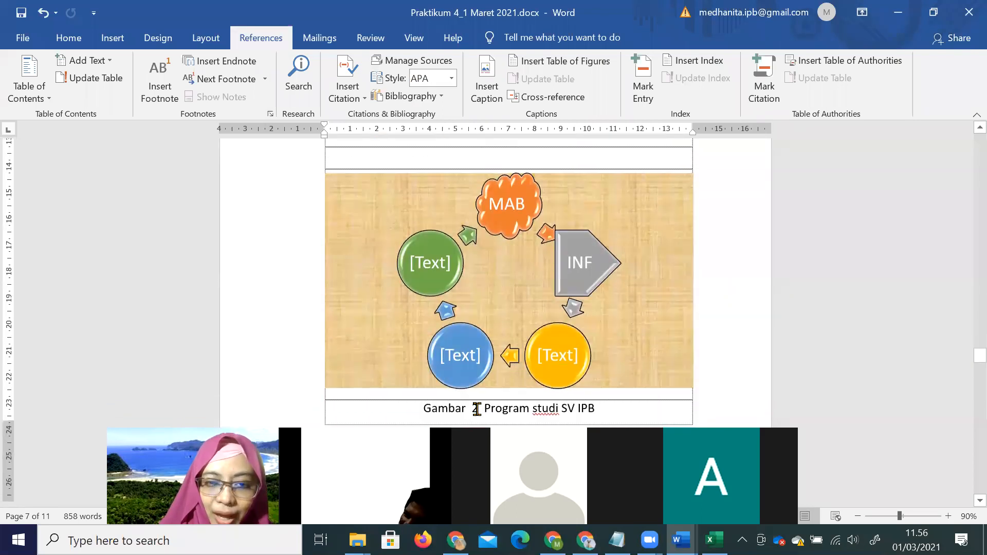
pyautogui.scroll(5, 514, 307)
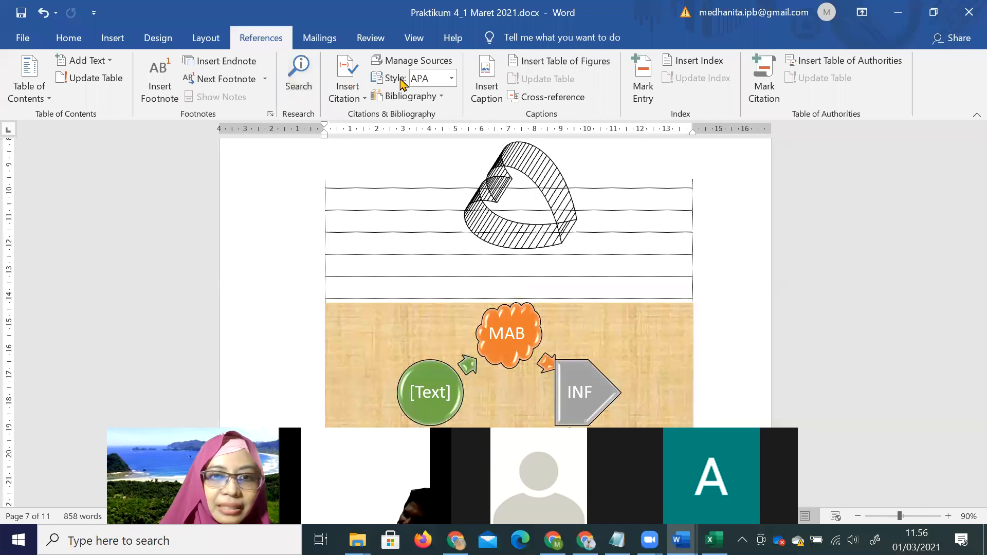
pyautogui.click(490, 88)
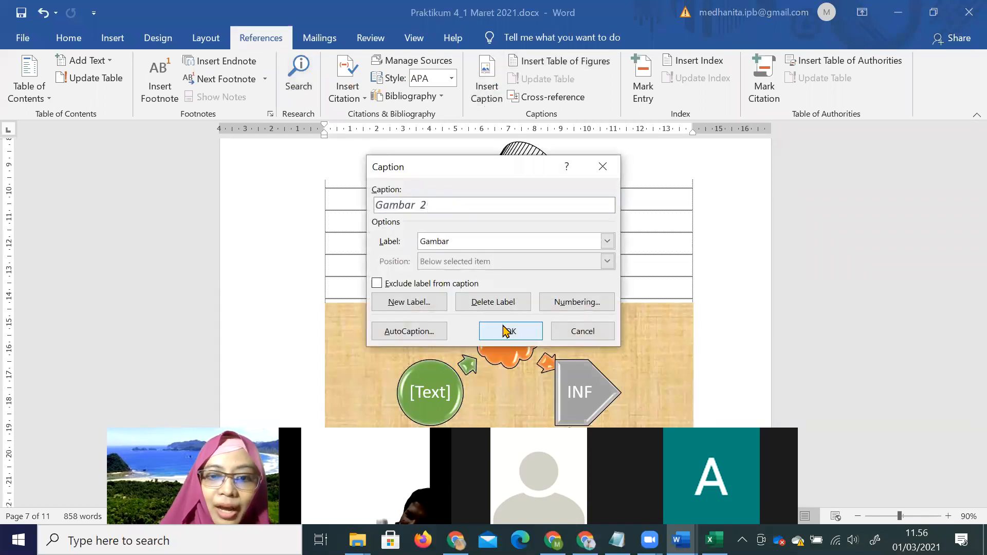
pyautogui.click(506, 331)
pyautogui.scroll(-5, 505, 309)
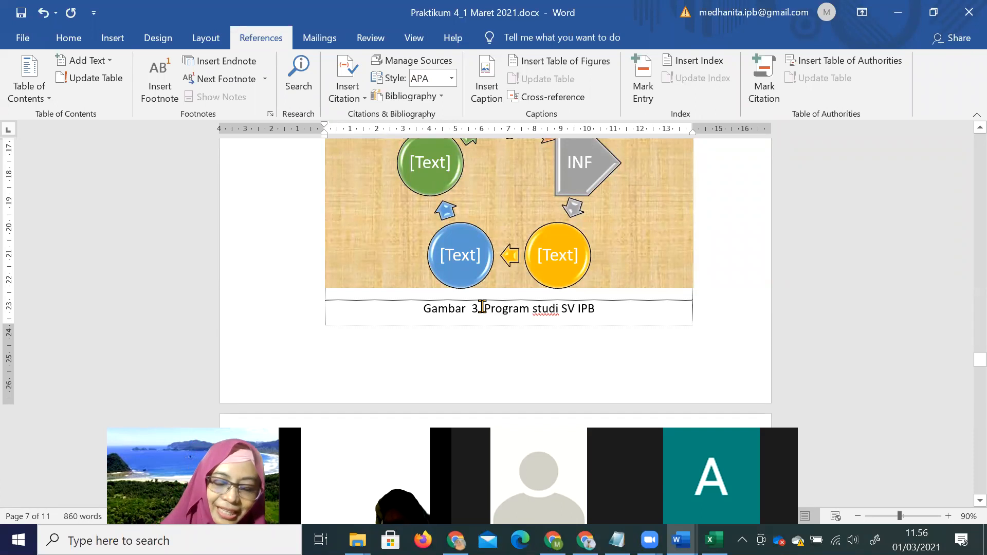
pyautogui.scroll(5, 482, 307)
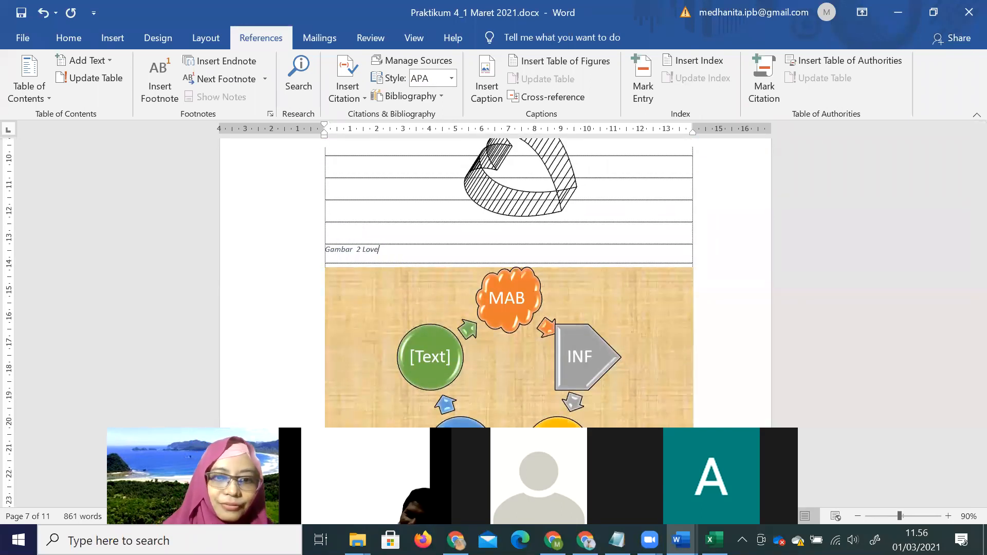
# Step: Format the "Gambar 2 Love" caption as centred, non-italic, 14 pt text
pyautogui.tripleClick(369, 251)
pyautogui.click(69, 38)
pyautogui.click(357, 90)
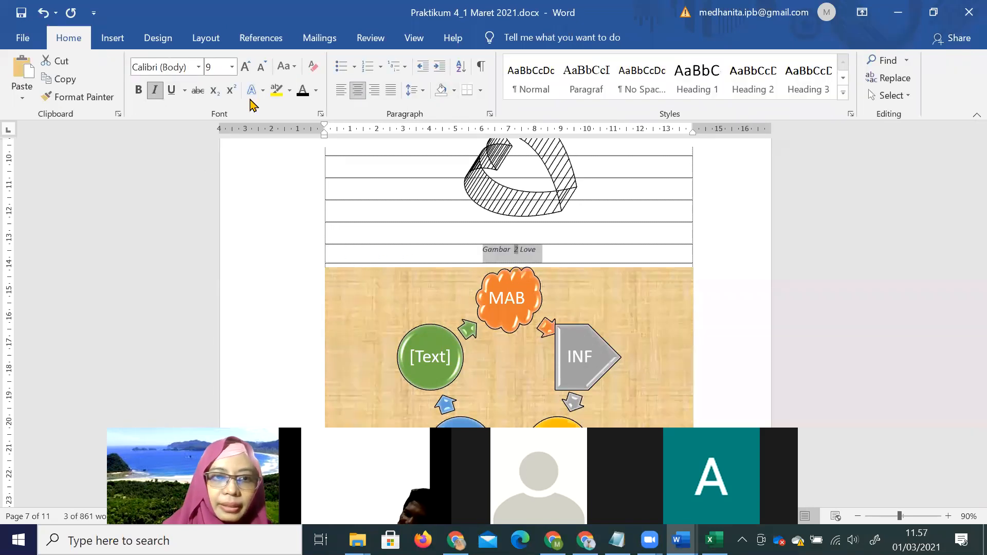
pyautogui.click(154, 90)
pyautogui.click(232, 67)
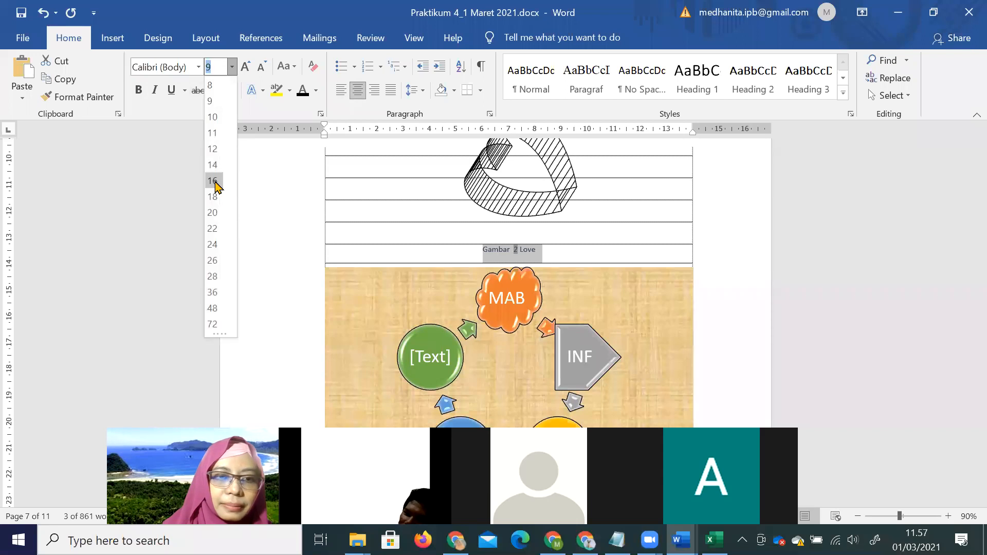
pyautogui.click(213, 149)
pyautogui.click(694, 227)
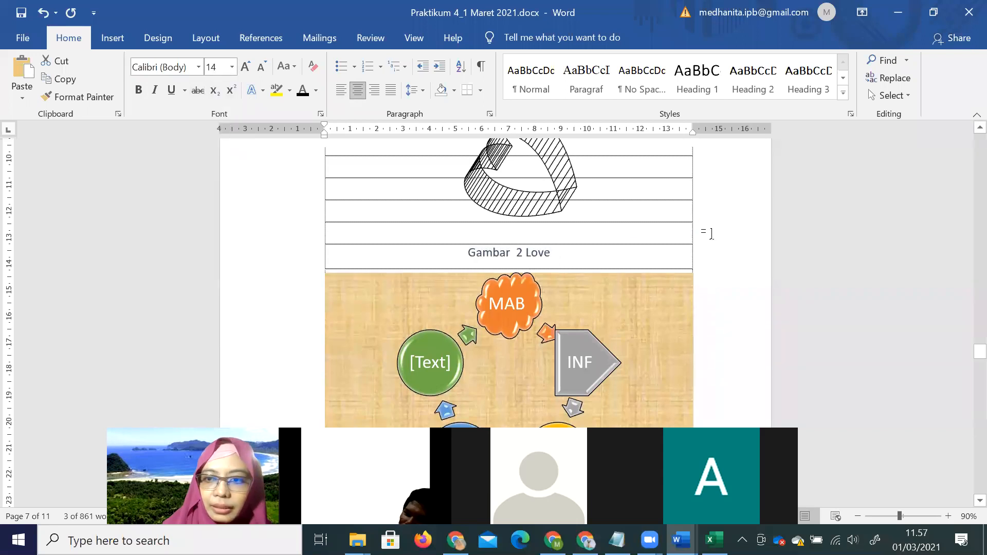
# Step: Update the entire table of figures under Daftar Gambar on page 4
pyautogui.moveTo(978, 350); pyautogui.dragTo(720, 291)
pyautogui.scroll(-6, 721, 292)
pyautogui.scroll(-12, 721, 293)
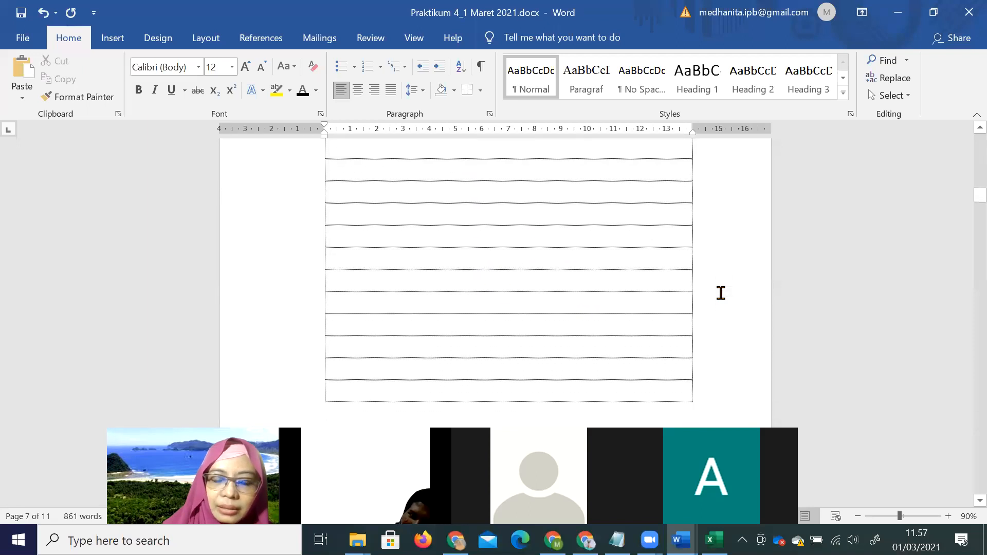
pyautogui.scroll(-12, 719, 296)
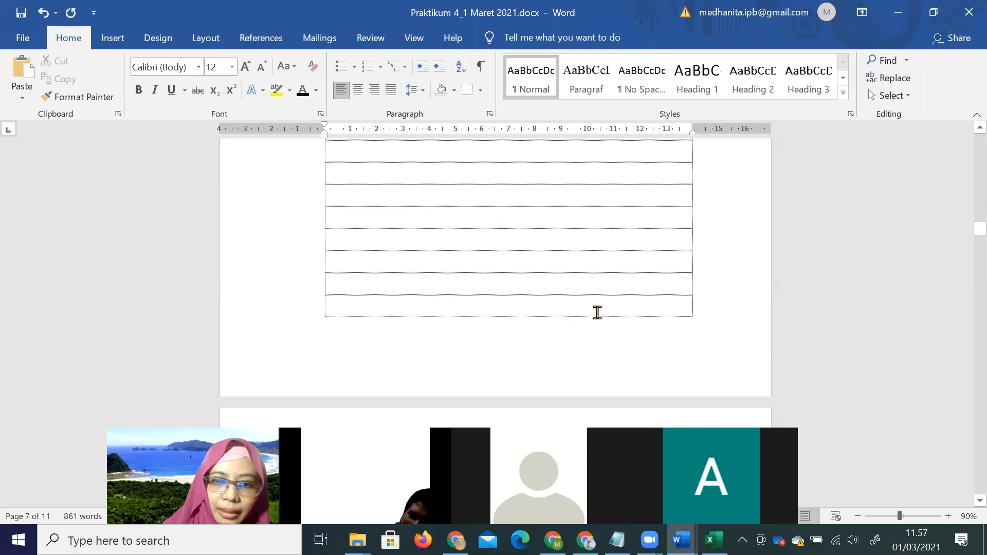
pyautogui.scroll(-12, 601, 315)
pyautogui.scroll(4, 602, 316)
pyautogui.rightClick(443, 211)
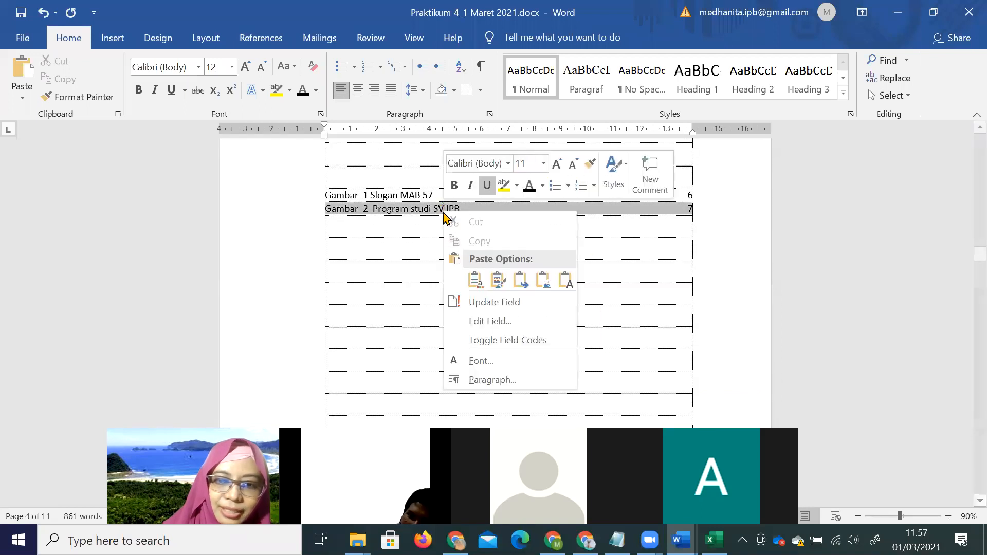
pyautogui.click(506, 301)
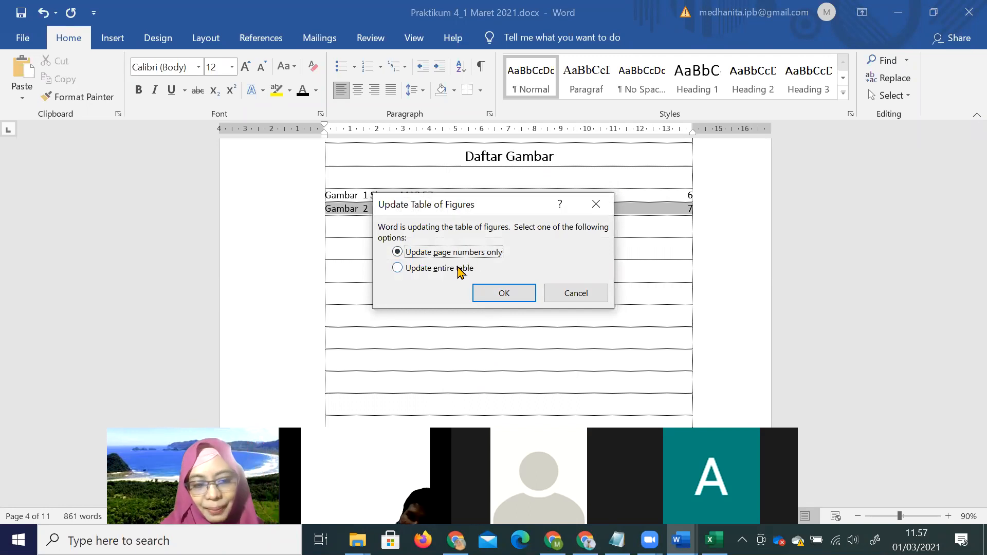
pyautogui.click(459, 269)
pyautogui.click(495, 296)
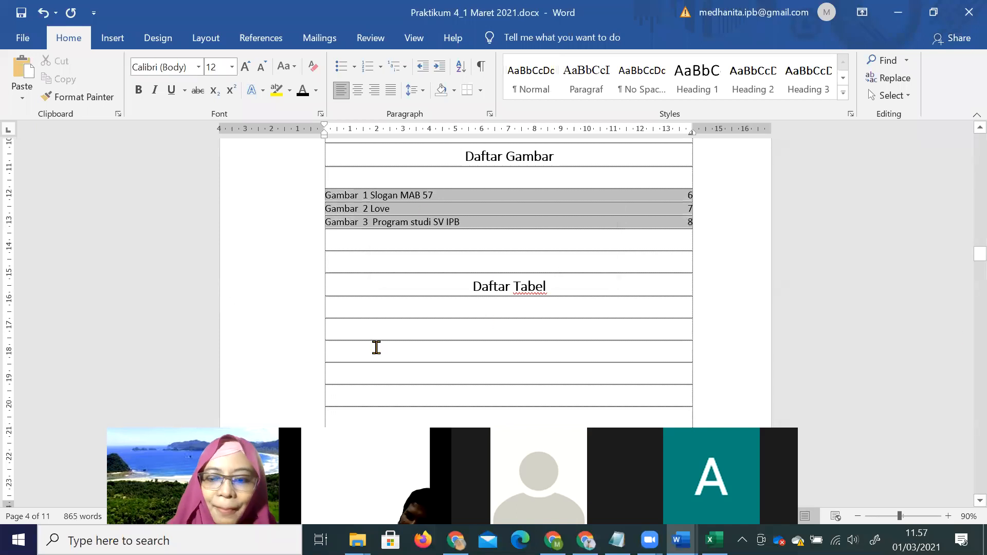
# Step: Switch to the "modul aplikom 1920 rev - kirim" document and examine the WordArt section down to its exercise
pyautogui.click(682, 540)
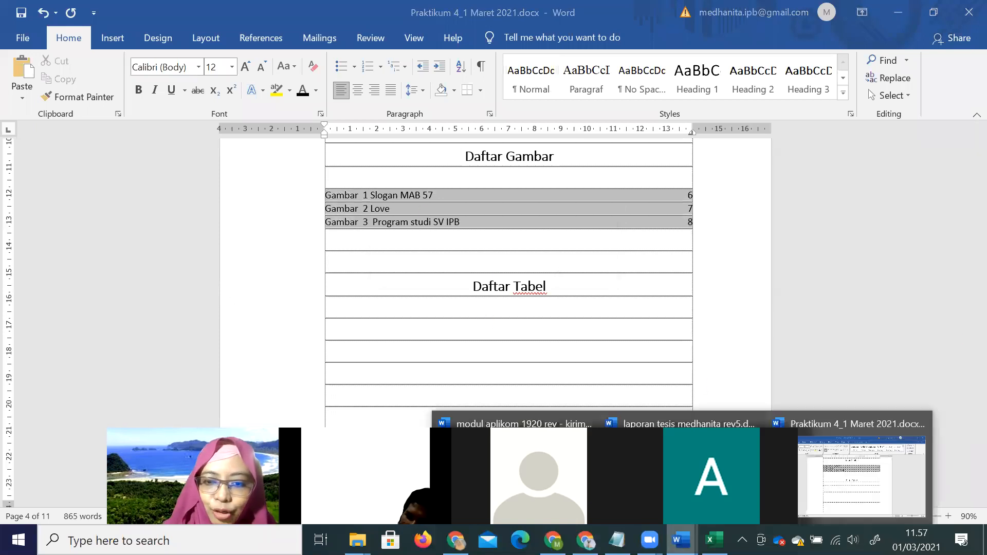
pyautogui.click(516, 474)
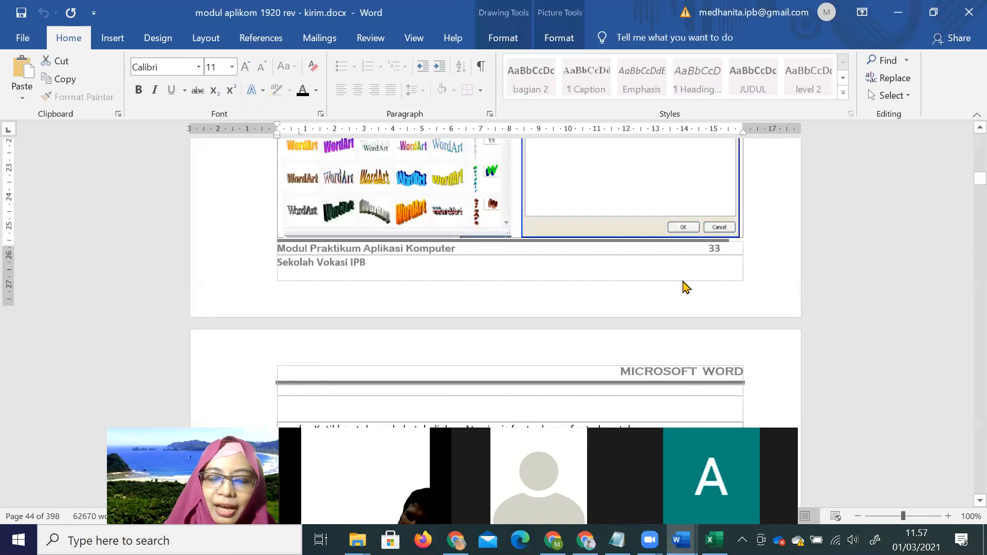
pyautogui.scroll(-5, 674, 283)
pyautogui.scroll(-5, 674, 283)
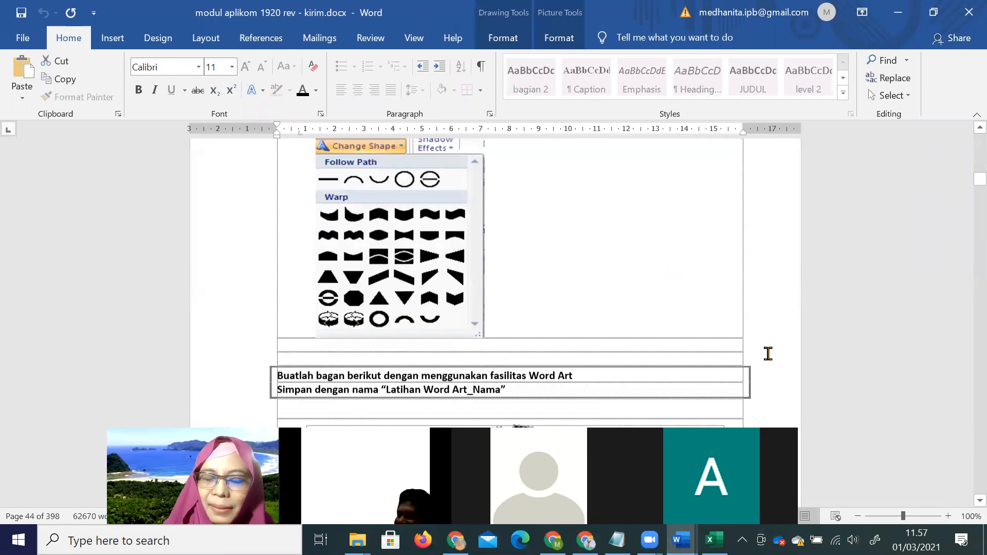
pyautogui.scroll(-2, 705, 308)
# Step: Switch to the Notepad topic list, remove two blank lines above "header footer" and delete the "references" line
pyautogui.hotkey('alt', 'Tab')
pyautogui.click(651, 235)
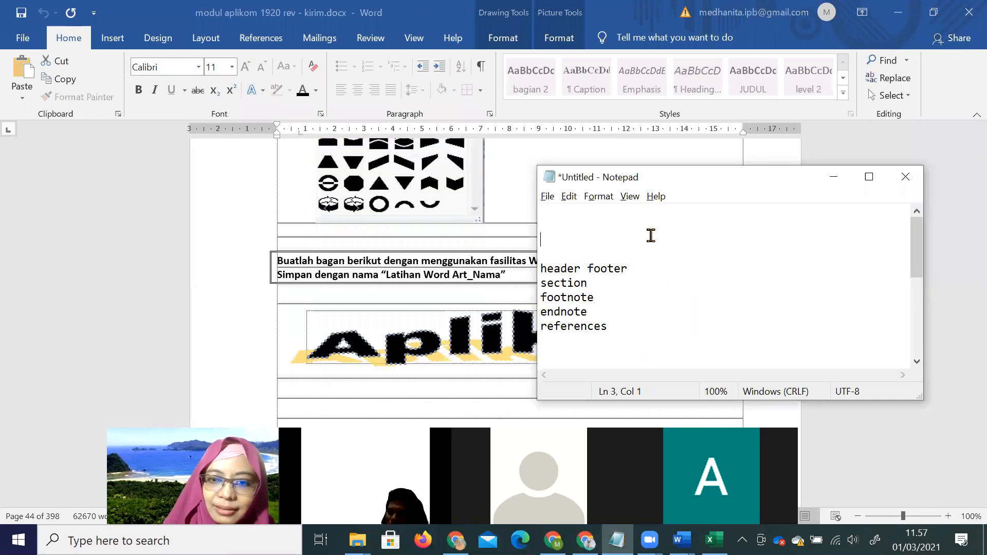
pyautogui.press('Delete')
pyautogui.press('Delete')
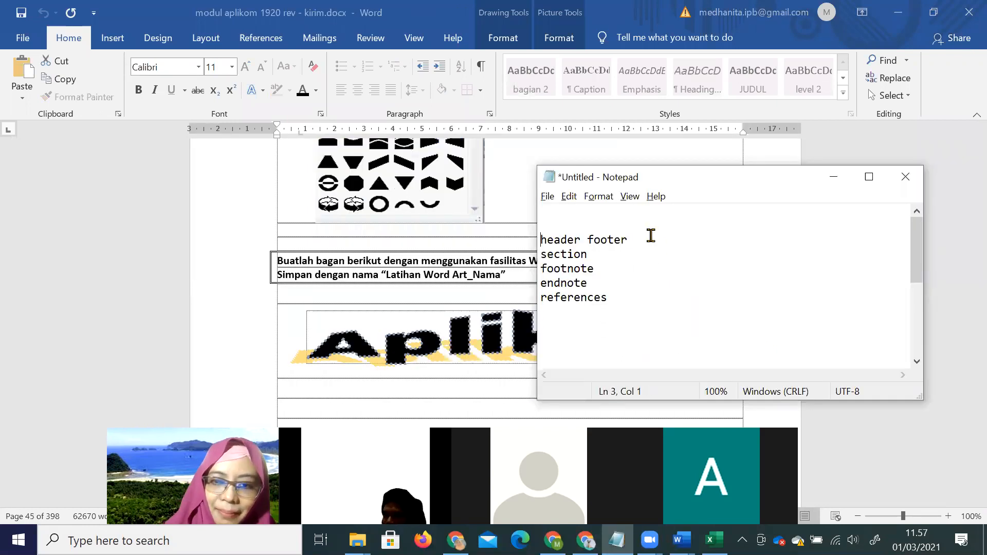
pyautogui.click(635, 298)
pyautogui.click(544, 308)
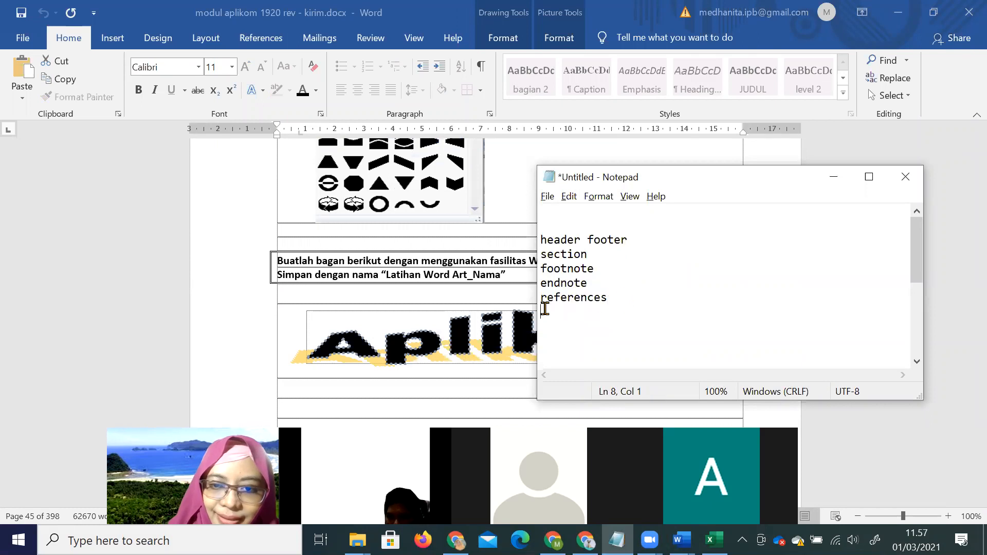
pyautogui.moveTo(545, 309); pyautogui.dragTo(537, 298)
pyautogui.press('Delete')
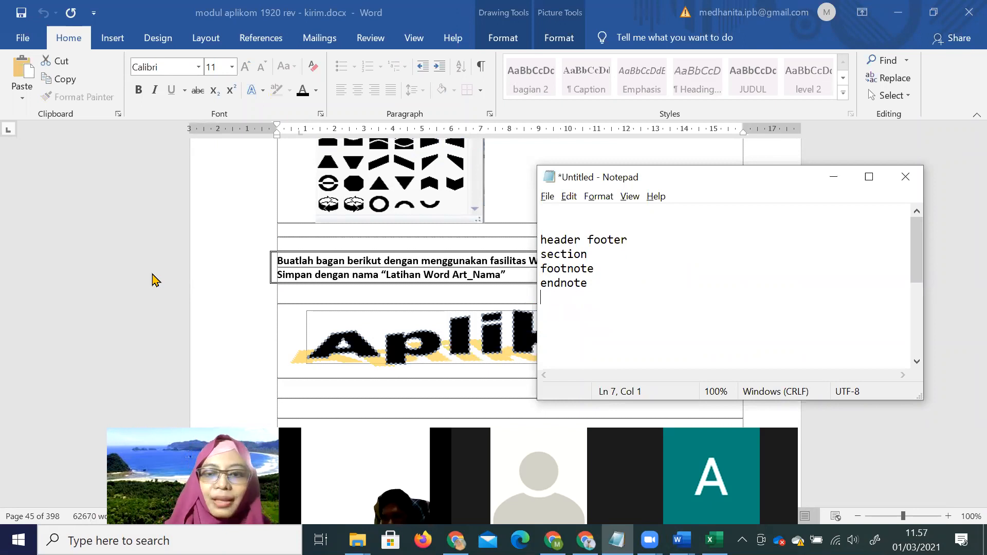
# Step: Hide the Notepad topic list and switch to the "Praktikum 4_1 Maret 2021" document
pyautogui.click(617, 541)
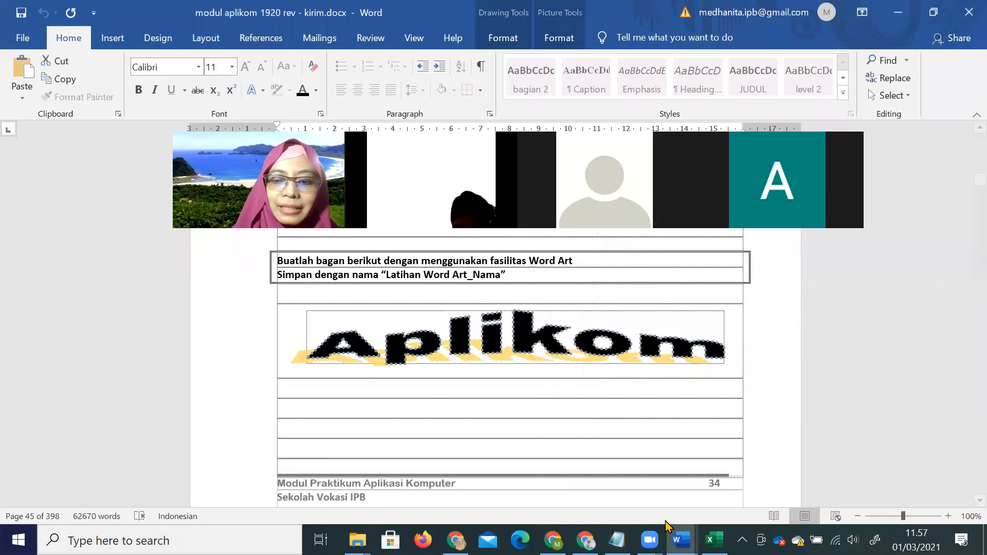
pyautogui.moveTo(682, 540)
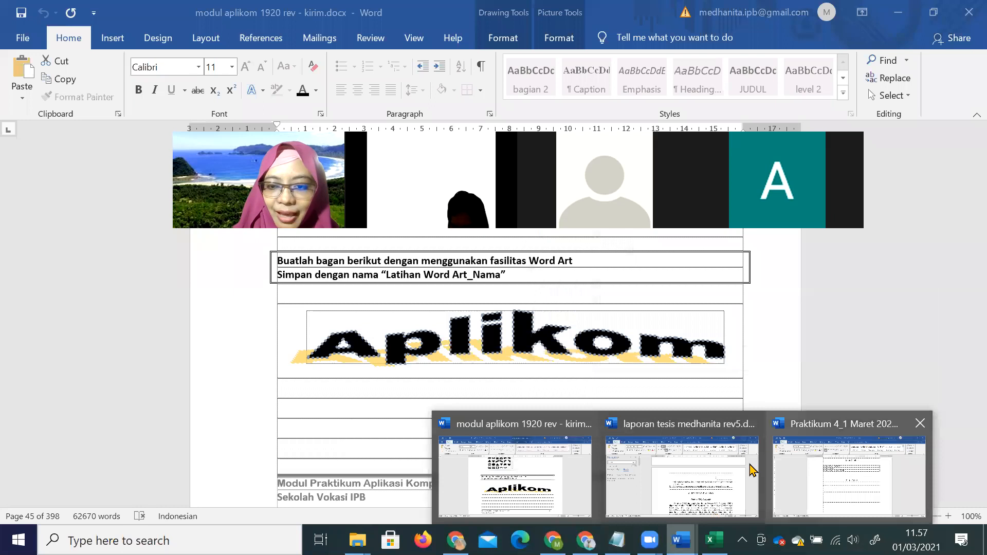
pyautogui.click(690, 467)
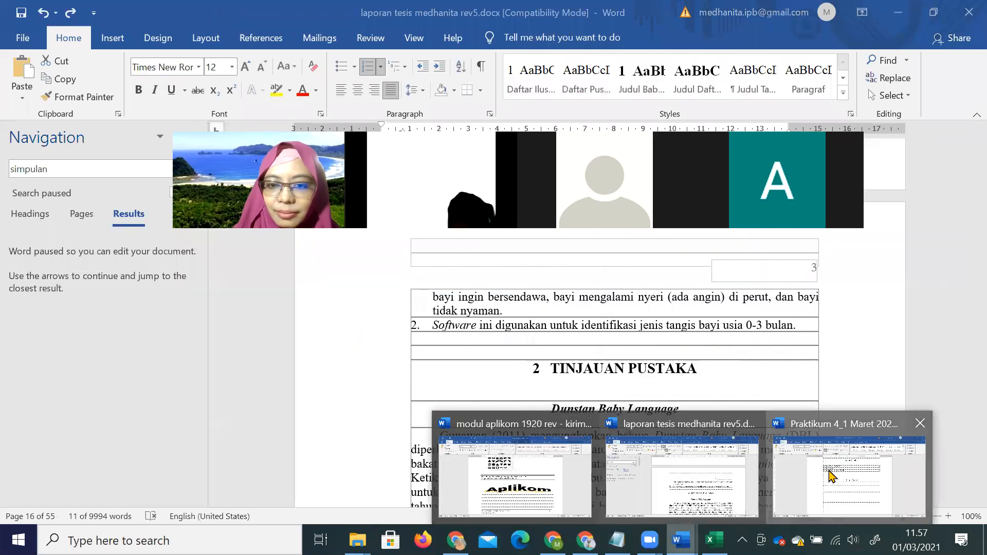
pyautogui.click(838, 476)
# Step: Place the cursor after "DBL" at the end of the second Pendahuluan paragraph and bring up the footnote commands
pyautogui.scroll(-10, 593, 363)
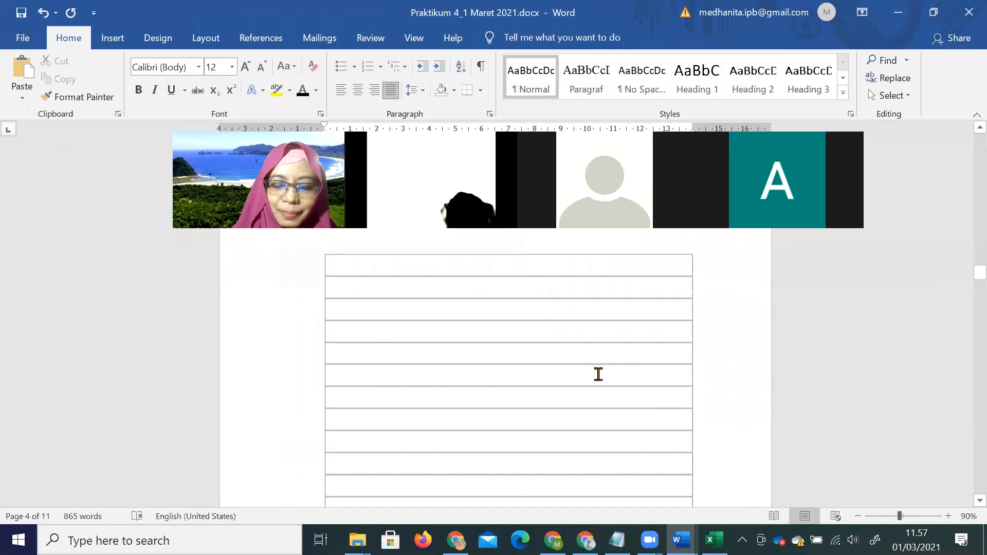
pyautogui.scroll(3, 606, 376)
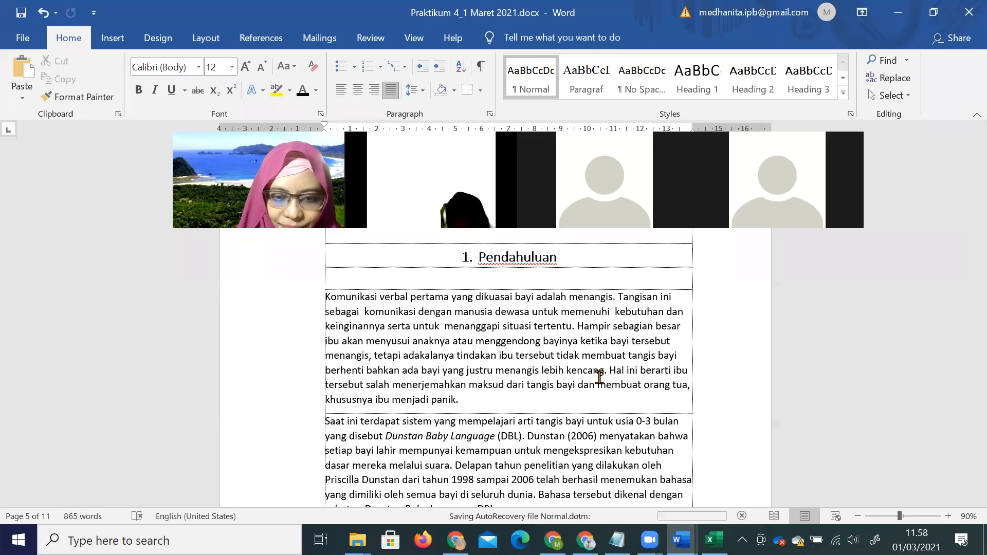
pyautogui.scroll(-2, 534, 383)
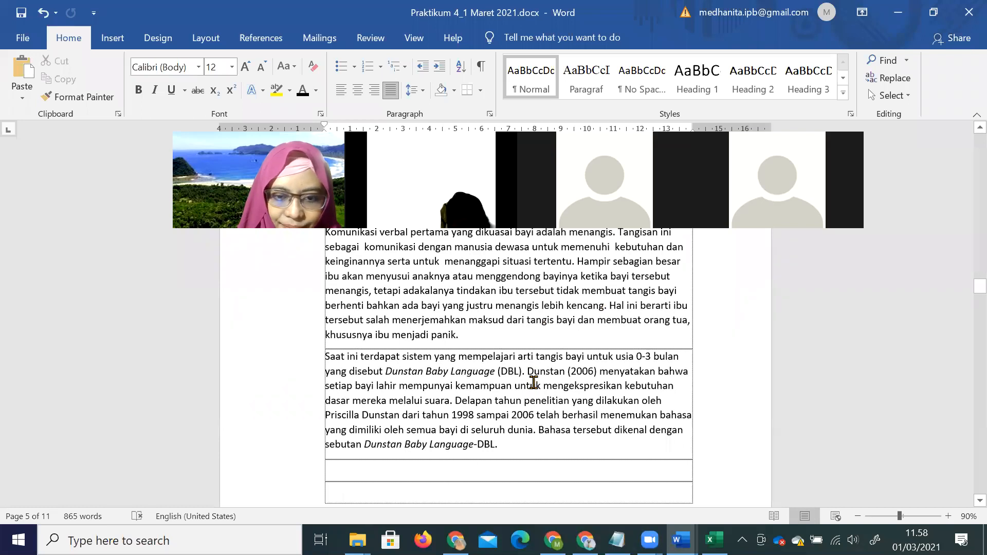
pyautogui.scroll(-1, 534, 383)
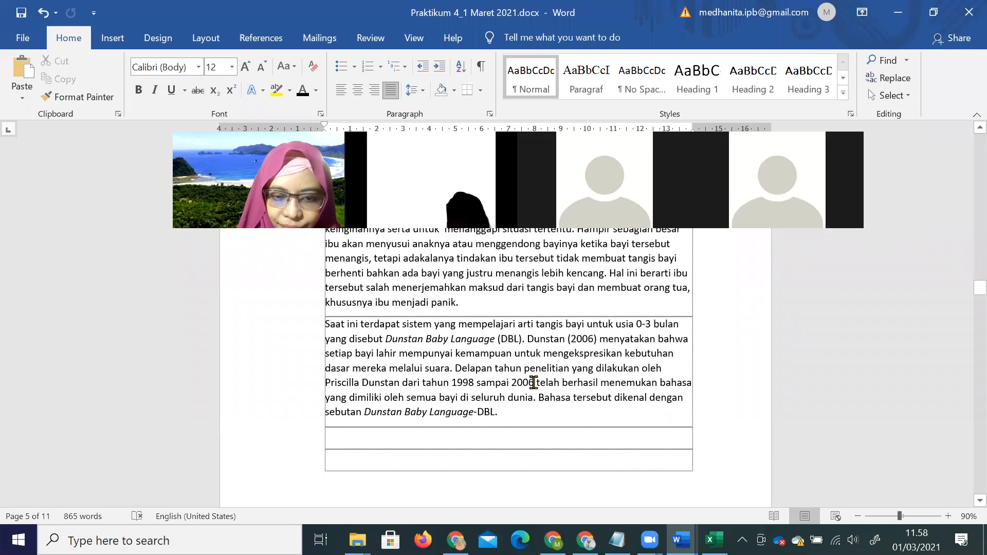
pyautogui.click(493, 412)
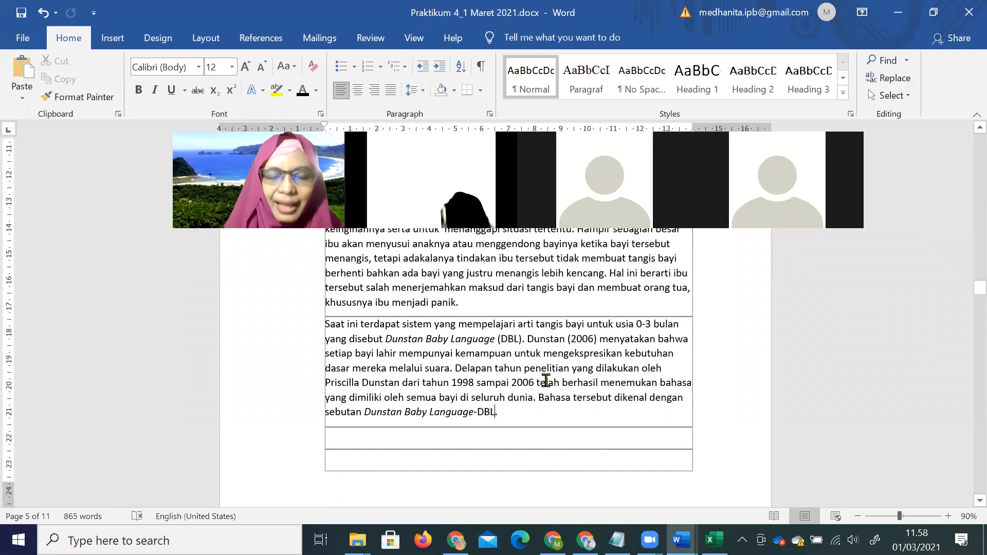
pyautogui.click(268, 39)
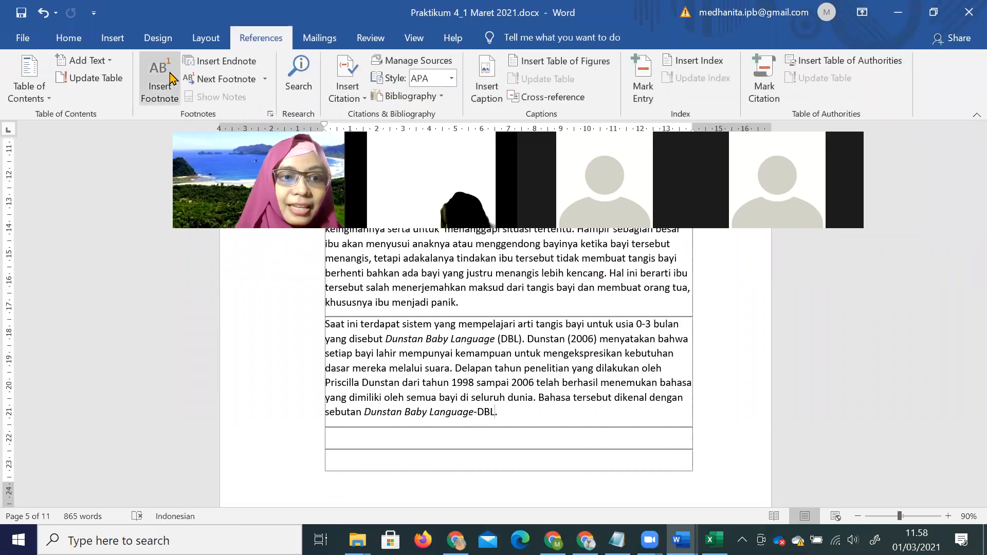
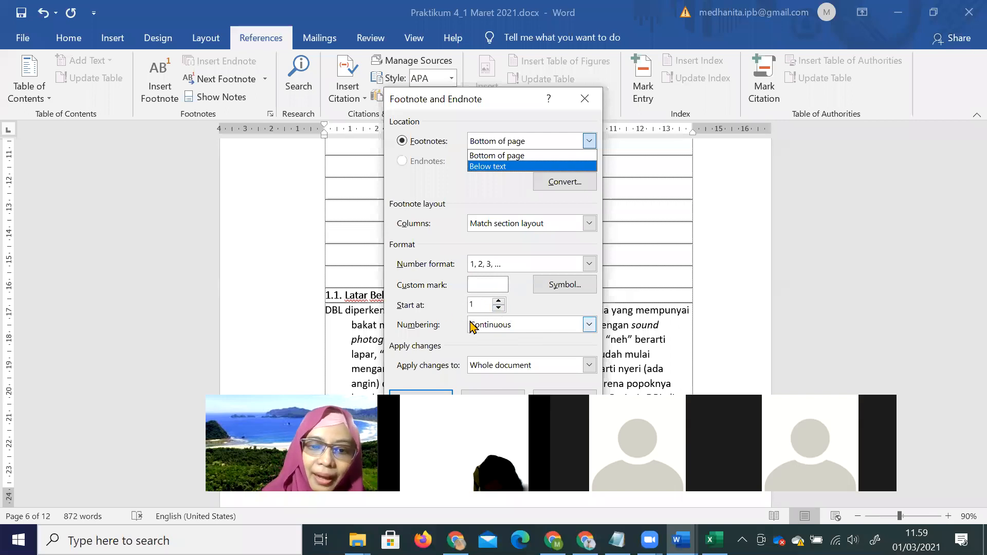
# Step: Review the footnote numbering choices, keep Continuous numbering at the bottom of the page, and apply the settings to the whole document
pyautogui.click(547, 326)
pyautogui.click(546, 325)
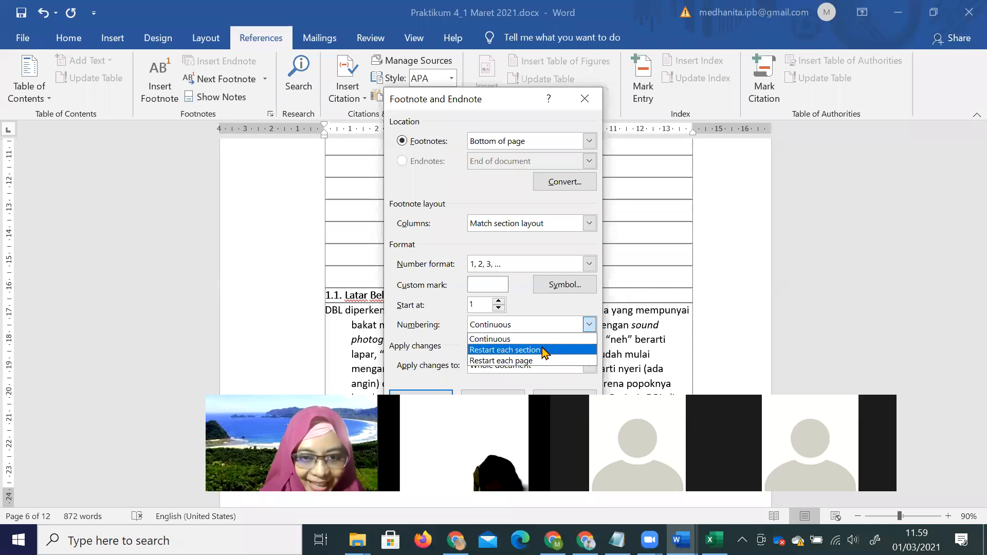
pyautogui.click(487, 102)
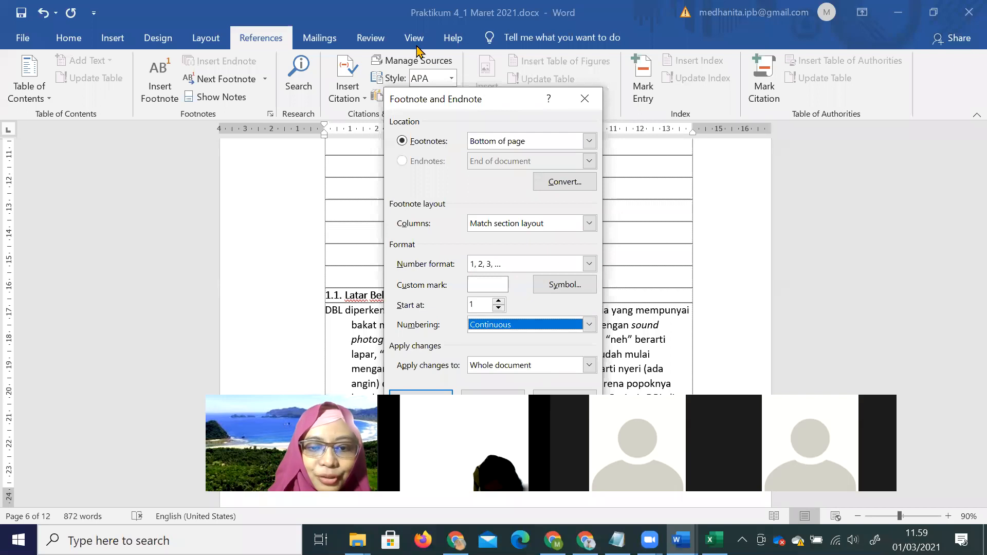
pyautogui.moveTo(526, 107); pyautogui.dragTo(393, 31)
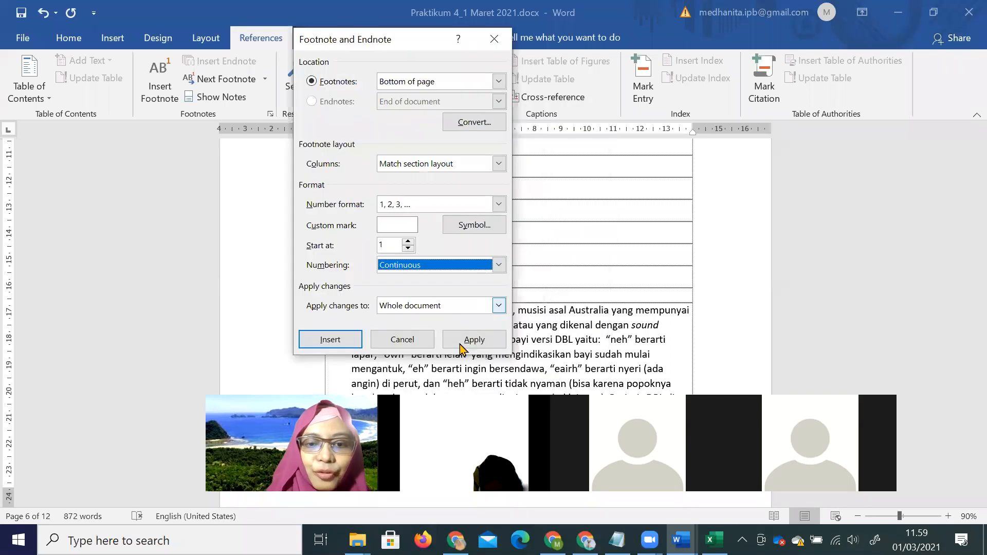
pyautogui.click(472, 337)
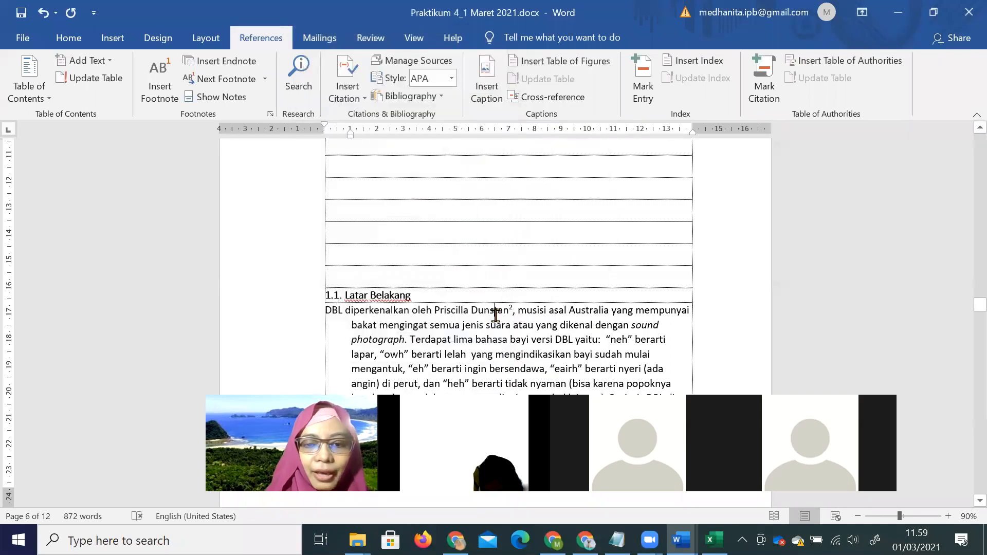
# Step: Enter "Musisi asal Australia" as the text of footnote 2 at the foot of the Latar Belakang page
pyautogui.scroll(-4, 494, 316)
pyautogui.click(447, 320)
pyautogui.write('Musisi asal Australia')
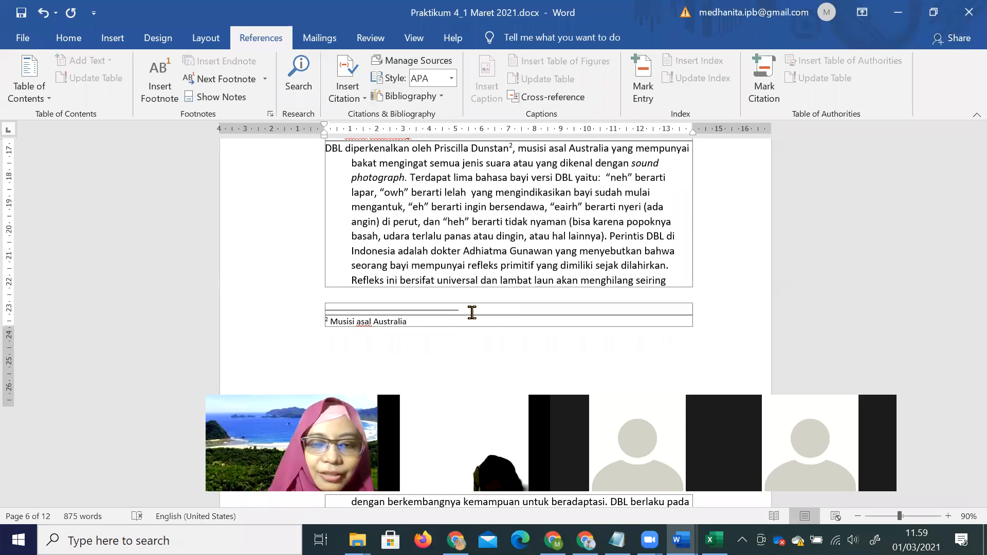
# Step: Insert an endnote after the doctor's name in the Latar Belakang paragraph with the text "Dokter anak Indonesia"
pyautogui.click(583, 280)
pyautogui.scroll(2, 583, 278)
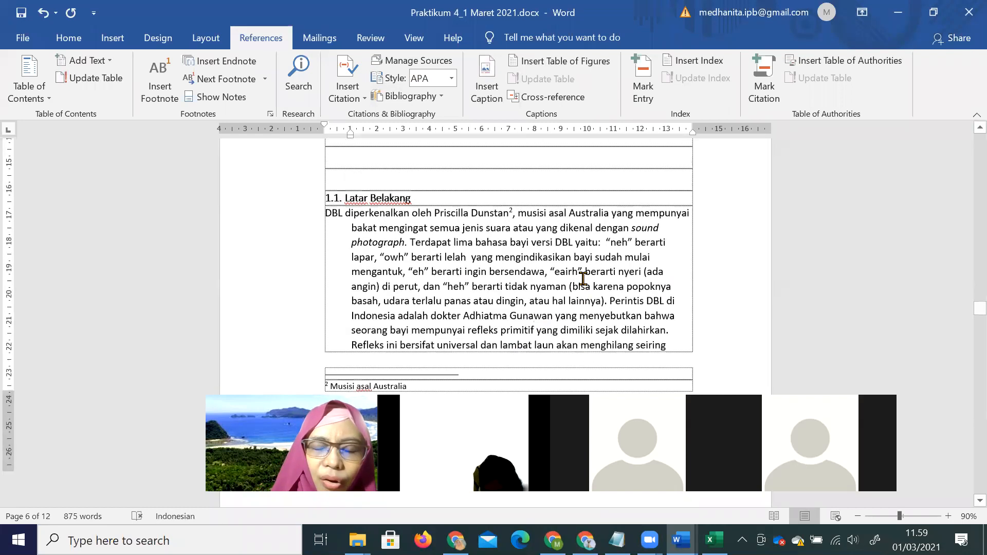
pyautogui.scroll(-1, 584, 278)
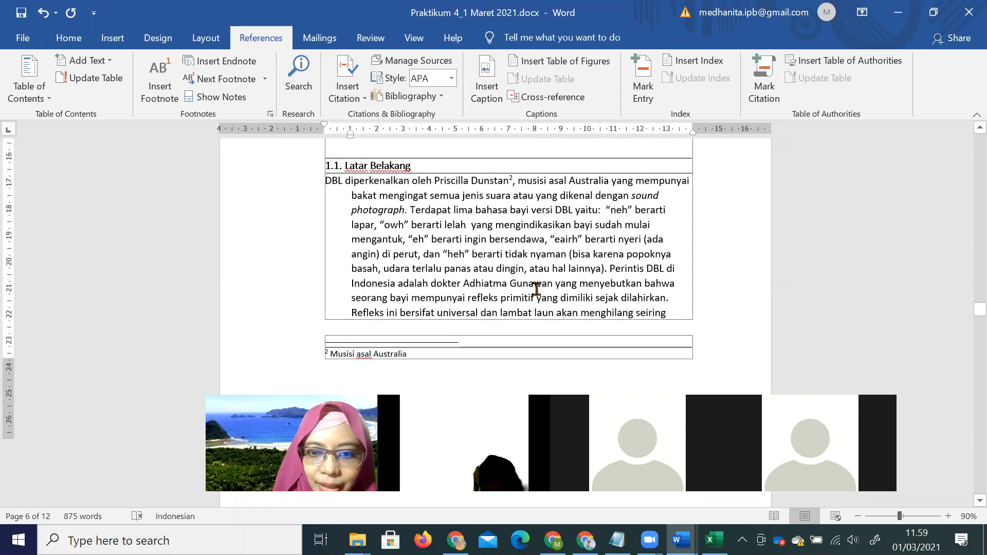
pyautogui.click(553, 285)
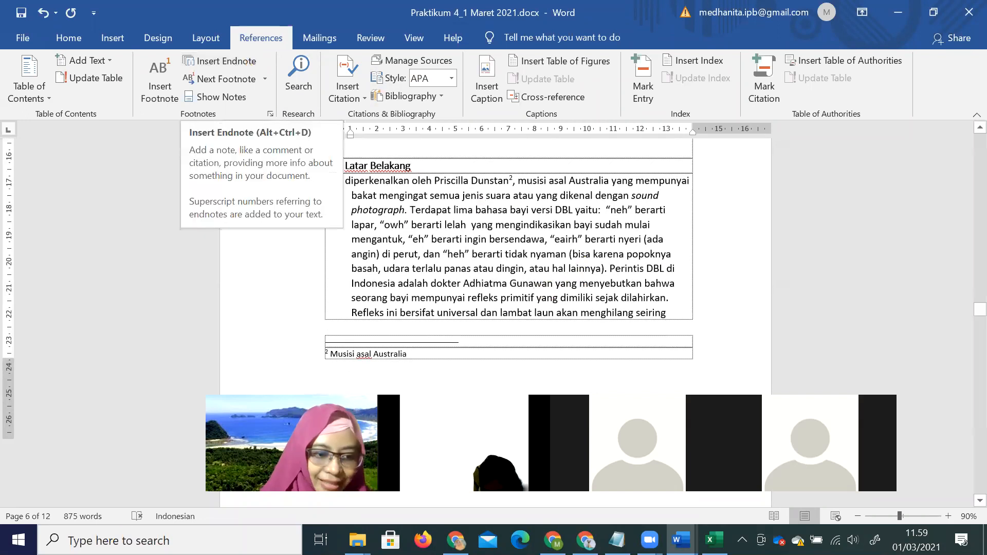
pyautogui.click(249, 64)
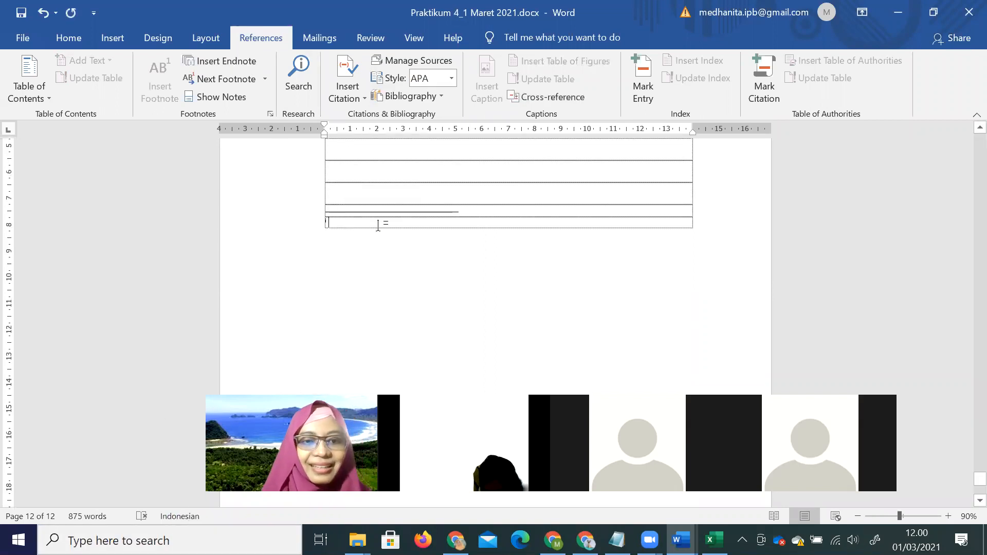
pyautogui.write('Dokter anak')
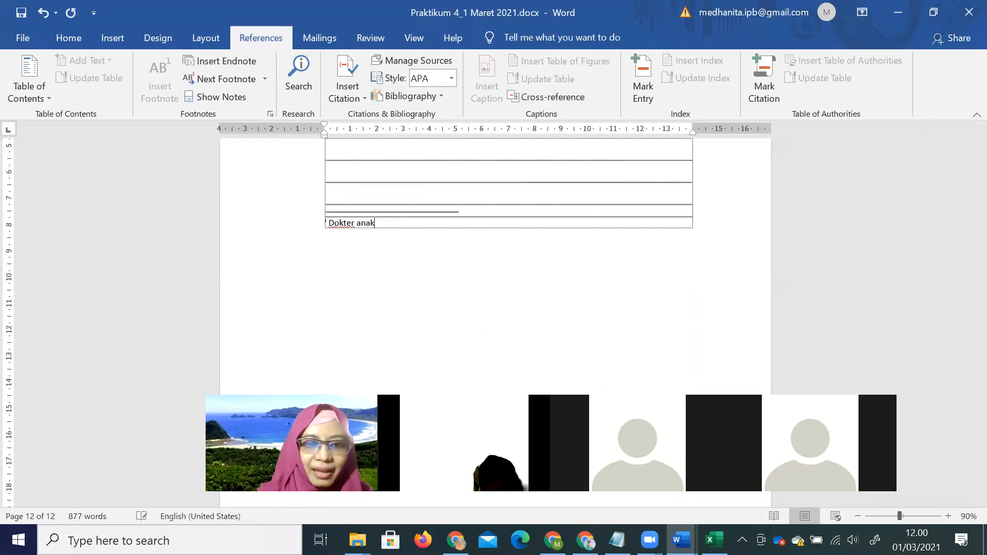
pyautogui.write(' IN')
pyautogui.press('BackSpace')
pyautogui.press('BackSpace')
pyautogui.press('BackSpace')
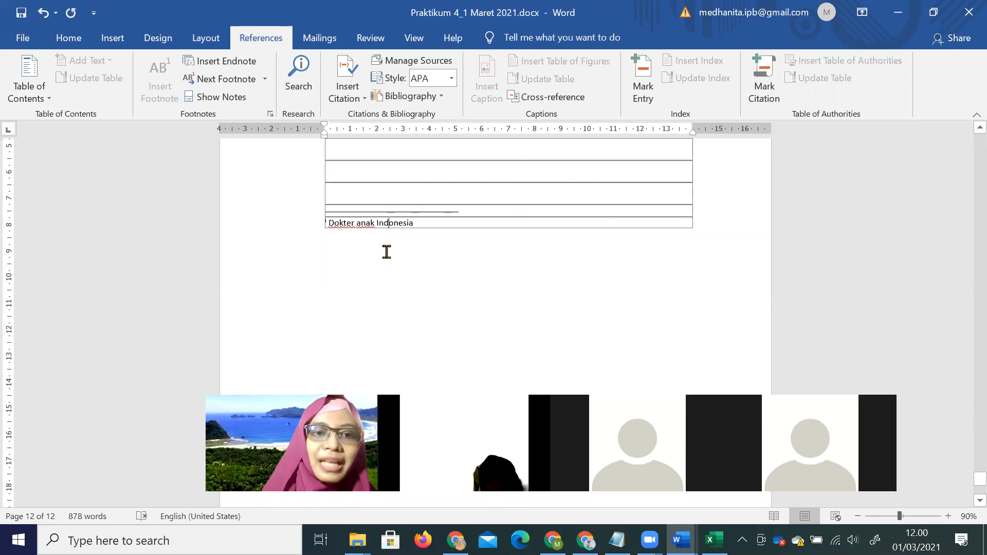
# Step: Examine the endnote settings and the options for converting footnotes and endnotes, and leave without converting
pyautogui.click(271, 114)
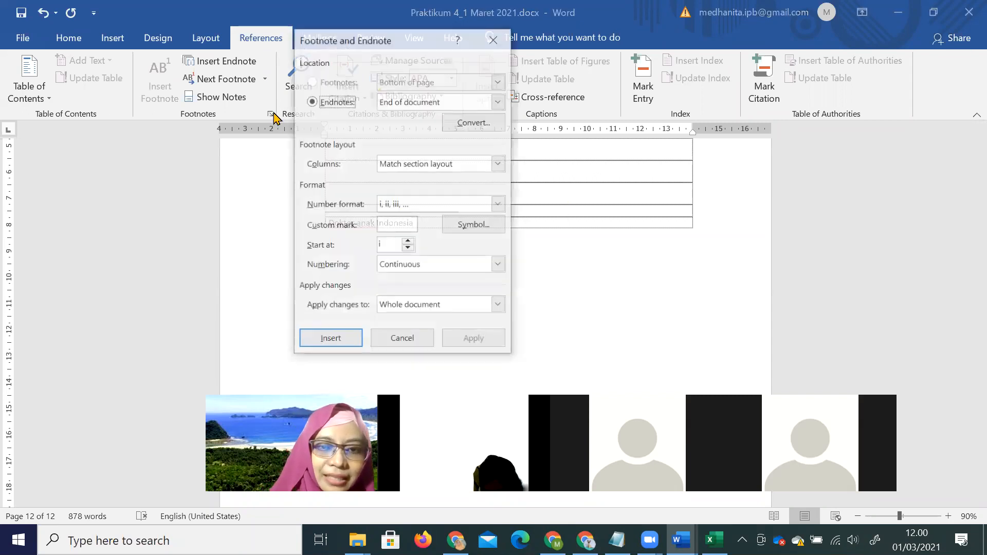
pyautogui.click(476, 123)
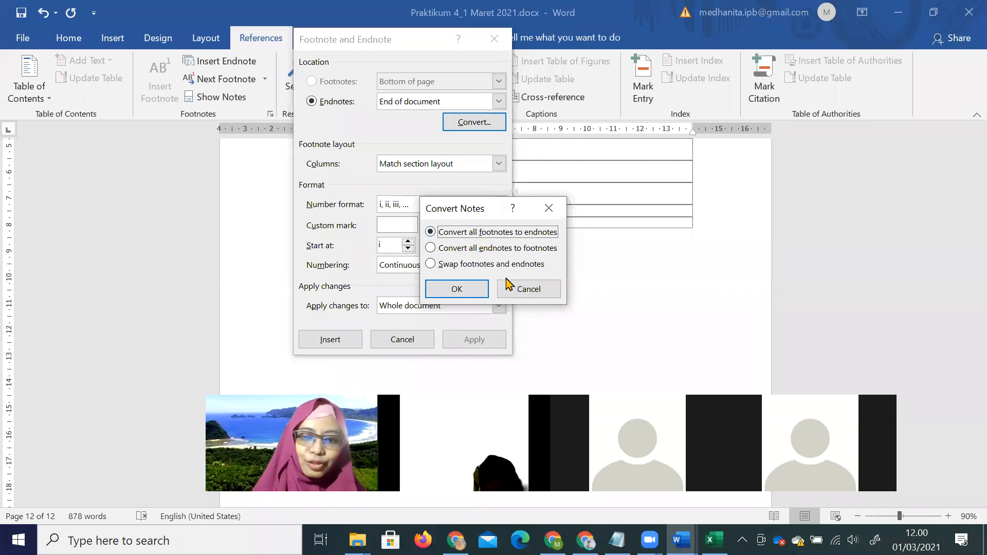
pyautogui.click(529, 291)
pyautogui.click(423, 338)
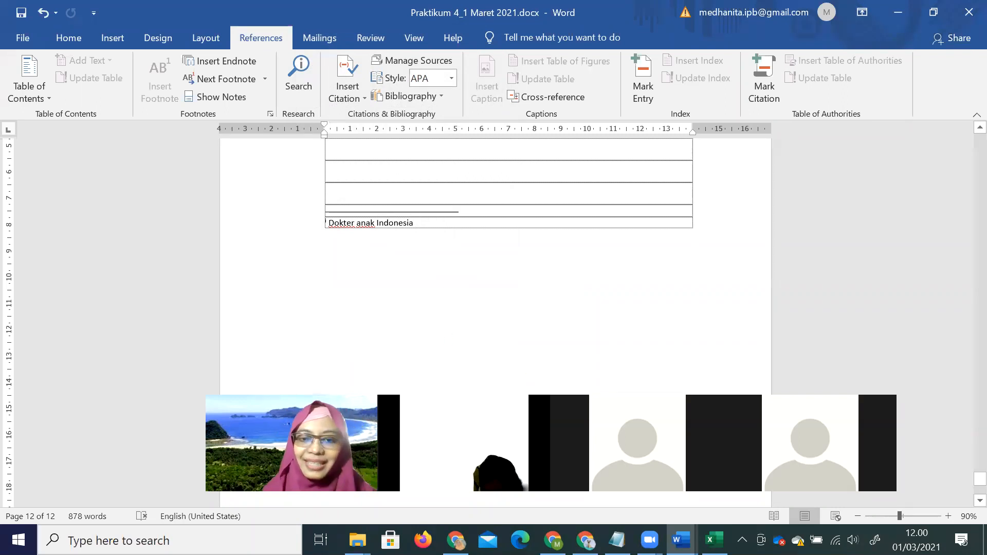
# Step: Switch to the Book1 workbook in Excel, review the page-numbering row A3:J3, and return to the "Praktikum 4_1 Maret 2021" Word document
pyautogui.hotkey('alt', 'Tab')
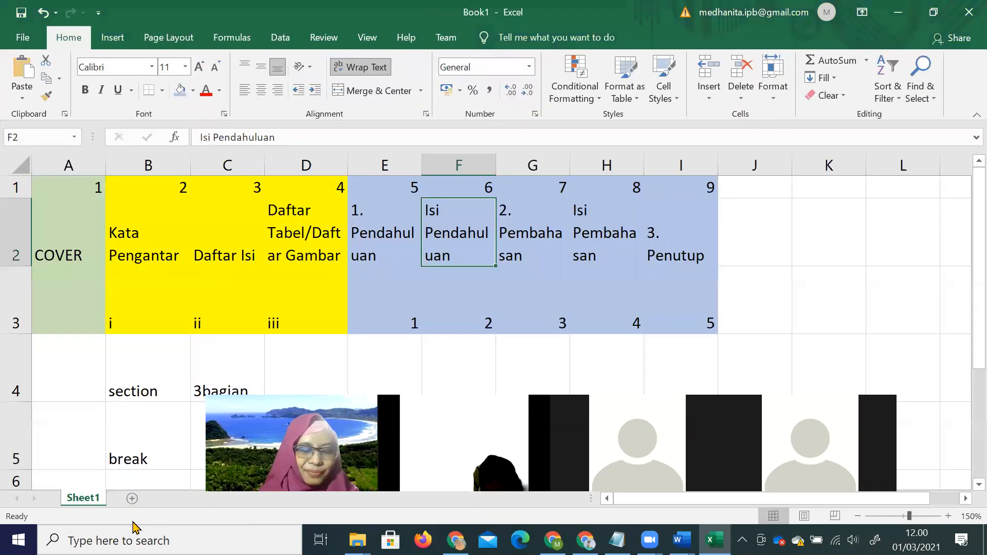
pyautogui.moveTo(82, 309); pyautogui.dragTo(718, 316)
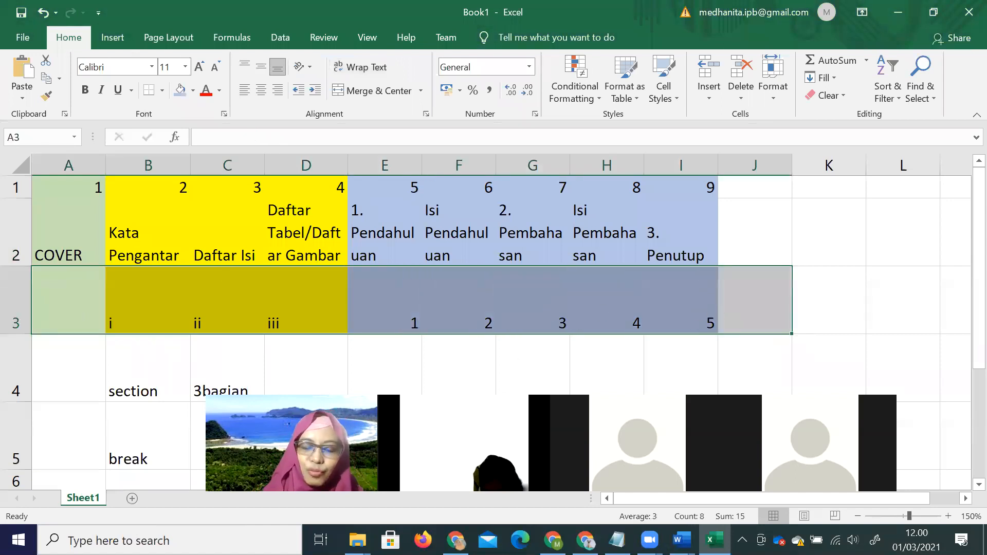
pyautogui.click(682, 540)
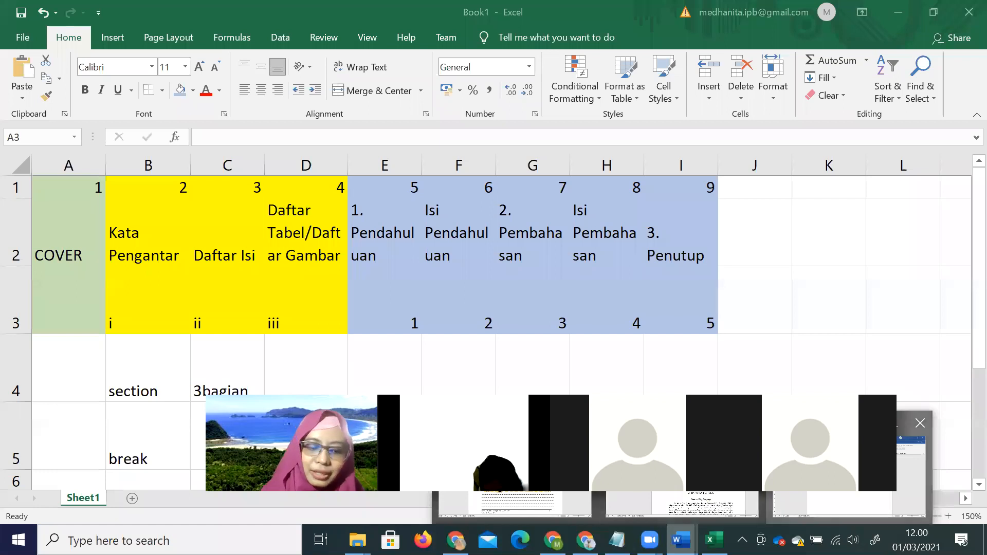
pyautogui.click(849, 468)
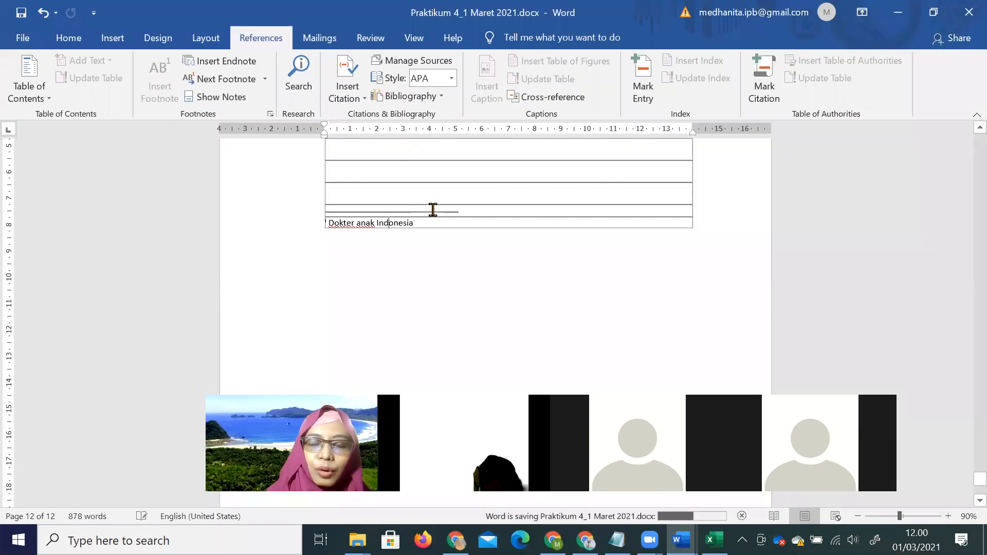
# Step: Browse the built-in equations gallery down to the trig identities and leave it without inserting one
pyautogui.scroll(1, 433, 210)
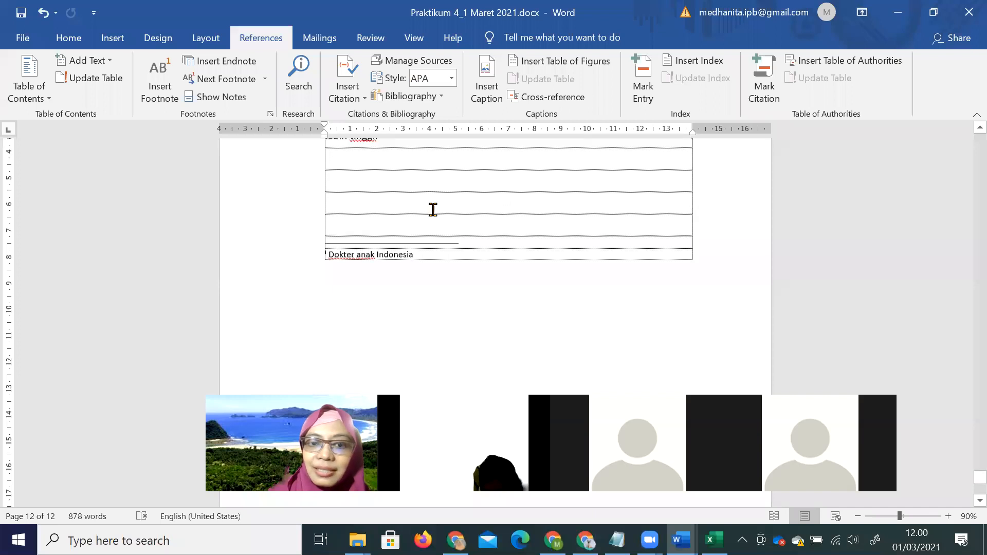
pyautogui.click(123, 38)
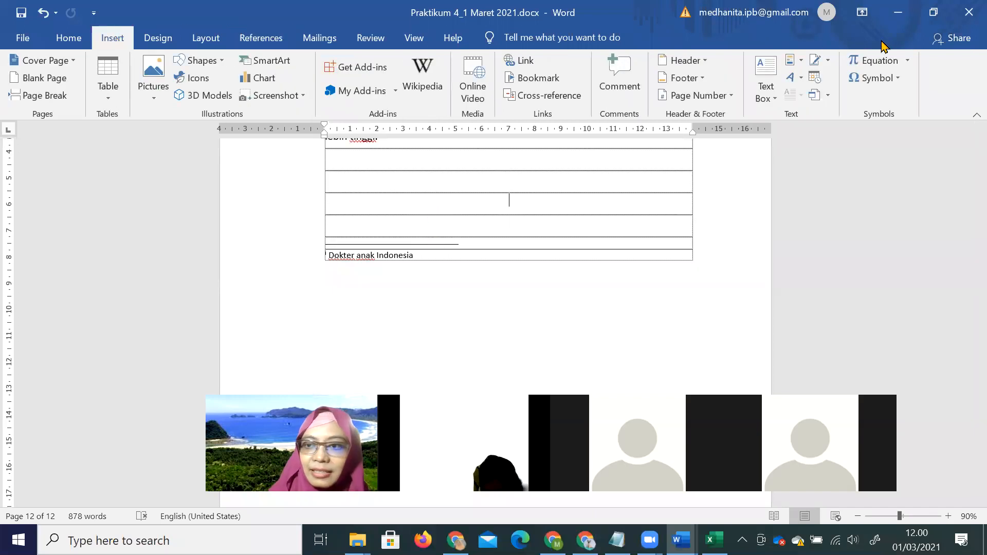
pyautogui.click(907, 61)
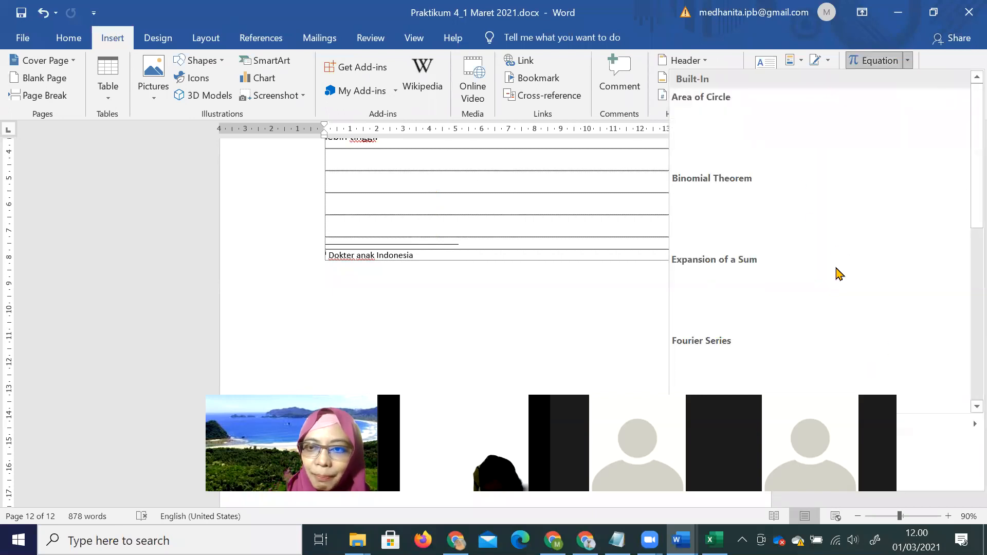
pyautogui.scroll(-5, 742, 280)
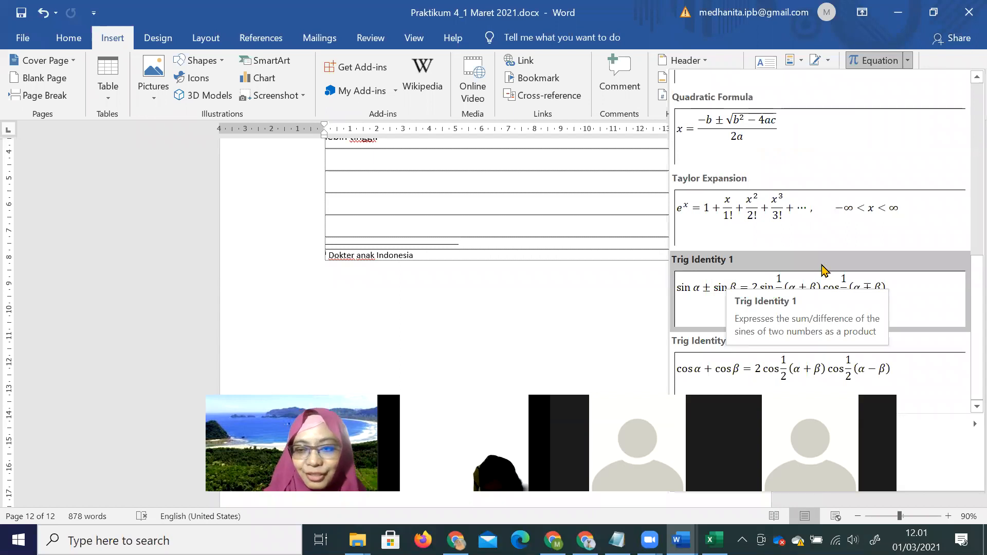
pyautogui.press('Escape')
# Step: Go back to the document's first page and examine the cover from its title to the institution logo
pyautogui.scroll(3, 414, 218)
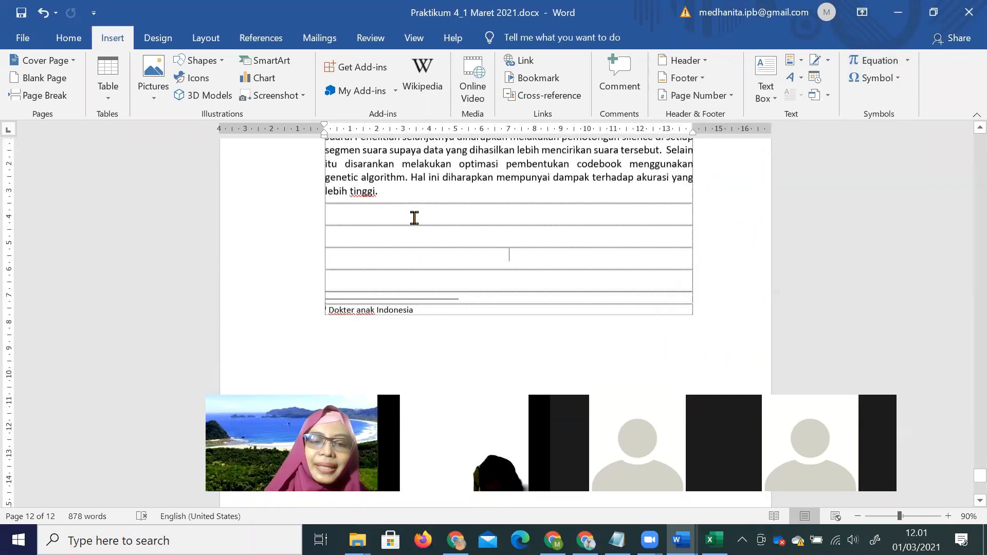
pyautogui.moveTo(966, 481); pyautogui.dragTo(967, 130)
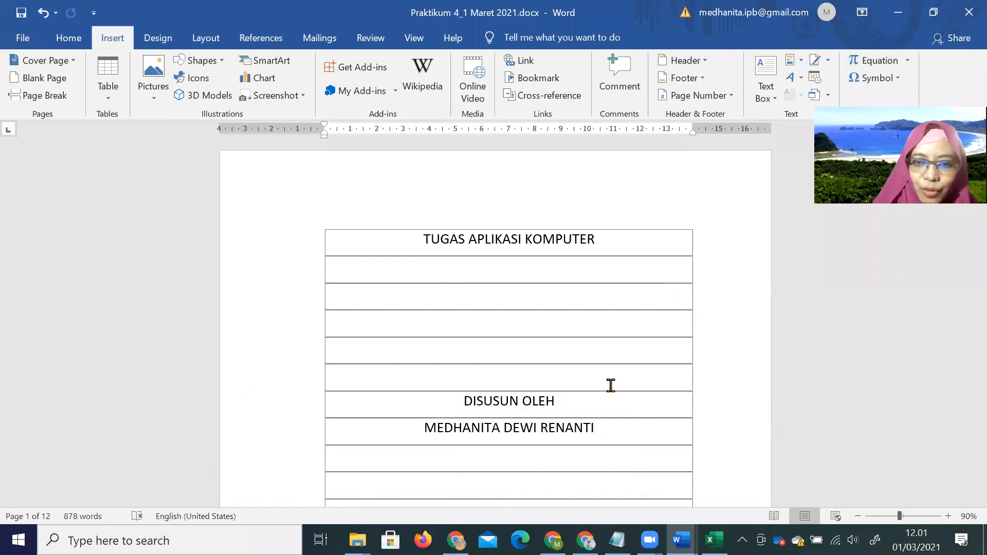
pyautogui.scroll(-5, 611, 385)
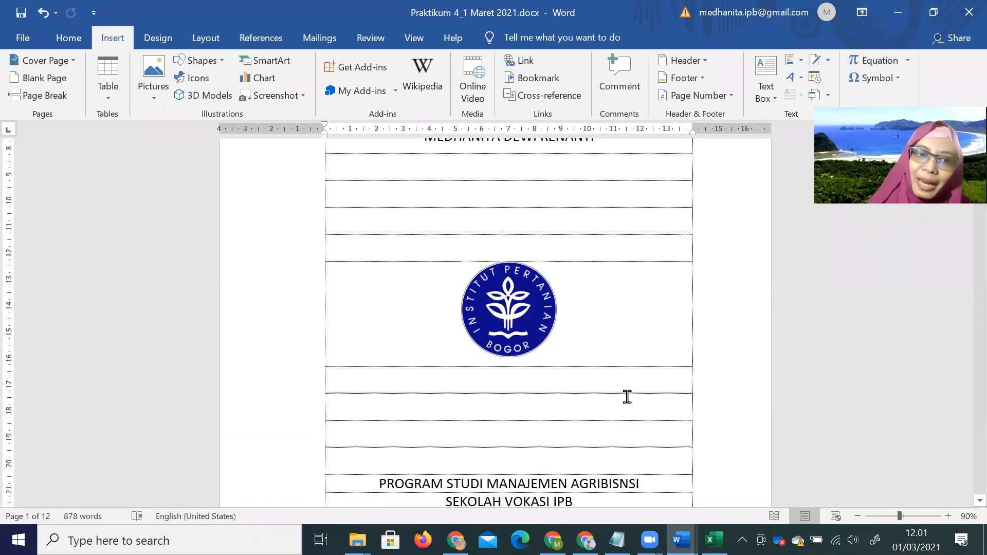
# Step: Examine the page number positions and the available number formats, and leave the format settings without changing anything
pyautogui.scroll(-10, 631, 431)
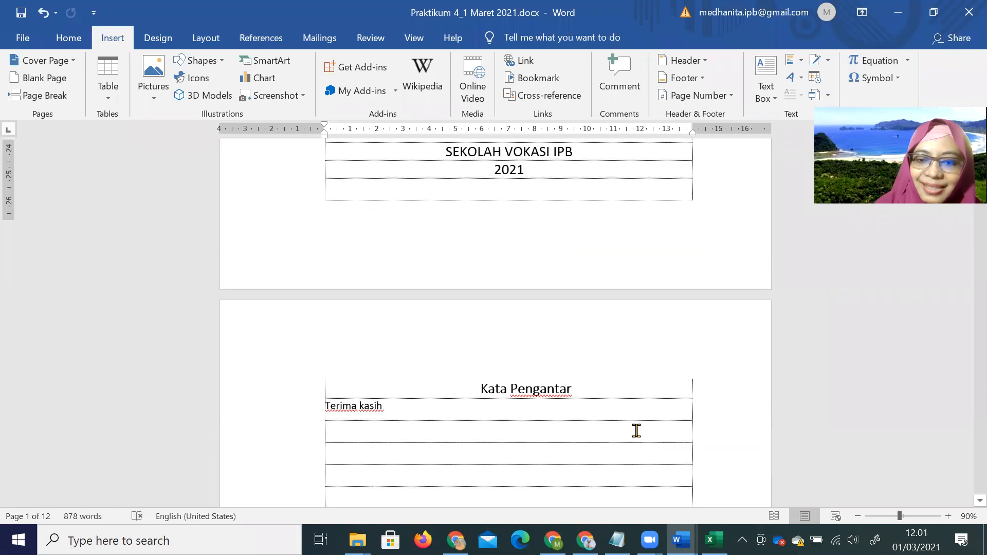
pyautogui.scroll(3, 635, 430)
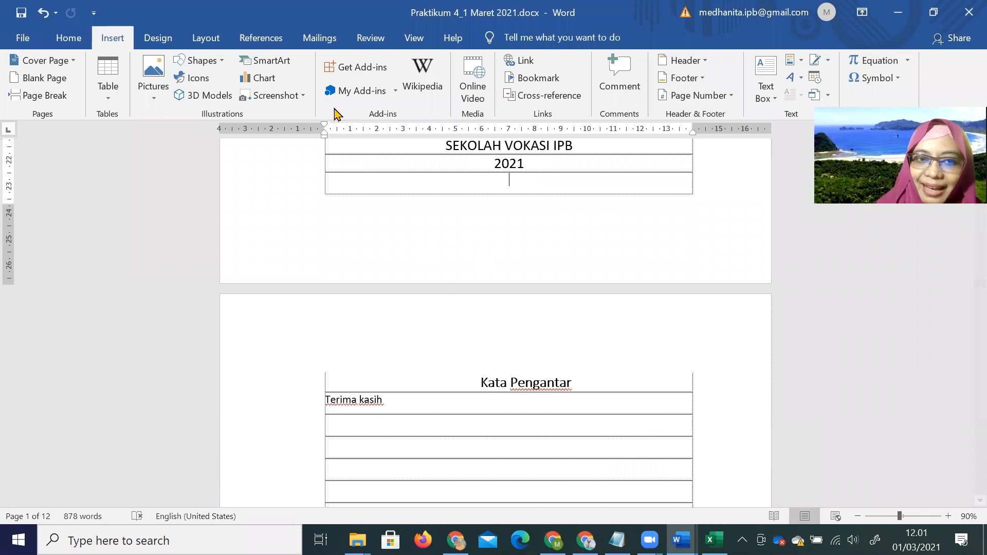
pyautogui.click(717, 97)
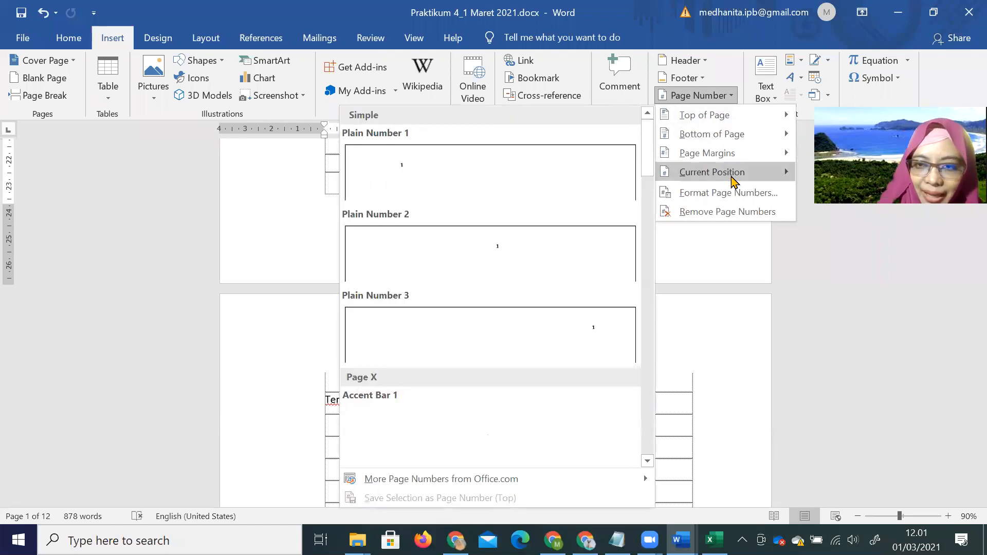
pyautogui.moveTo(727, 136)
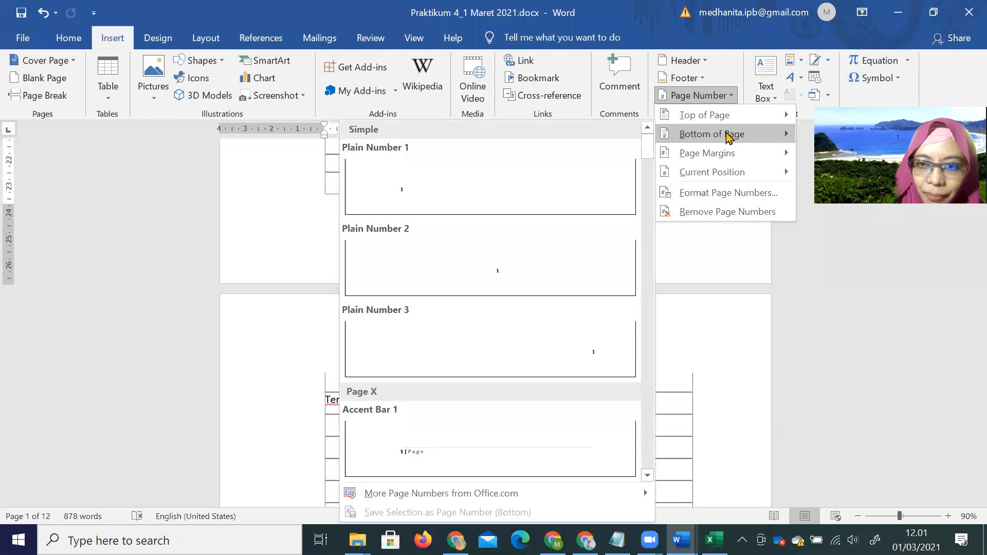
pyautogui.click(743, 195)
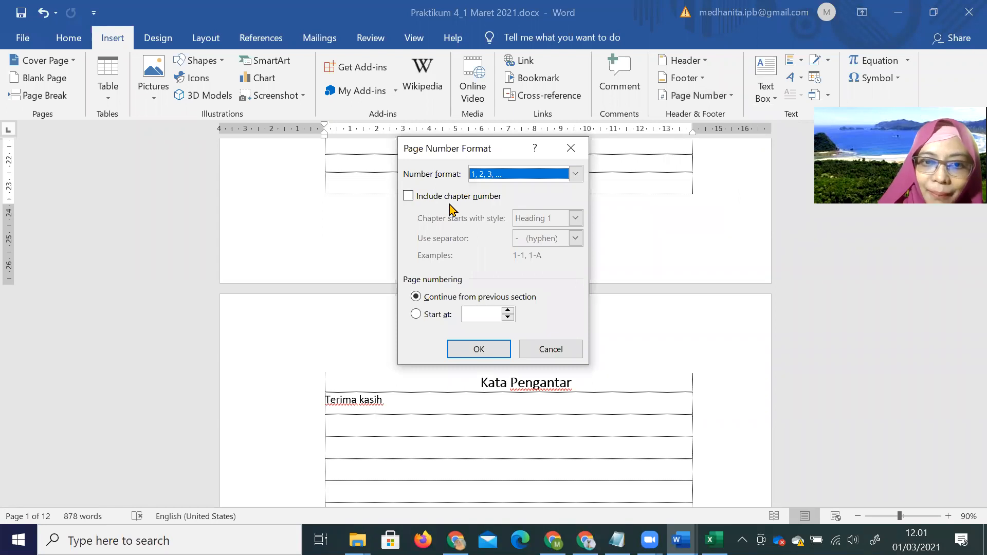
pyautogui.click(575, 174)
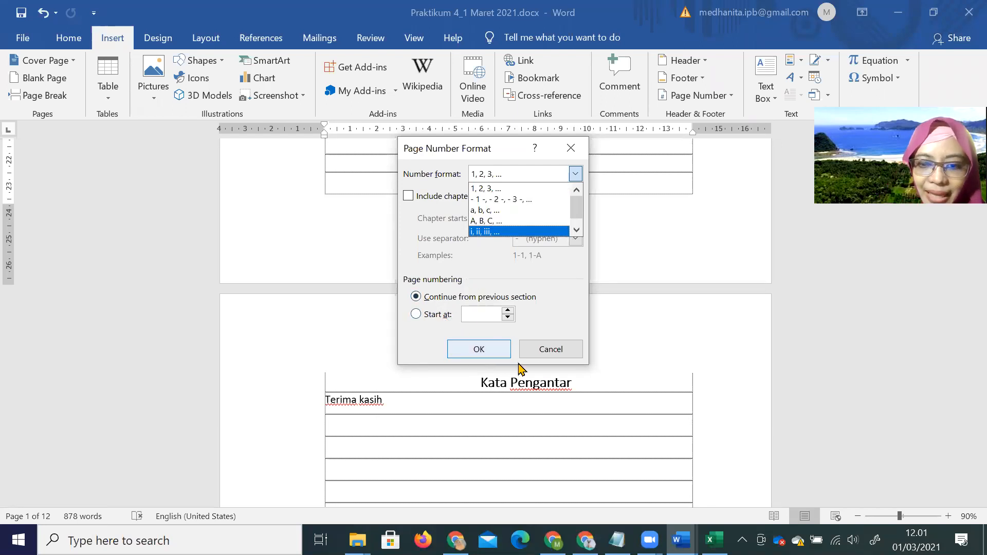
pyautogui.click(548, 353)
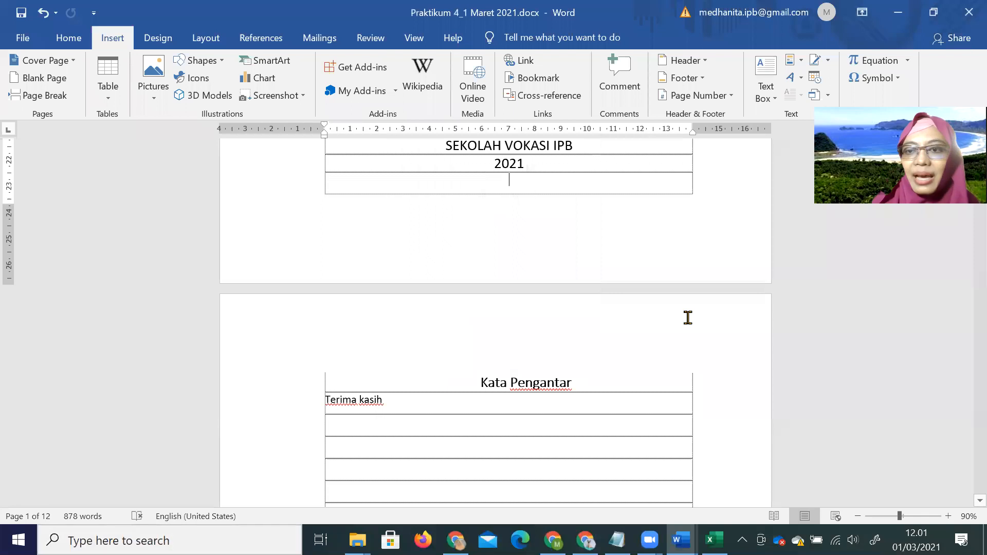
# Step: Insert the Plain Number 3 page number at the bottom of the pages and check through to the document's last page
pyautogui.click(709, 95)
pyautogui.moveTo(733, 142)
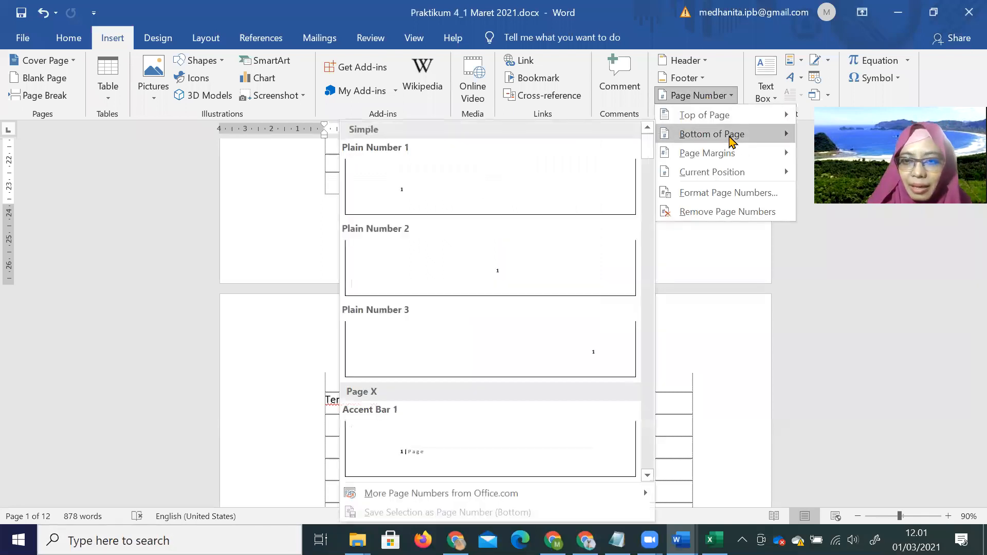
pyautogui.click(525, 326)
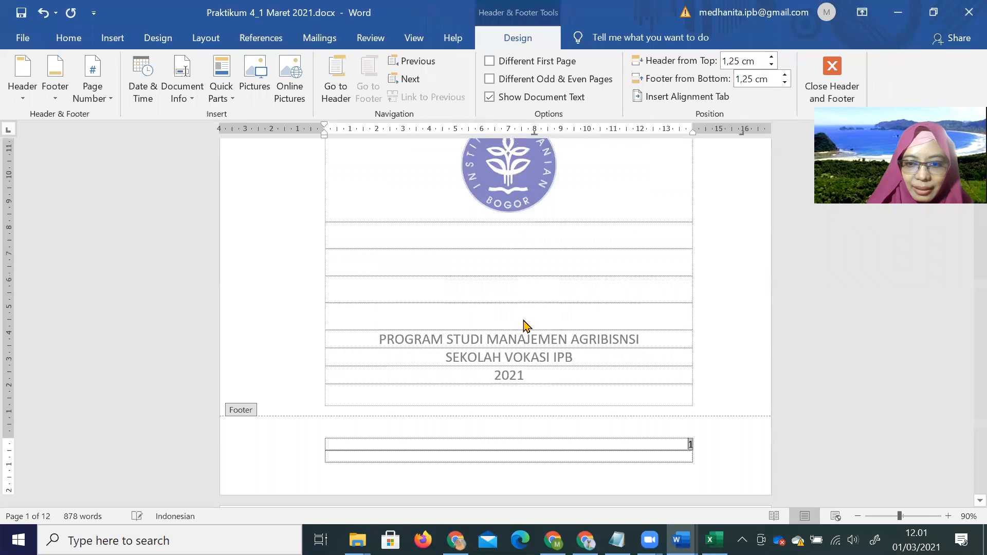
pyautogui.scroll(-3, 677, 391)
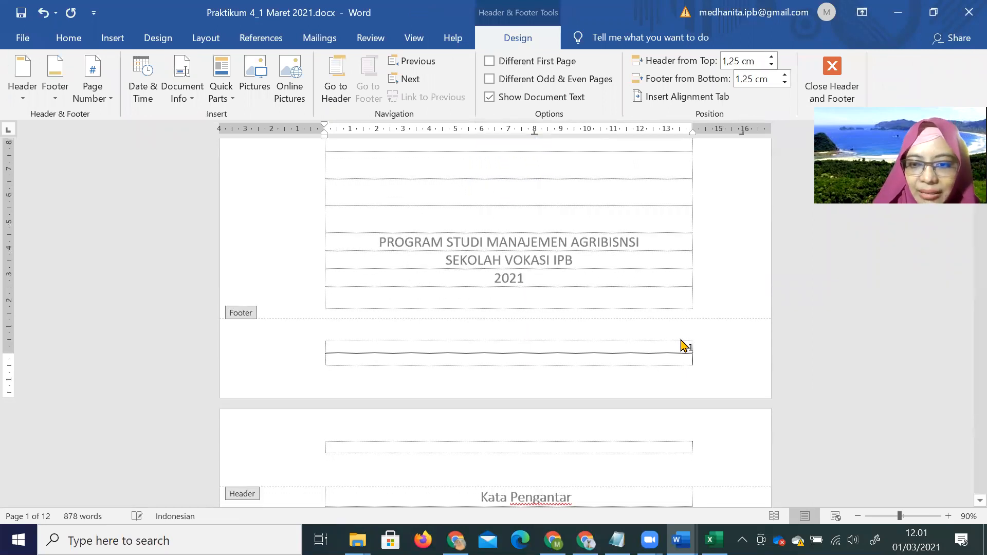
pyautogui.scroll(-20, 684, 346)
pyautogui.scroll(-10, 690, 354)
pyautogui.scroll(-15, 689, 349)
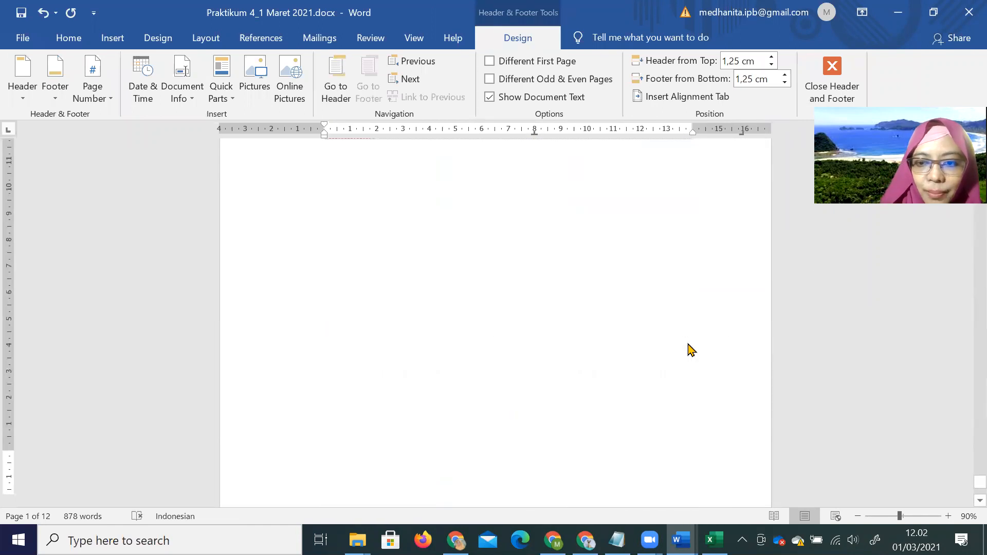
pyautogui.scroll(2, 687, 445)
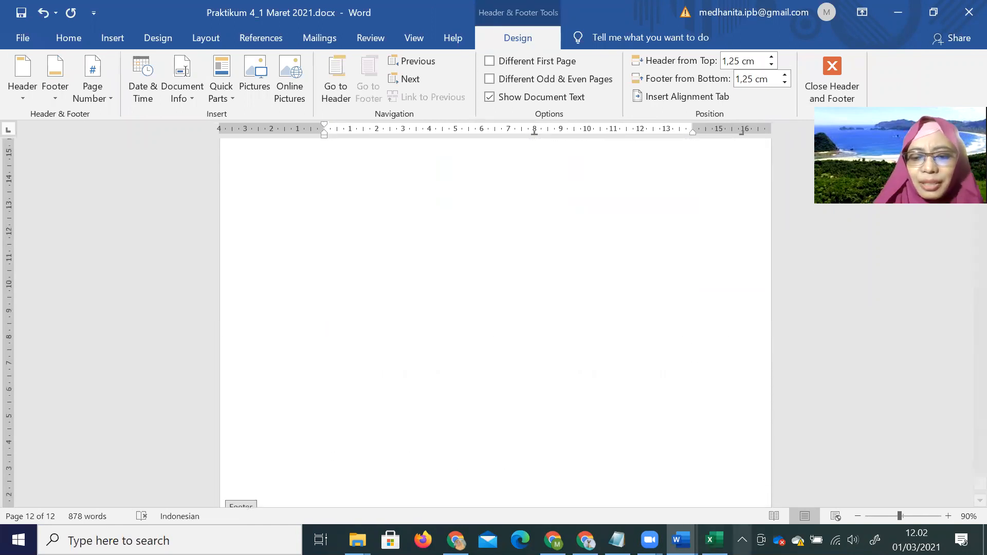
# Step: Switch to the Book1 workbook in Excel and review the numbering plan in row 3 and the section and break counts below it
pyautogui.click(715, 540)
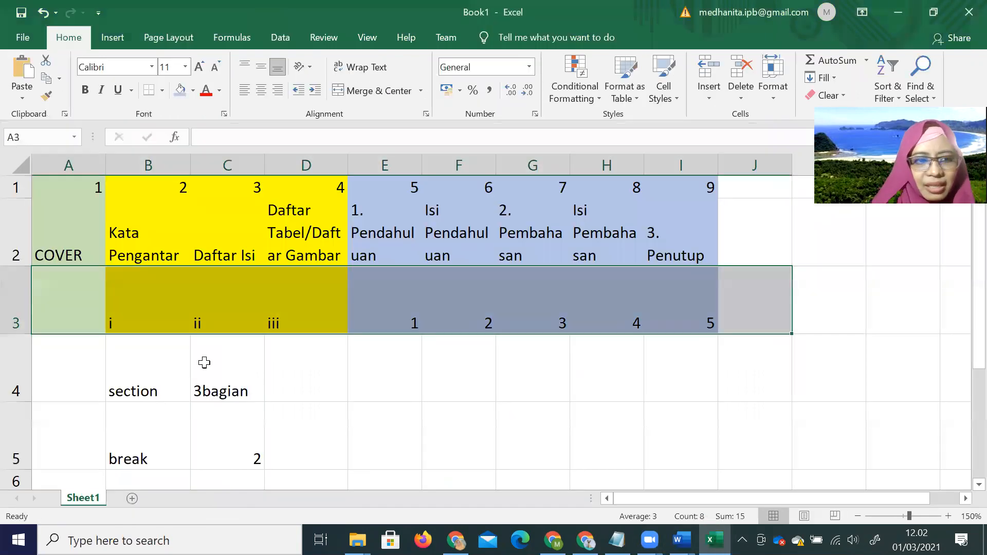
pyautogui.click(83, 301)
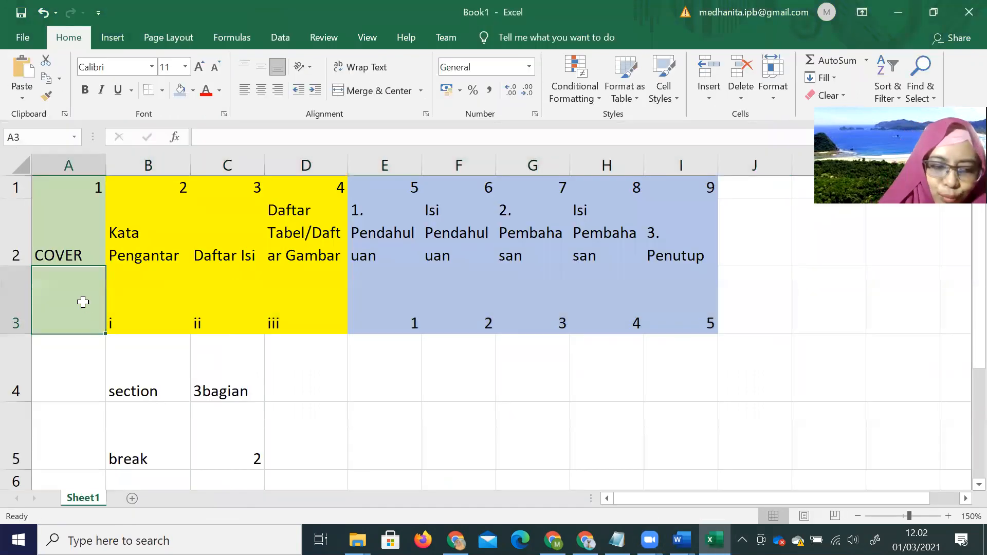
pyautogui.click(133, 311)
pyautogui.click(238, 313)
pyautogui.click(300, 311)
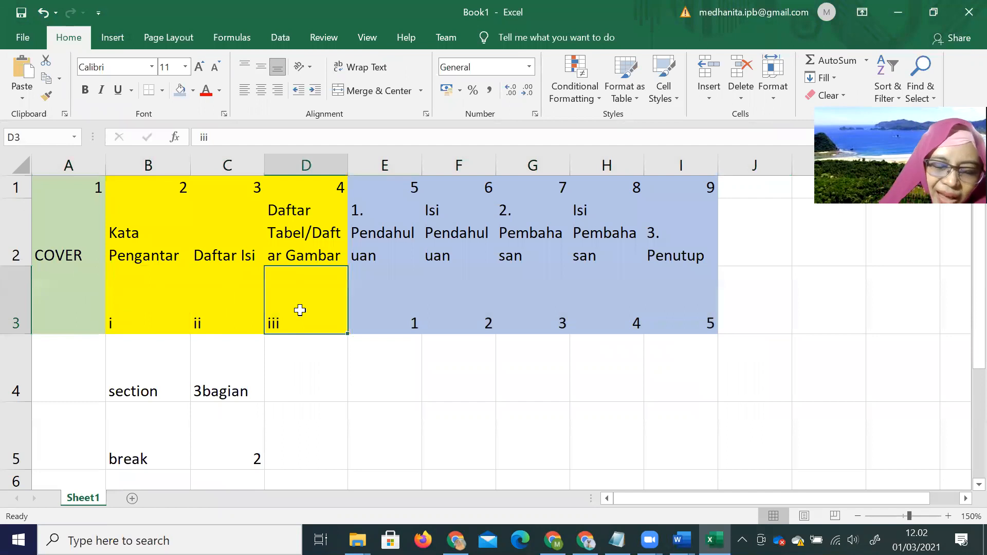
pyautogui.click(403, 306)
pyautogui.click(545, 304)
pyautogui.click(638, 301)
pyautogui.click(100, 265)
pyautogui.moveTo(102, 265); pyautogui.dragTo(661, 316)
pyautogui.click(227, 439)
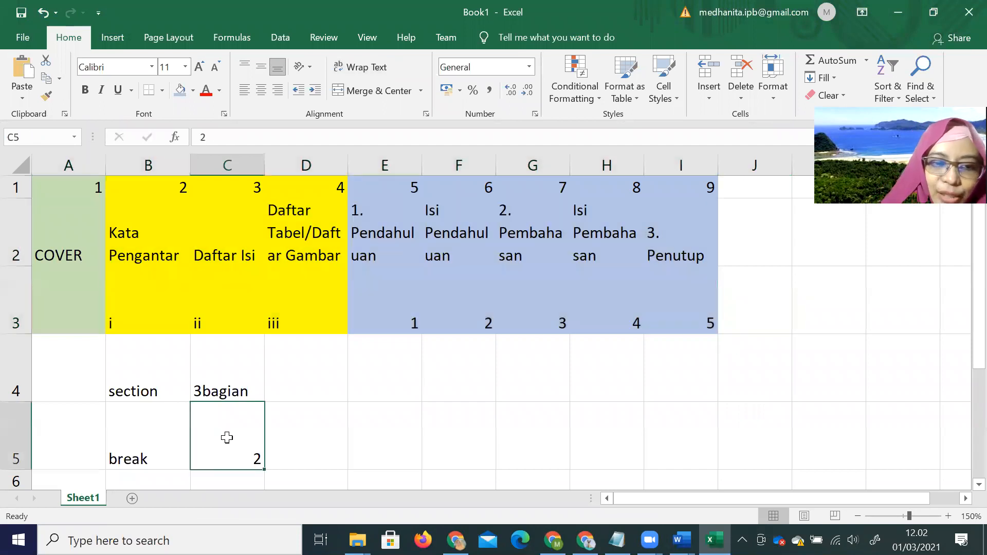
# Step: Review the boundary between the COVER and Kata Pengantar columns in row 3, and return to the "Praktikum 4_1 Maret 2021" Word document
pyautogui.click(85, 303)
pyautogui.press('Right')
pyautogui.press('Left')
pyautogui.press('Right')
pyautogui.click(86, 303)
pyautogui.click(146, 304)
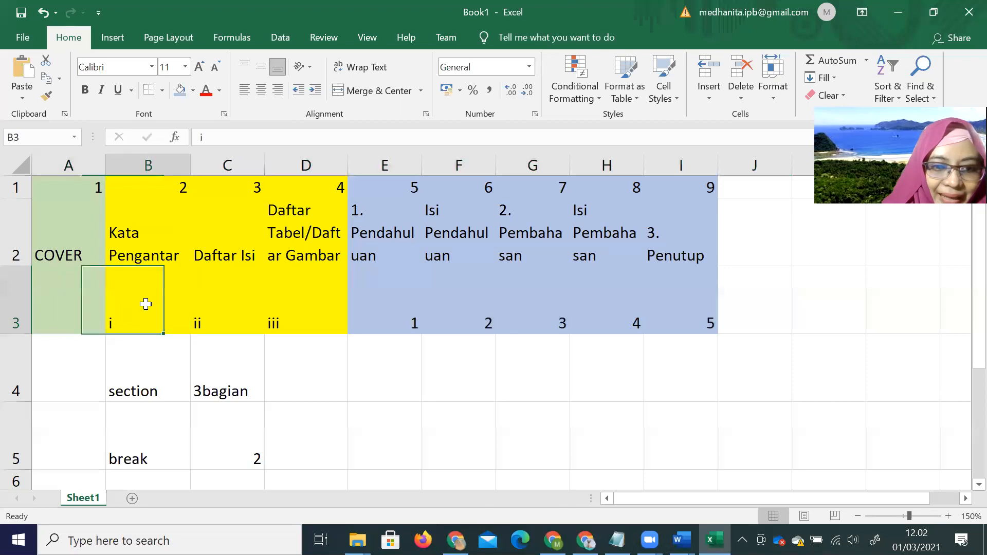
pyautogui.click(683, 539)
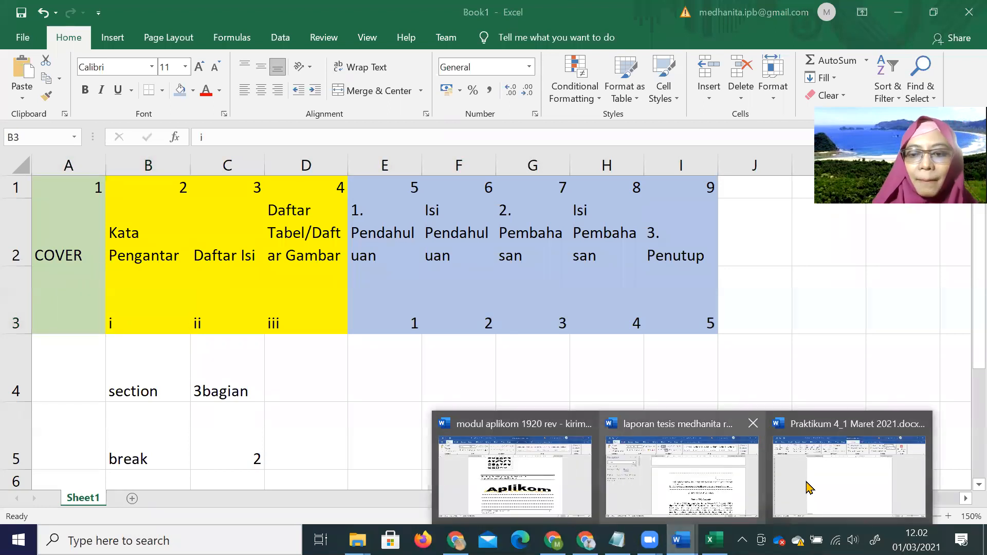
pyautogui.click(828, 482)
# Step: Examine the footer page numbers on the cover and Kata Pengantar pages, and leave footer editing
pyautogui.moveTo(967, 483); pyautogui.dragTo(967, 223)
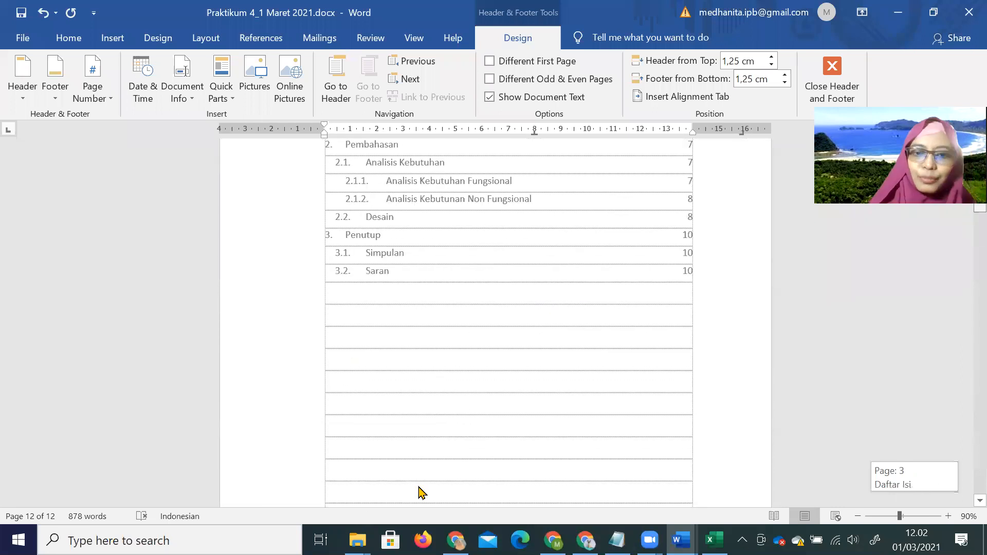
pyautogui.scroll(5, 421, 492)
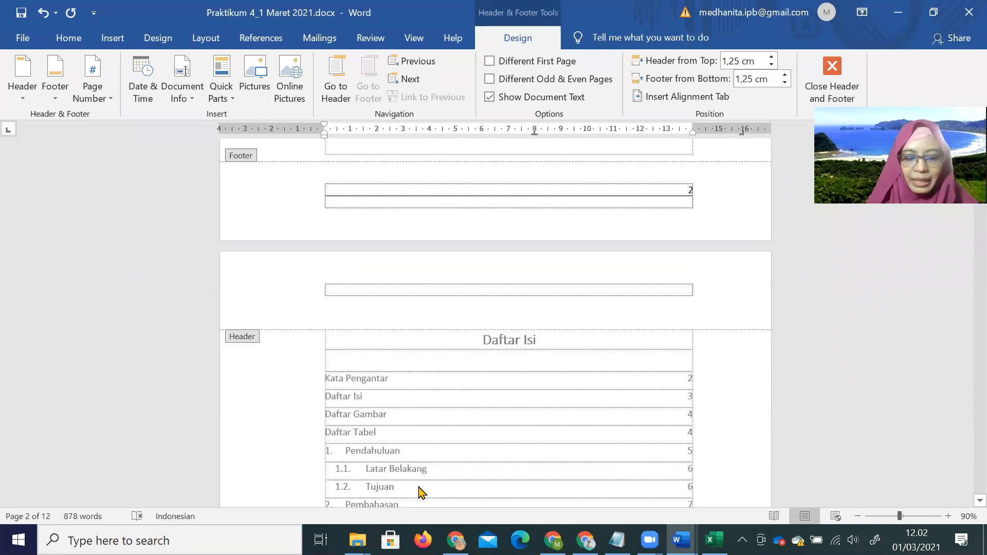
pyautogui.scroll(2, 420, 492)
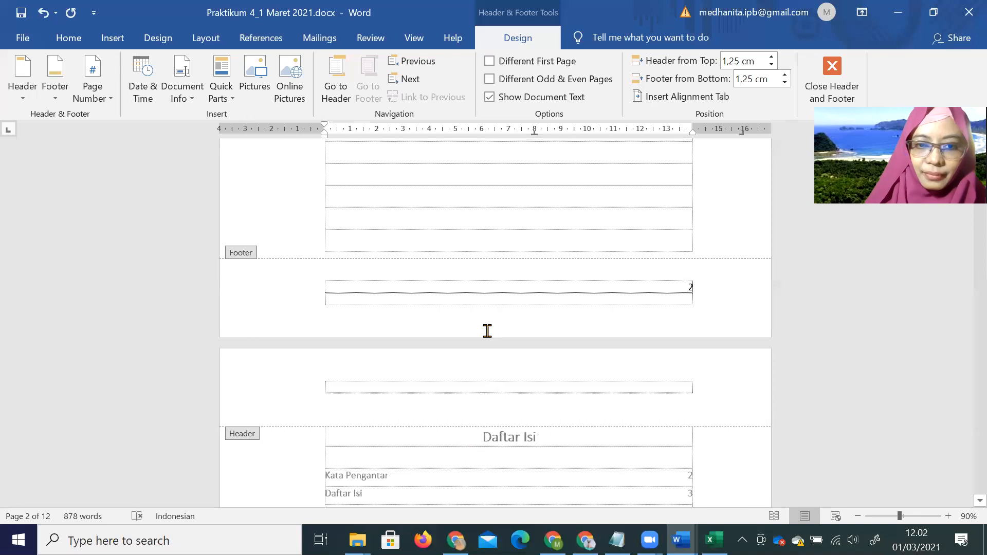
pyautogui.doubleClick(447, 294)
pyautogui.doubleClick(436, 286)
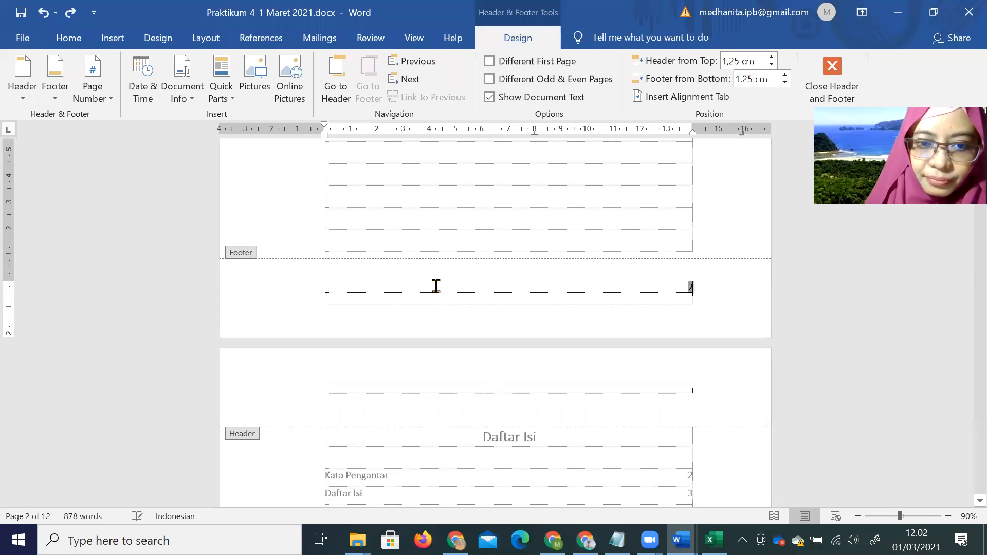
pyautogui.doubleClick(458, 323)
pyautogui.scroll(10, 460, 329)
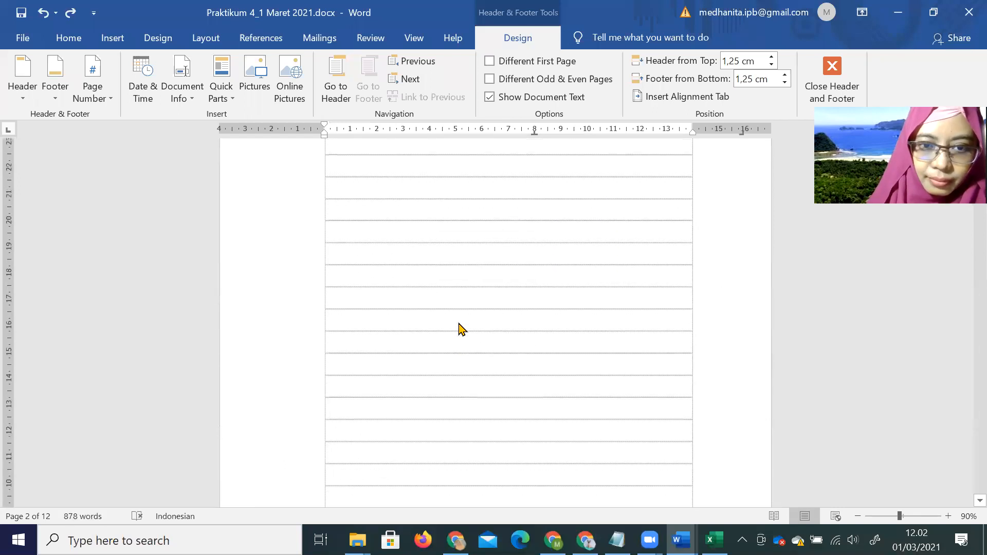
pyautogui.scroll(3, 463, 360)
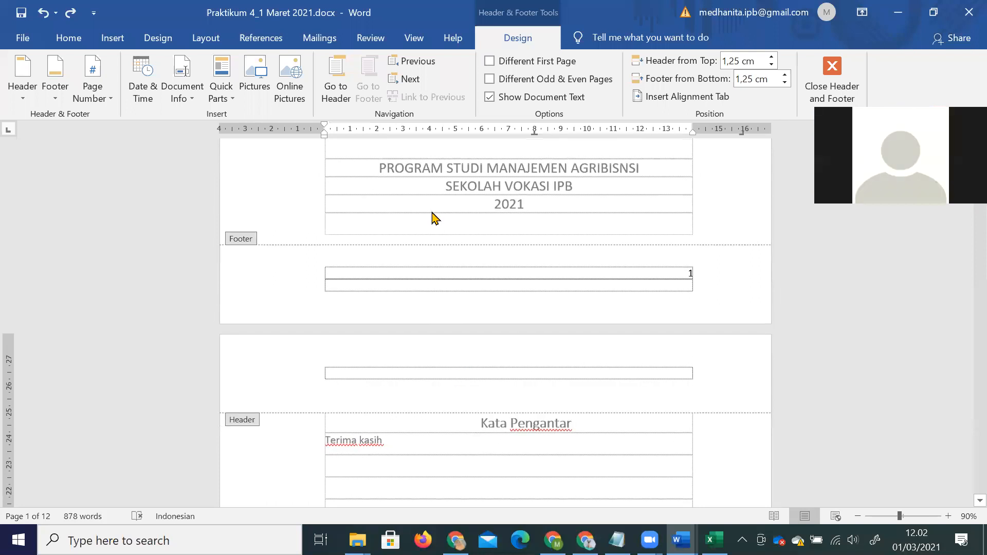
pyautogui.doubleClick(433, 209)
pyautogui.doubleClick(459, 278)
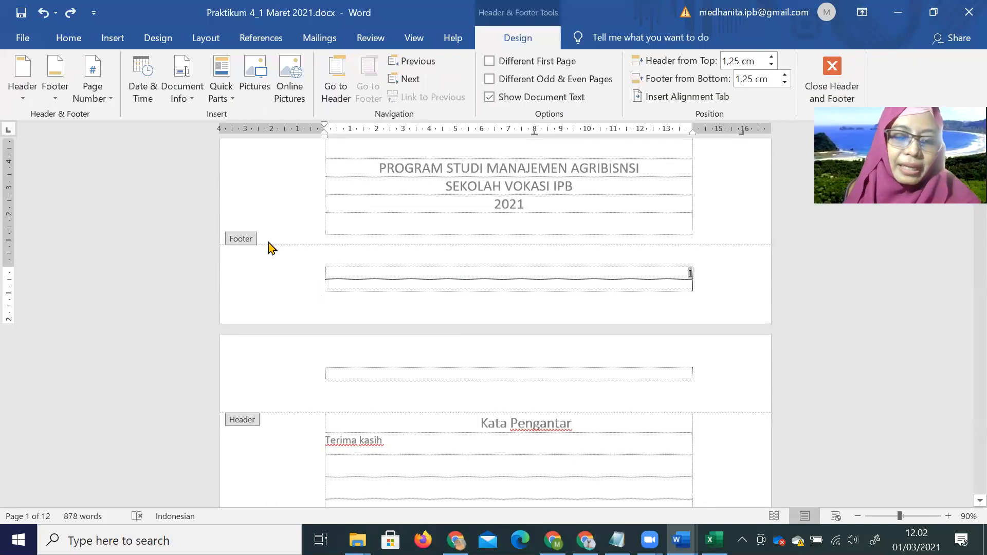
pyautogui.scroll(-12, 267, 360)
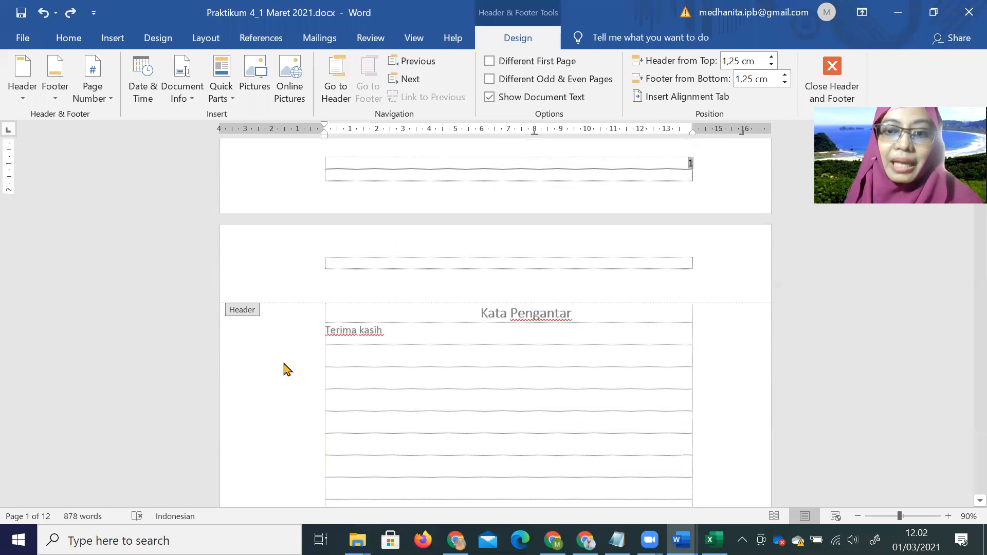
pyautogui.scroll(-4, 307, 380)
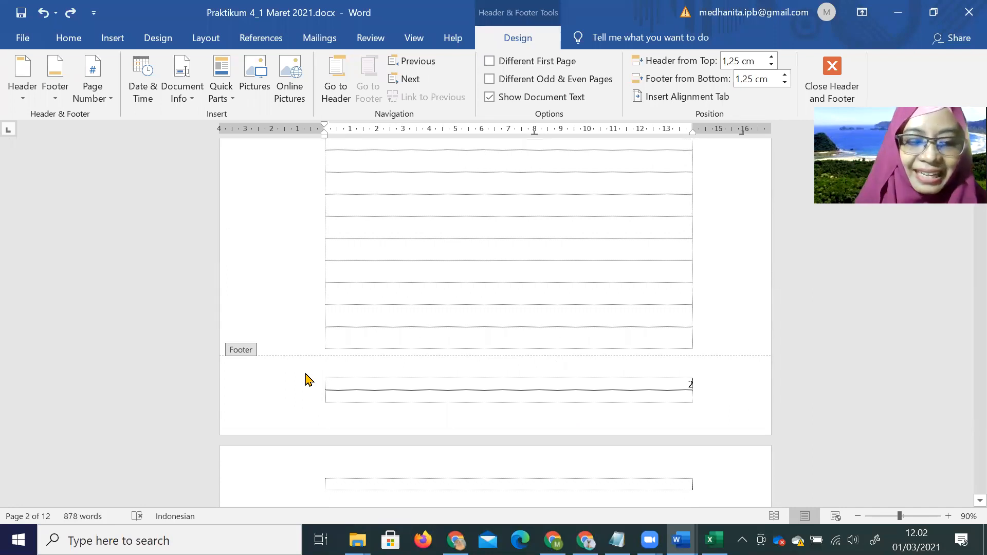
pyautogui.doubleClick(336, 311)
# Step: Go back to the cover page and examine it from the institution logo down to the footer page number
pyautogui.scroll(10, 336, 312)
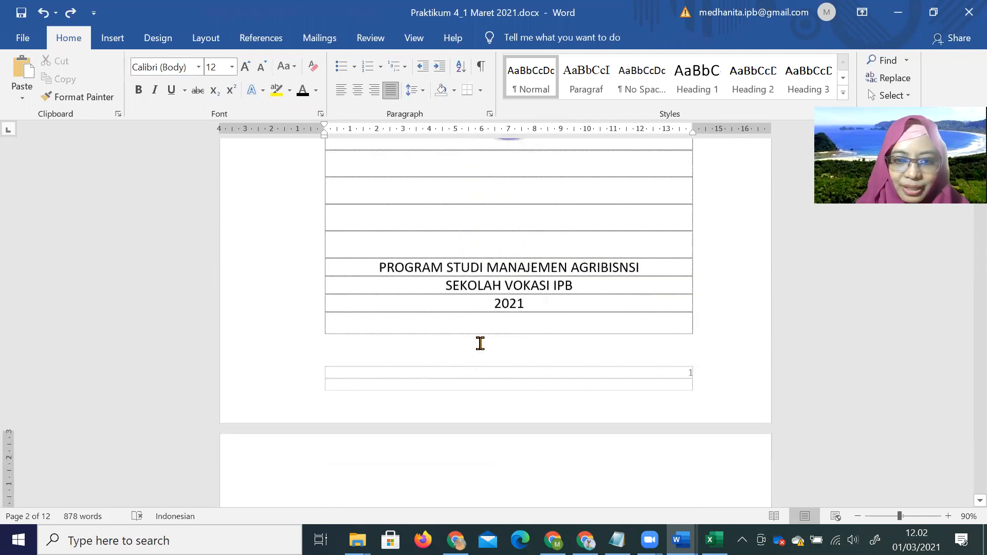
pyautogui.scroll(3, 480, 344)
pyautogui.click(468, 336)
pyautogui.scroll(4, 512, 324)
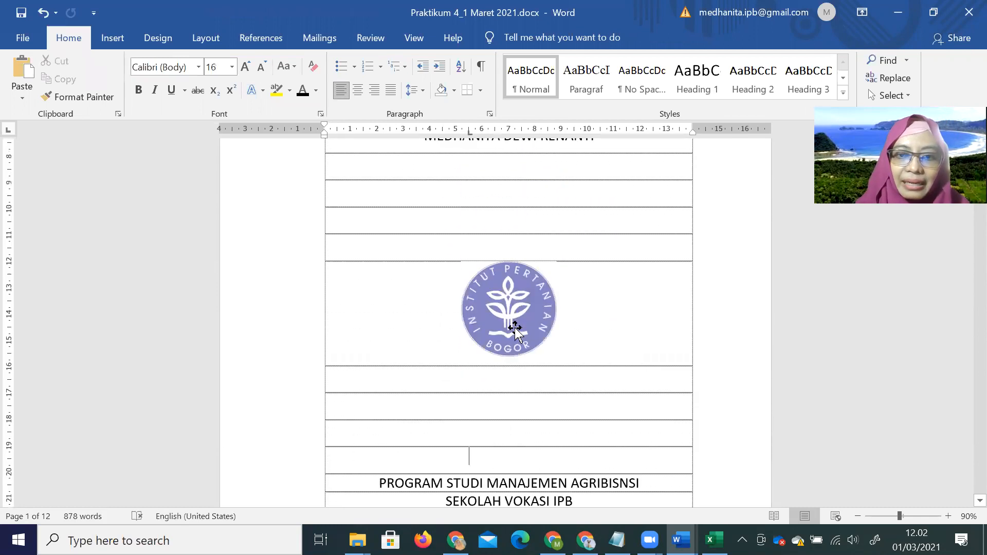
pyautogui.click(515, 329)
pyautogui.click(600, 337)
pyautogui.scroll(-2, 604, 341)
pyautogui.scroll(-7, 604, 341)
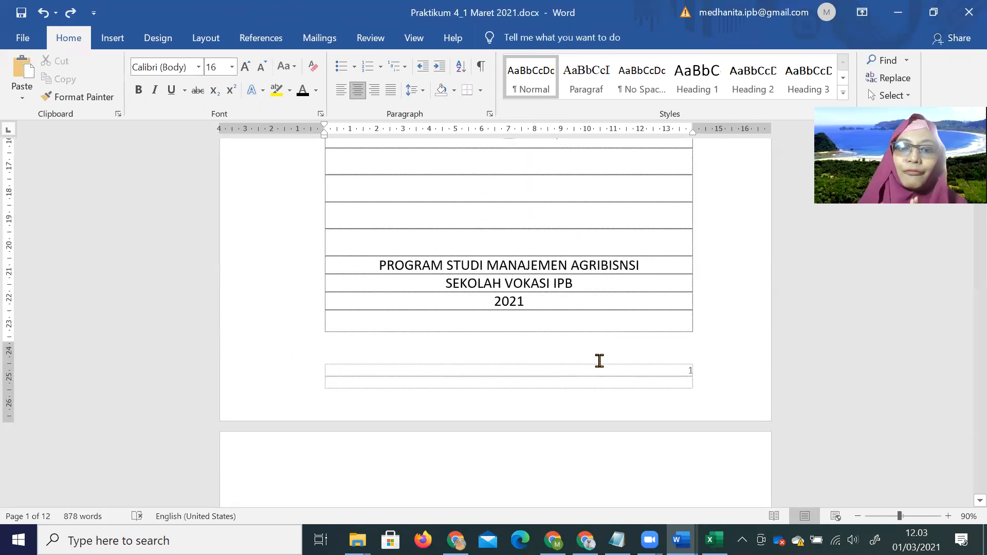
# Step: Place the insertion point in the empty line below "2021" at the end of the cover page
pyautogui.scroll(-4, 599, 361)
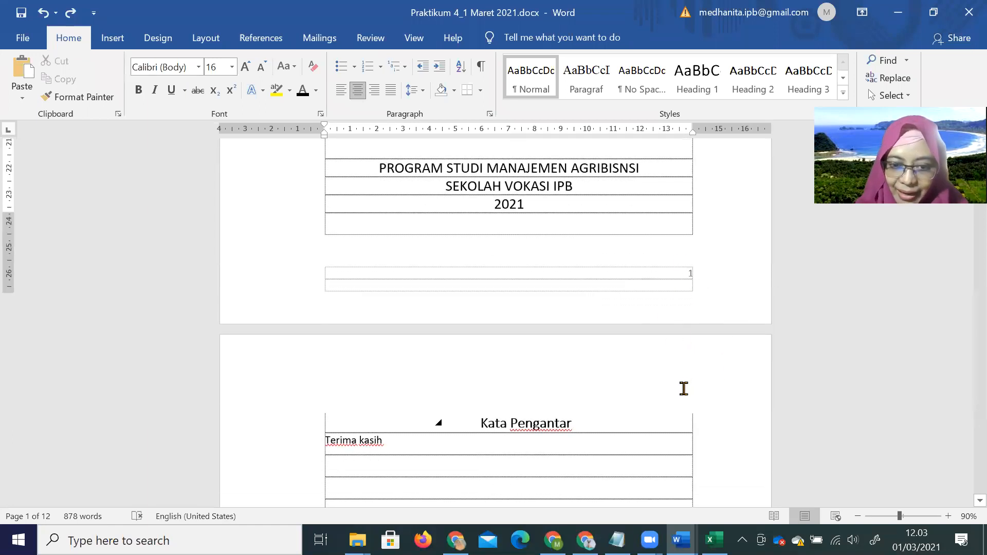
pyautogui.scroll(-5, 683, 388)
pyautogui.scroll(9, 679, 438)
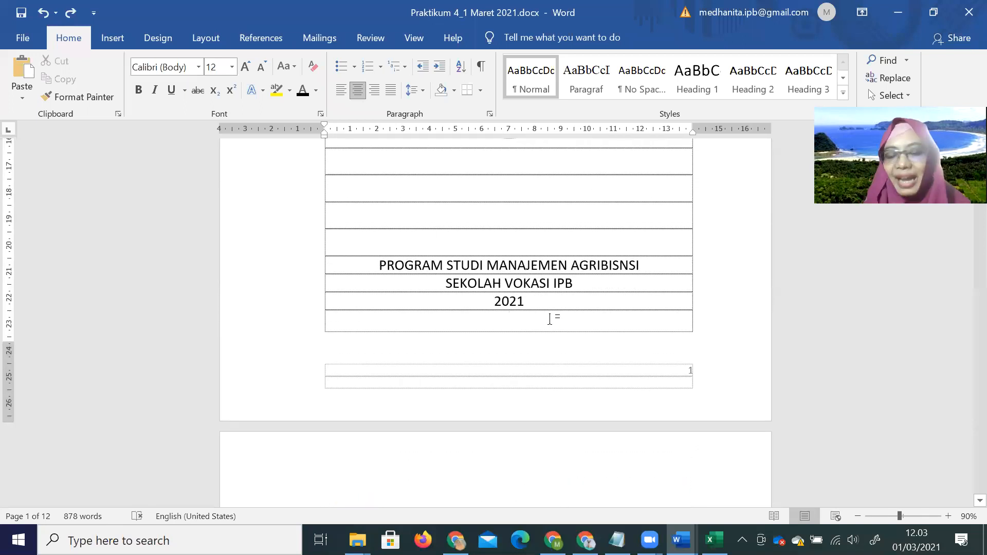
pyautogui.click(451, 214)
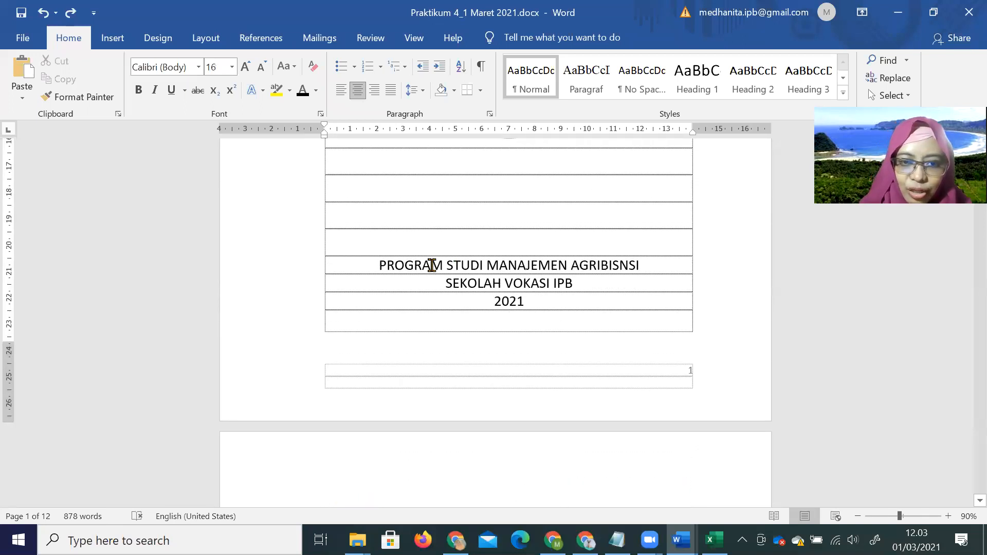
pyautogui.moveTo(375, 265); pyautogui.dragTo(554, 348)
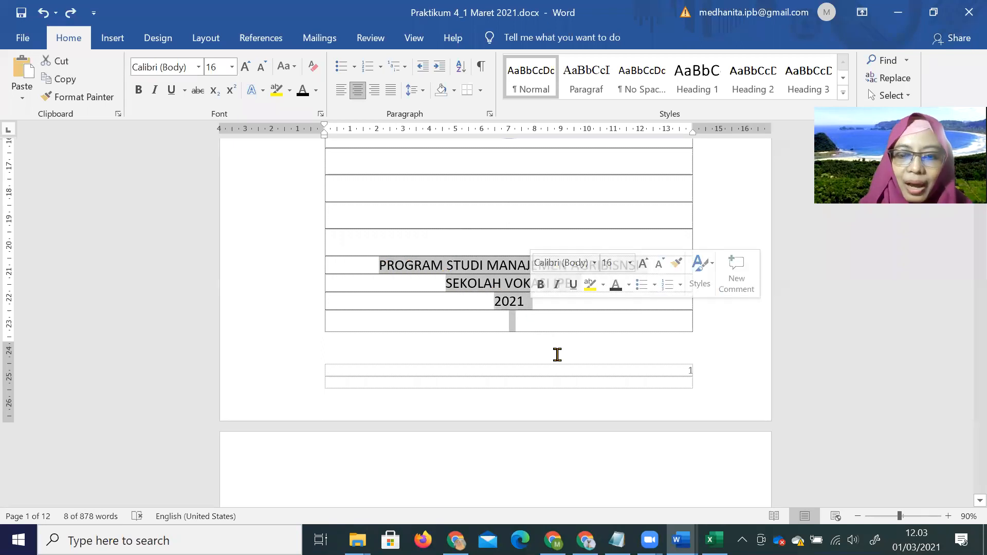
pyautogui.click(498, 337)
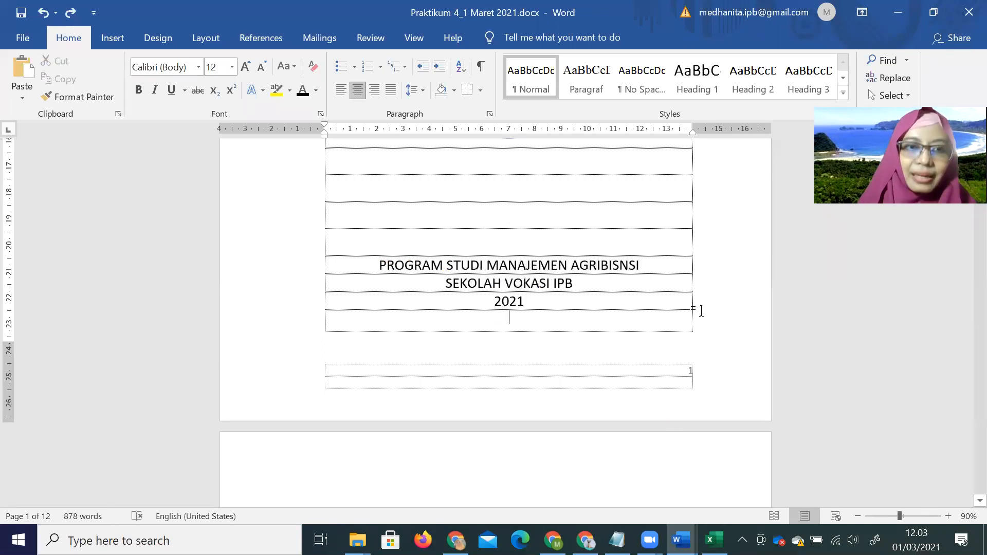
# Step: Insert a page break in the empty line below "2021" at the end of the cover page
pyautogui.click(255, 41)
pyautogui.click(207, 42)
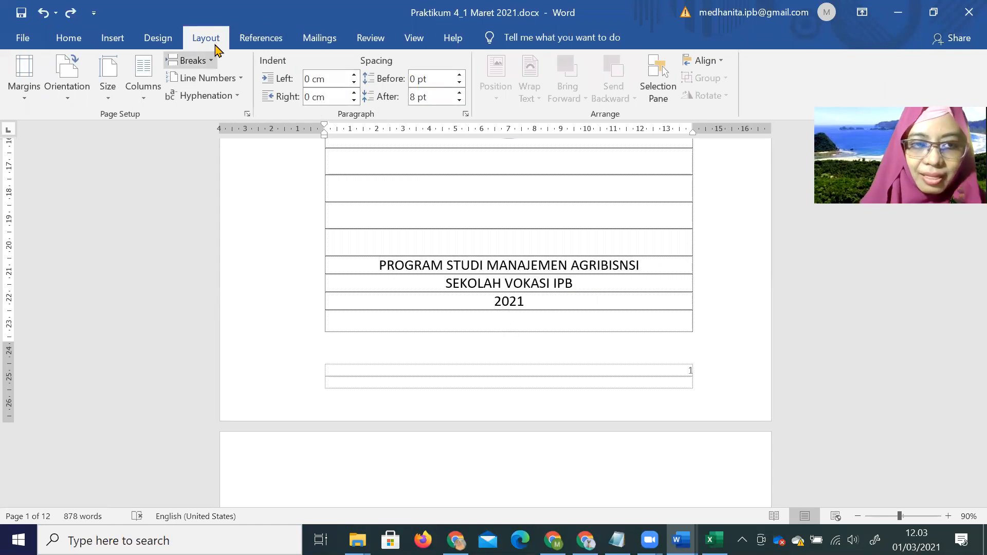
pyautogui.click(206, 61)
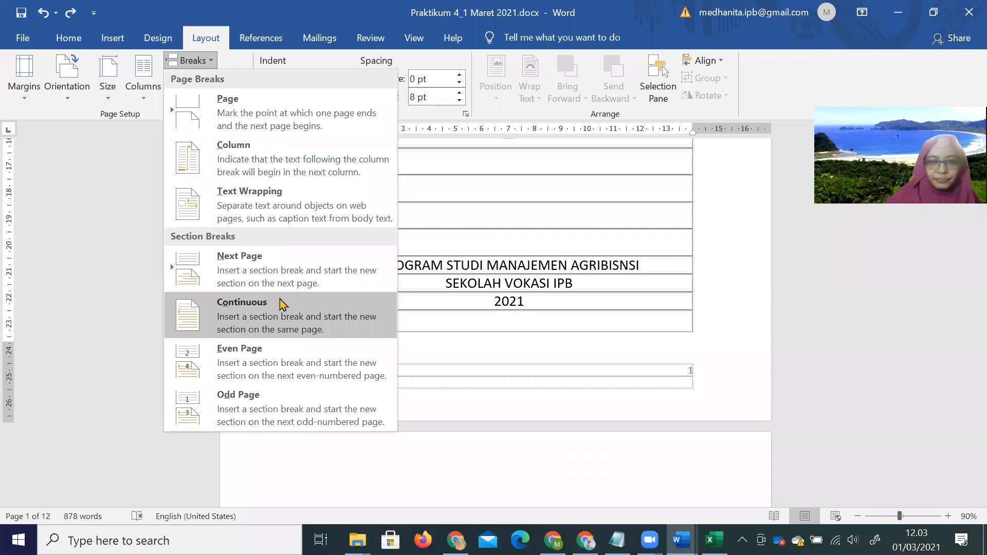
pyautogui.click(292, 132)
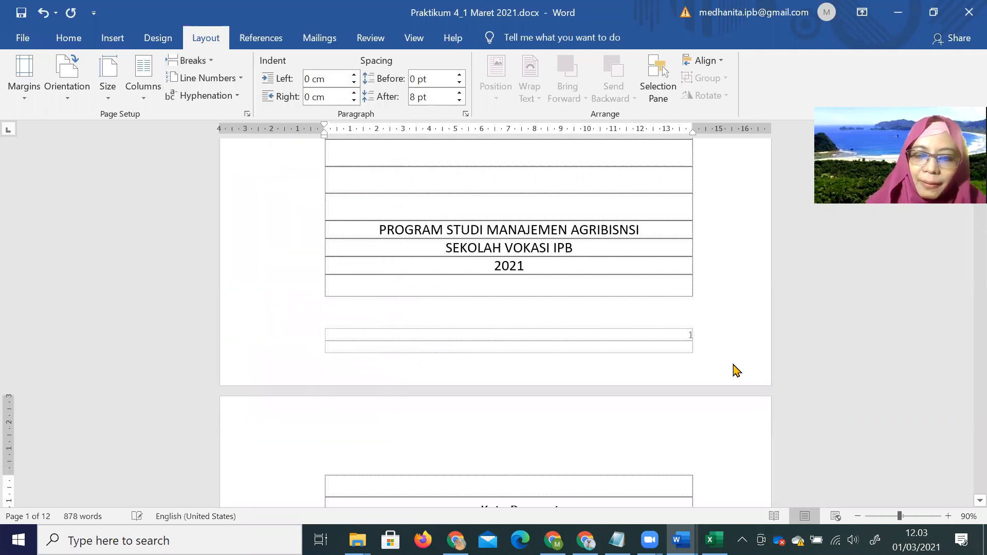
# Step: Check the footer and header labels between the cover and Kata Pengantar pages, and return to the empty line below "2021"
pyautogui.scroll(-3, 662, 362)
pyautogui.scroll(2, 653, 360)
pyautogui.doubleClick(533, 297)
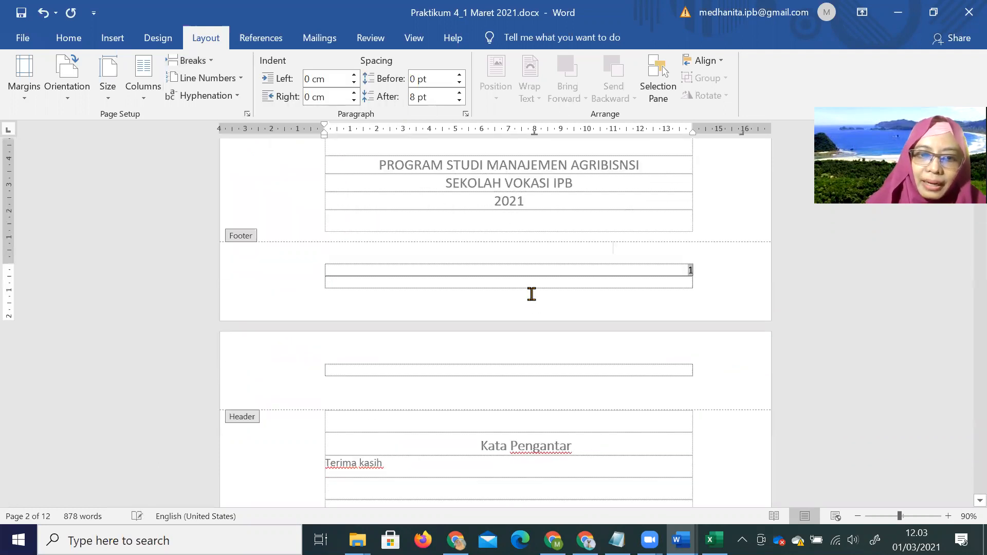
pyautogui.scroll(-6, 546, 309)
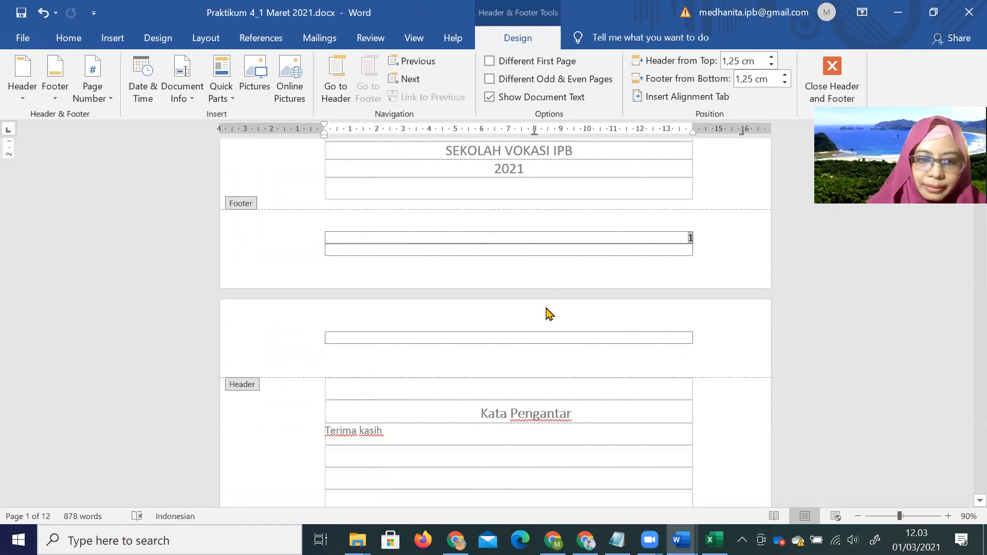
pyautogui.scroll(6, 553, 315)
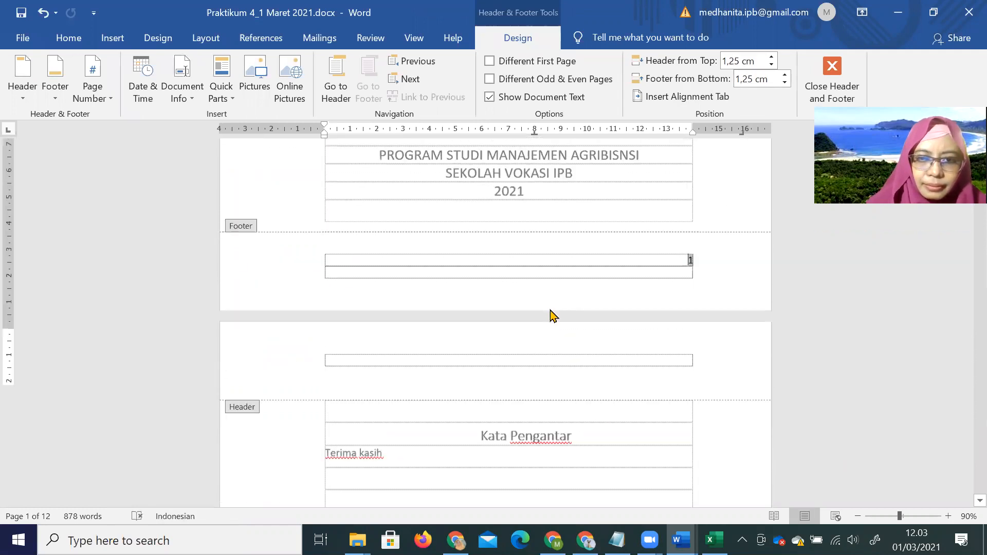
pyautogui.doubleClick(550, 294)
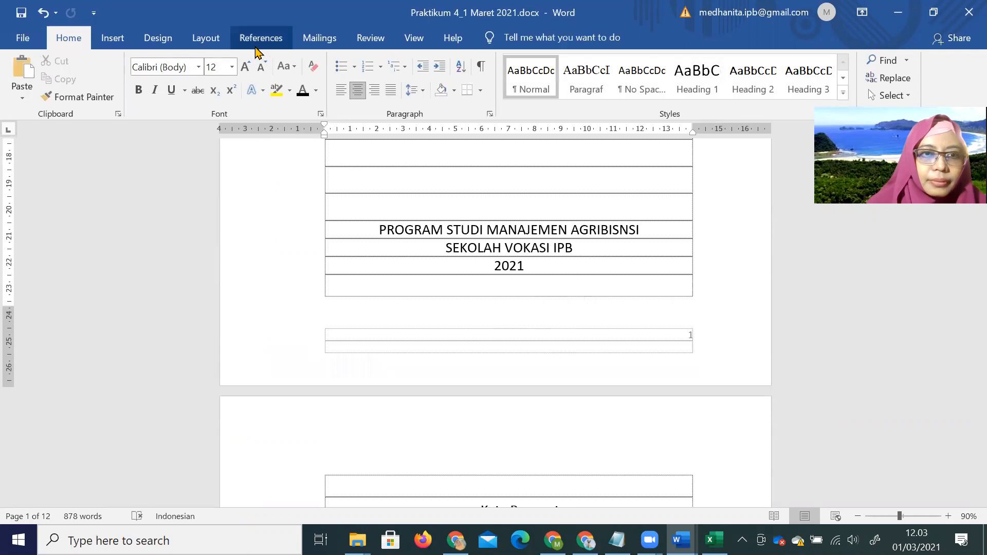
# Step: Insert a Next Page section break in the empty line at the end of the cover page
pyautogui.click(220, 41)
pyautogui.click(191, 61)
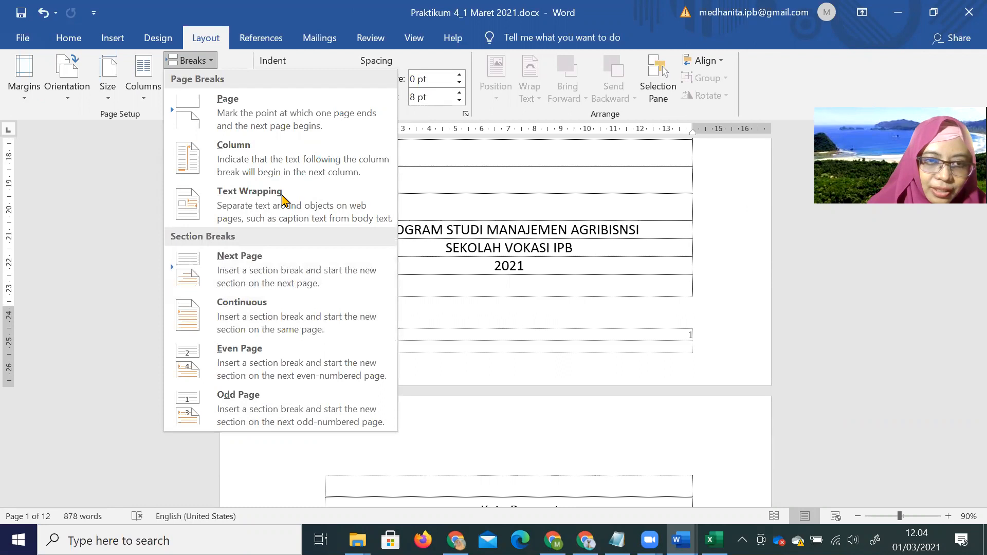
pyautogui.click(266, 271)
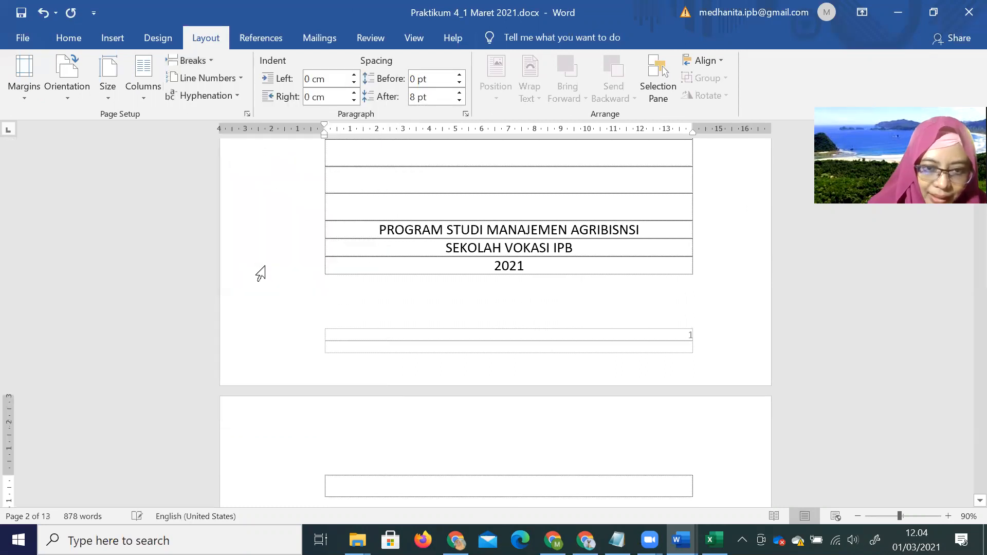
# Step: Delete the page number from the Section 1 footer on the cover page
pyautogui.doubleClick(393, 352)
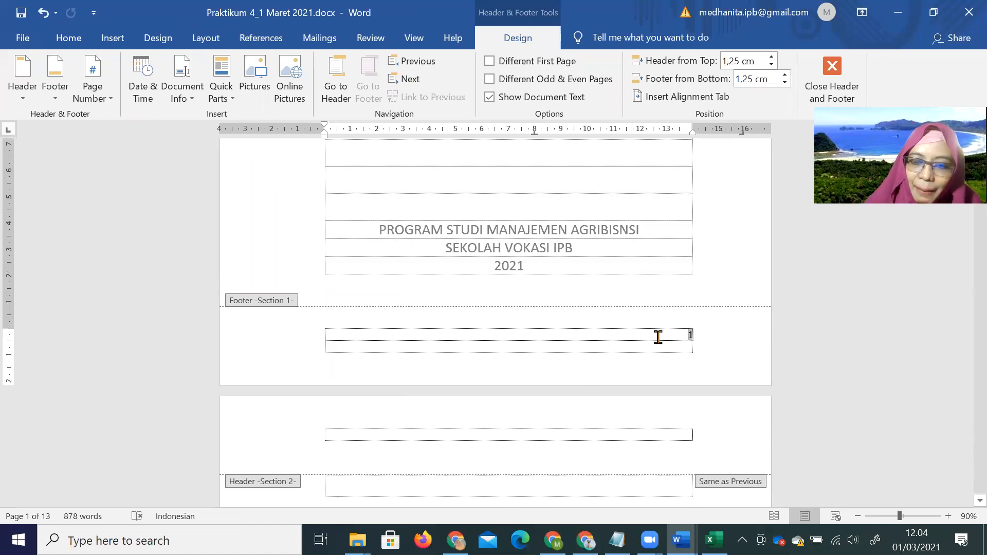
pyautogui.doubleClick(691, 336)
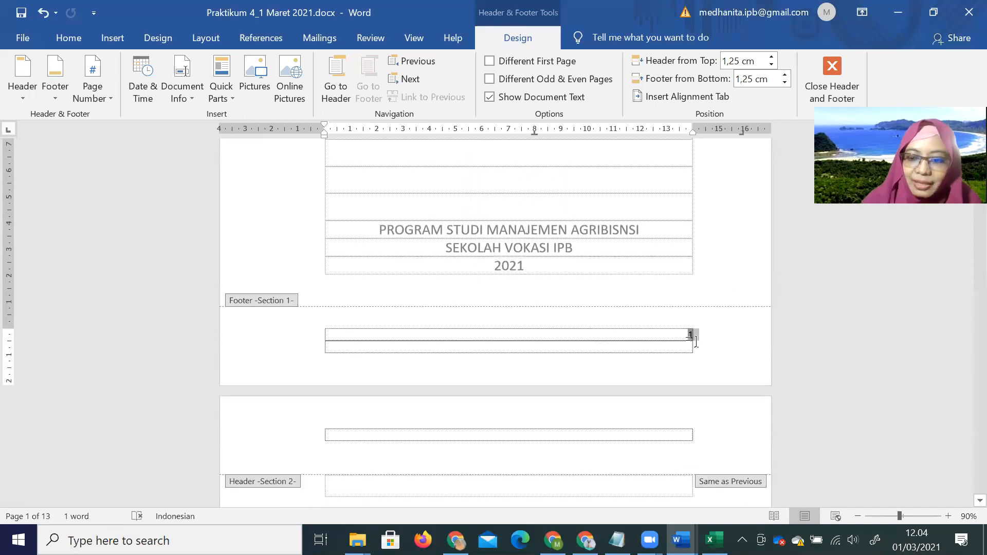
pyautogui.press('Delete')
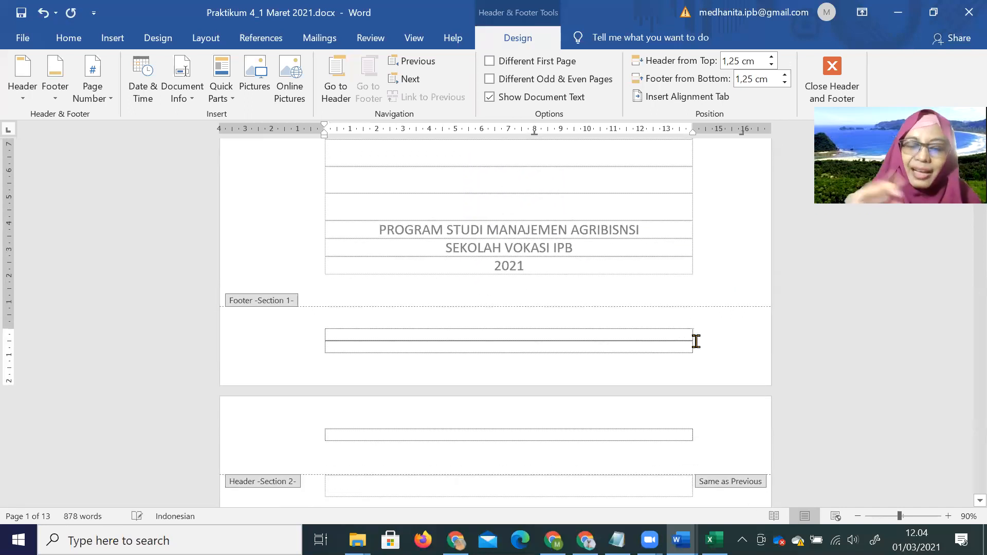
# Step: Leave footer editing and remove the extra blank page between the cover and Kata Pengantar
pyautogui.scroll(-5, 433, 424)
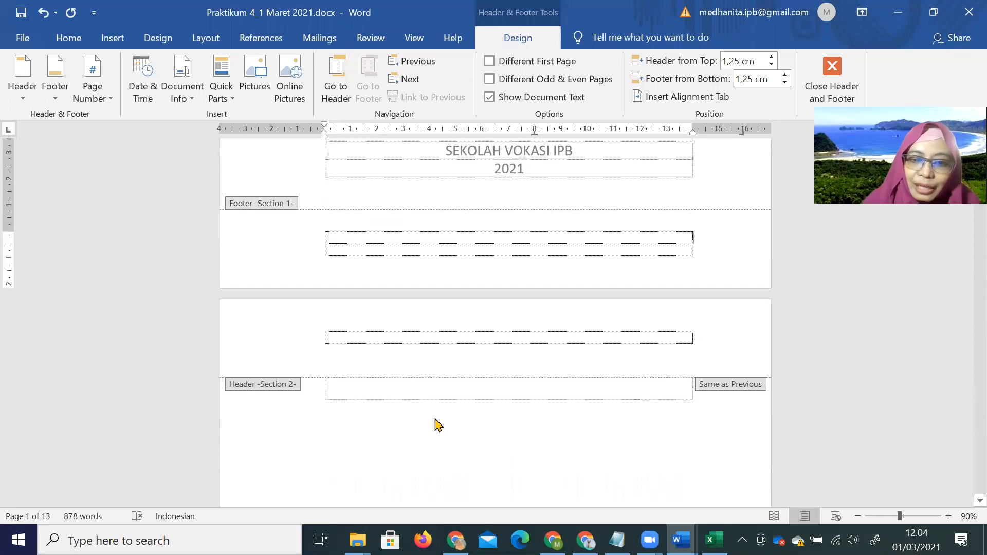
pyautogui.scroll(-12, 439, 410)
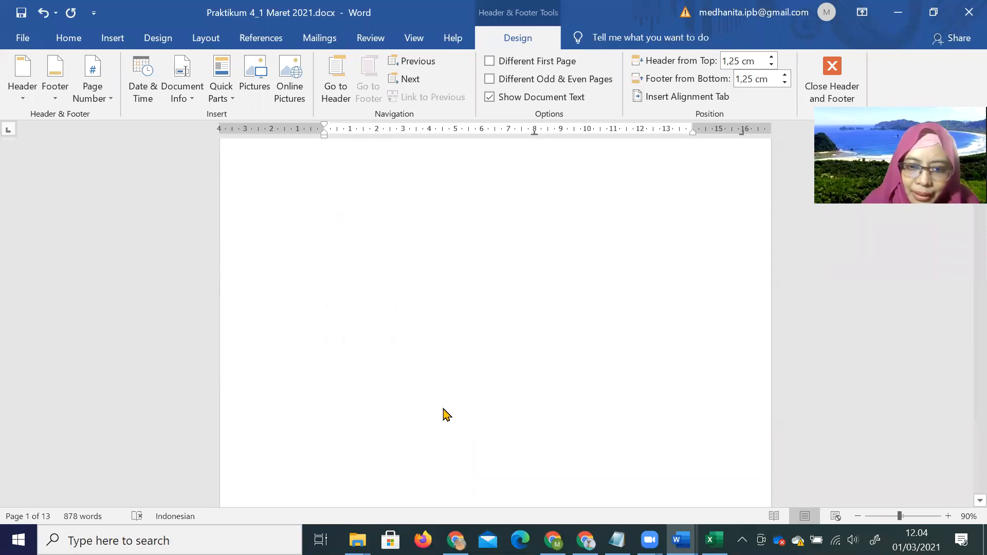
pyautogui.scroll(3, 443, 410)
pyautogui.scroll(12, 445, 412)
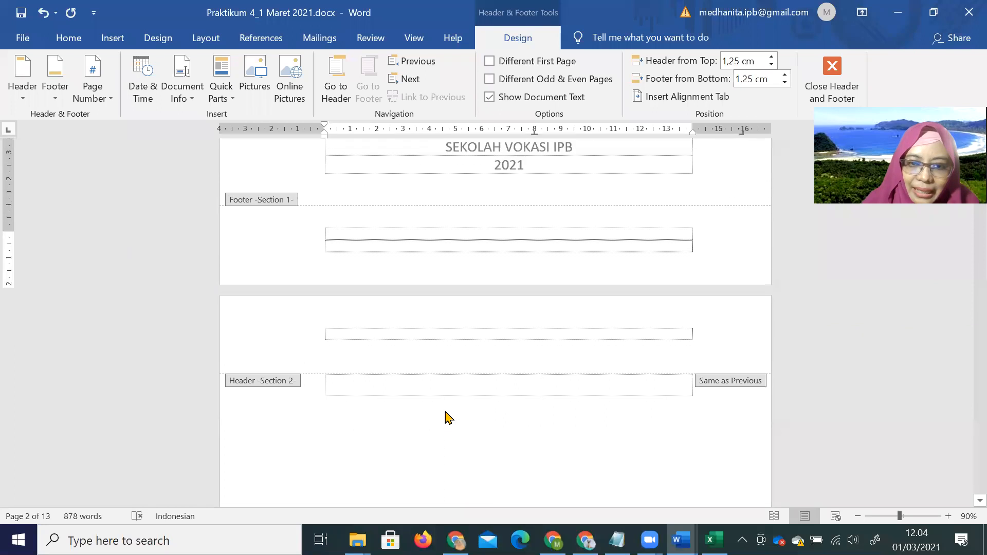
pyautogui.doubleClick(445, 394)
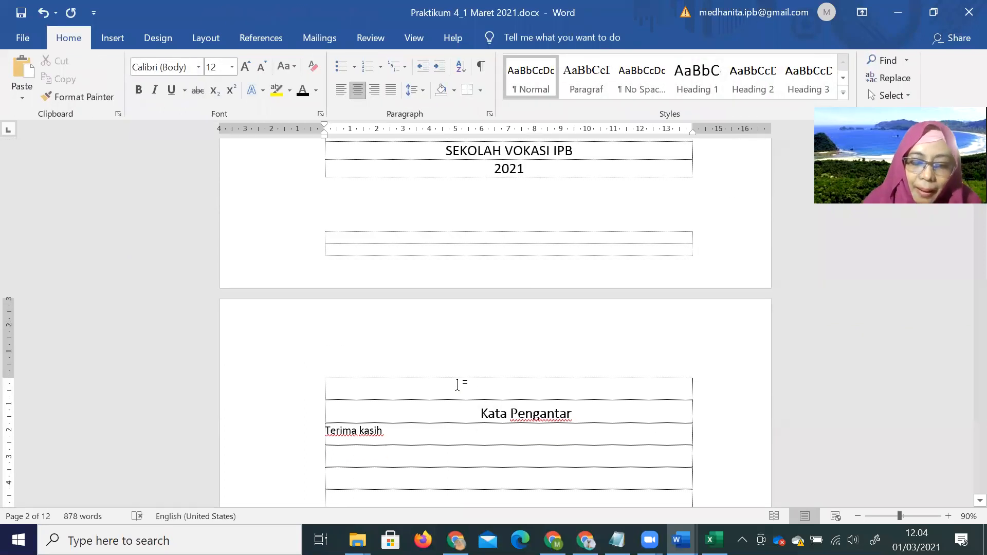
# Step: Unlink the Section 2 footer on the Kata Pengantar page from the previous section
pyautogui.doubleClick(298, 371)
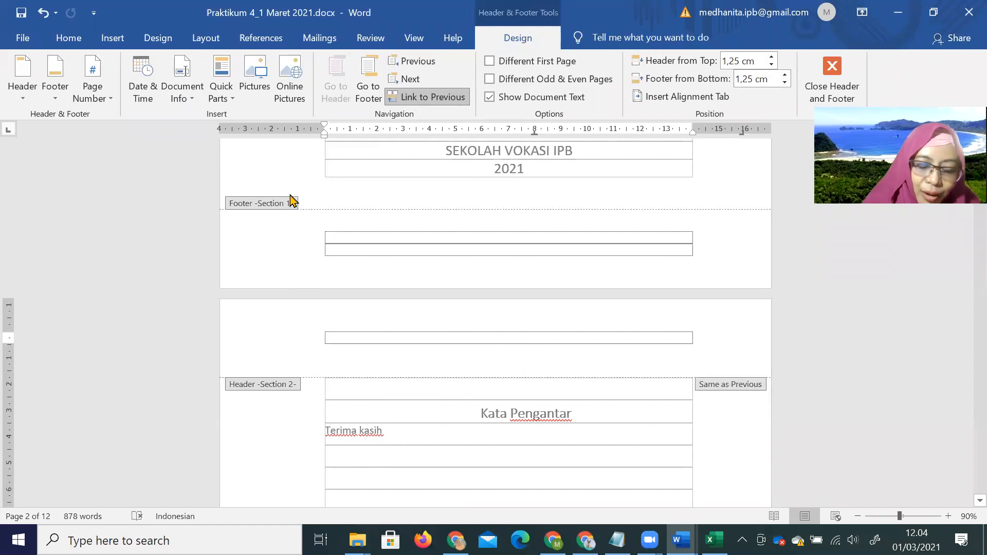
pyautogui.scroll(1, 654, 314)
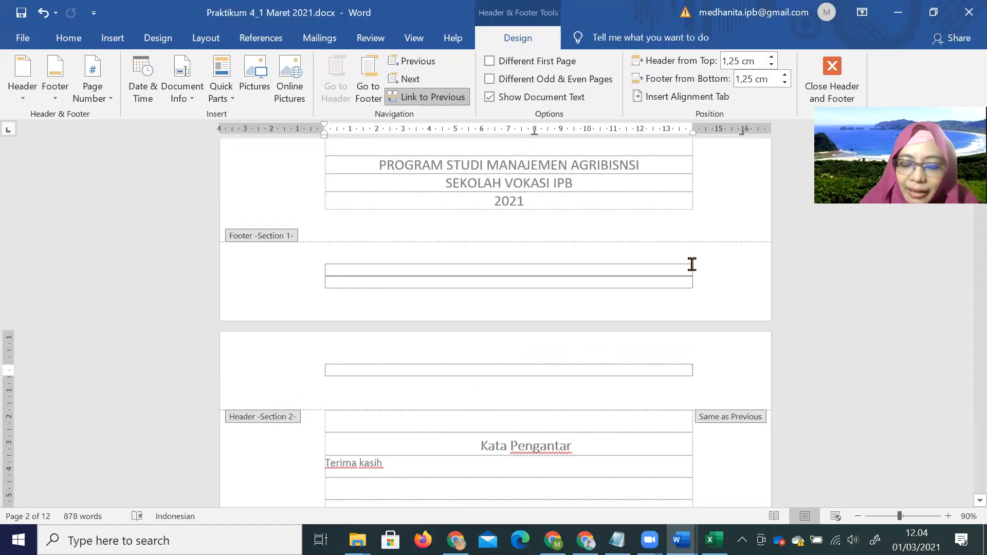
pyautogui.scroll(-15, 692, 264)
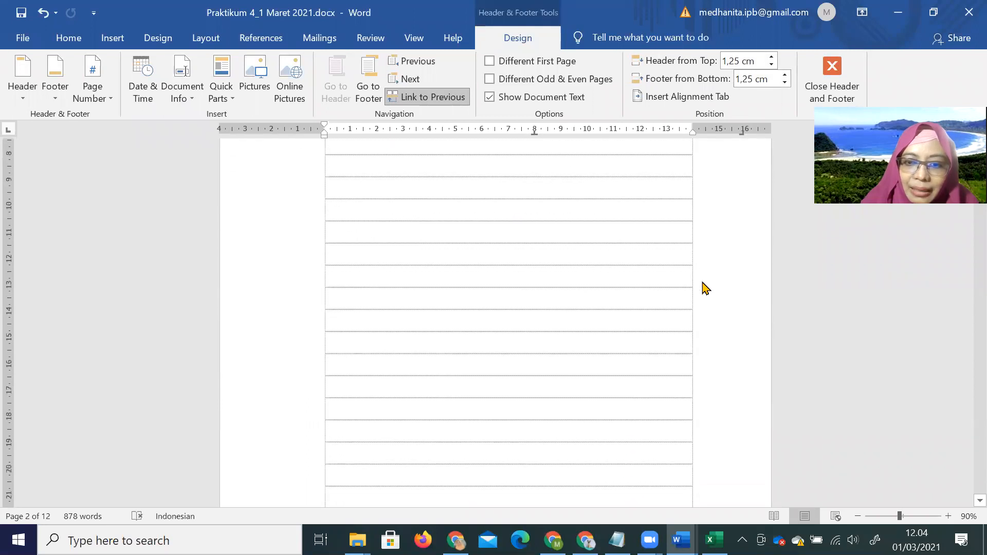
pyautogui.scroll(-2, 710, 299)
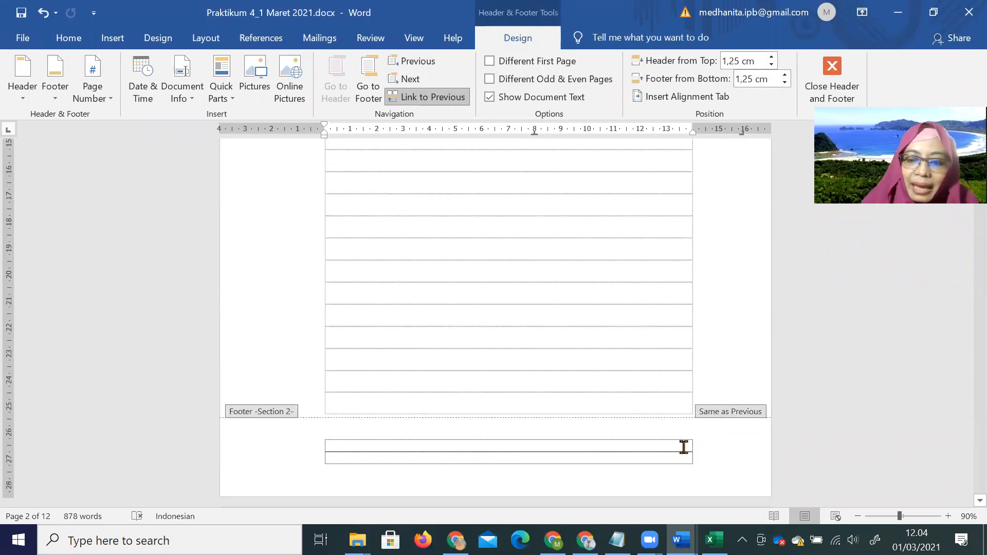
pyautogui.click(684, 448)
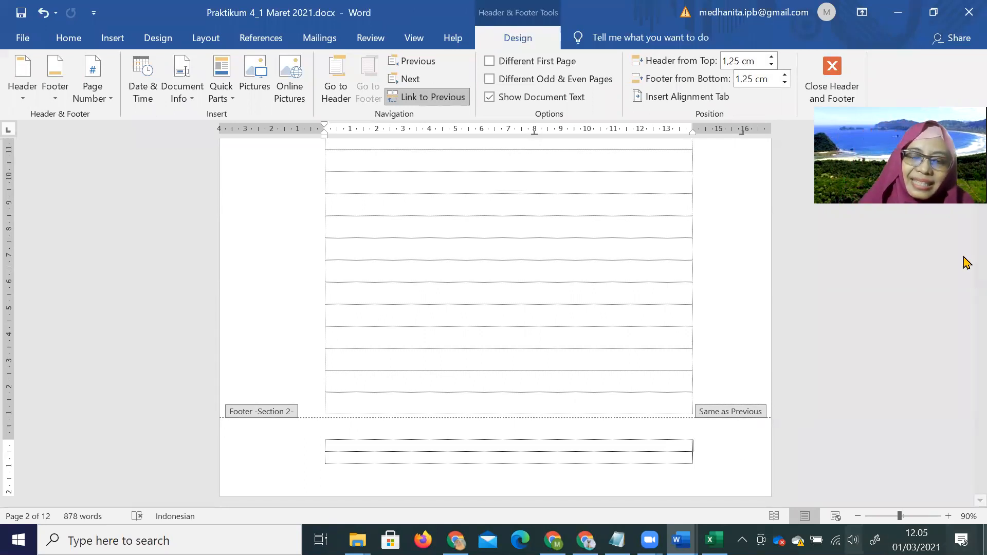
pyautogui.click(455, 103)
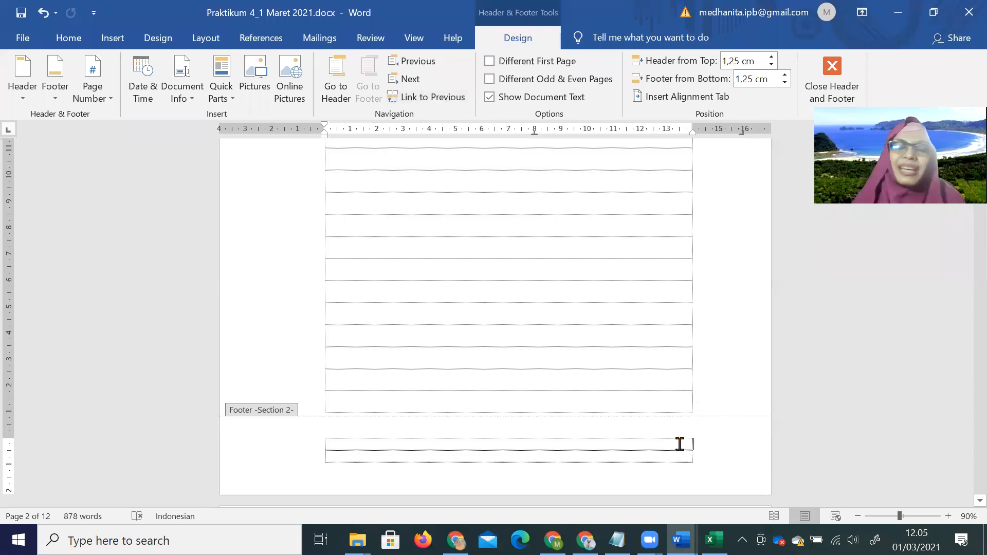
# Step: Format the Section 2 page numbers as i, ii, iii and start the numbering at i
pyautogui.click(111, 39)
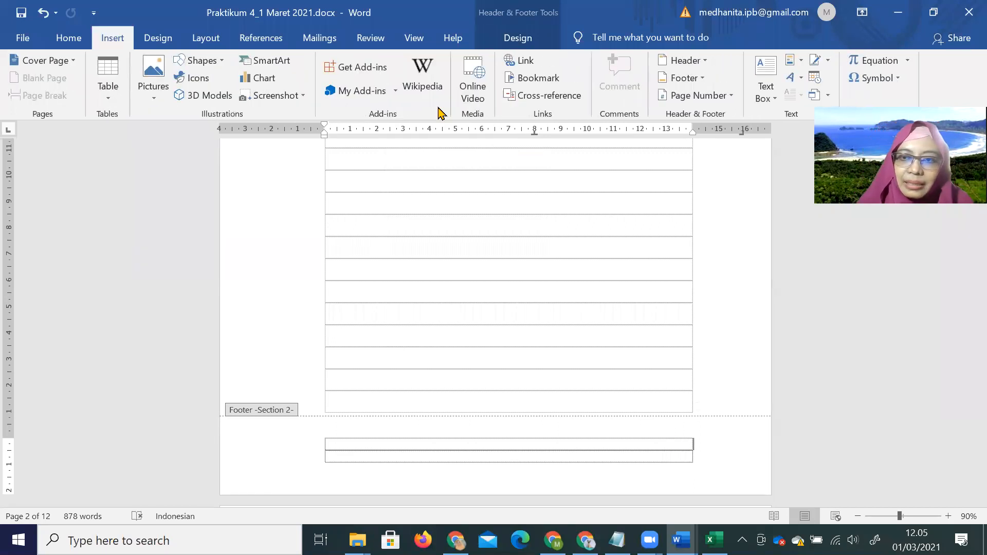
pyautogui.click(730, 97)
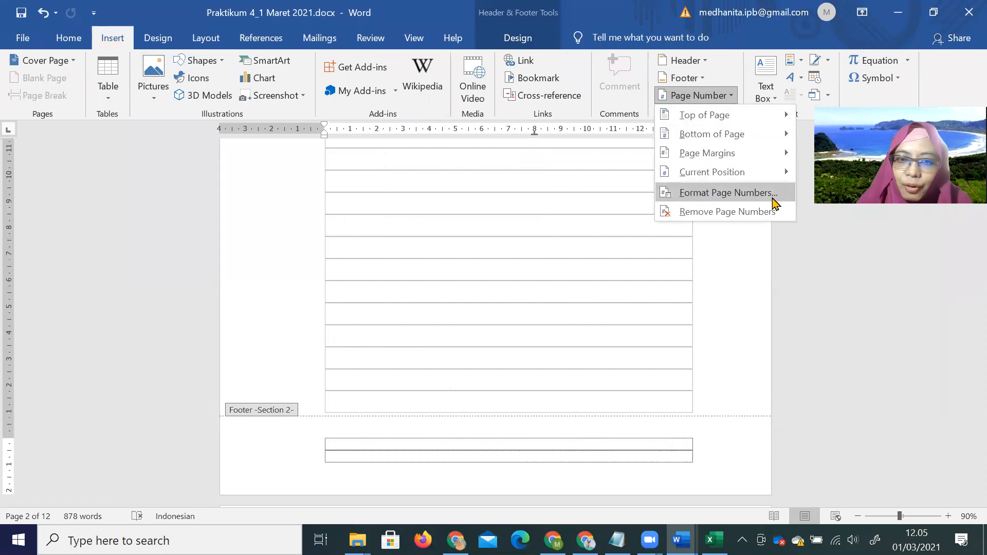
pyautogui.click(504, 174)
pyautogui.click(497, 203)
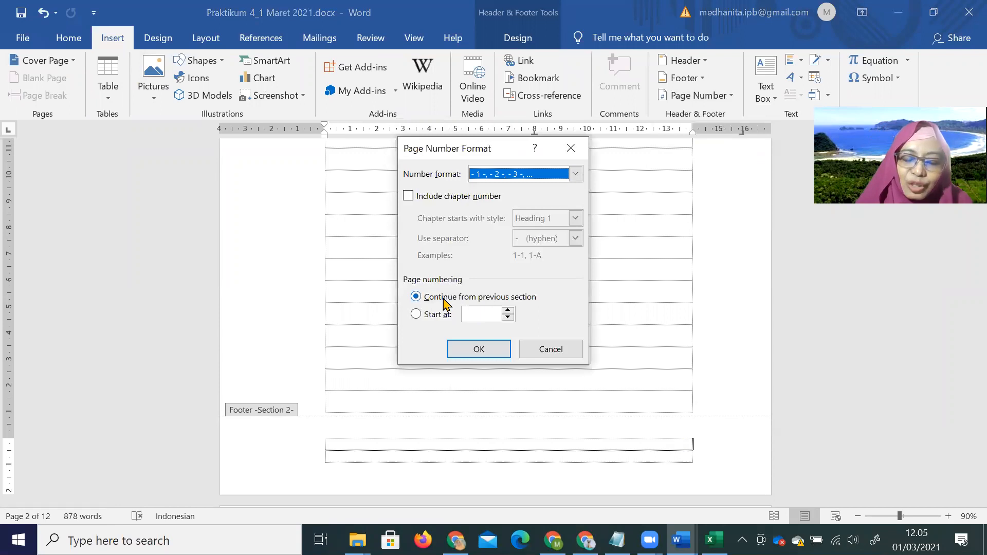
pyautogui.click(441, 319)
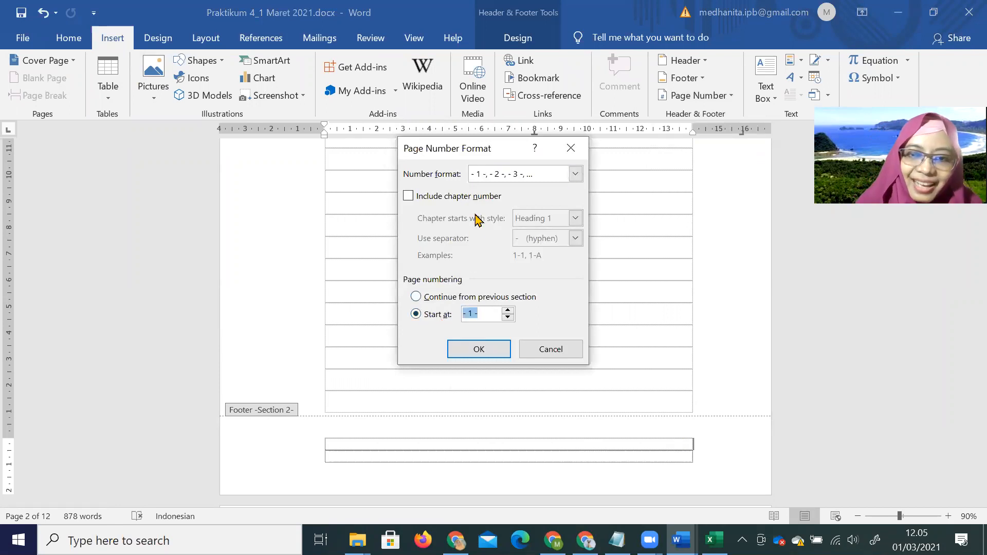
pyautogui.click(483, 175)
pyautogui.click(488, 191)
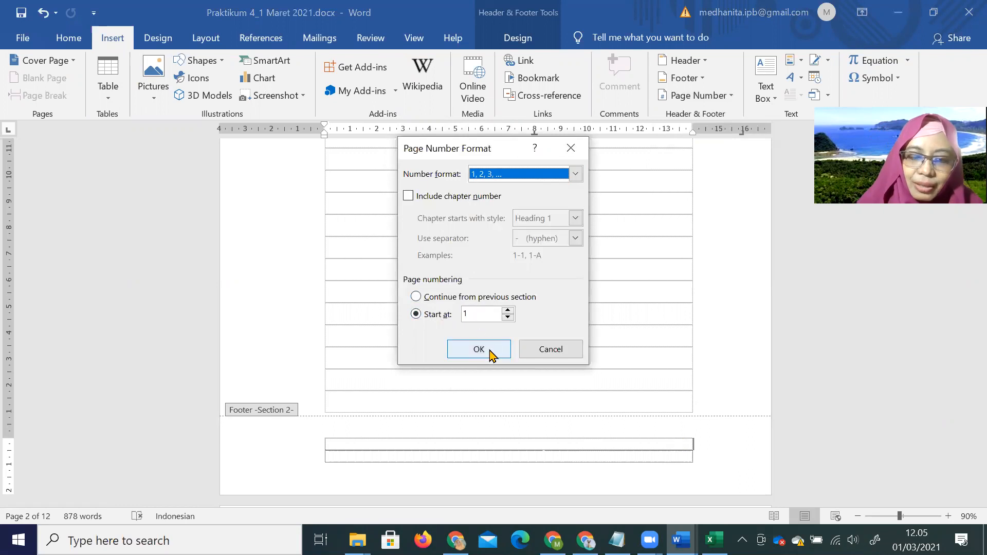
pyautogui.click(494, 175)
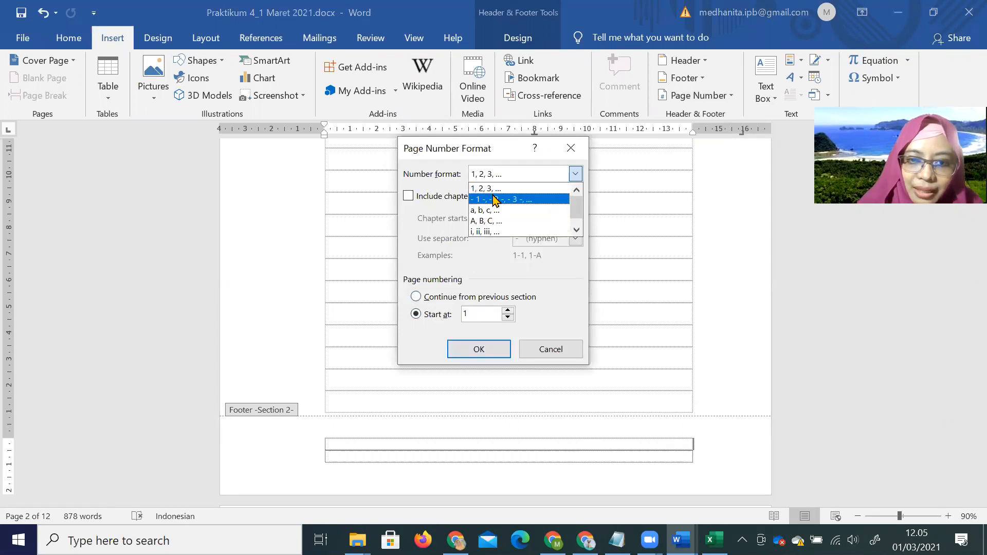
pyautogui.click(498, 232)
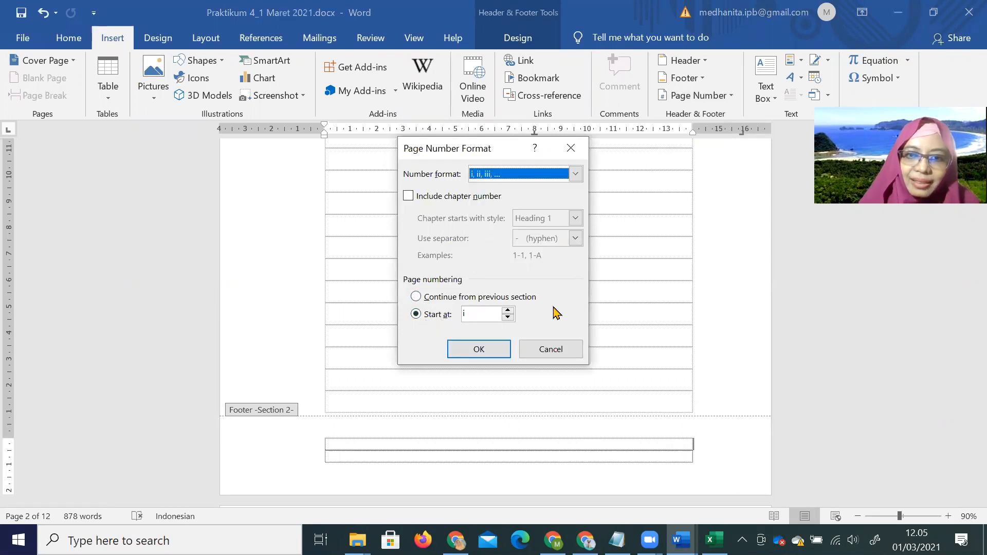
pyautogui.click(509, 349)
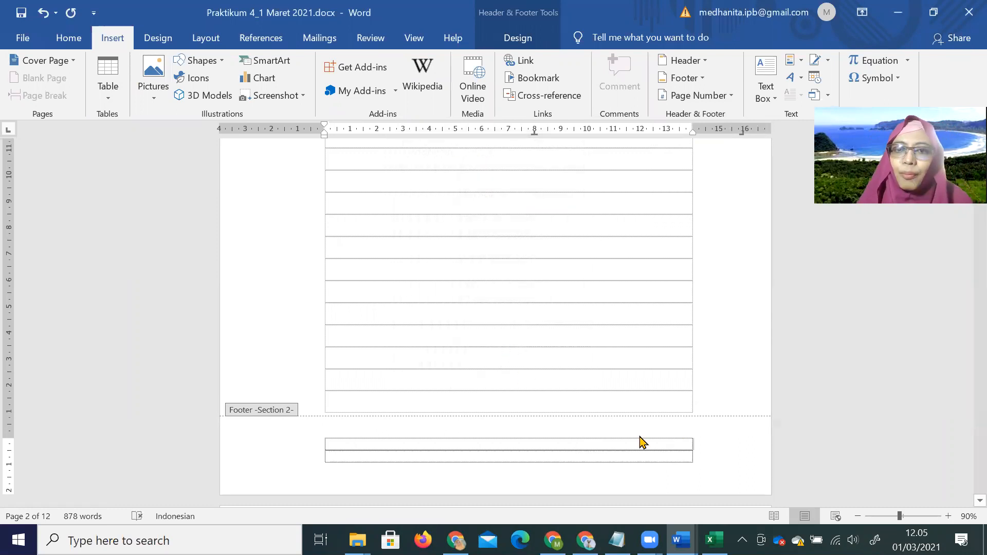
# Step: Insert a Plain Number 3 page number at the bottom of the Section 2 pages
pyautogui.click(702, 101)
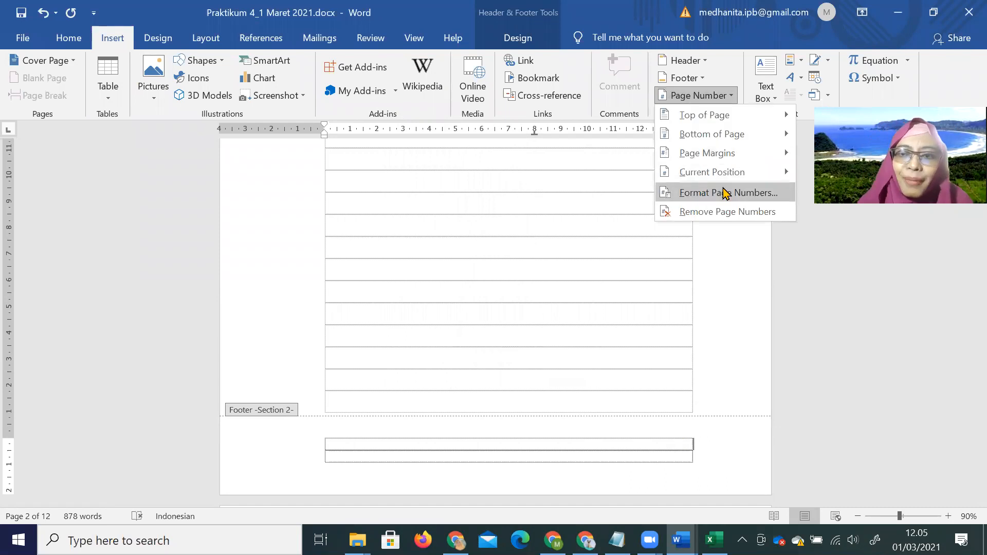
pyautogui.moveTo(719, 136)
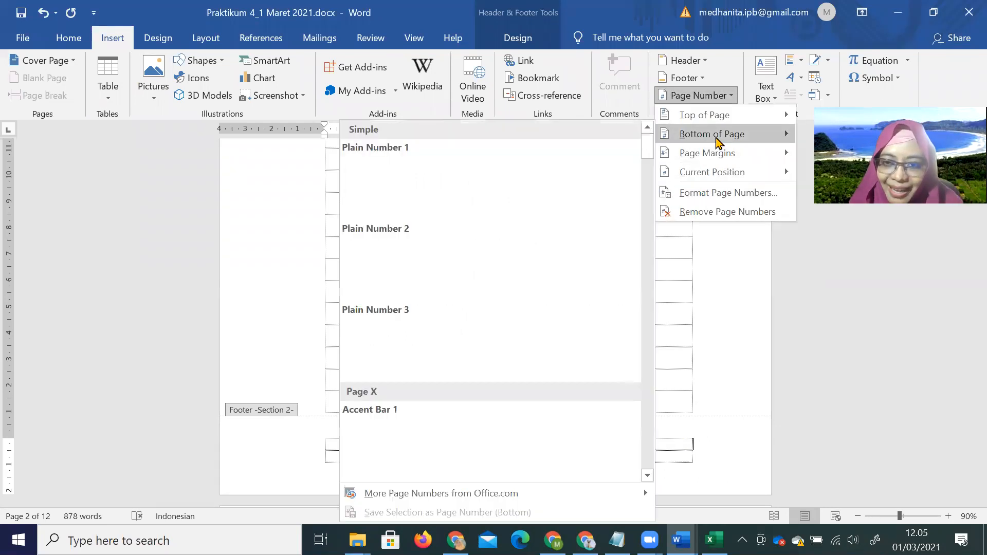
pyautogui.click(553, 348)
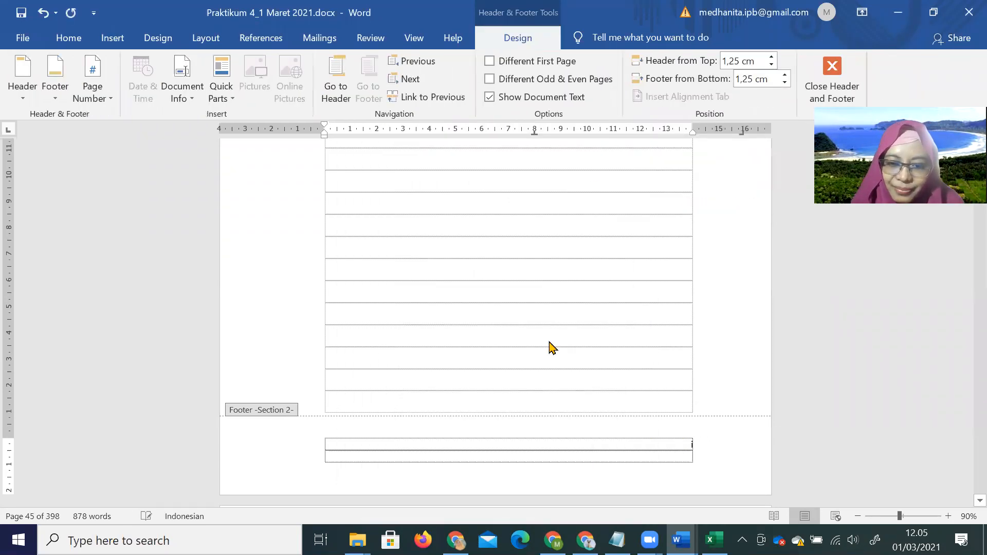
# Step: Check the Section 1 footer and go back to the start of the cover page at 130% zoom
pyautogui.scroll(2, 680, 393)
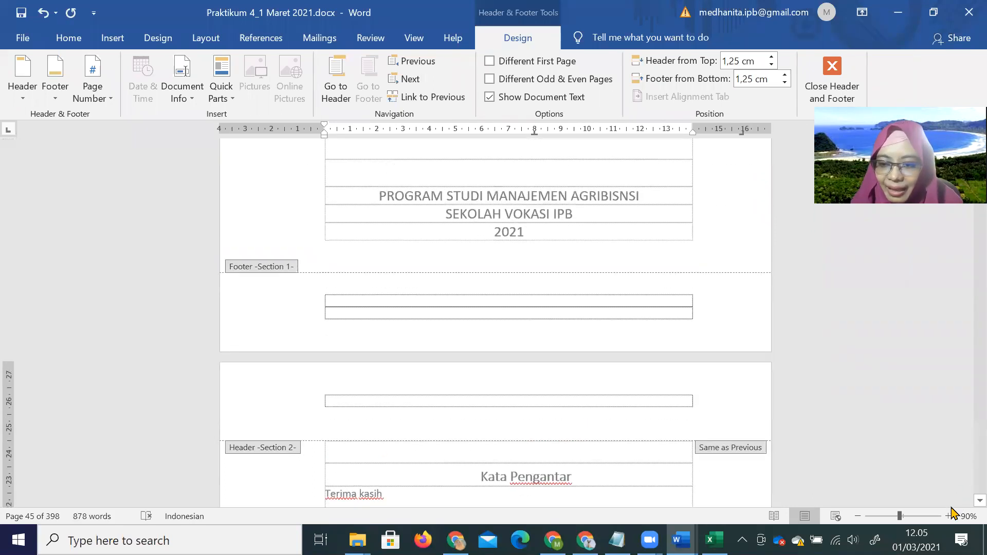
pyautogui.keyDown('ctrl'); pyautogui.scroll(4, 680, 393); pyautogui.keyUp('ctrl')
pyautogui.scroll(10, 680, 392)
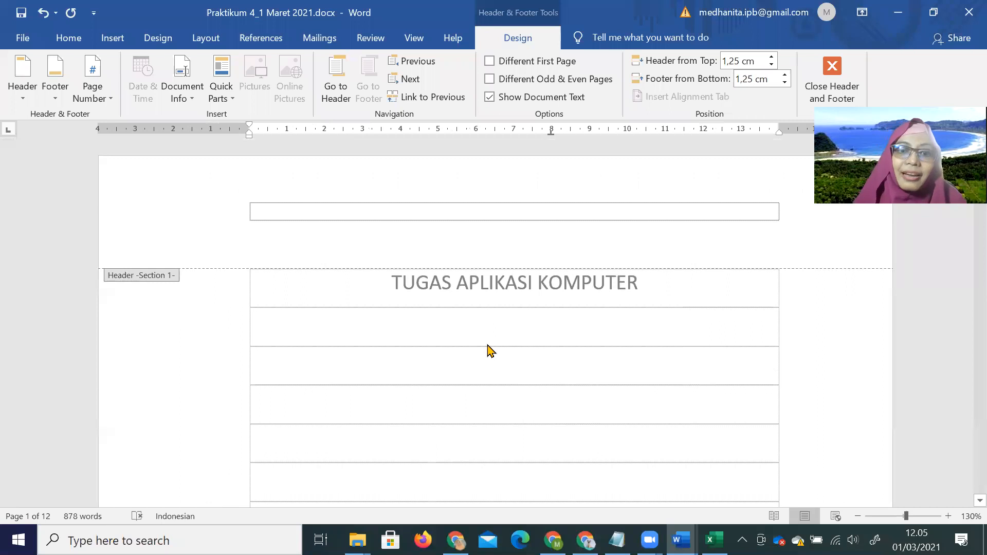
# Step: Check the Section 2 footer page numbers from the Kata Pengantar page through the Daftar Tabel page
pyautogui.scroll(-15, 491, 348)
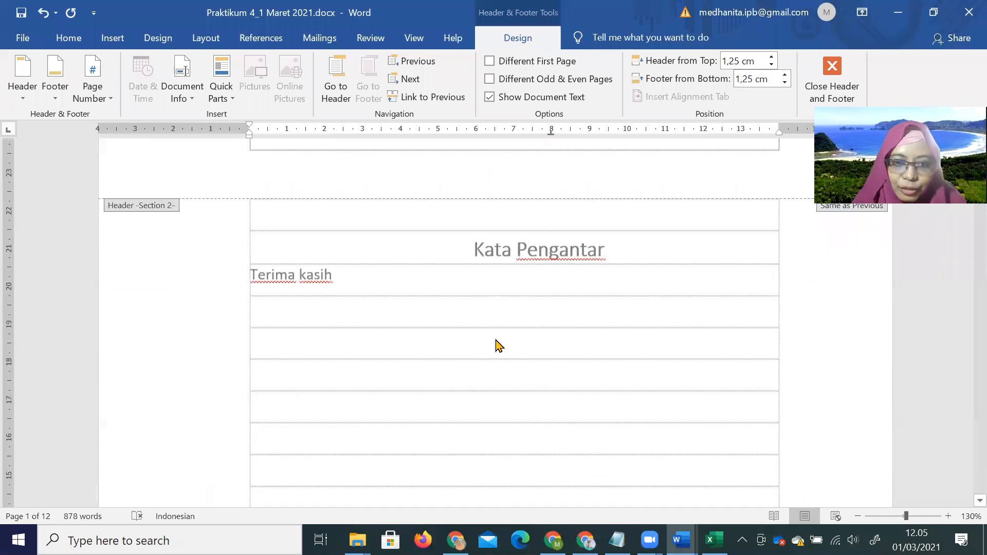
pyautogui.scroll(-15, 557, 357)
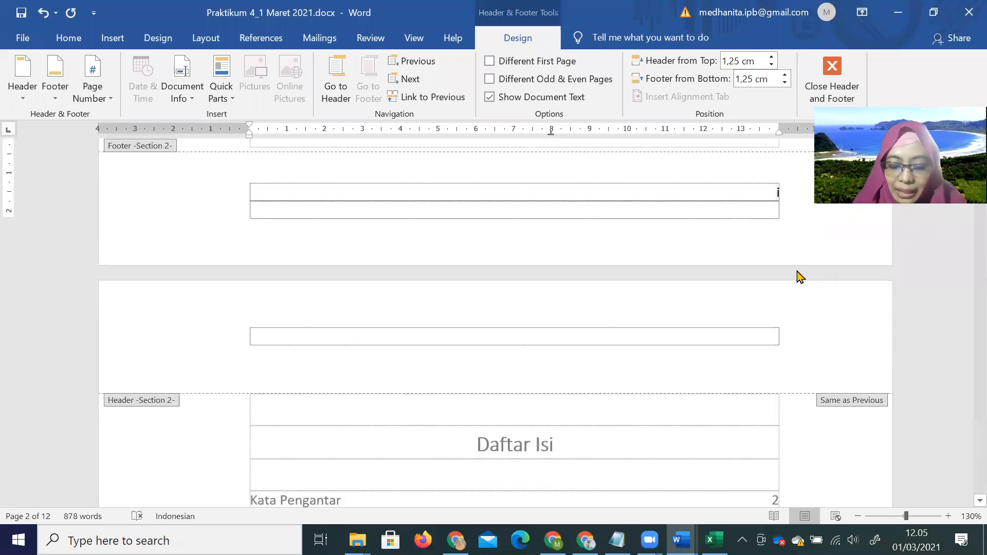
pyautogui.scroll(-15, 790, 312)
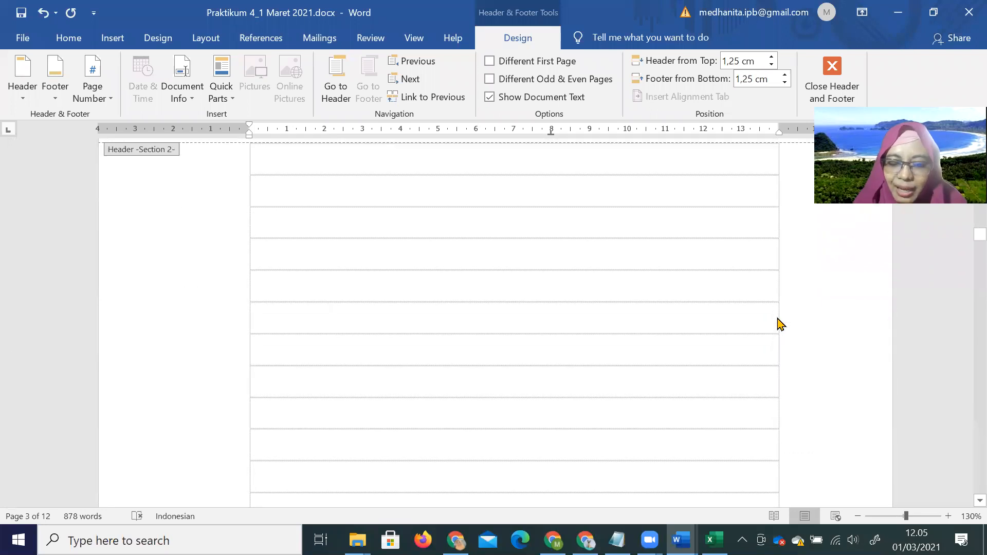
pyautogui.scroll(3, 780, 324)
pyautogui.scroll(-6, 669, 321)
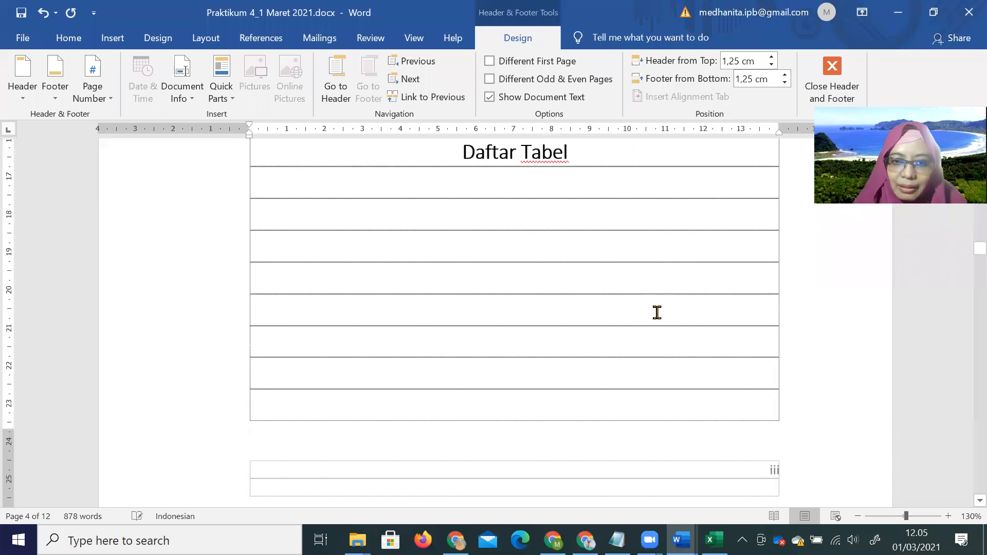
# Step: Leave the footer and delete the extra blank lines between the Daftar Tabel page and the Pendahuluan heading
pyautogui.doubleClick(663, 315)
pyautogui.scroll(12, 672, 319)
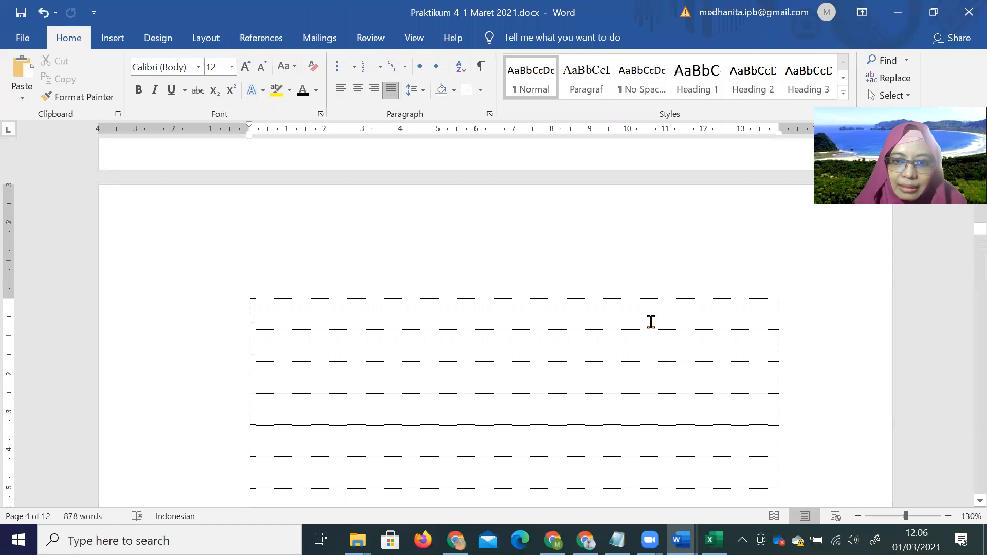
pyautogui.click(650, 320)
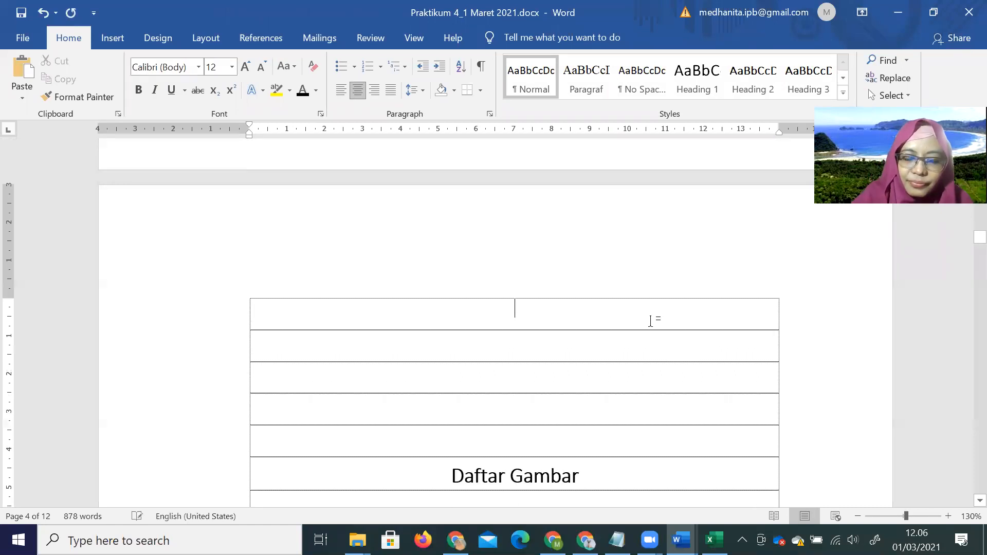
pyautogui.scroll(-15, 651, 329)
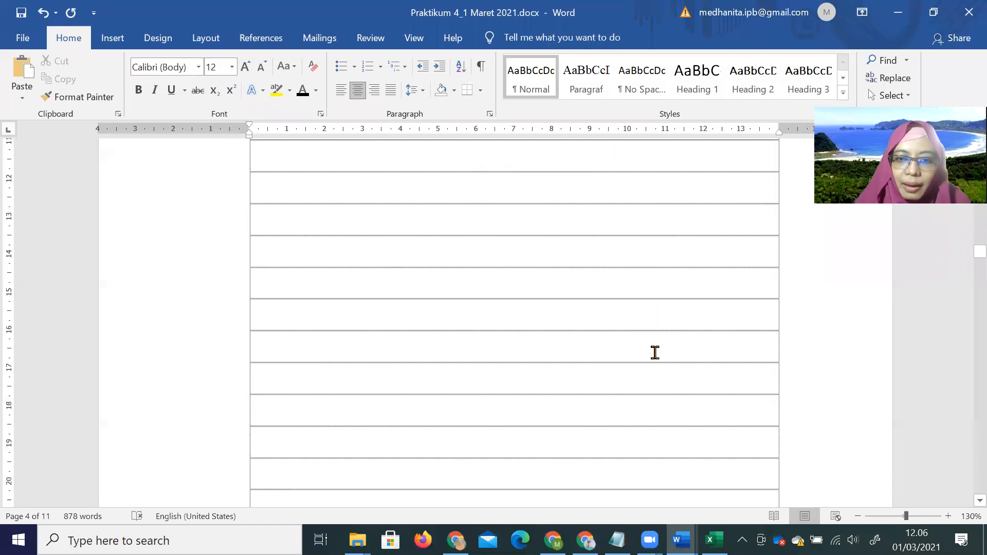
pyautogui.click(618, 263)
pyautogui.press('Delete')
pyautogui.press('Delete')
pyautogui.press('Delete')
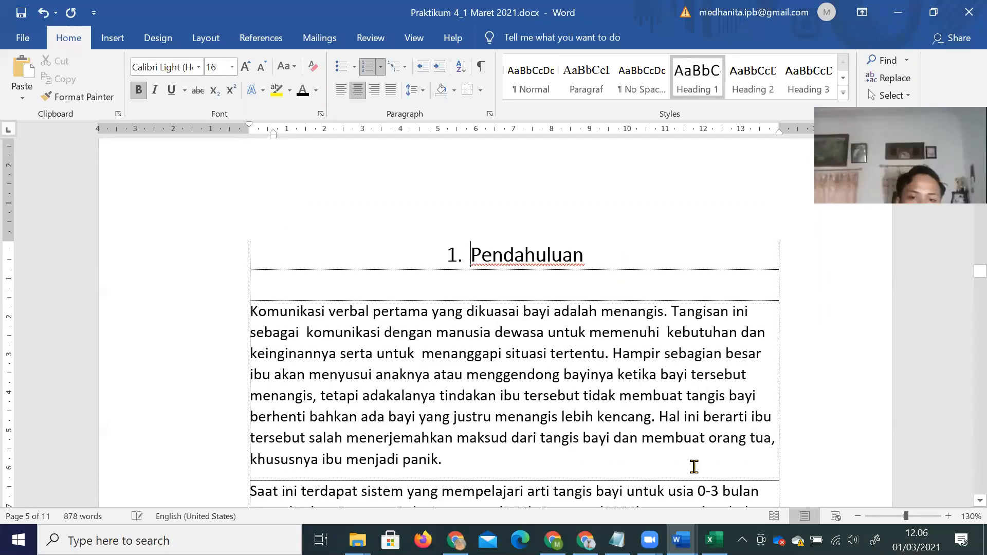
# Step: Switch to the Excel page plan and examine where the numbering changes from the front matter to Pendahuluan
pyautogui.click(714, 540)
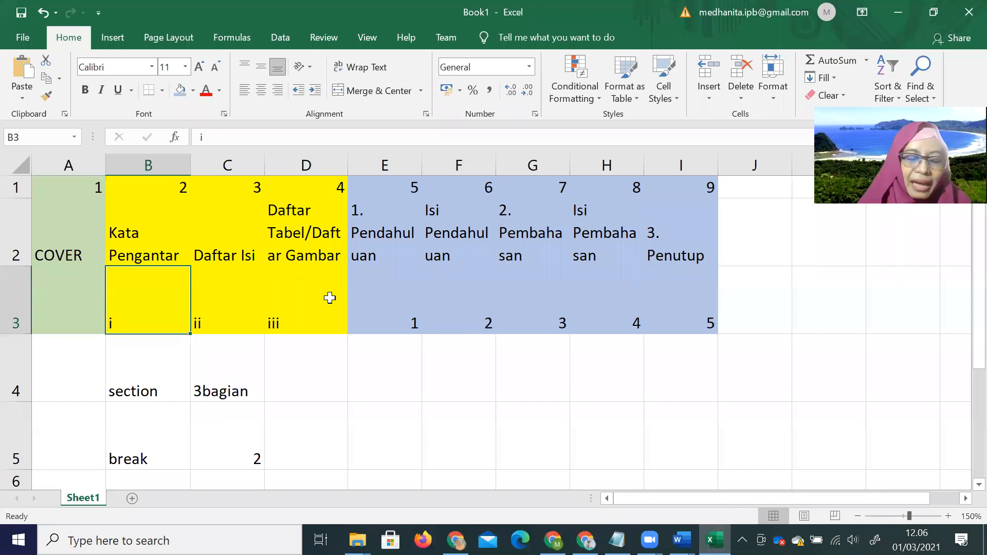
pyautogui.press('Right')
pyautogui.press('Right')
pyautogui.press('Right')
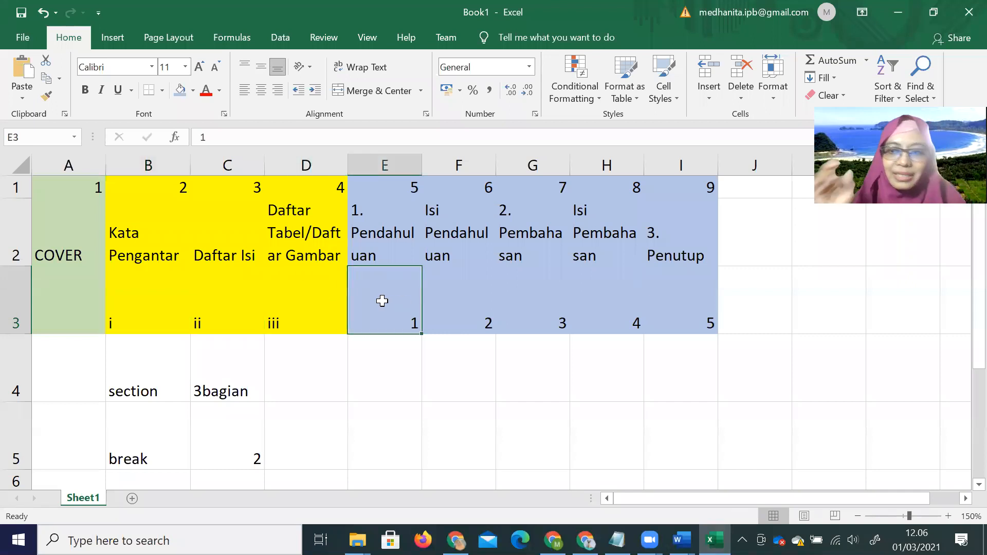
pyautogui.click(882, 105)
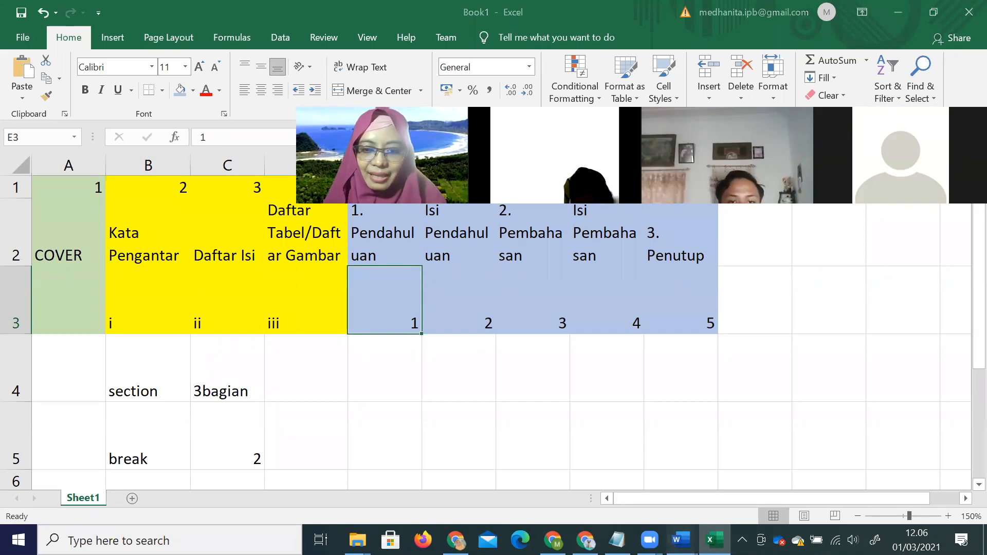
pyautogui.click(682, 540)
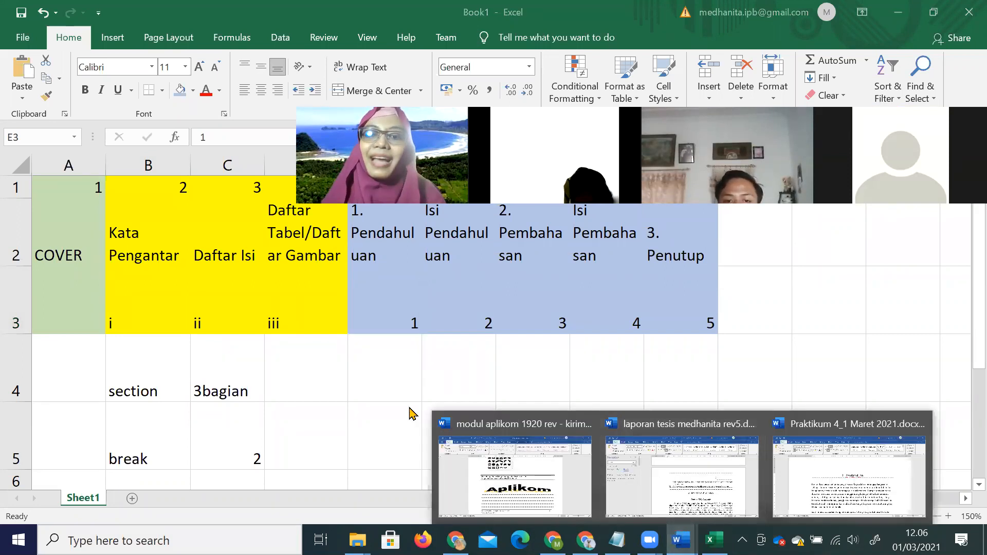
pyautogui.click(329, 304)
pyautogui.click(303, 318)
pyautogui.press('Right')
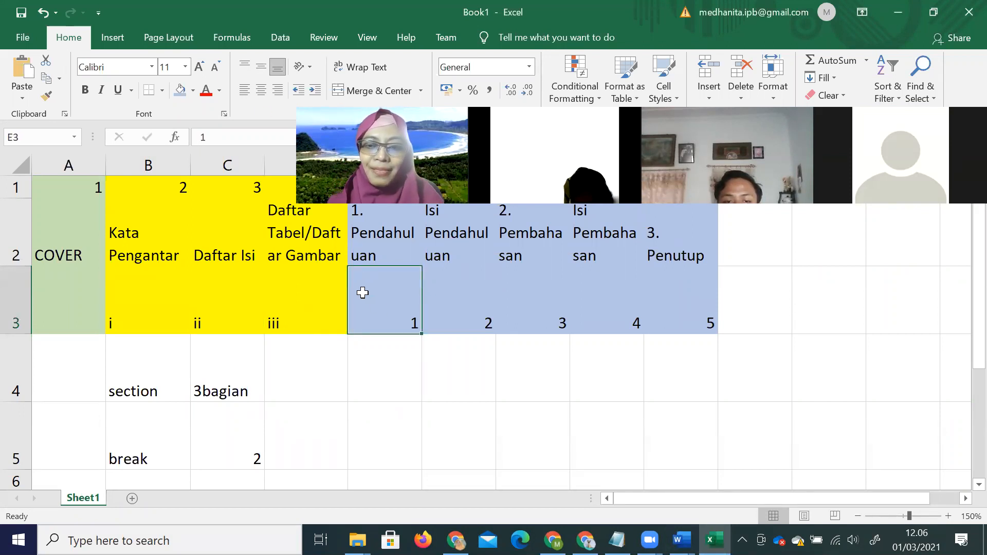
# Step: Switch to Praktikum 4_1 Maret 2021.docx in Word and go to the Daftar Tabel page
pyautogui.click(682, 540)
pyautogui.click(522, 483)
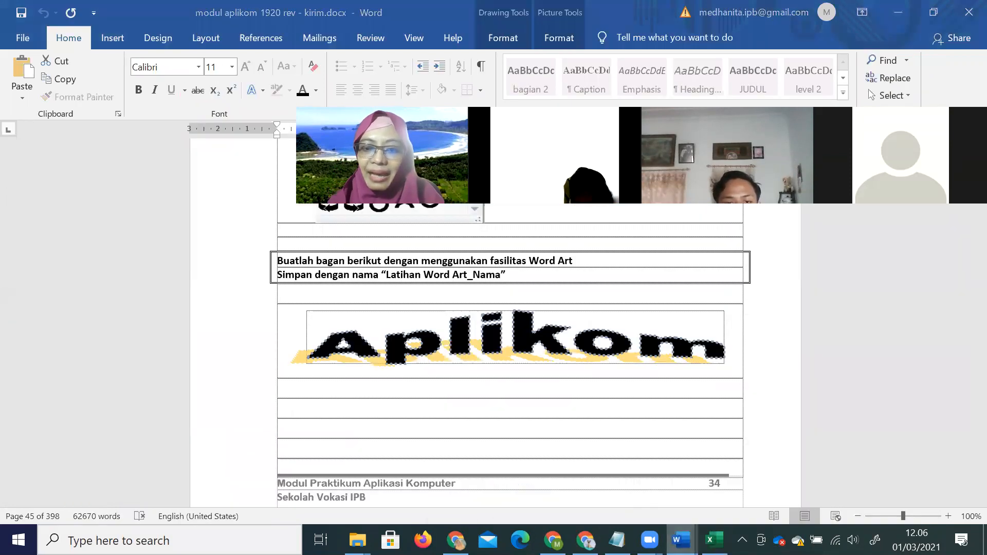
pyautogui.click(681, 540)
pyautogui.click(846, 462)
pyautogui.scroll(10, 645, 397)
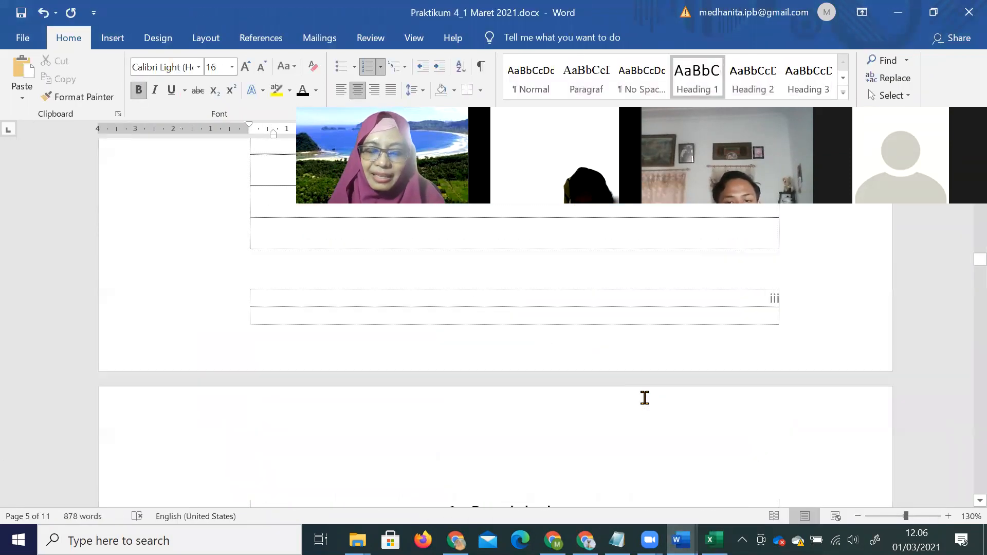
pyautogui.scroll(-5, 645, 397)
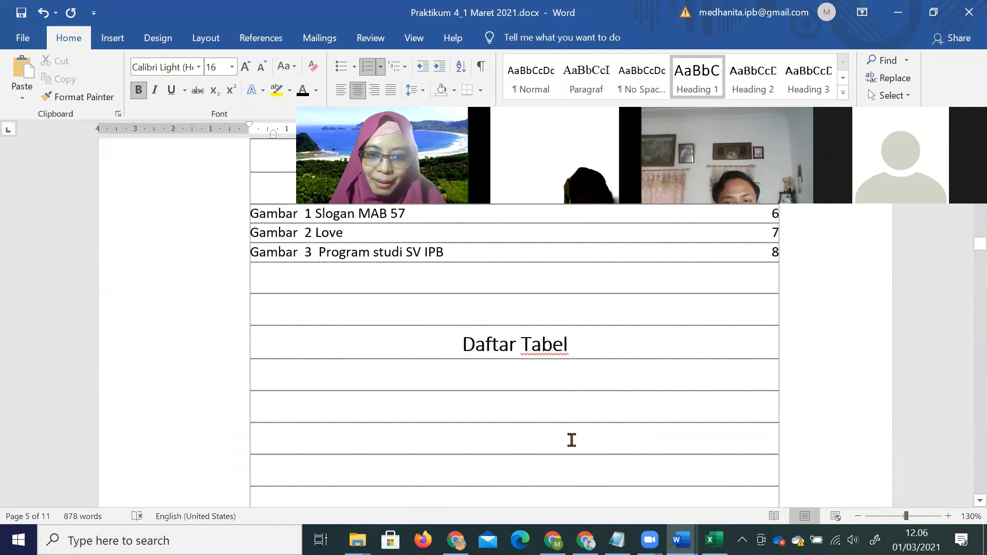
pyautogui.click(513, 441)
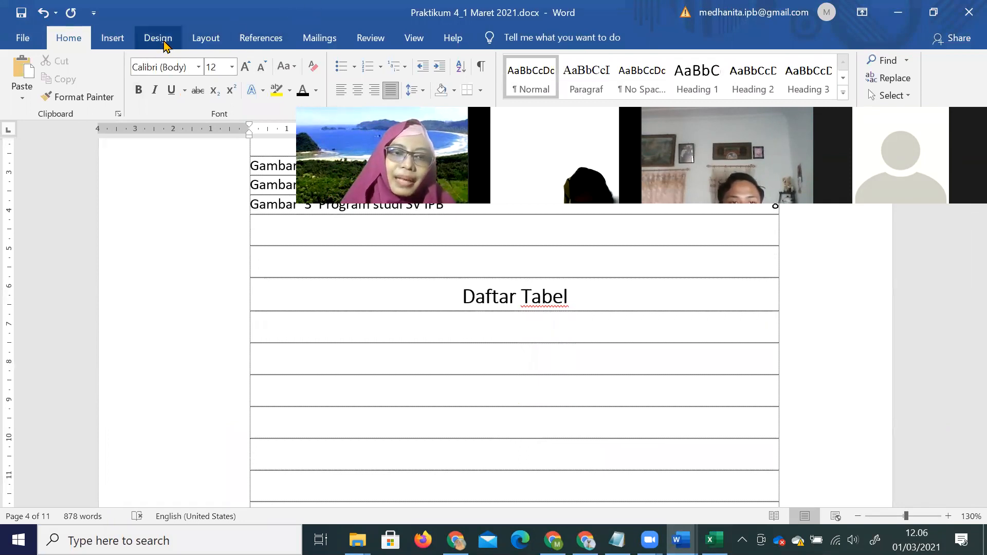
pyautogui.click(205, 39)
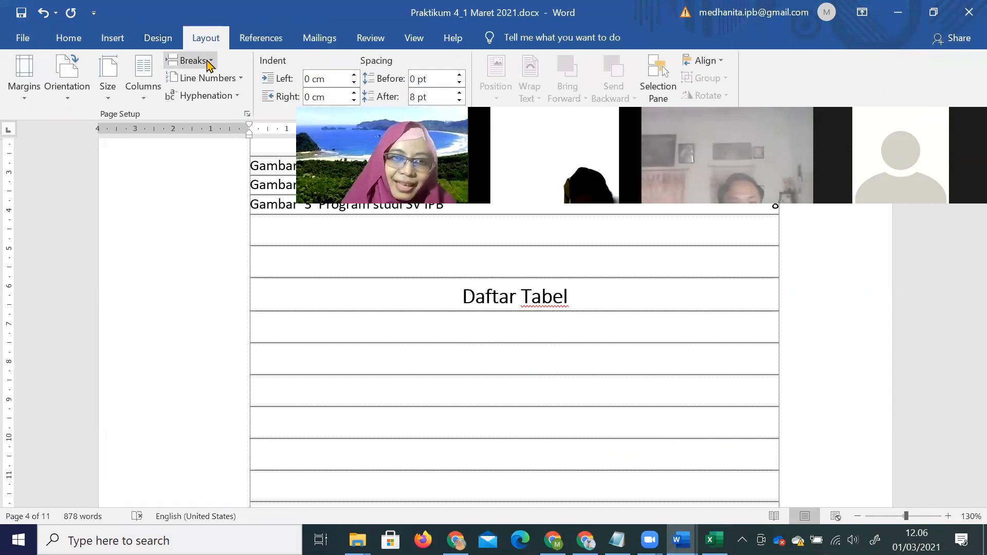
pyautogui.click(208, 61)
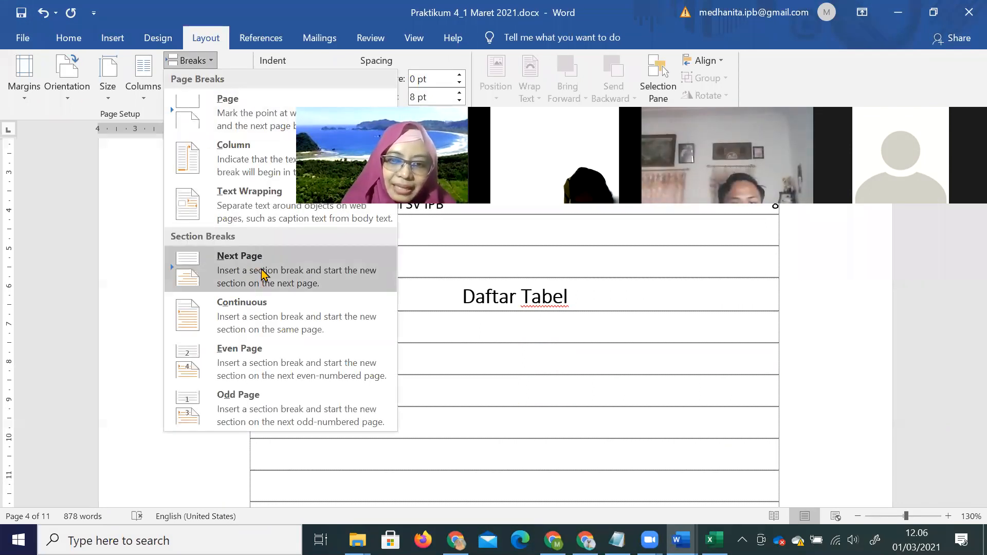
pyautogui.click(461, 335)
pyautogui.scroll(-8, 469, 335)
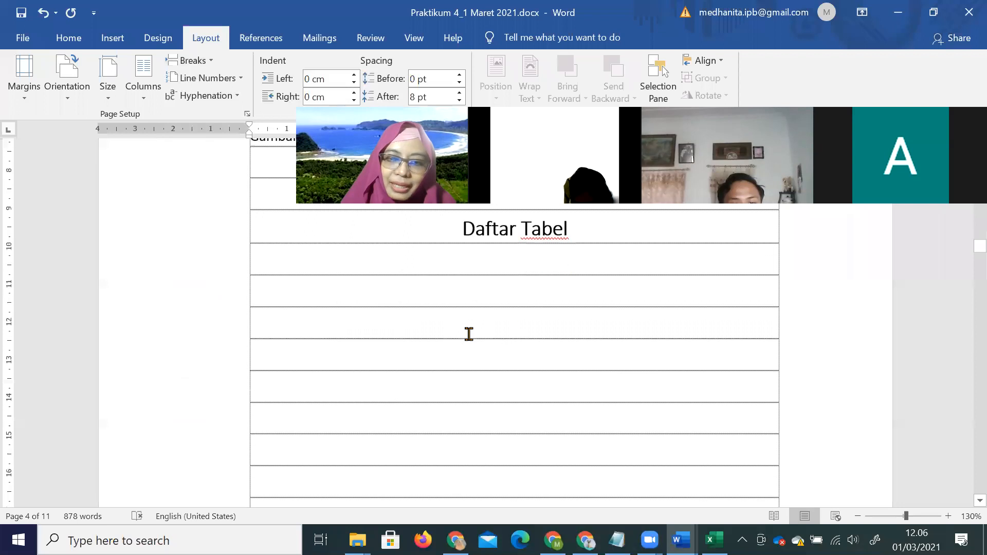
pyautogui.scroll(-6, 470, 333)
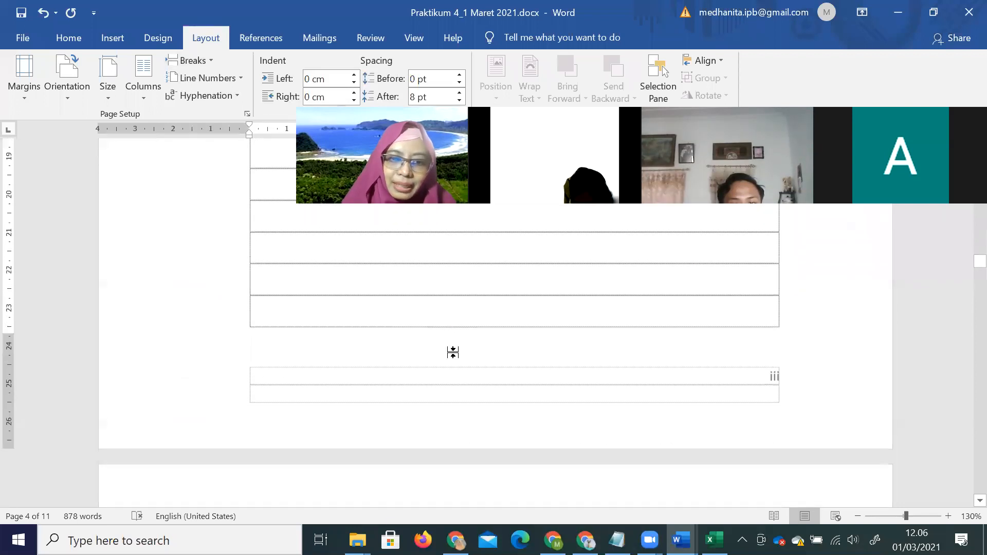
# Step: Open the Daftar Tabel page's footer and check the section labels there and in the Pendahuluan header
pyautogui.tripleClick(346, 481)
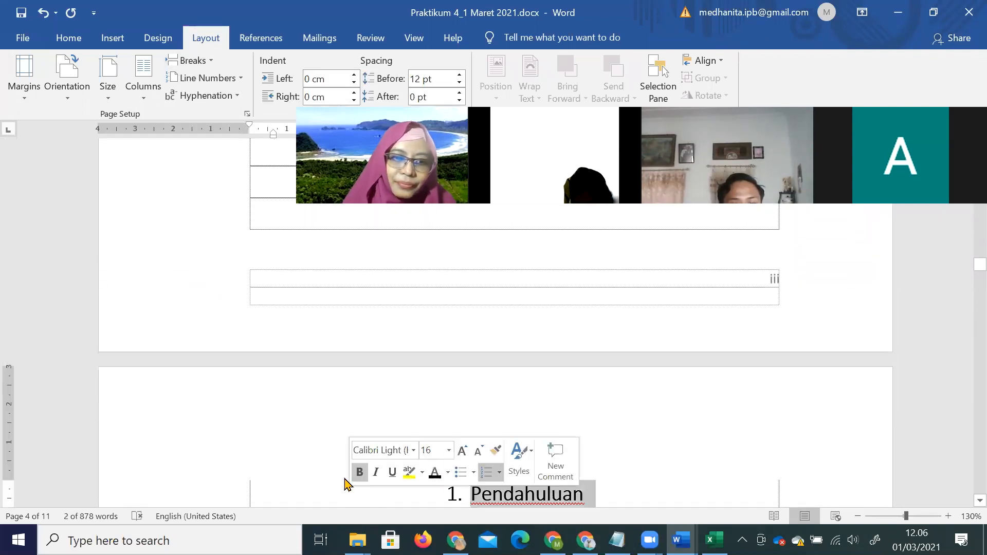
pyautogui.scroll(-4, 355, 458)
pyautogui.doubleClick(346, 238)
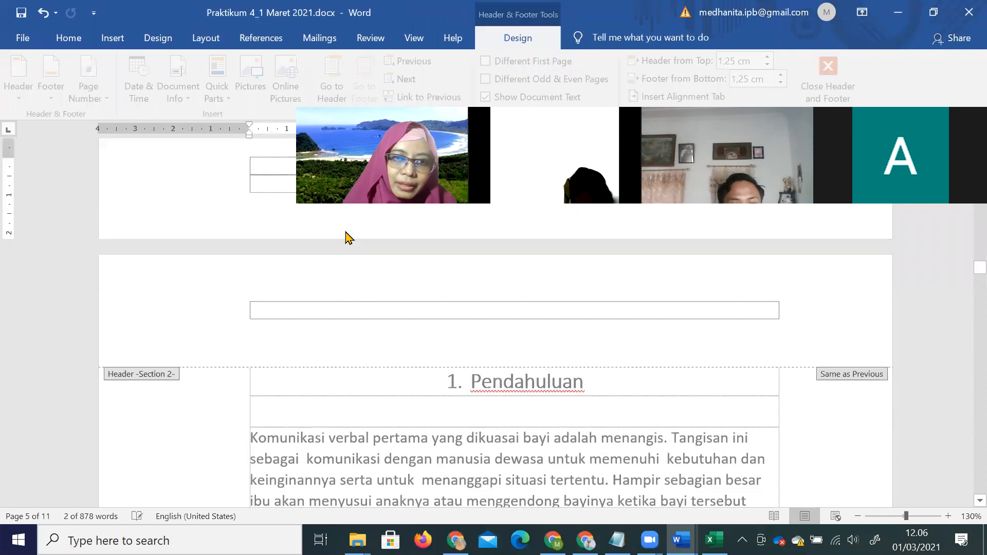
pyautogui.scroll(3, 299, 231)
pyautogui.scroll(-4, 174, 325)
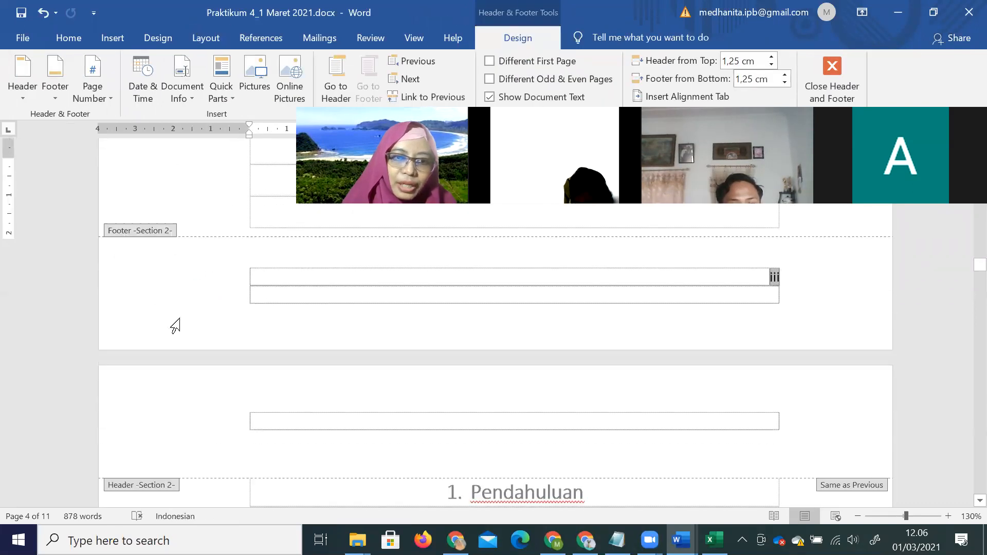
pyautogui.scroll(3, 183, 223)
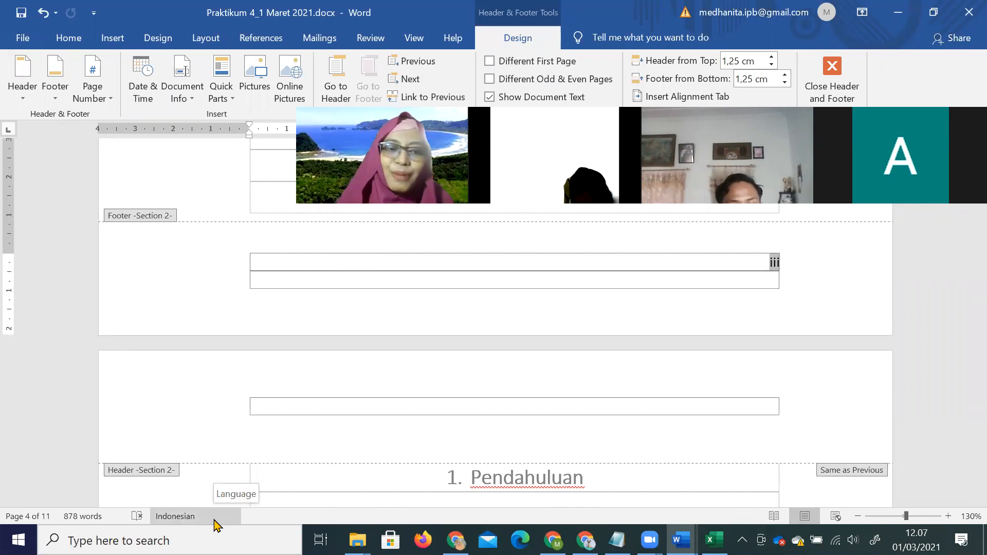
# Step: Insert a Next Page section break at the end of the Daftar Tabel page, just before Pendahuluan
pyautogui.doubleClick(367, 211)
pyautogui.scroll(15, 423, 272)
pyautogui.scroll(-15, 483, 325)
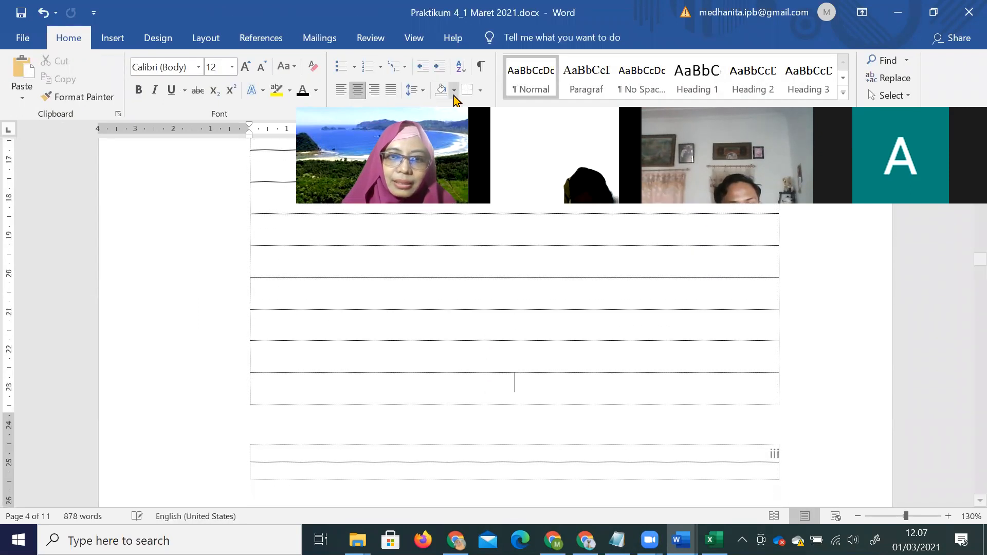
pyautogui.click(216, 43)
pyautogui.click(203, 62)
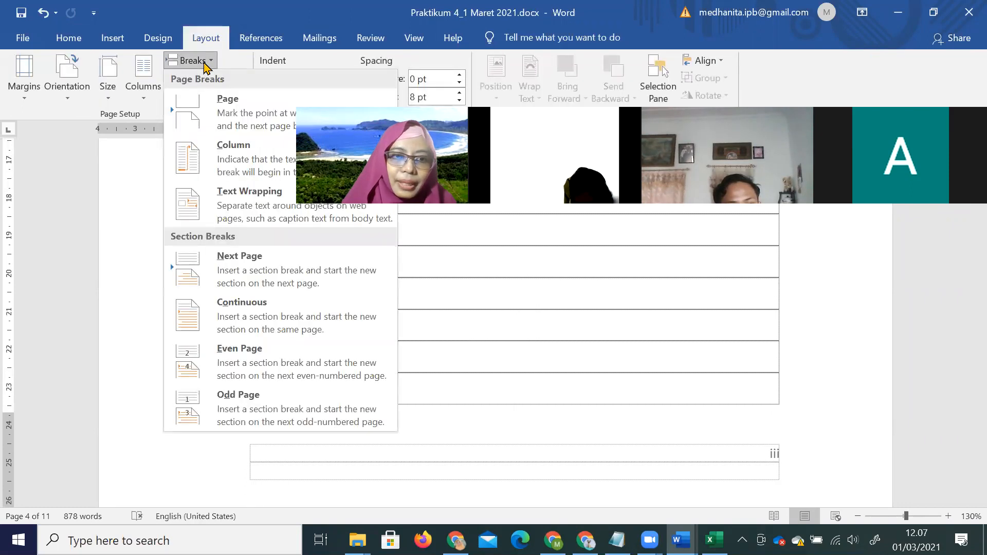
pyautogui.click(293, 285)
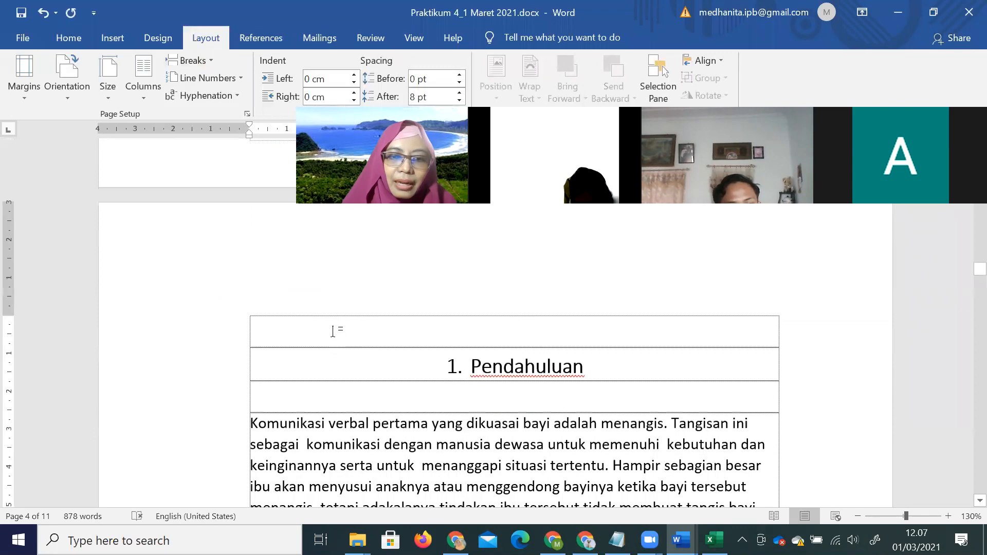
# Step: Open the Section 3 header and footer on the Pendahuluan page and unlink its footer from the previous section
pyautogui.doubleClick(304, 294)
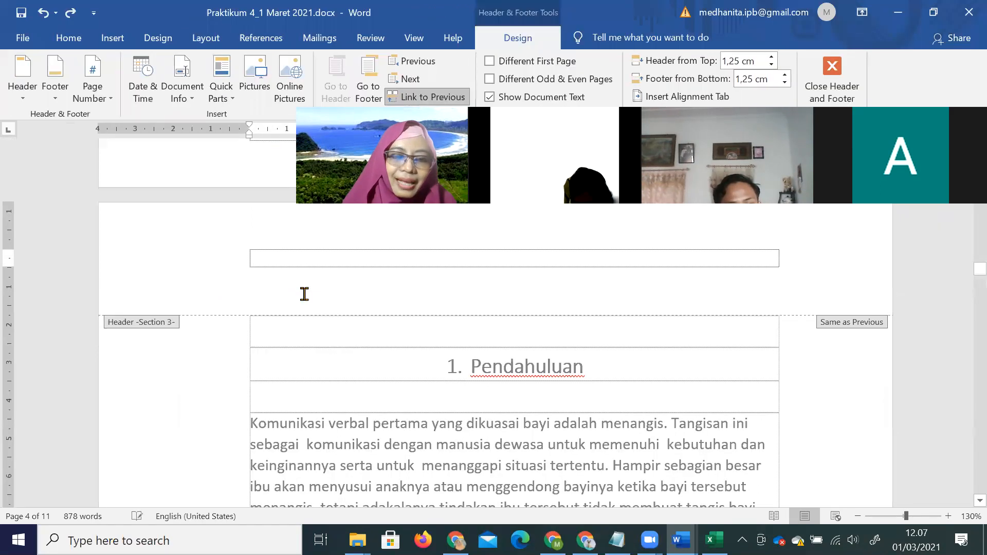
pyautogui.scroll(5, 254, 258)
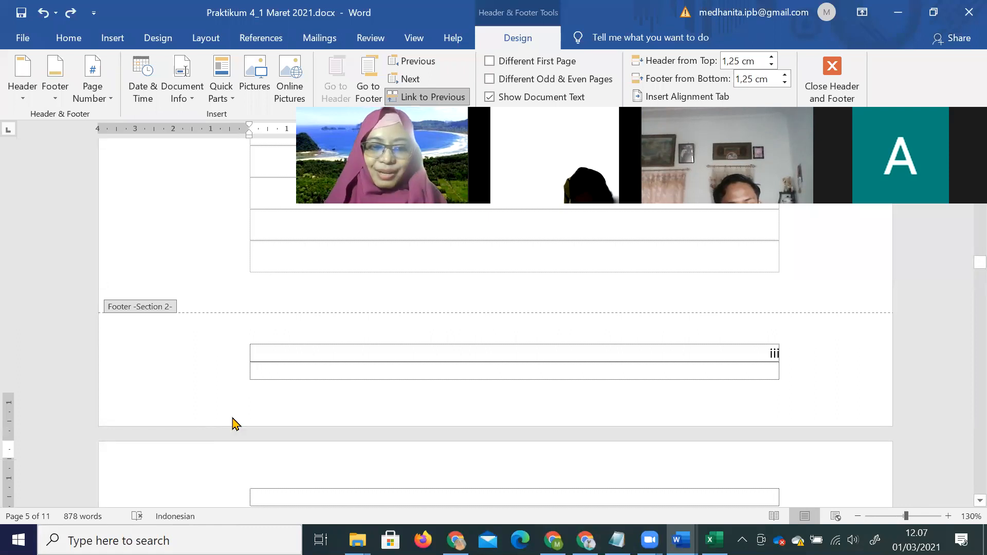
pyautogui.scroll(-5, 229, 425)
pyautogui.scroll(-12, 233, 424)
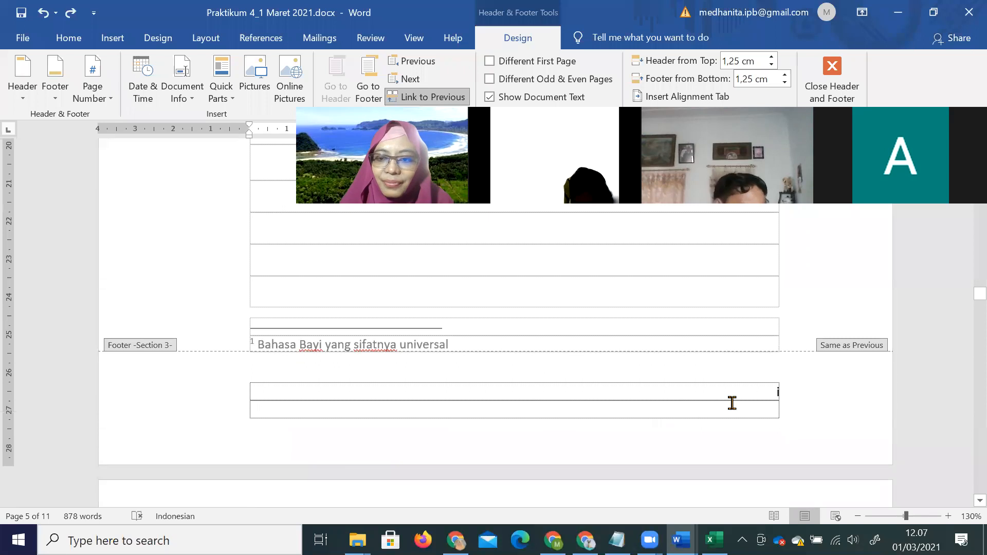
pyautogui.click(783, 392)
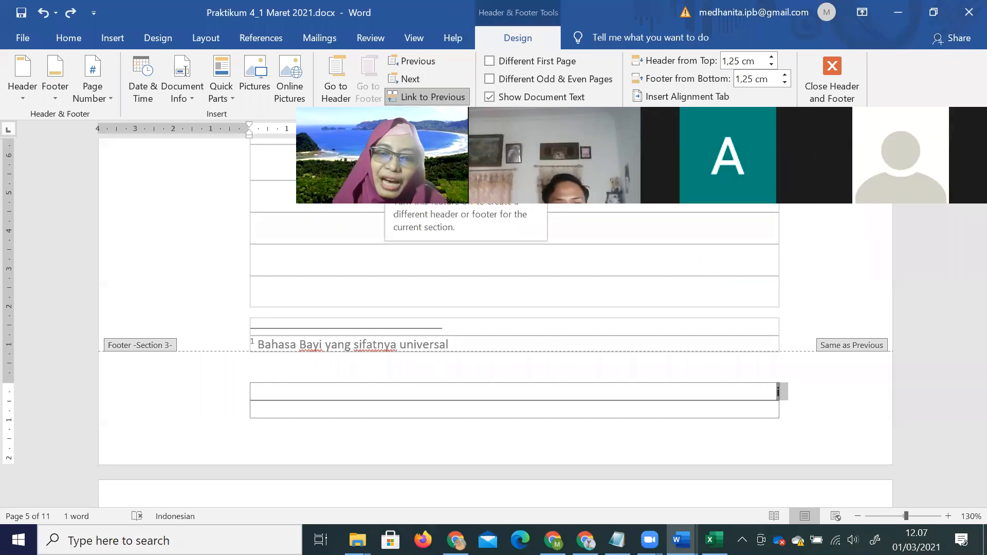
pyautogui.click(432, 97)
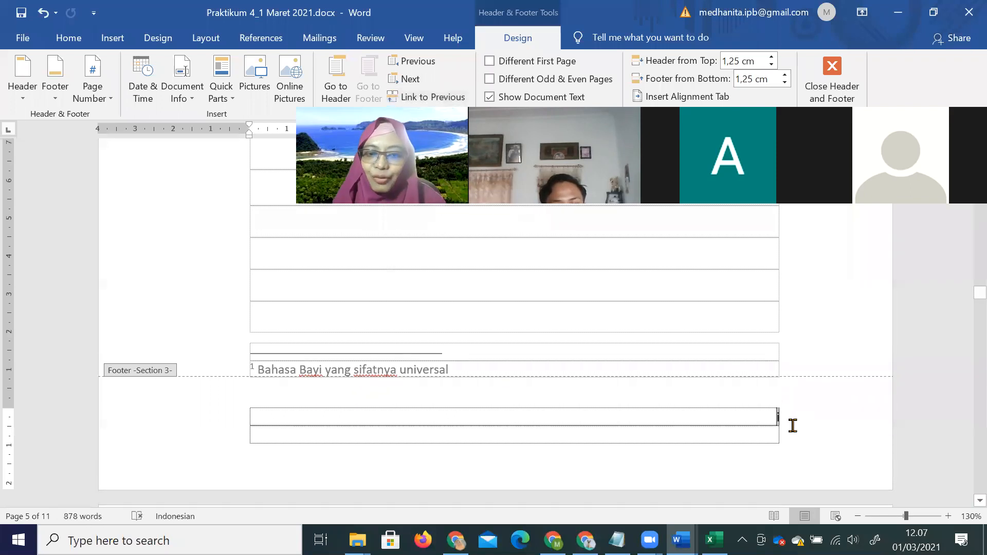
# Step: Delete the roman numeral from the Section 3 footer and set its page number format to 1, 2, 3 starting at 1
pyautogui.moveTo(772, 410); pyautogui.dragTo(782, 412)
pyautogui.press('Delete')
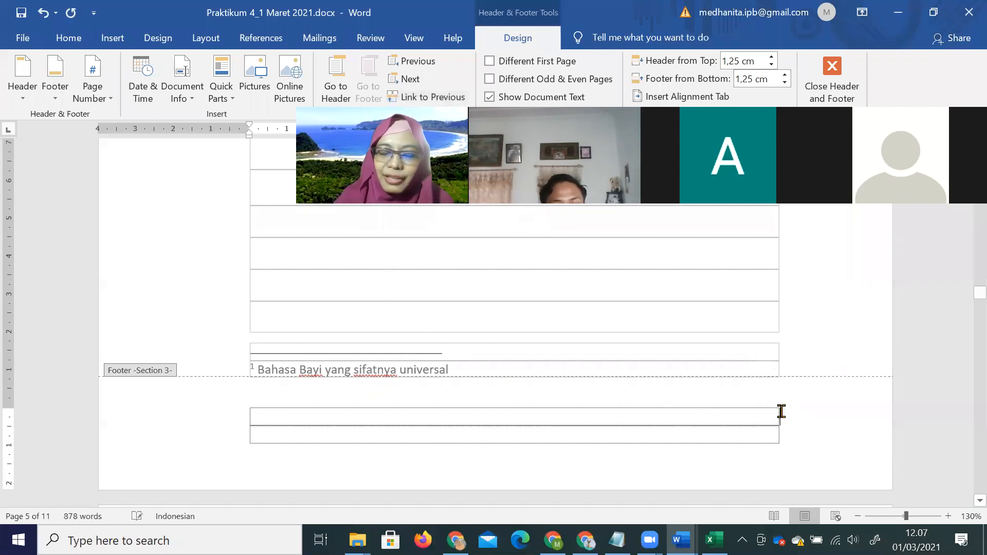
pyautogui.click(94, 96)
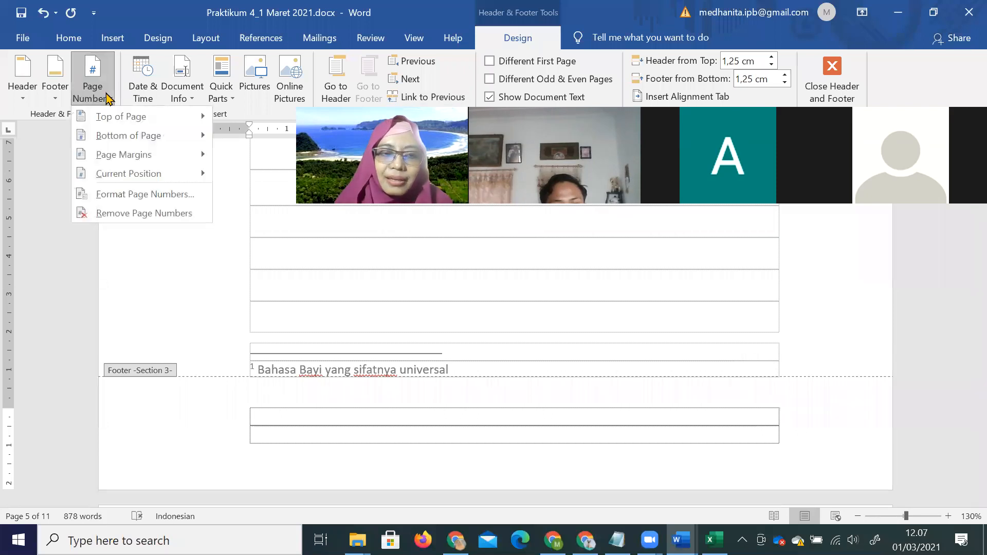
pyautogui.click(159, 193)
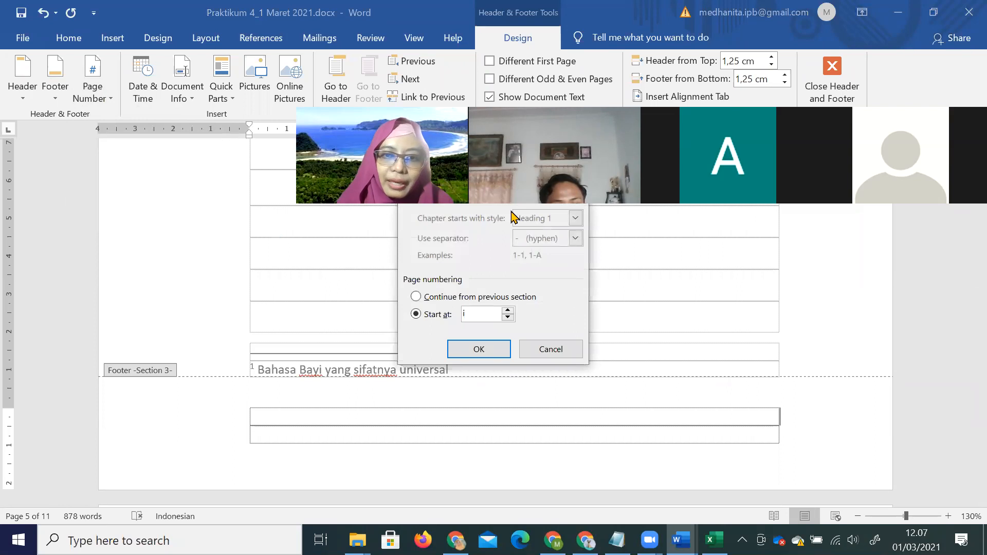
pyautogui.click(544, 176)
pyautogui.click(494, 199)
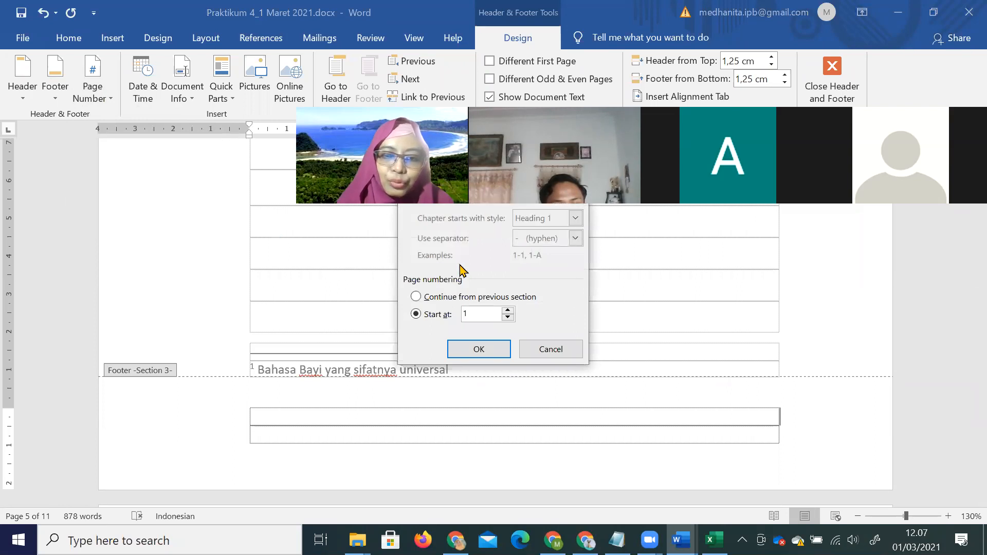
pyautogui.click(433, 301)
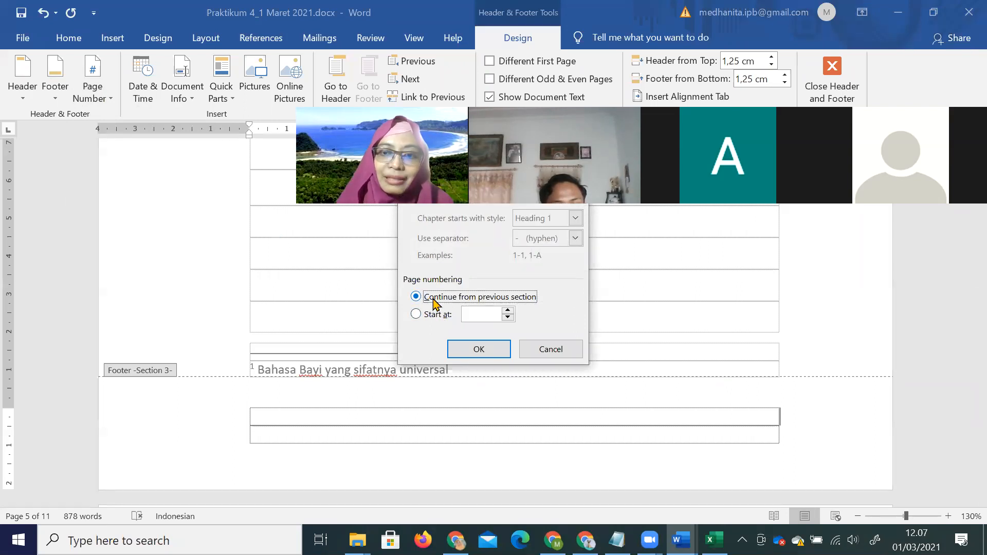
pyautogui.click(436, 317)
pyautogui.click(460, 347)
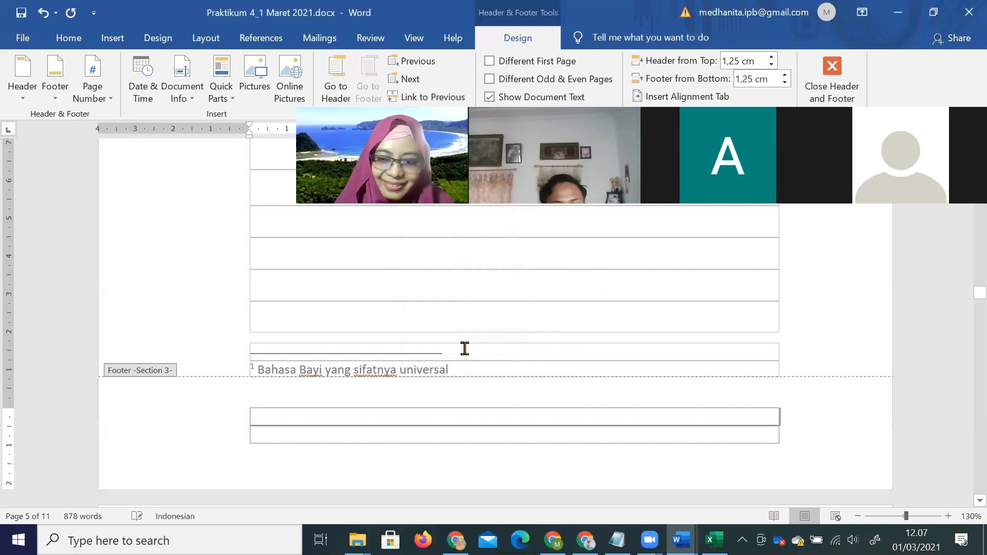
# Step: Insert a Plain Number 3 page number at the bottom of the Section 3 pages
pyautogui.click(97, 91)
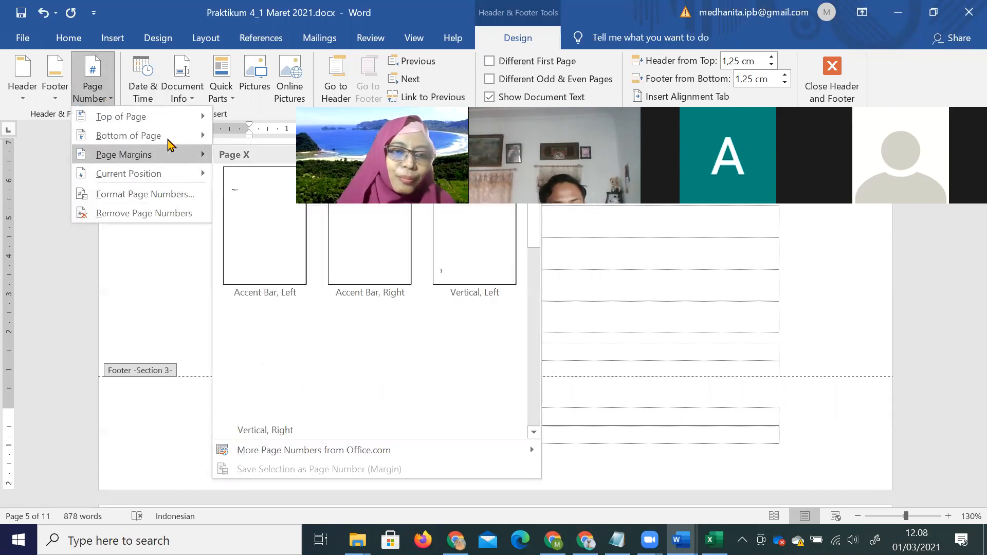
pyautogui.moveTo(167, 138)
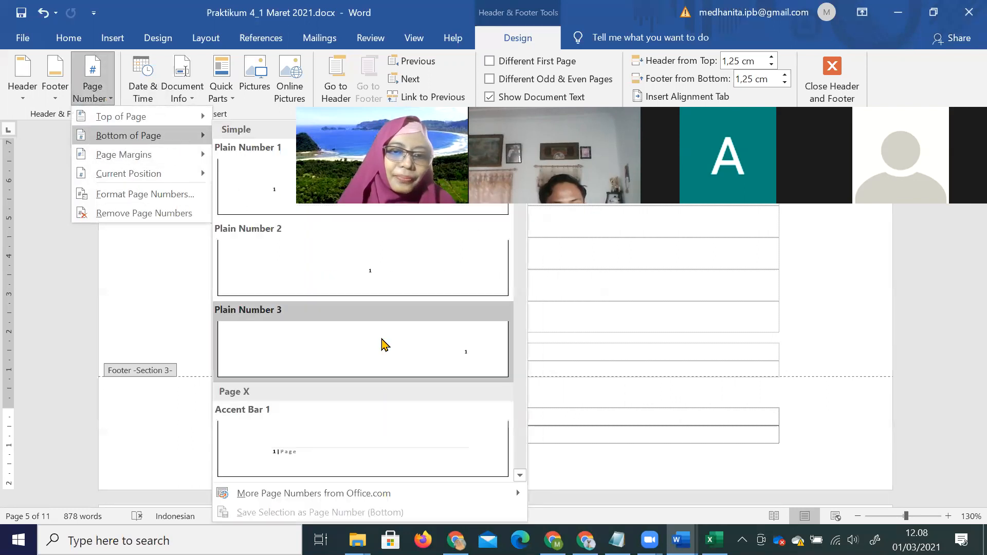
pyautogui.click(381, 344)
# Step: Review the footers from the cover through the front matter to the Pendahuluan page to check each section's page numbering
pyautogui.scroll(15, 378, 296)
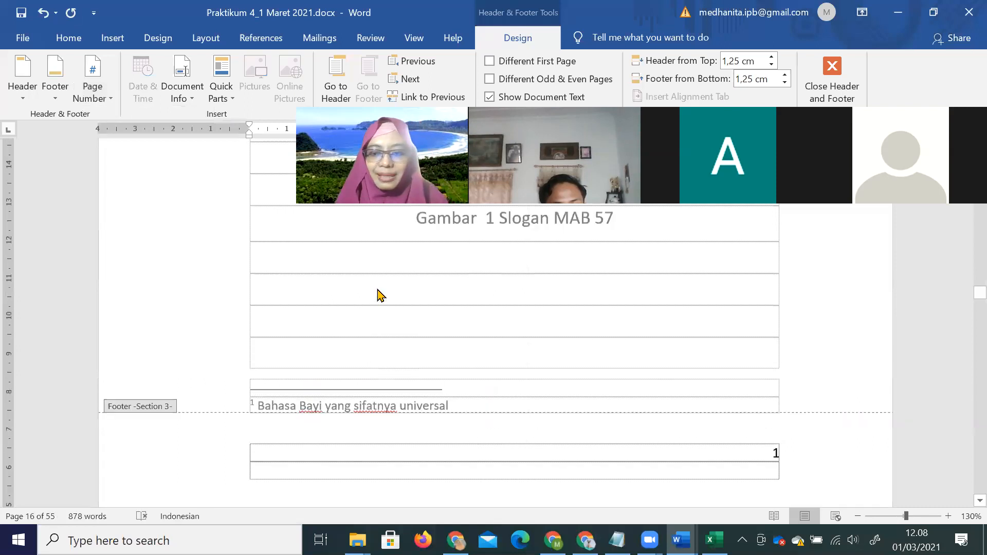
pyautogui.click(377, 287)
pyautogui.scroll(20, 378, 288)
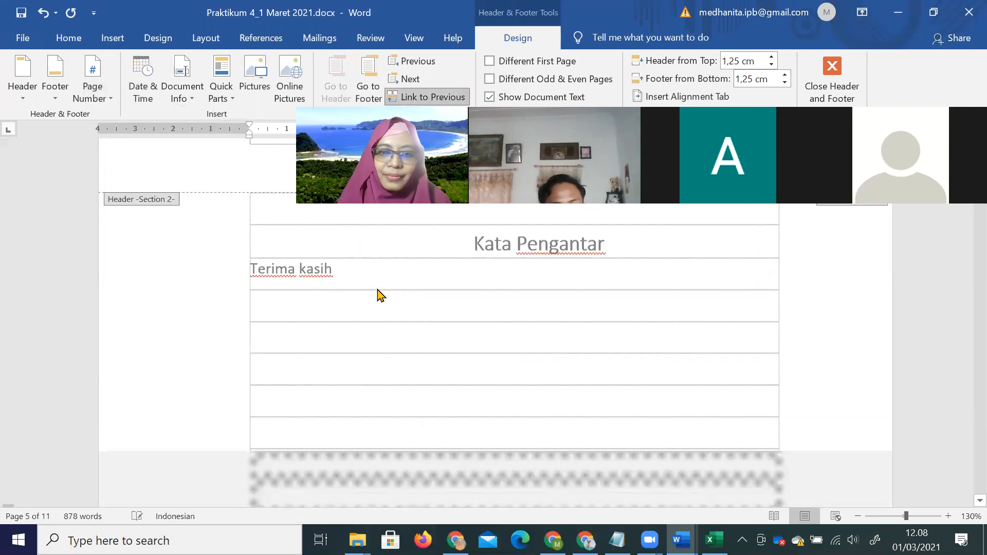
pyautogui.scroll(-10, 522, 369)
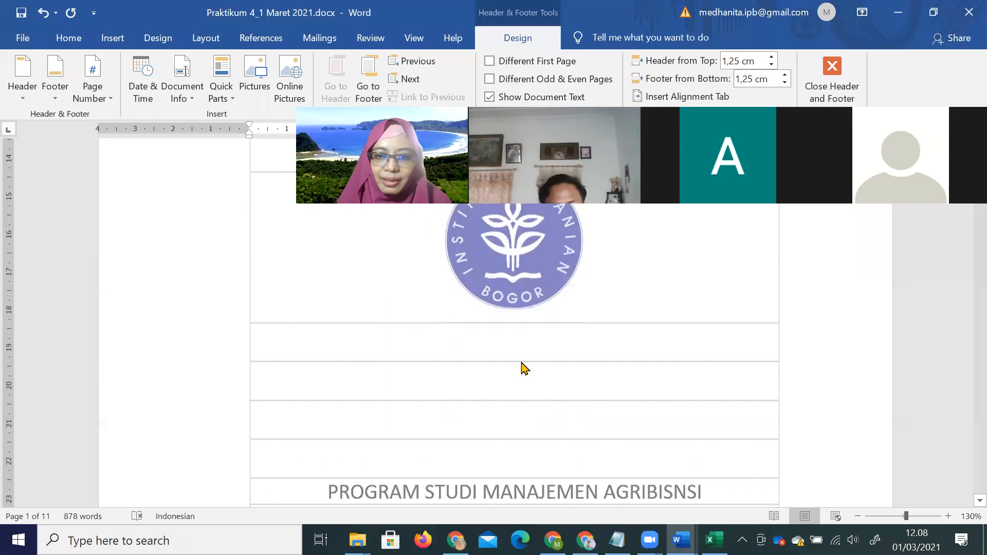
pyautogui.scroll(-5, 528, 368)
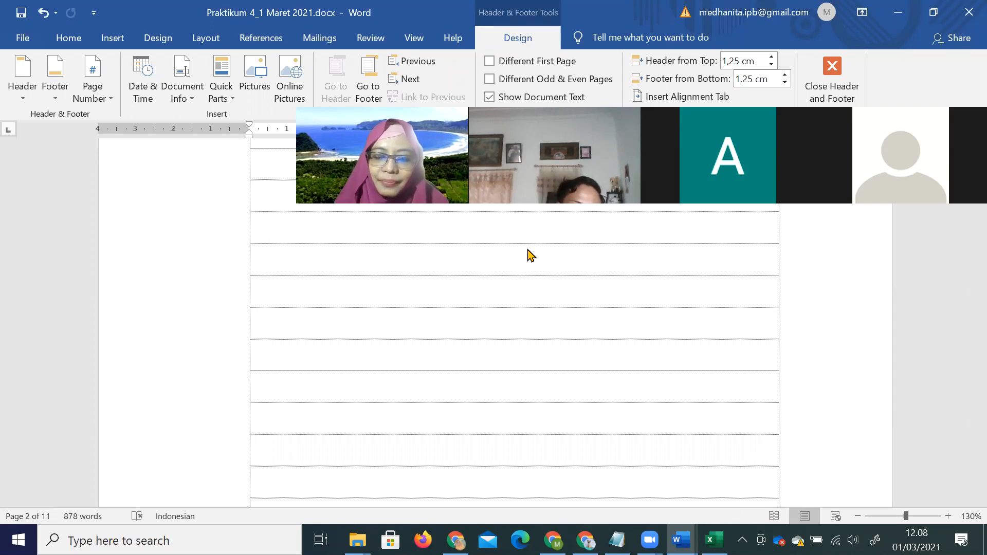
pyautogui.moveTo(370, 319); pyautogui.dragTo(776, 229)
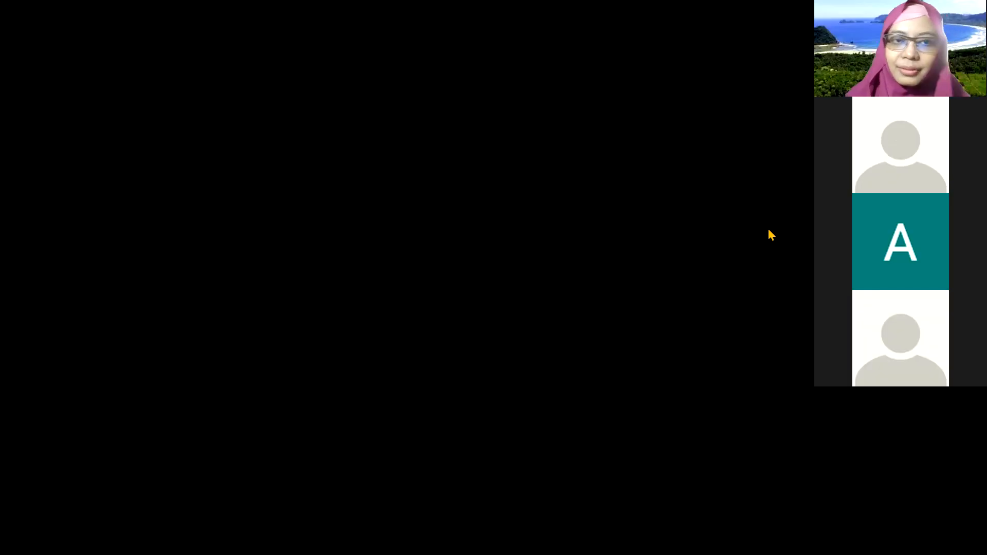
pyautogui.scroll(6, 610, 339)
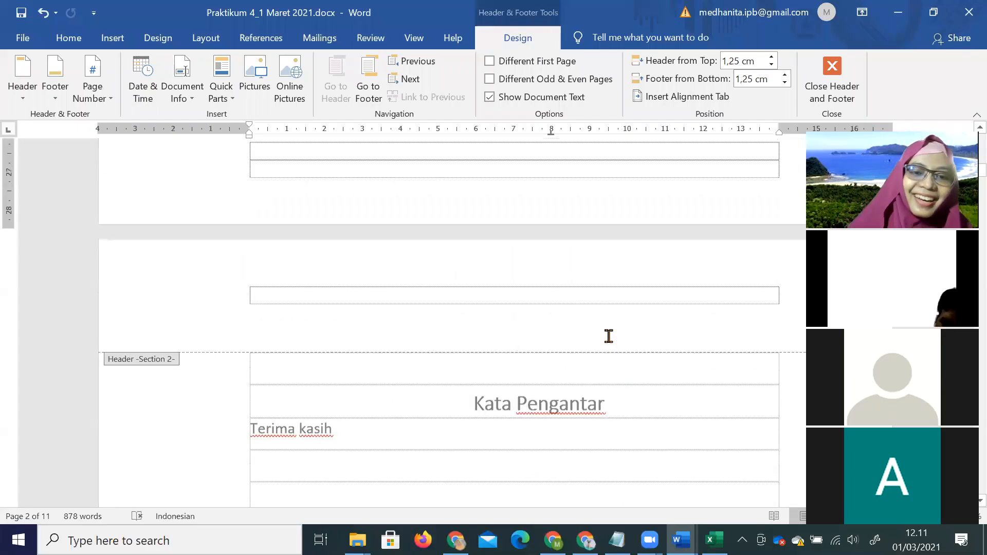
pyautogui.scroll(6, 609, 336)
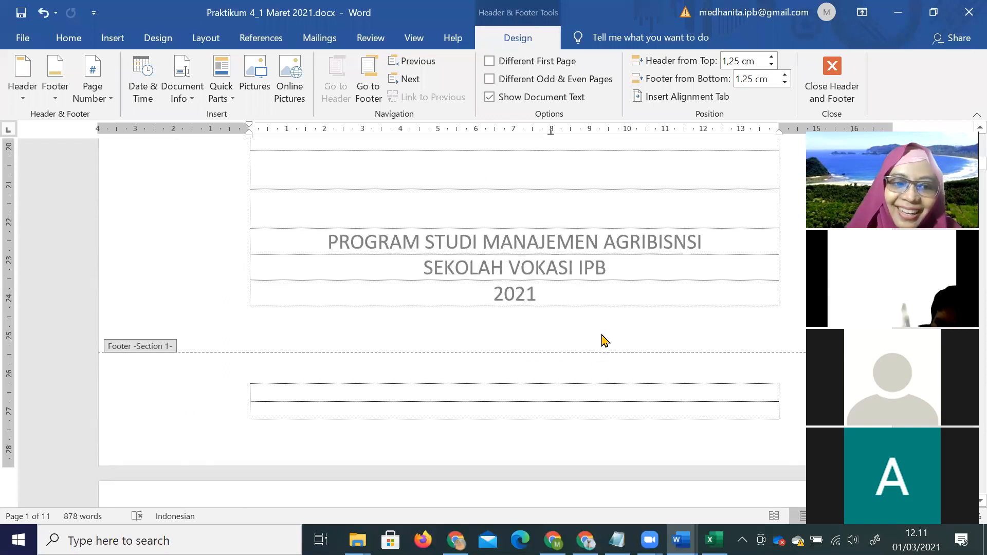
pyautogui.scroll(-3, 605, 334)
pyautogui.scroll(2, 669, 309)
pyautogui.scroll(-3, 713, 318)
pyautogui.scroll(-15, 713, 318)
pyautogui.scroll(-12, 785, 396)
pyautogui.scroll(-12, 785, 399)
pyautogui.scroll(-12, 783, 414)
pyautogui.scroll(-12, 782, 417)
pyautogui.scroll(-10, 781, 411)
pyautogui.scroll(6, 628, 414)
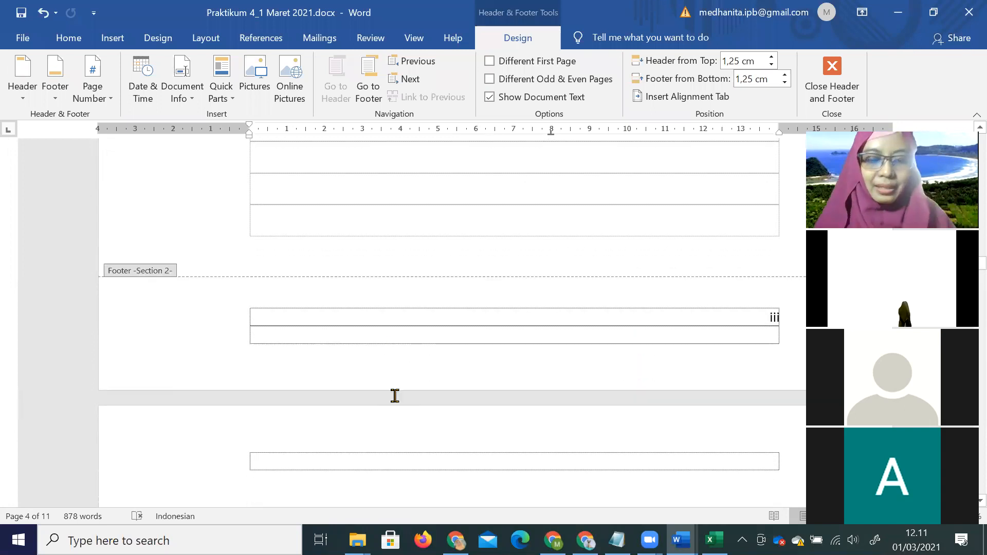
pyautogui.scroll(-2, 395, 396)
# Step: Unlink the Section 3 header on the Pendahuluan page from the previous section and enter "Pendahuluan" in it
pyautogui.click(387, 368)
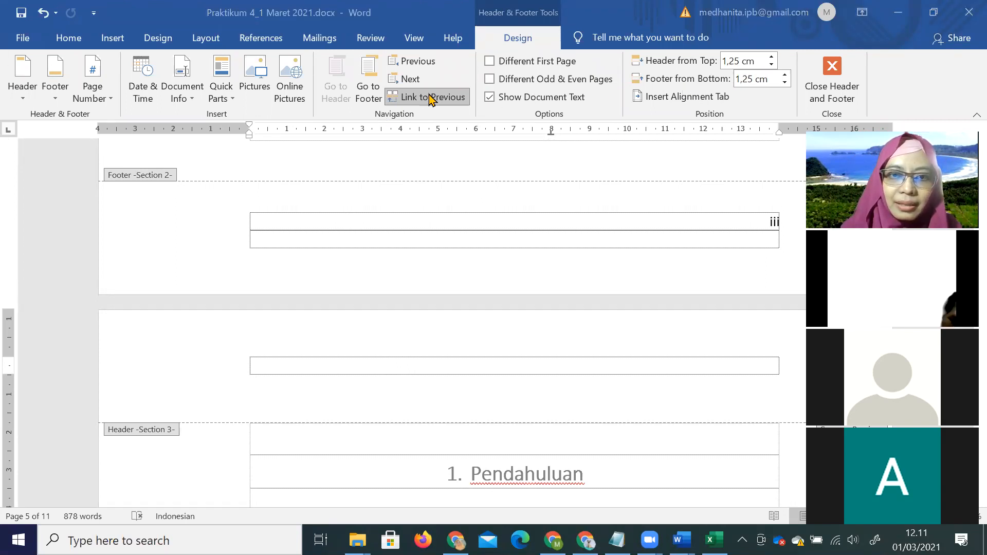
pyautogui.click(375, 365)
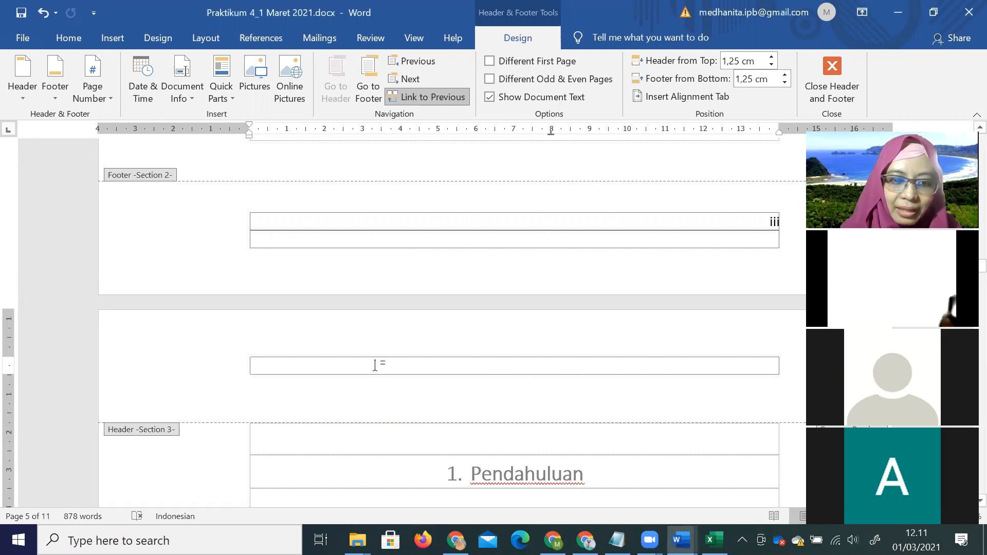
pyautogui.scroll(-3, 425, 459)
pyautogui.doubleClick(426, 458)
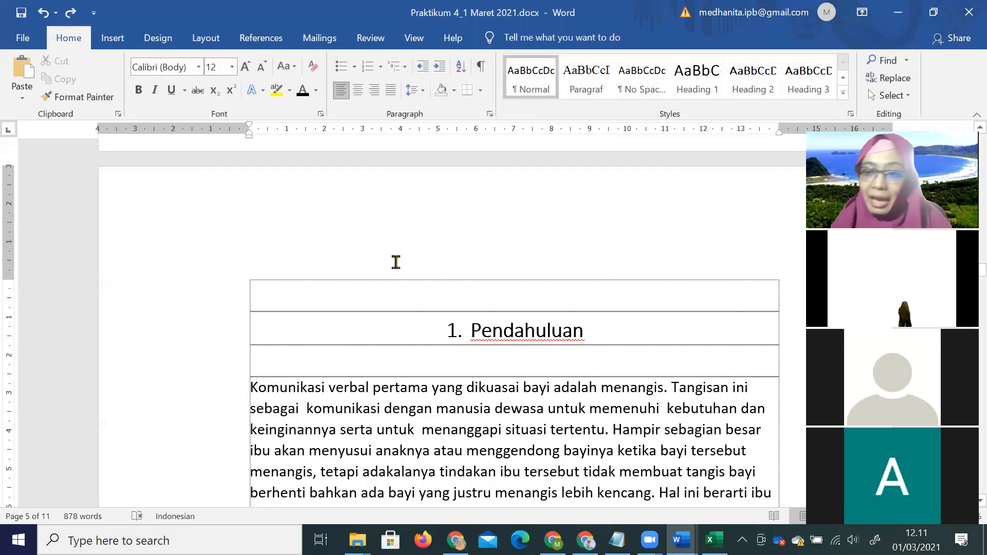
pyautogui.doubleClick(377, 234)
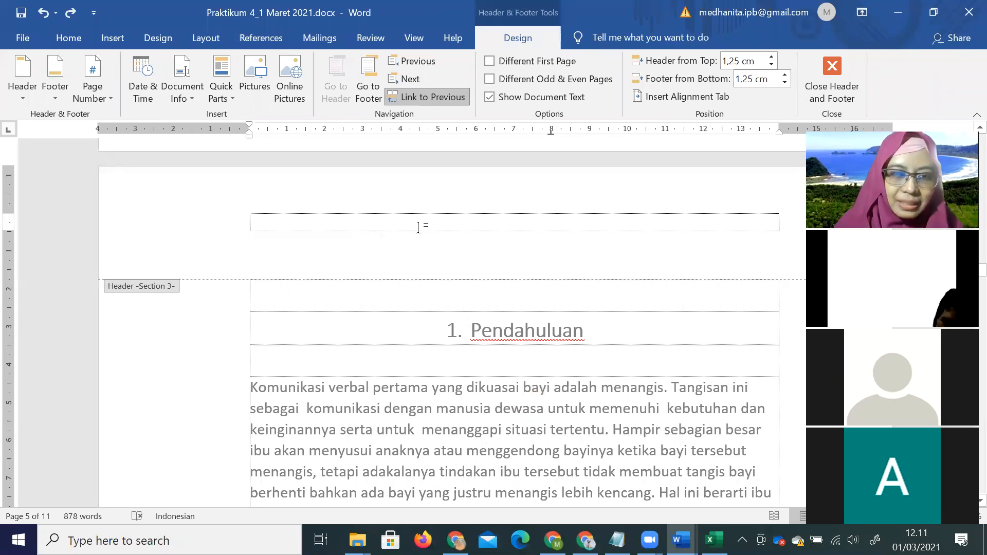
pyautogui.scroll(3, 418, 227)
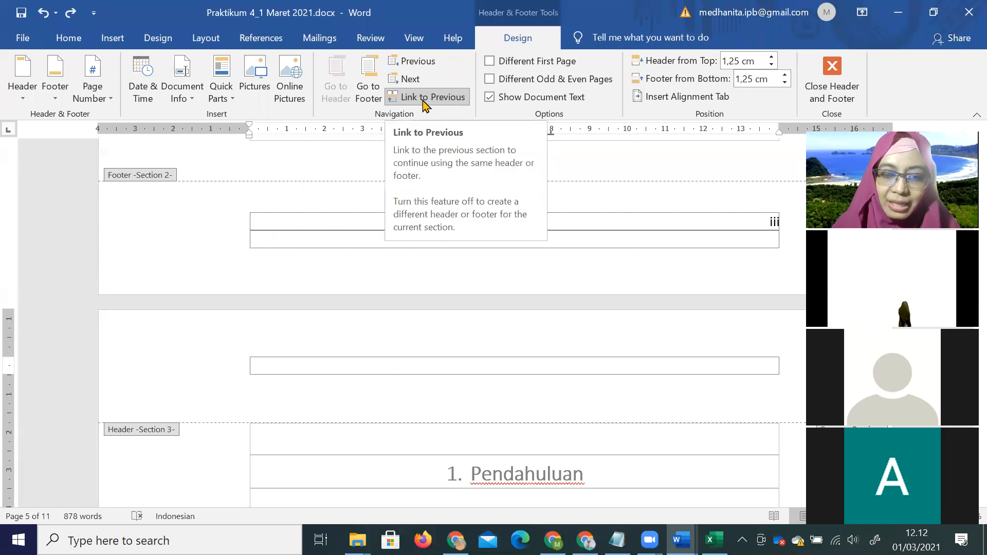
pyautogui.scroll(-3, 417, 301)
pyautogui.click(408, 209)
pyautogui.write('Pendahuluan')
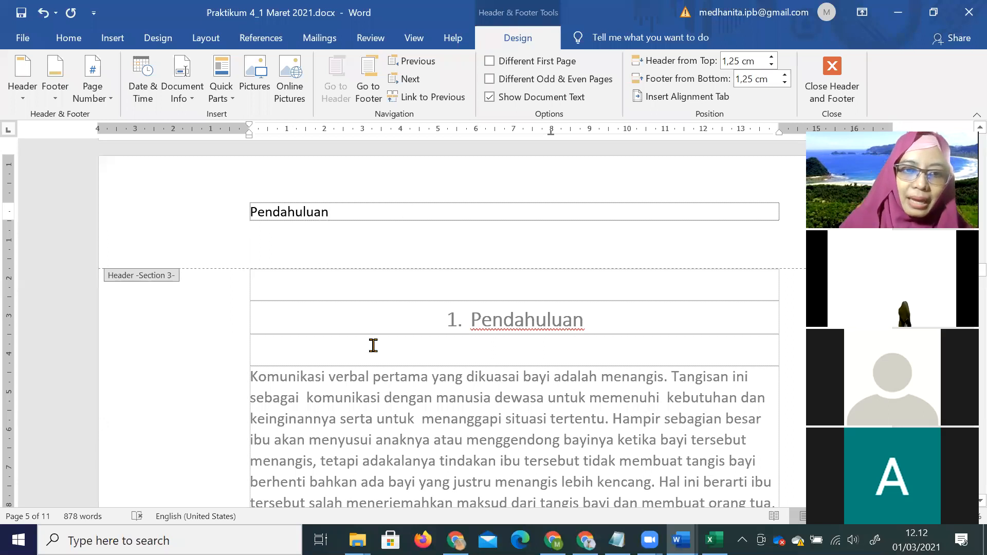
# Step: Check the headers and page numbers on the front matter pages and the pages following Pendahuluan
pyautogui.scroll(5, 374, 351)
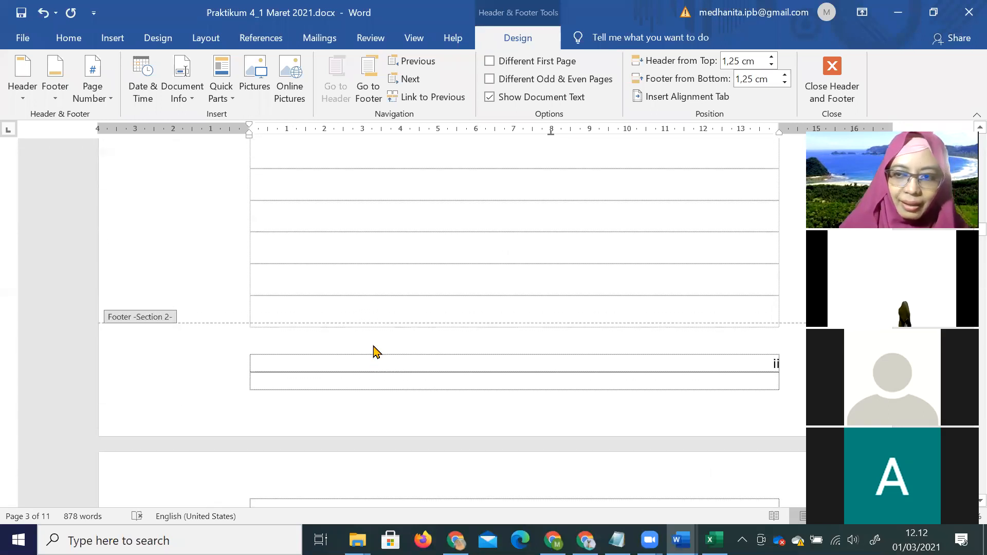
pyautogui.scroll(-15, 533, 257)
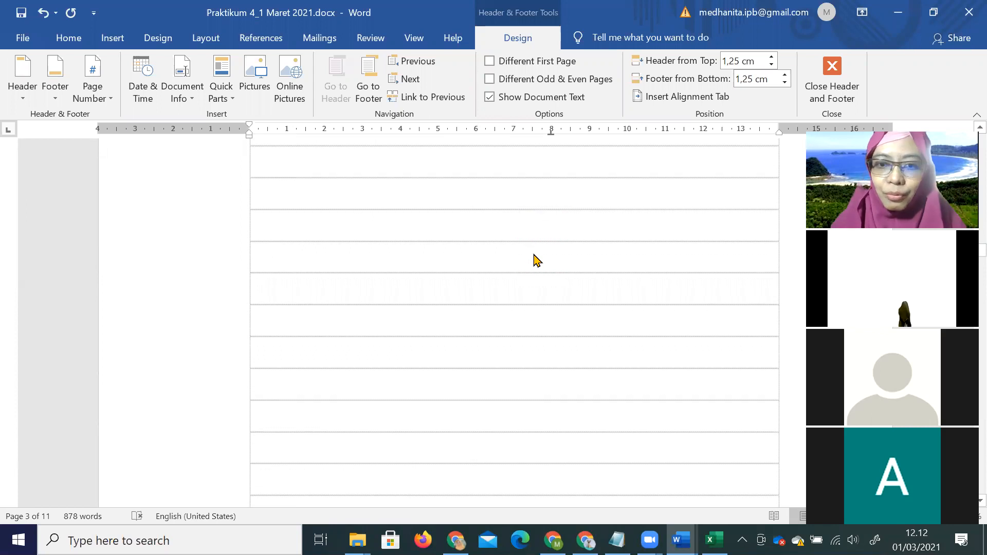
pyautogui.scroll(-15, 534, 278)
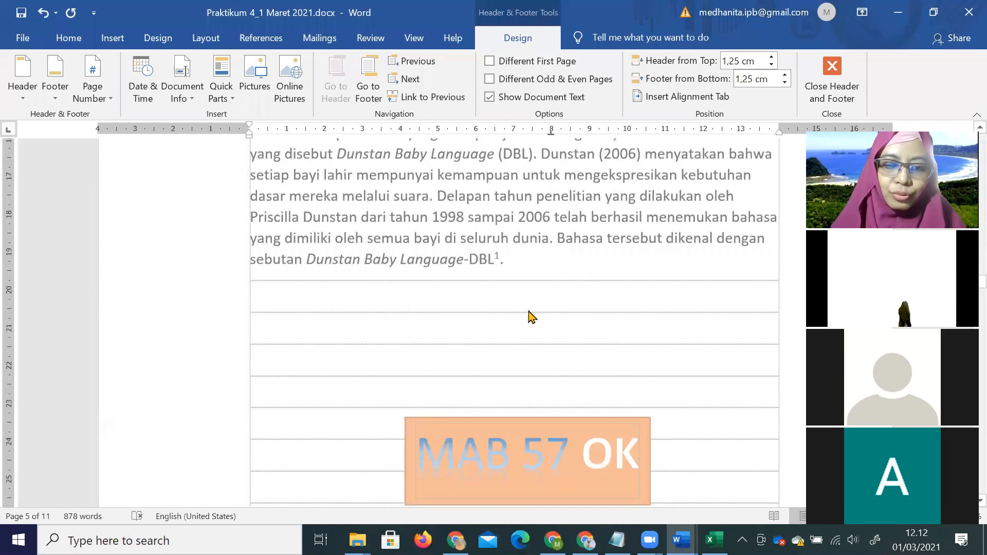
pyautogui.scroll(-15, 529, 309)
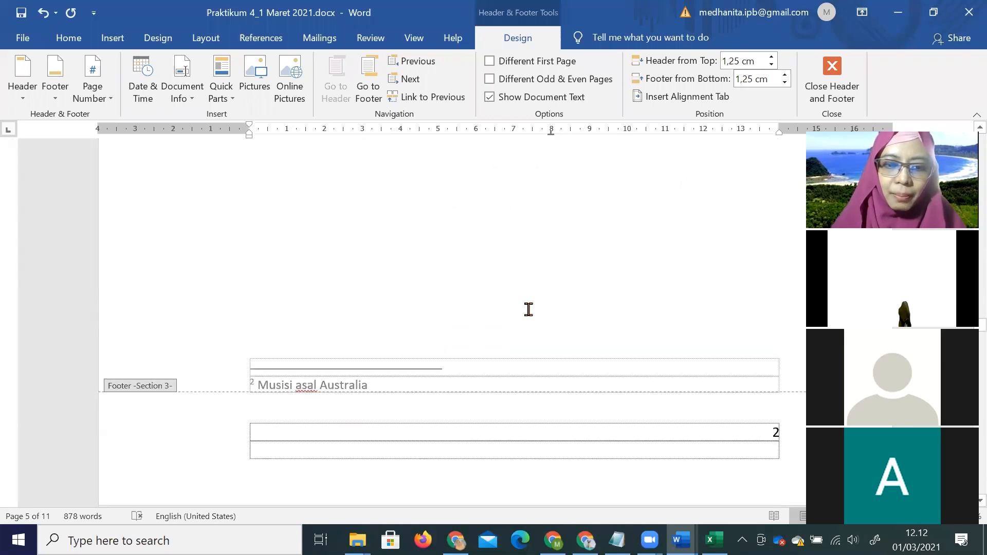
pyautogui.scroll(-15, 529, 309)
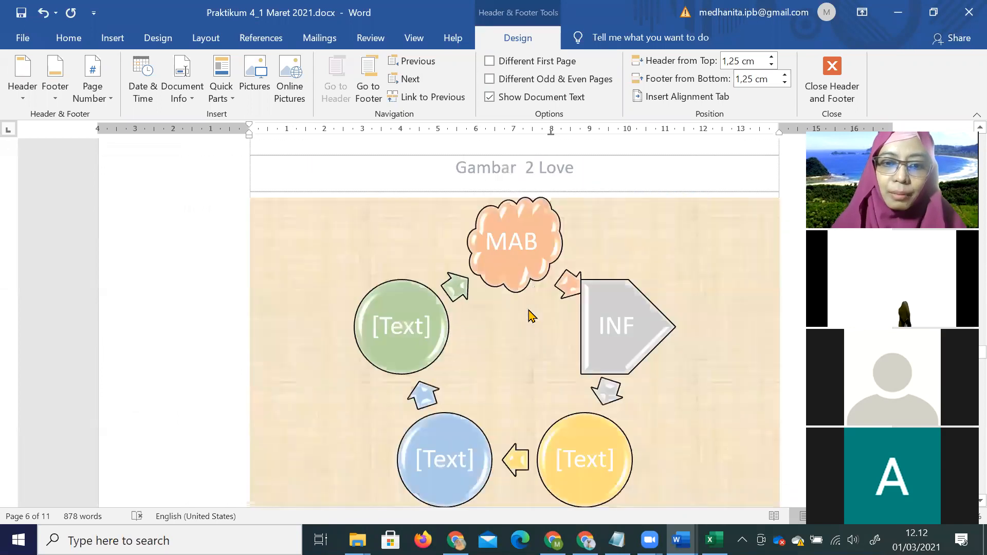
pyautogui.scroll(-15, 528, 310)
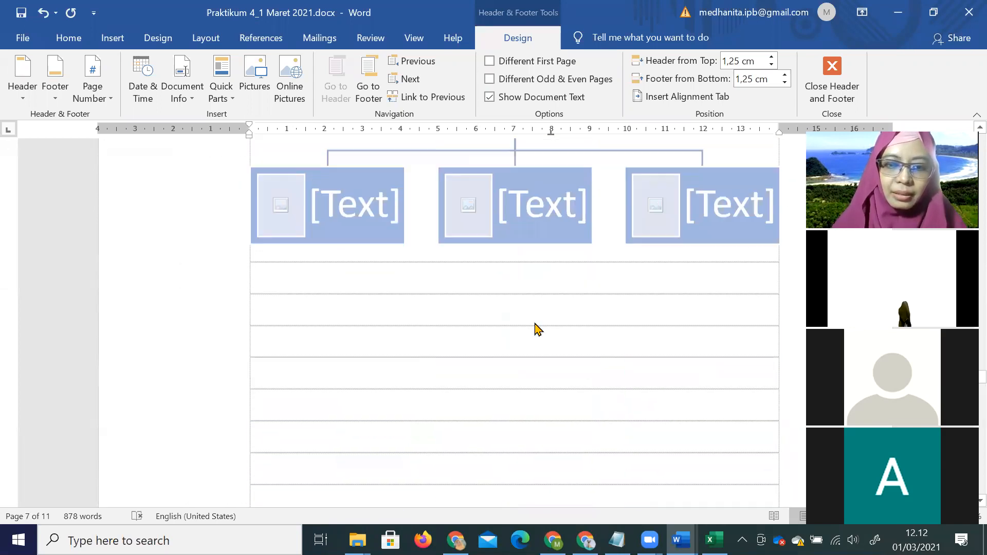
pyautogui.scroll(5, 538, 329)
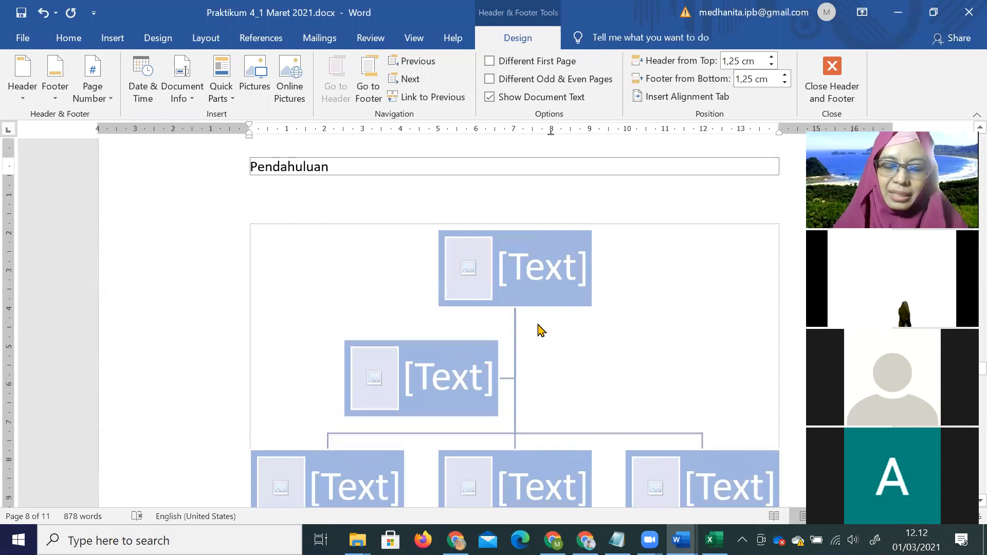
# Step: Close the header and add blank lines above the Pembahasan heading to push it onto a new page
pyautogui.click(539, 324)
pyautogui.scroll(-7, 540, 309)
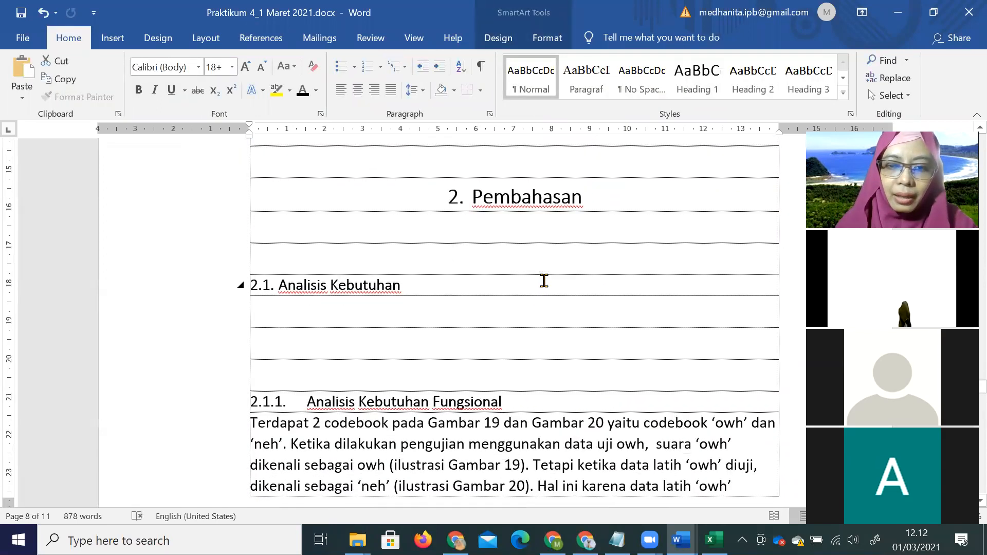
pyautogui.scroll(3, 544, 281)
pyautogui.click(542, 278)
pyautogui.press('Return')
pyautogui.press('Return')
pyautogui.press('Return')
pyautogui.press('Return')
pyautogui.press('Return')
pyautogui.press('Return')
pyautogui.press('Return')
pyautogui.press('Return')
pyautogui.press('Return')
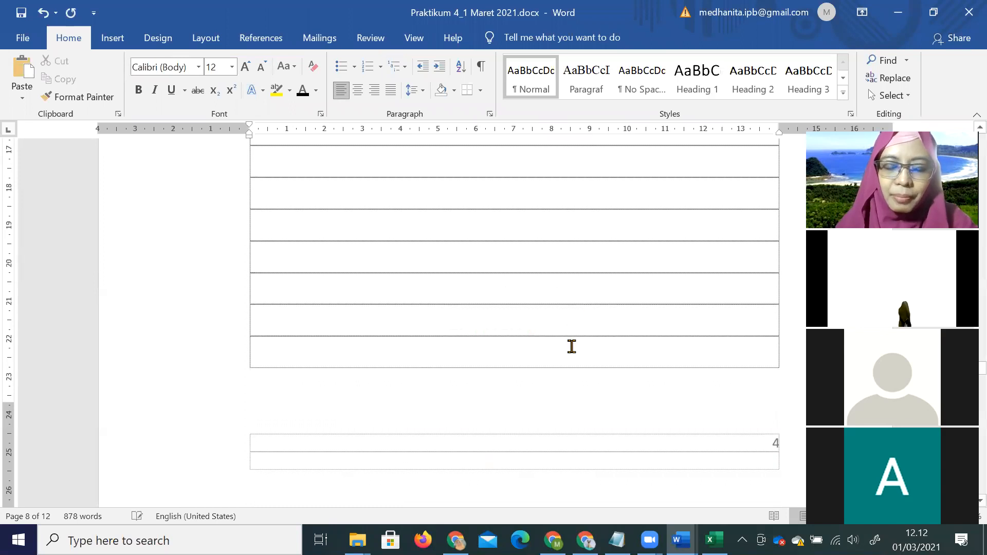
# Step: Open the header on the Pembahasan page and check its text and section label
pyautogui.scroll(-6, 571, 346)
pyautogui.click(366, 302)
pyautogui.doubleClick(366, 305)
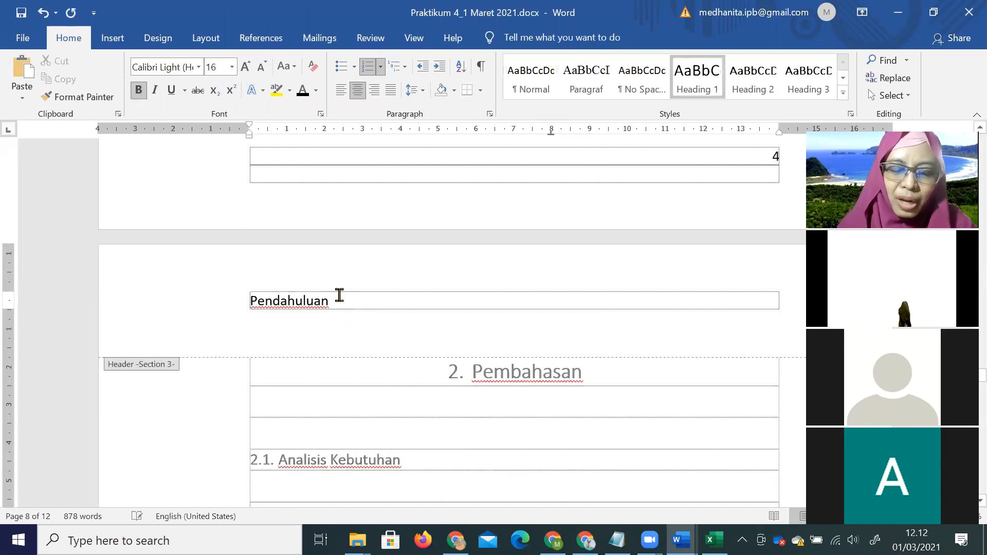
pyautogui.scroll(2, 218, 245)
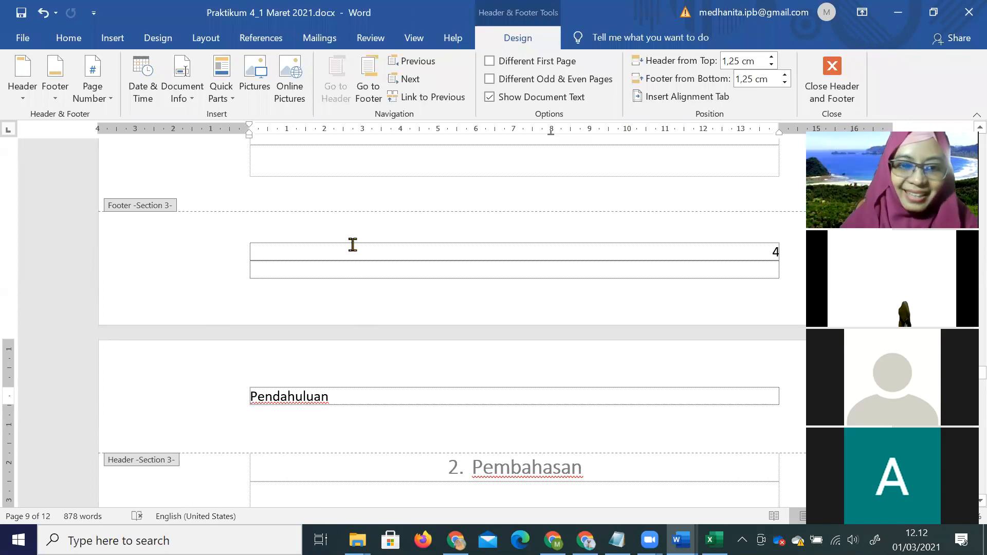
# Step: Leave the header and insert a Next Page section break at the last blank line before the Pembahasan heading
pyautogui.scroll(-10, 355, 214)
pyautogui.scroll(-6, 465, 364)
pyautogui.scroll(3, 466, 364)
pyautogui.scroll(-8, 473, 375)
pyautogui.click(476, 372)
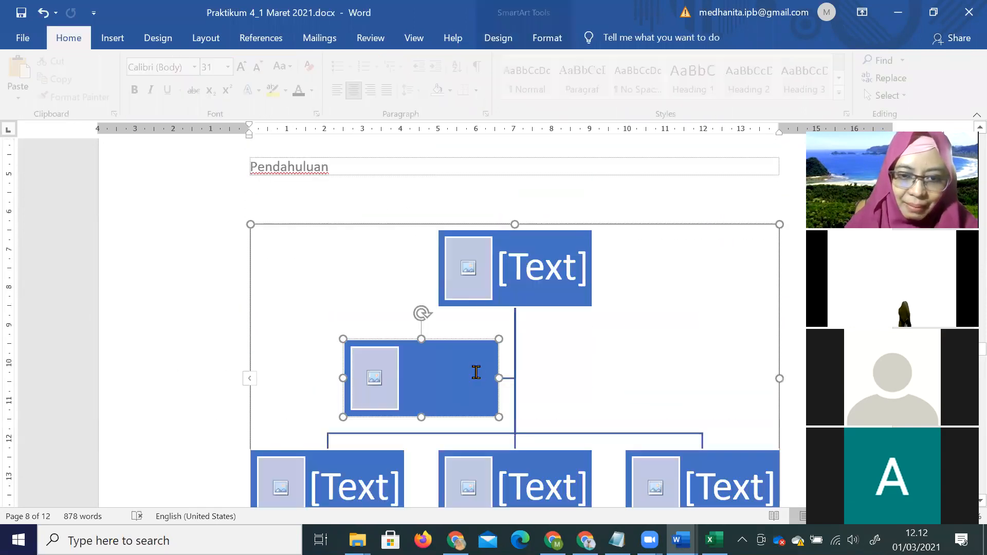
pyautogui.scroll(-6, 477, 372)
pyautogui.scroll(-8, 476, 372)
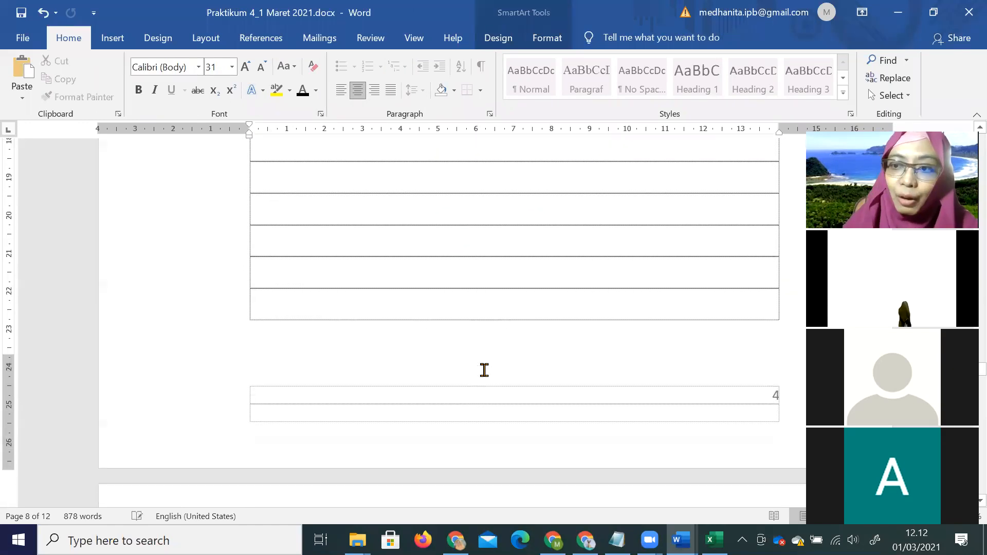
pyautogui.click(477, 302)
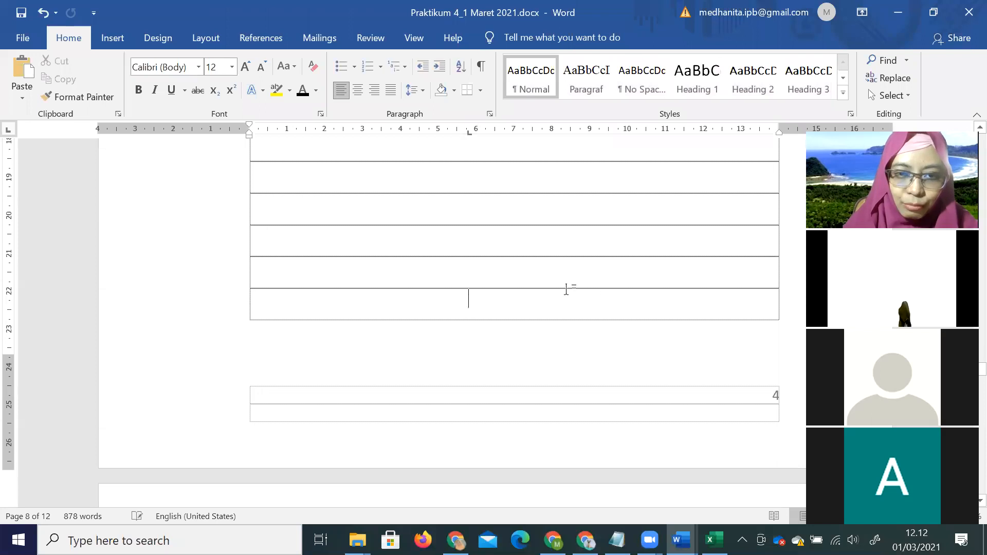
pyautogui.click(206, 41)
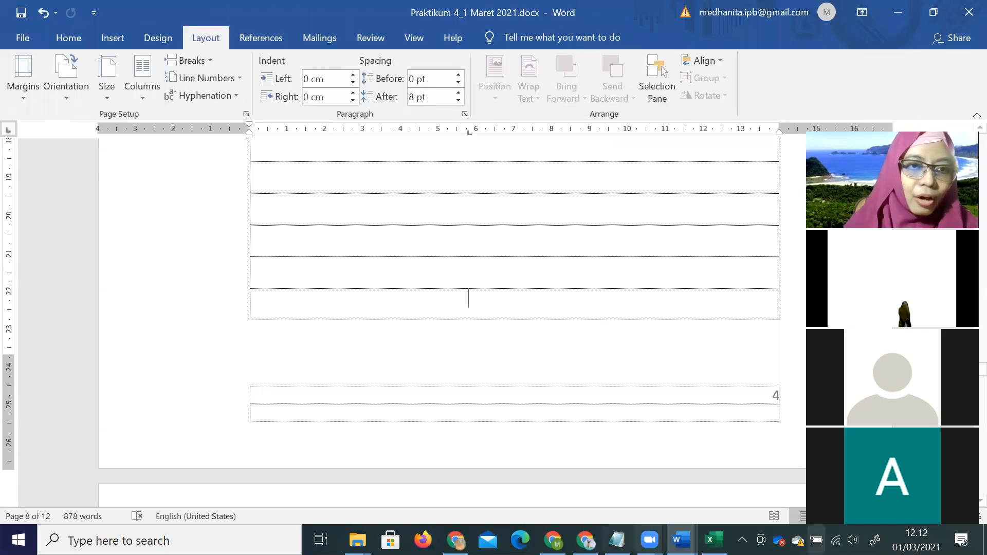
pyautogui.click(191, 60)
pyautogui.click(256, 258)
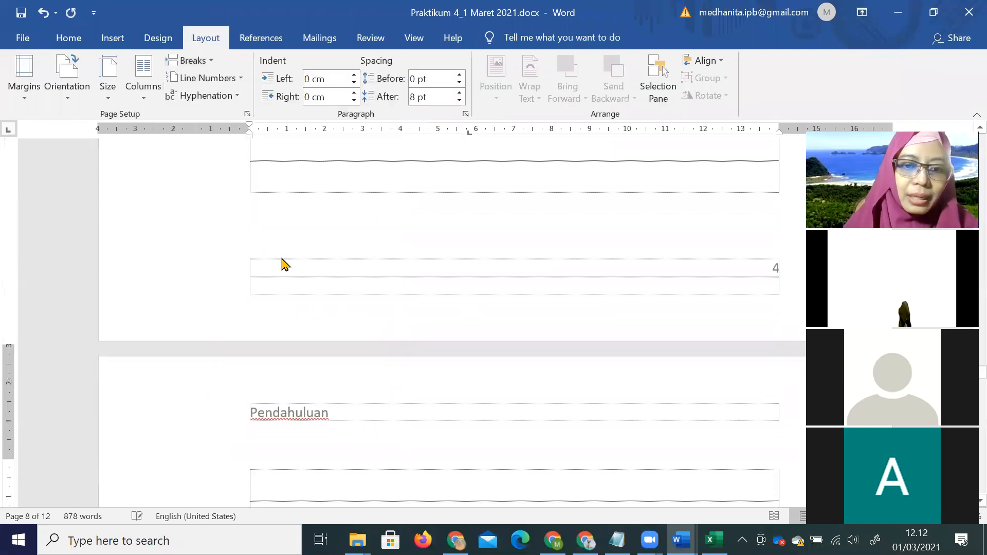
# Step: Unlink the Section 4 header from the previous section, replace its text with "Pembahasan", and return to the body text
pyautogui.scroll(-3, 386, 278)
pyautogui.doubleClick(358, 221)
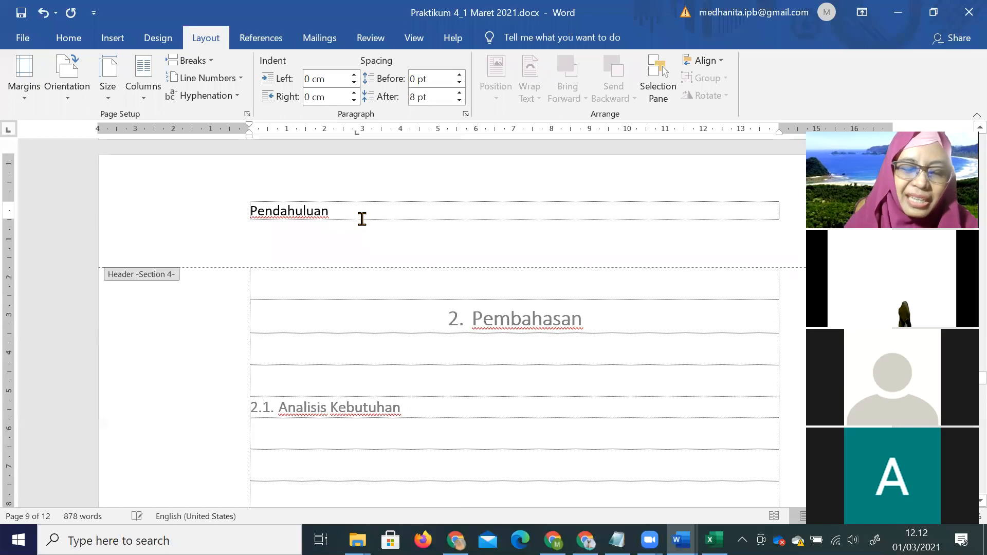
pyautogui.scroll(3, 386, 245)
pyautogui.moveTo(338, 359); pyautogui.dragTo(254, 364)
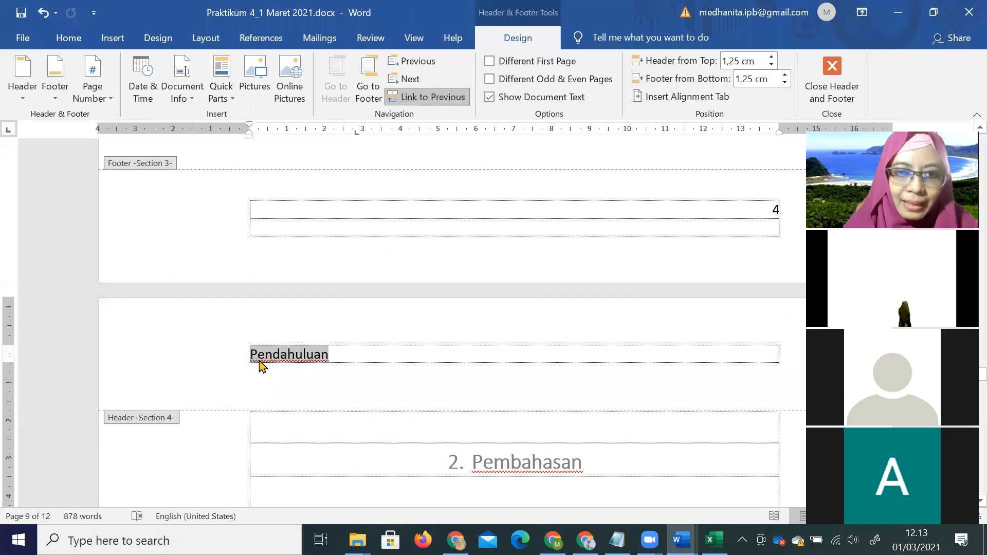
pyautogui.click(427, 97)
pyautogui.scroll(-3, 365, 204)
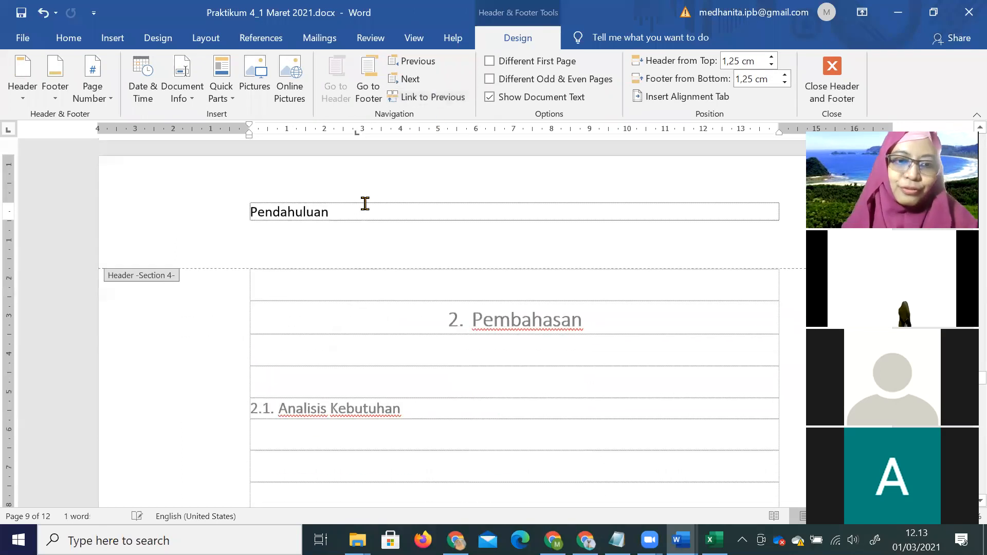
pyautogui.moveTo(302, 215); pyautogui.dragTo(266, 225)
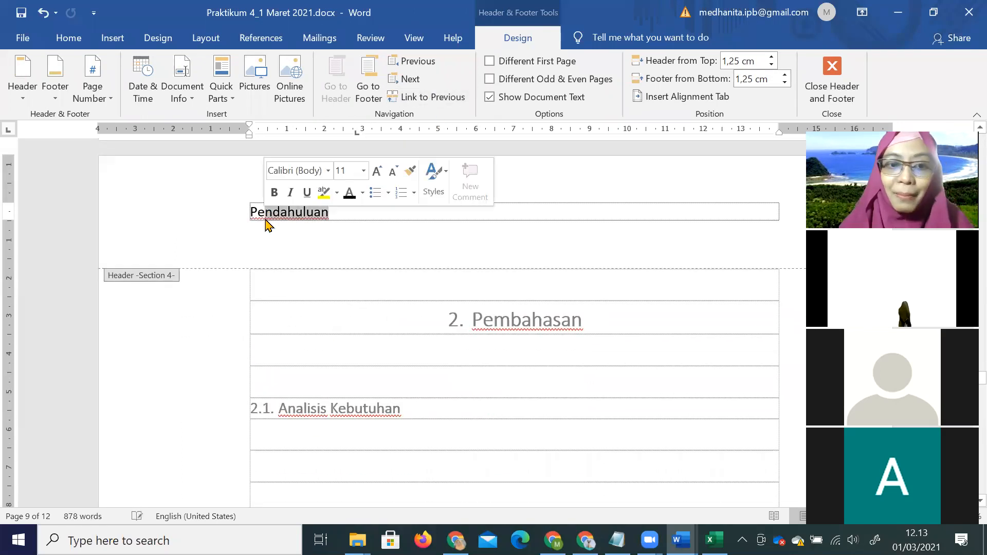
pyautogui.write('mbahas')
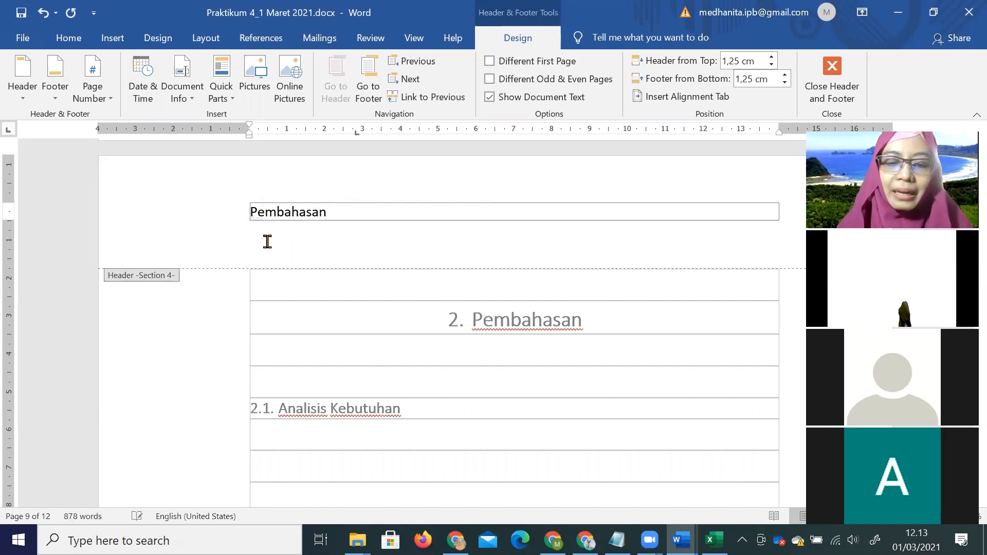
pyautogui.doubleClick(456, 368)
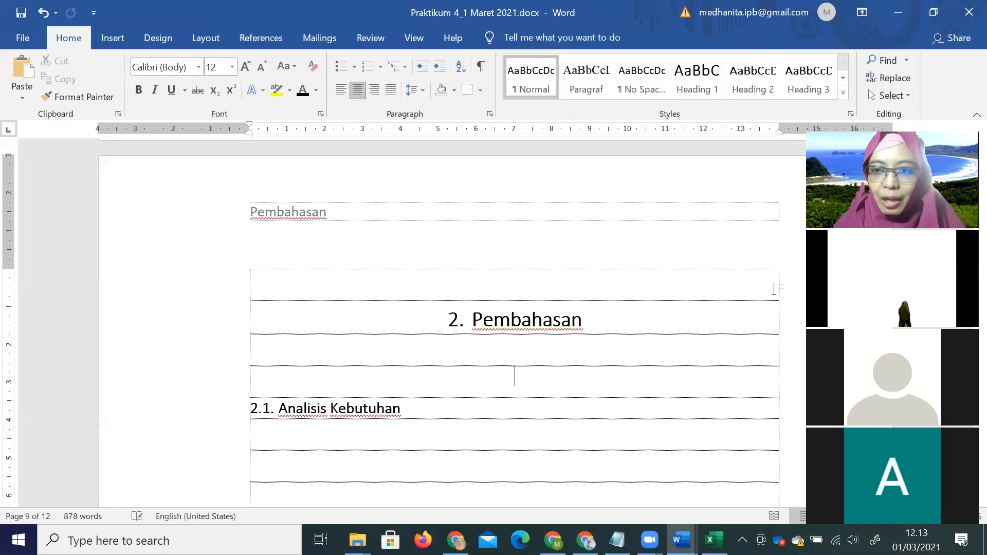
# Step: Set the Section 4 footer page numbering to continue from the previous section and review the pages up to the Penutup heading
pyautogui.scroll(5, 705, 346)
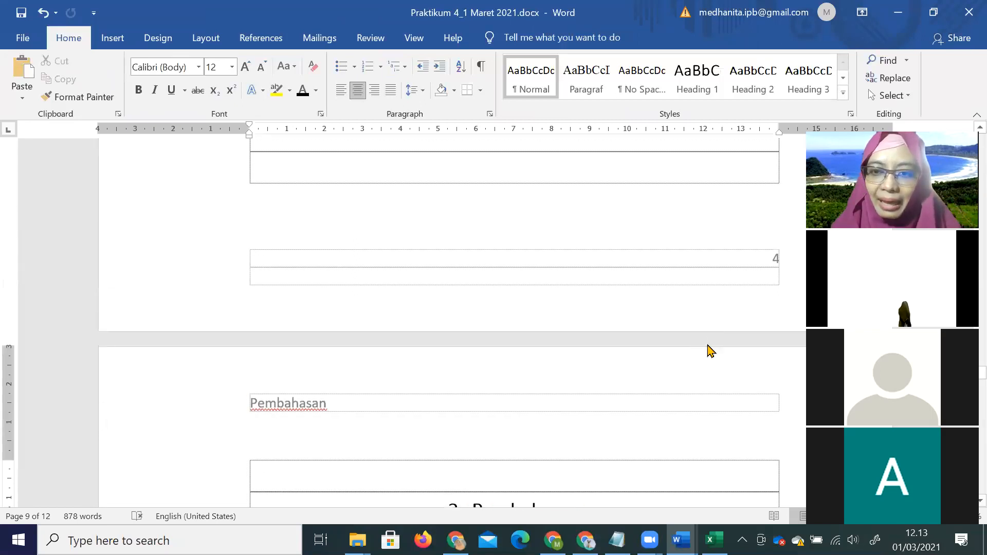
pyautogui.scroll(-15, 771, 328)
pyautogui.scroll(-6, 771, 328)
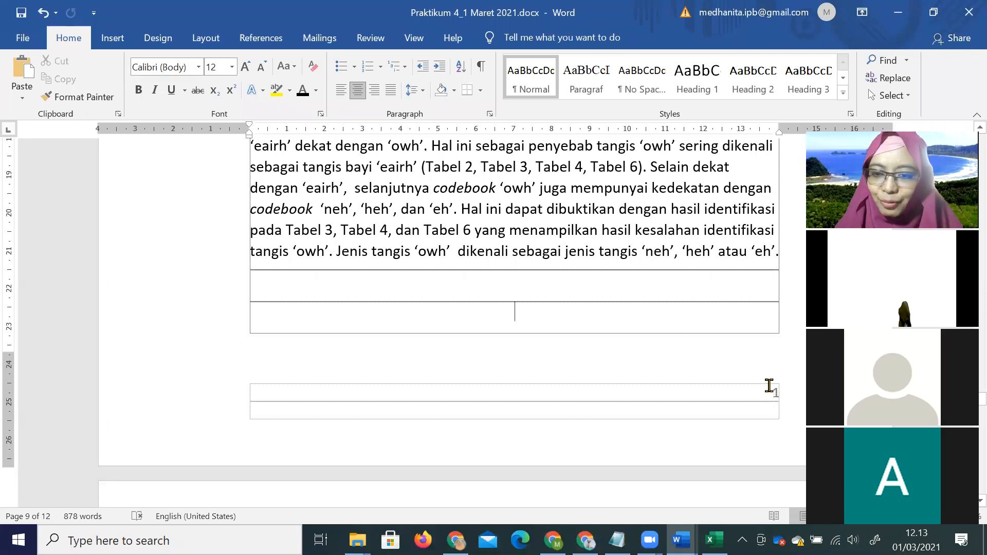
pyautogui.doubleClick(772, 391)
pyautogui.doubleClick(778, 394)
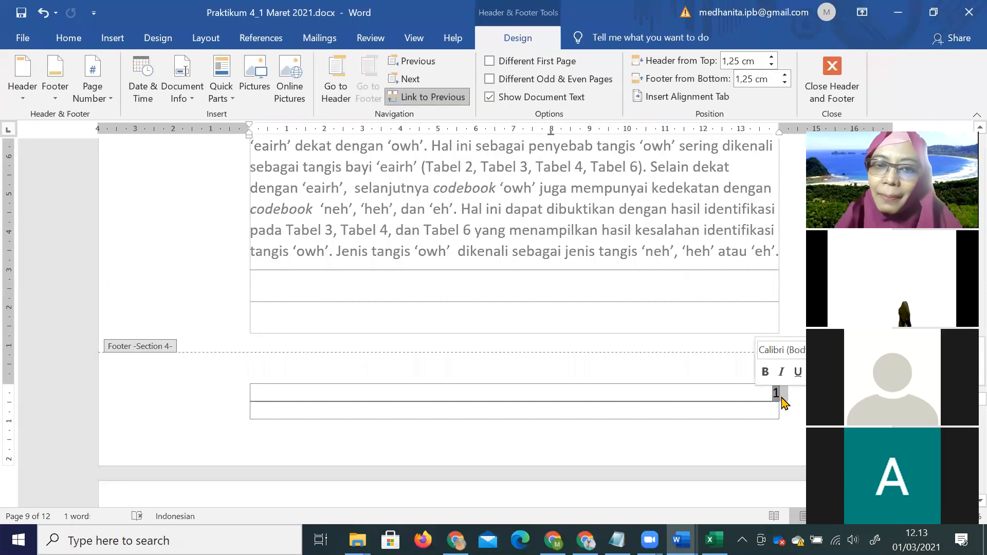
pyautogui.click(98, 95)
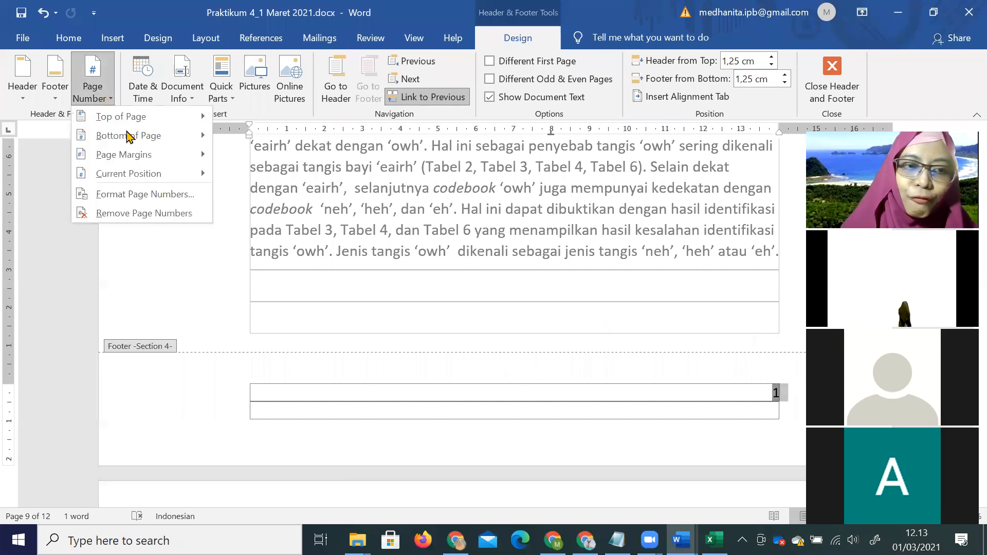
pyautogui.click(143, 195)
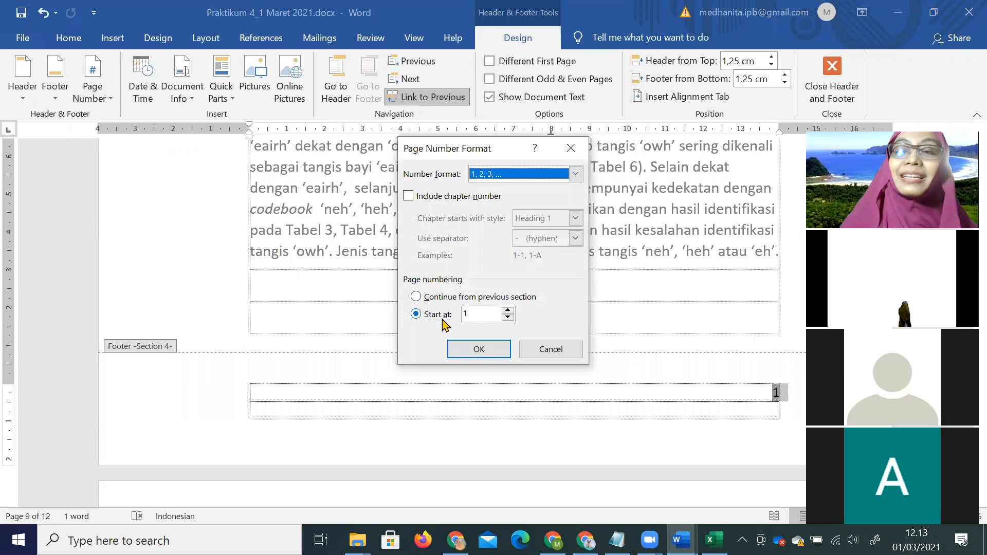
pyautogui.click(430, 299)
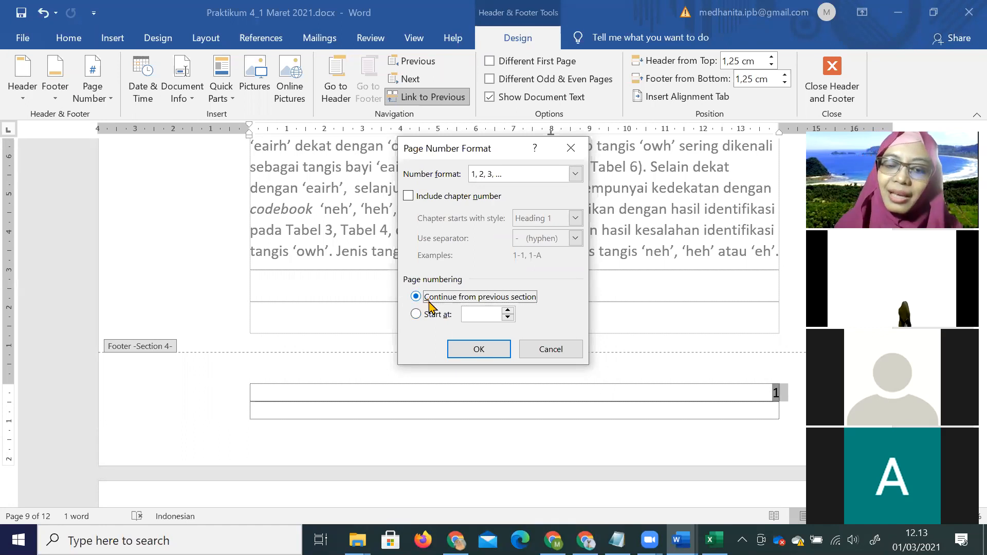
pyautogui.click(480, 350)
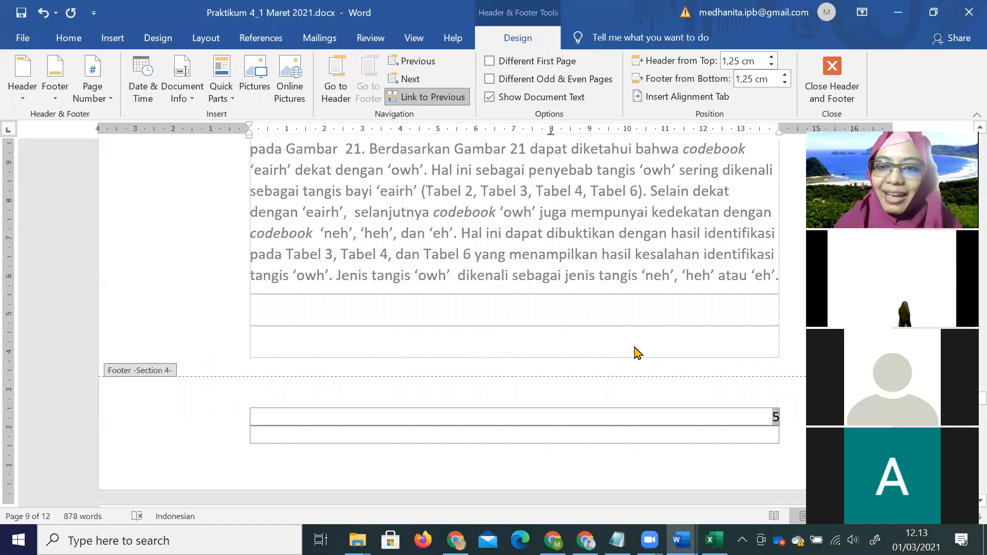
pyautogui.scroll(15, 637, 353)
pyautogui.scroll(-15, 636, 353)
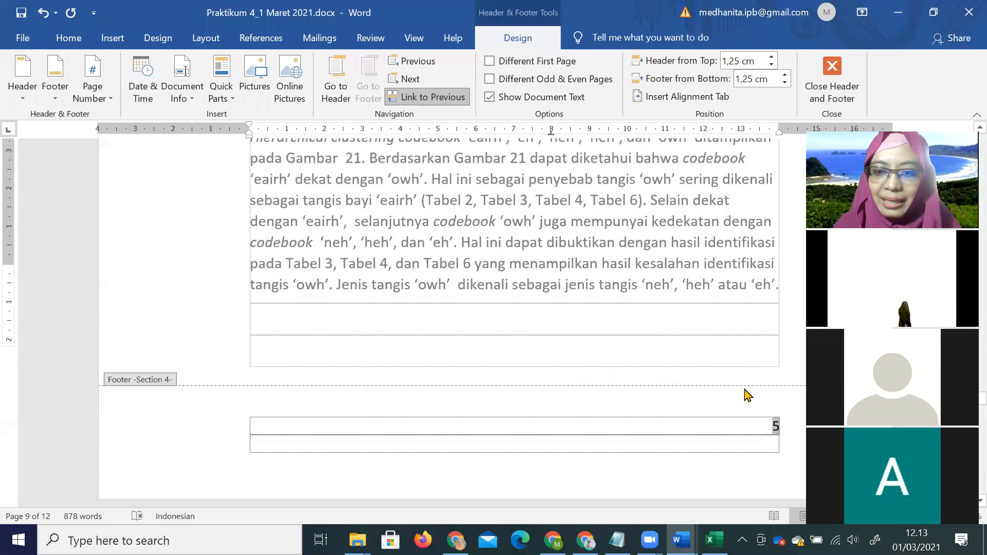
pyautogui.scroll(-15, 749, 396)
pyautogui.scroll(-10, 748, 399)
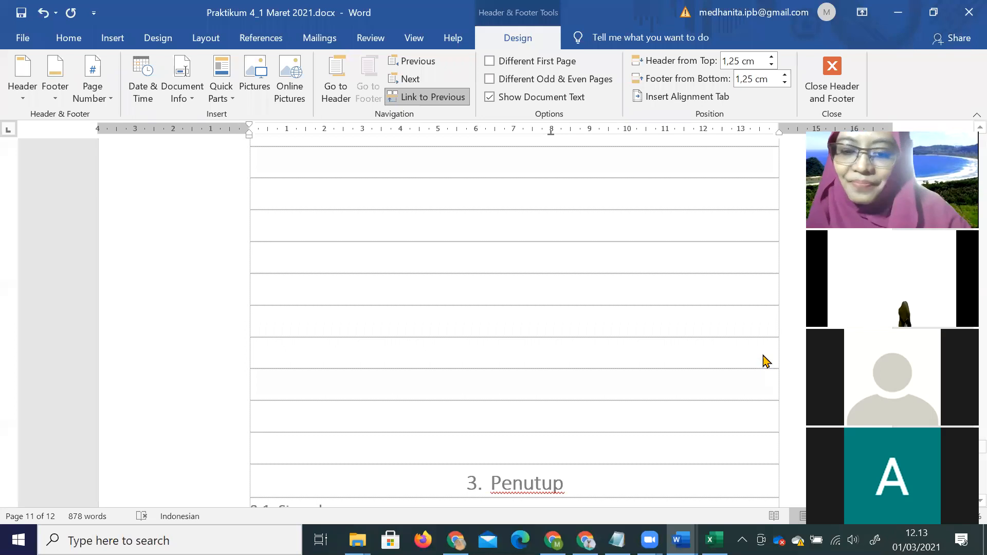
# Step: Switch to the "modul aplikom 1920 rev - kirim" document and browse from the SmartArt and table material to the page numbering instructions
pyautogui.click(682, 540)
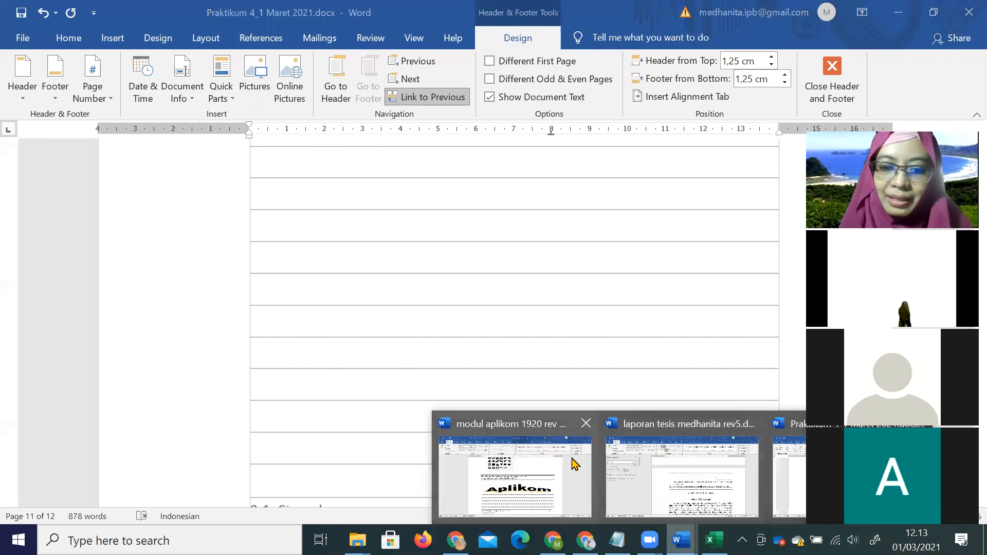
pyautogui.click(501, 468)
pyautogui.scroll(-12, 524, 441)
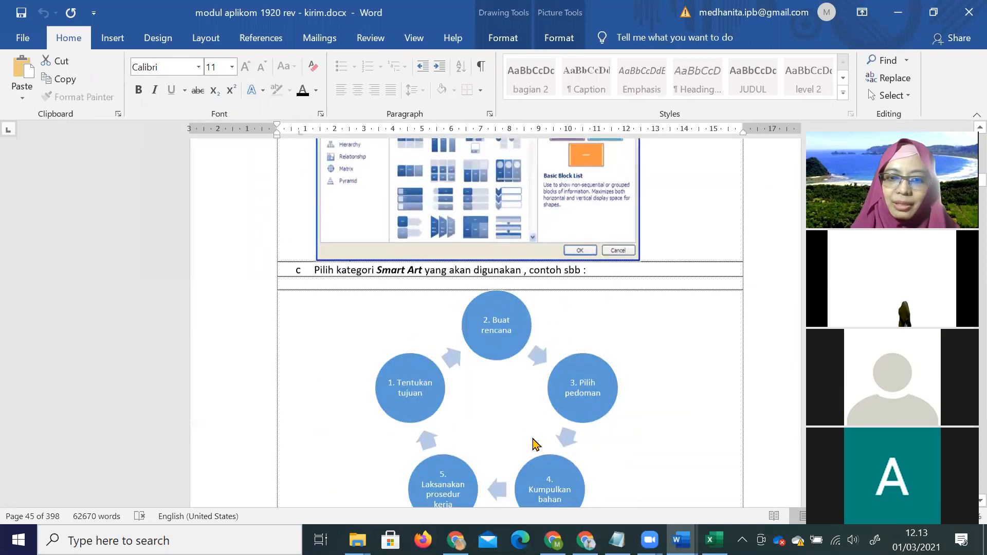
pyautogui.scroll(-12, 536, 448)
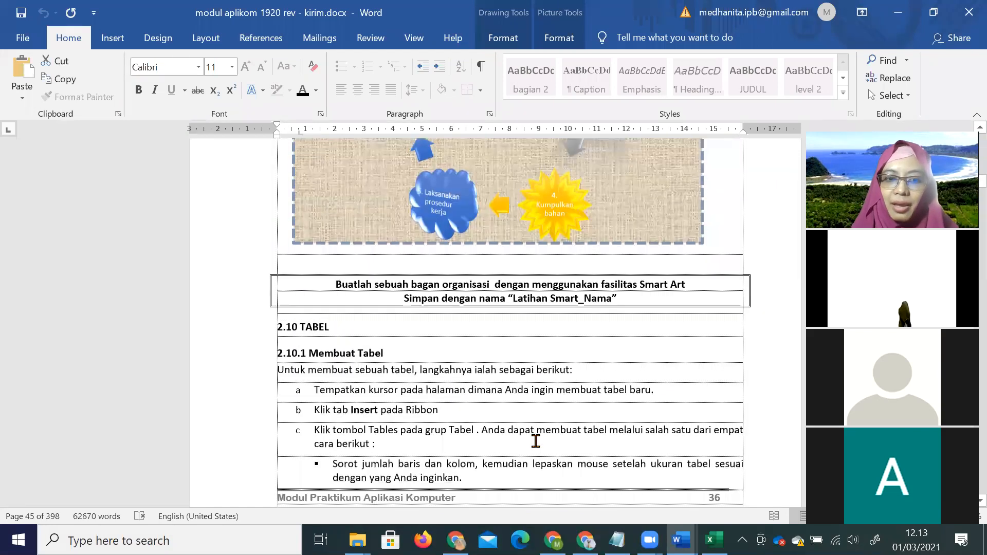
pyautogui.click(536, 442)
pyautogui.scroll(-8, 536, 442)
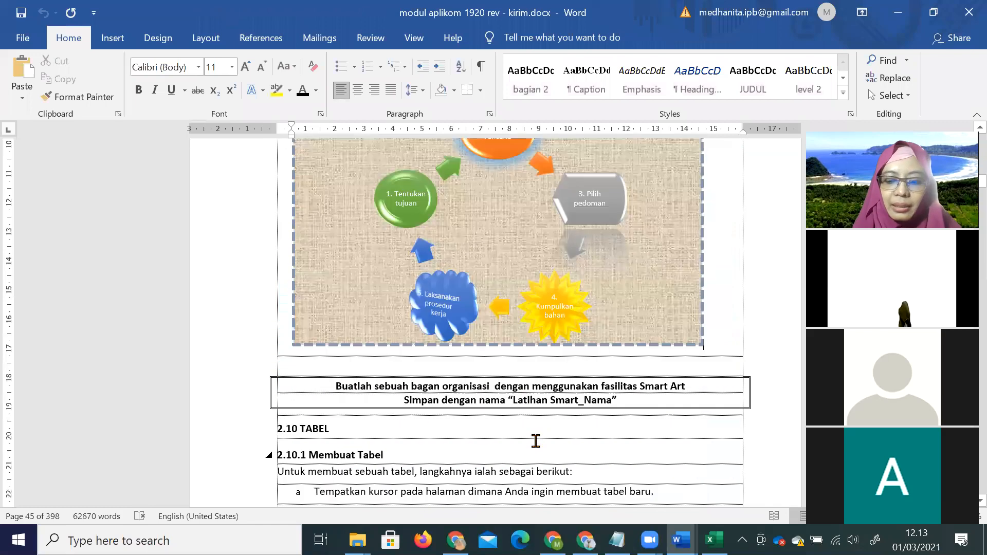
pyautogui.press('pagedown')
pyautogui.press('pagedown')
pyautogui.press('pagedown')
pyautogui.press('pagedown')
pyautogui.press('pagedown')
pyautogui.press('pagedown')
pyautogui.press('pagedown')
pyautogui.press('pagedown')
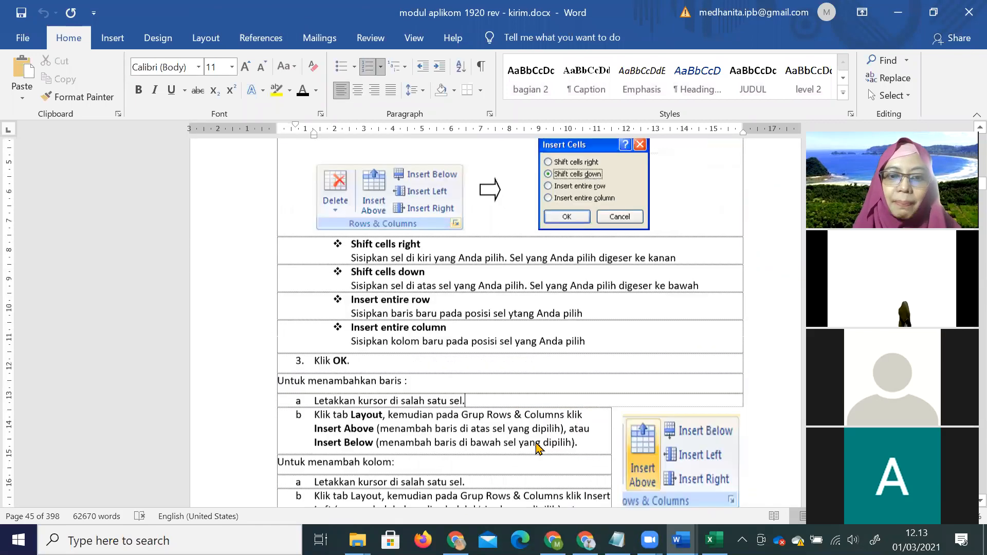
pyautogui.press('pagedown')
pyautogui.press('pagedown')
pyautogui.press('pagedown')
pyautogui.press('pagedown')
pyautogui.press('pagedown')
pyautogui.press('pagedown')
pyautogui.press('pagedown')
pyautogui.press('pagedown')
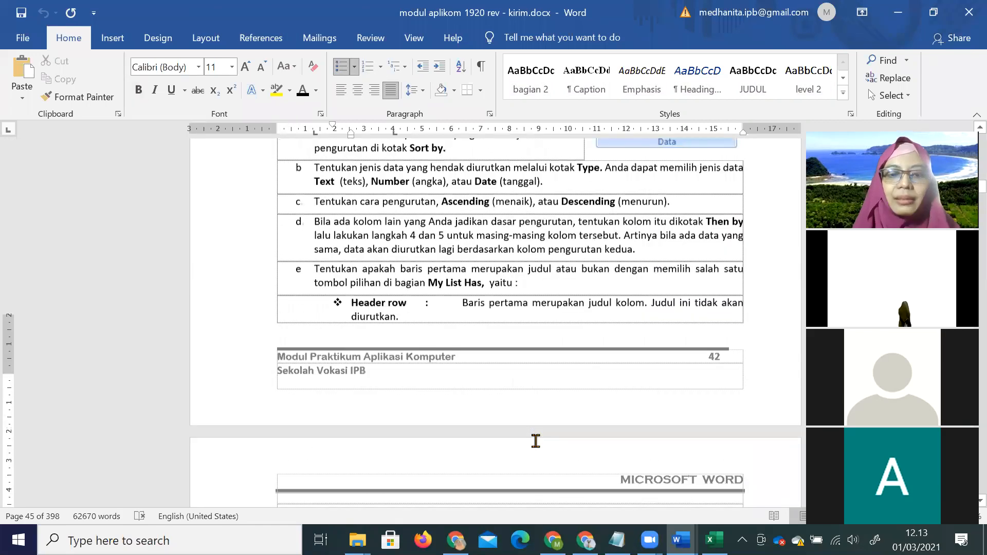
pyautogui.press('pagedown')
pyautogui.press('pagedown')
pyautogui.press('pagedown')
pyautogui.press('pagedown')
pyautogui.press('pagedown')
pyautogui.press('pagedown')
pyautogui.press('pagedown')
pyautogui.press('pagedown')
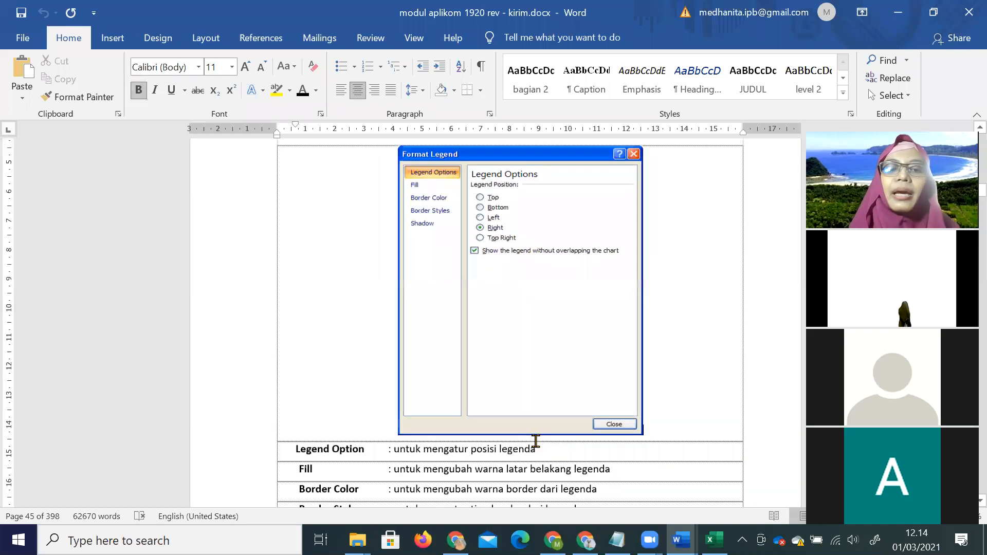
pyautogui.press('pagedown')
pyautogui.press('pagedown')
pyautogui.press('pagedown')
pyautogui.press('pagedown')
pyautogui.press('pagedown')
pyautogui.press('pagedown')
pyautogui.press('pagedown')
pyautogui.press('pagedown')
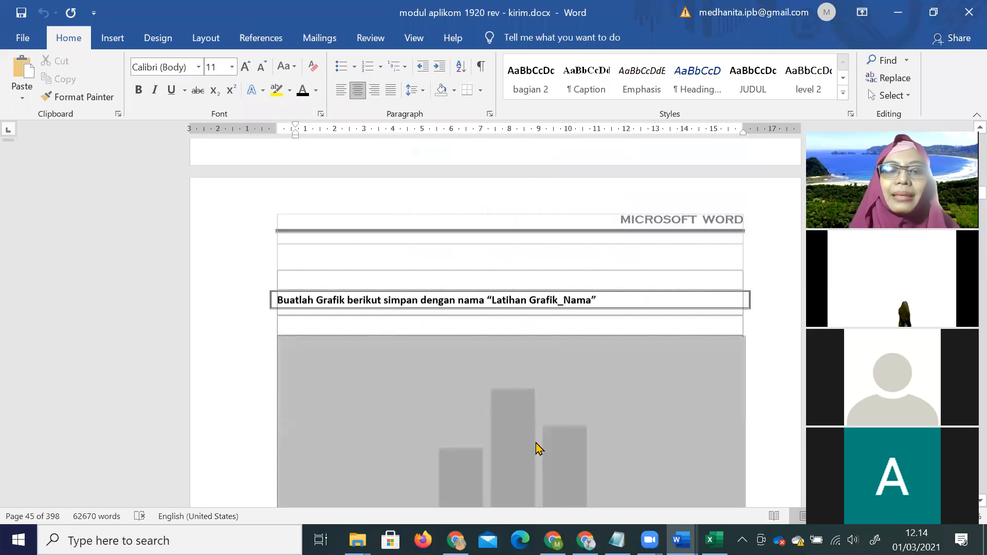
pyautogui.press('pagedown')
pyautogui.press('pagedown')
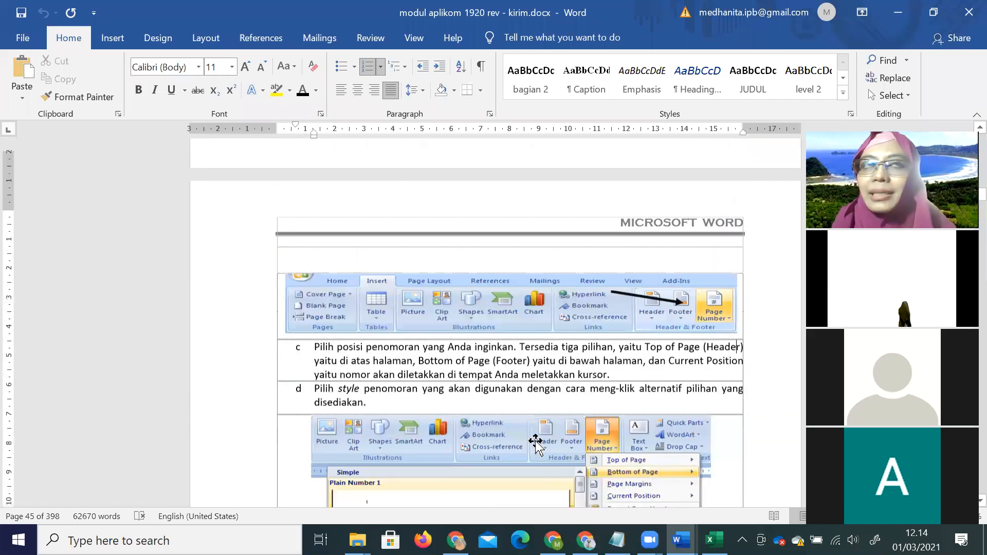
# Step: Review the module's instructions on page number formatting, sections, endnotes, table of contents and table of figures, up to the DAFTAR ISI example
pyautogui.scroll(-1, 535, 442)
pyautogui.scroll(-10, 554, 425)
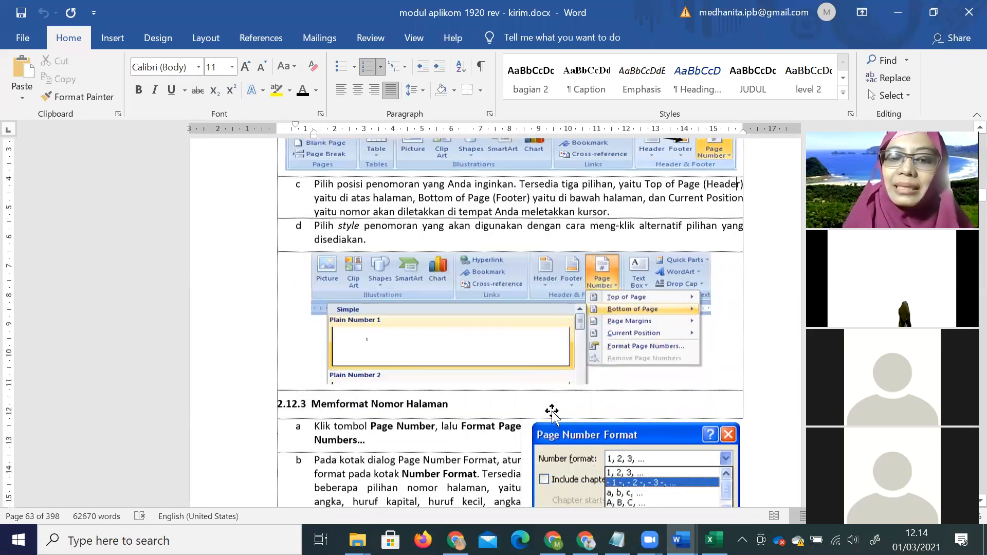
pyautogui.scroll(-10, 554, 400)
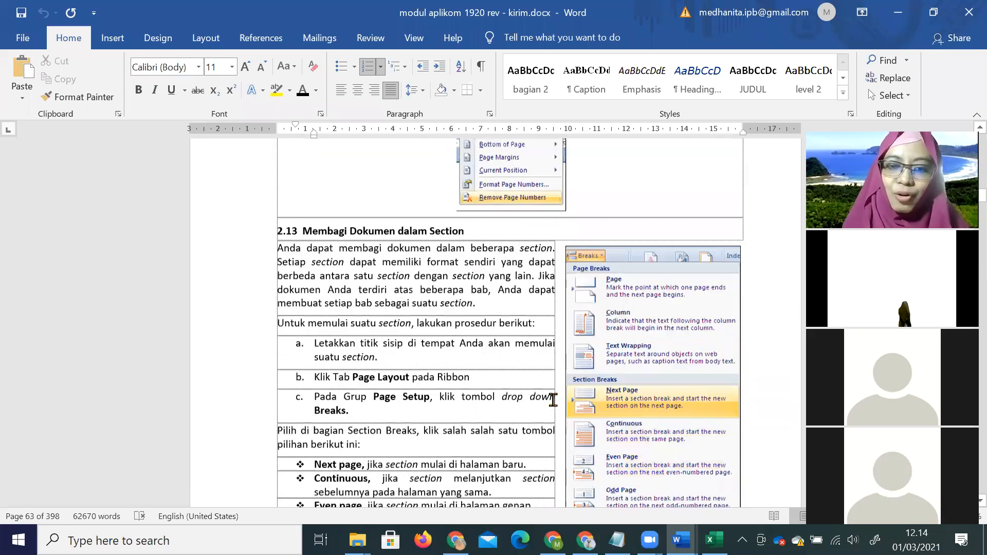
pyautogui.scroll(-20, 556, 399)
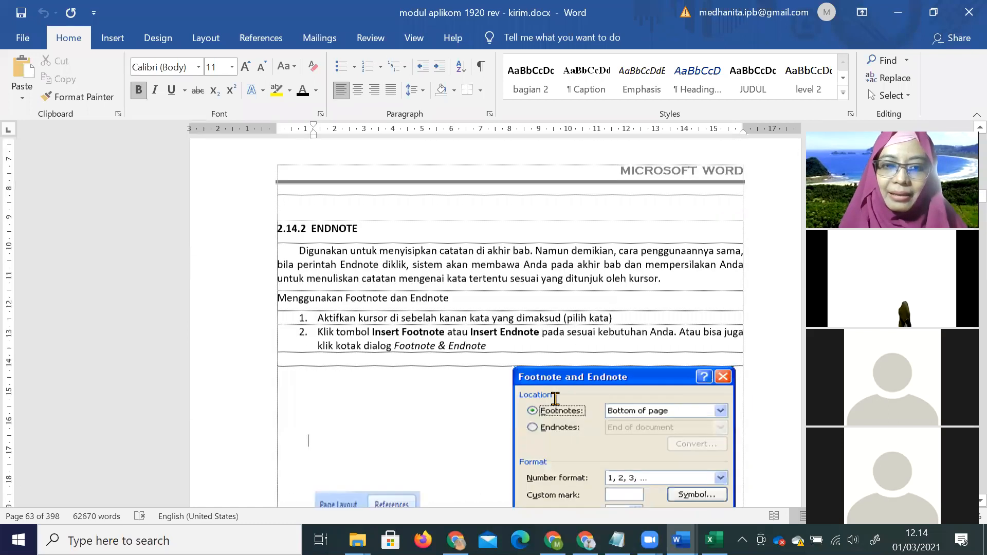
pyautogui.scroll(-20, 557, 406)
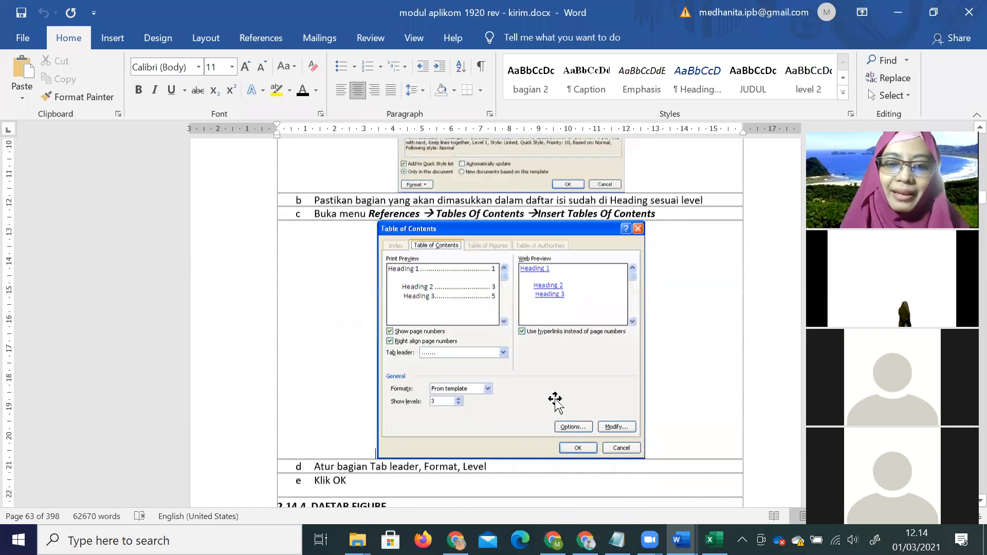
pyautogui.scroll(-20, 556, 403)
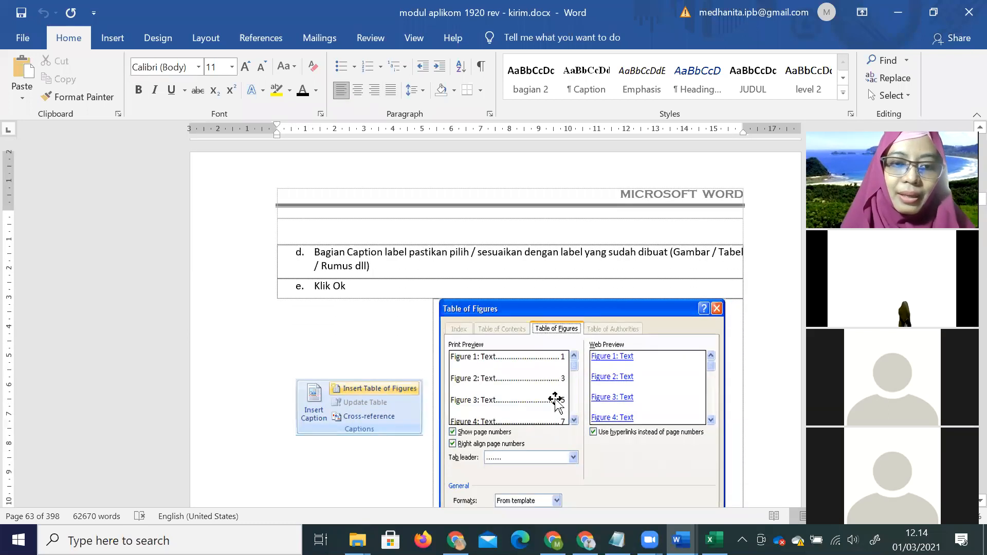
pyautogui.scroll(-20, 555, 402)
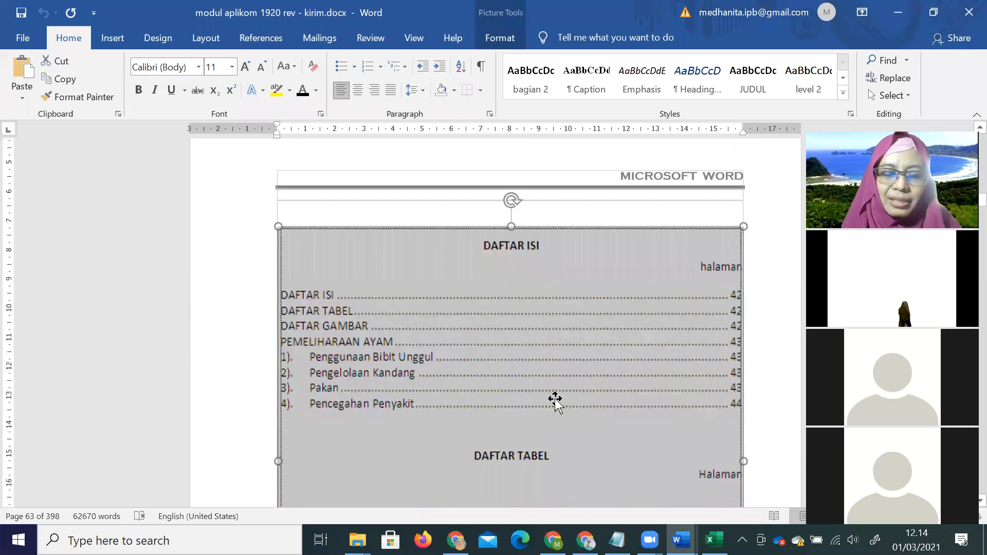
# Step: Examine the module's example lists for DAFTAR ISI, DAFTAR TABEL and DAFTAR GAMBAR, including their entries and page numbers
pyautogui.scroll(5, 556, 402)
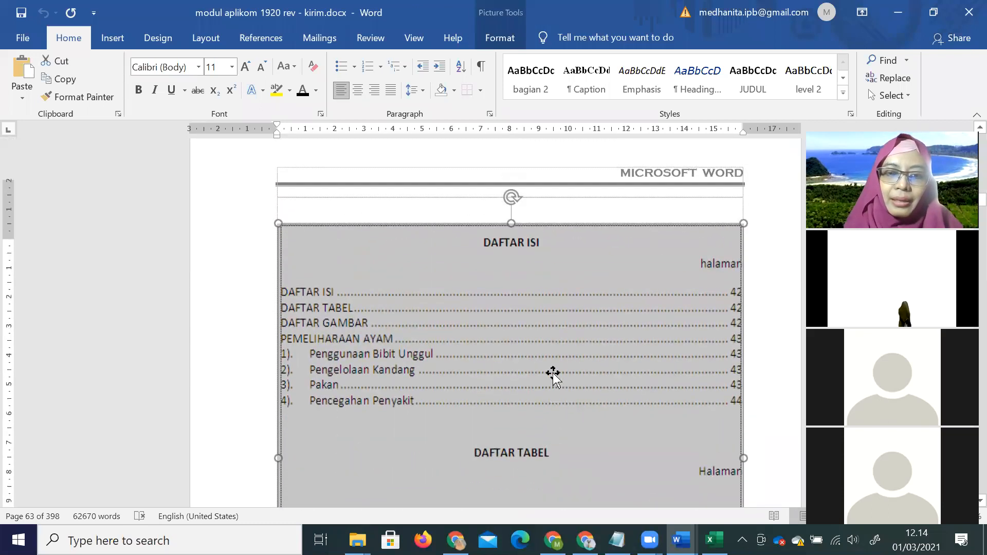
pyautogui.scroll(-4, 518, 397)
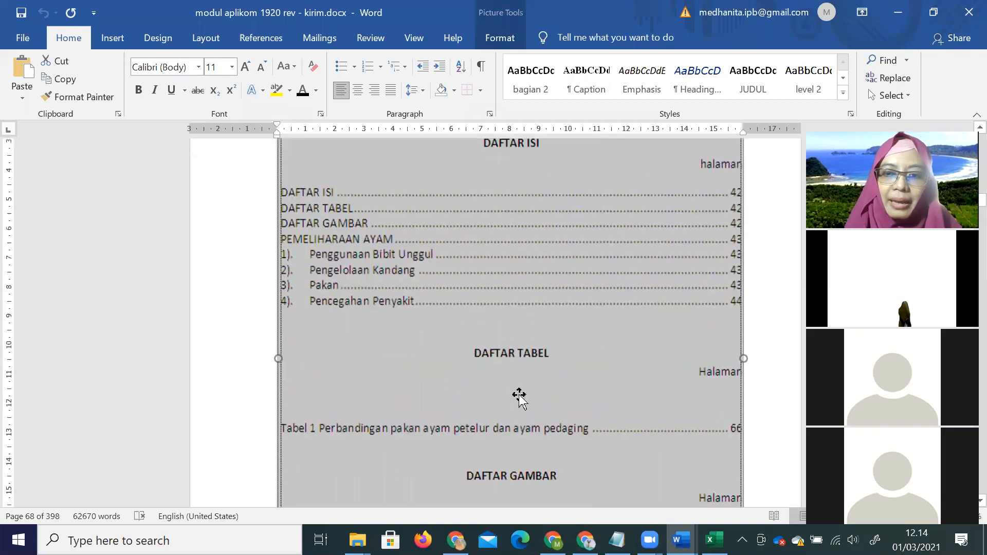
pyautogui.scroll(2, 540, 398)
pyautogui.scroll(2, 731, 332)
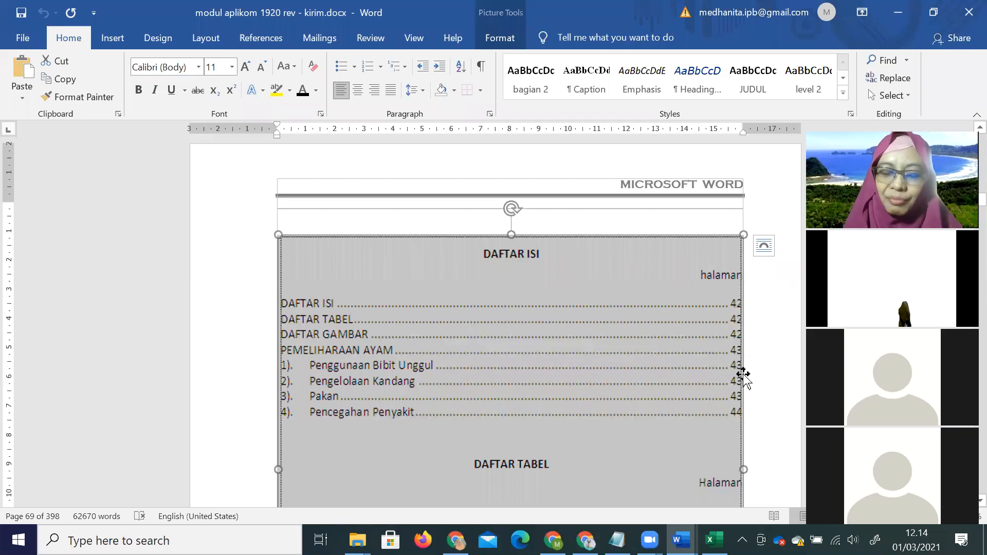
pyautogui.scroll(-5, 744, 378)
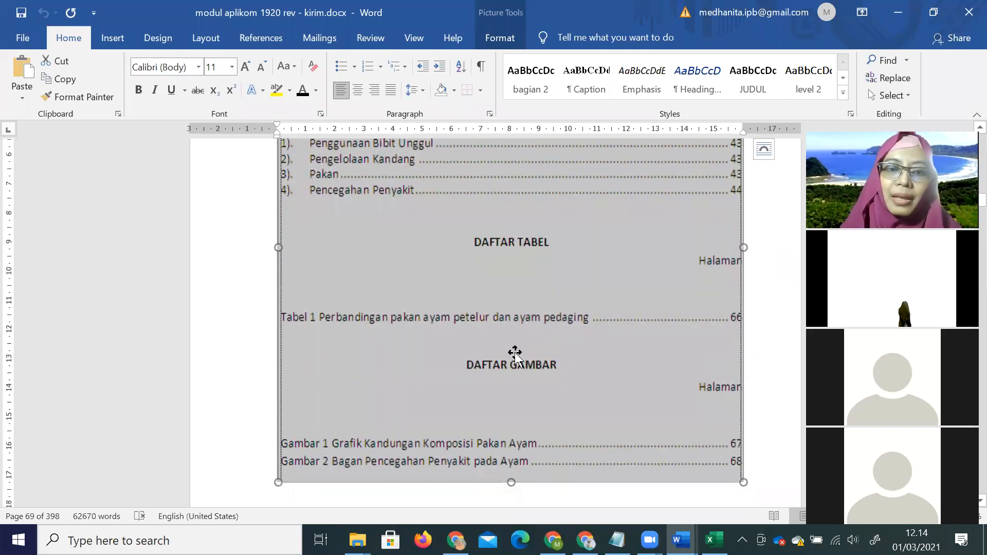
pyautogui.scroll(5, 515, 354)
pyautogui.scroll(-3, 515, 353)
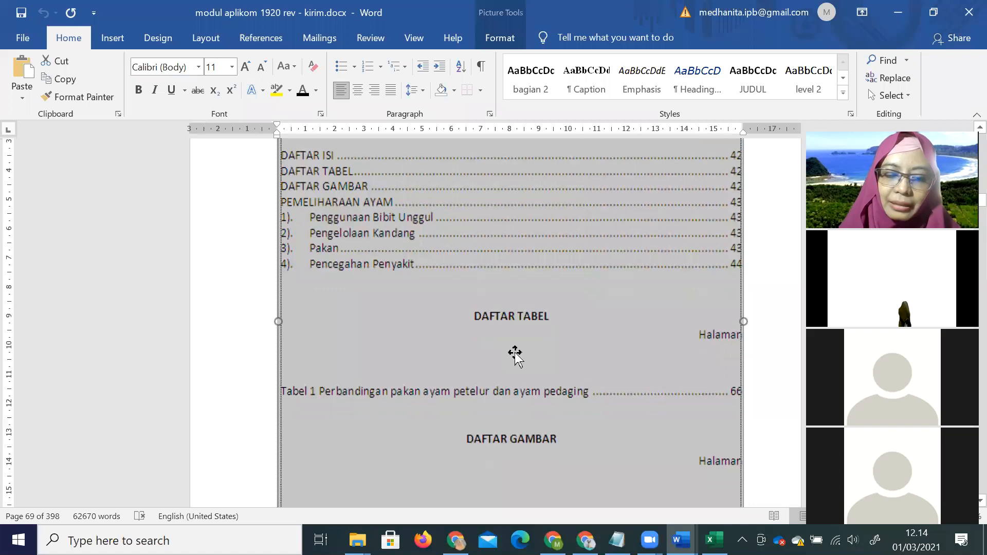
pyautogui.scroll(-2, 514, 354)
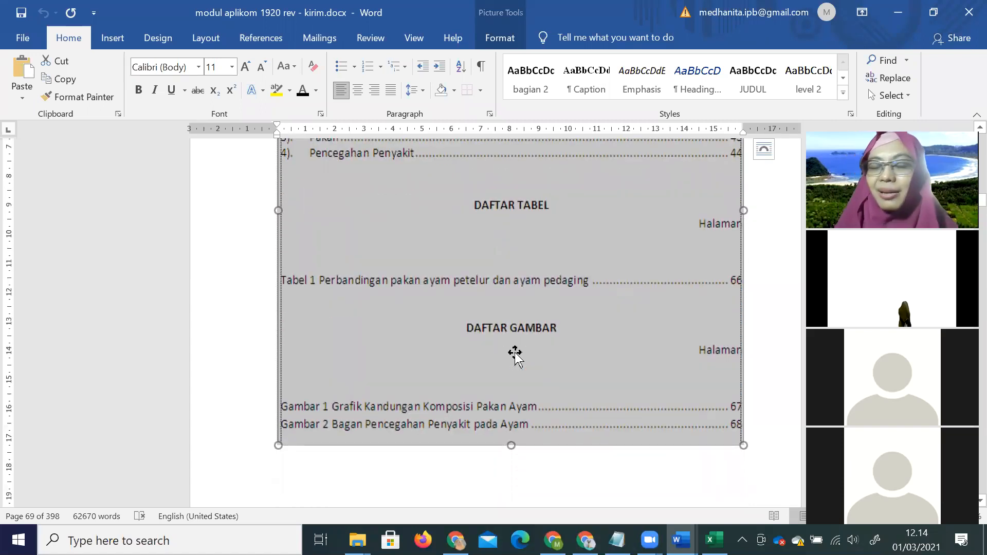
pyautogui.scroll(-12, 514, 354)
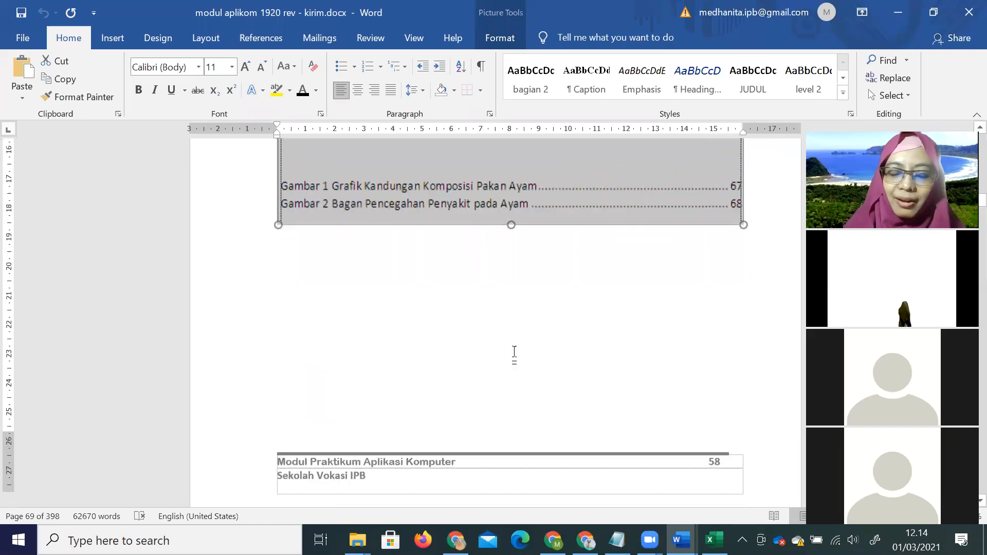
# Step: Review the module's "Pemeliharaan Ayam" exercise, from its text, feed table and footnote to the chart and disease prevention diagram
pyautogui.scroll(-2, 513, 354)
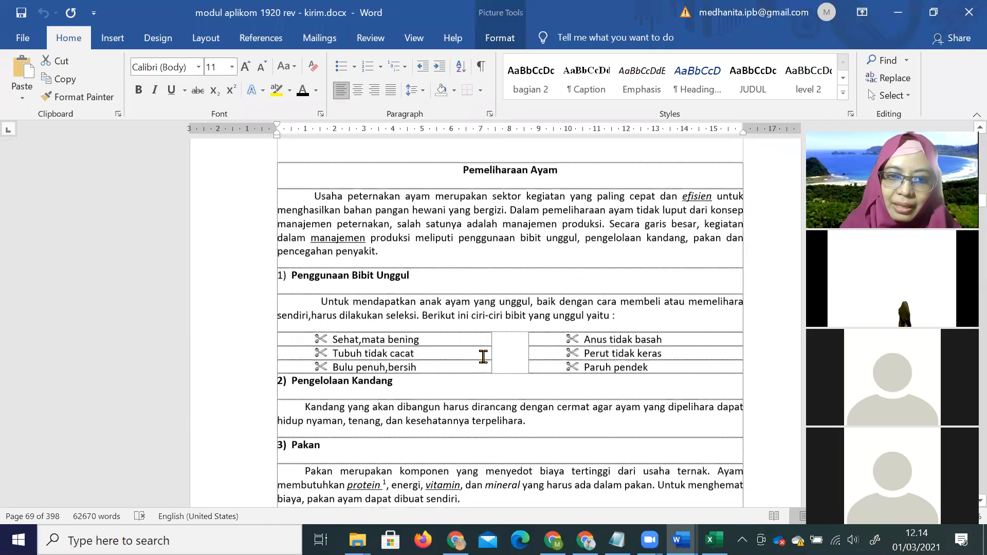
pyautogui.scroll(1, 570, 288)
pyautogui.scroll(-1, 491, 337)
pyautogui.scroll(-3, 351, 270)
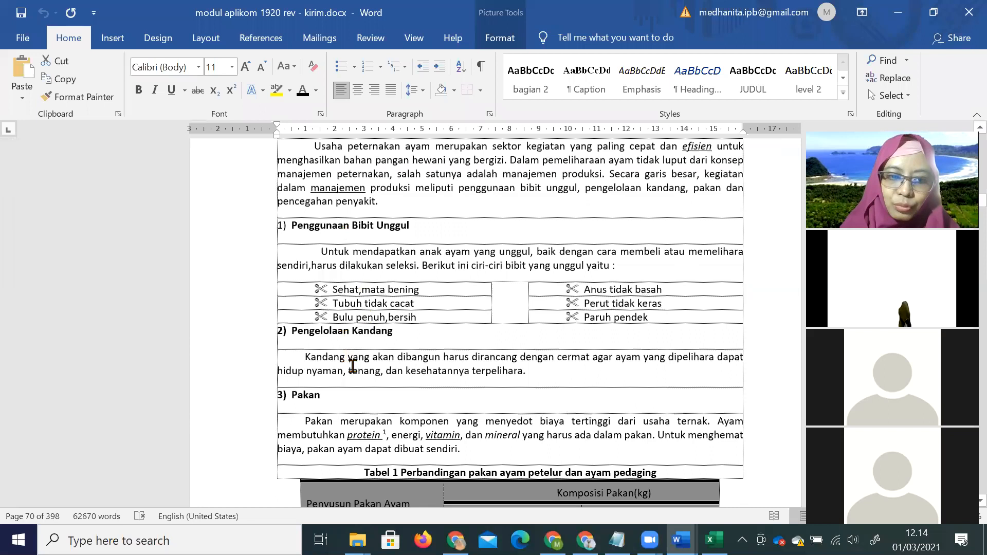
pyautogui.scroll(-12, 352, 366)
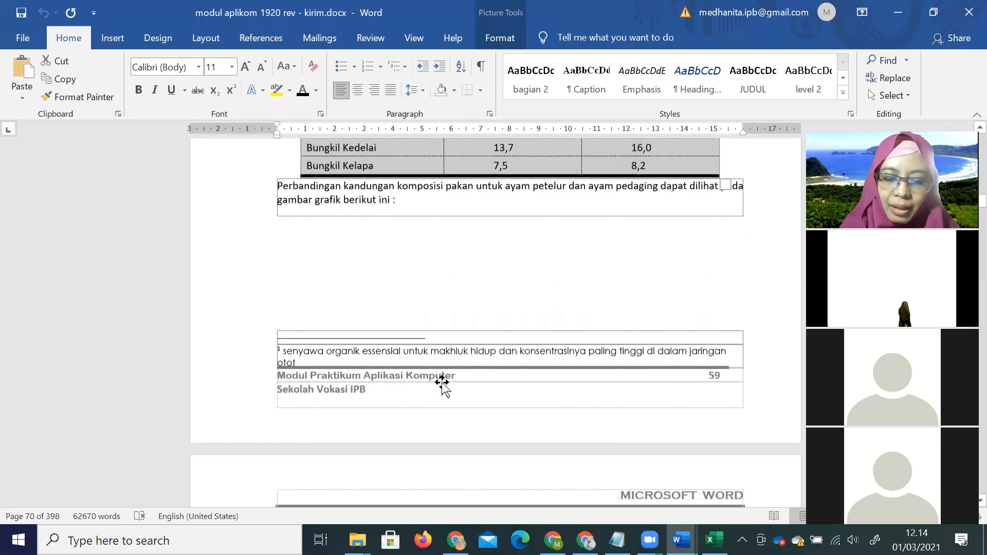
pyautogui.scroll(-7, 443, 383)
pyautogui.scroll(-6, 522, 383)
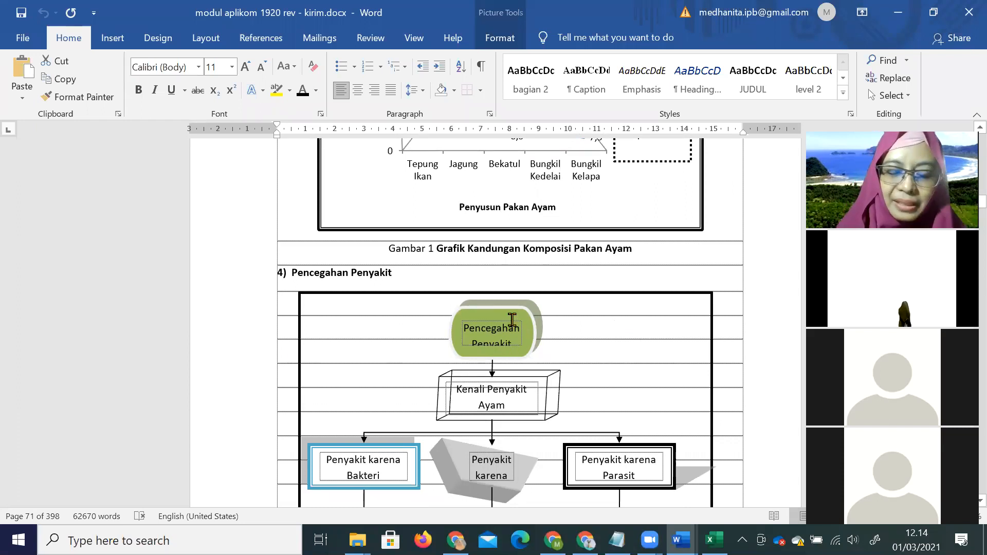
pyautogui.scroll(-9, 513, 320)
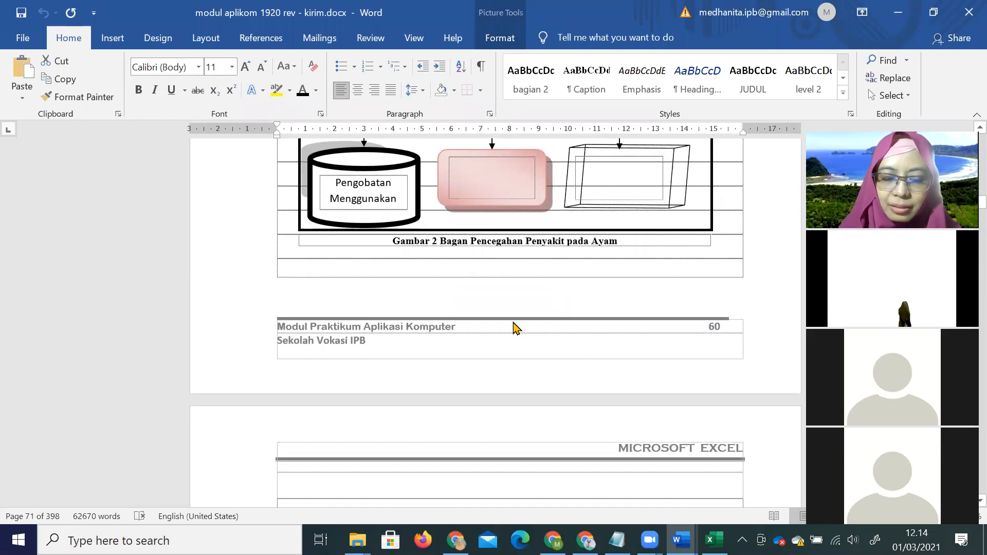
pyautogui.scroll(-5, 514, 328)
pyautogui.scroll(4, 514, 327)
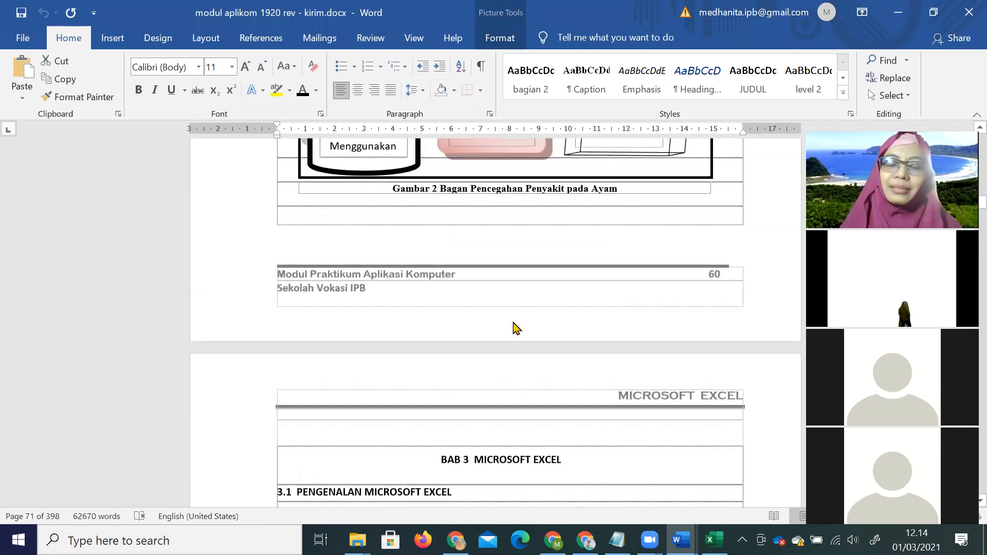
pyautogui.scroll(1, 516, 328)
pyautogui.scroll(5, 517, 328)
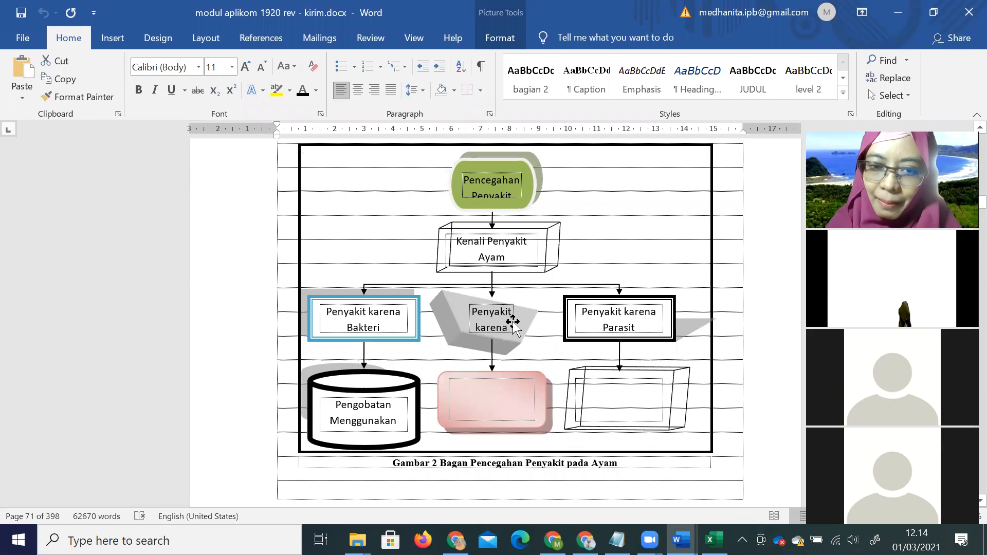
pyautogui.scroll(10, 513, 323)
pyautogui.scroll(7, 513, 323)
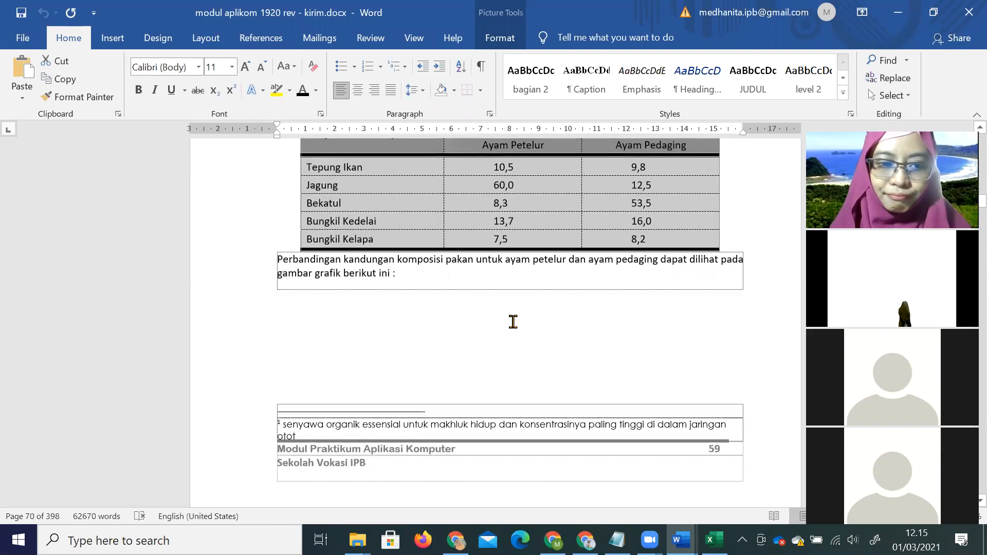
# Step: Switch to the "Praktikum 4_1 Maret 2021" document and go from the cover through the Daftar Isi to the list of figures
pyautogui.click(682, 540)
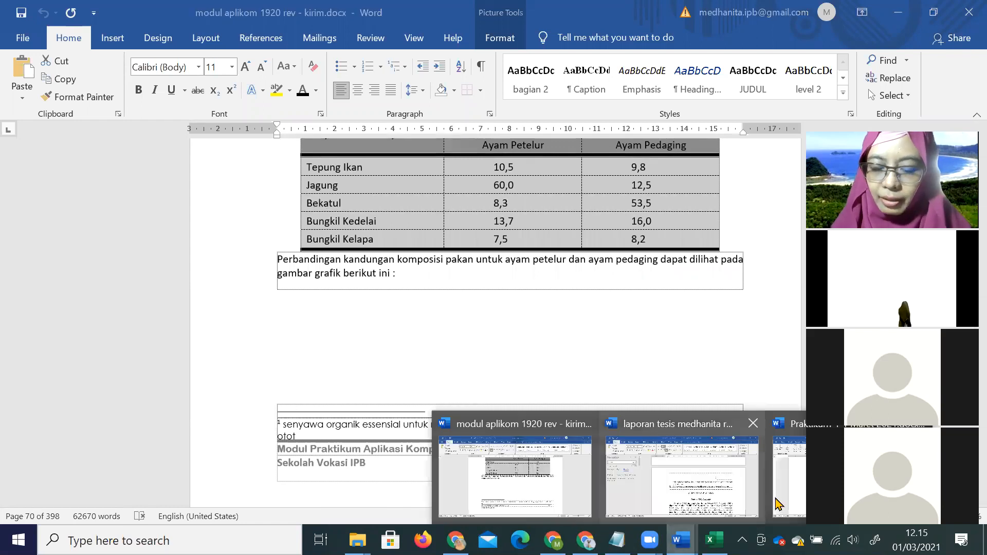
pyautogui.click(843, 469)
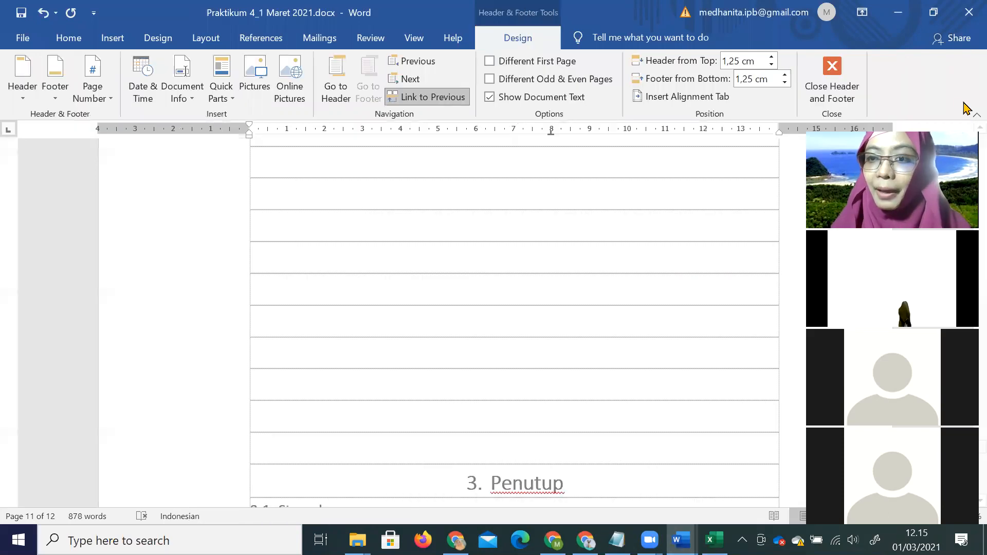
pyautogui.moveTo(979, 448); pyautogui.dragTo(977, 154)
pyautogui.scroll(3, 653, 273)
pyautogui.scroll(-20, 654, 278)
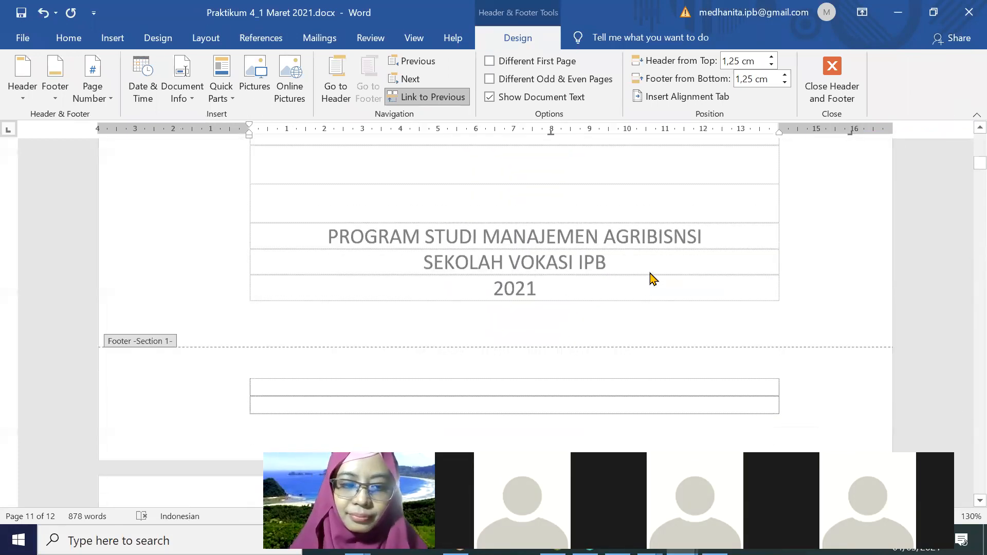
pyautogui.scroll(-15, 647, 273)
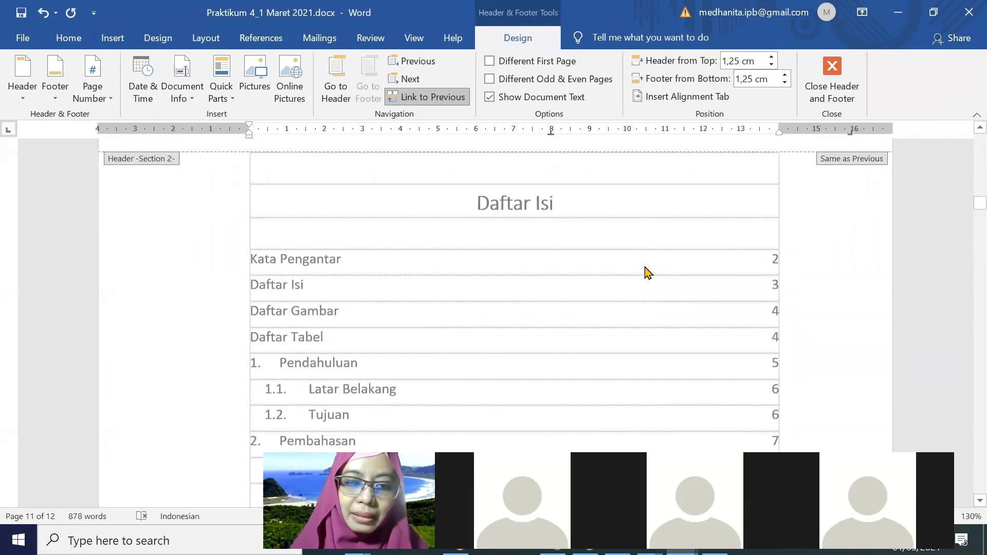
pyautogui.scroll(-12, 647, 273)
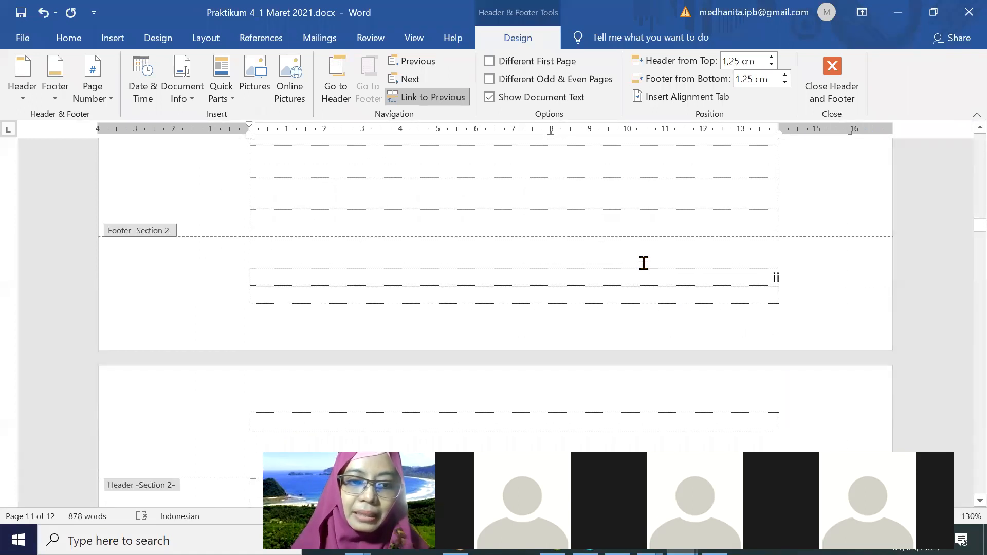
# Step: Return to body editing and remove the "Gambar" label from the "Slogan MAB 57" entry in the list of figures
pyautogui.doubleClick(362, 203)
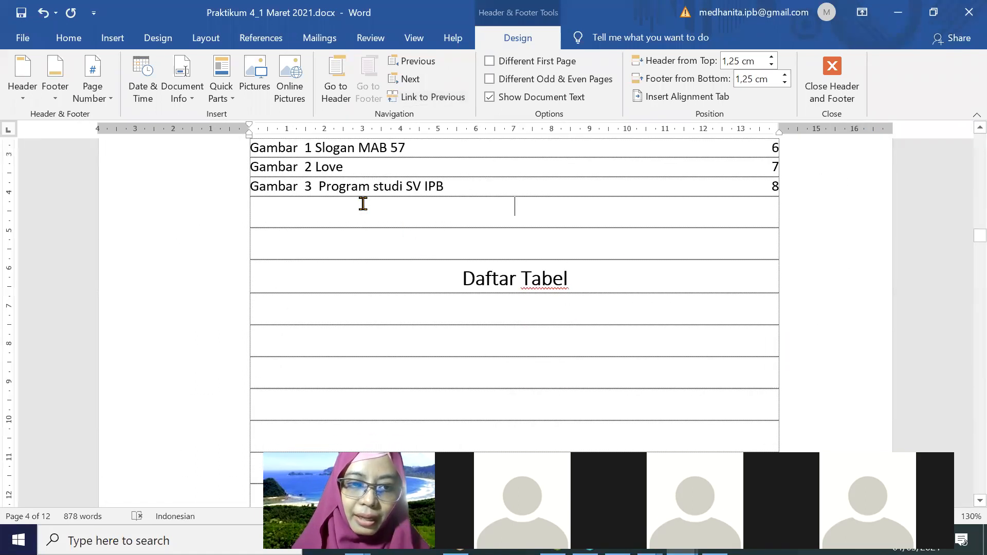
pyautogui.doubleClick(281, 154)
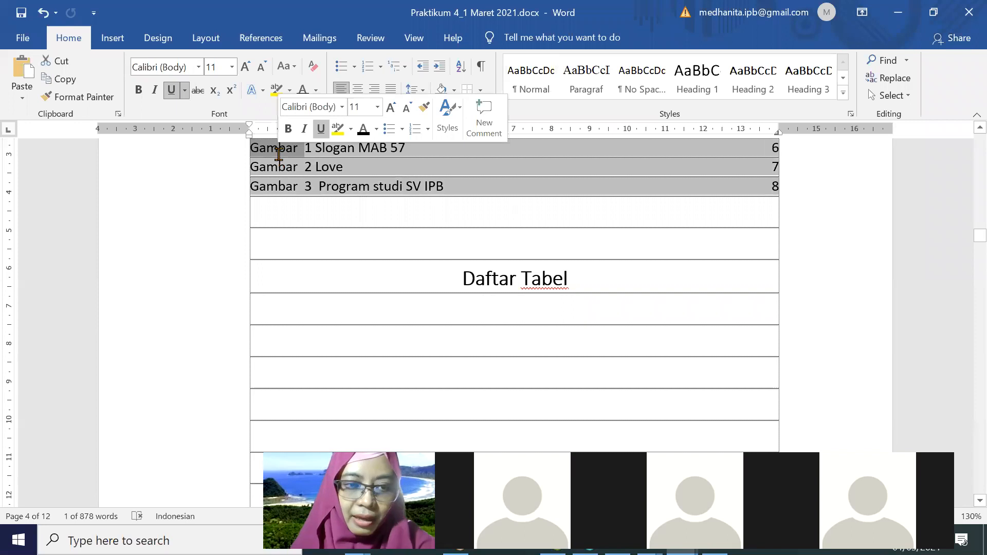
pyautogui.press('Delete')
pyautogui.tripleClick(271, 173)
pyautogui.press('Delete')
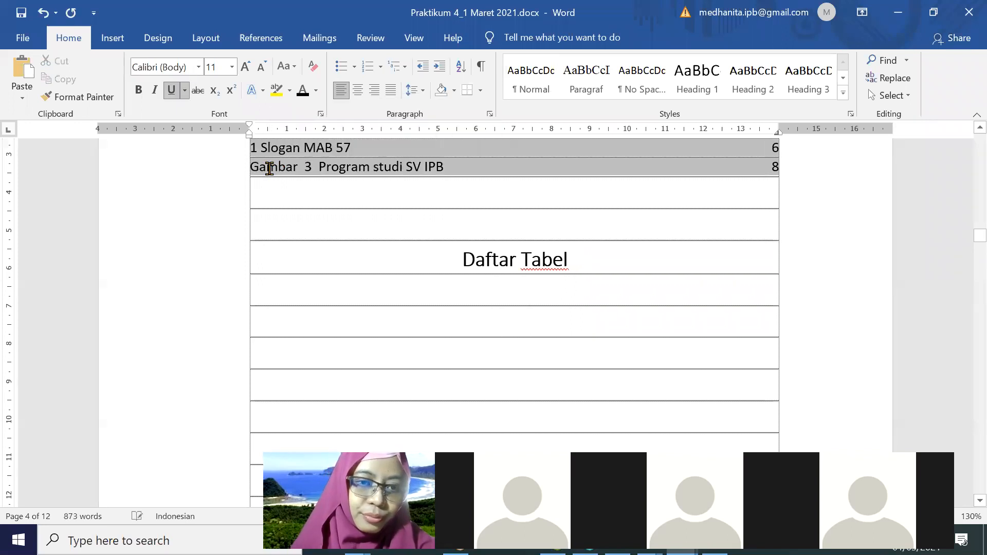
pyautogui.hotkey('ctrl', 'z')
# Step: Remove the "Gambar" label from the "Love" entry in the list of figures, keeping its number 2
pyautogui.click(272, 169)
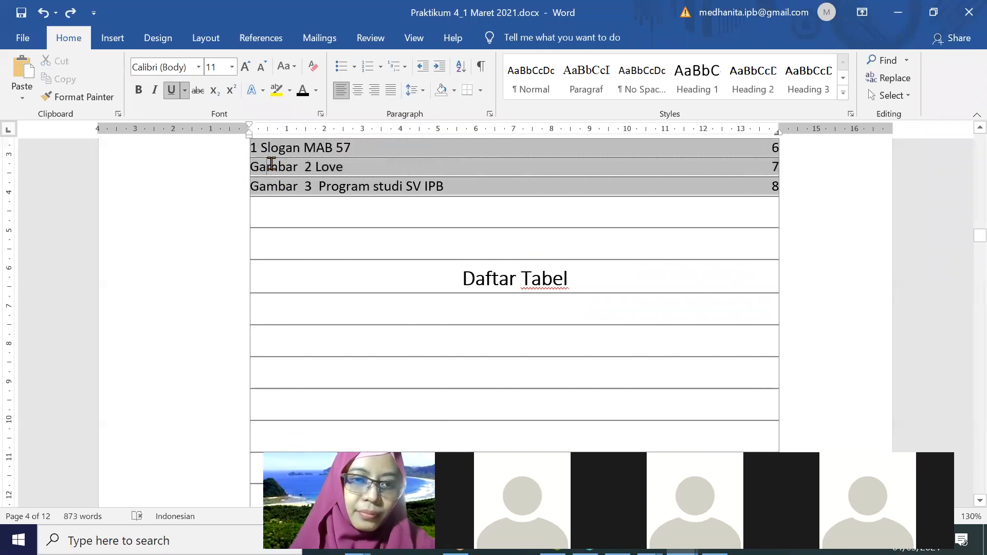
pyautogui.tripleClick(273, 171)
pyautogui.click(275, 168)
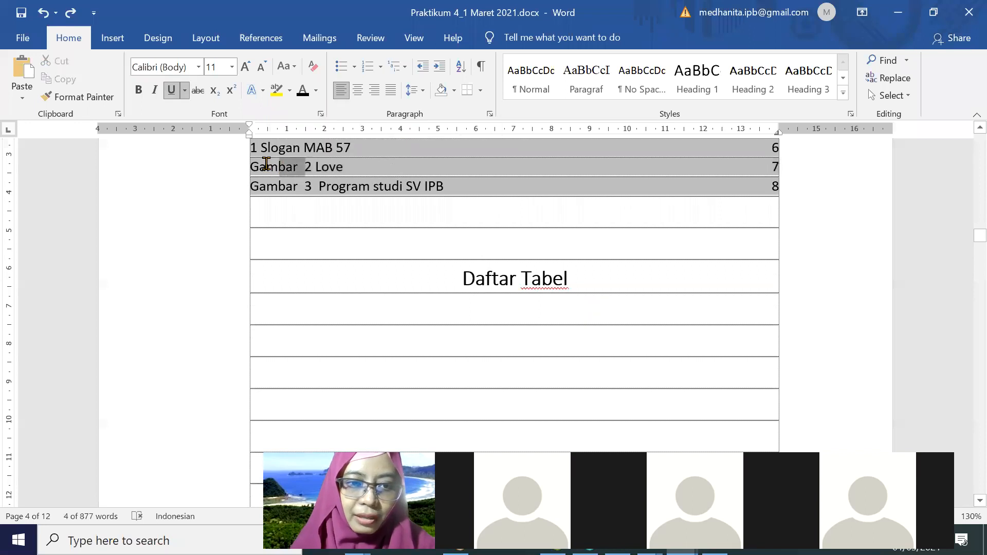
pyautogui.press('Delete')
pyautogui.press('Delete')
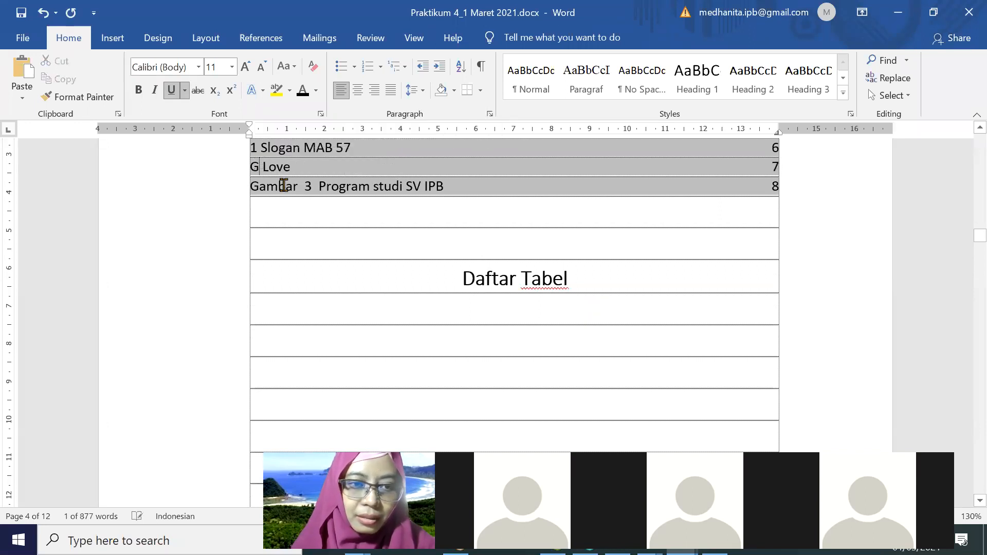
pyautogui.hotkey('ctrl', 'z')
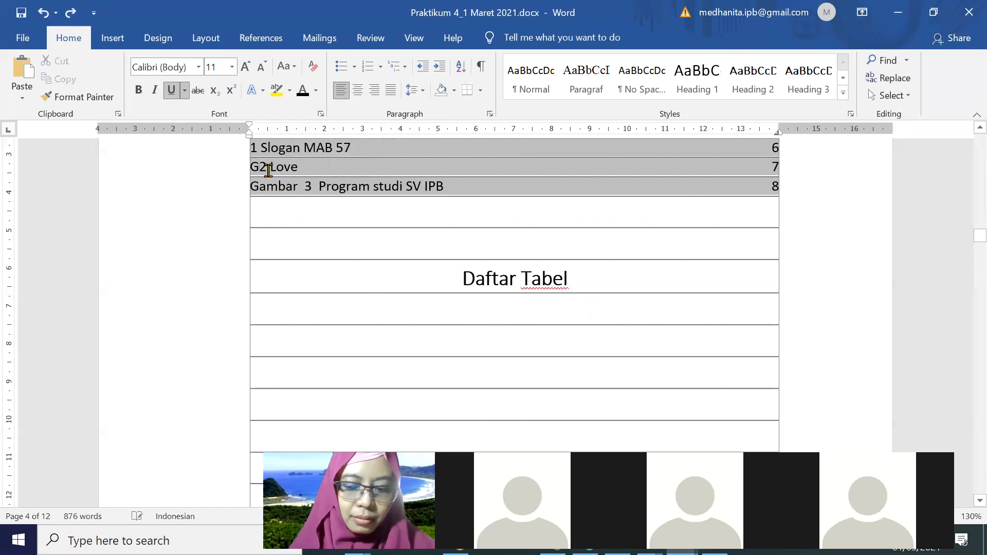
pyautogui.press('BackSpace')
# Step: Remove the "Gambar" label from the "Program studi SV IPB" entry in the list of figures, keeping its number 3
pyautogui.moveTo(306, 186); pyautogui.dragTo(252, 179)
pyautogui.click(280, 189)
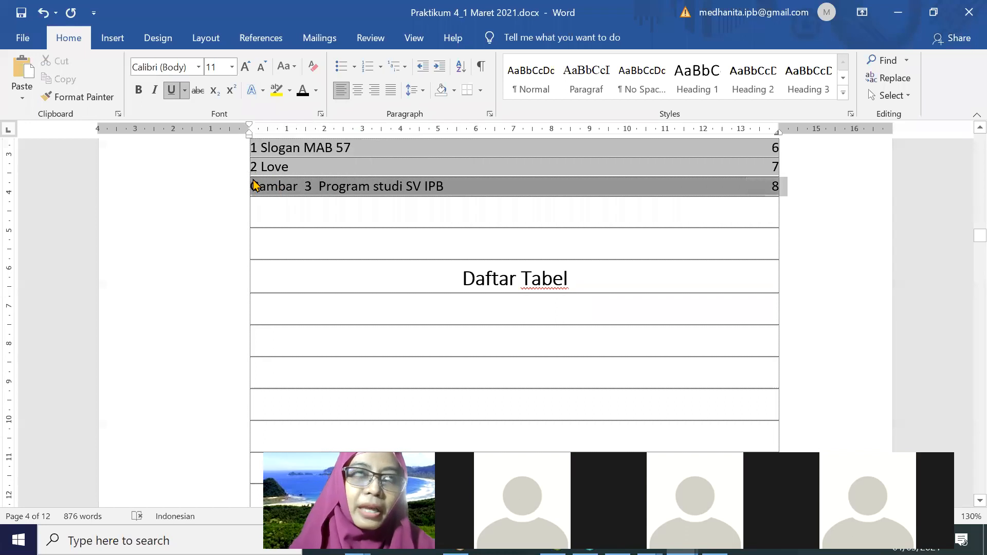
pyautogui.tripleClick(269, 192)
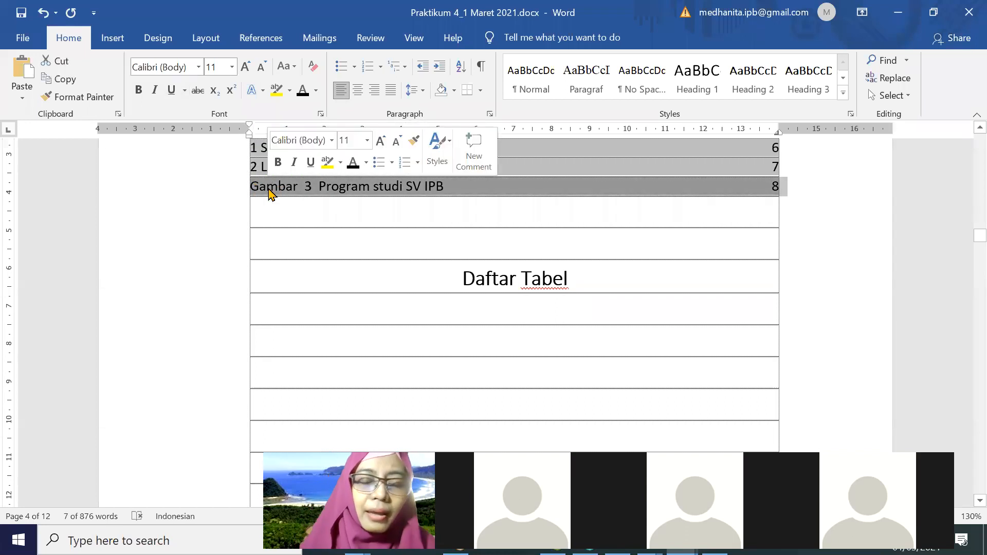
pyautogui.click(301, 206)
pyautogui.press('Up')
pyautogui.press('BackSpace')
pyautogui.press('BackSpace')
pyautogui.press('BackSpace')
pyautogui.press('BackSpace')
pyautogui.press('BackSpace')
pyautogui.press('BackSpace')
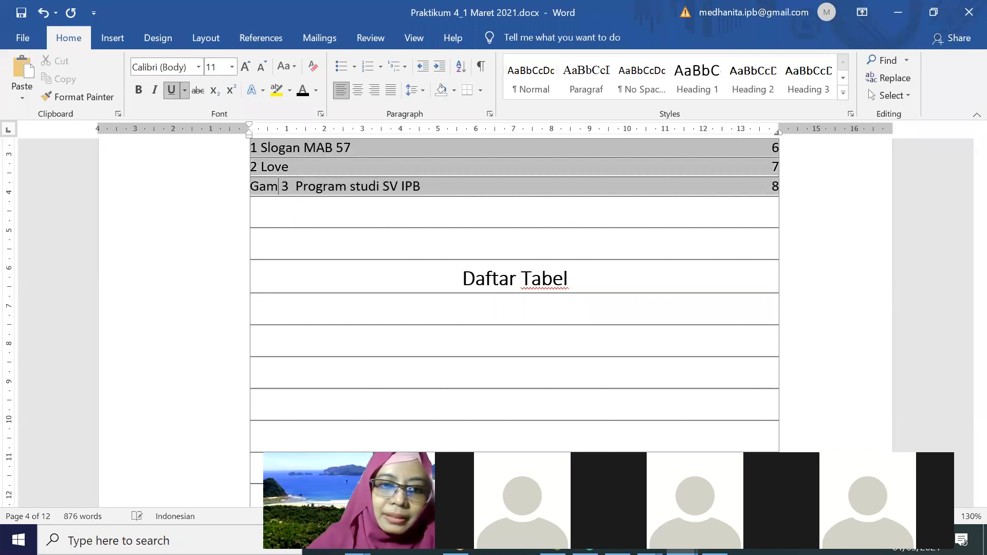
pyautogui.press('Delete')
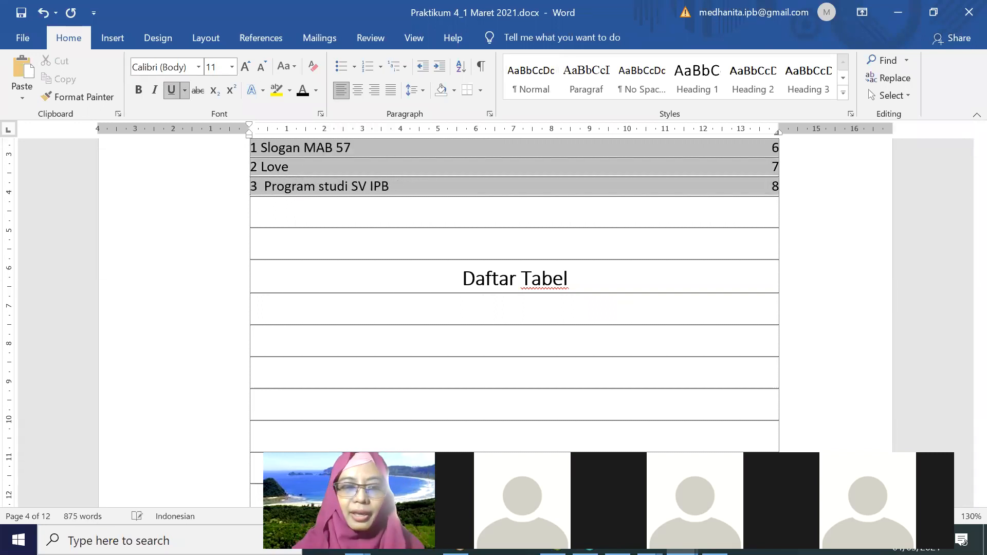